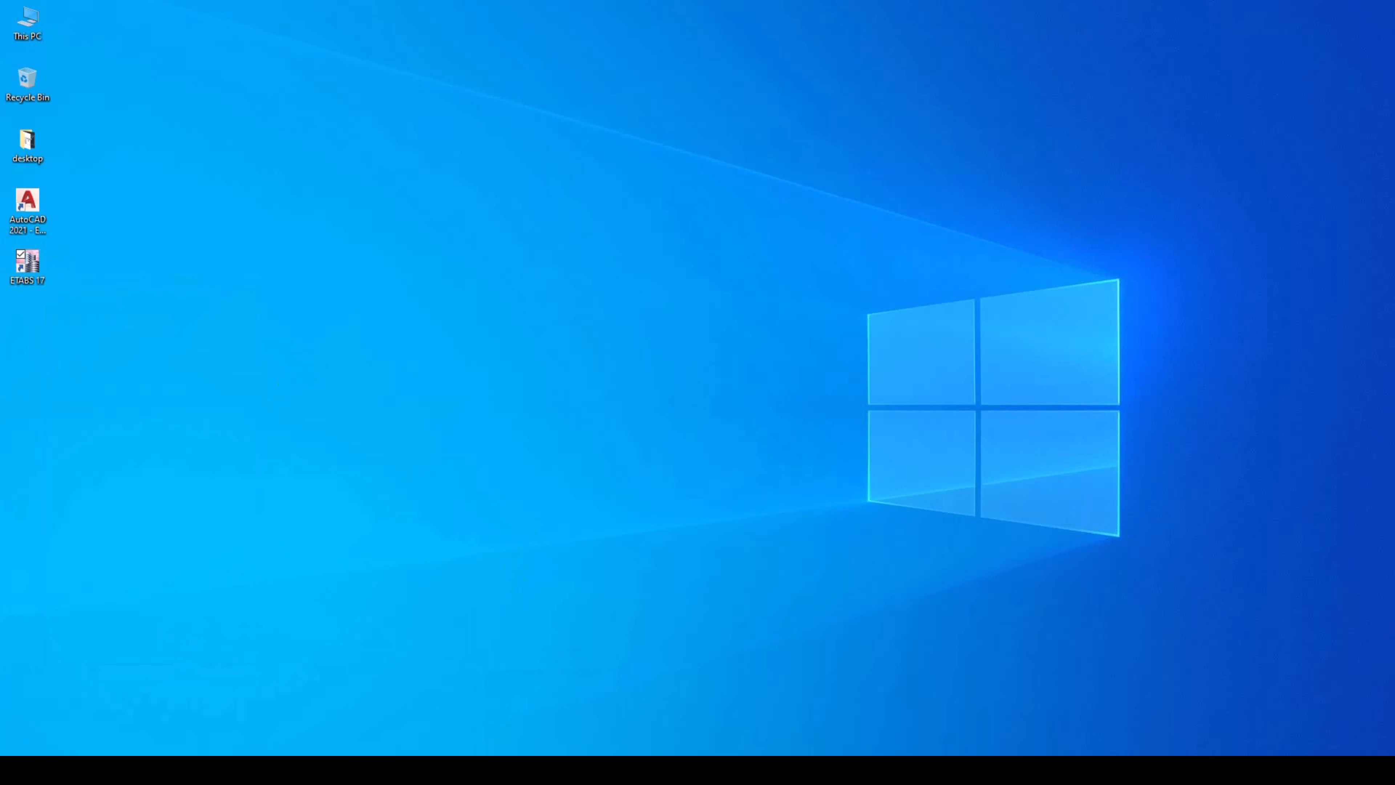
Find ETABS 17 with the Windows search and launch it.
key("super+s")
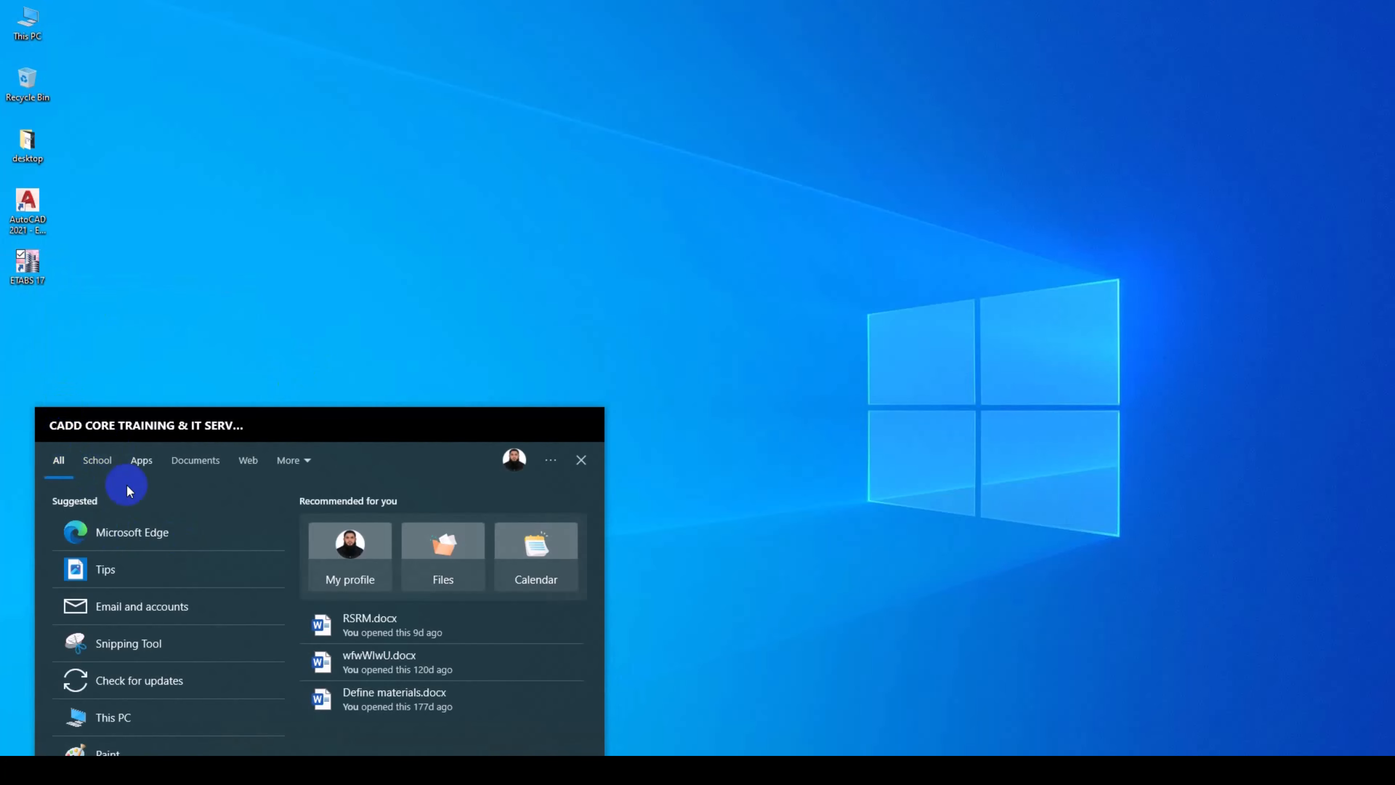
type("E")
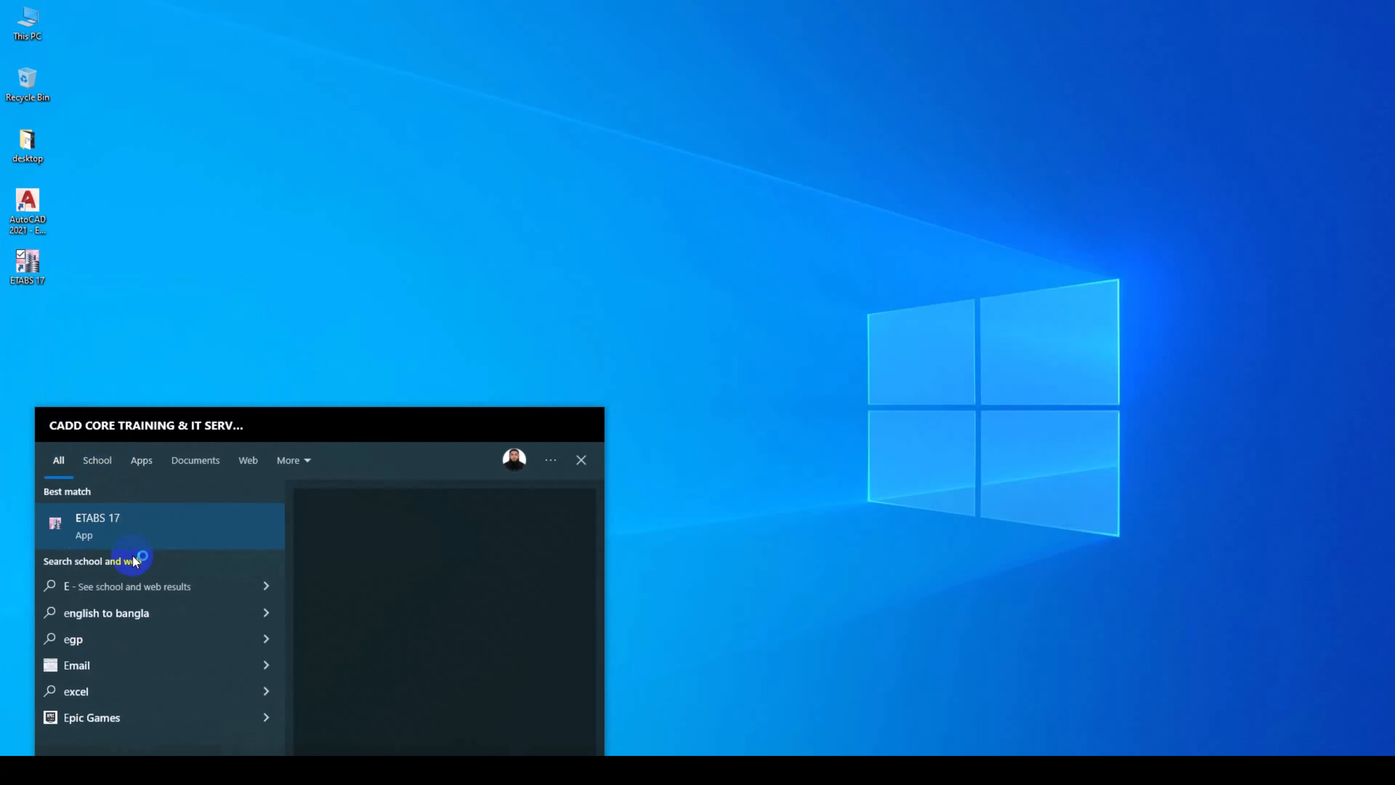
type("TA")
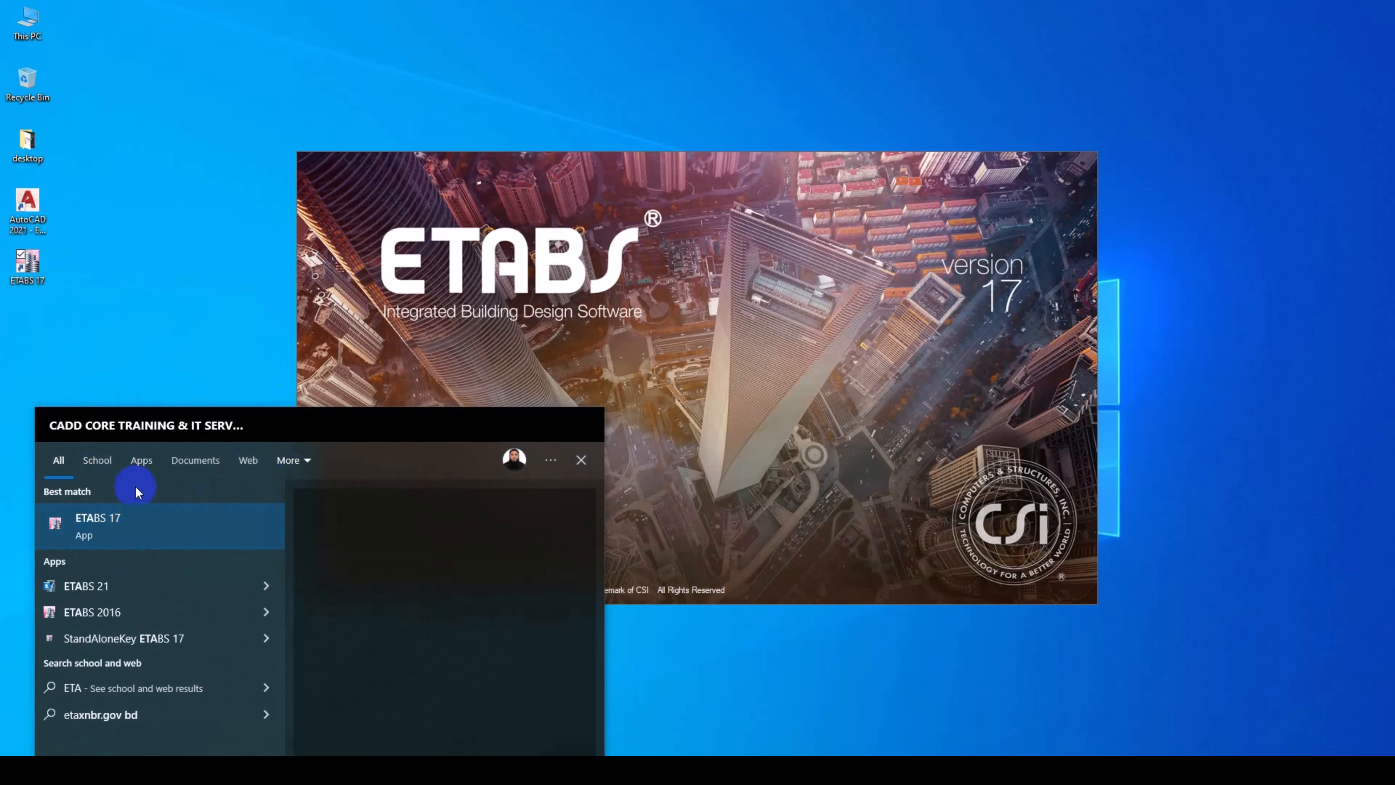
left_click(137, 508)
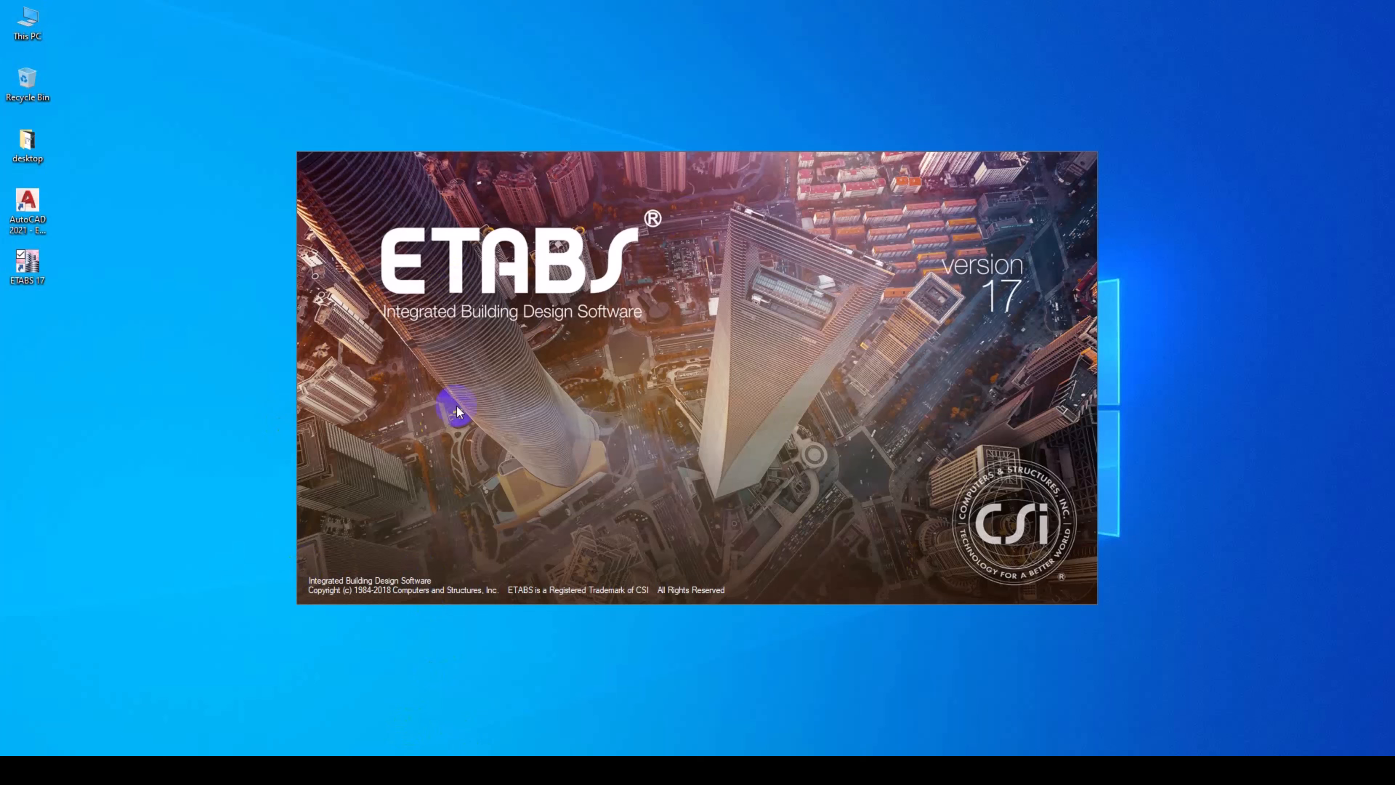
Switch to the floor plan drawing in AutoCAD and examine its beams, columns, grid lines A–E and 1–3, and grid spacing dimensions.
mouse_move(405, 770)
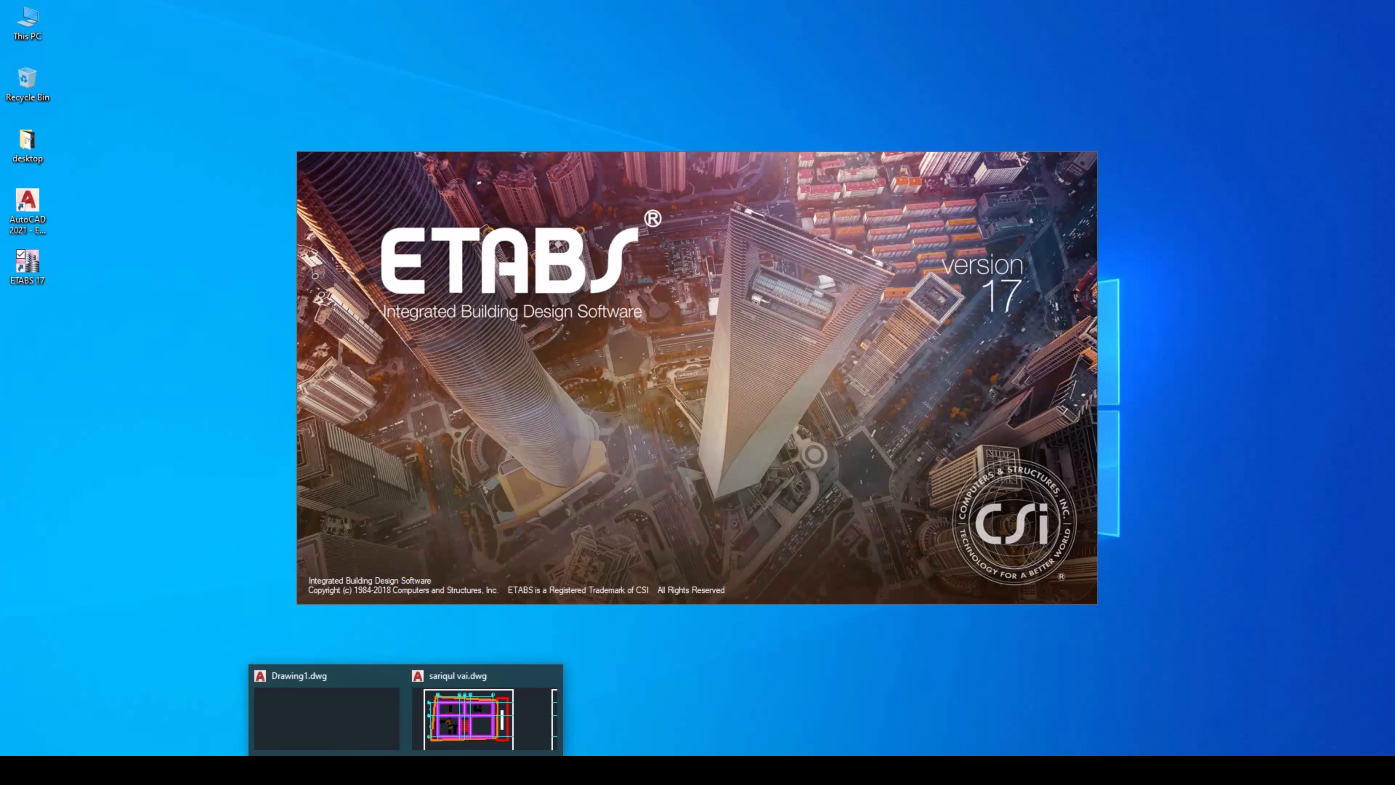
left_click(483, 712)
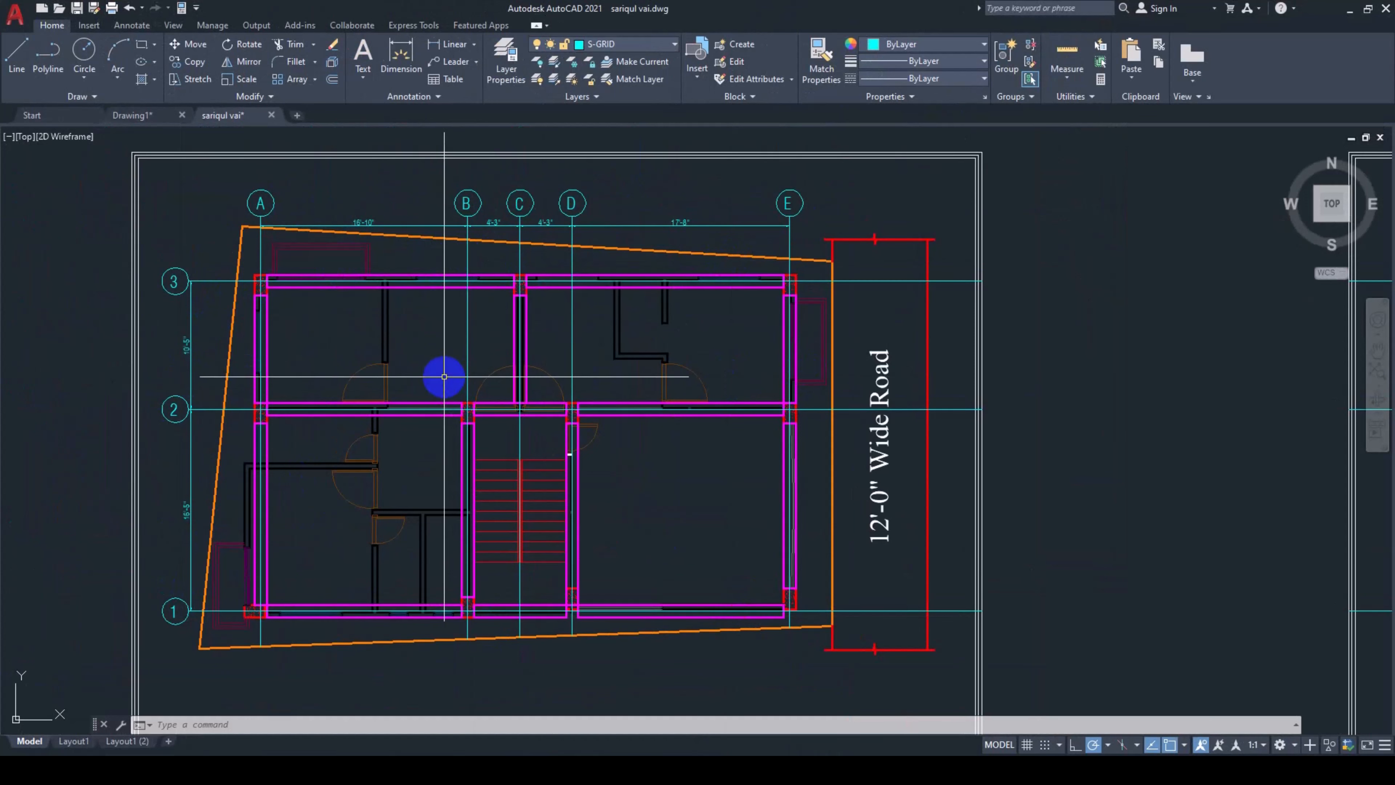
middle_click_drag(417, 369, 432, 351)
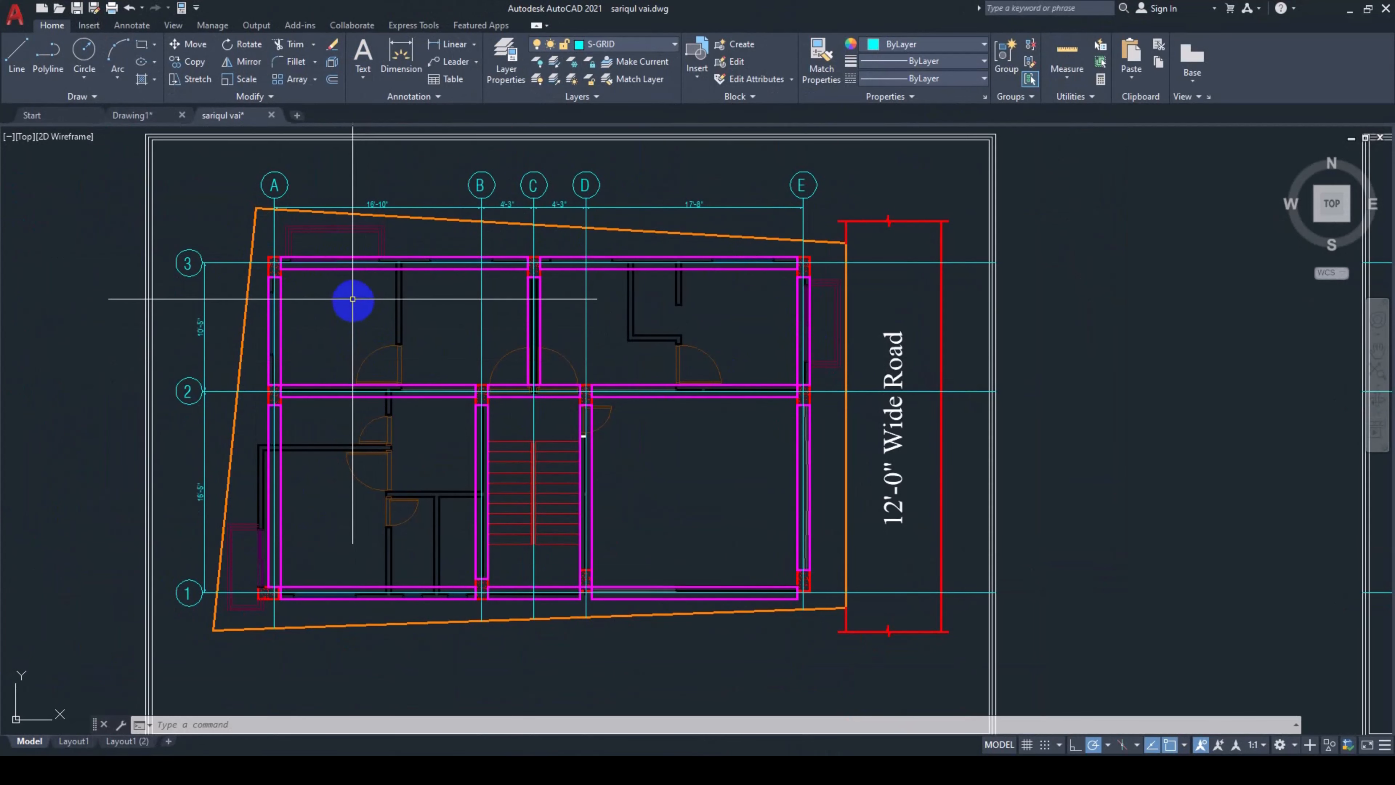
middle_click_drag(352, 299, 352, 336)
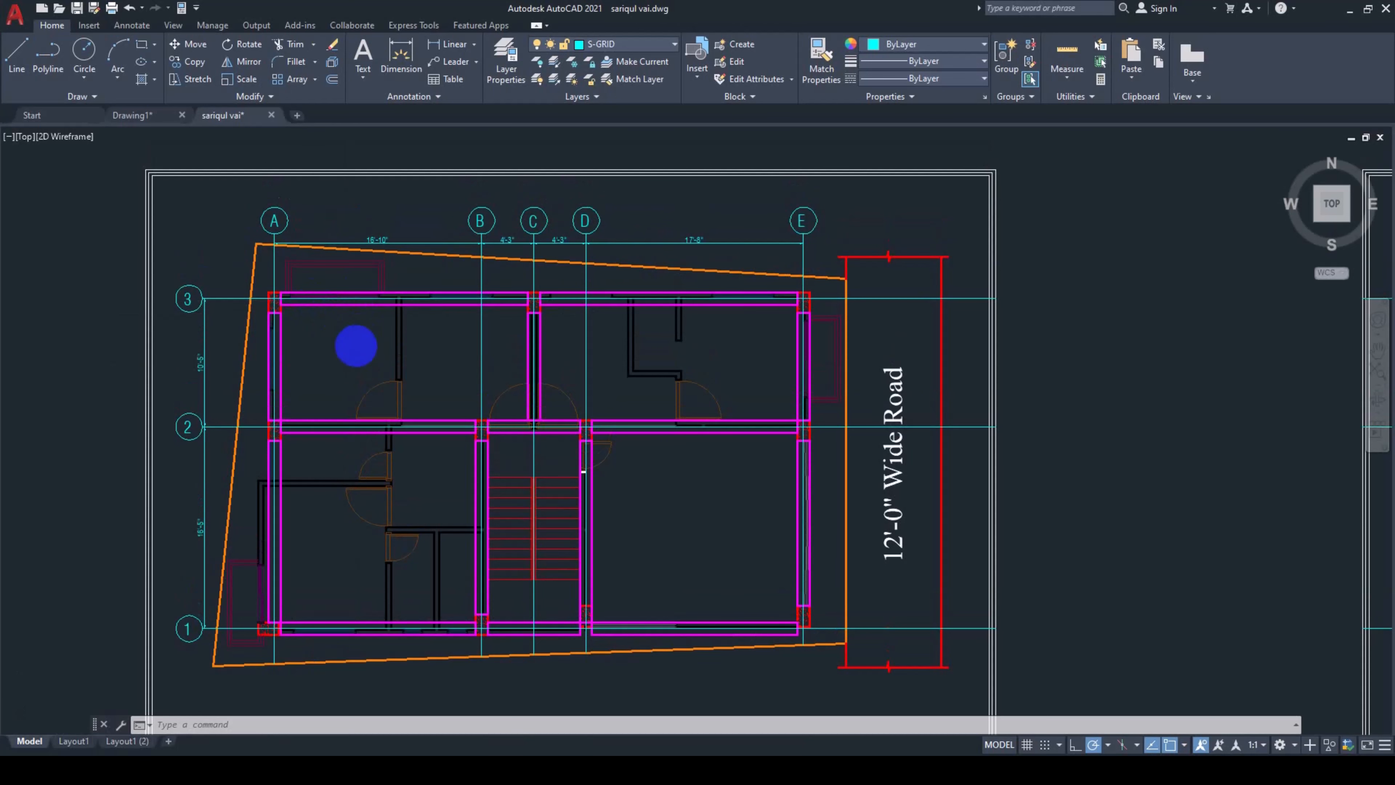
scroll(314, 291, "up", 2)
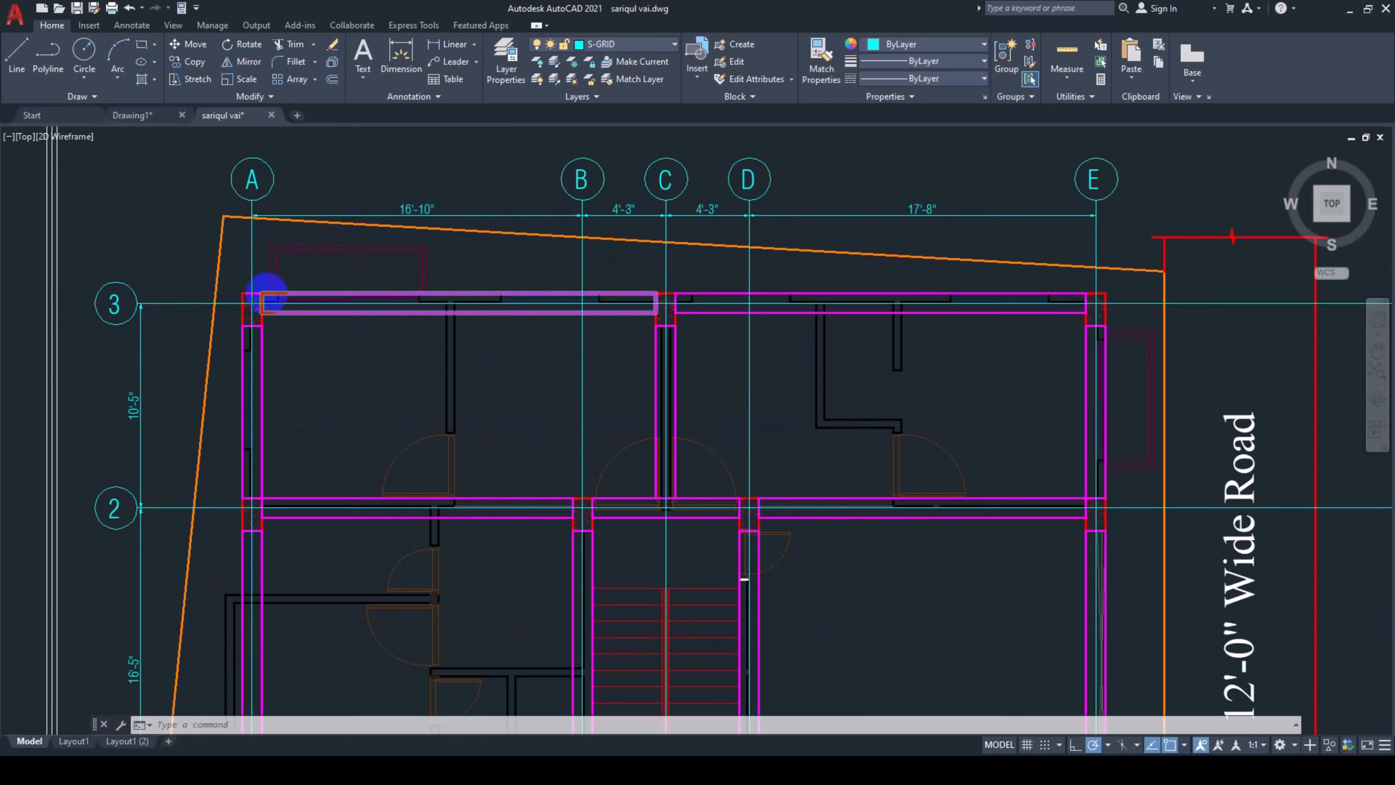
scroll(266, 291, "down", 2)
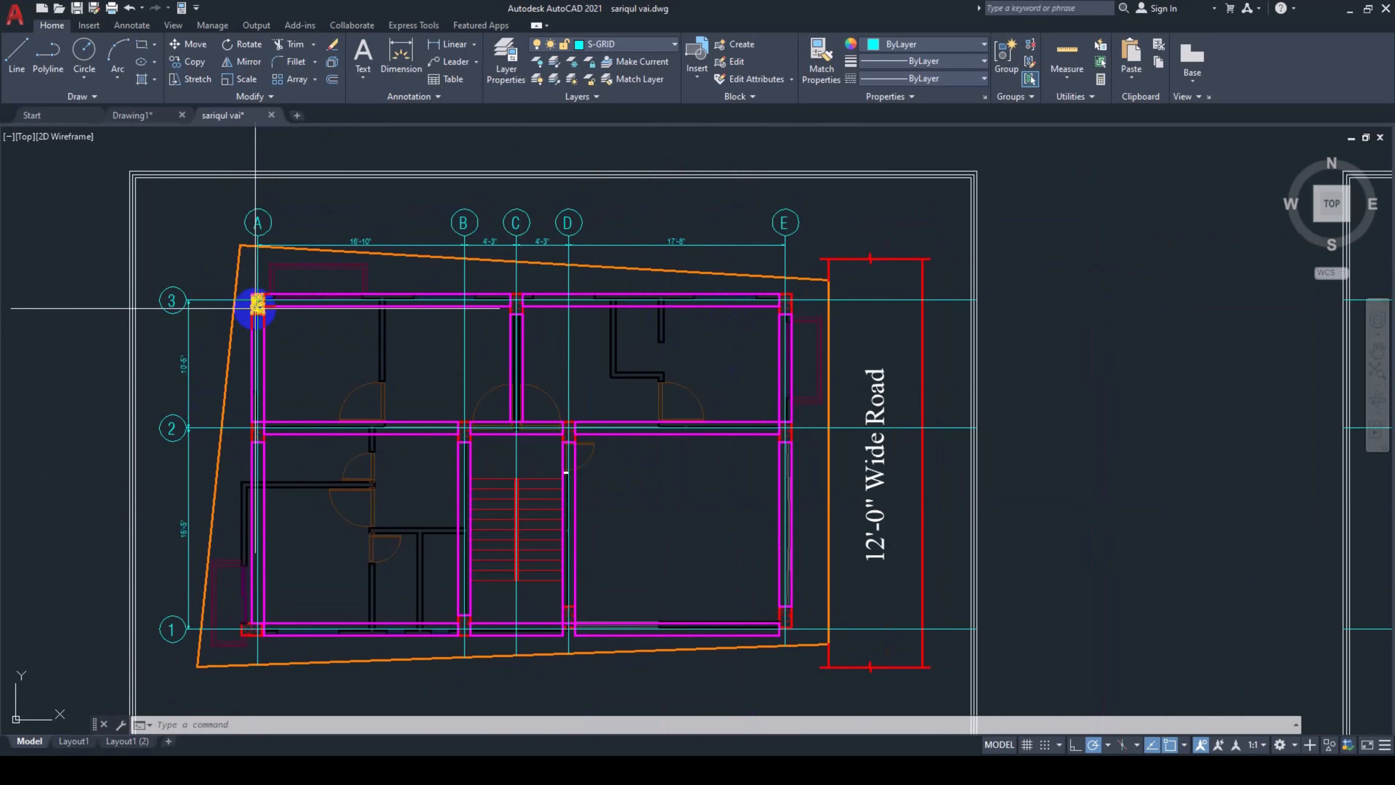
scroll(257, 301, "up", 2)
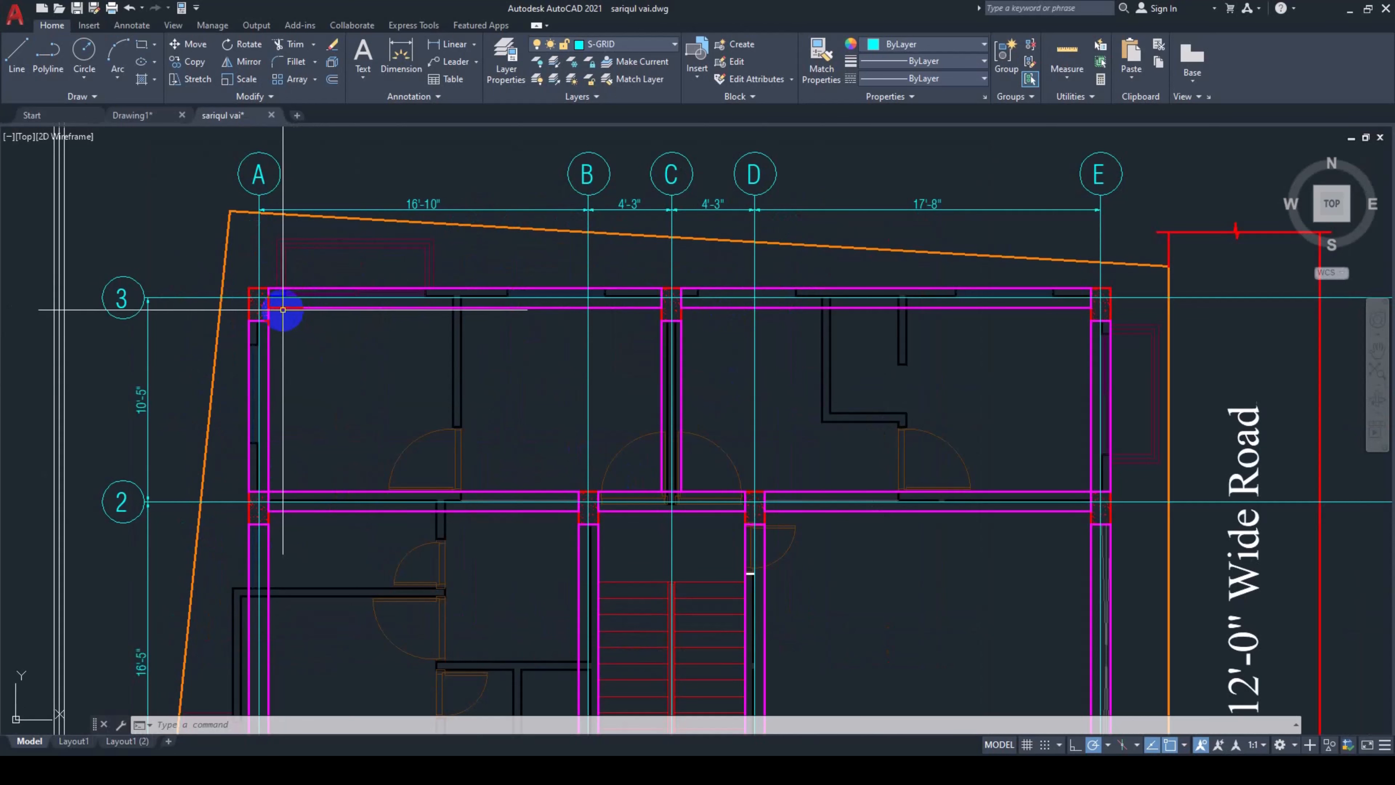
scroll(283, 310, "down", 2)
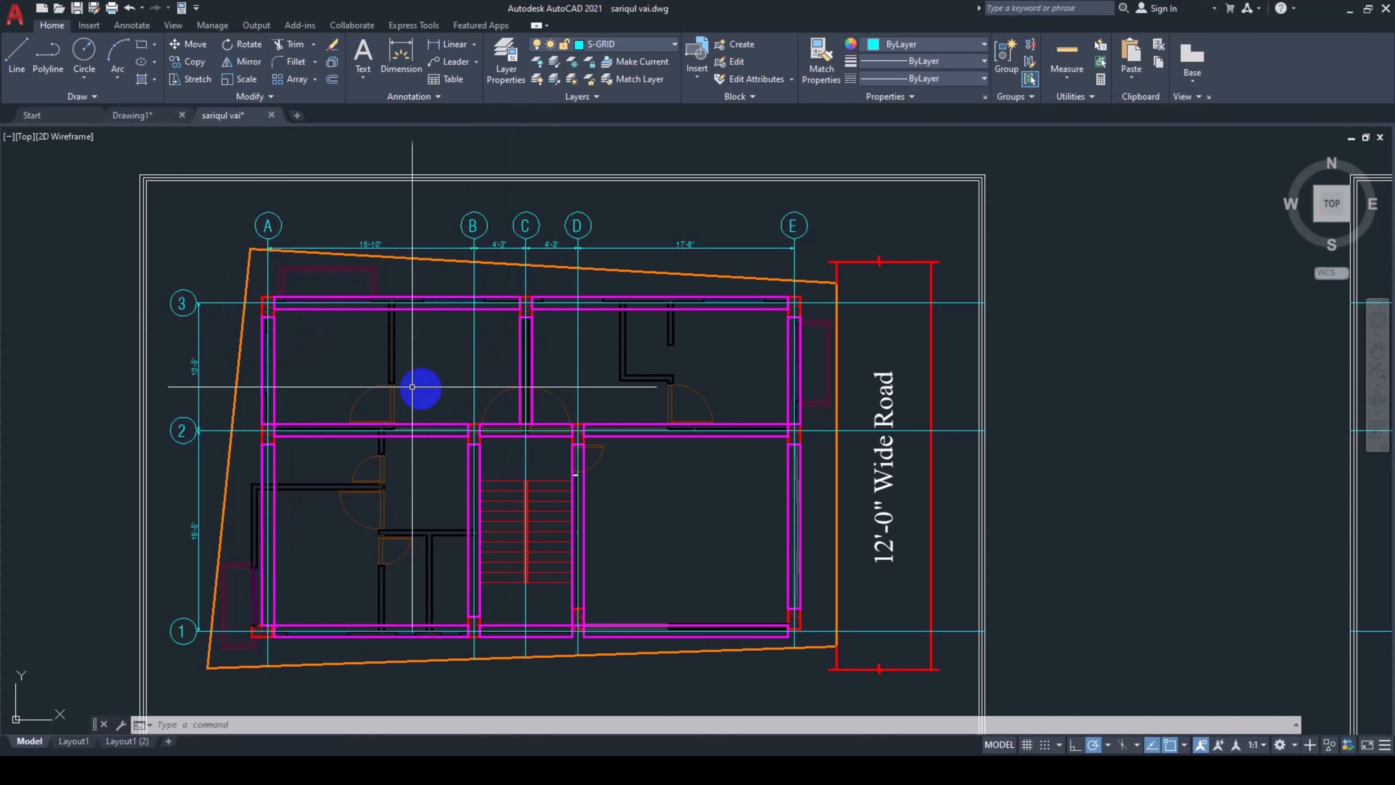
middle_click_drag(387, 369, 386, 342)
middle_click_drag(332, 280, 453, 321)
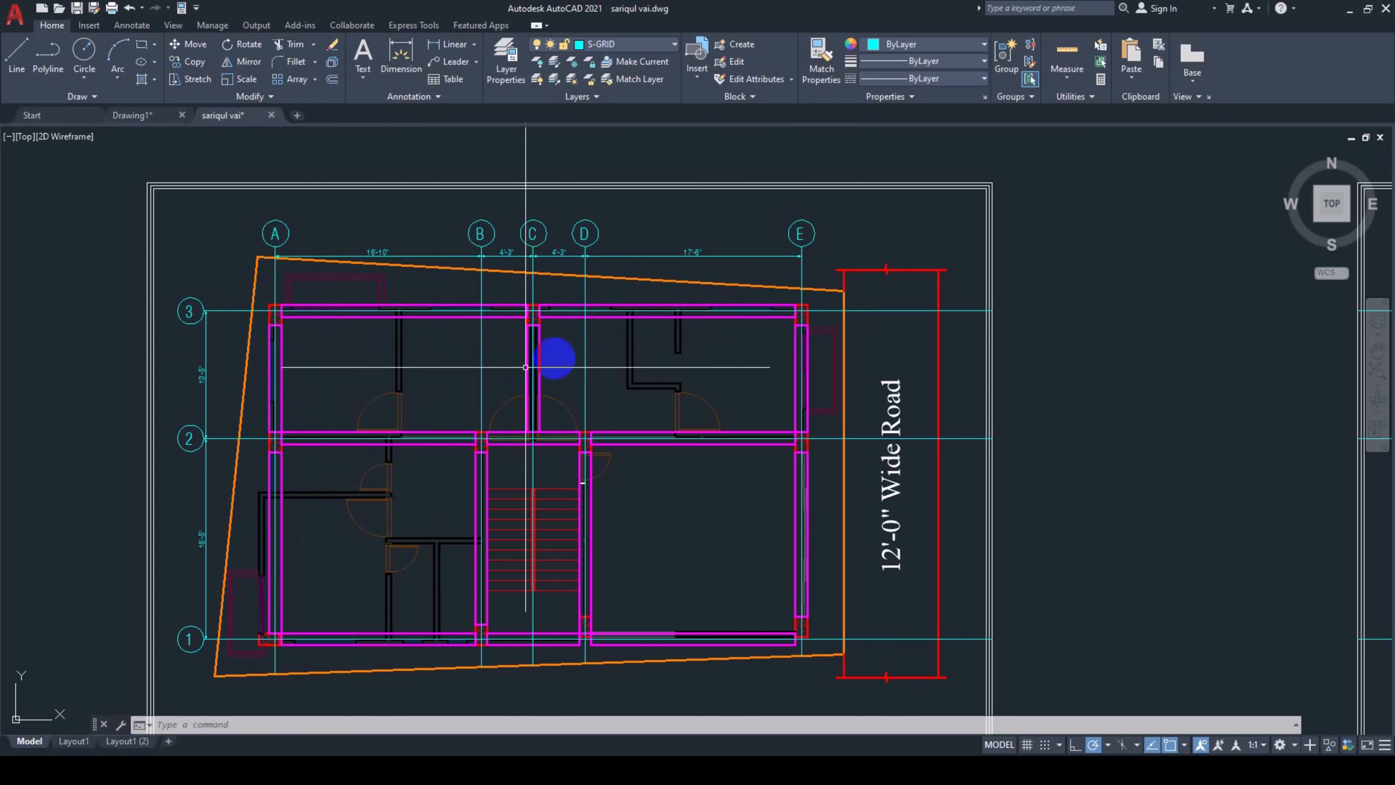
middle_click_drag(427, 327, 412, 319)
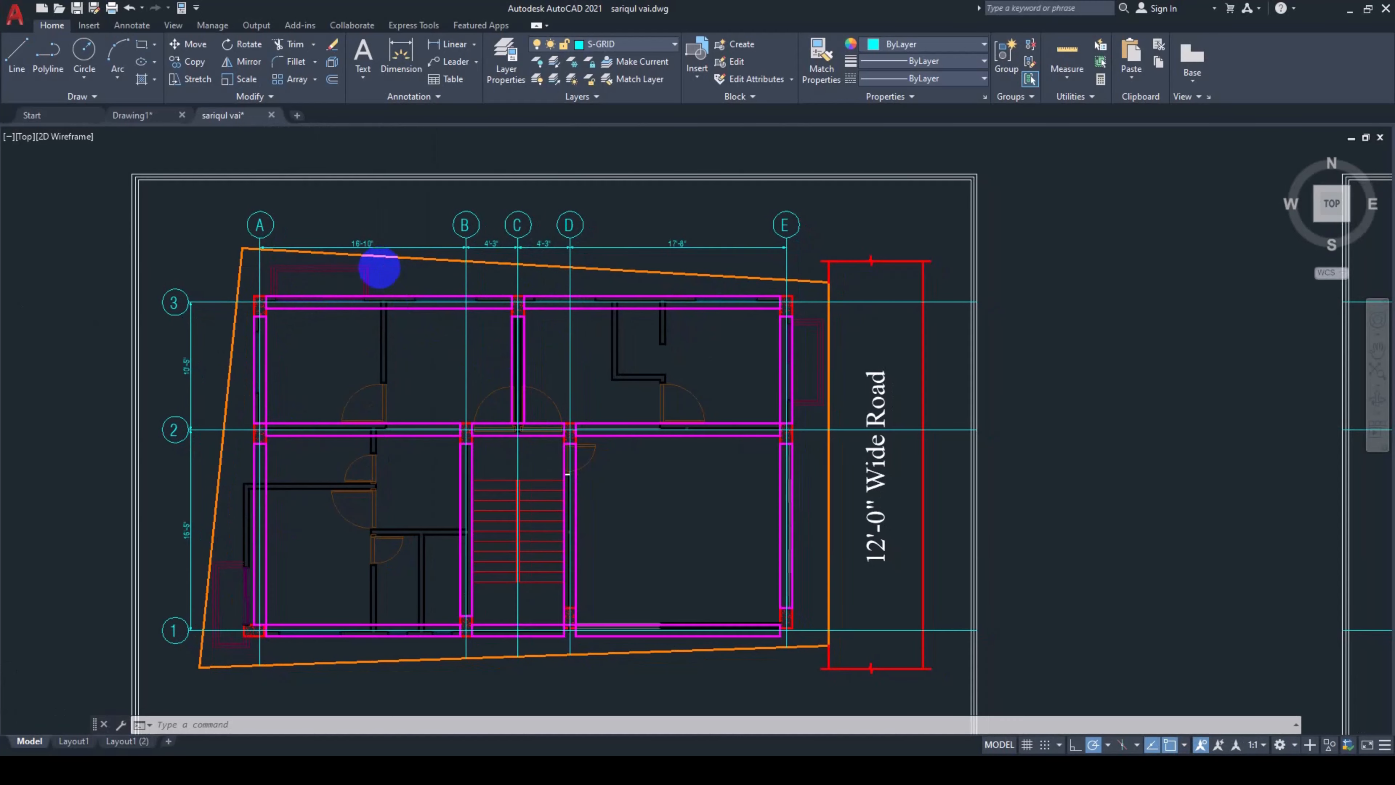
scroll(379, 267, "up", 2)
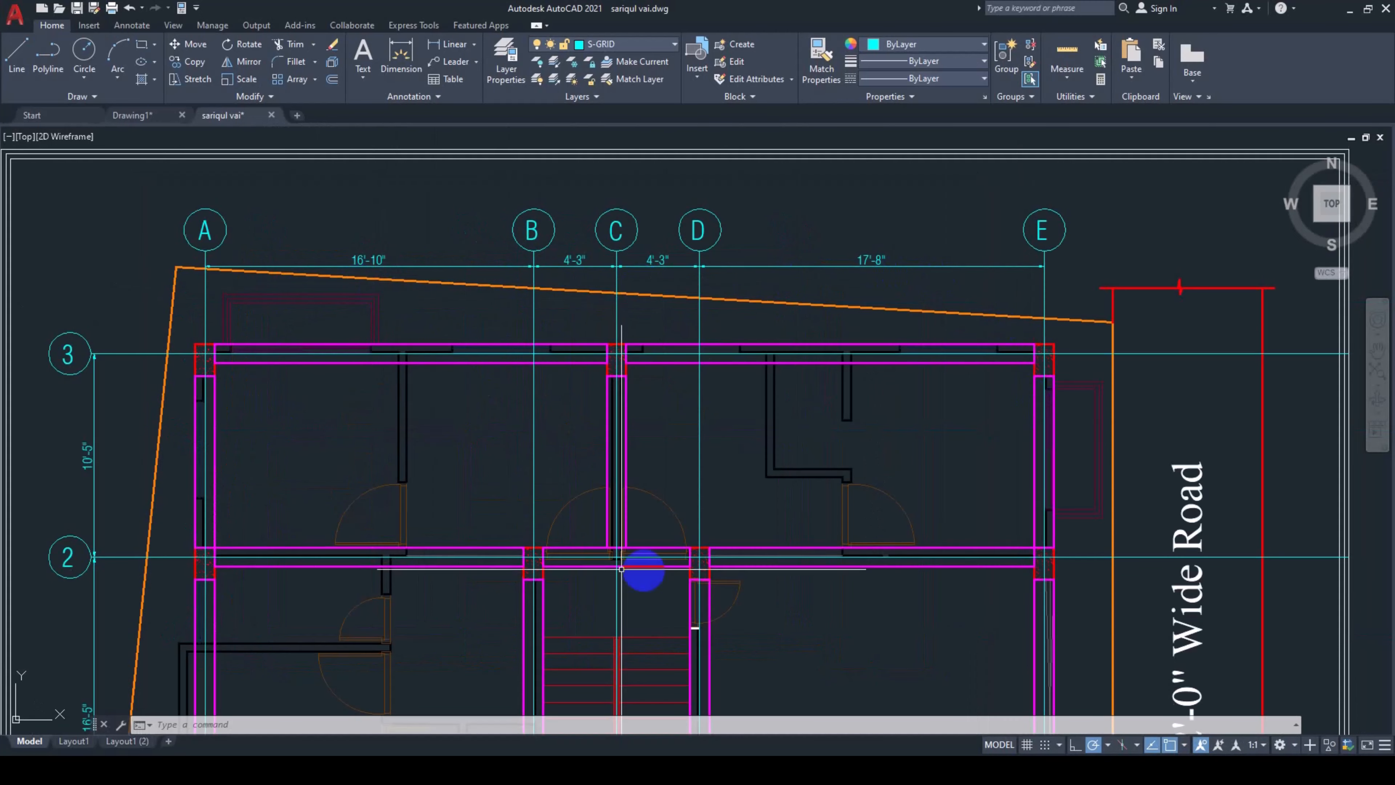
scroll(428, 362, "down", 2)
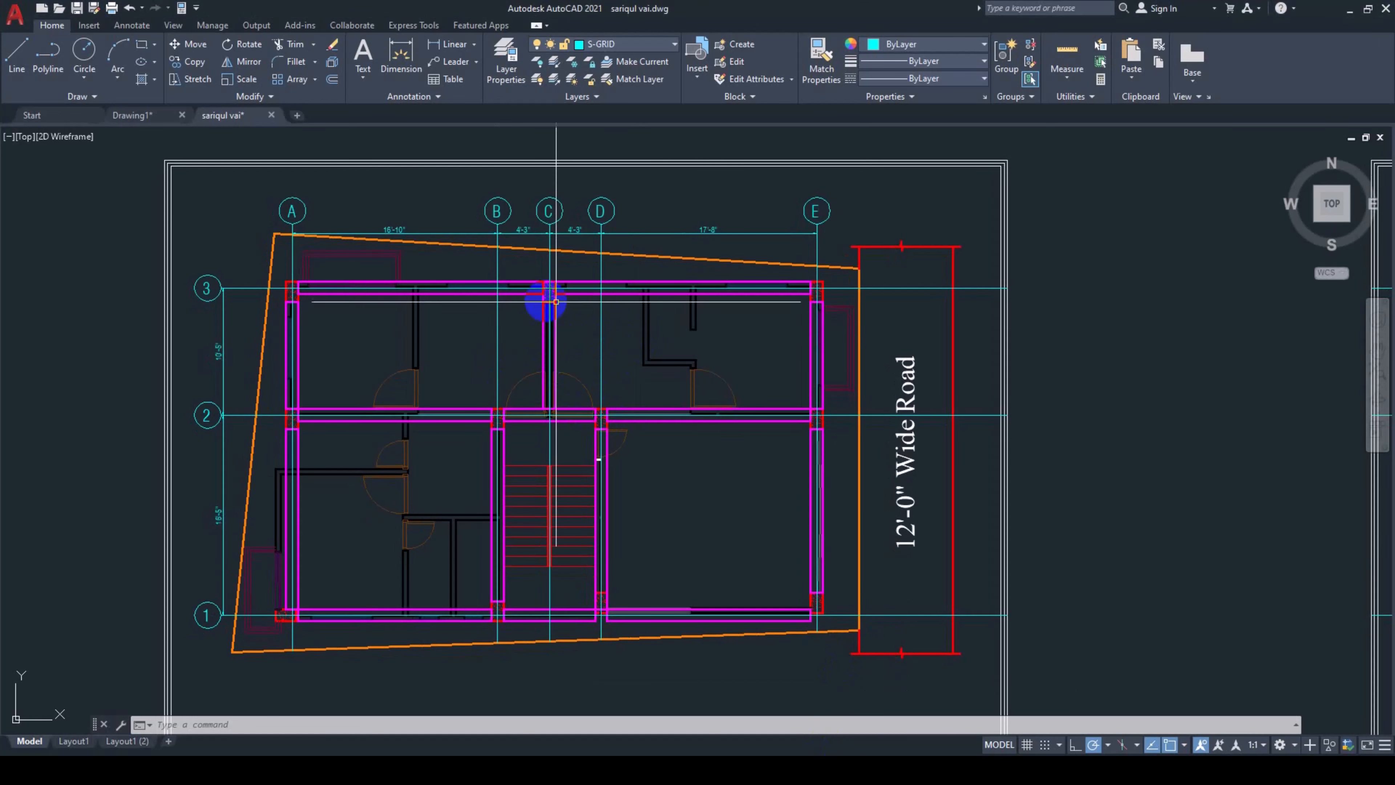
middle_click_drag(457, 362, 398, 346)
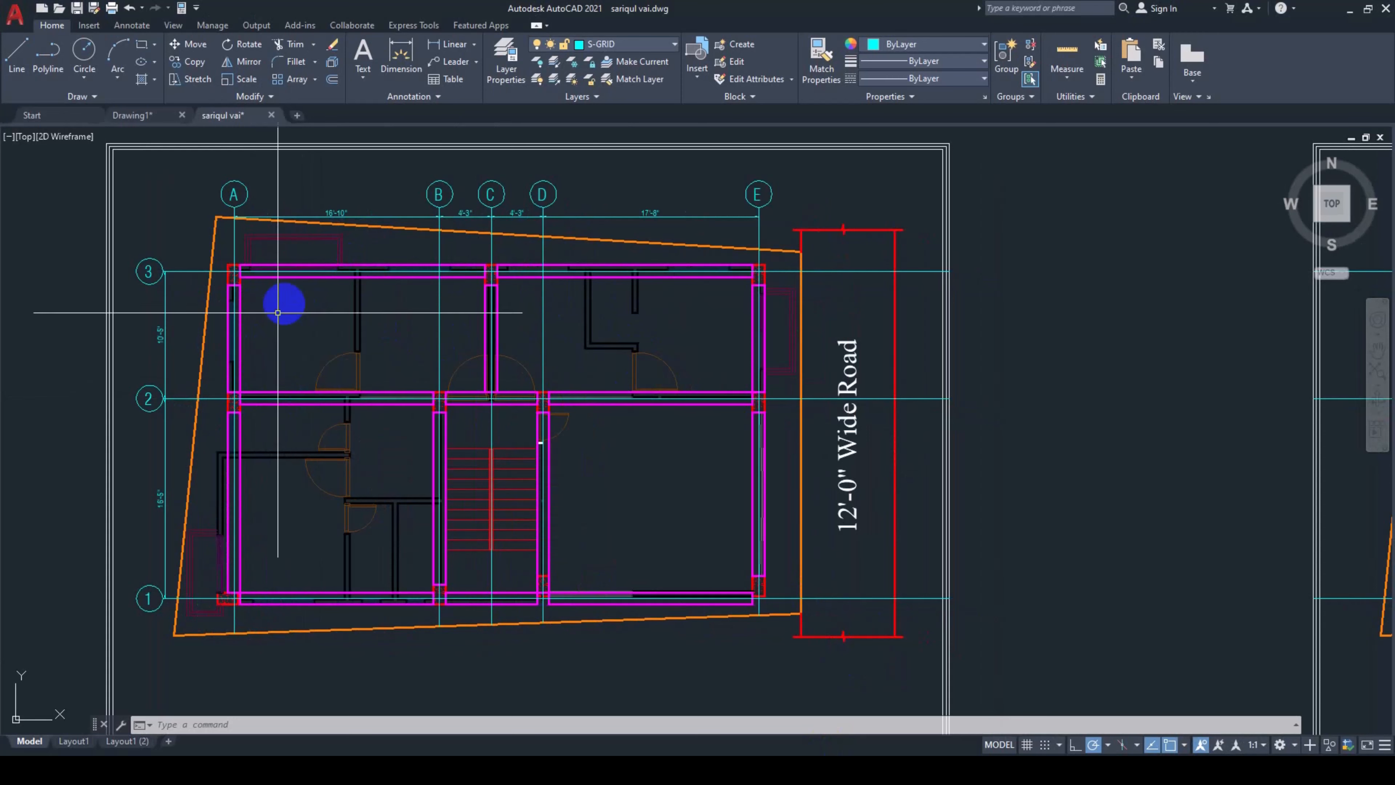
Compare the column and room arrangement of the neighbouring floor plan with the gridded beam layout.
scroll(608, 399, "down", 2)
mouse_move(608, 399)
middle_mouse_down()
mouse_move(466, 404)
mouse_move(598, 398)
middle_mouse_up()
middle_click_drag(701, 457, 336, 451)
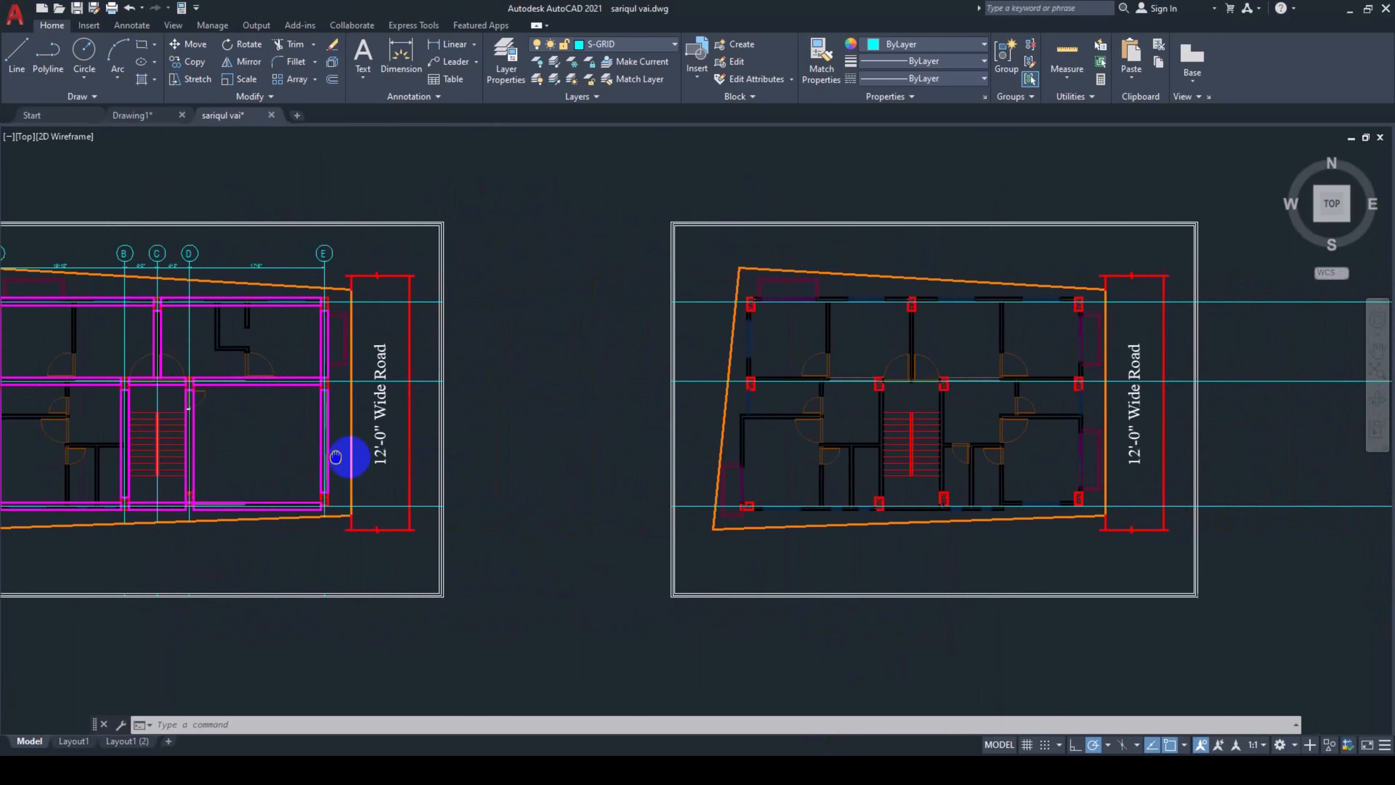
middle_click_drag(1147, 474, 1096, 476)
middle_click_drag(932, 466, 691, 461)
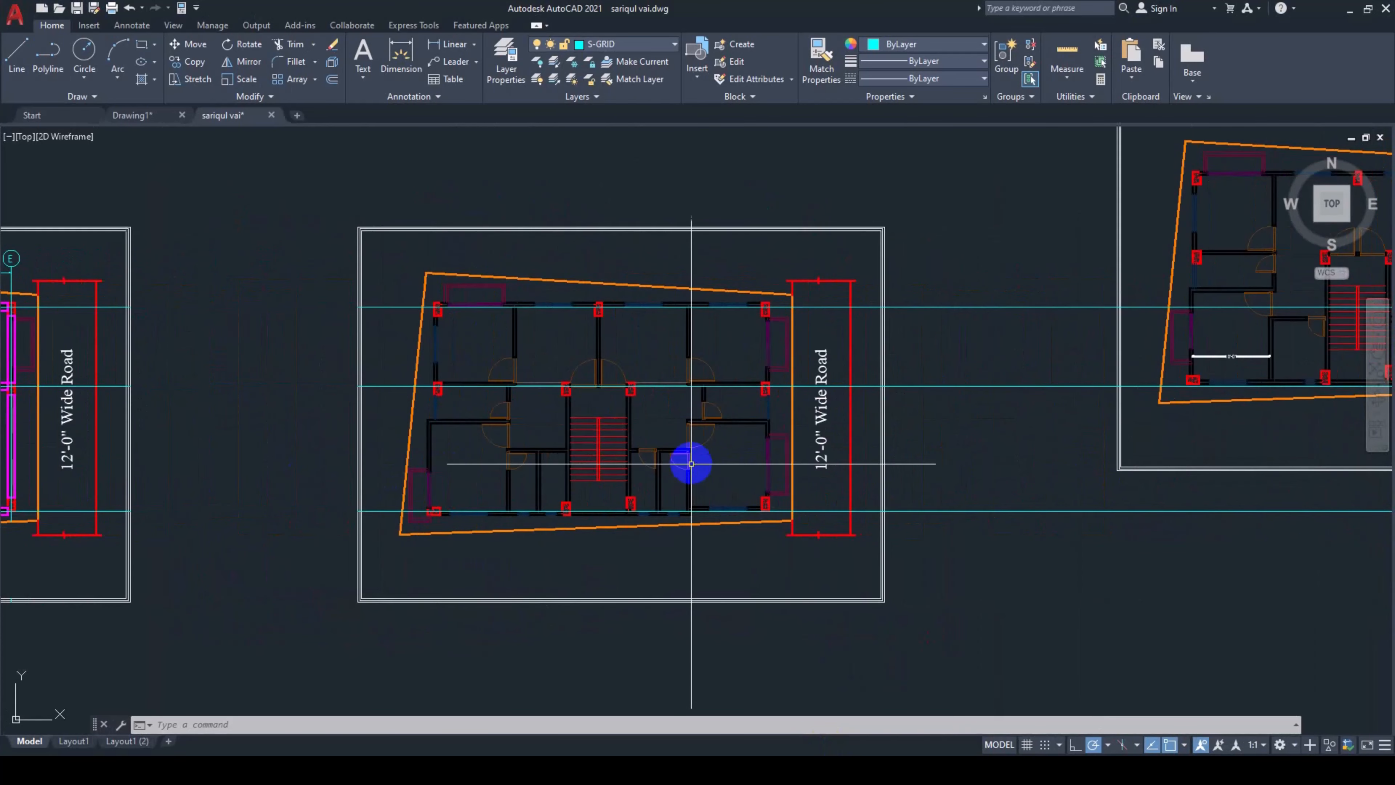
scroll(703, 454, "up", 2)
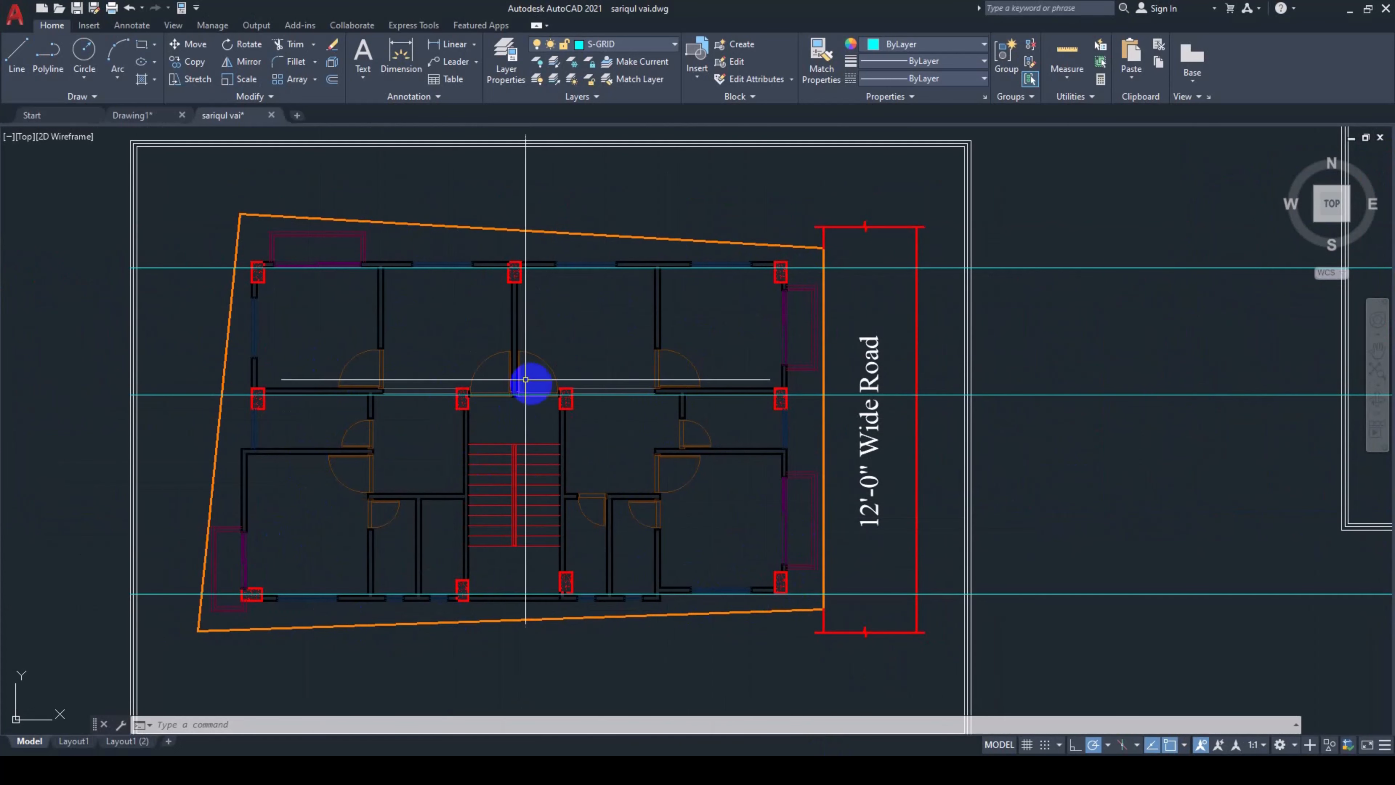
middle_click_drag(468, 357, 493, 365)
scroll(698, 523, "down", 5)
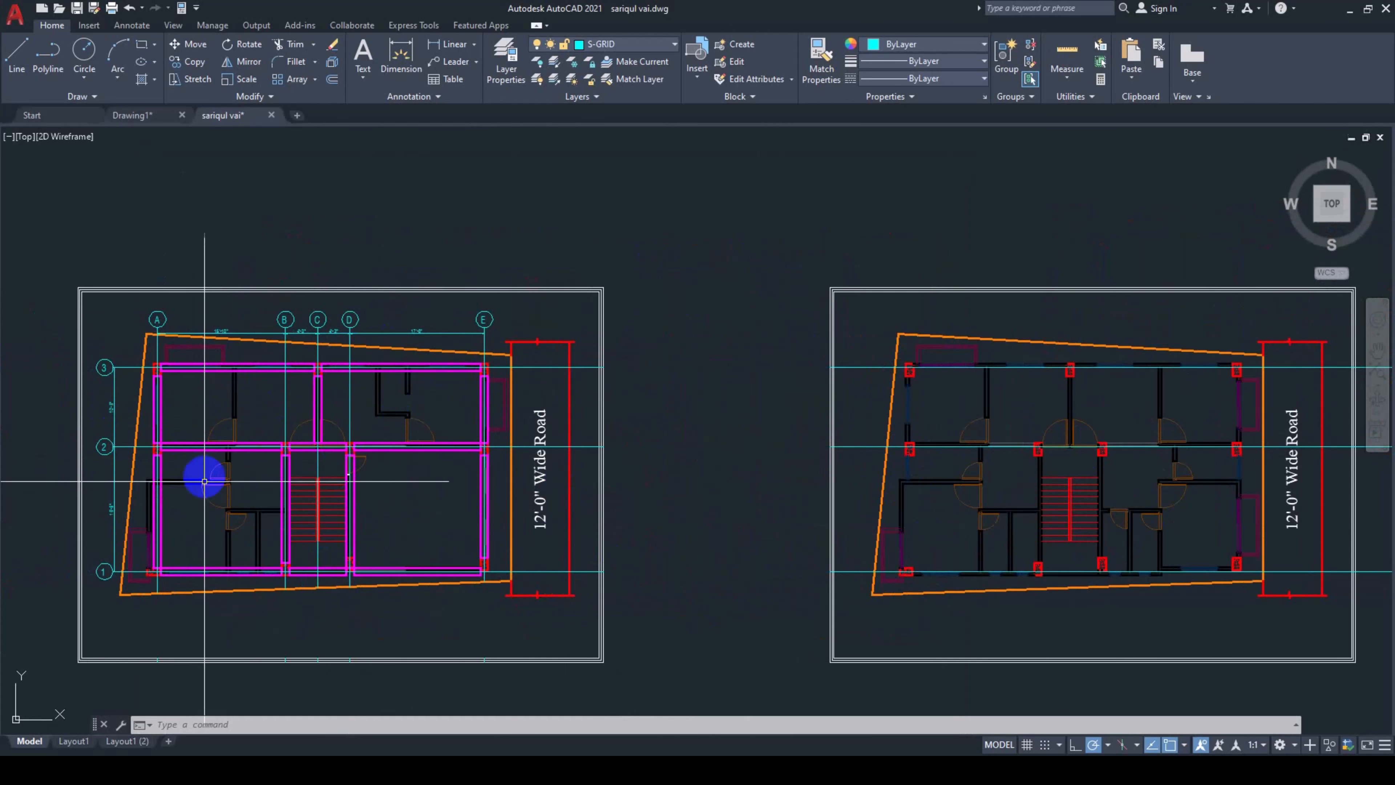
middle_click_drag(203, 494, 231, 462)
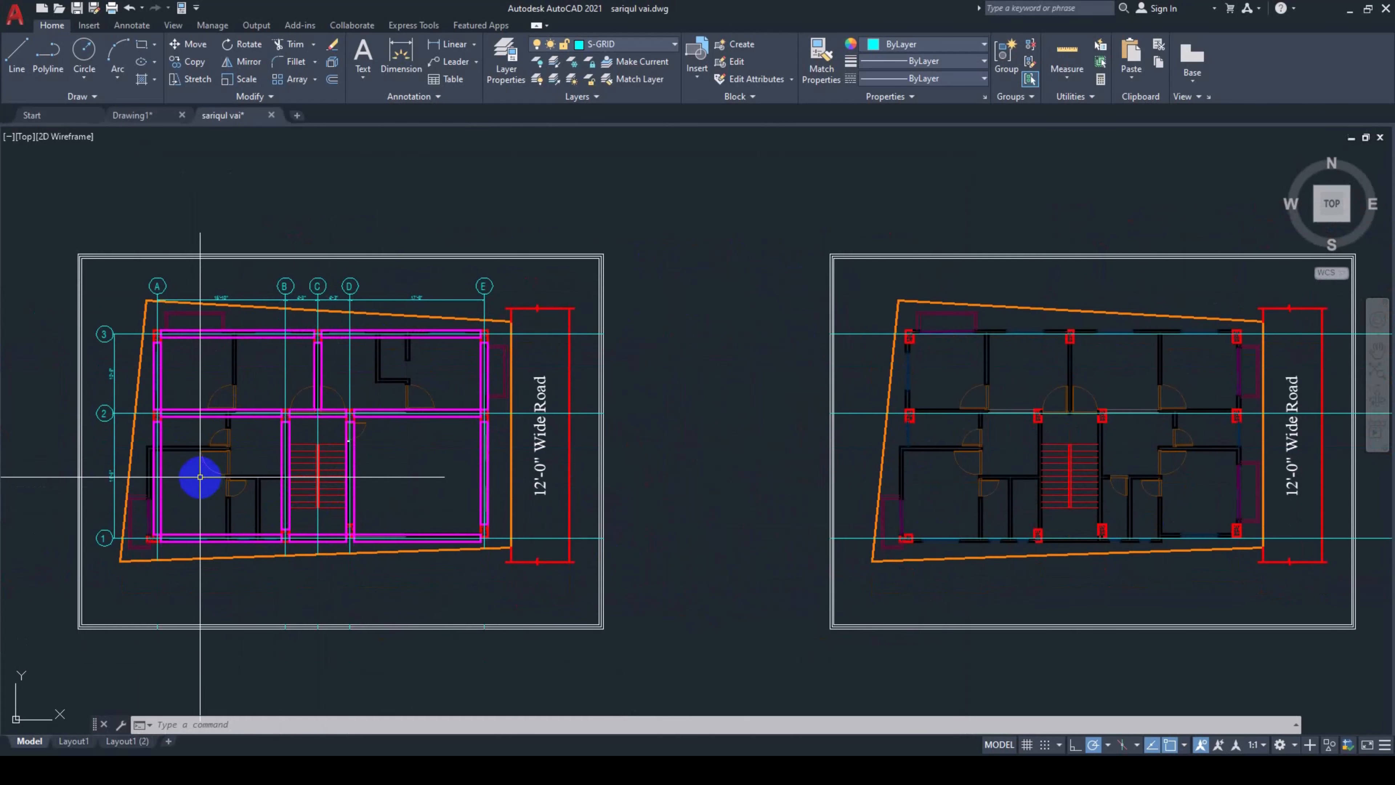
scroll(200, 474, "up", 2)
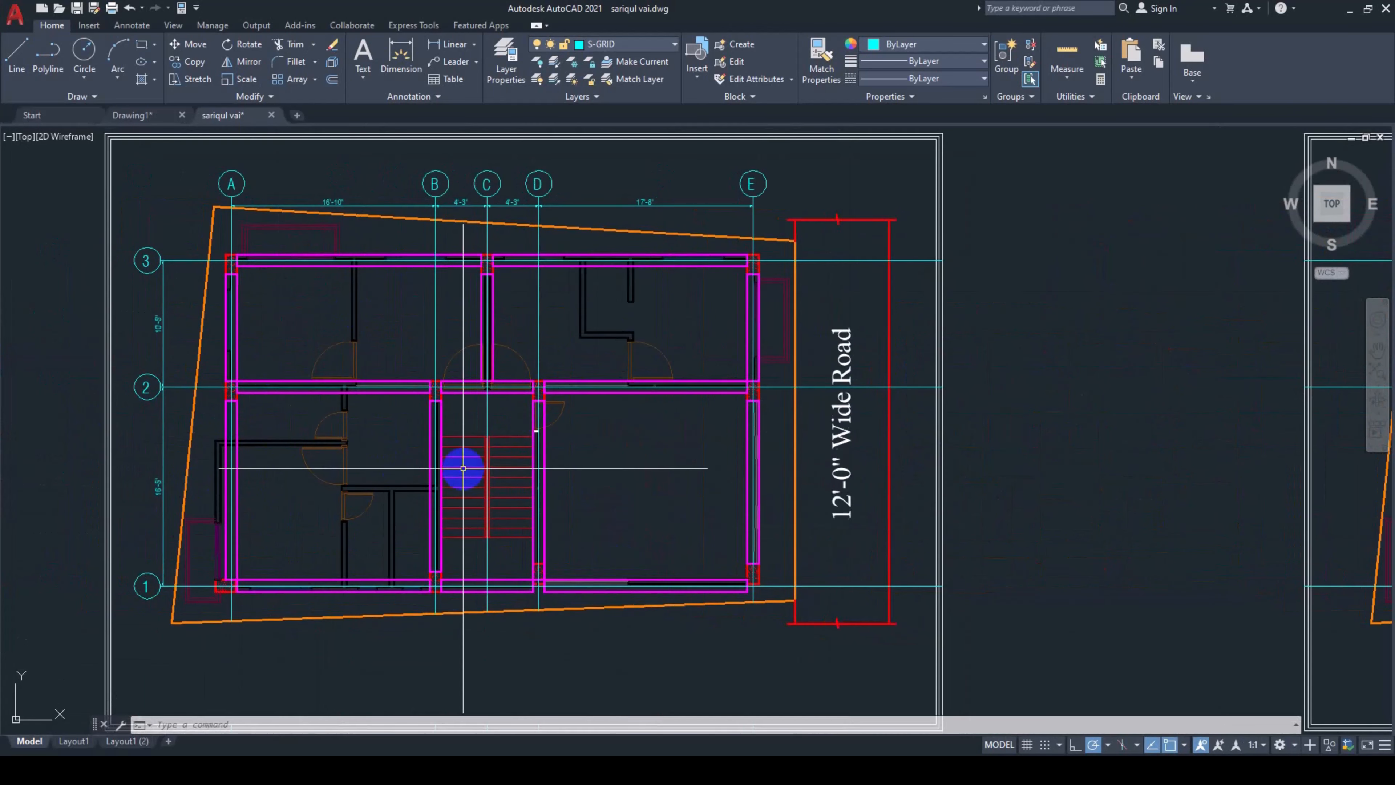
scroll(428, 473, "down", 2)
mouse_move(972, 474)
middle_mouse_down()
mouse_move(822, 474)
mouse_move(974, 467)
middle_mouse_up()
scroll(449, 464, "up", 2)
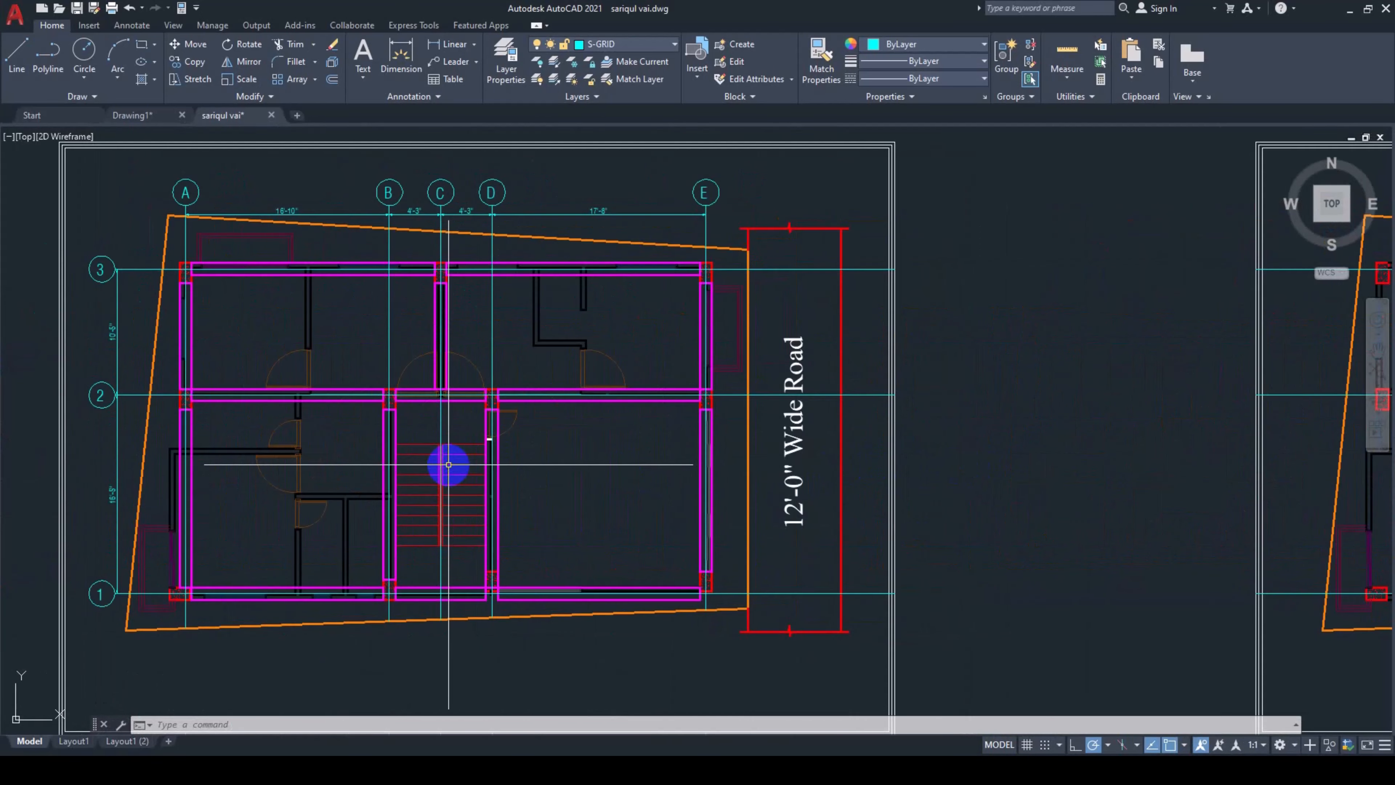
middle_click_drag(405, 464, 414, 461)
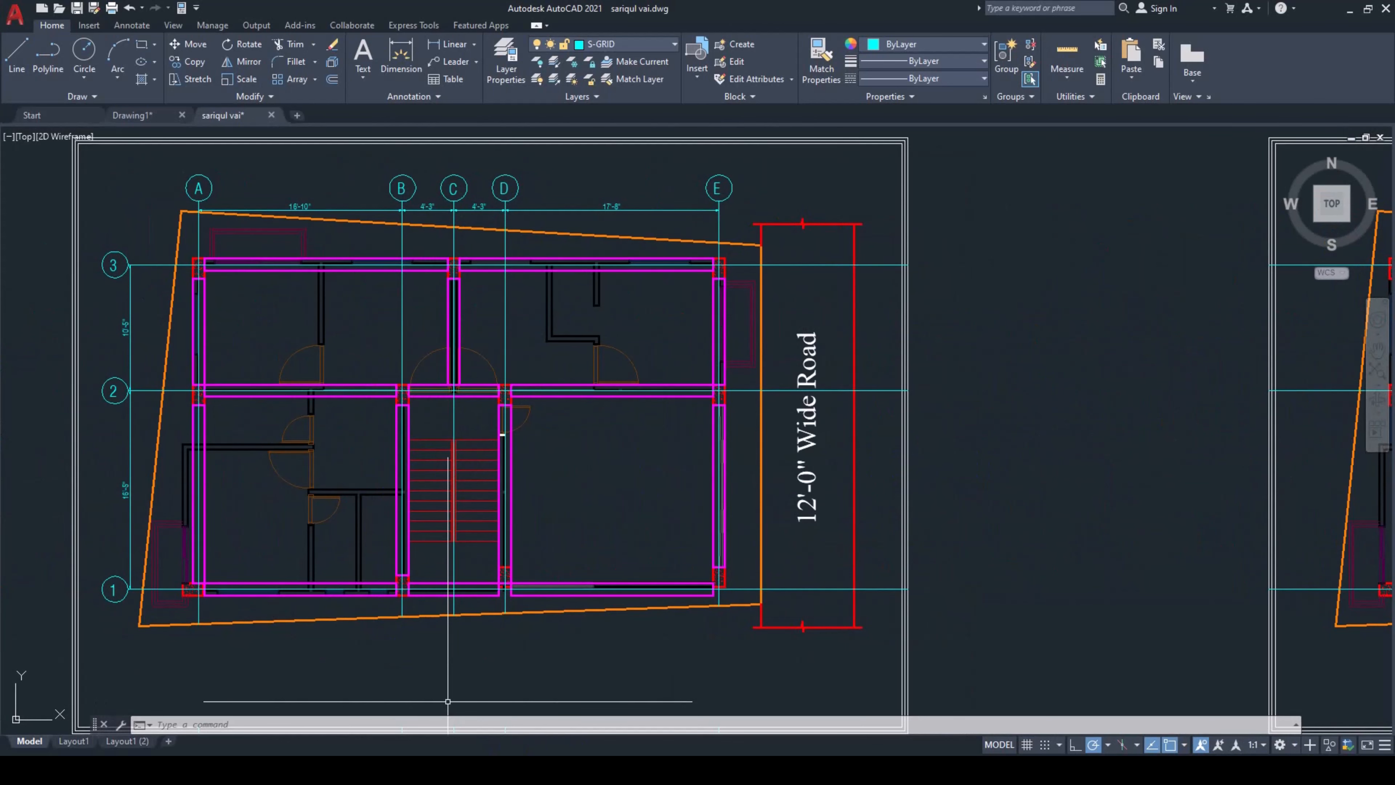
Switch to an open ETABS window and maximize it.
left_click(548, 770)
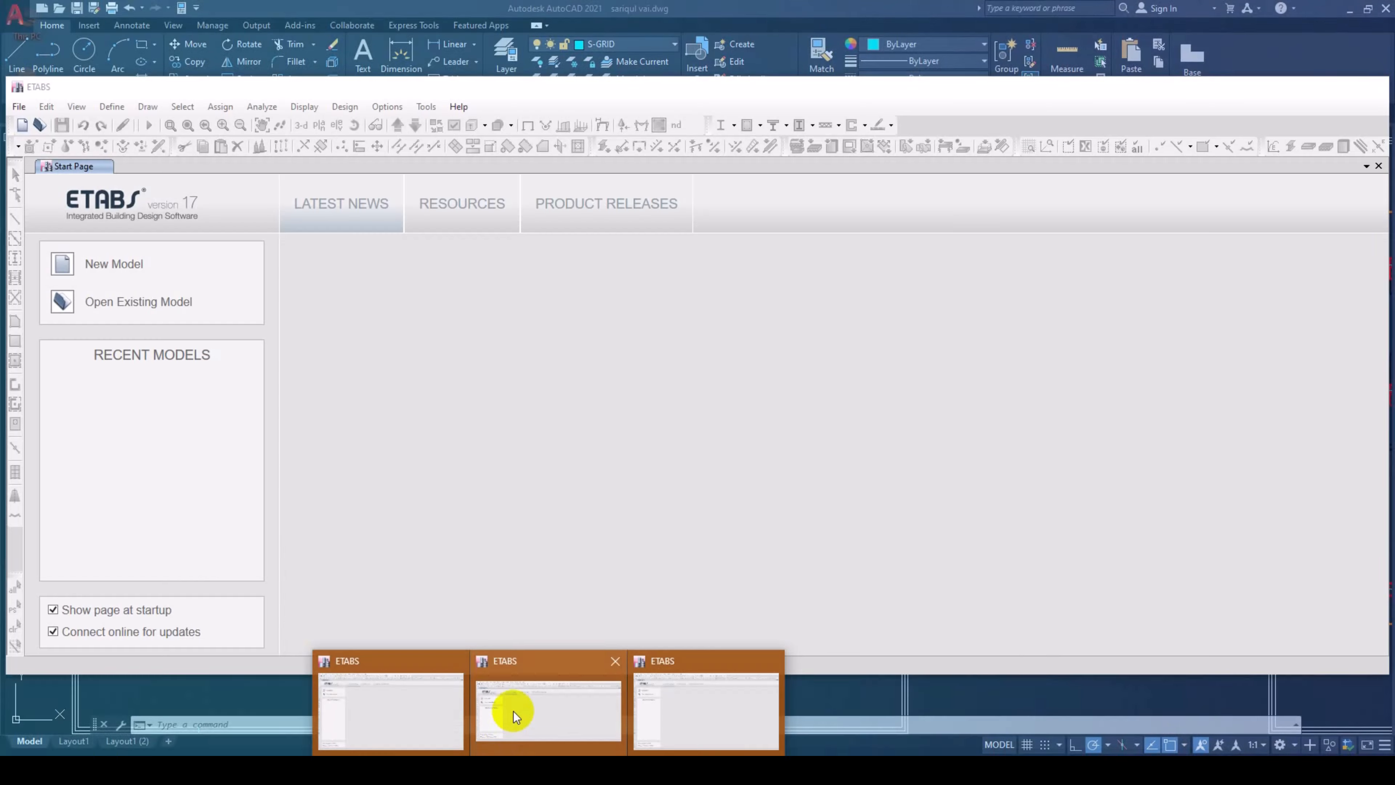
left_click(513, 711)
left_click(1335, 92)
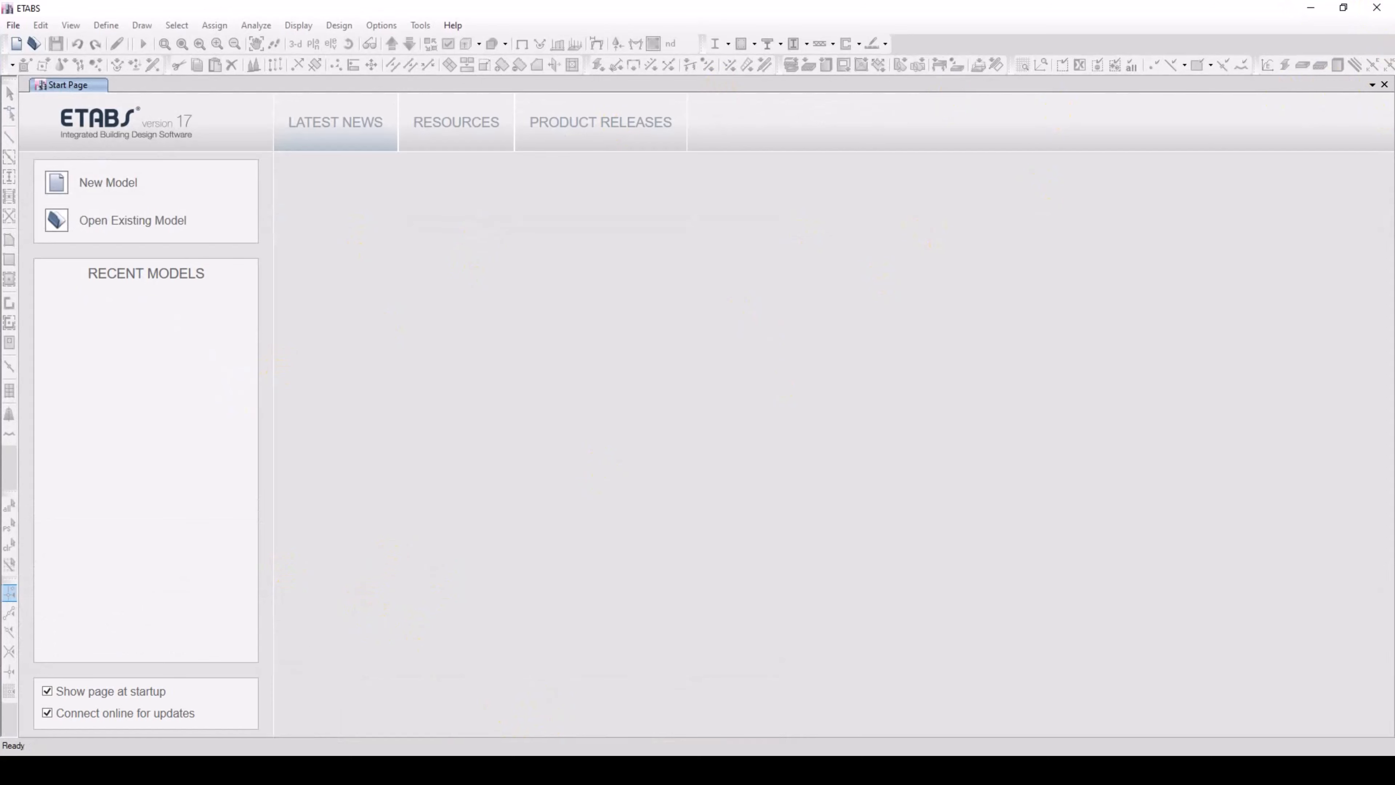
Close the extra ETABS windows and return to the remaining one.
key("alt+Tab")
mouse_move(549, 769)
left_click(610, 690)
mouse_move(549, 770)
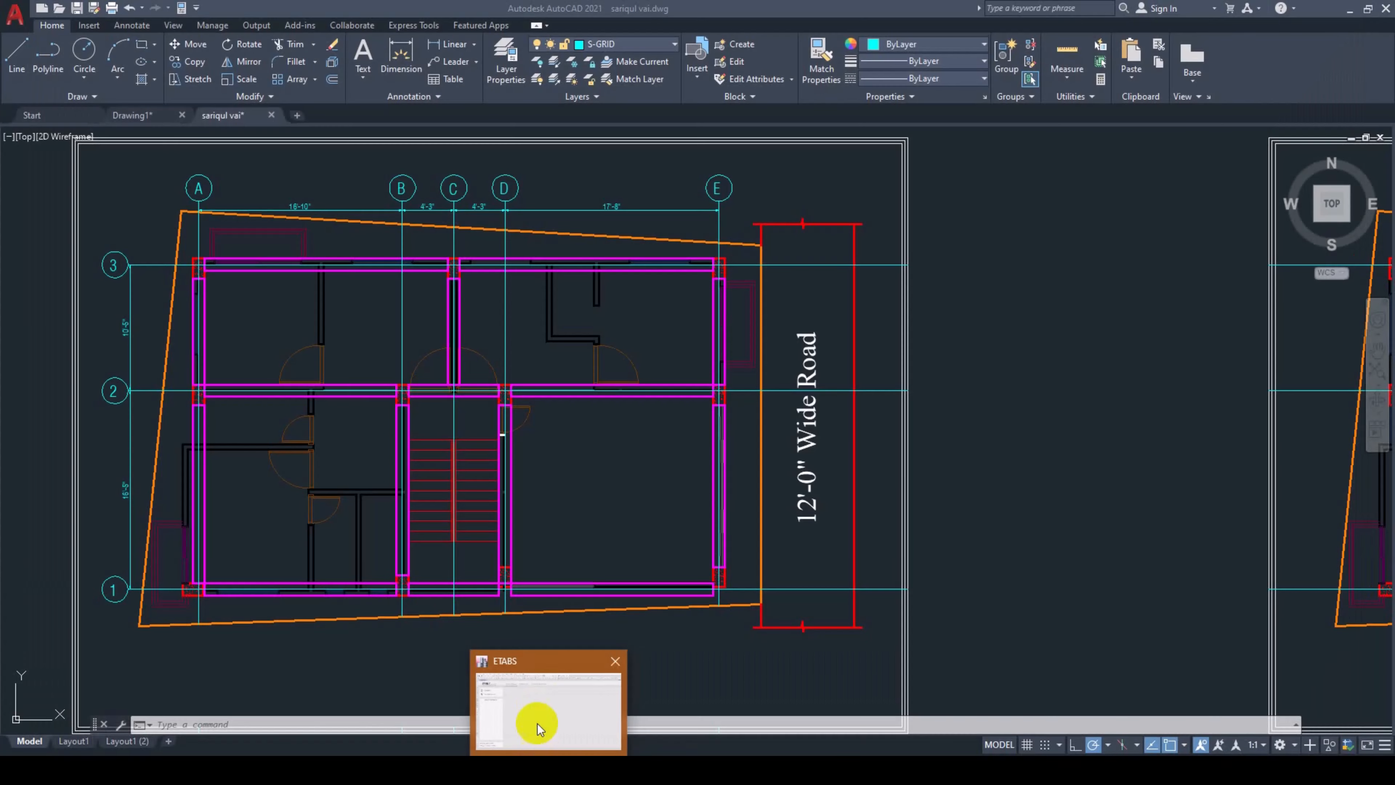
left_click(537, 723)
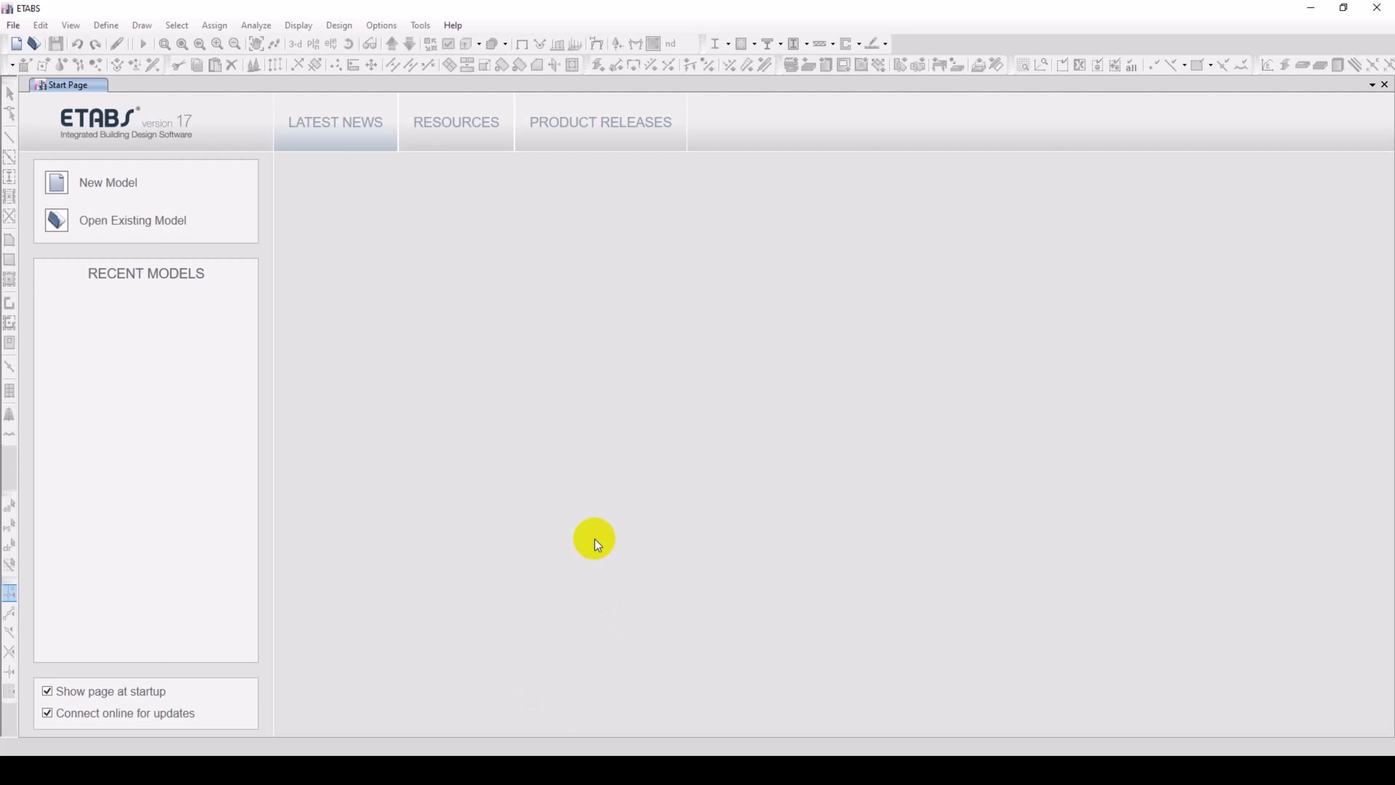
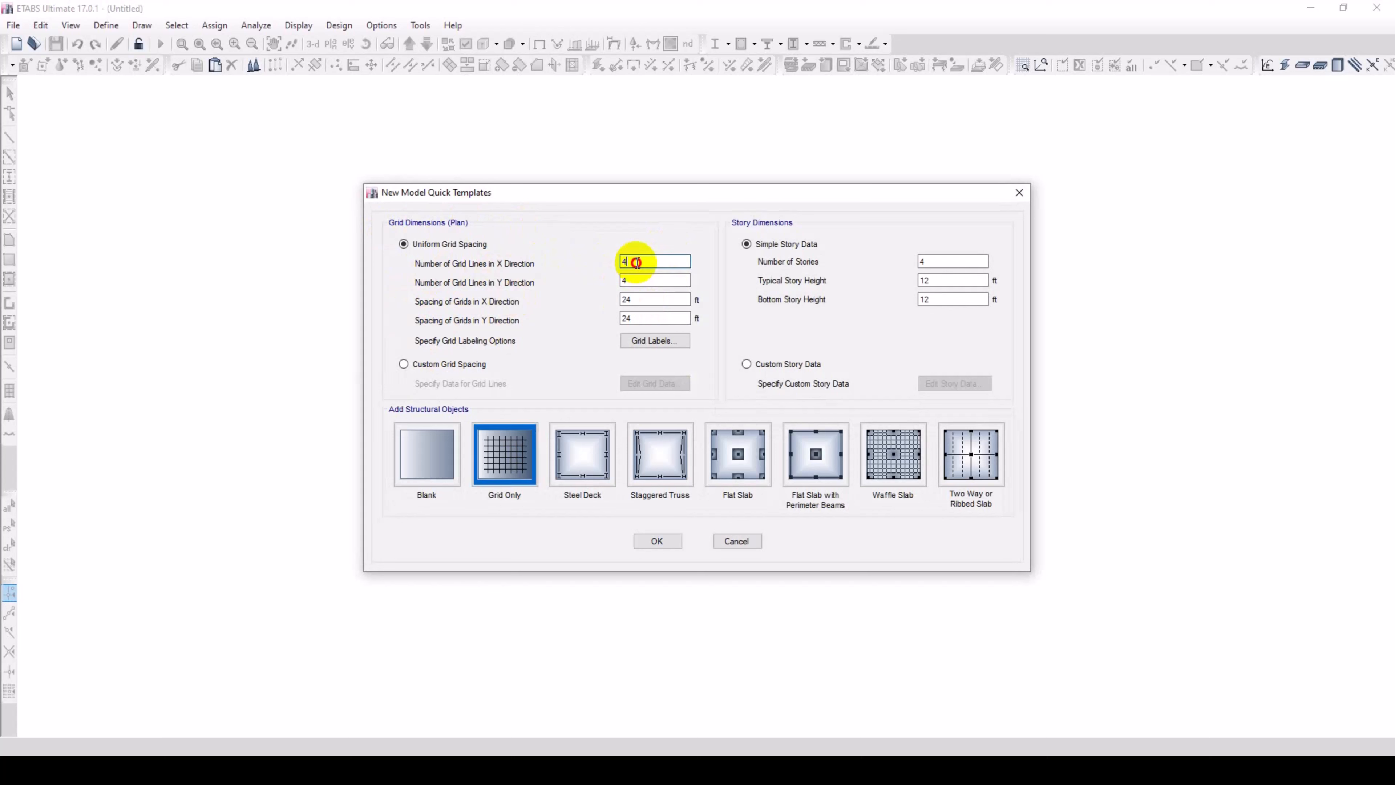
Set the number of grid lines to 5 in the X direction and 3 in the Y direction, checking against the AutoCAD plan.
left_click_drag(659, 264, 606, 270)
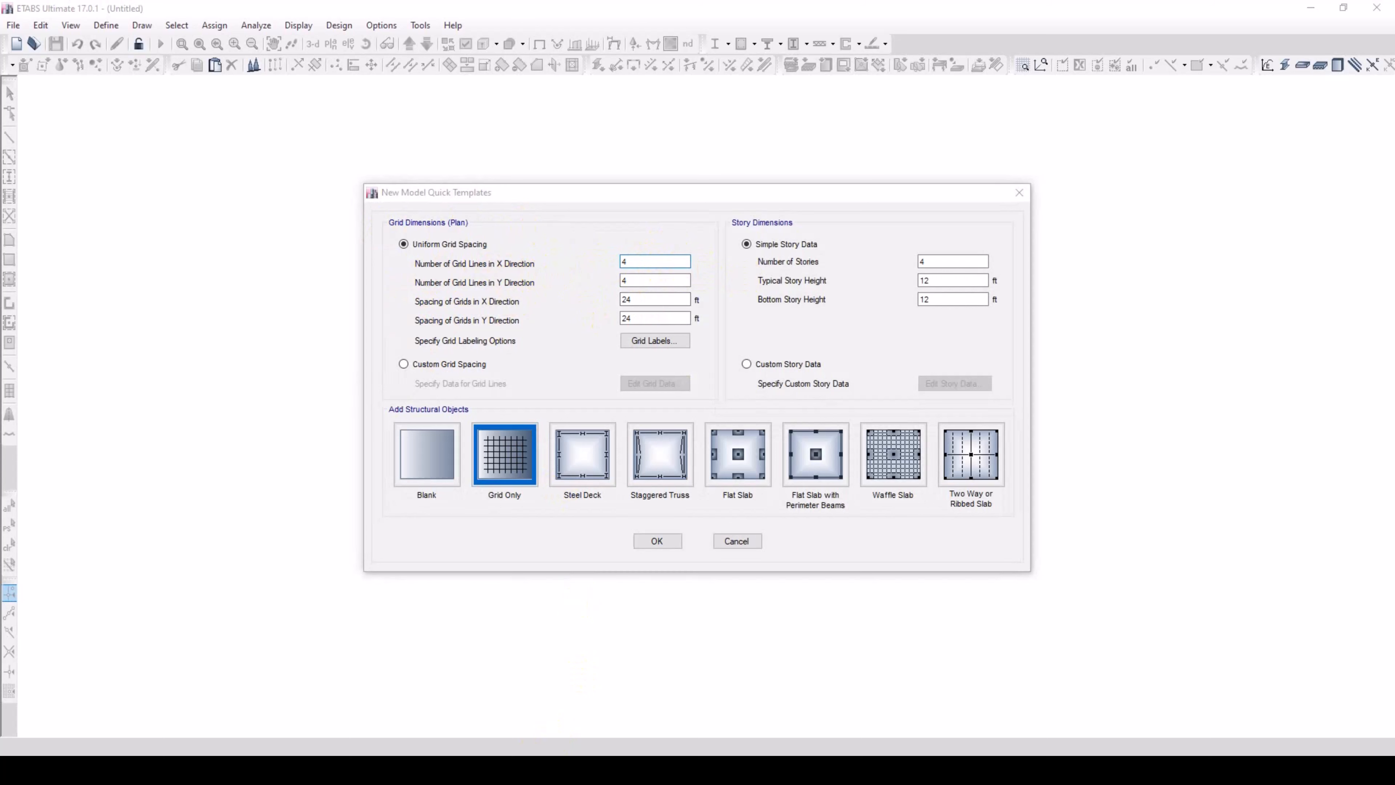
left_click(436, 681)
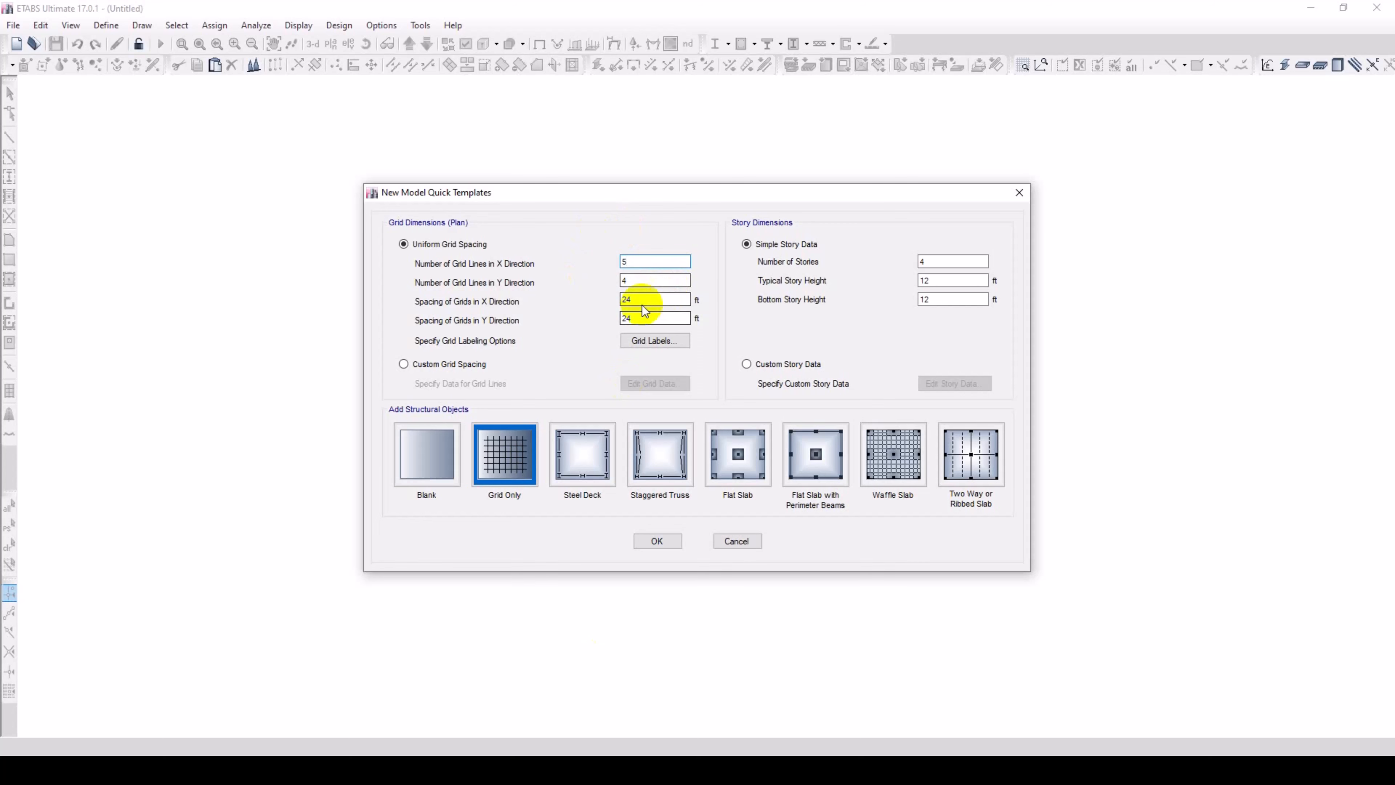
double_click(645, 280)
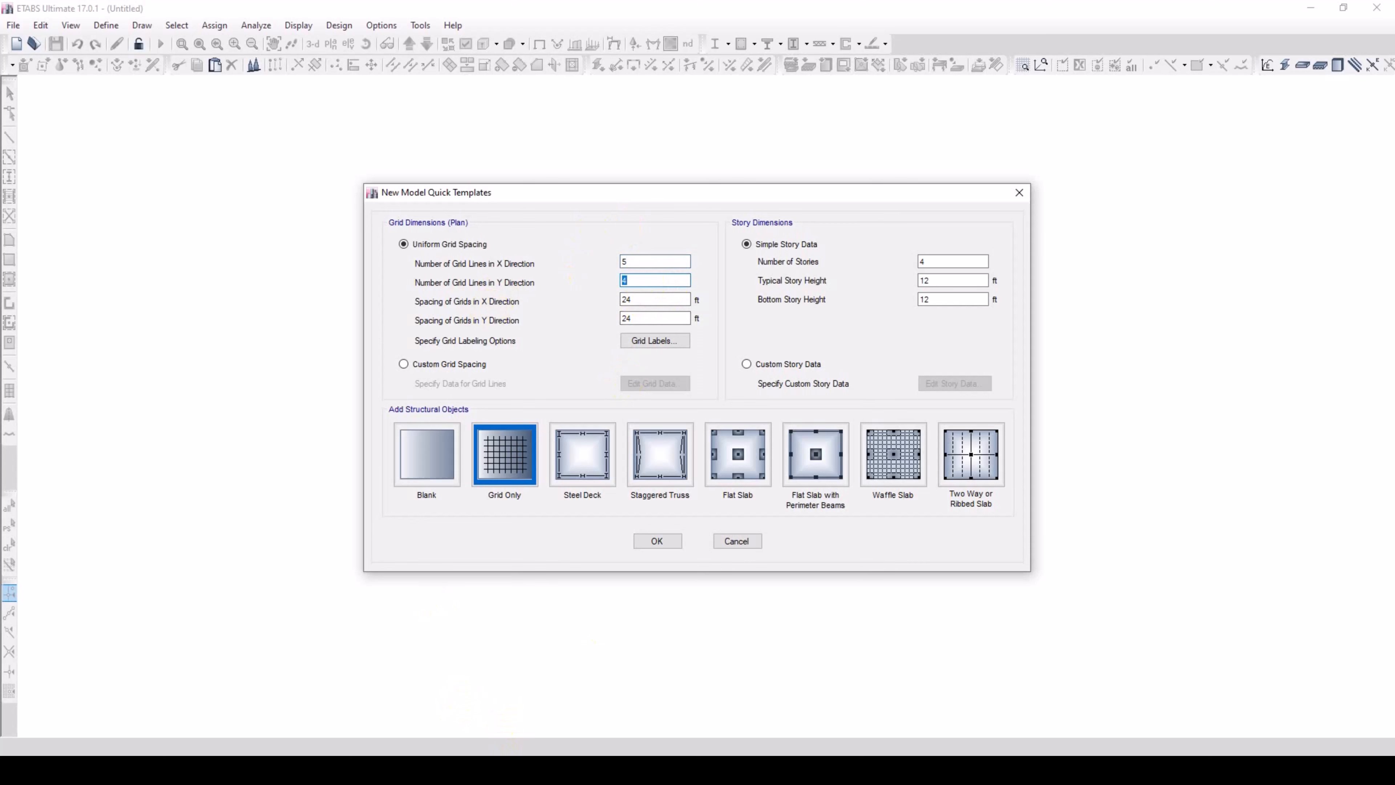
left_click(444, 709)
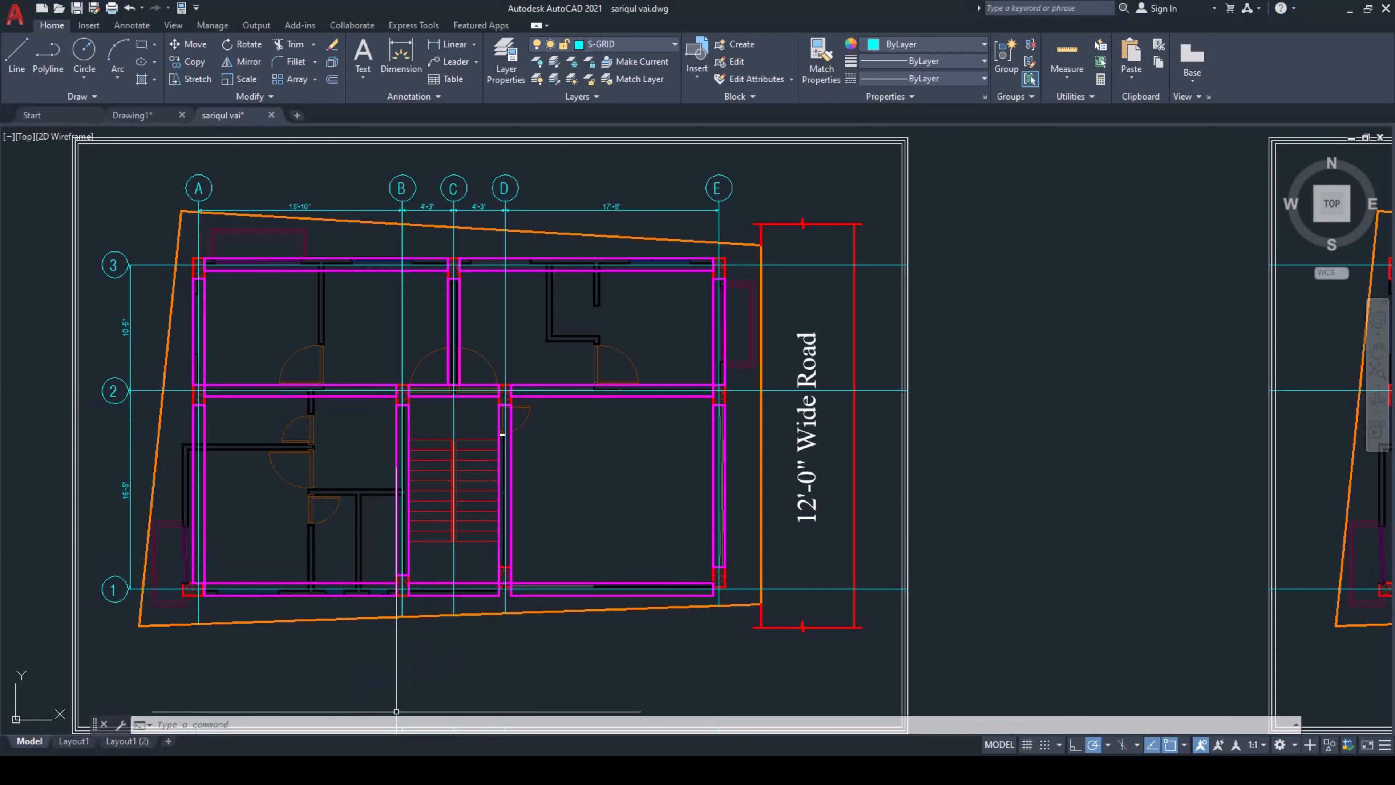
left_click(549, 738)
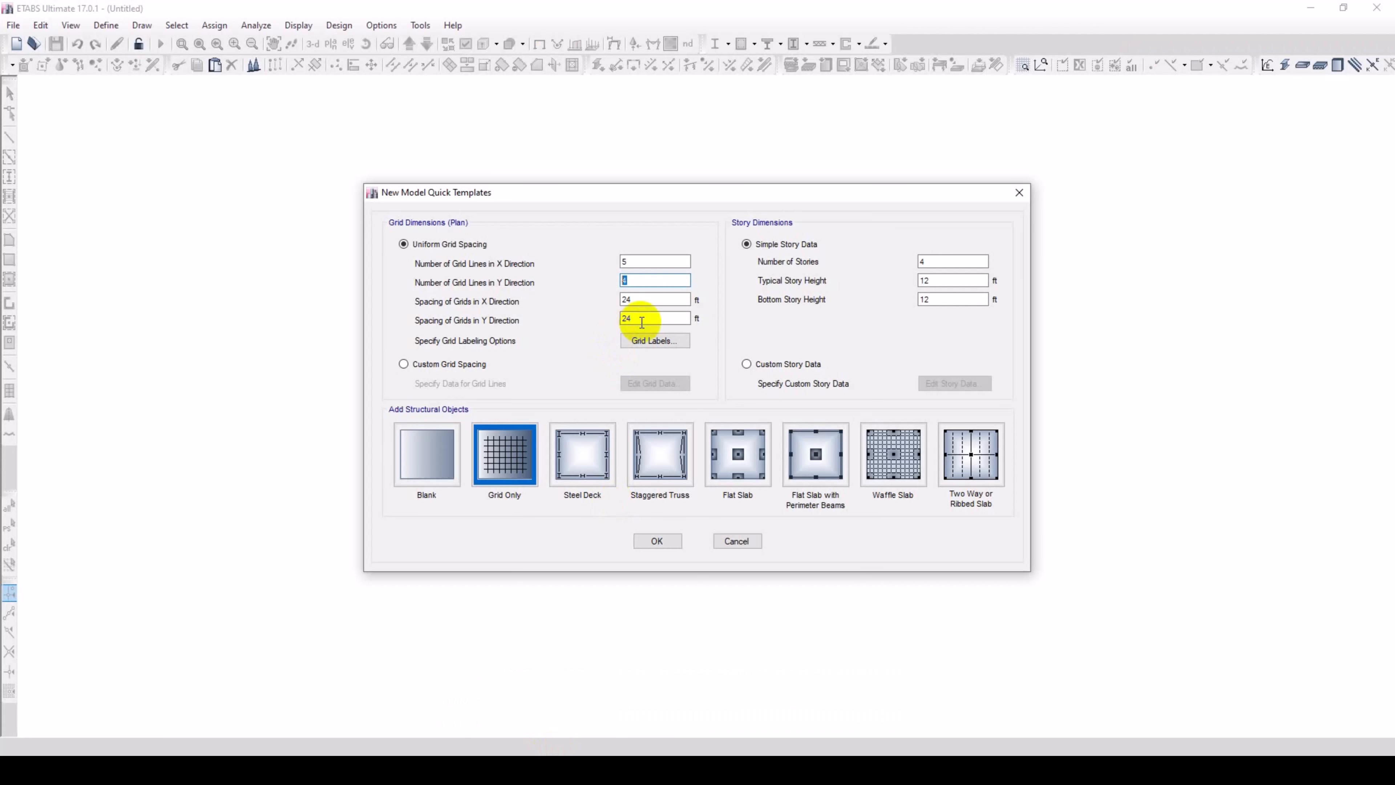
type("3")
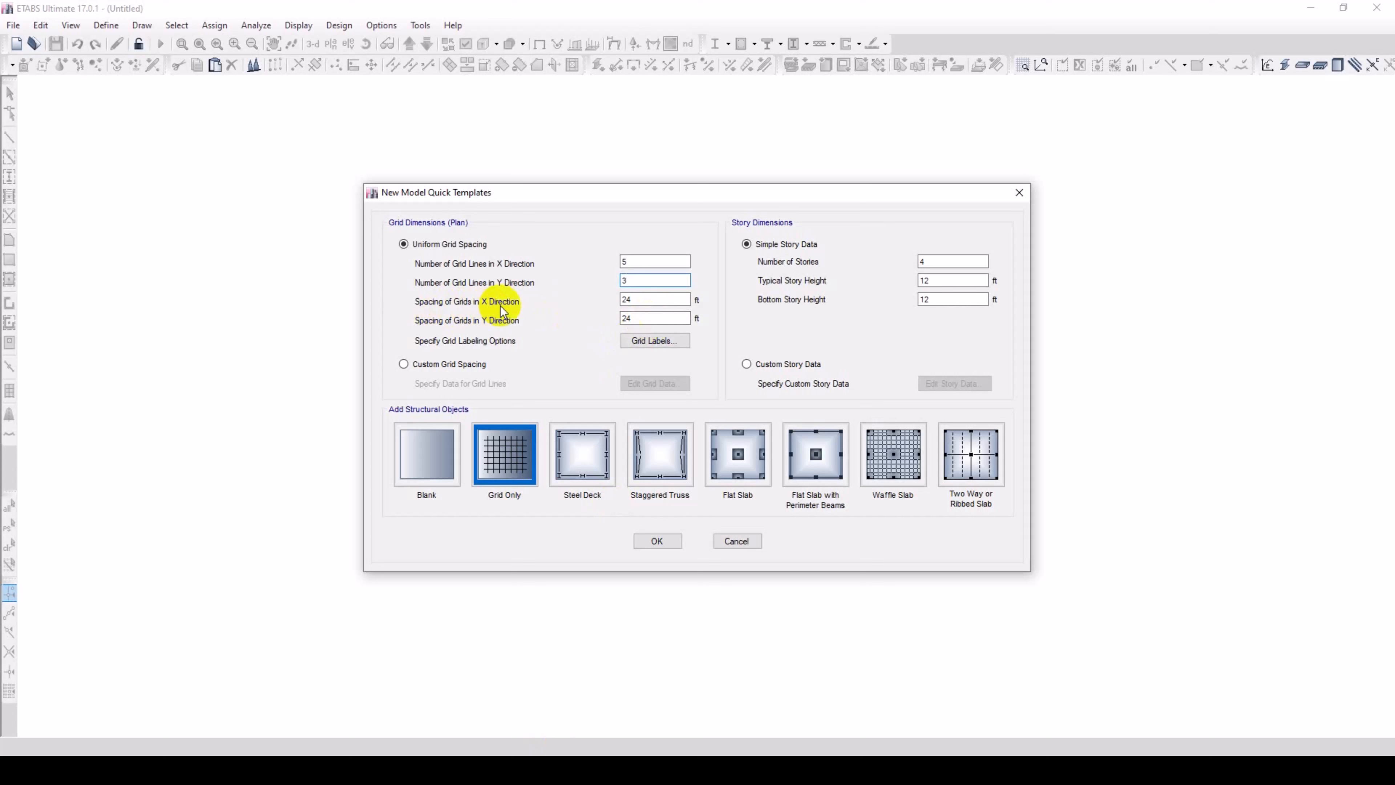
key("Tab")
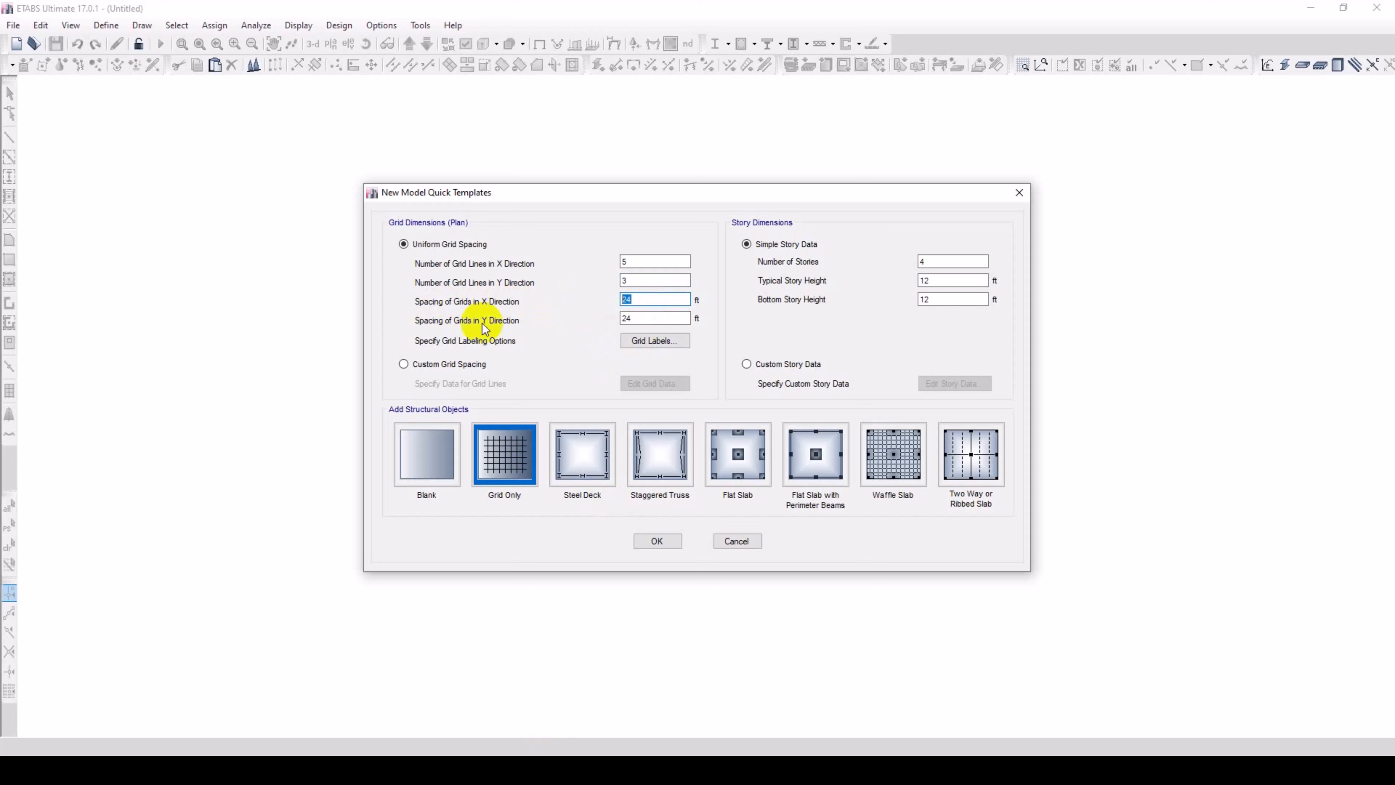
double_click(632, 262)
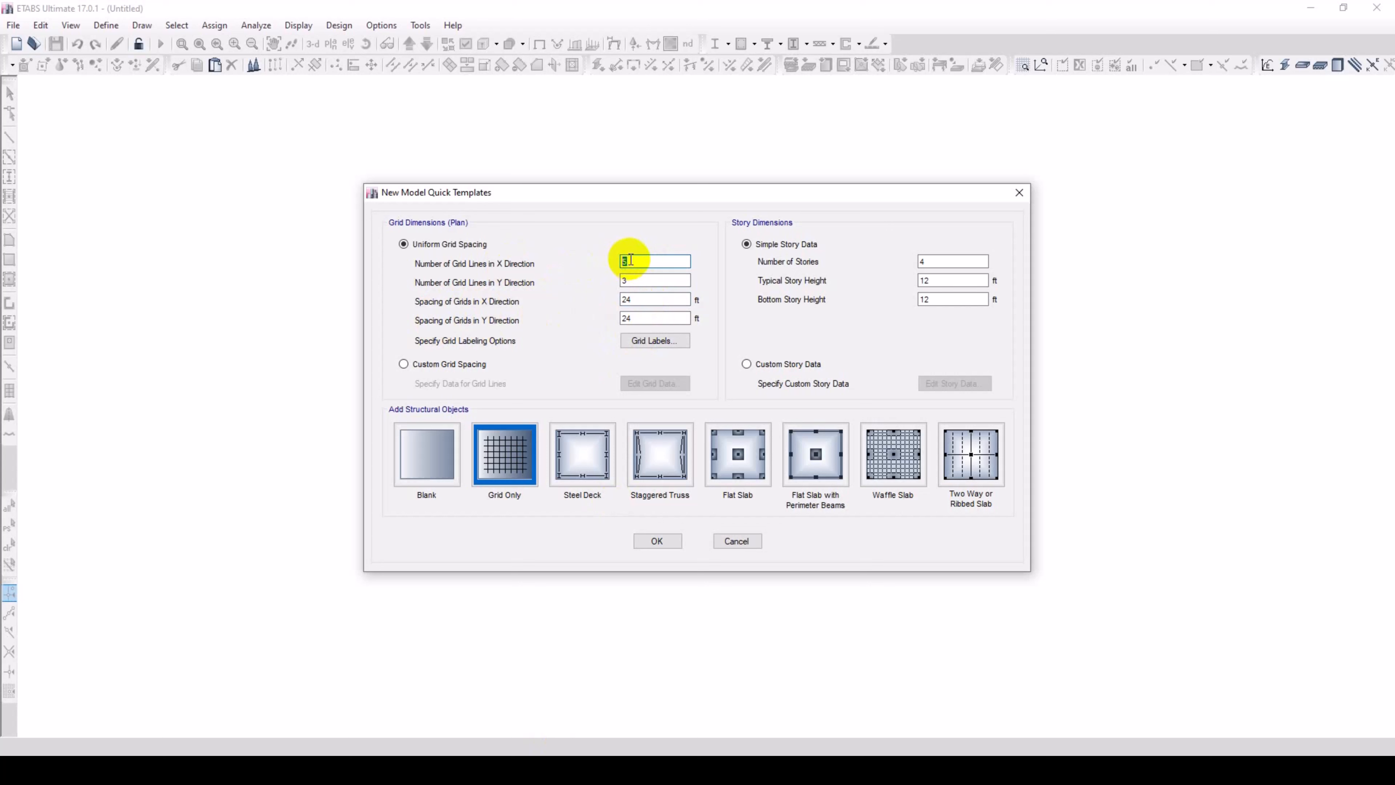
left_click(637, 299)
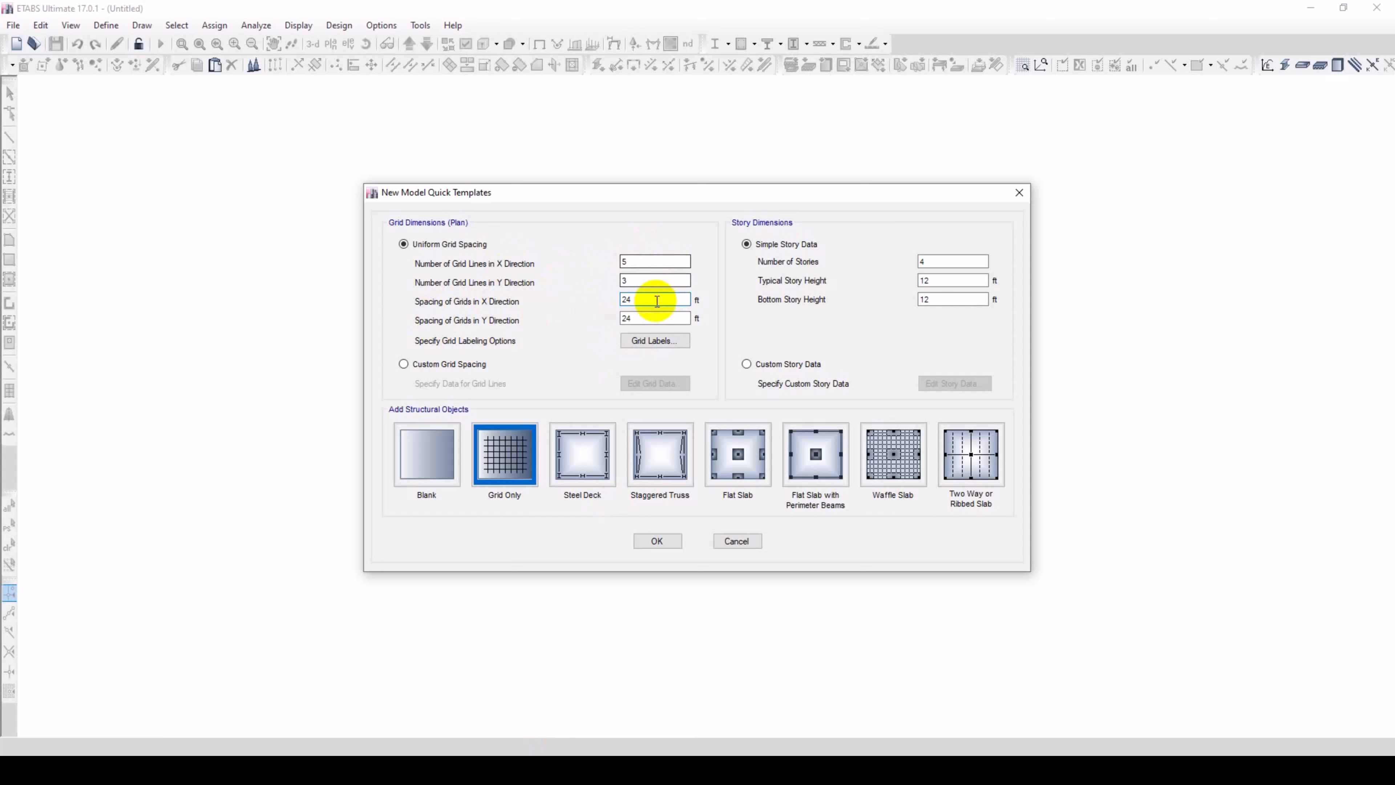
key("Tab")
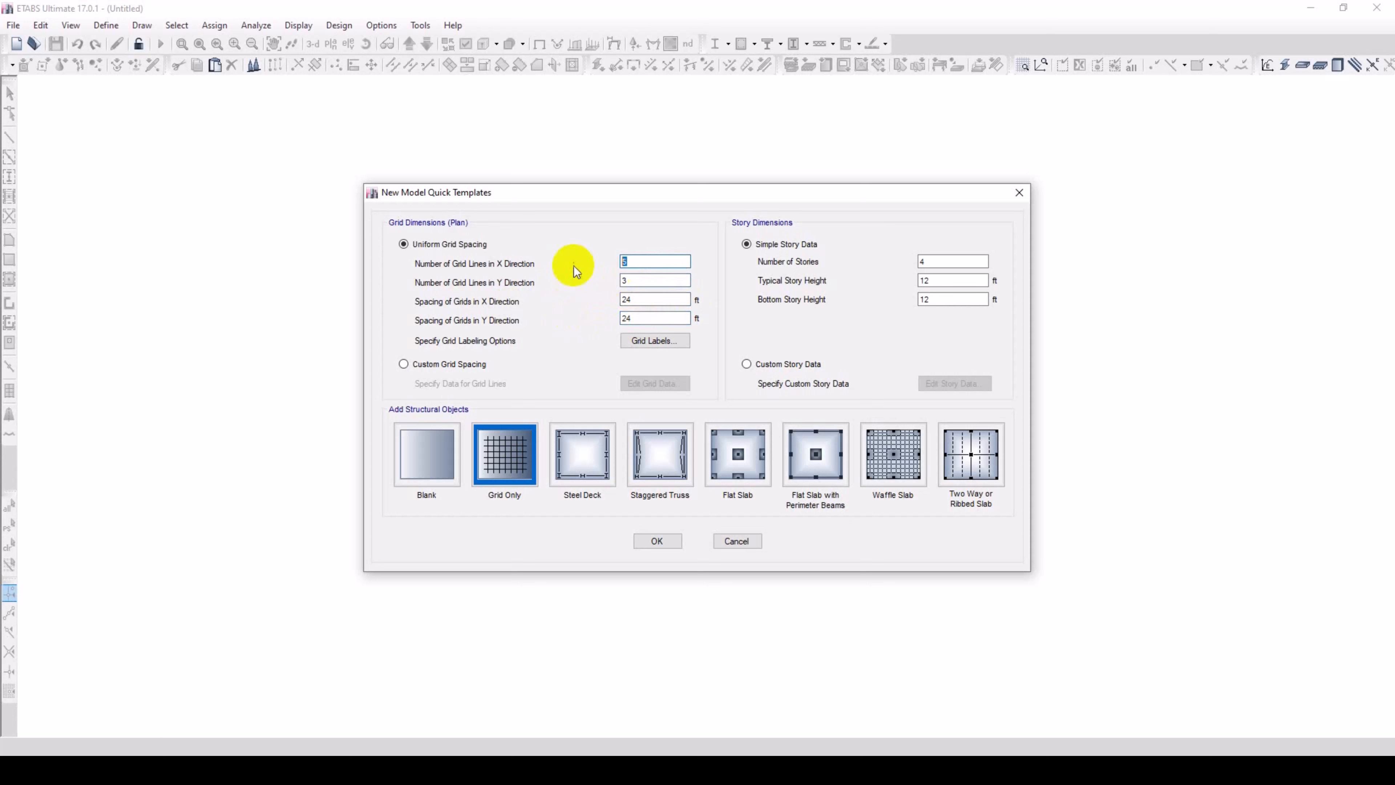
left_click(637, 264)
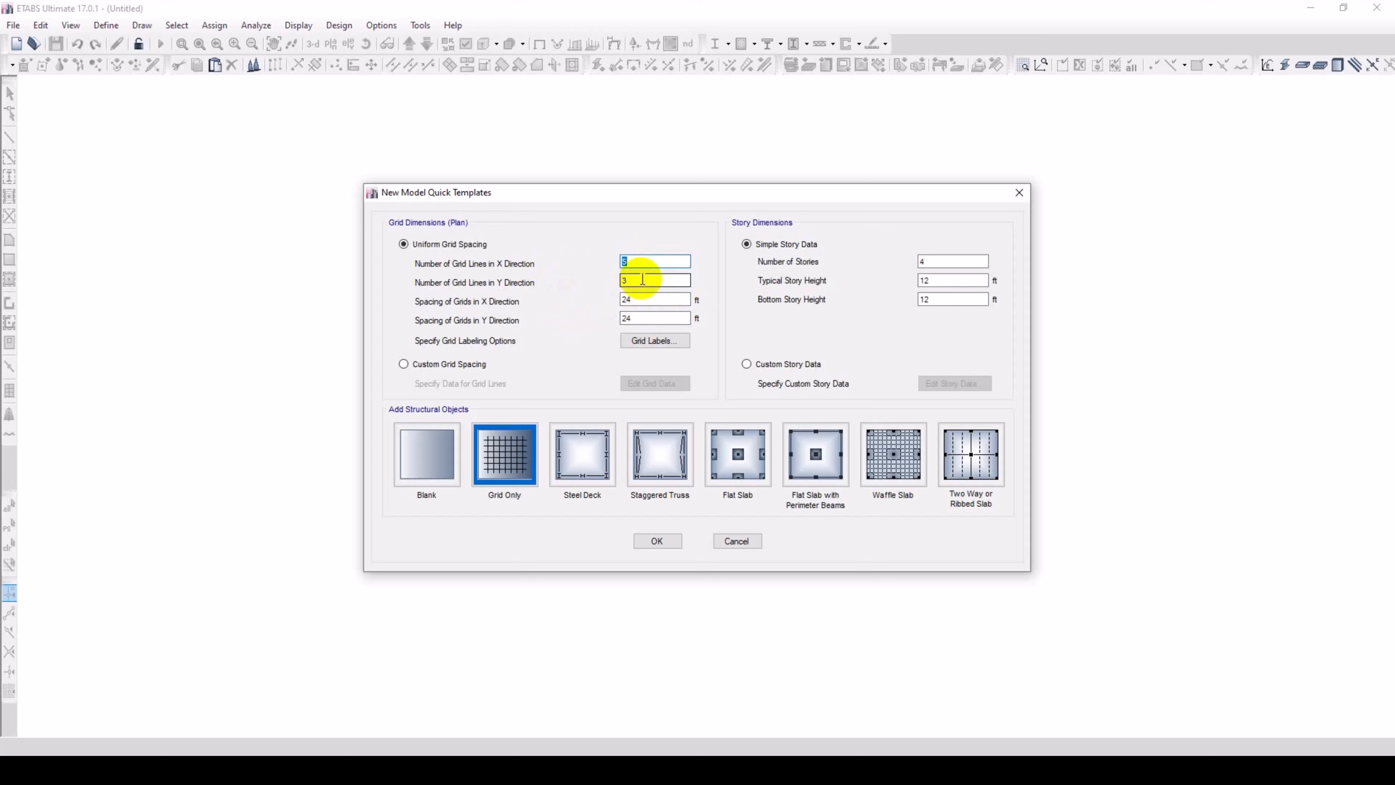
left_click(631, 300)
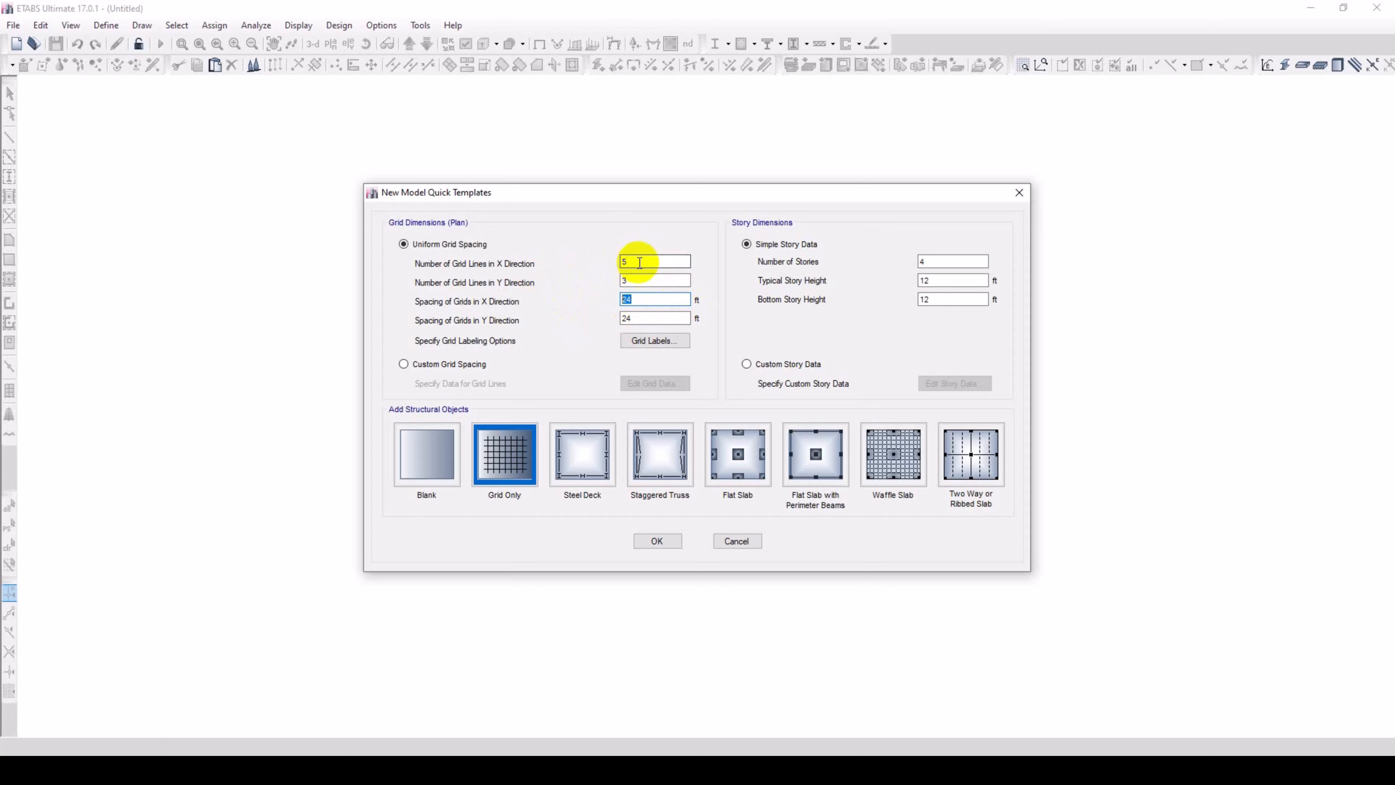
left_click(640, 277)
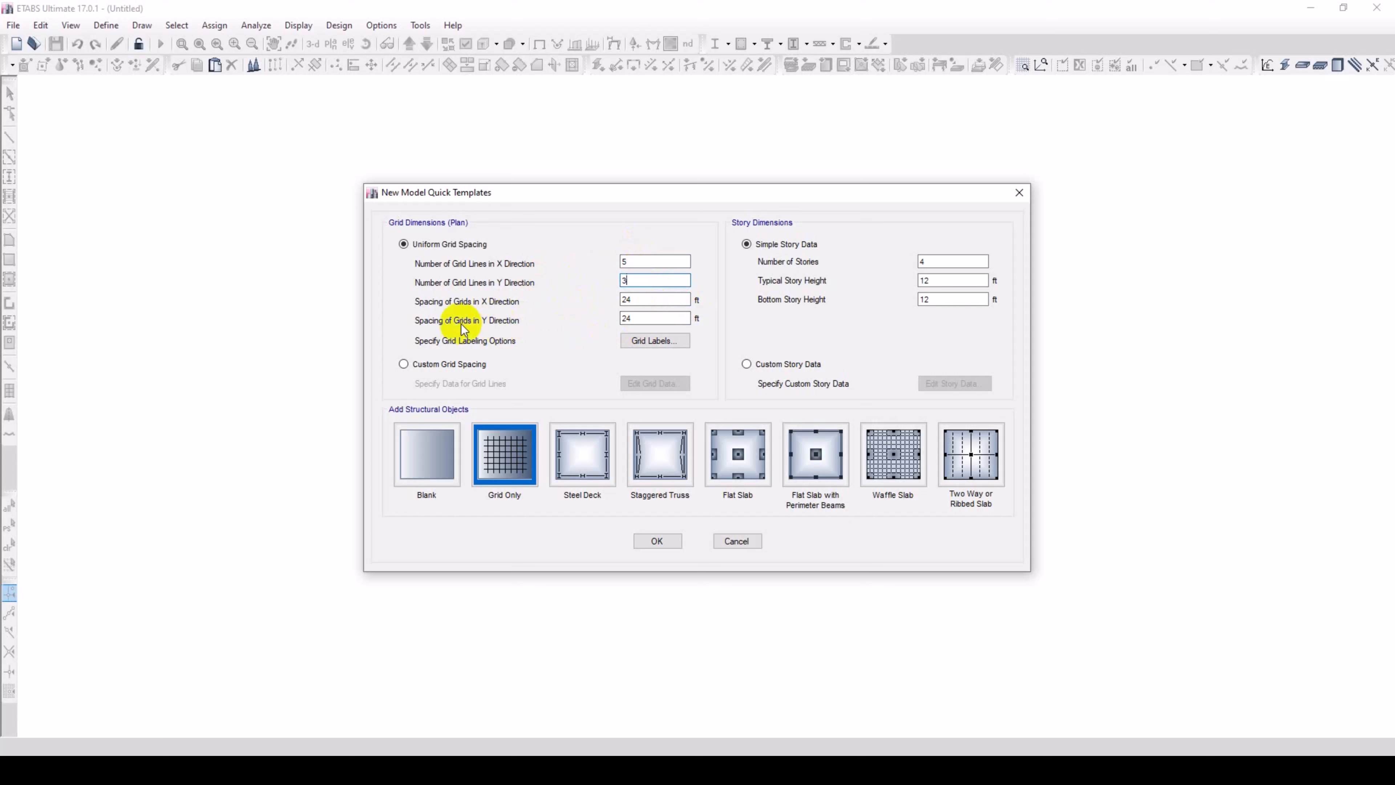
double_click(624, 319)
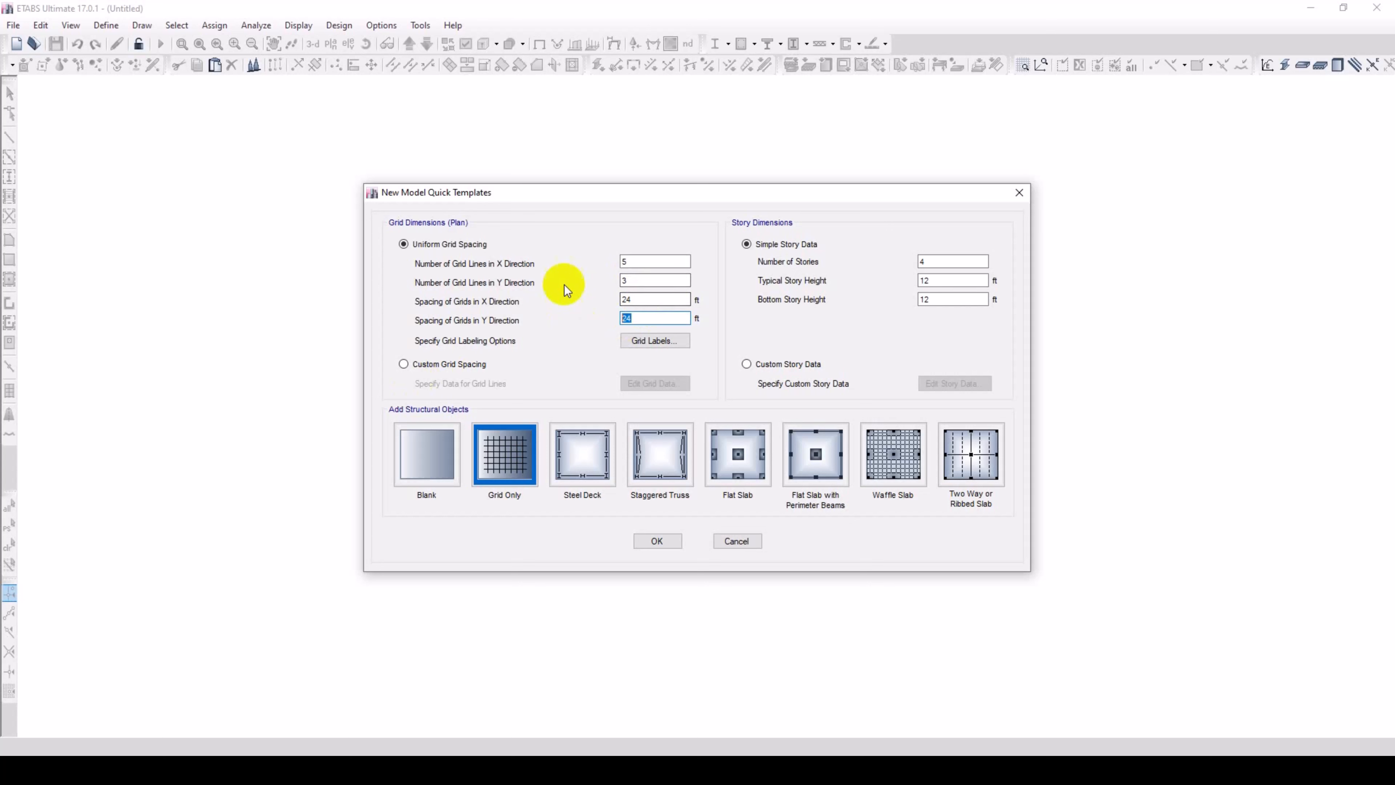
Use custom grid spacing with the grid data displayed as spacing, and set grid A's X spacing to 16'10 as dimensioned in the AutoCAD plan.
left_click(451, 365)
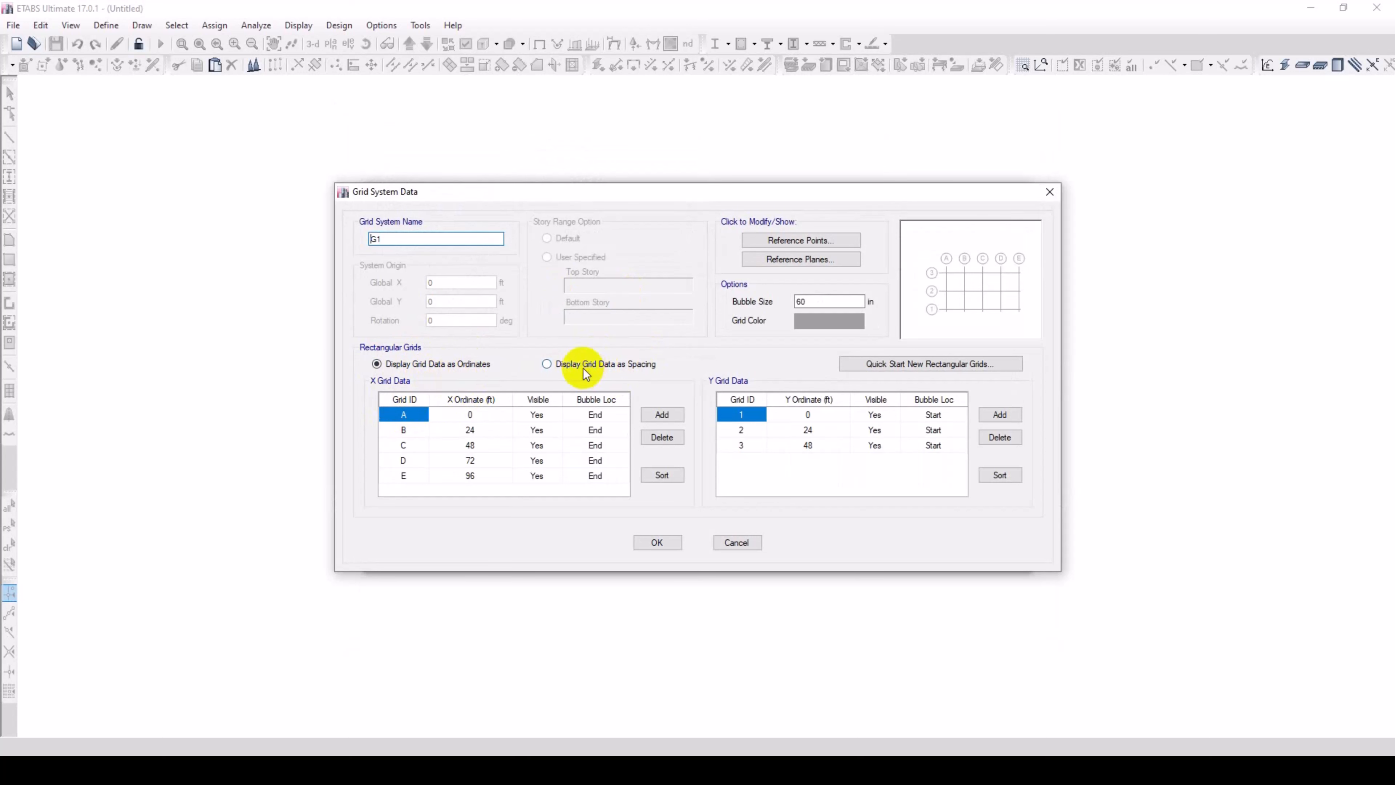
left_click(546, 363)
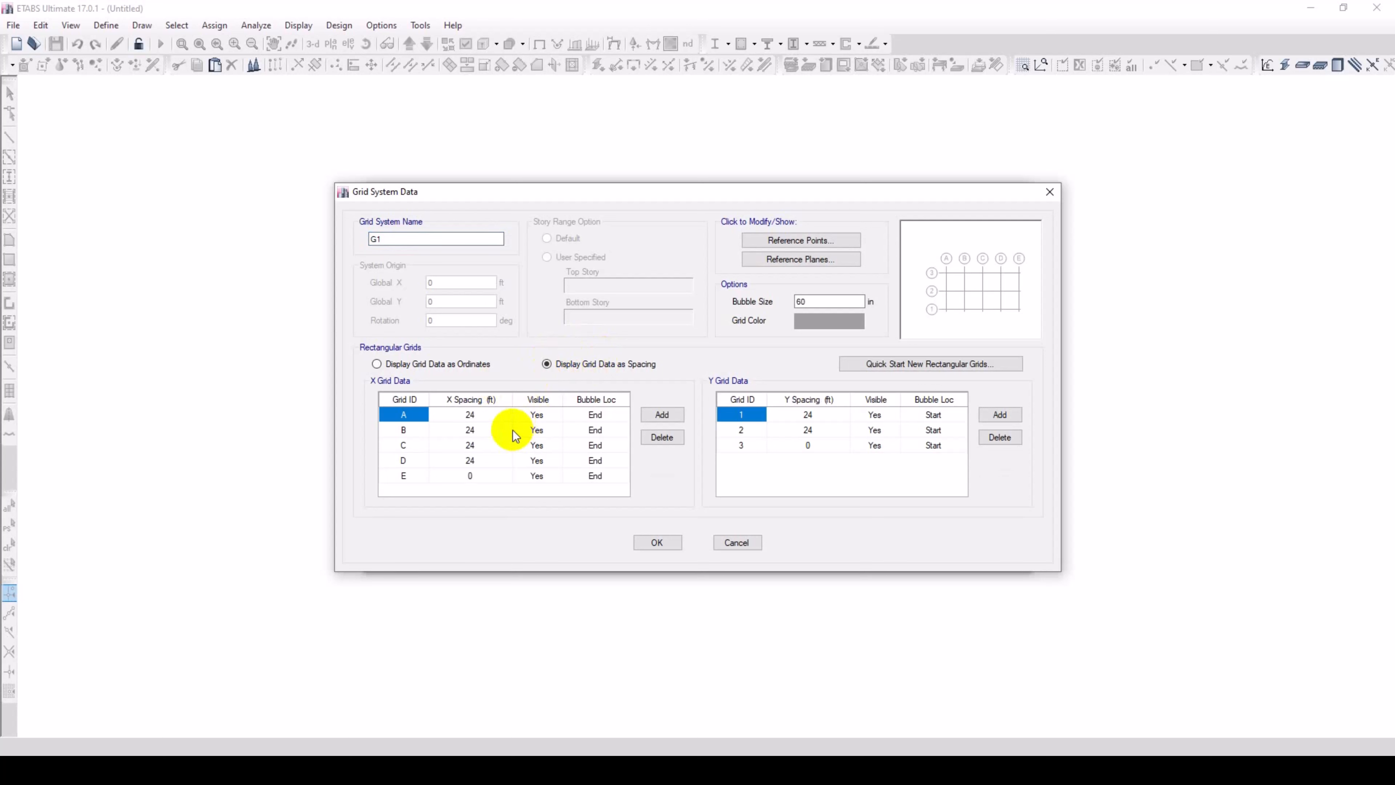
left_click(472, 416)
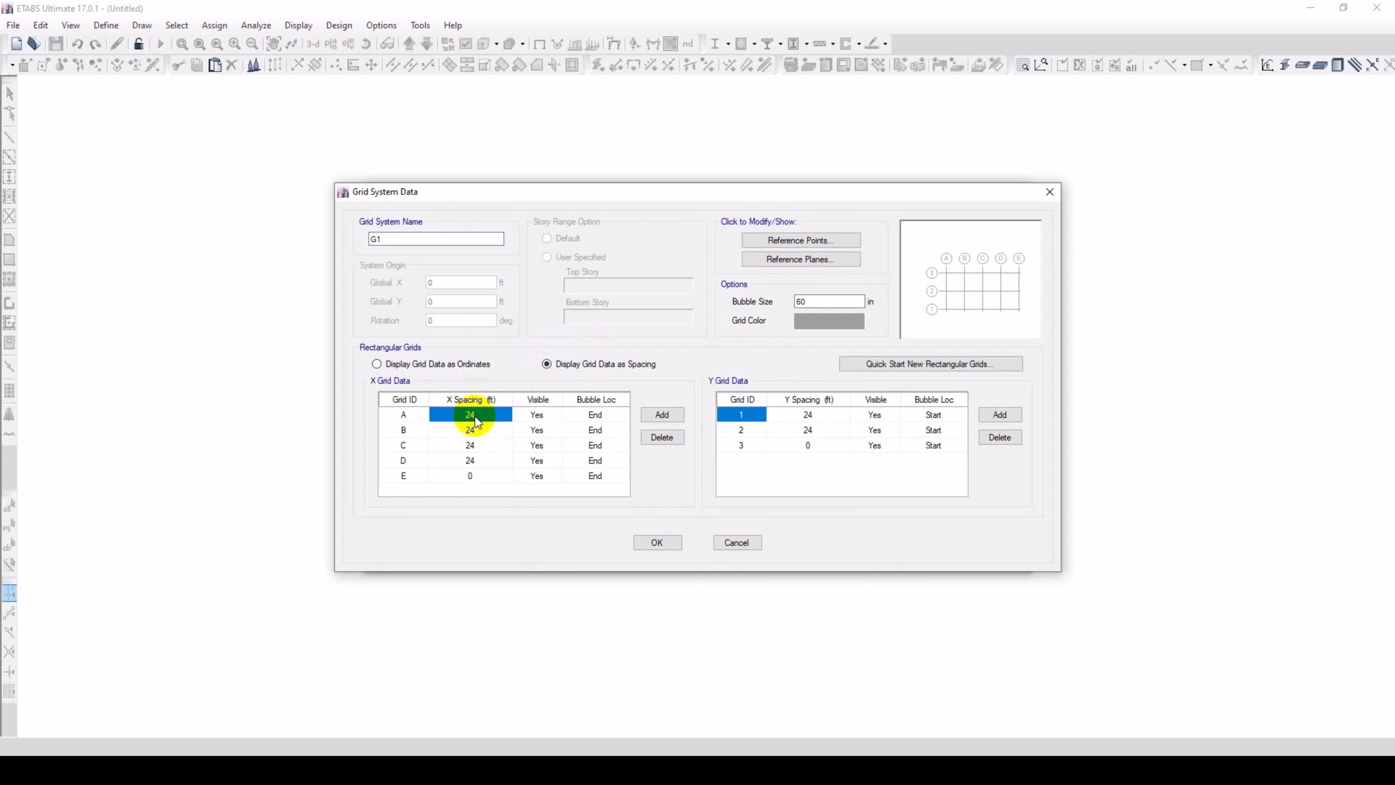
left_click(458, 684)
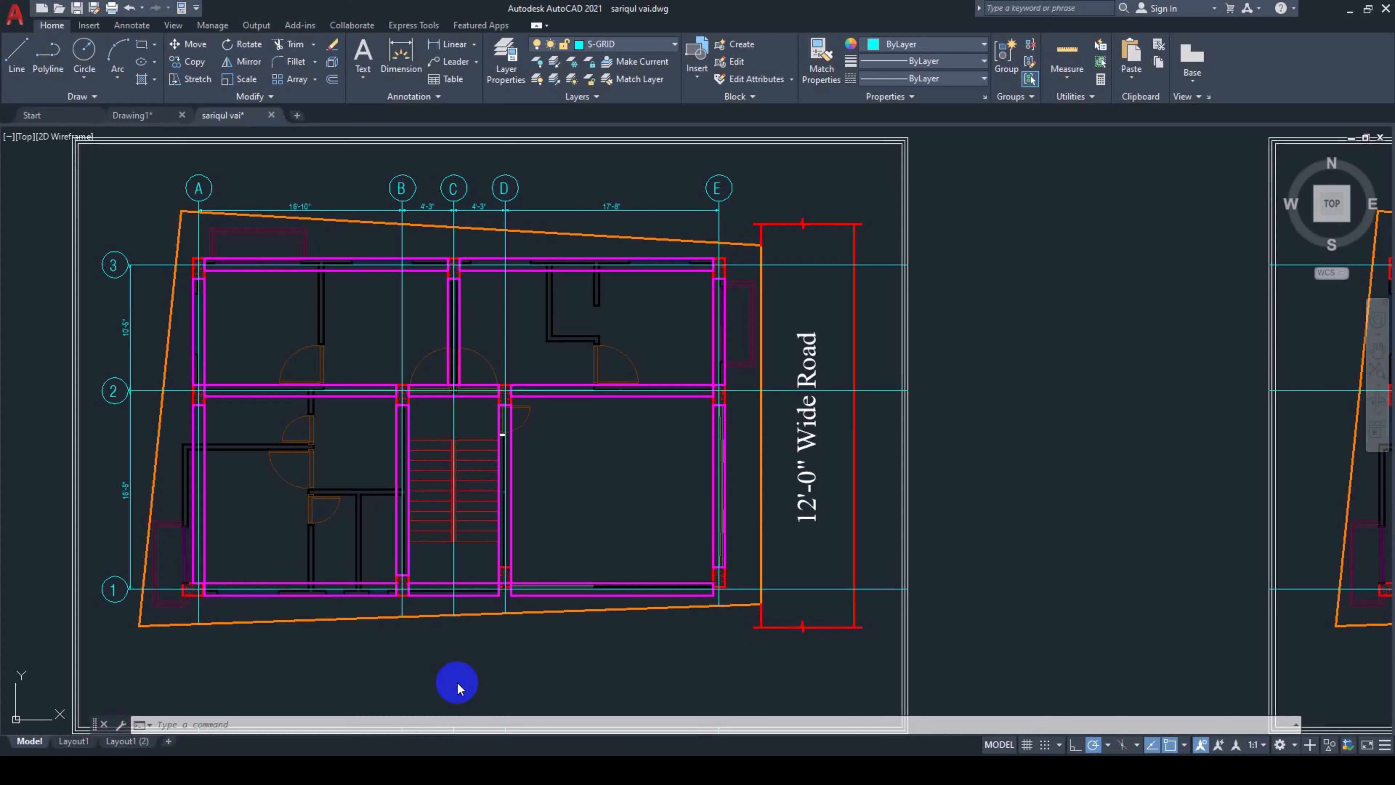
scroll(316, 220, "up", 4)
mouse_move(312, 219)
middle_mouse_down()
mouse_move(399, 259)
mouse_move(429, 343)
middle_mouse_up()
scroll(684, 367, "down", 2)
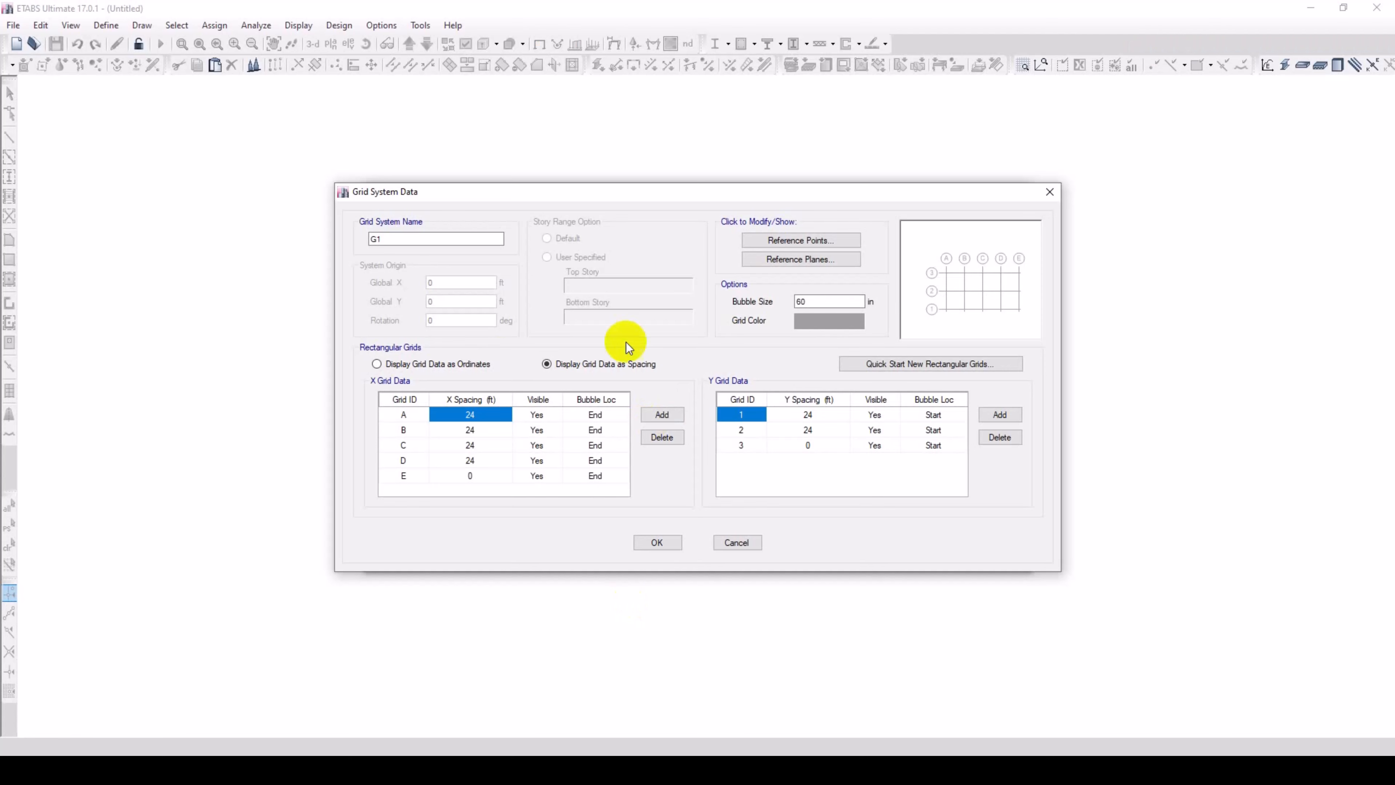
type("16")
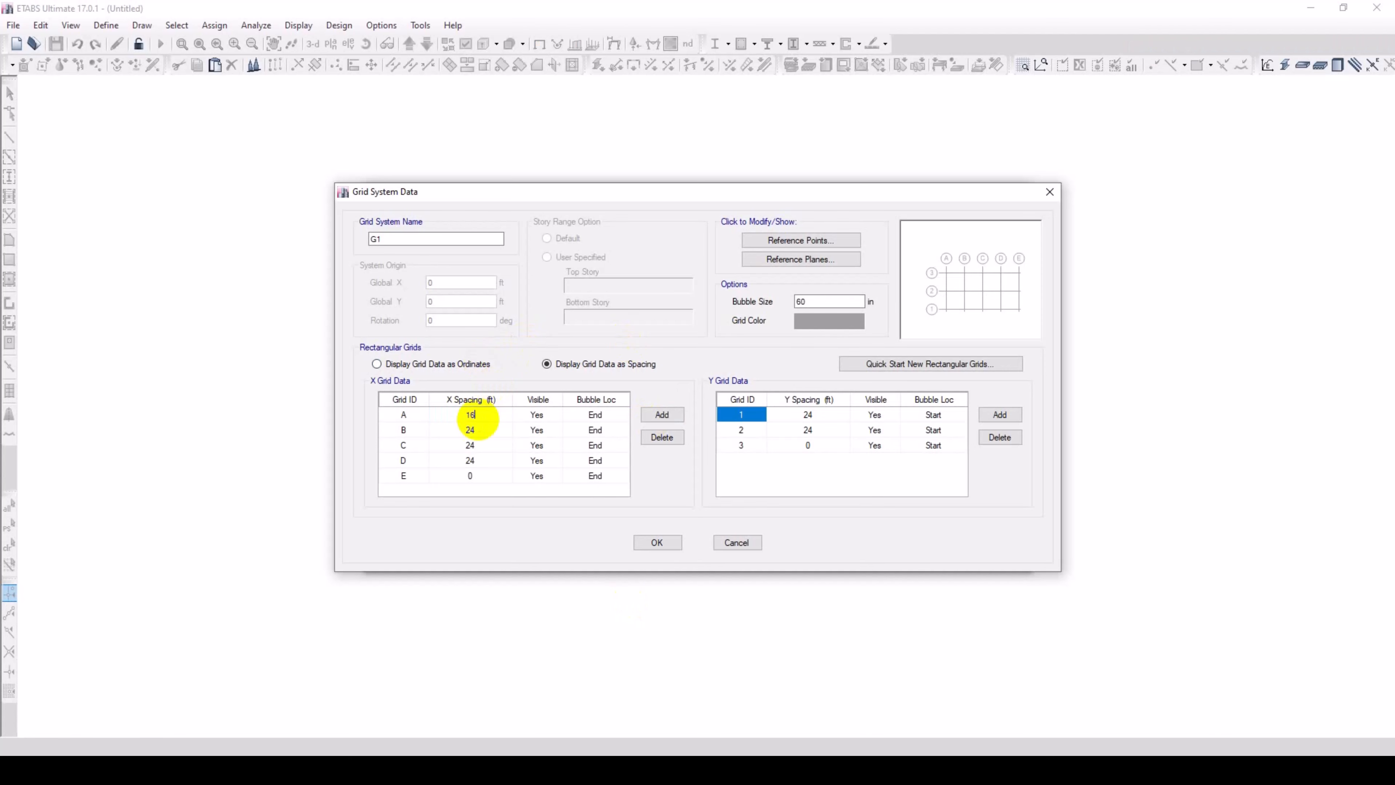
type("'10")
key("Return")
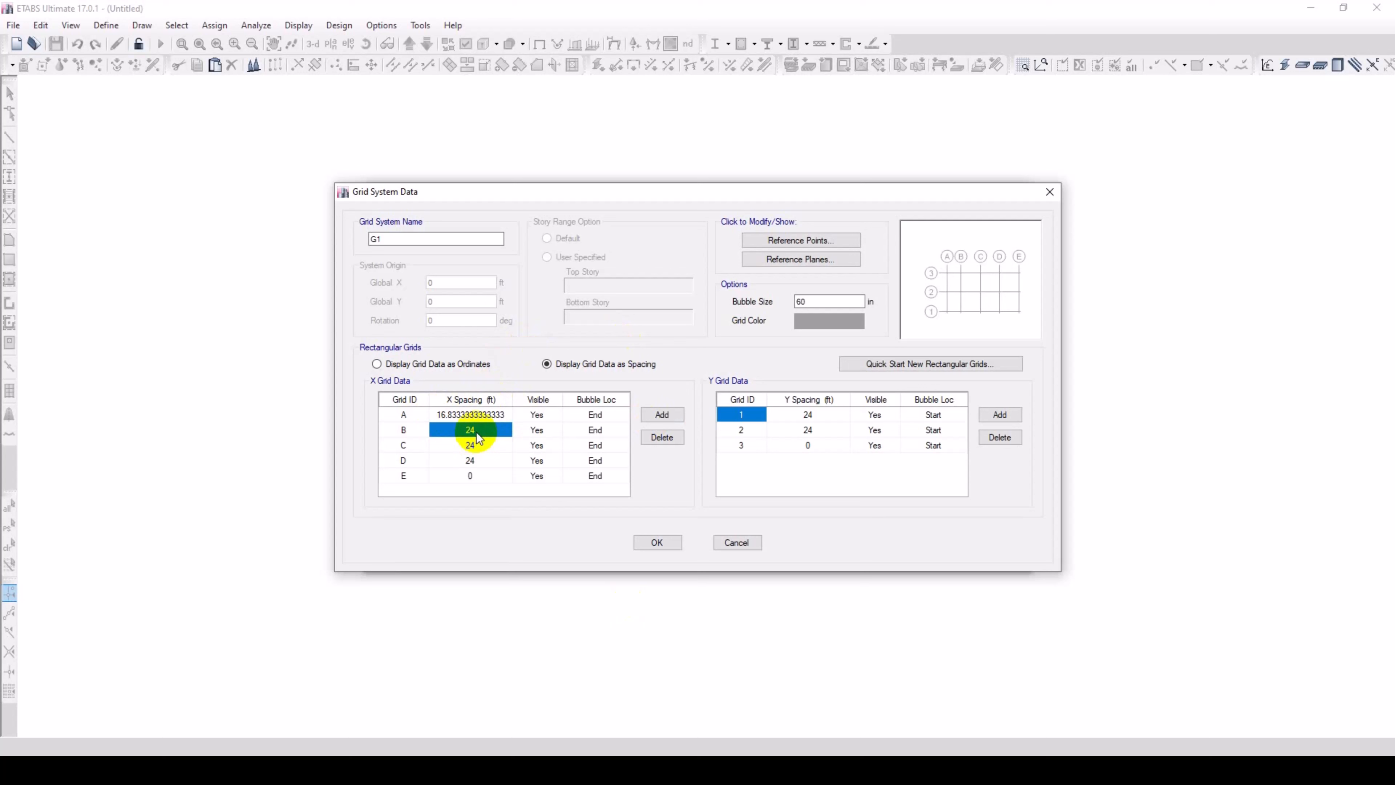
Set the X spacing of grids B and C to 4'3 and of grid D to 17'8, consulting the AutoCAD plan for the D–E dimension.
type("4")
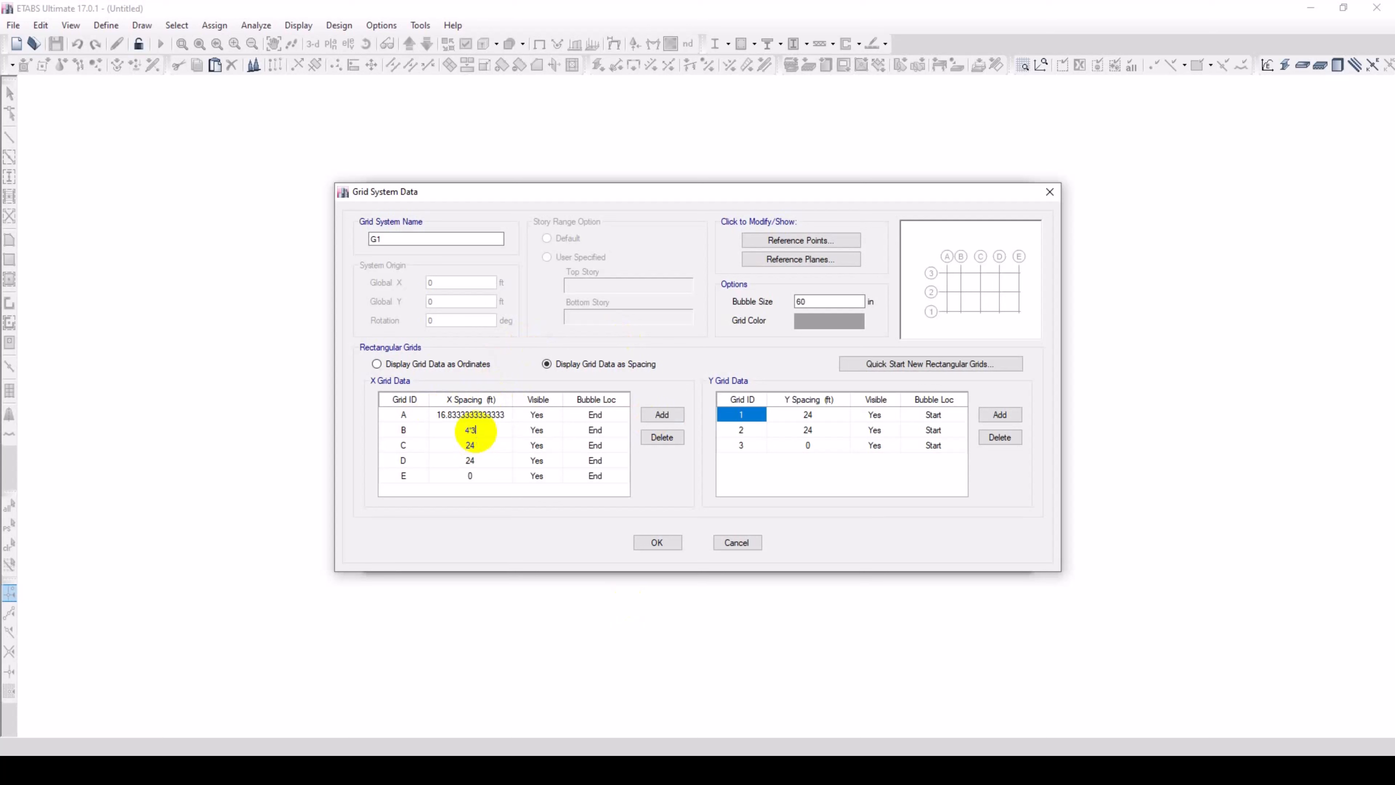
type("'3")
key("Return")
type("4")
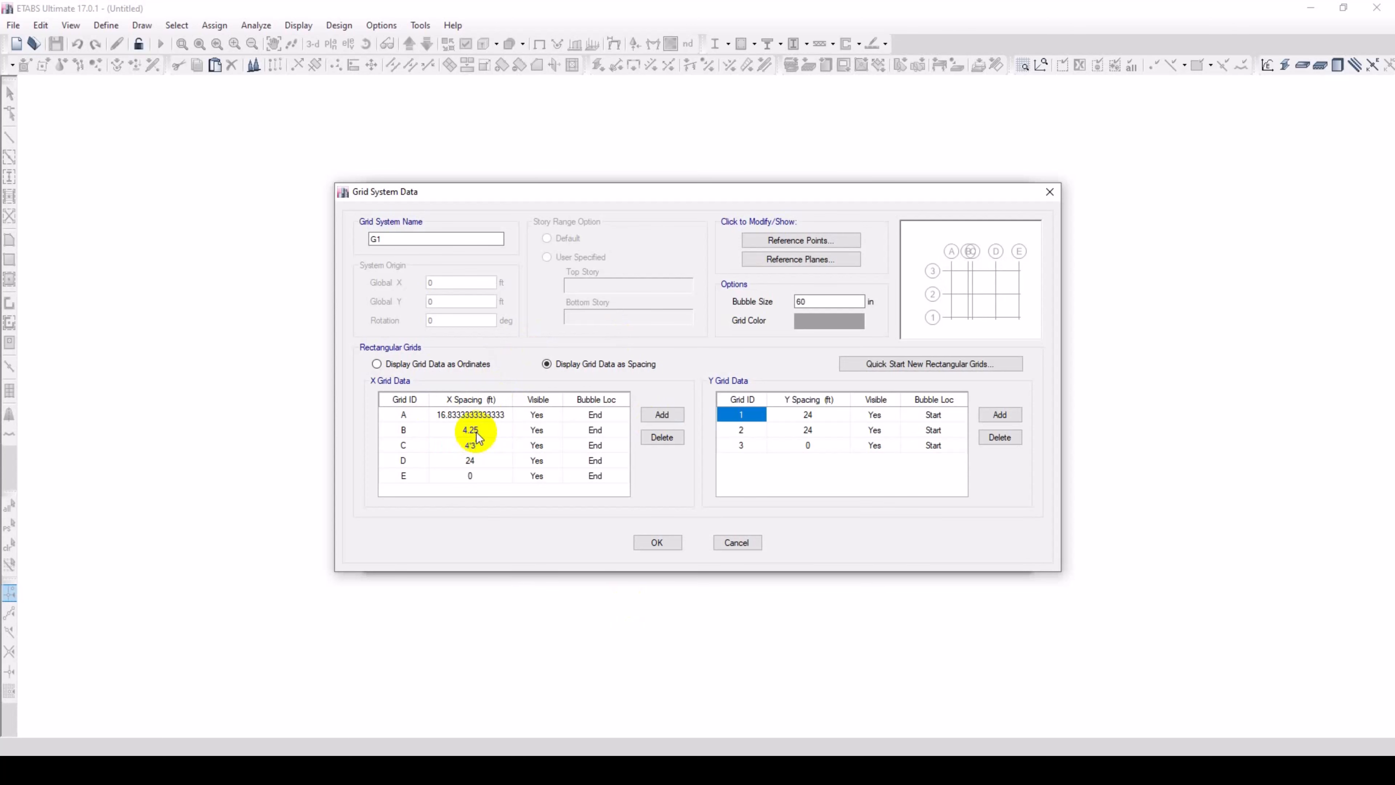
key("Return")
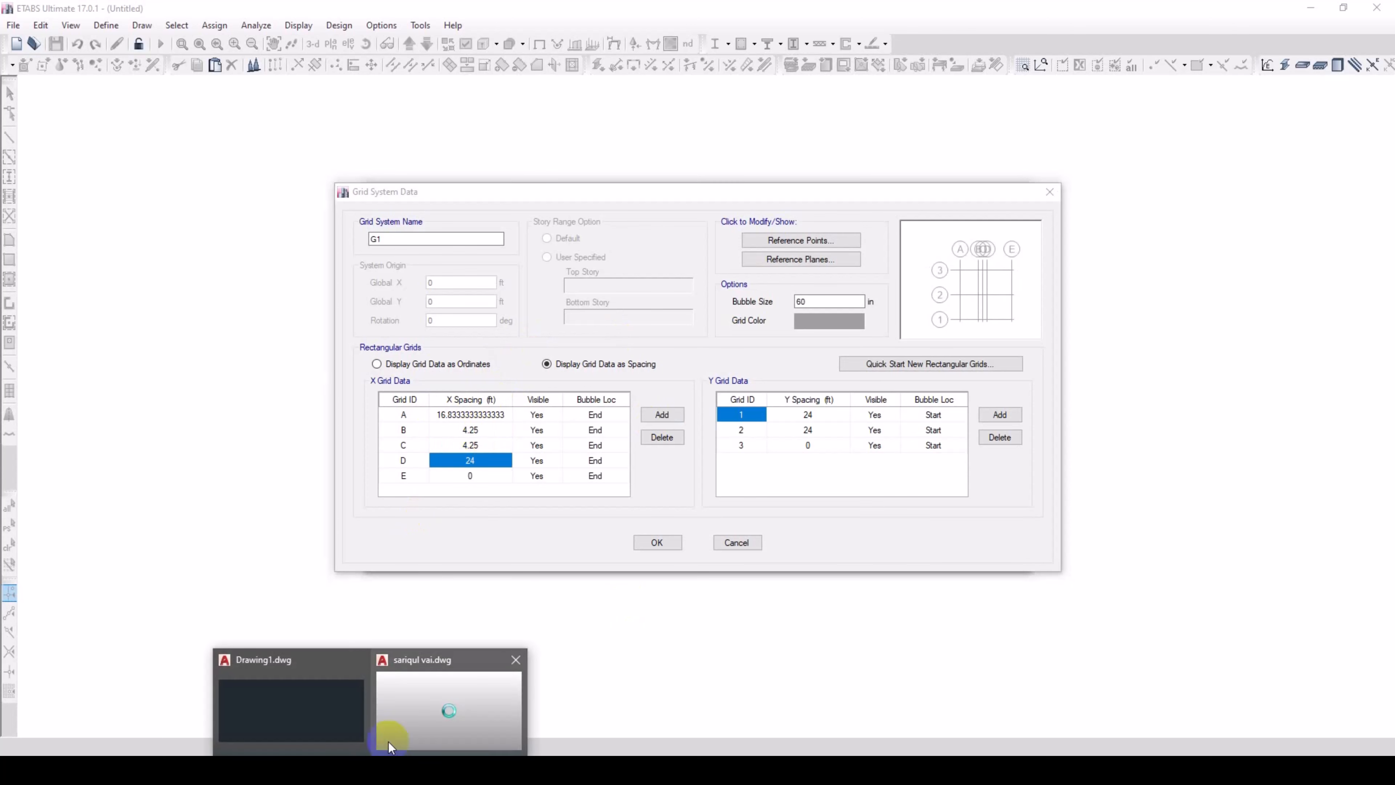
left_click(407, 713)
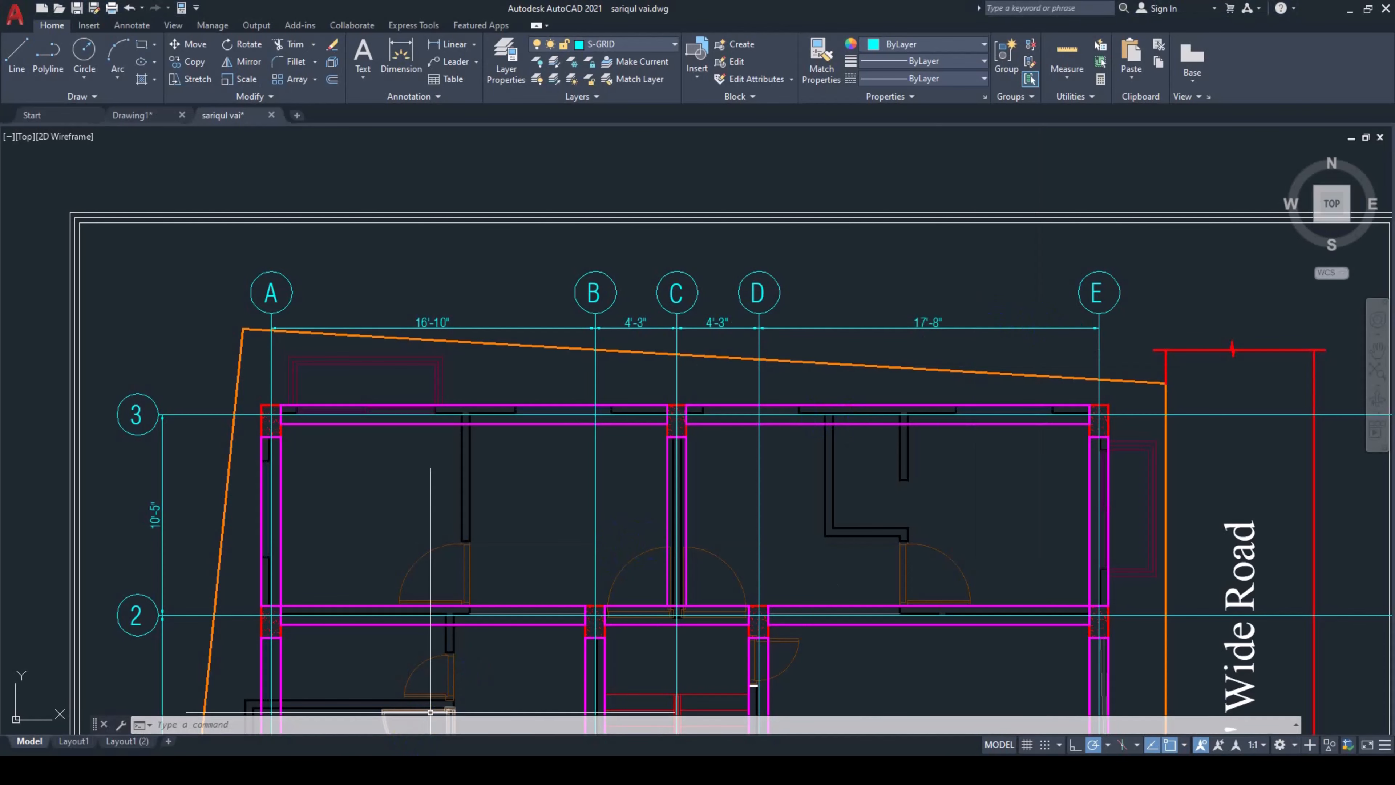
left_click(430, 769)
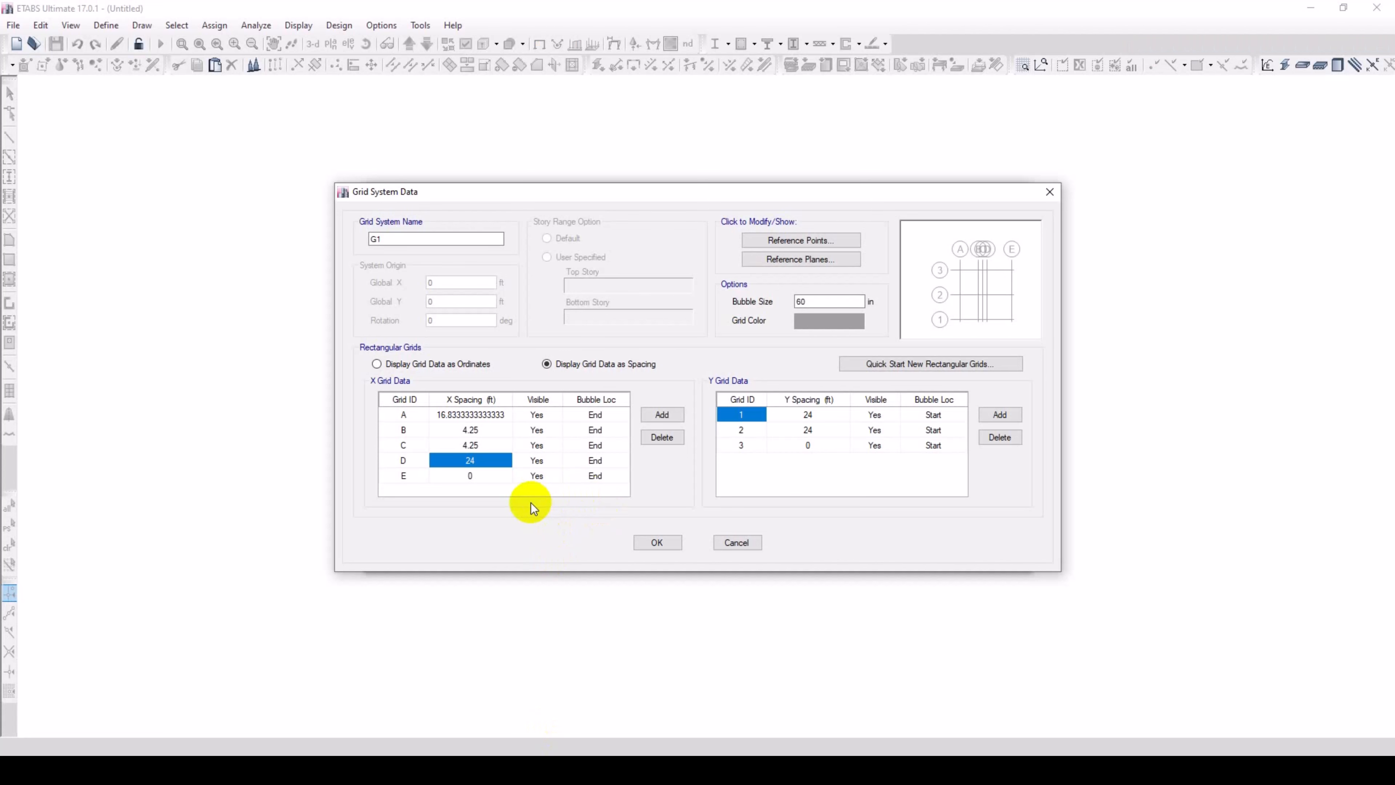
type("17'8")
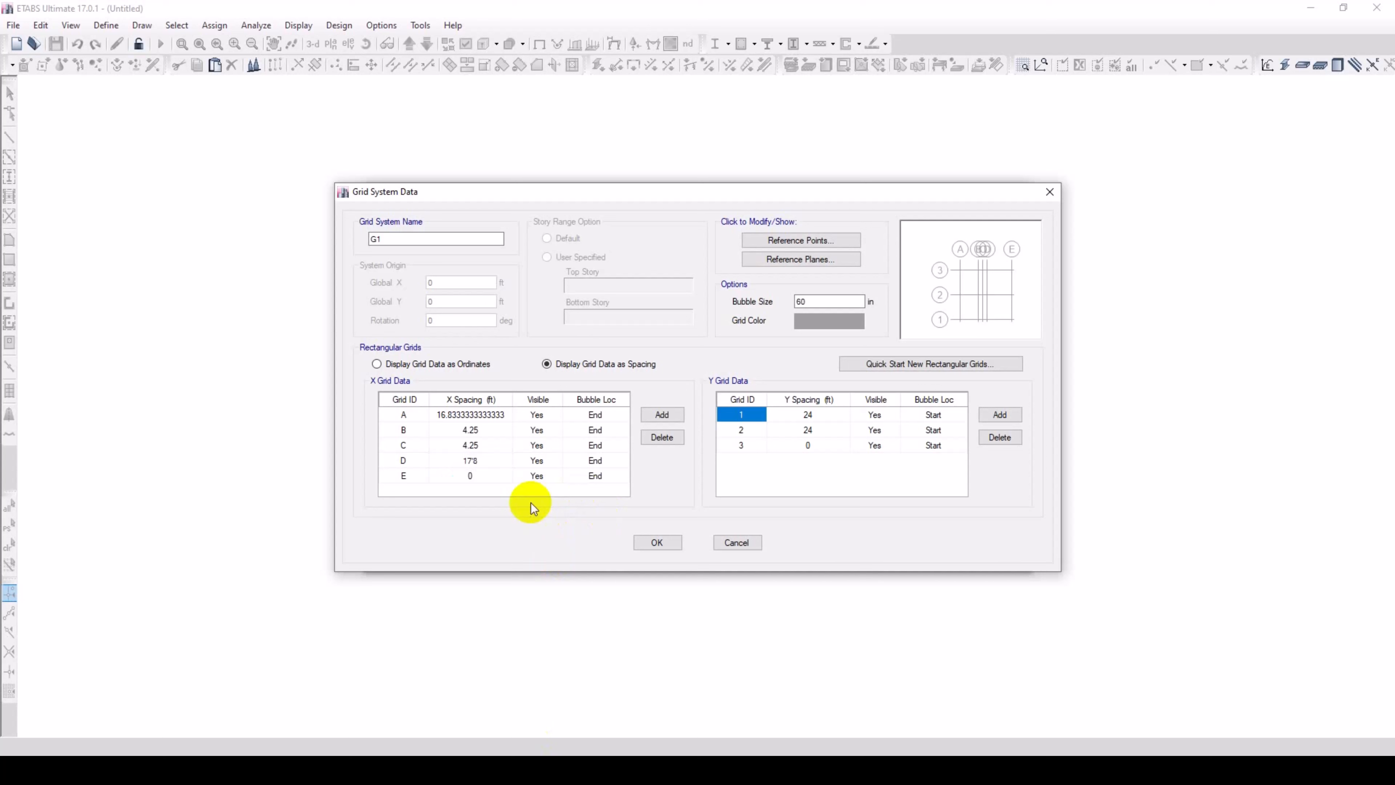
key("Return")
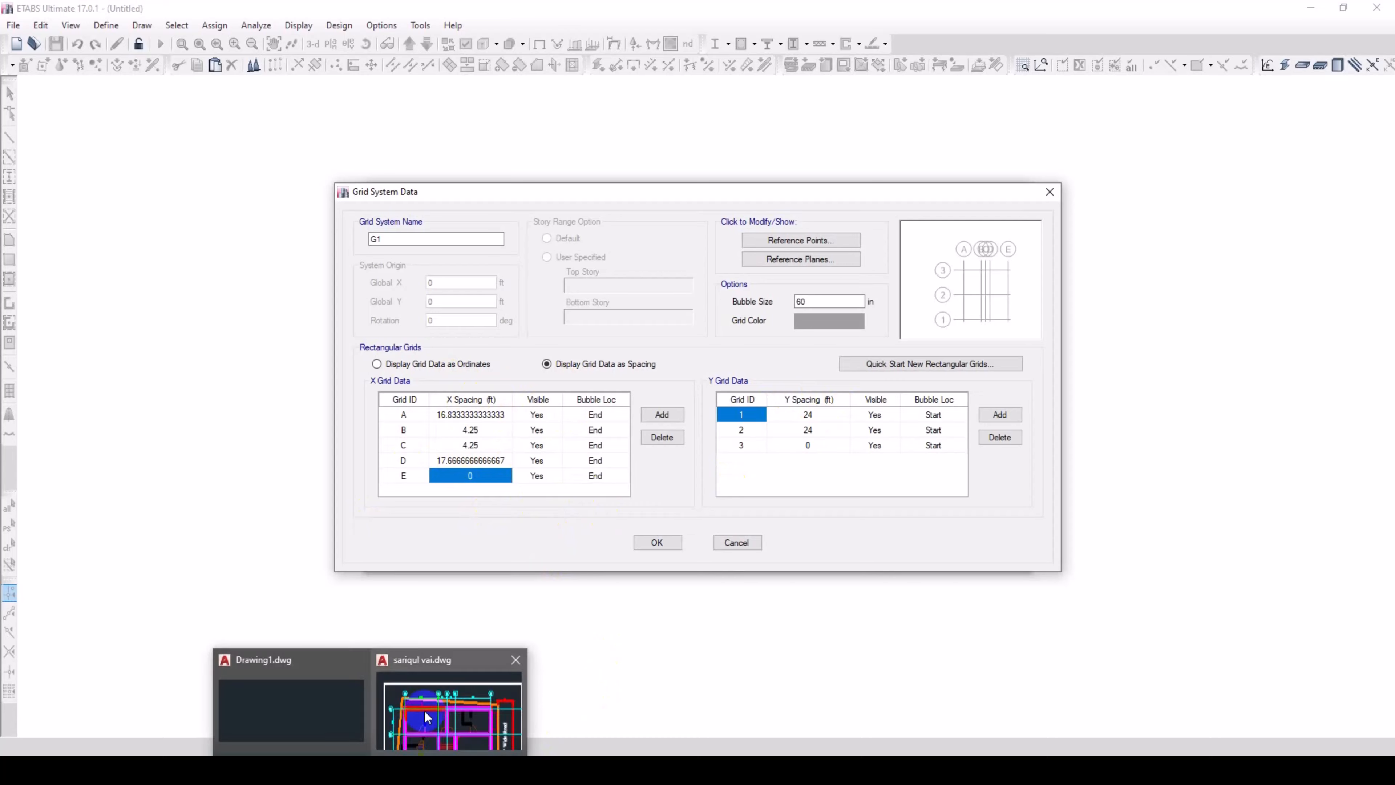
Check the distances between grids 1, 2 and 3 in the AutoCAD plan, and set grid 1's Y spacing to 16'5 and grid 2's to 10'5.
left_click(426, 714)
scroll(439, 505, "down", 2)
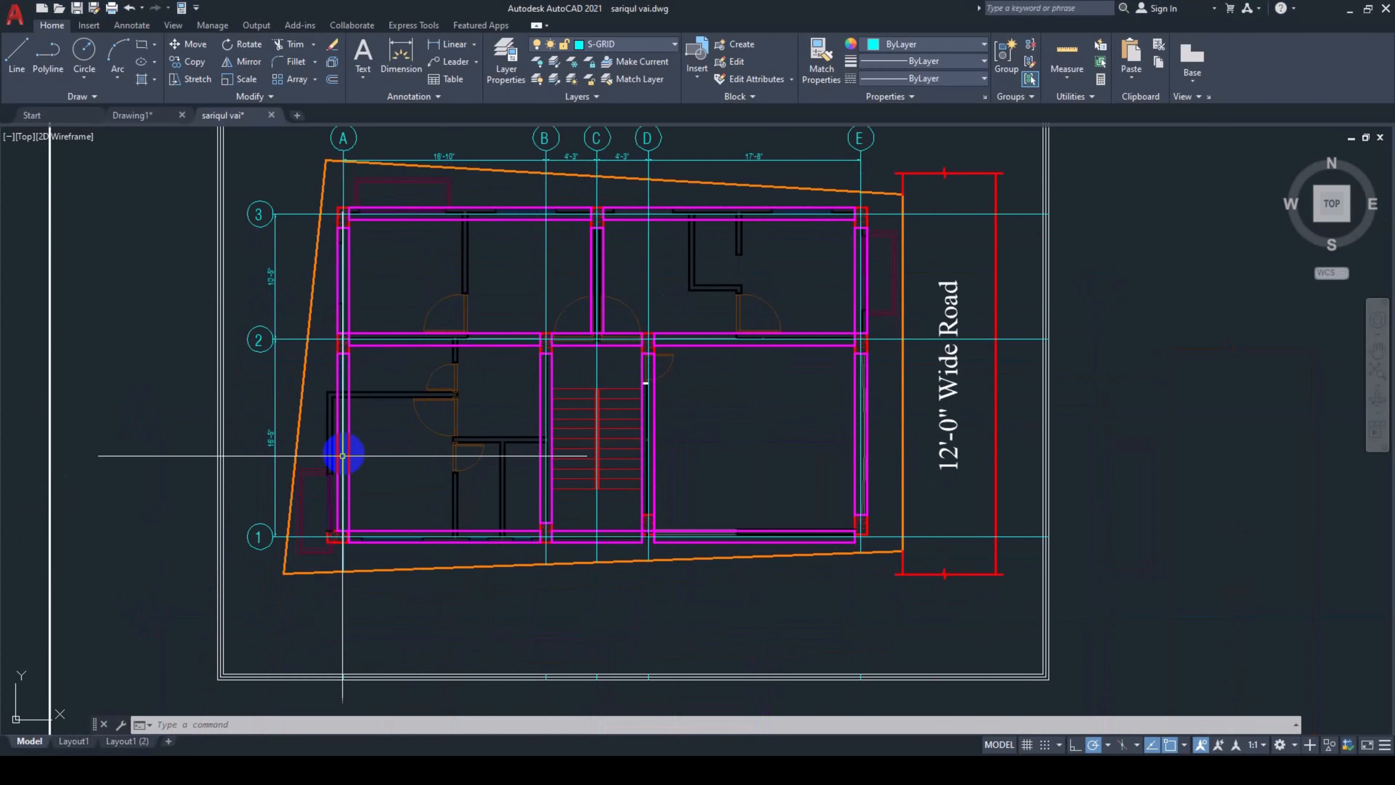
scroll(290, 450, "up", 4)
middle_click_drag(271, 437, 290, 669)
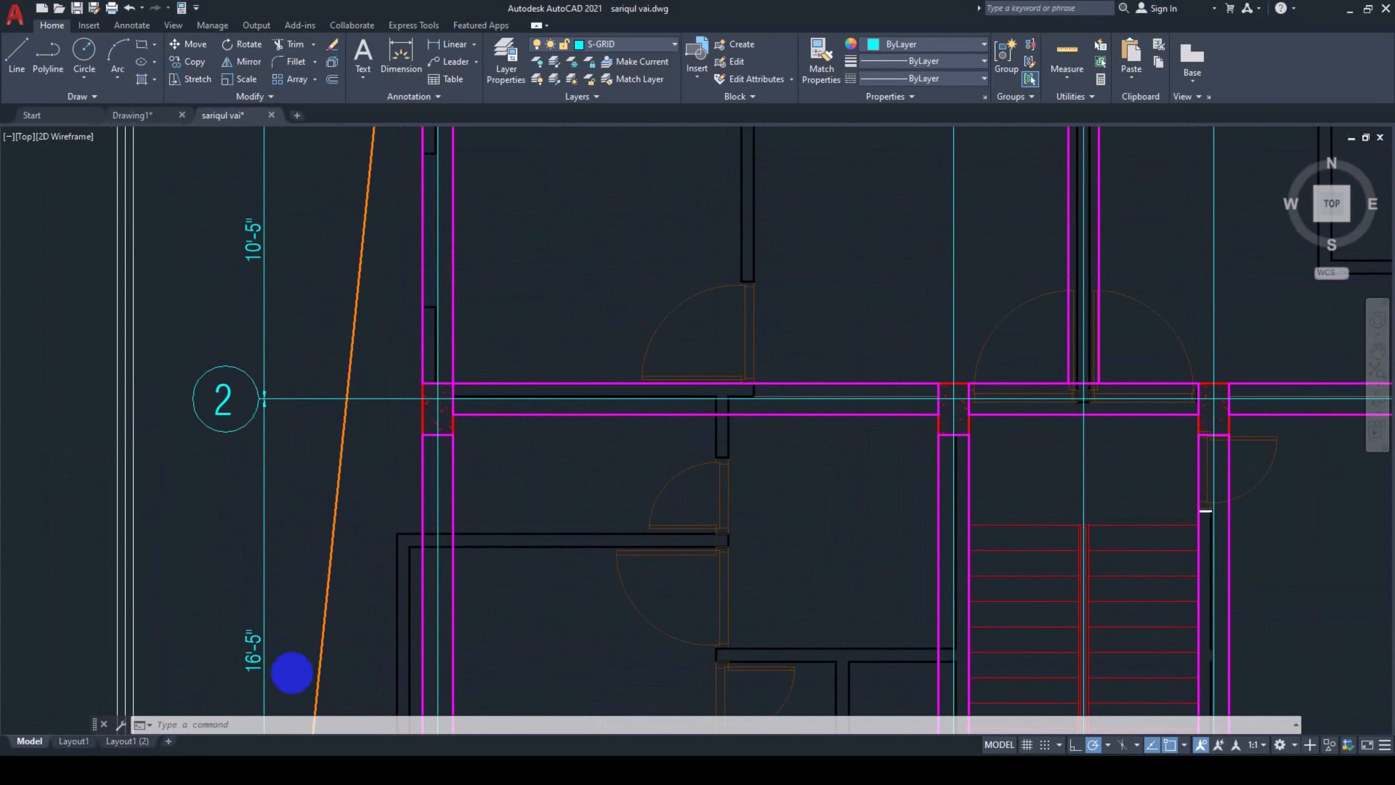
left_click(489, 764)
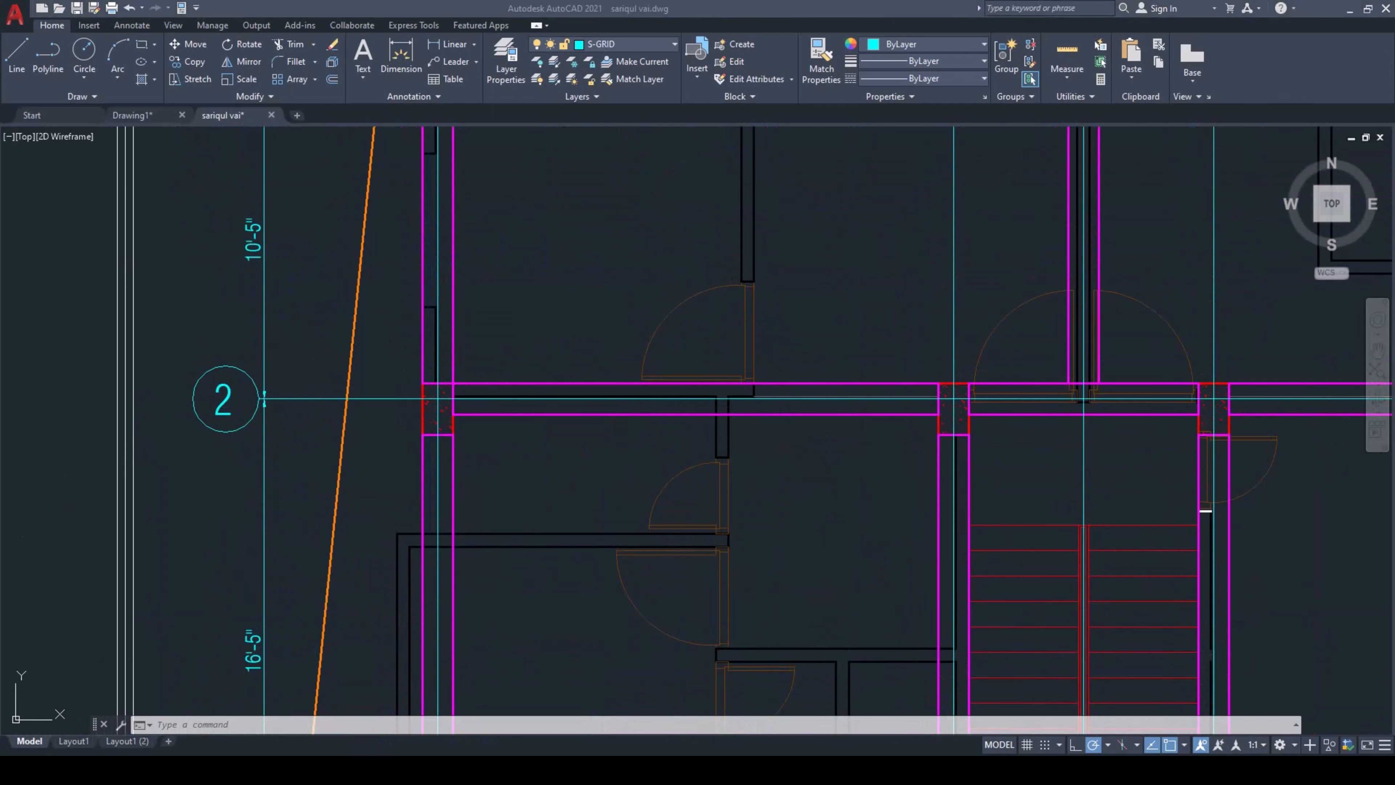
left_click(820, 420)
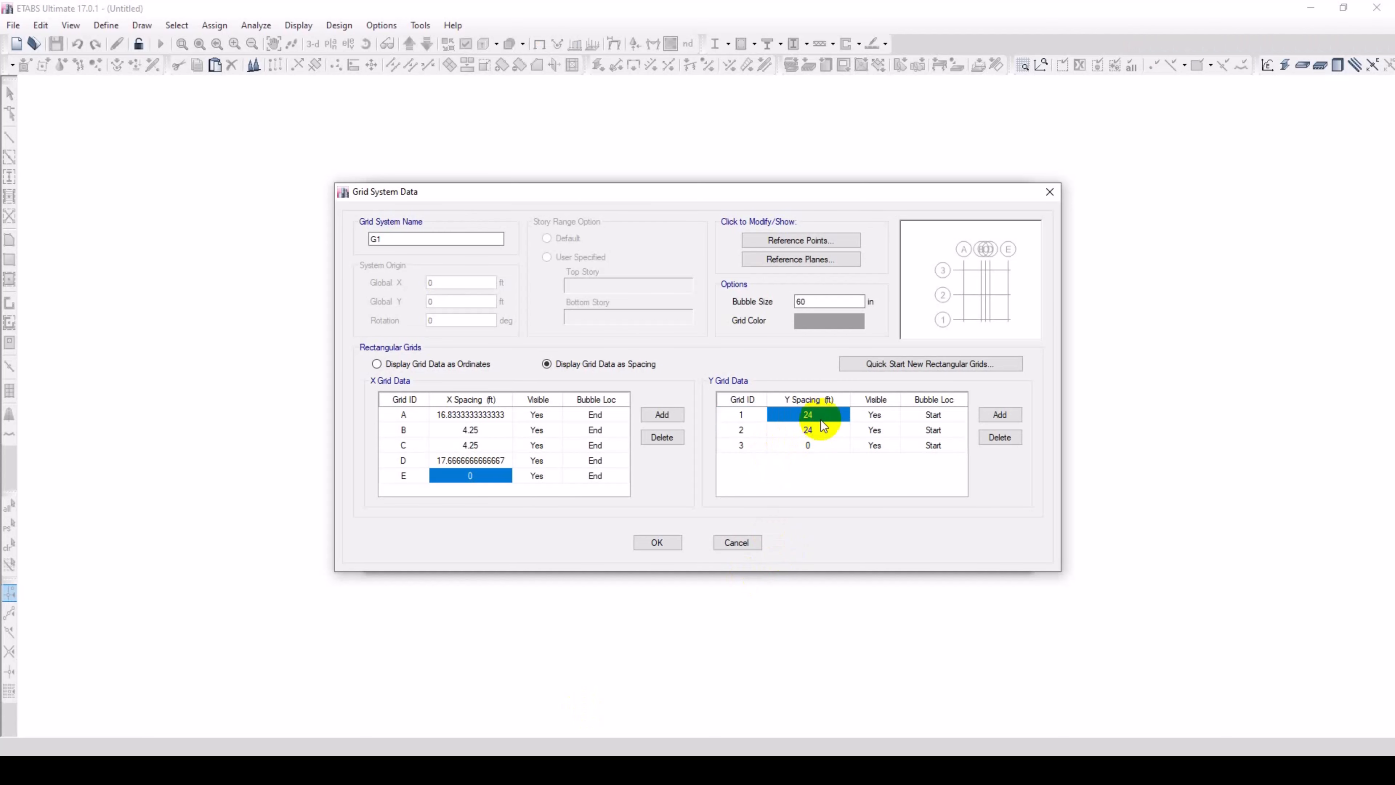
type("16'5")
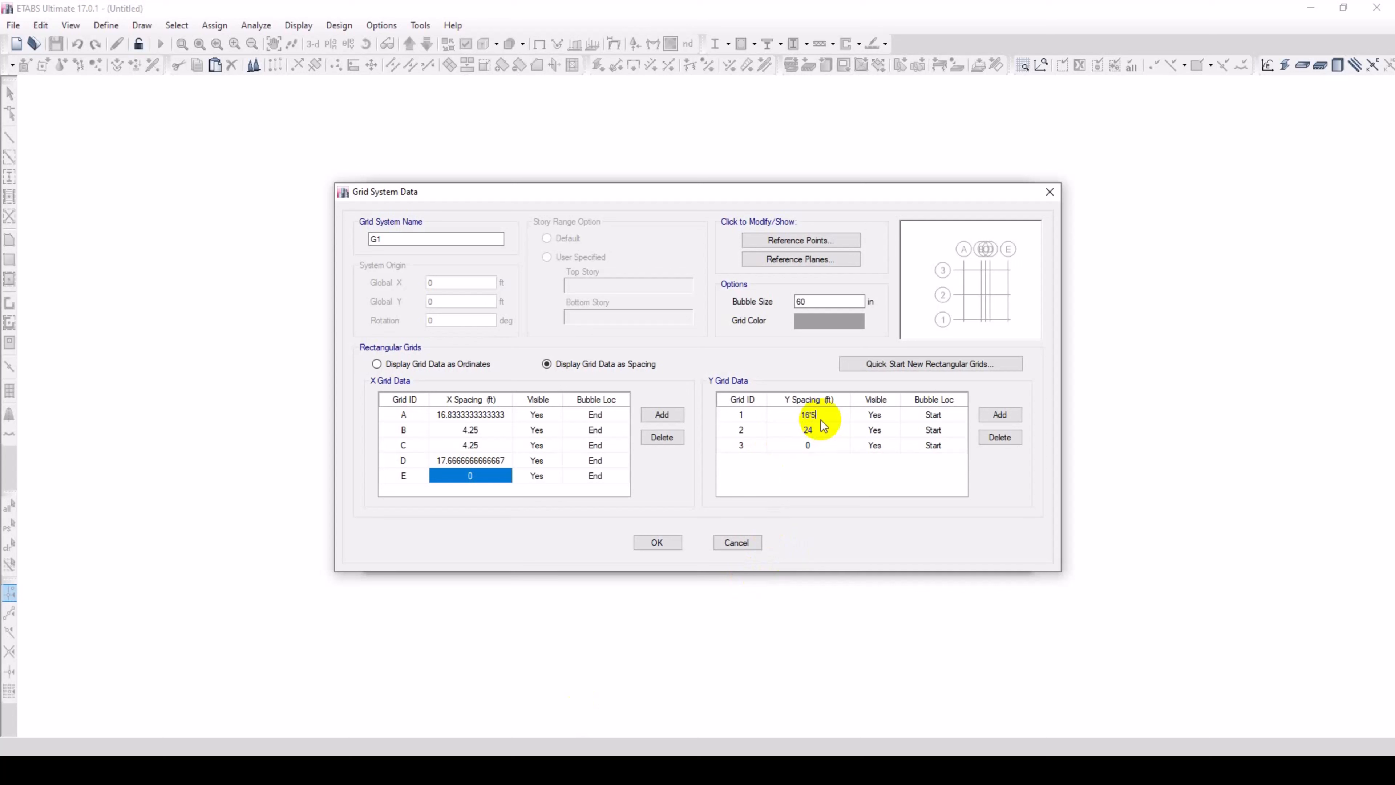
key("Return")
type("10")
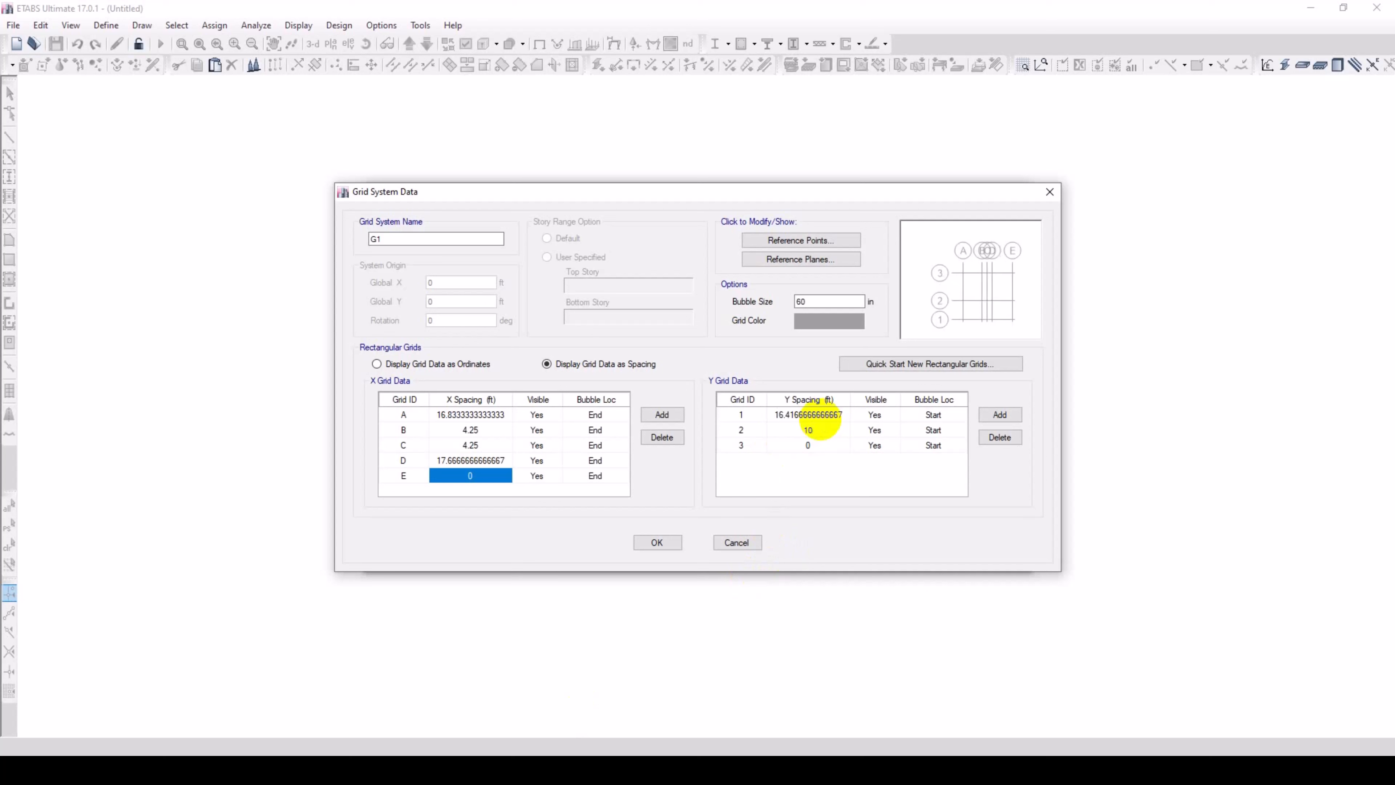
type("'5")
key("Return")
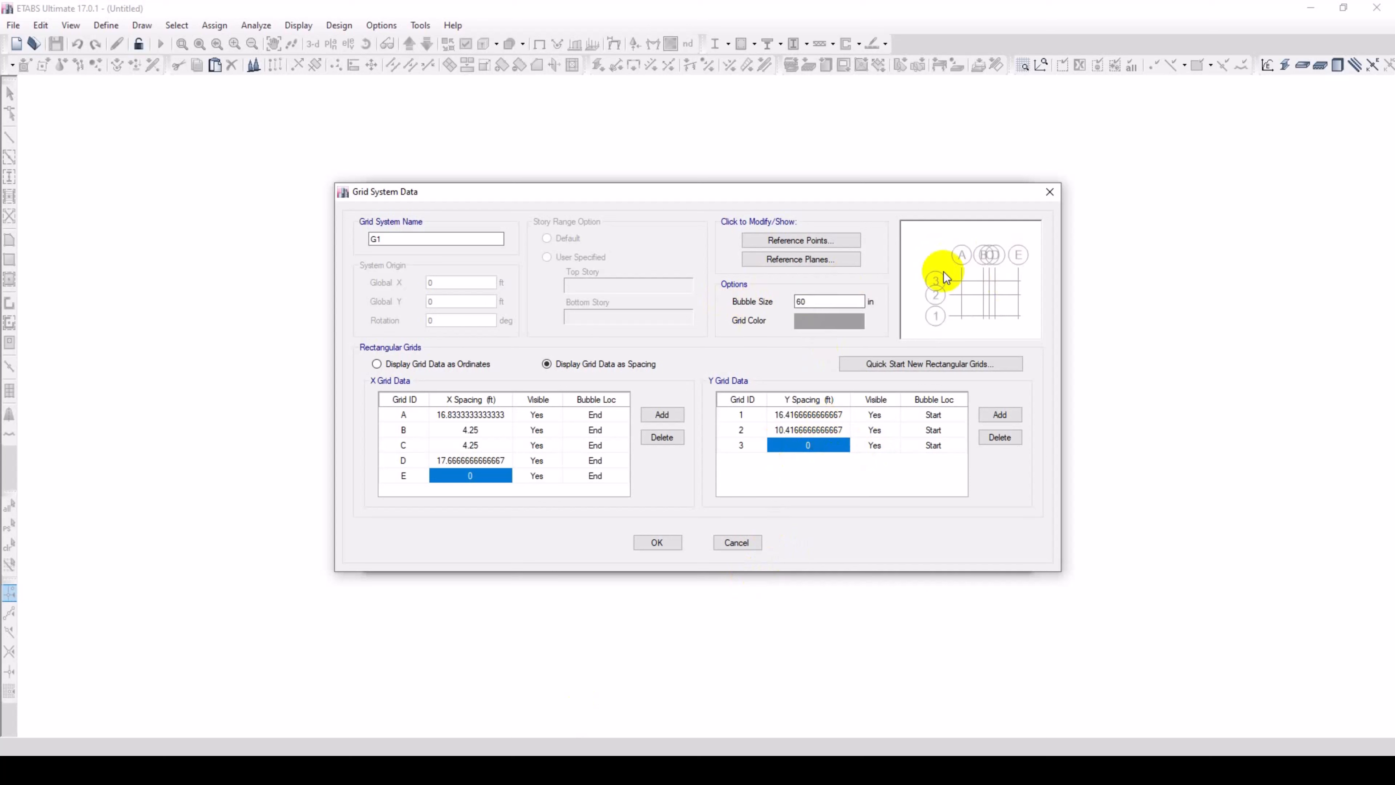
Set the grid bubble size to 30 in, accept the grid data, and open the number of stories for editing.
double_click(836, 301)
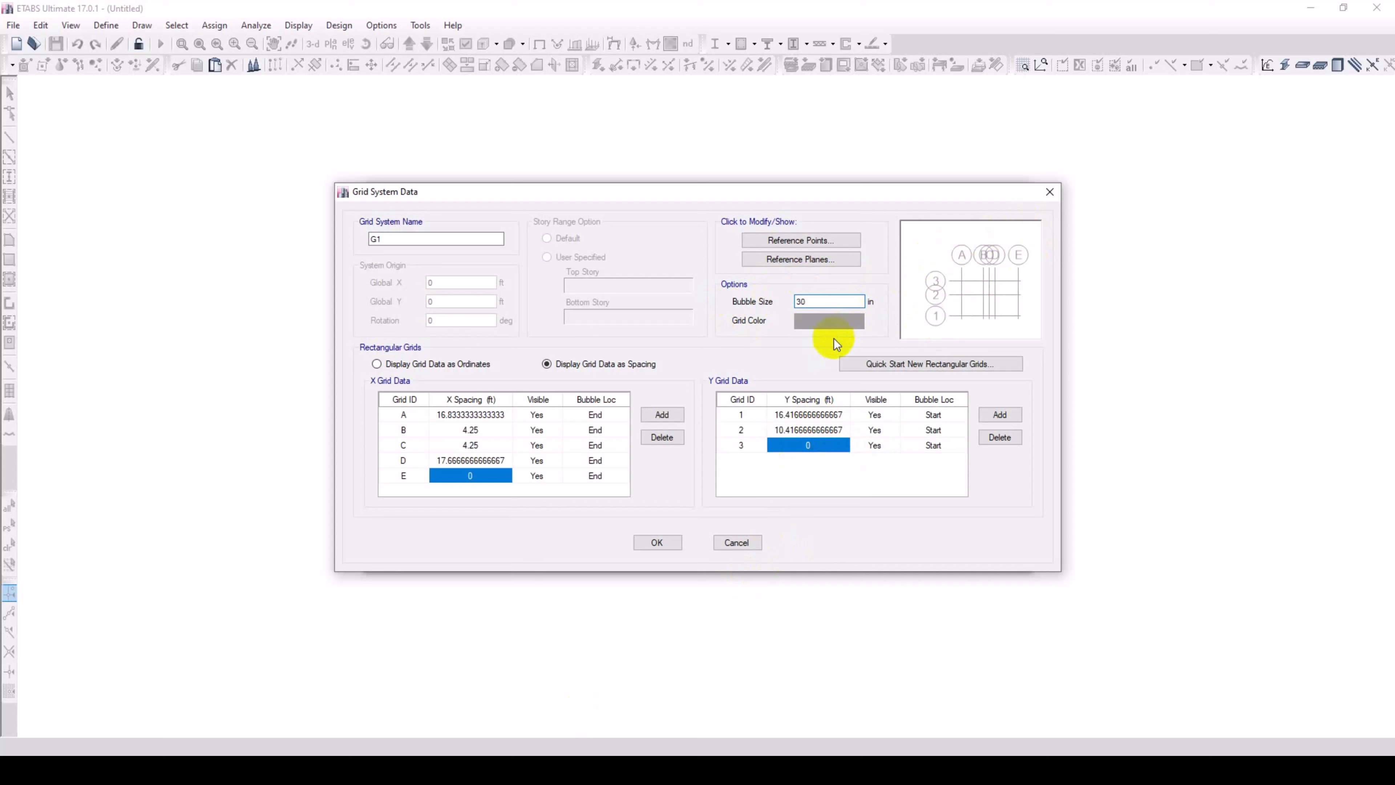
left_click(818, 431)
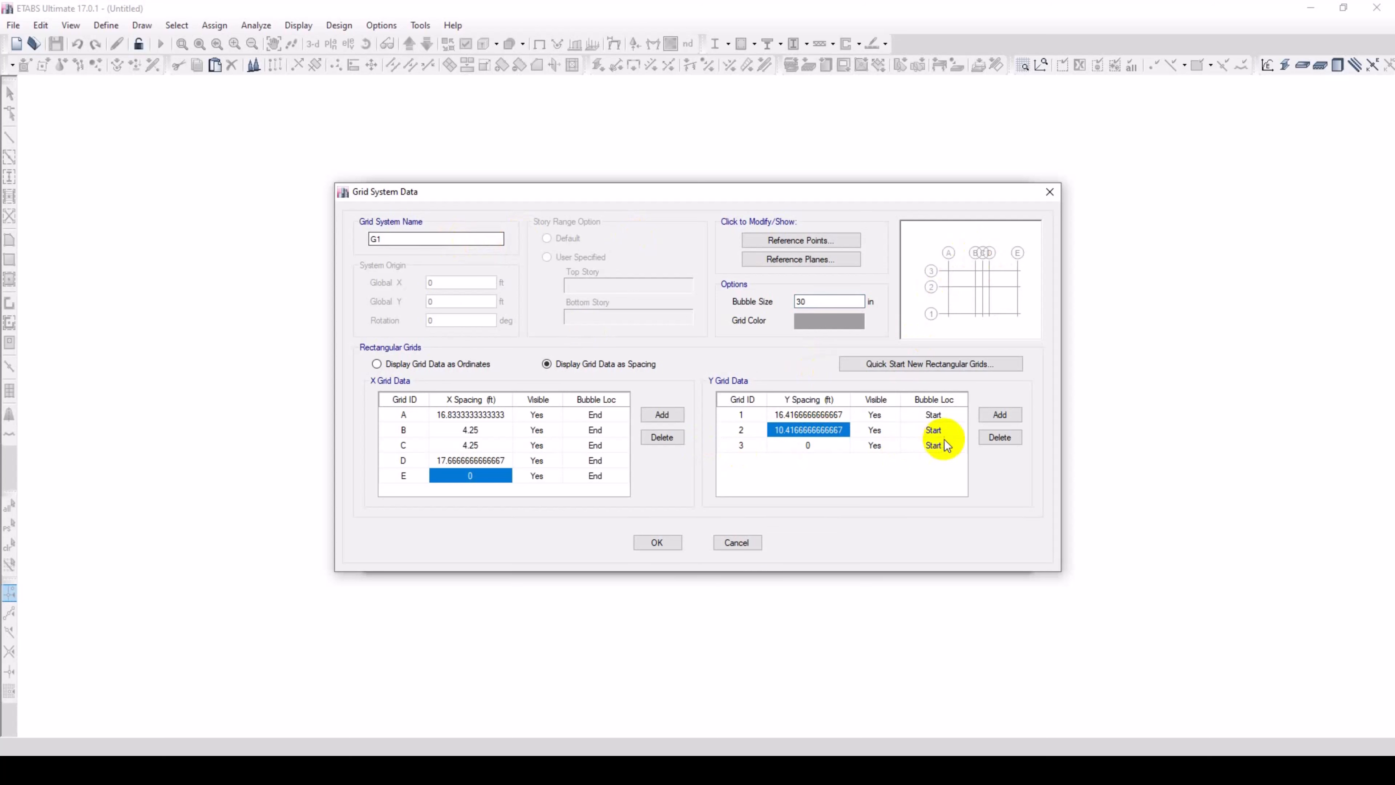
left_click(672, 542)
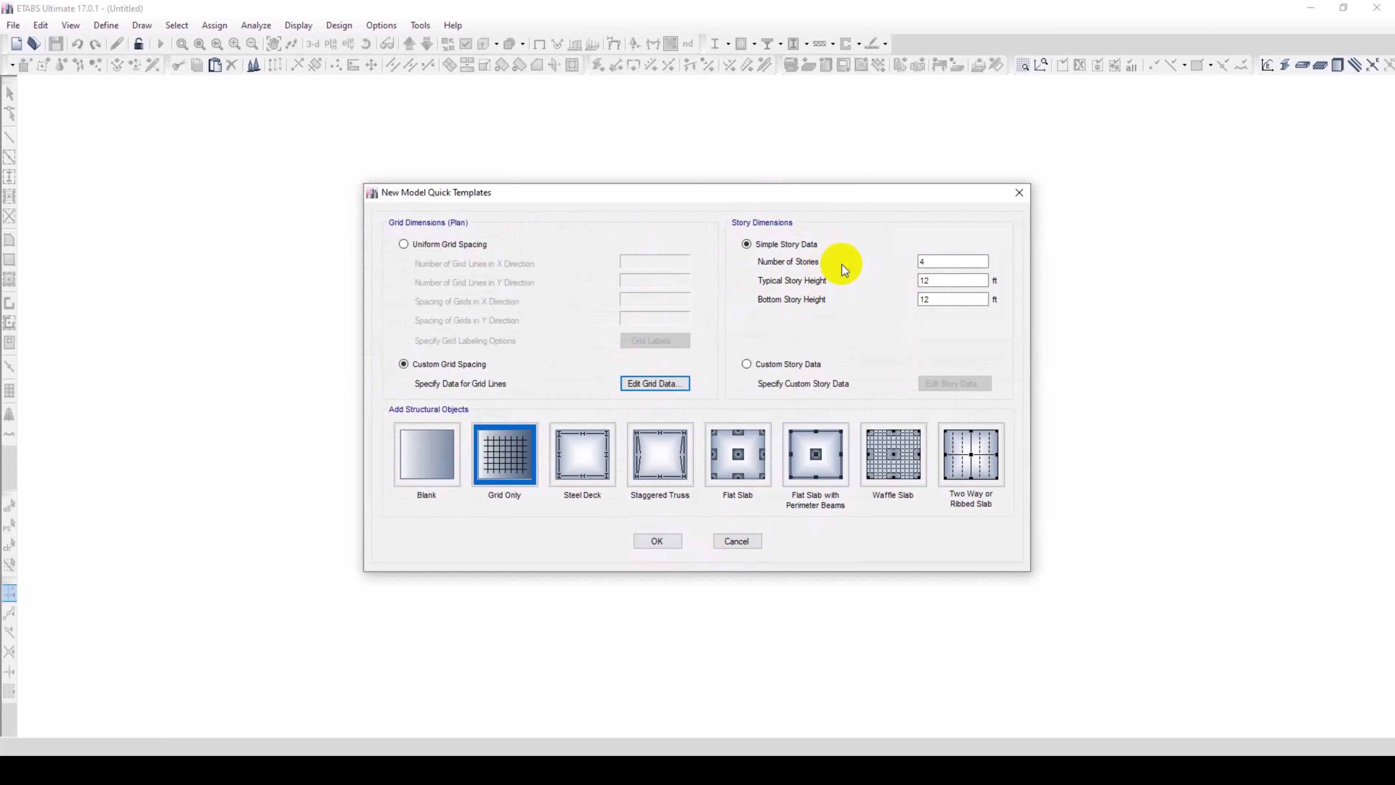
double_click(940, 261)
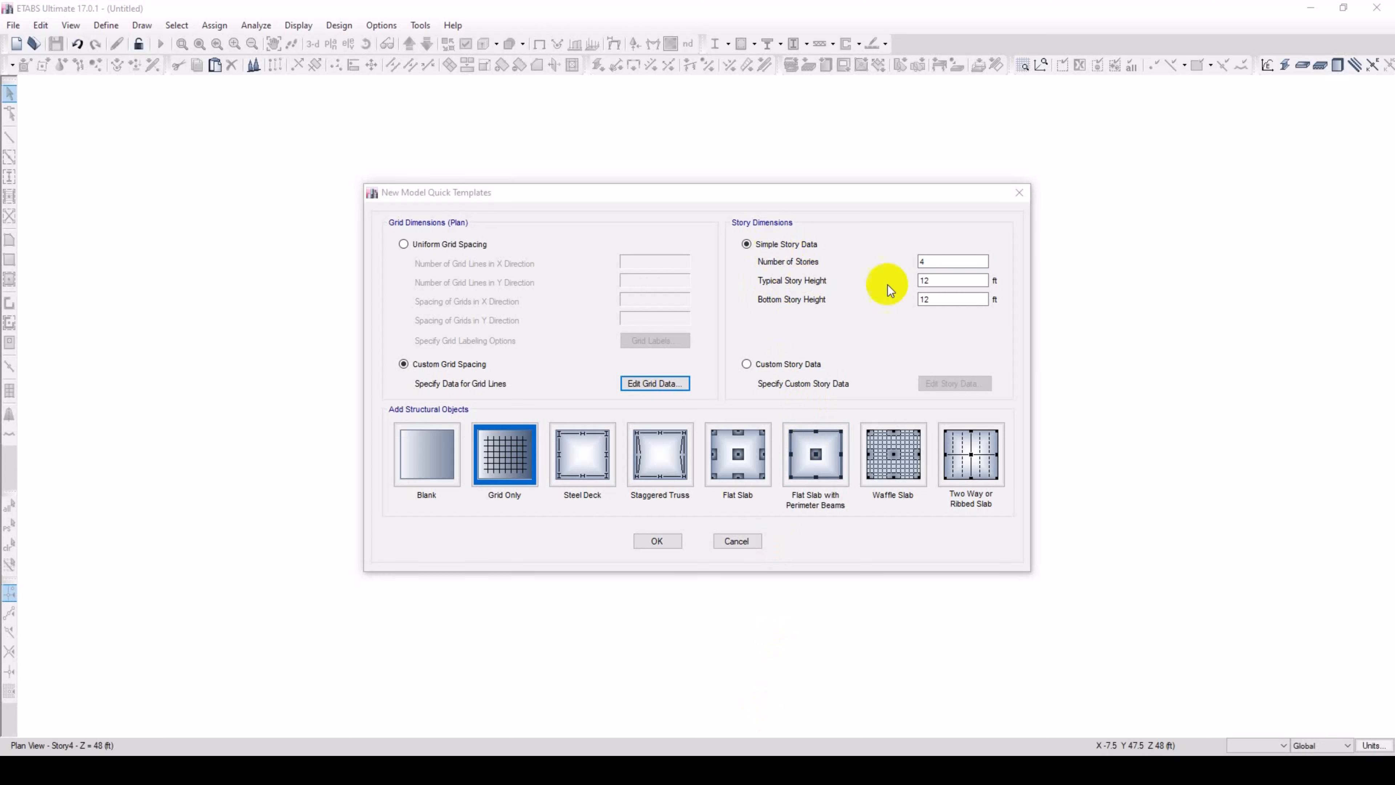
left_click(942, 262)
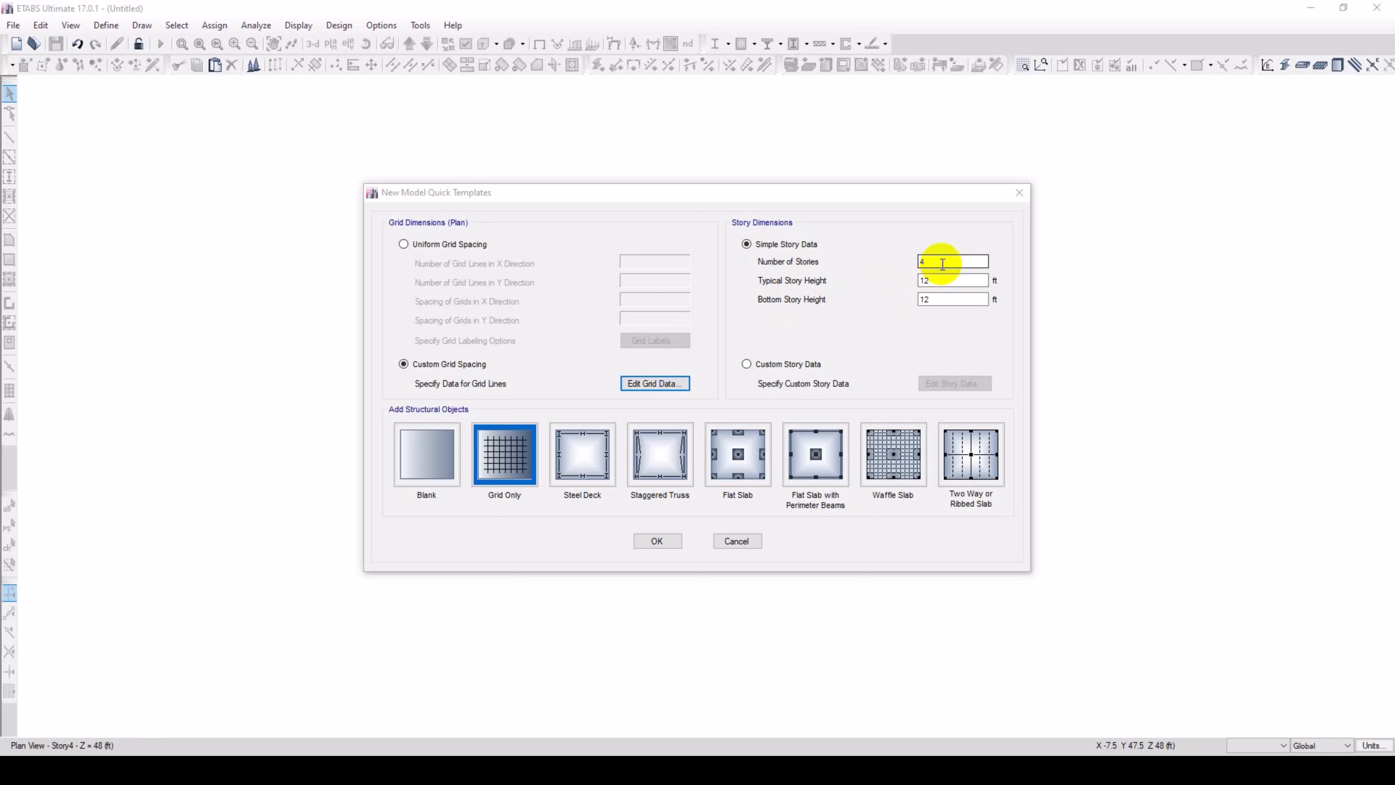
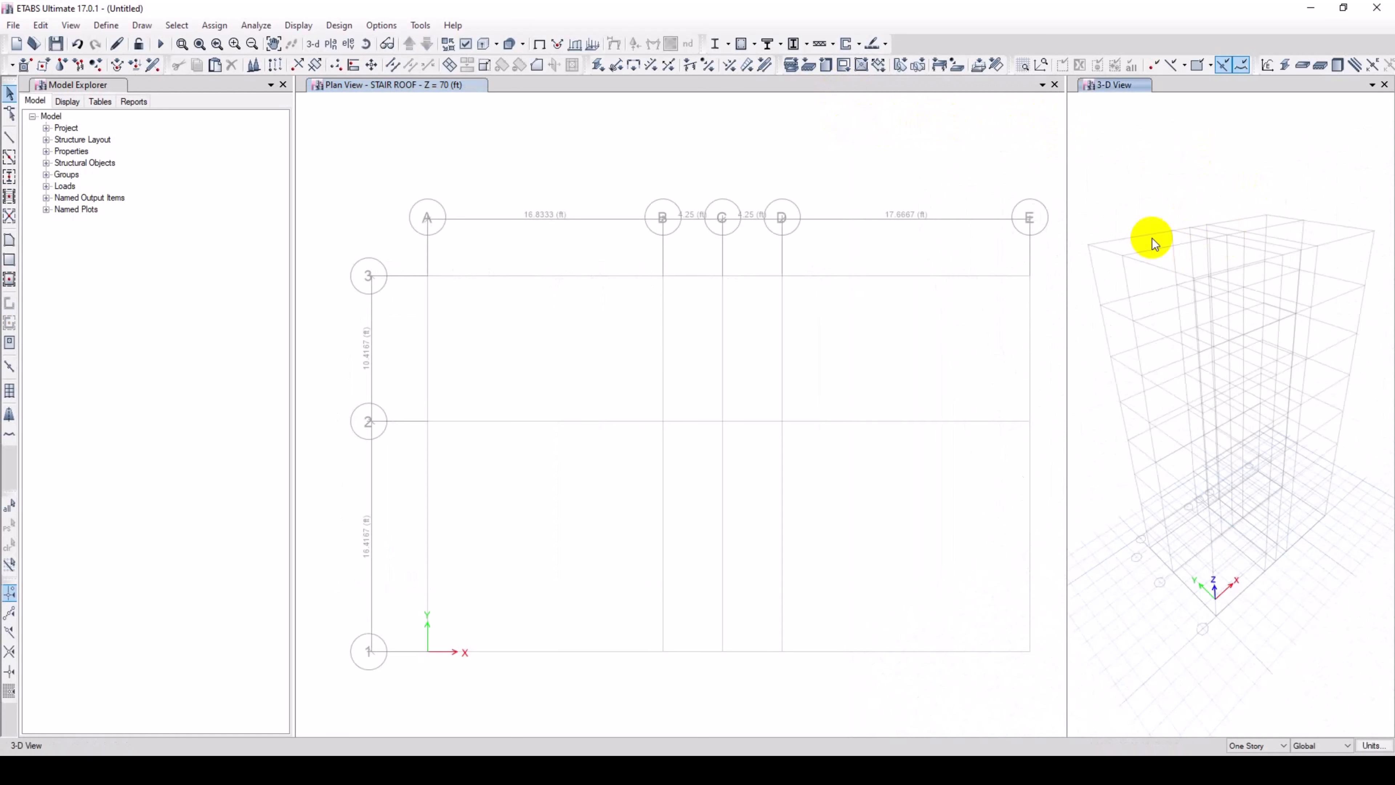
Add a copy of the 4000Psi concrete material and name it 3000PSI.
left_click(538, 327)
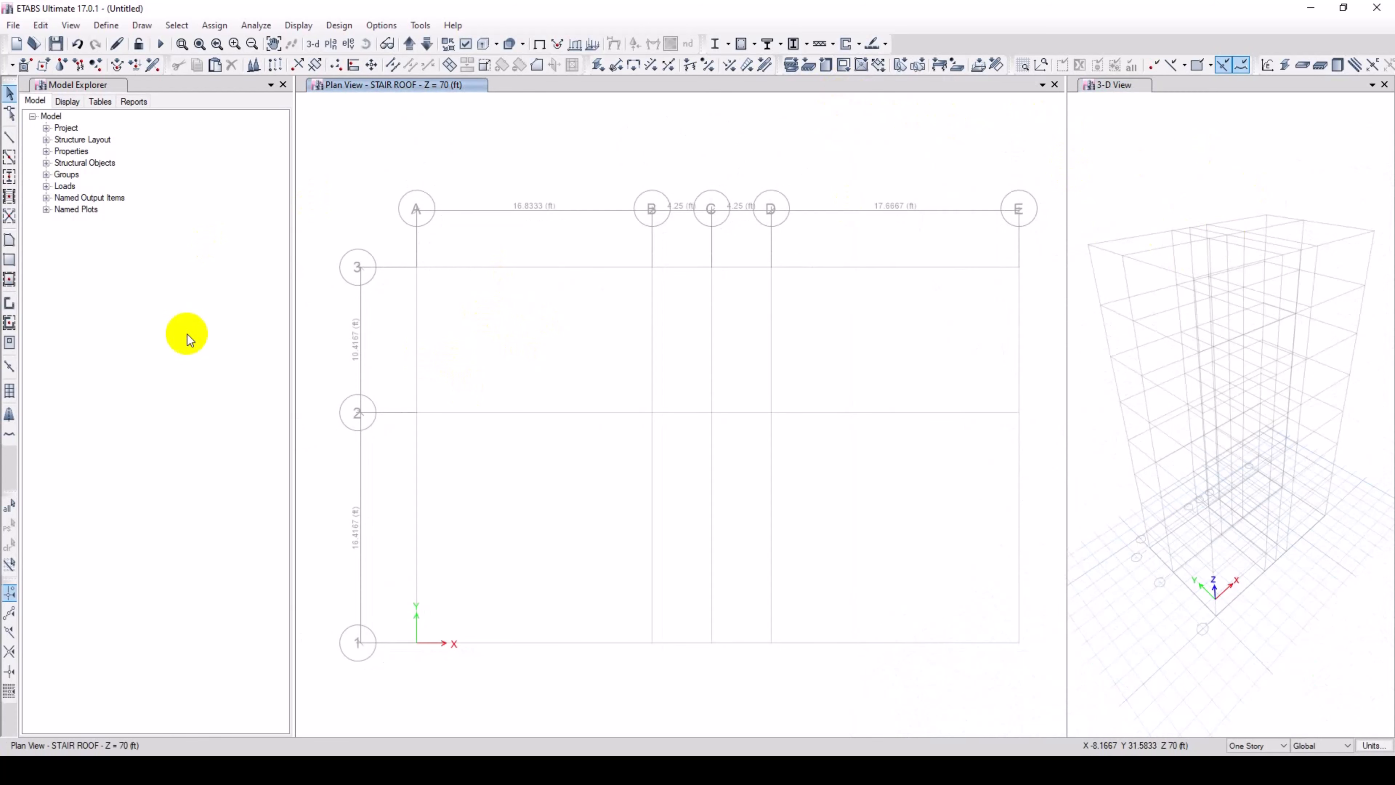
left_click(104, 26)
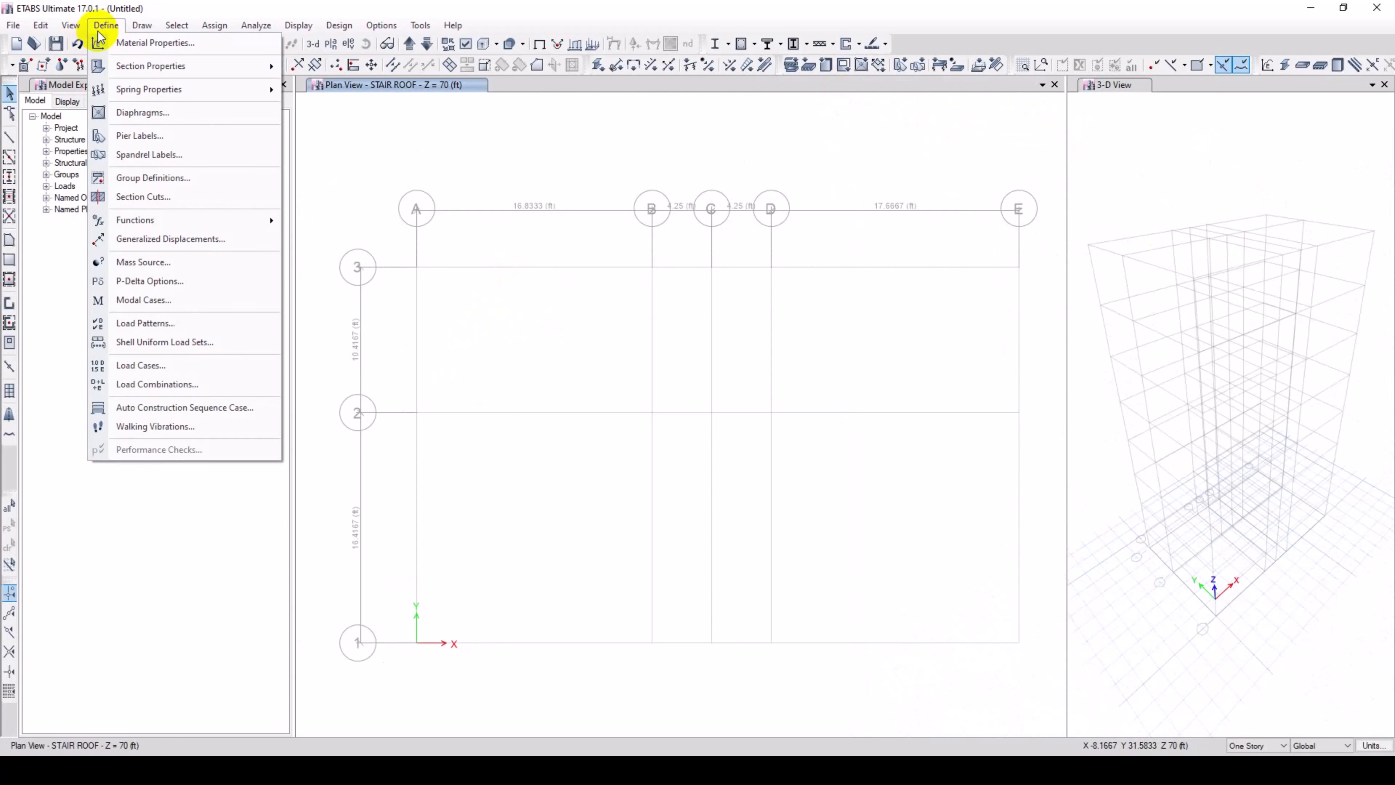
left_click(125, 44)
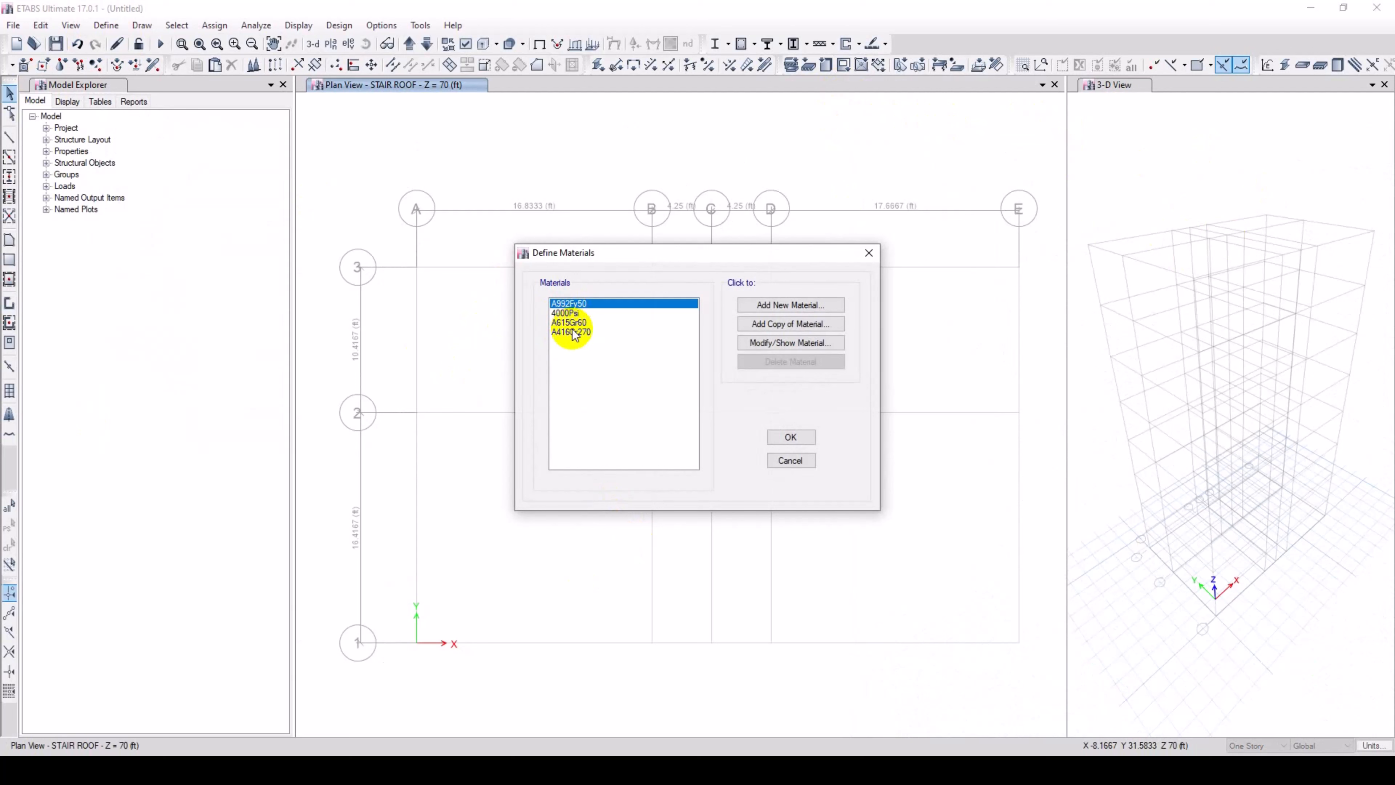
left_click(572, 313)
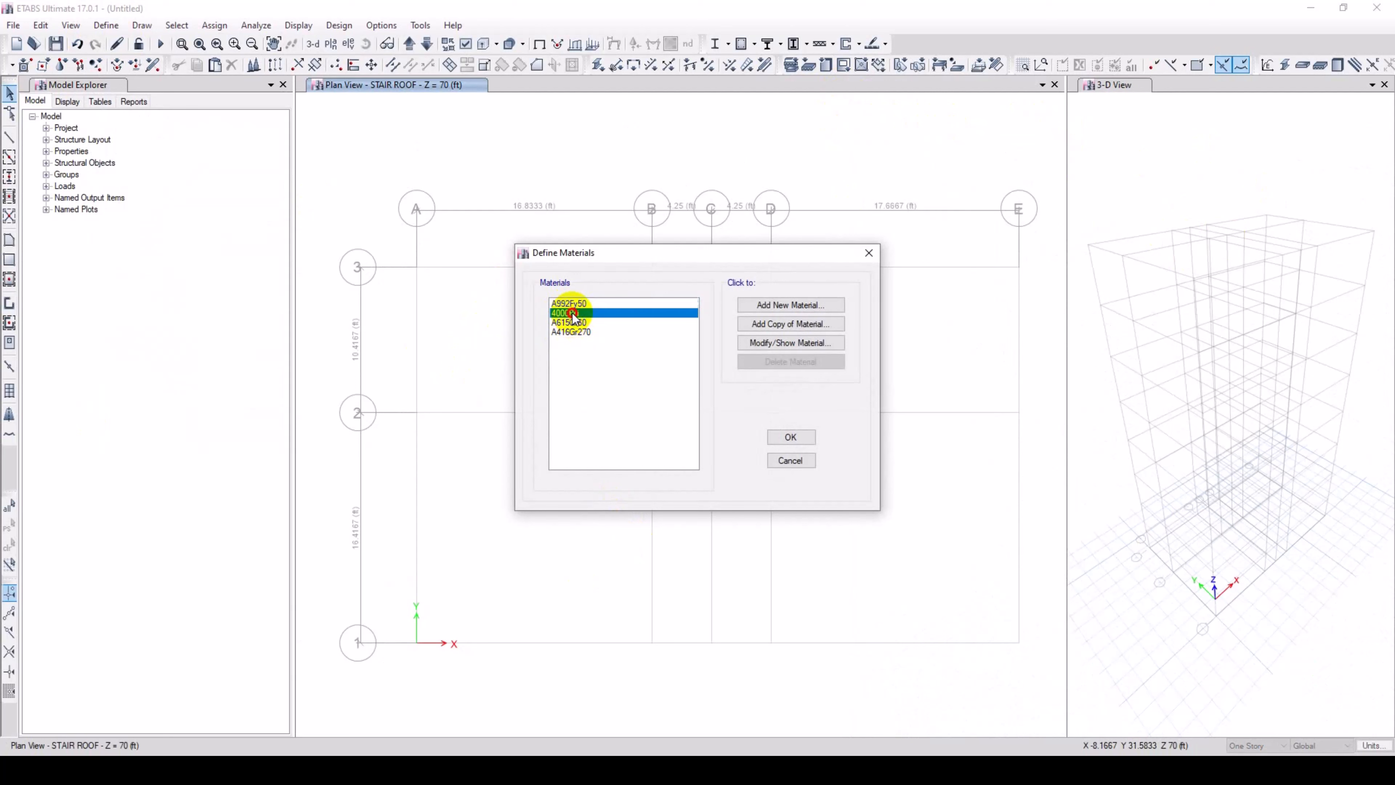
left_click(793, 325)
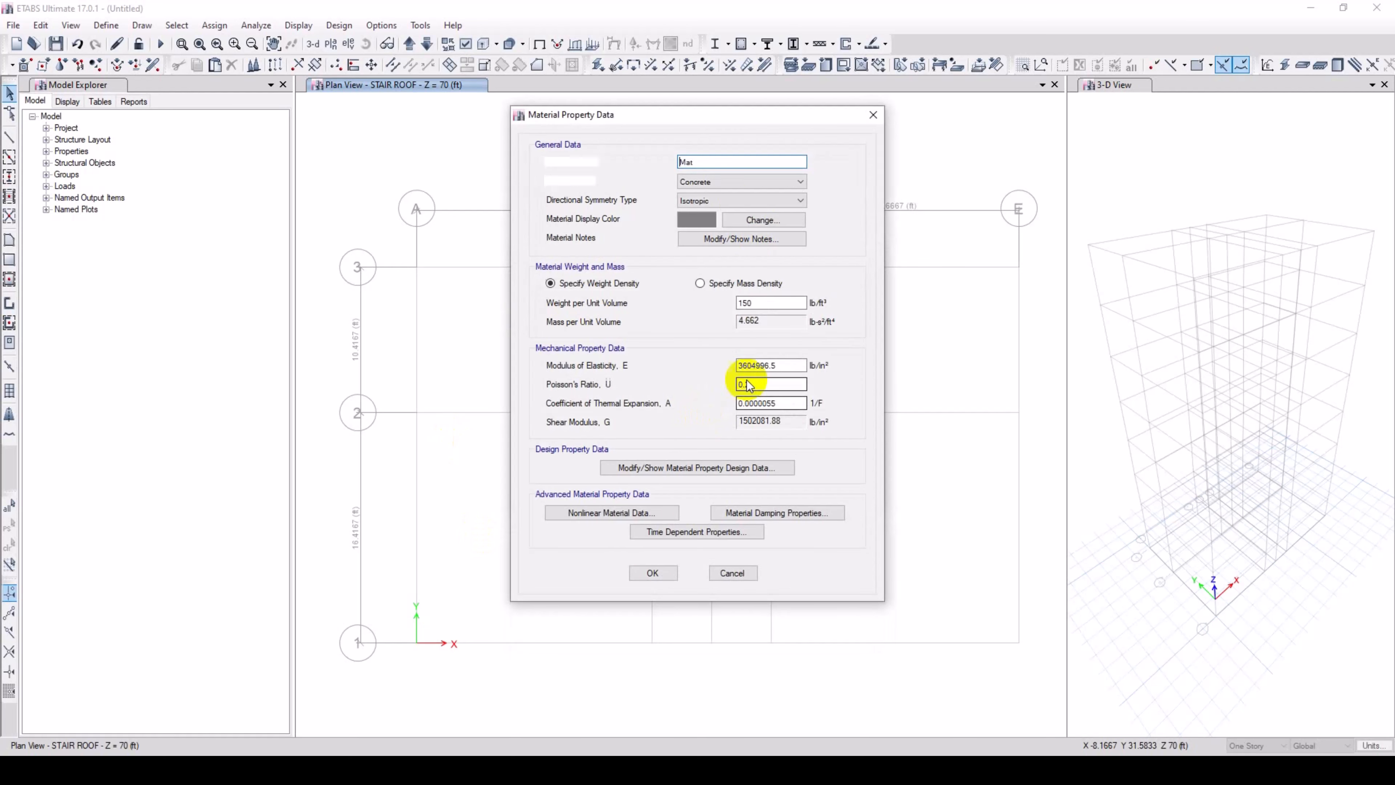
left_click(477, 186)
type("3")
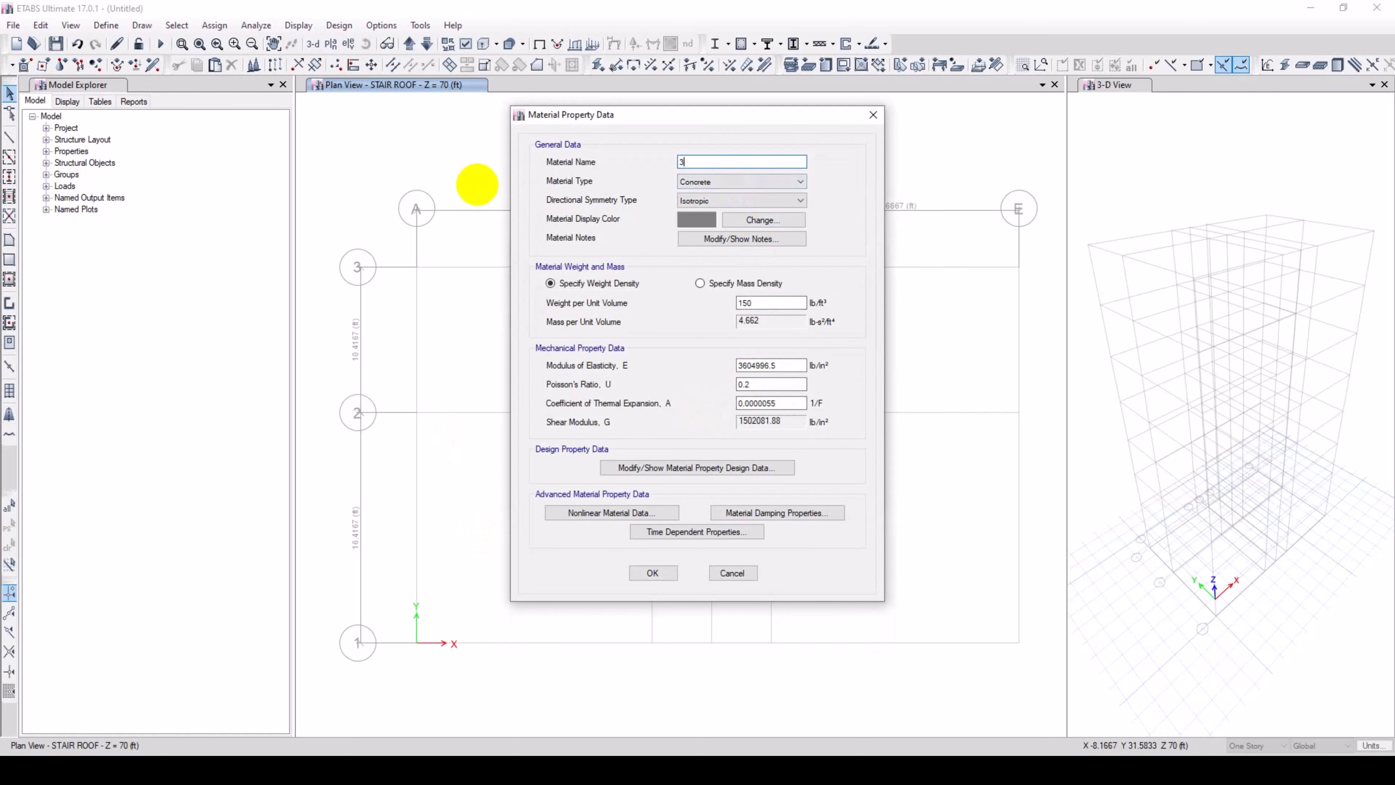
type("000")
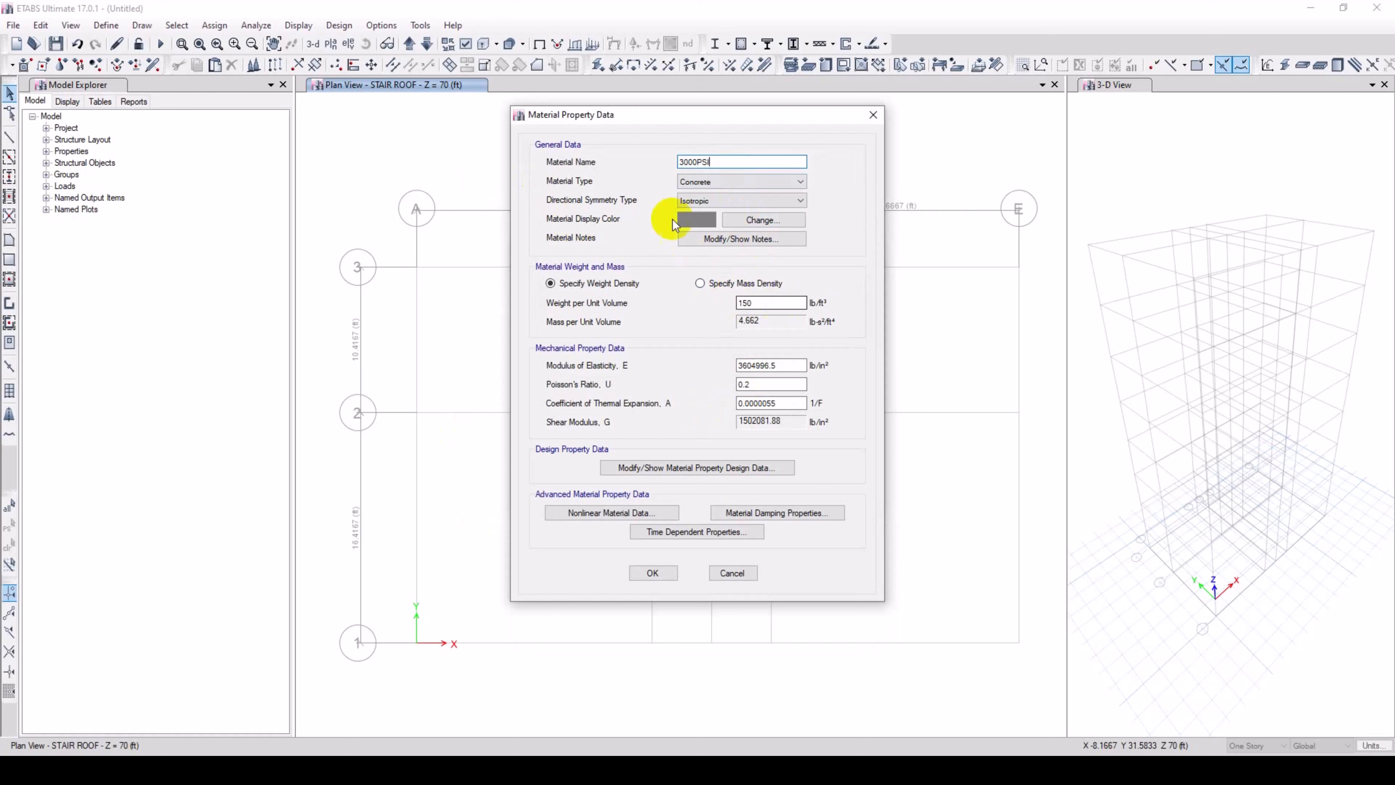
Set the 3000PSI material's modulus of elasticity to 57000*SQRT(3000) lb/in², keeping its Poisson's ratio and thermal expansion coefficient.
double_click(790, 367)
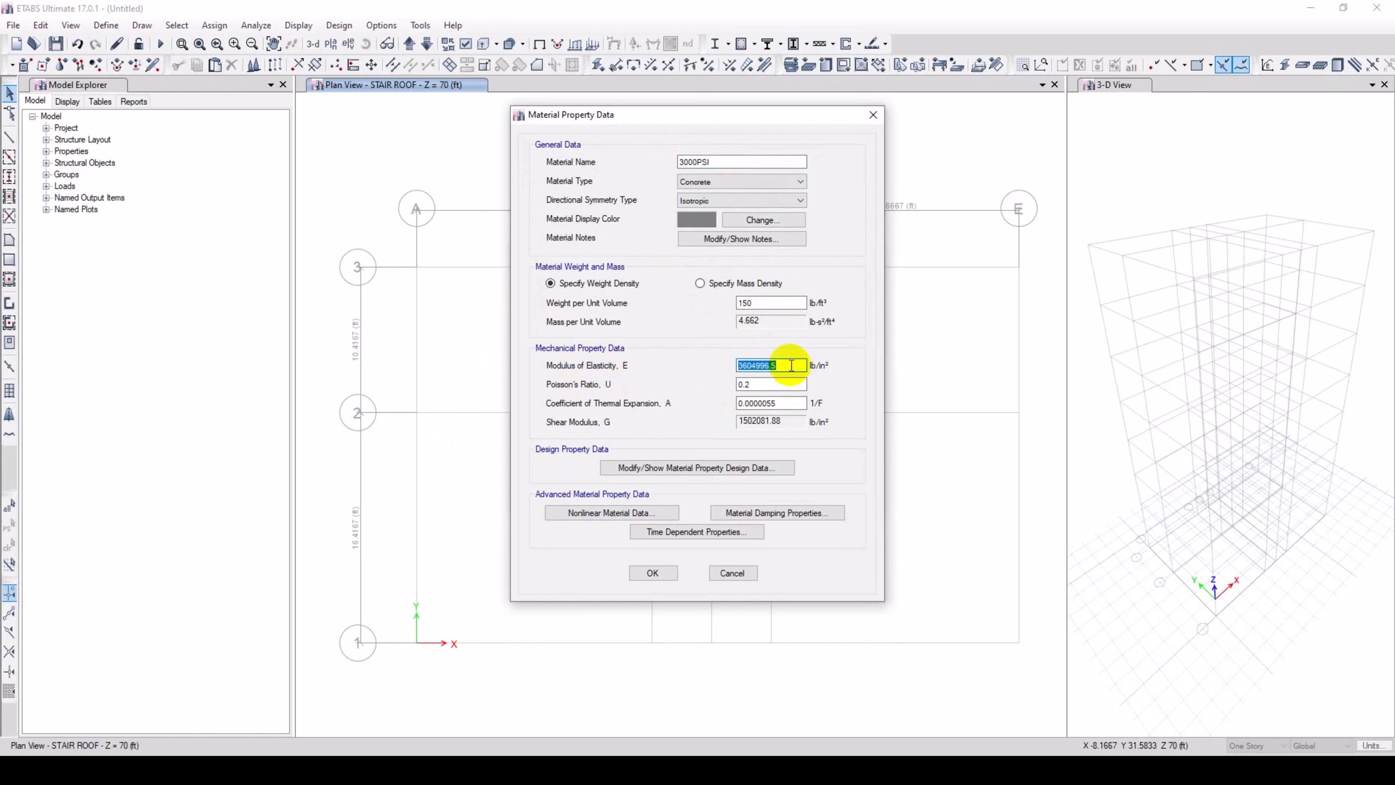
type("57000*SQRT(3000")
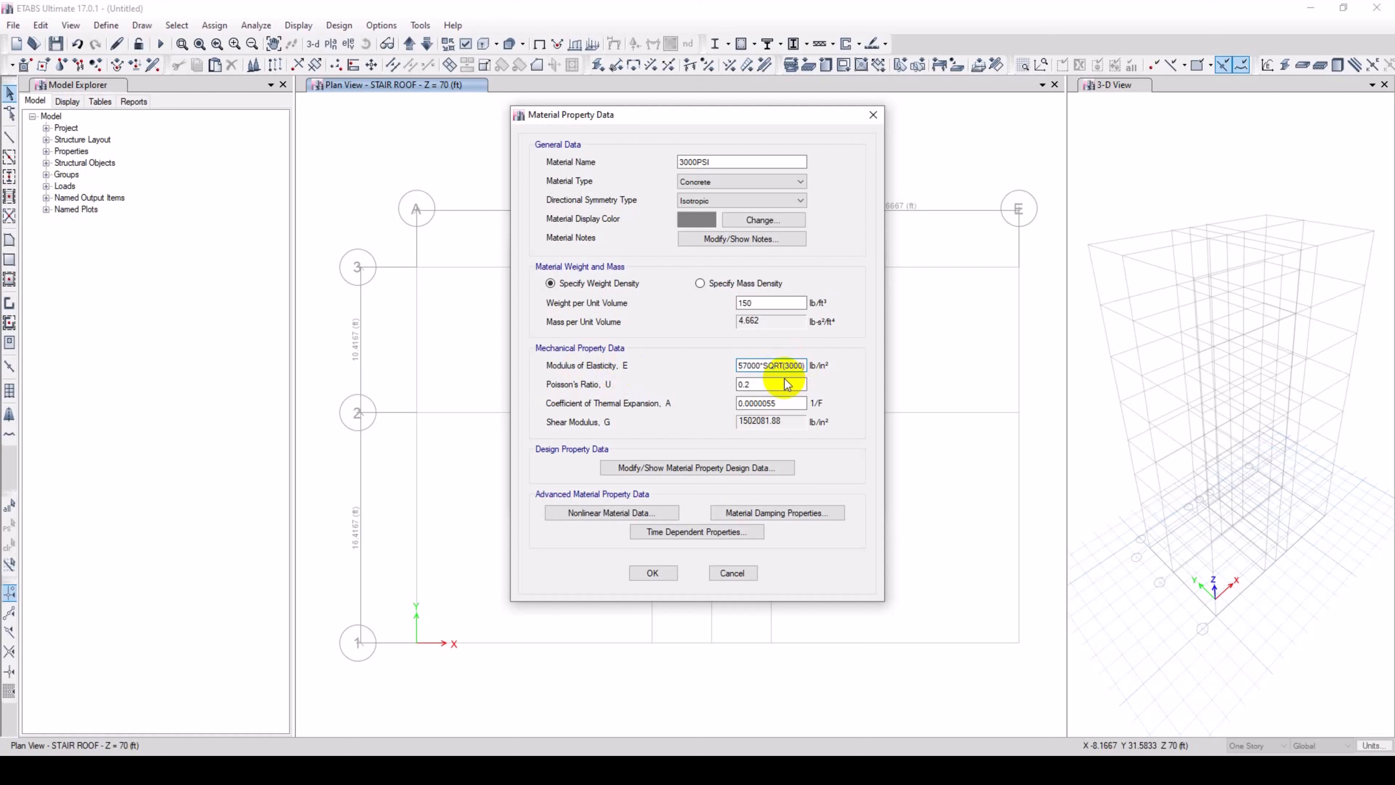
left_click(759, 366)
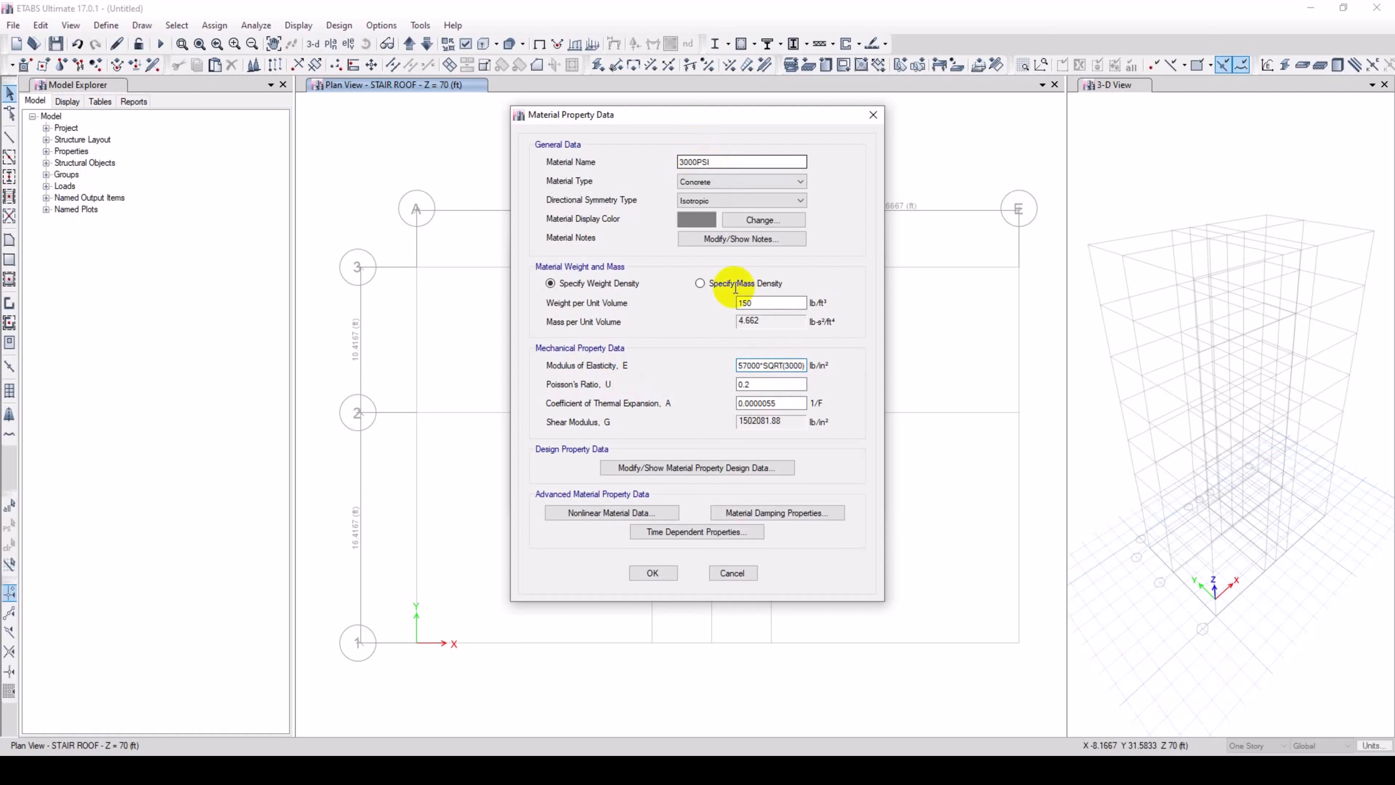
left_click(779, 384)
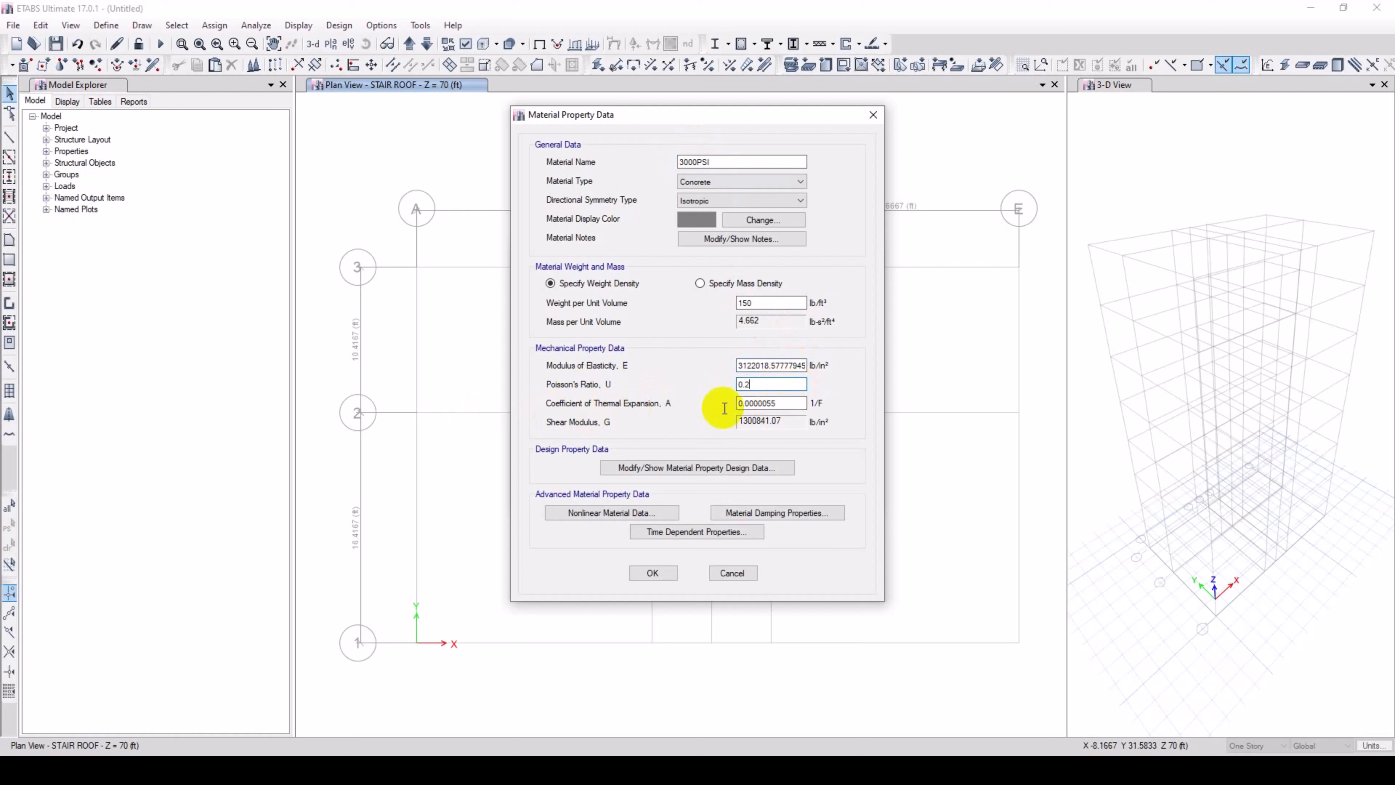
left_click(794, 403)
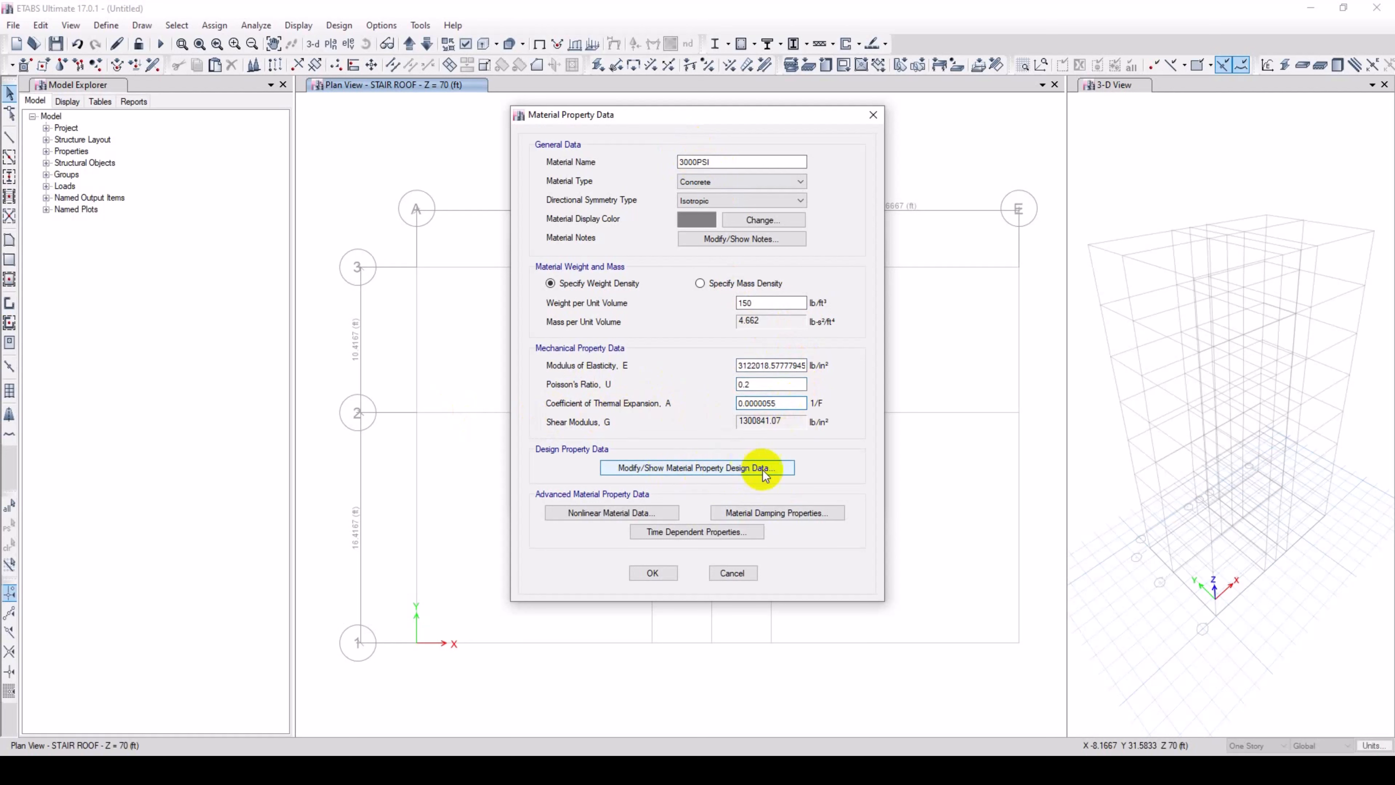
Set the 3000PSI material's specified concrete compressive strength f'c to 3000 lb/in² and save the material.
left_click(742, 470)
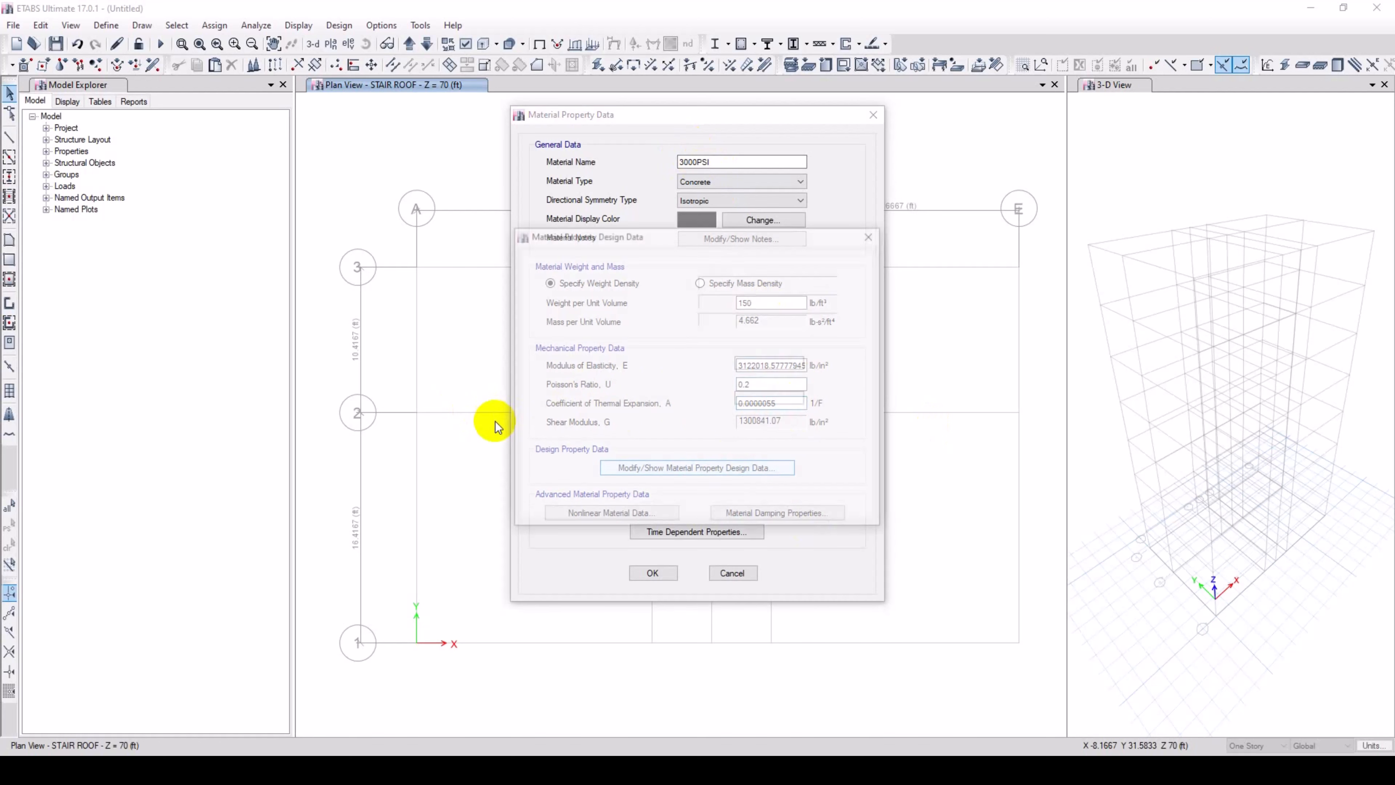
double_click(764, 344)
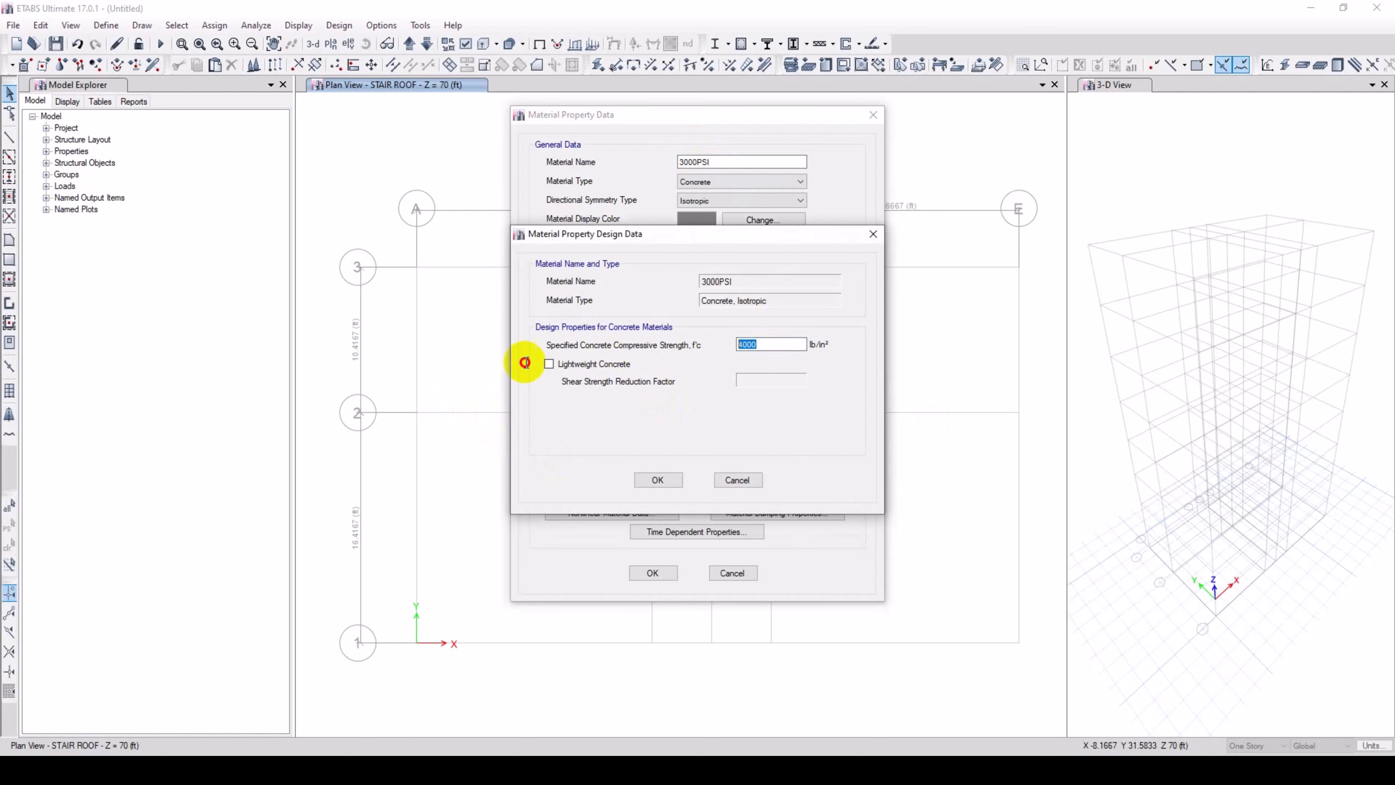
type("3000")
left_click(656, 480)
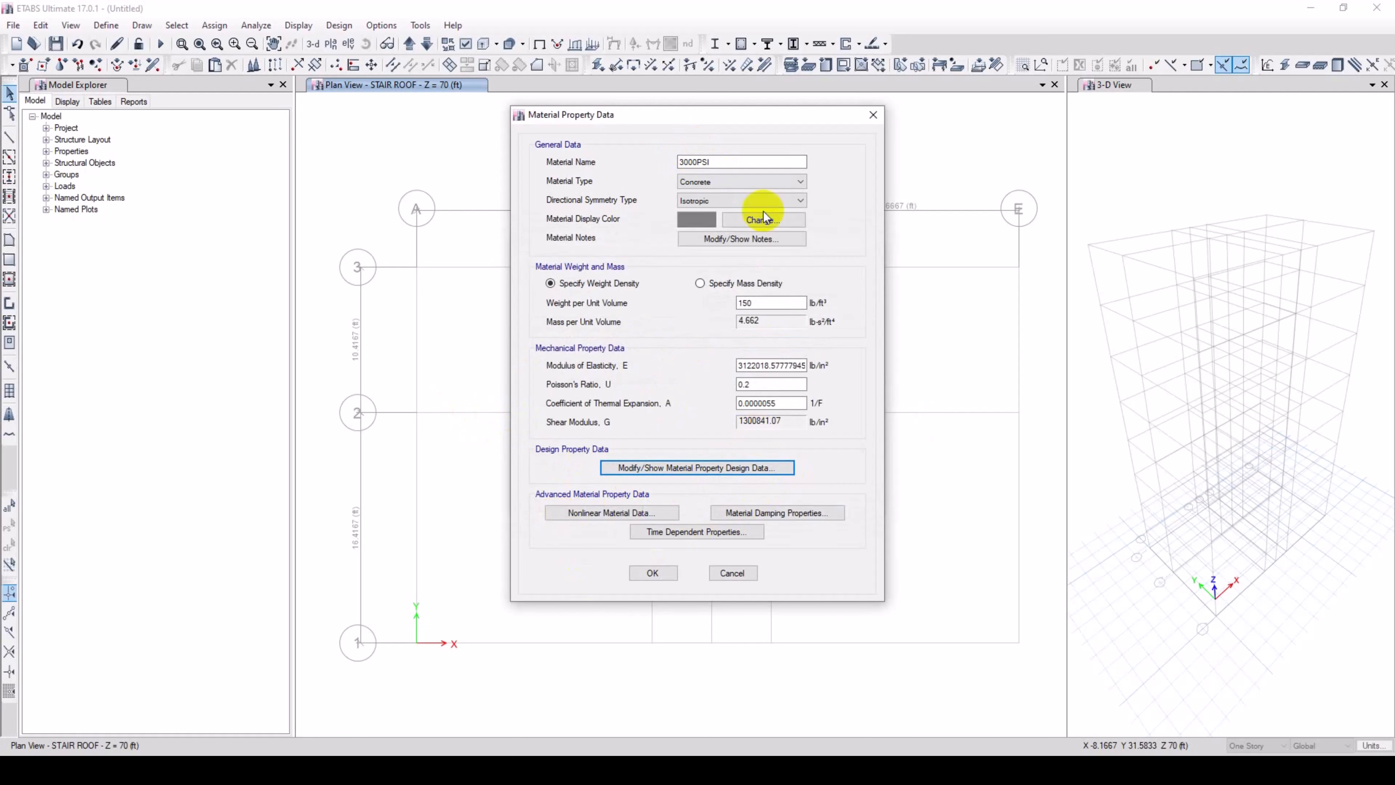
left_click(651, 573)
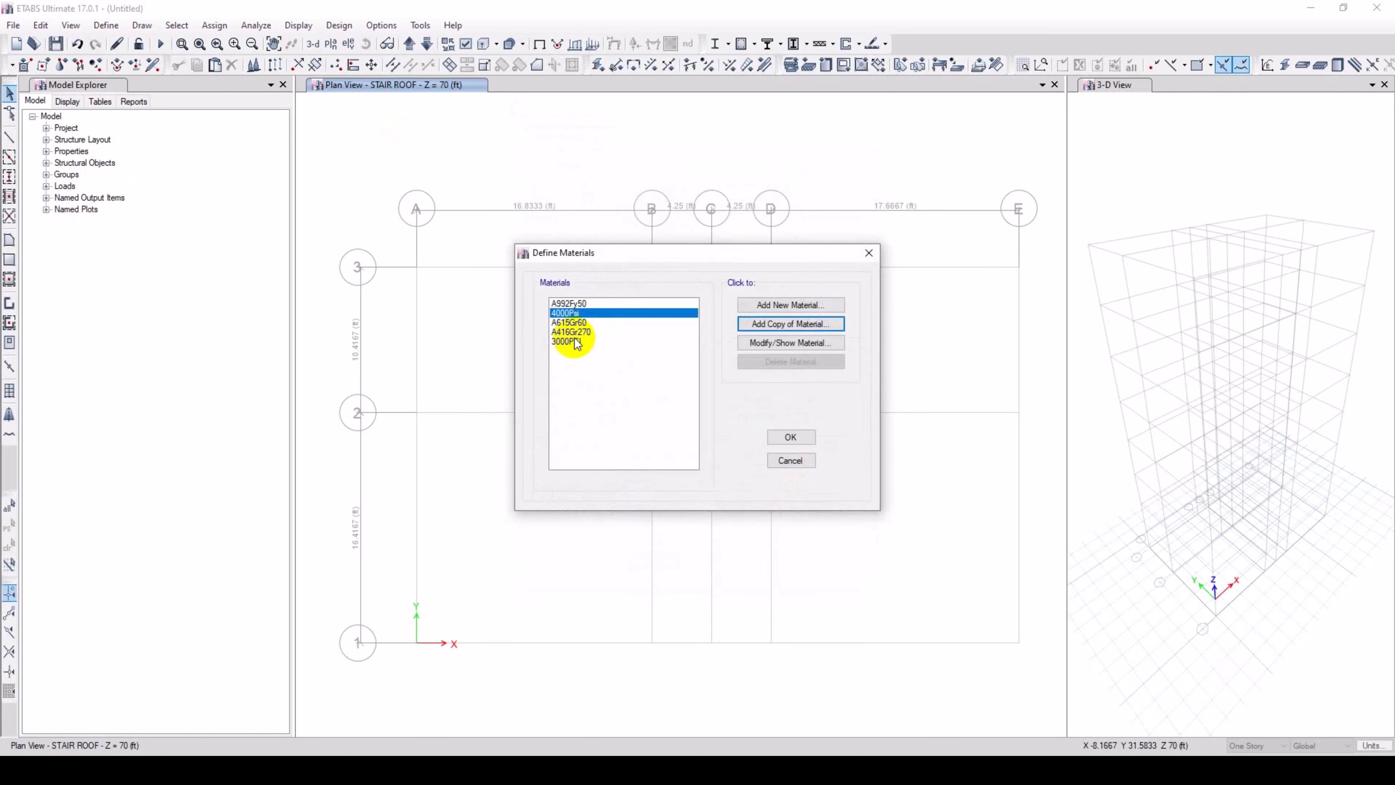
Rename the A615Gr60 rebar material to 60 GRADE, check its design strengths, and save it.
left_click(577, 323)
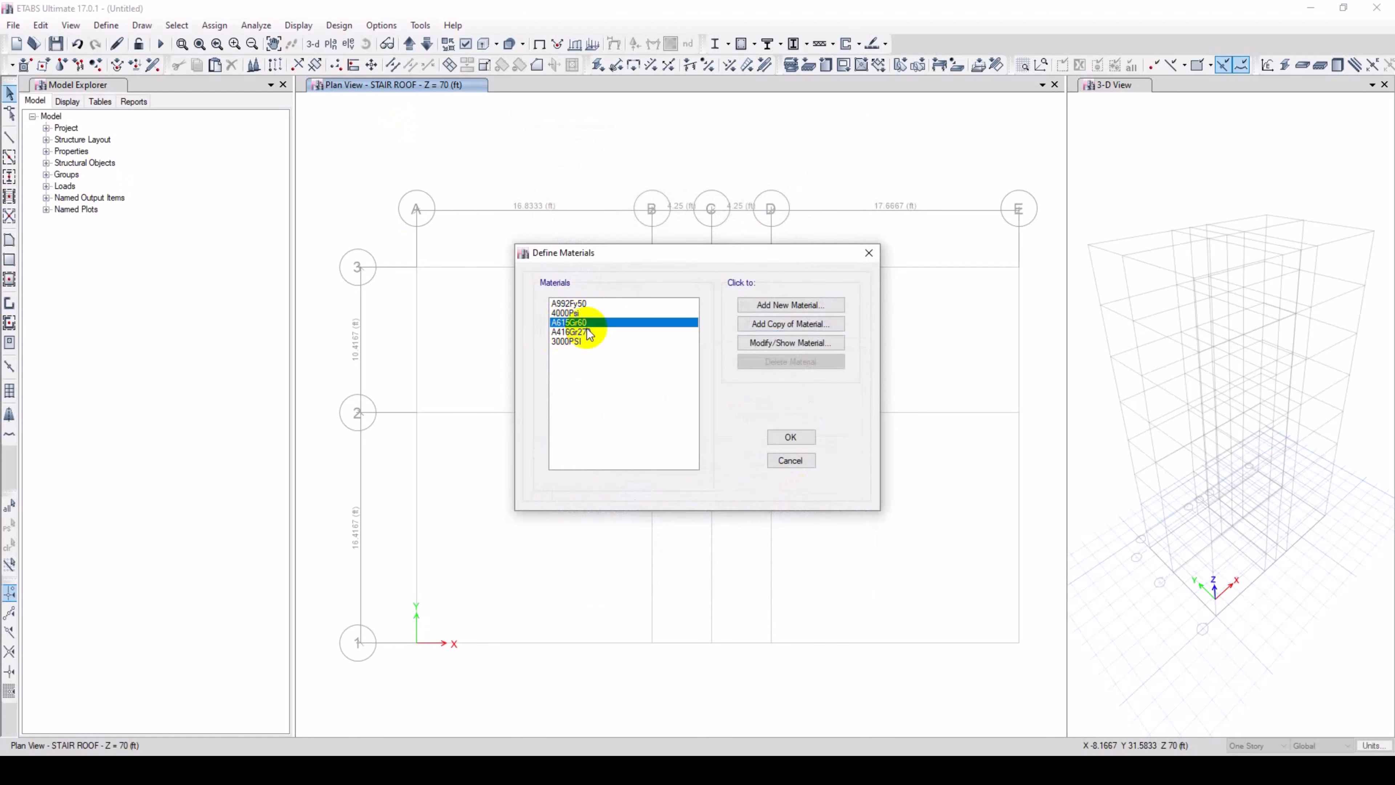
left_click(775, 343)
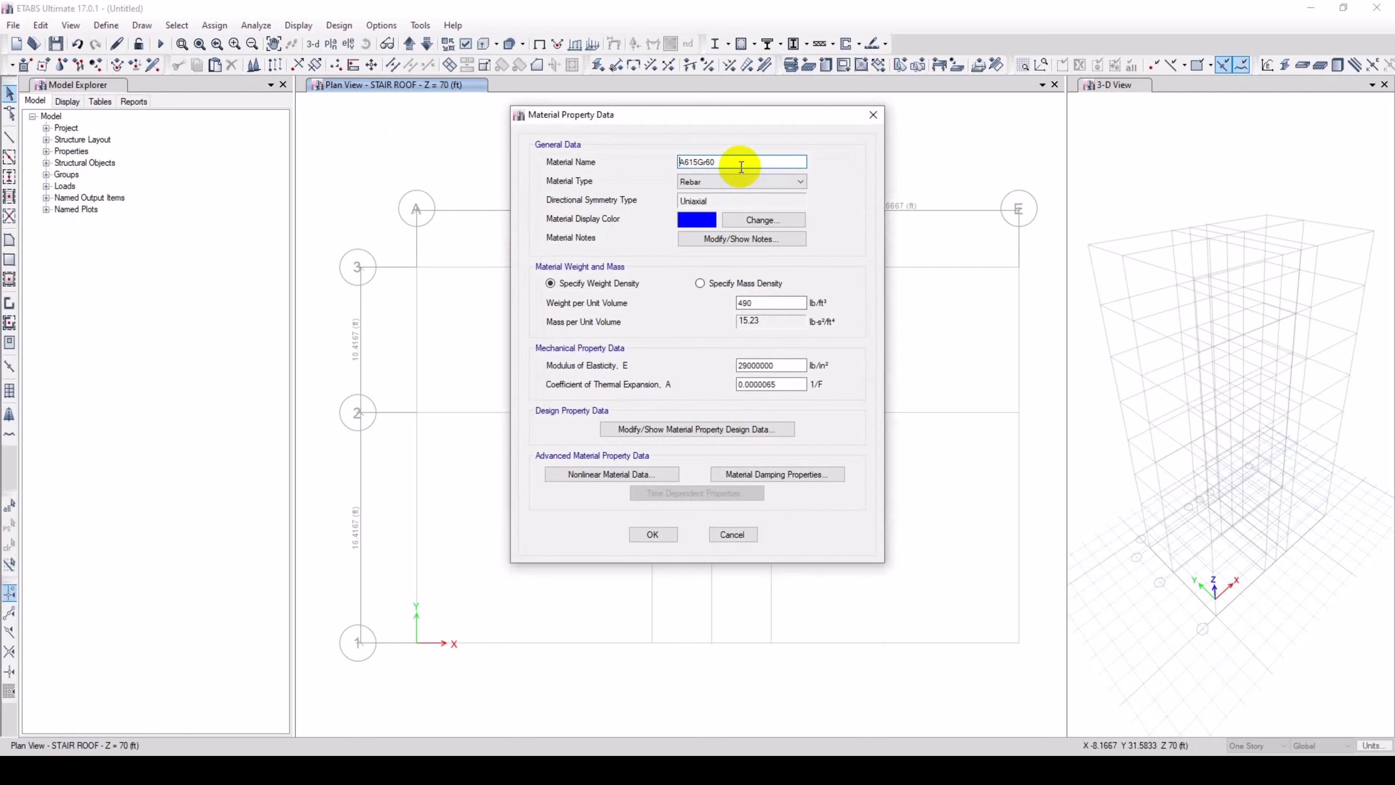
left_click_drag(740, 166, 468, 182)
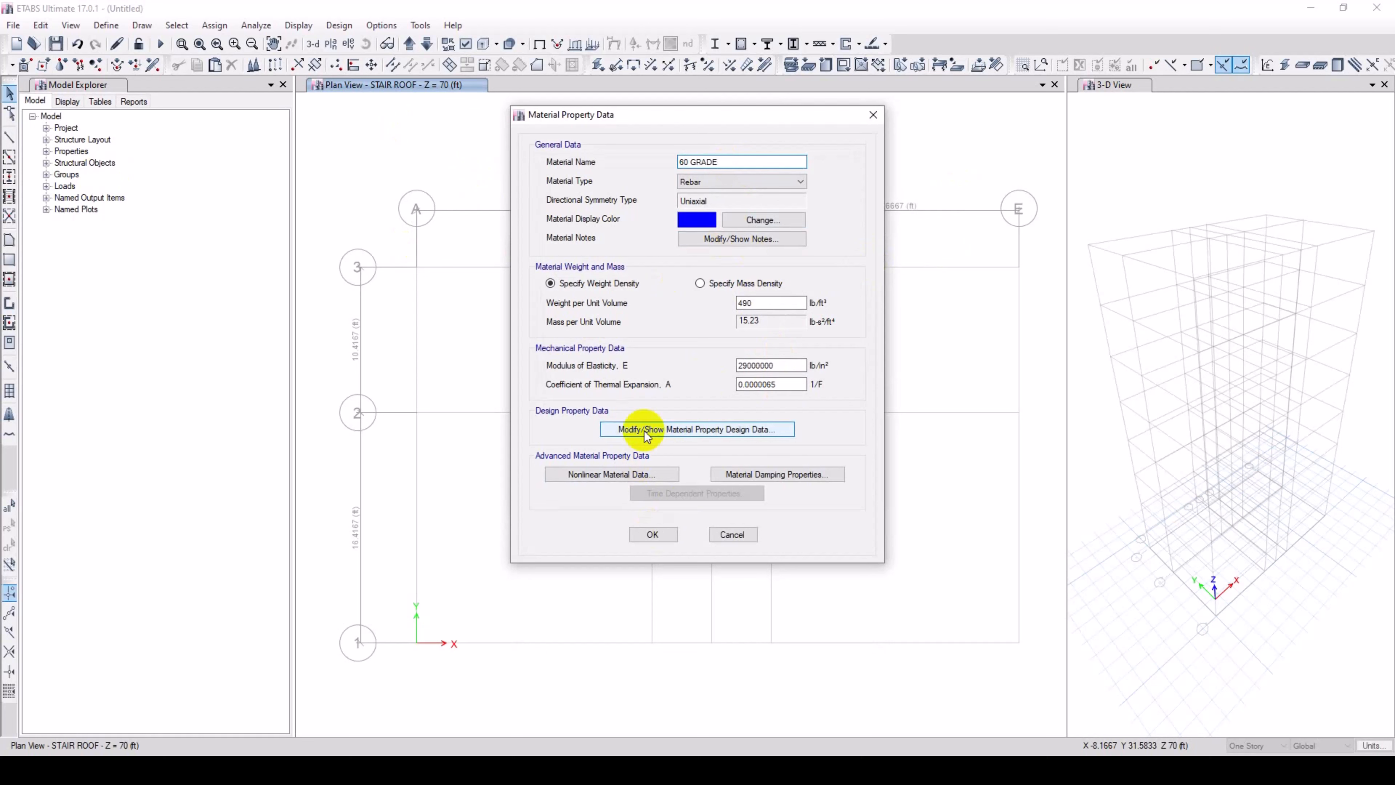
left_click(680, 428)
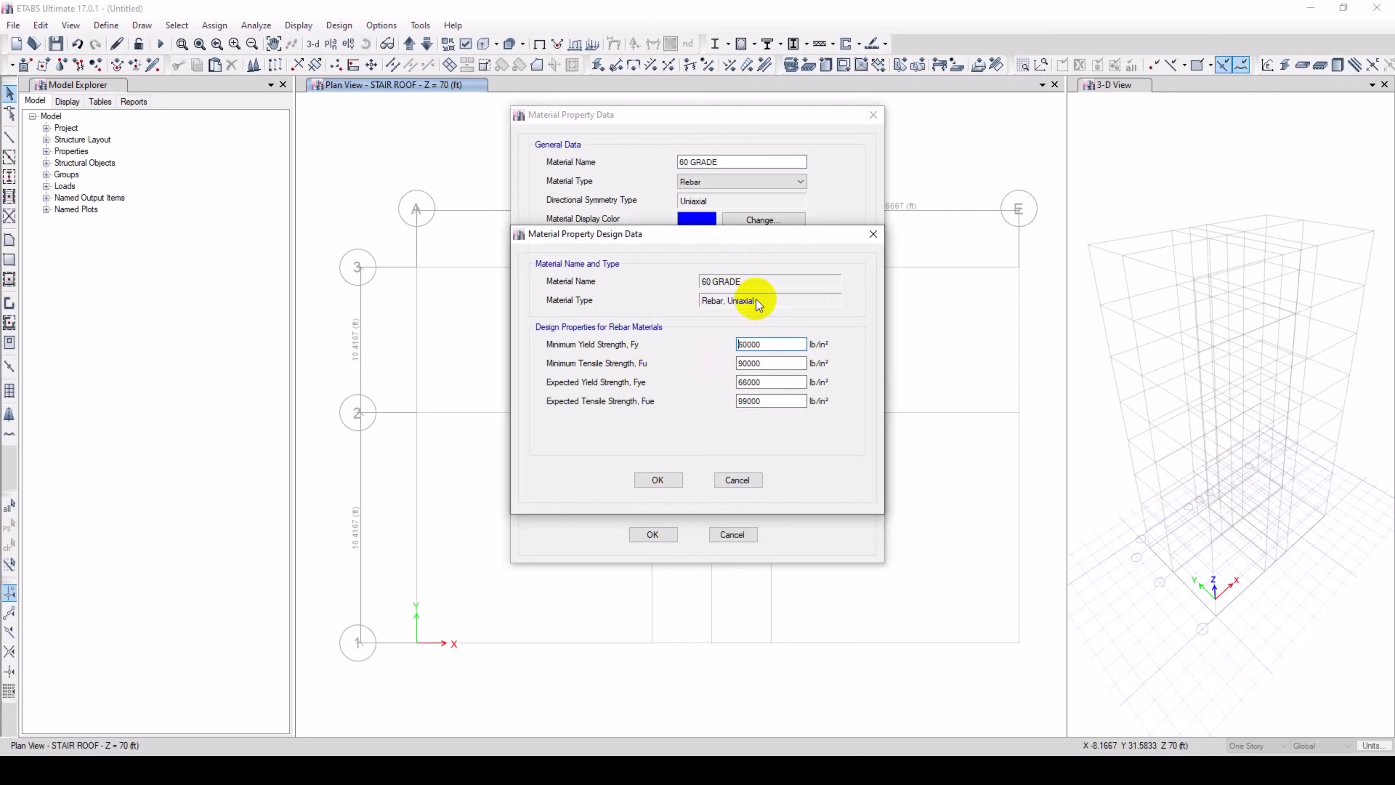
left_click(657, 480)
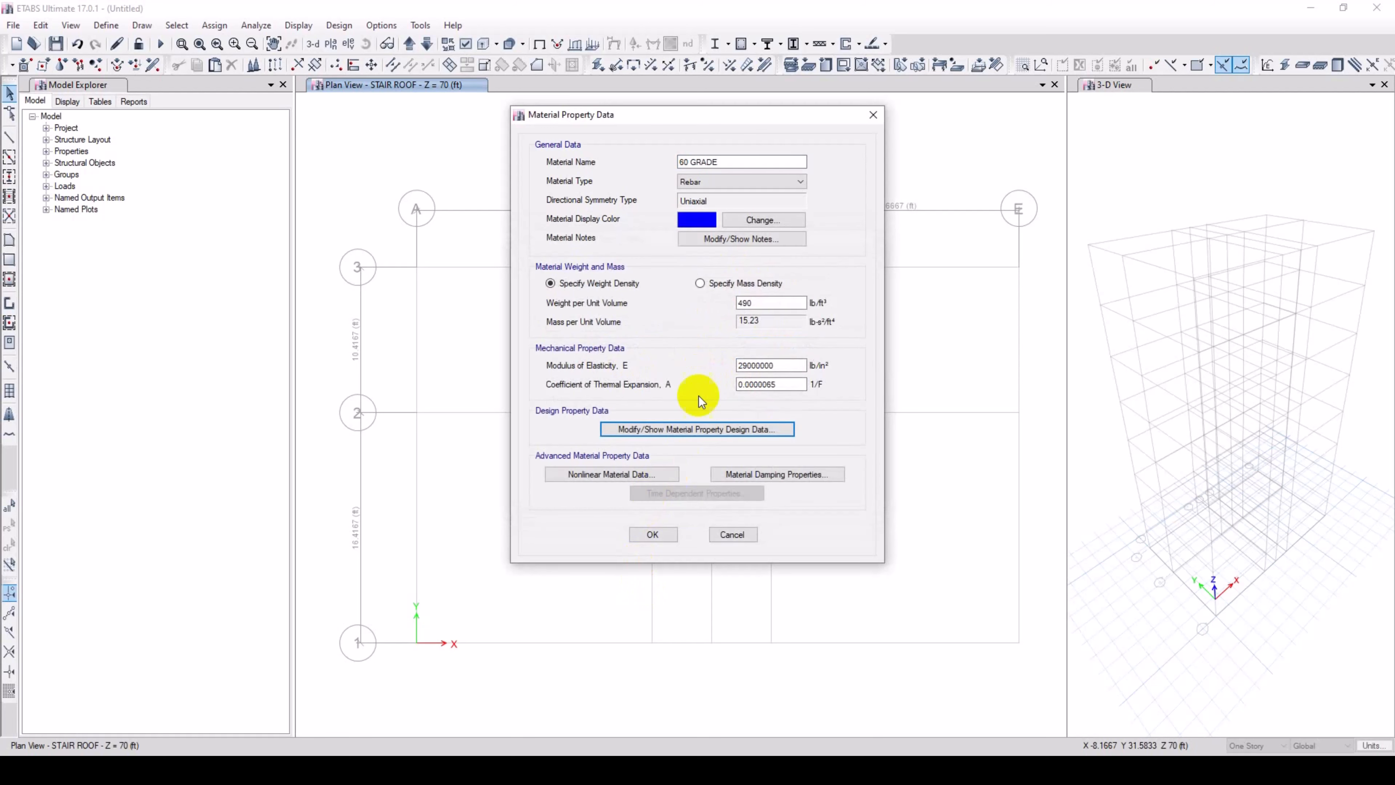
left_click(653, 535)
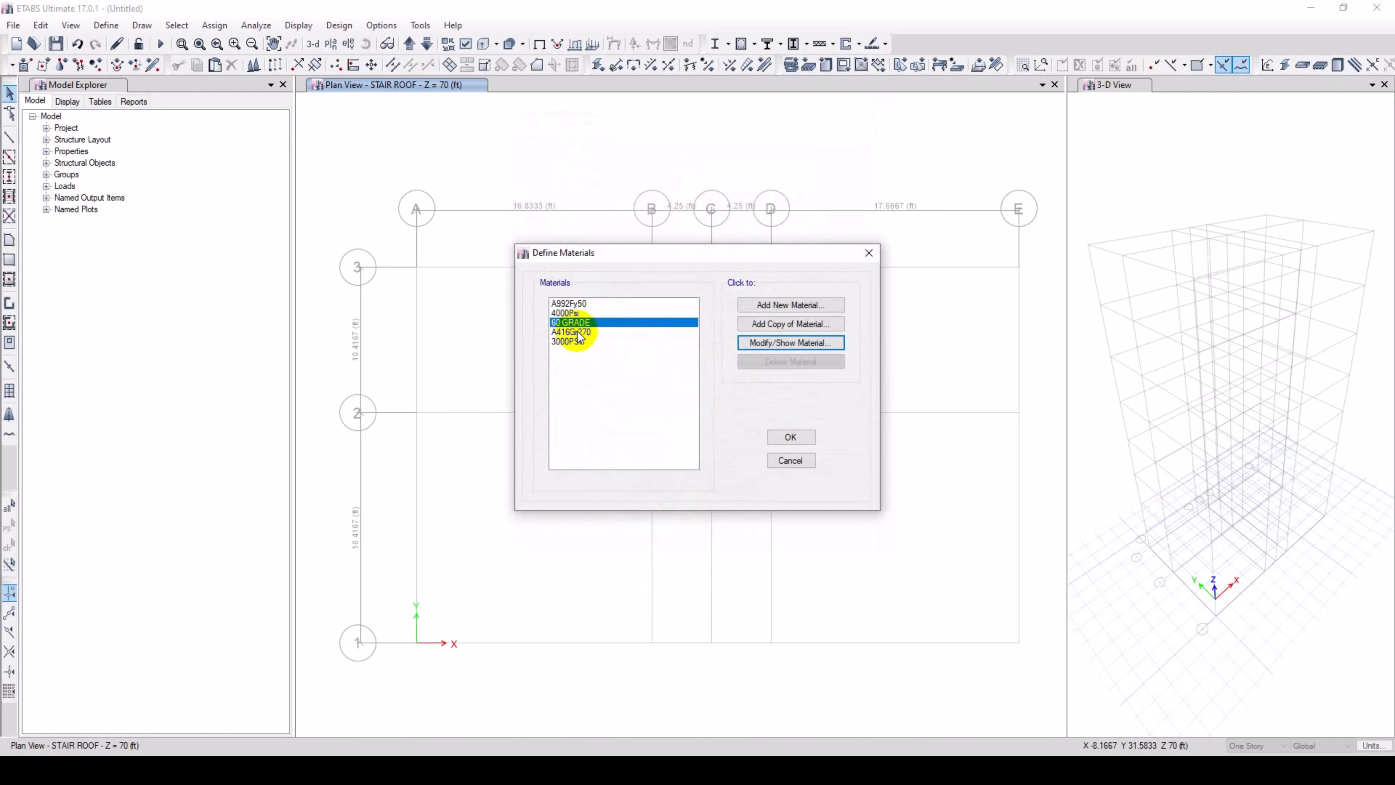
Add a copy of the 60 GRADE rebar material and name it 72 GRADE.
left_click(591, 335)
left_click(575, 313)
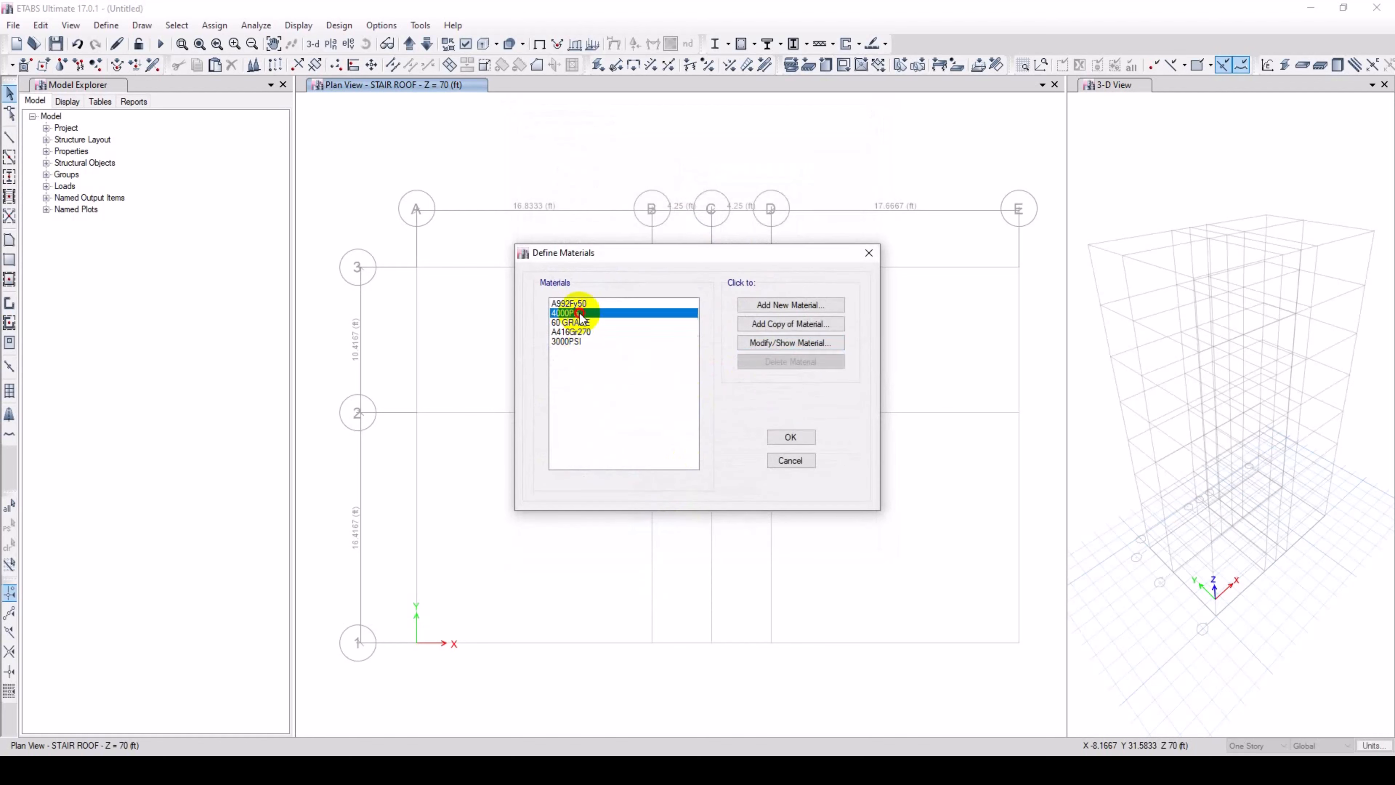
left_click(582, 323)
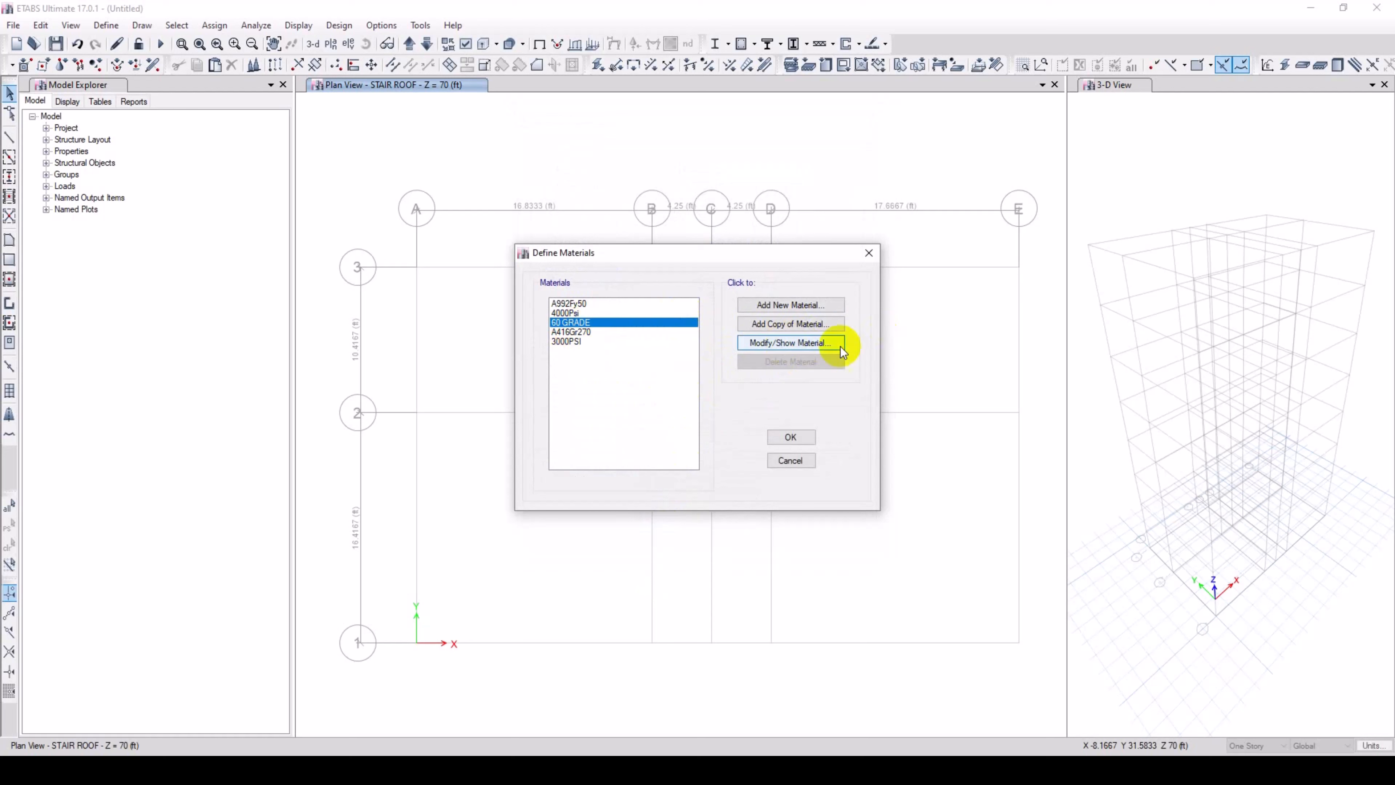
left_click(785, 327)
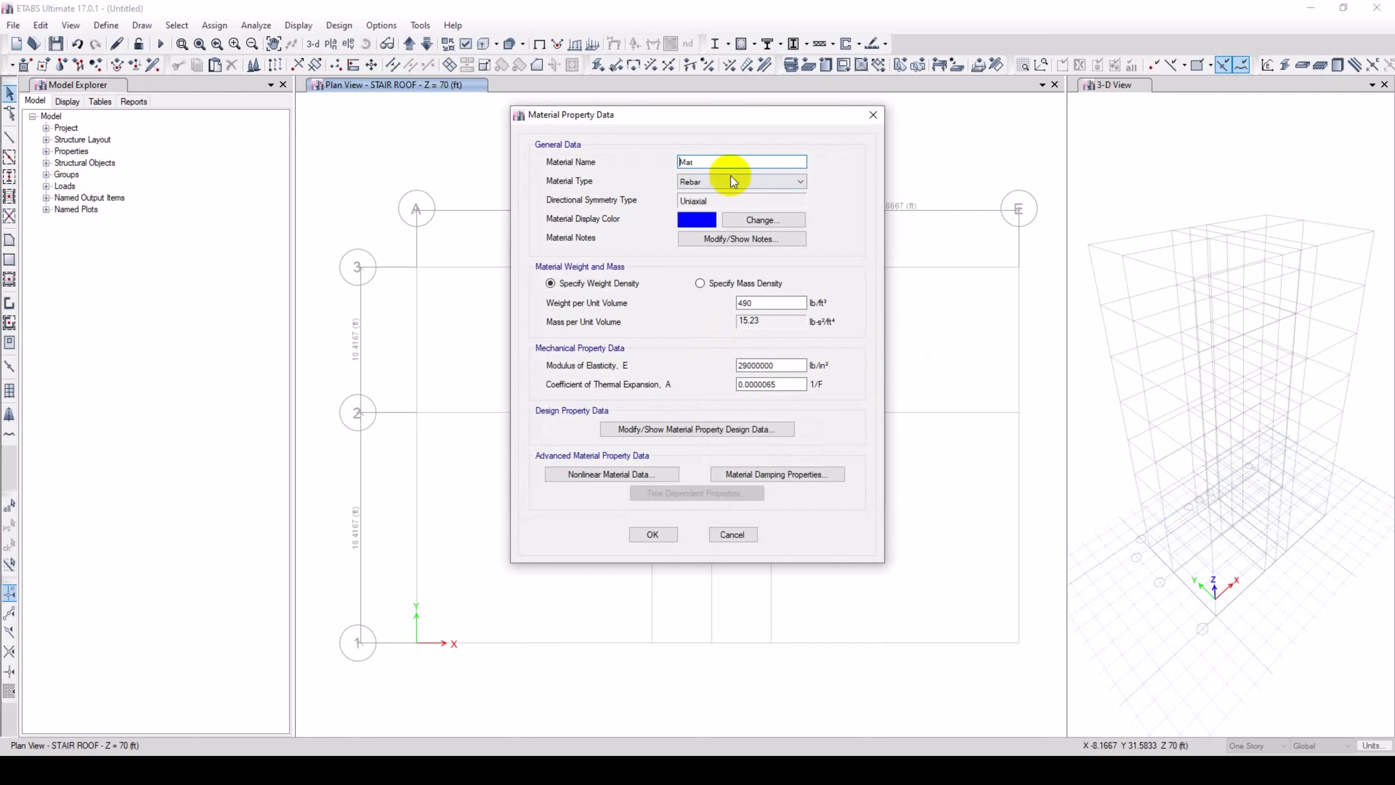
left_click(726, 161)
left_click_drag(727, 162, 466, 207)
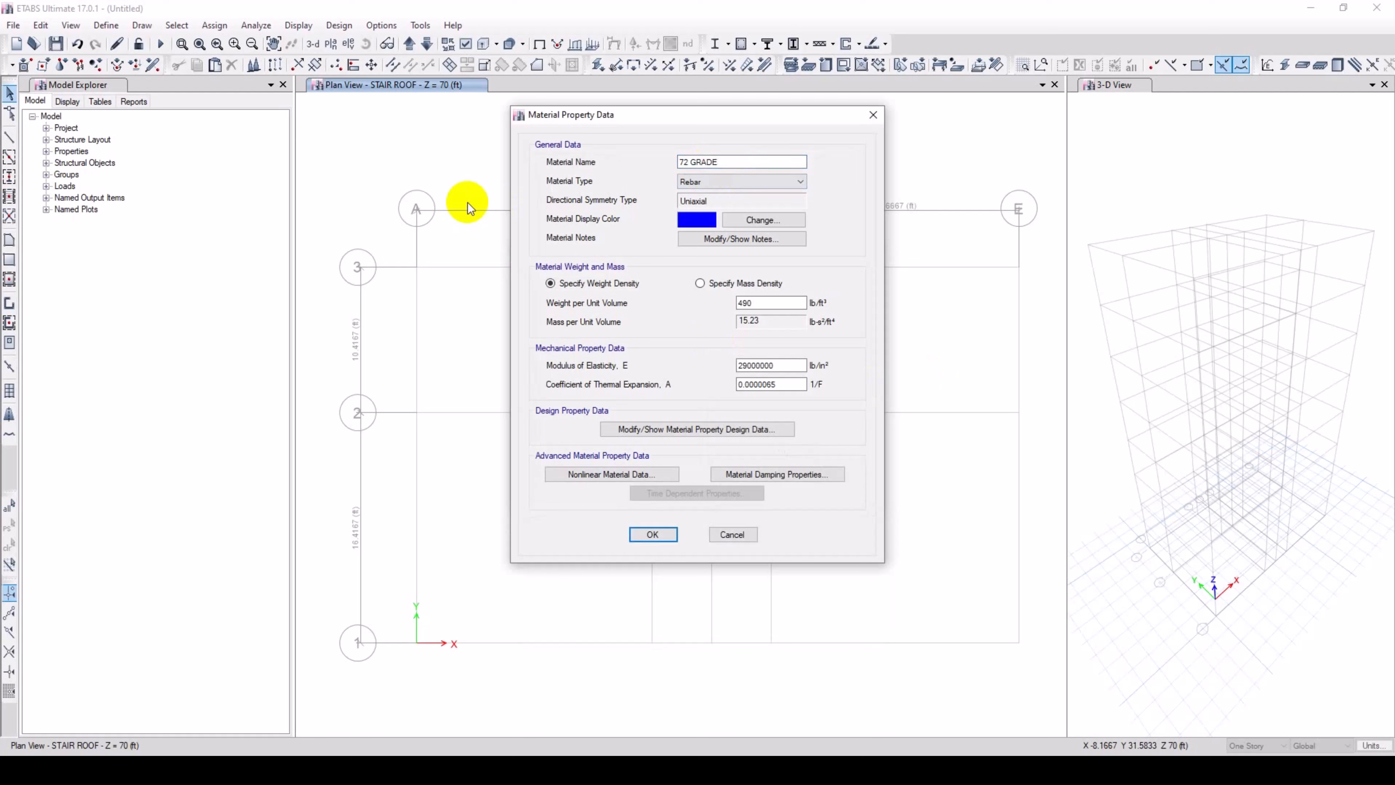
Open the 72 GRADE rebar's design property data and review its minimum and expected yield and tensile strengths.
left_click(672, 434)
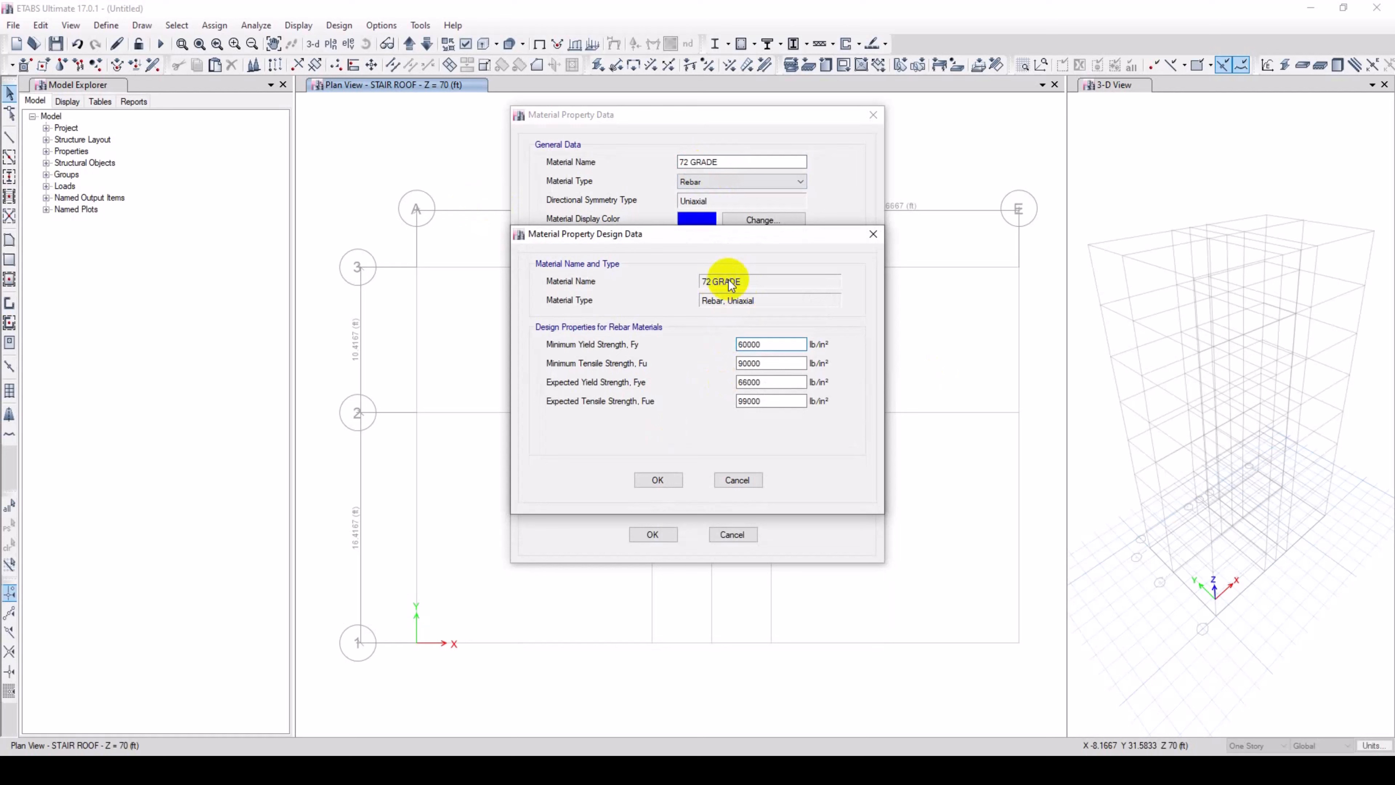
left_click_drag(769, 344, 705, 350)
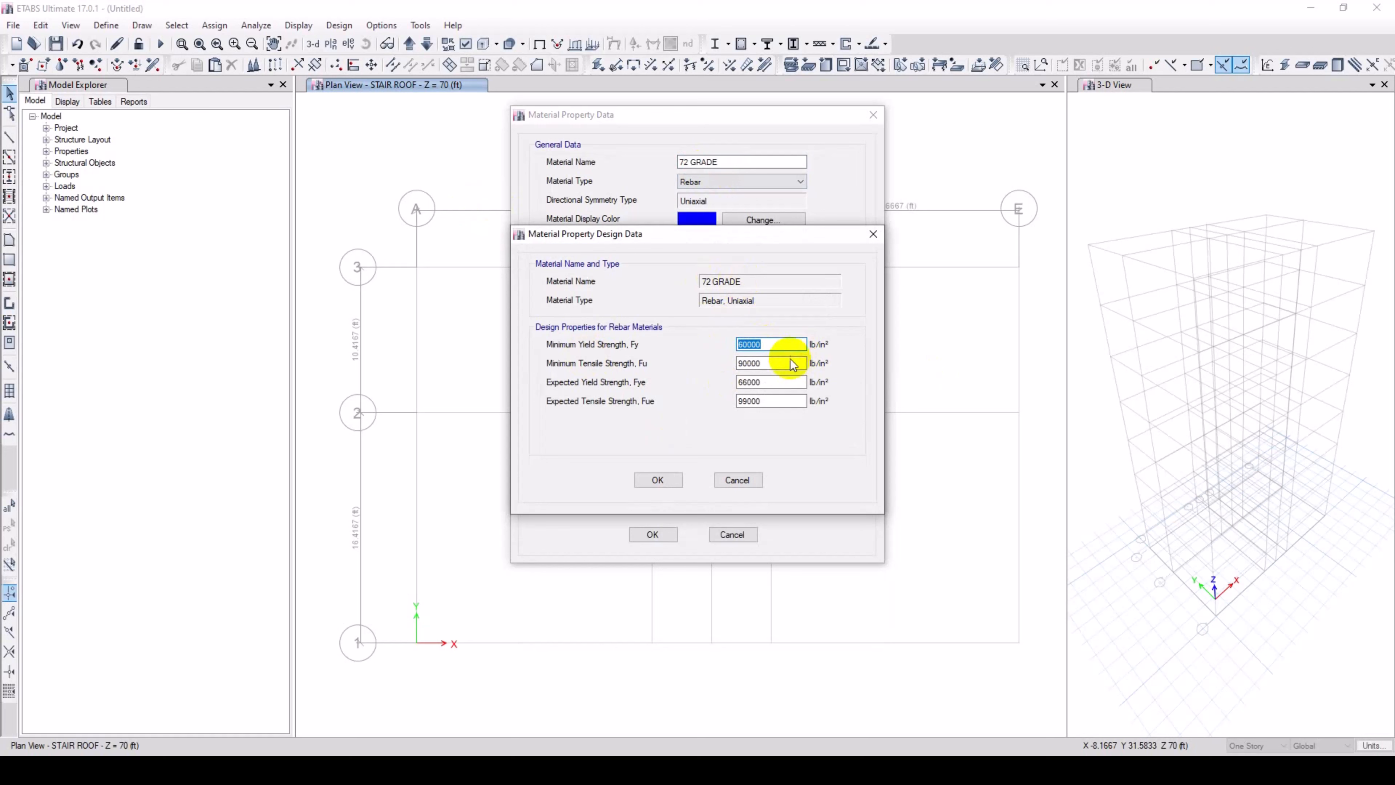
left_click_drag(787, 363, 626, 361)
left_click_drag(772, 381, 733, 410)
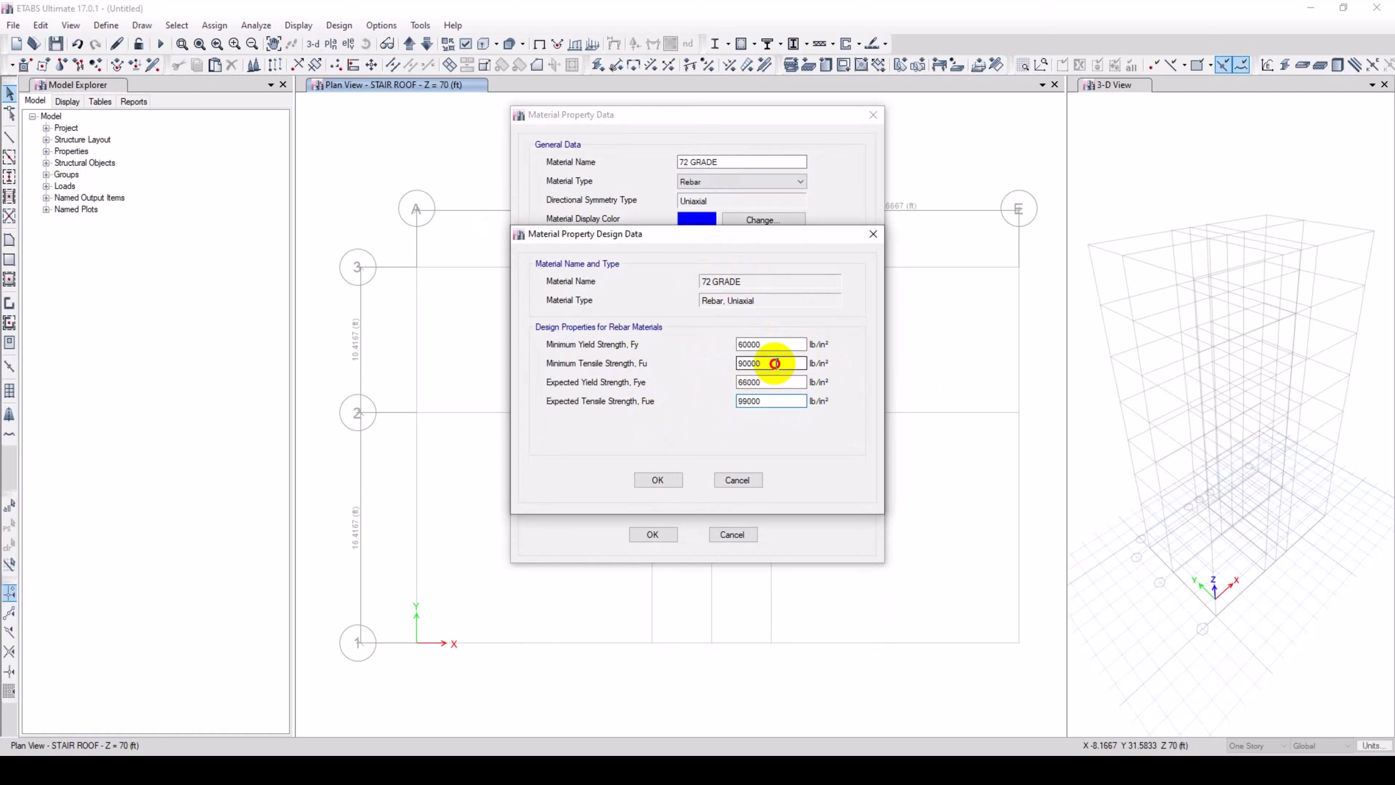
left_click_drag(785, 345, 601, 358)
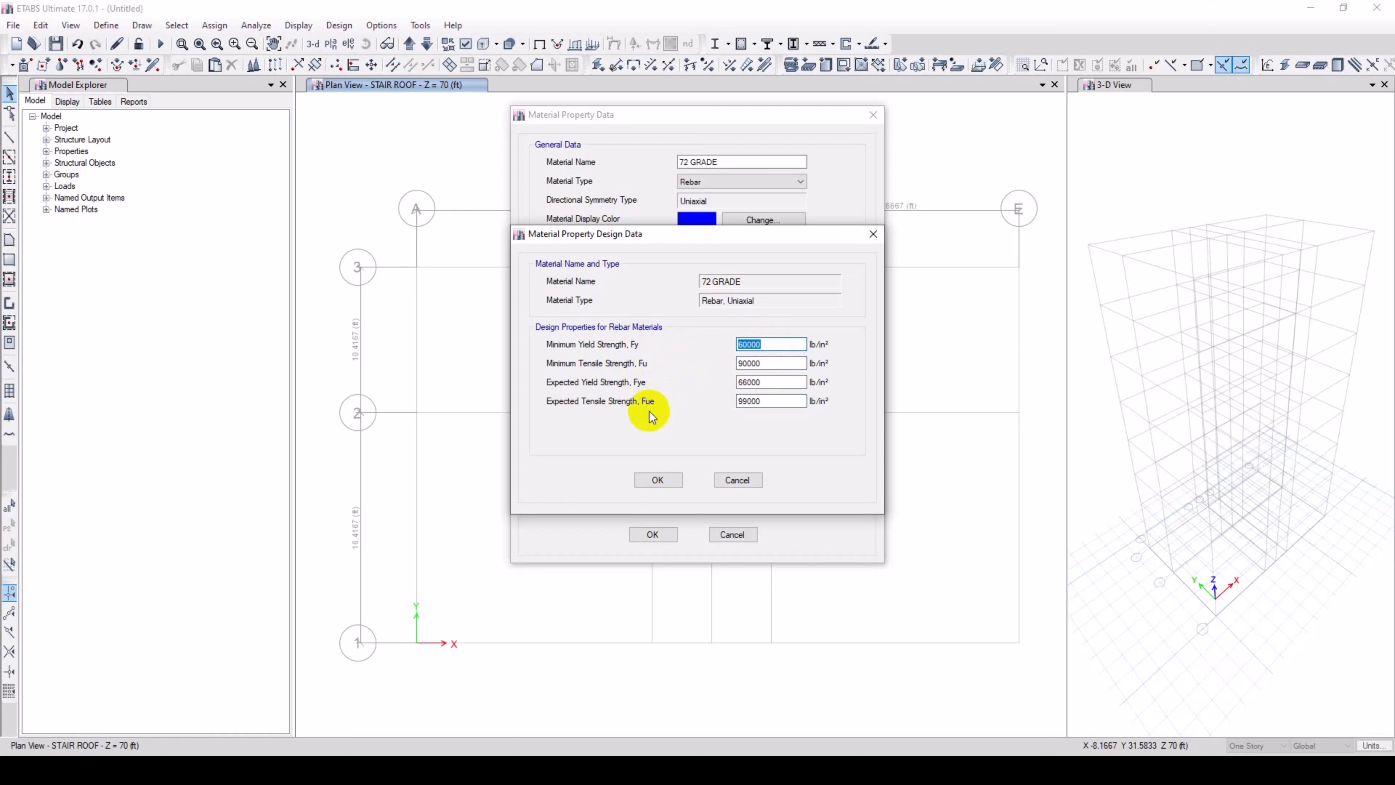
left_click(774, 343)
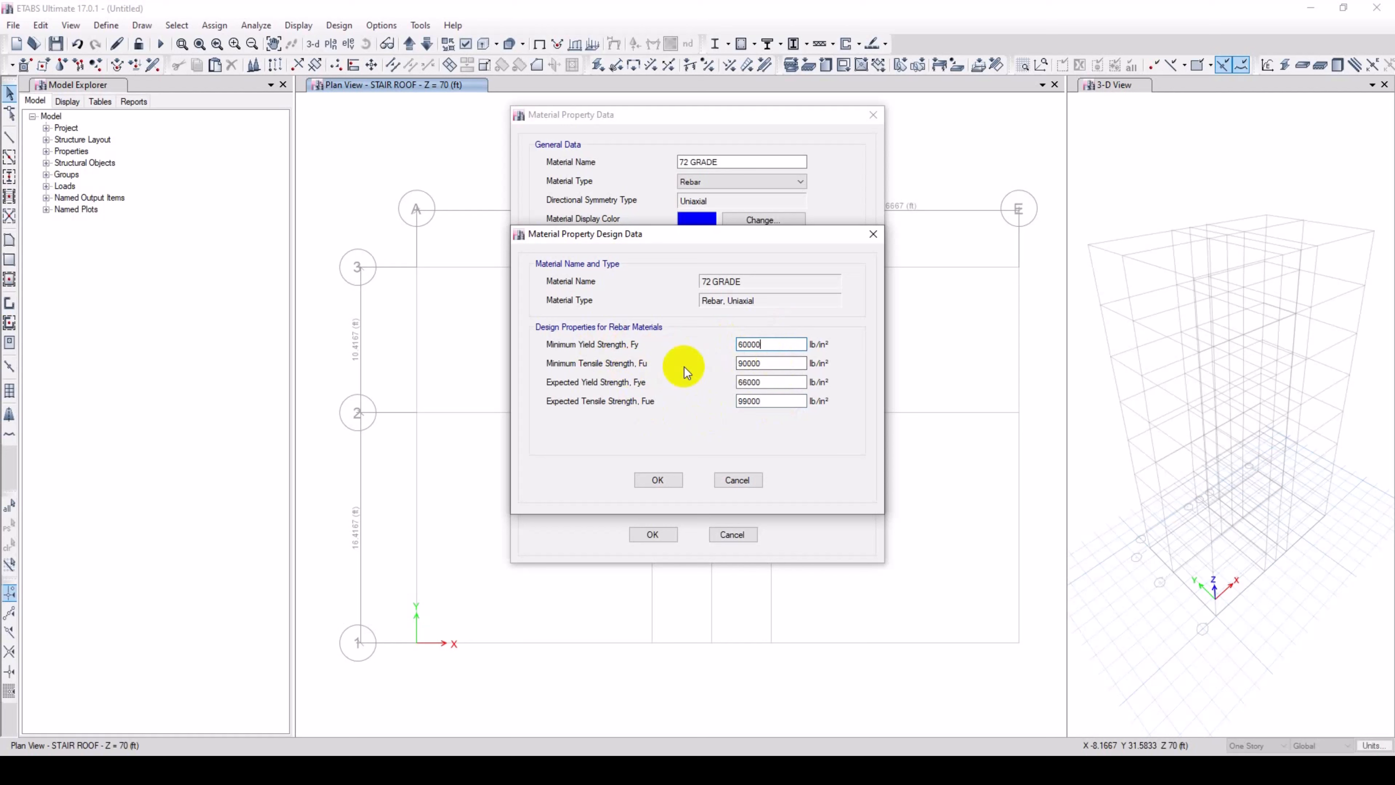
double_click(756, 364)
left_click(758, 345)
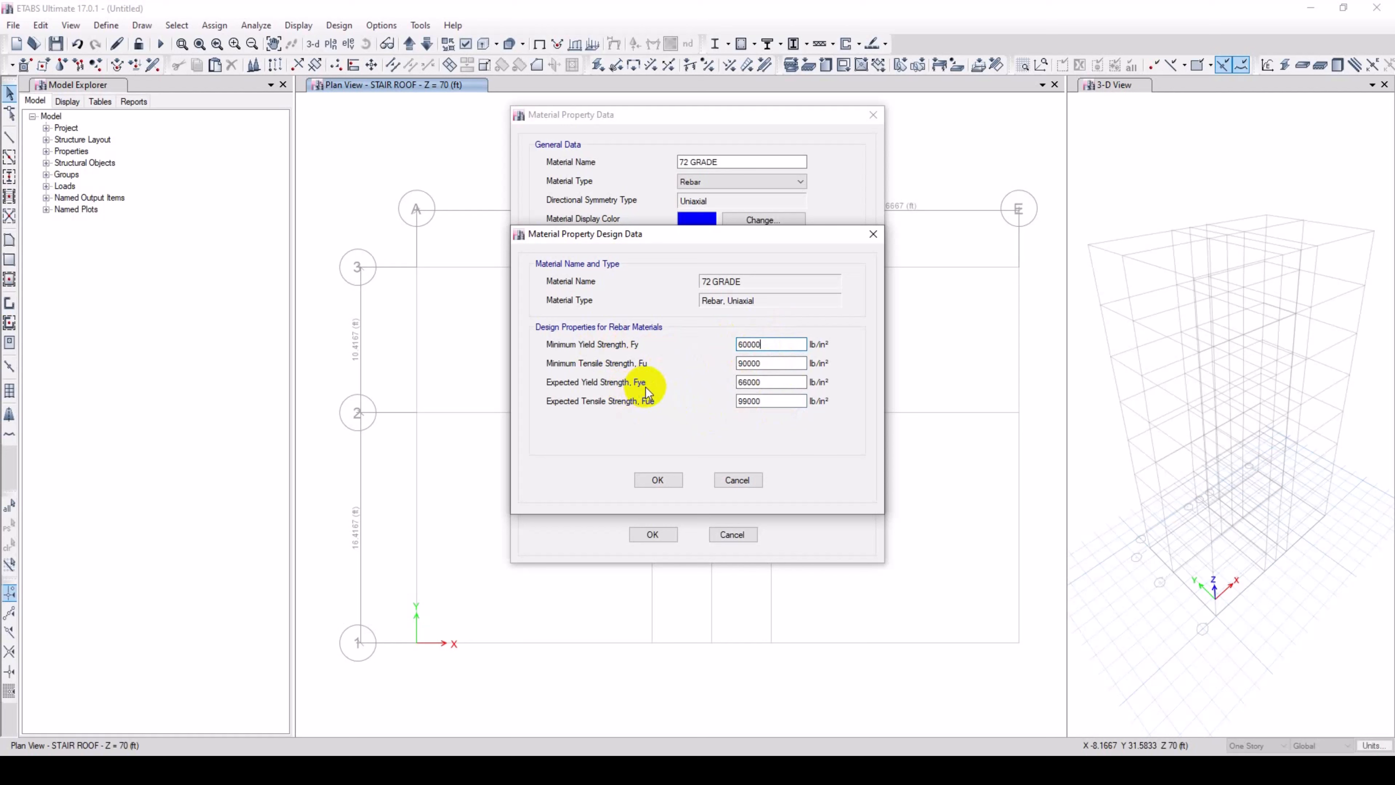
double_click(778, 383)
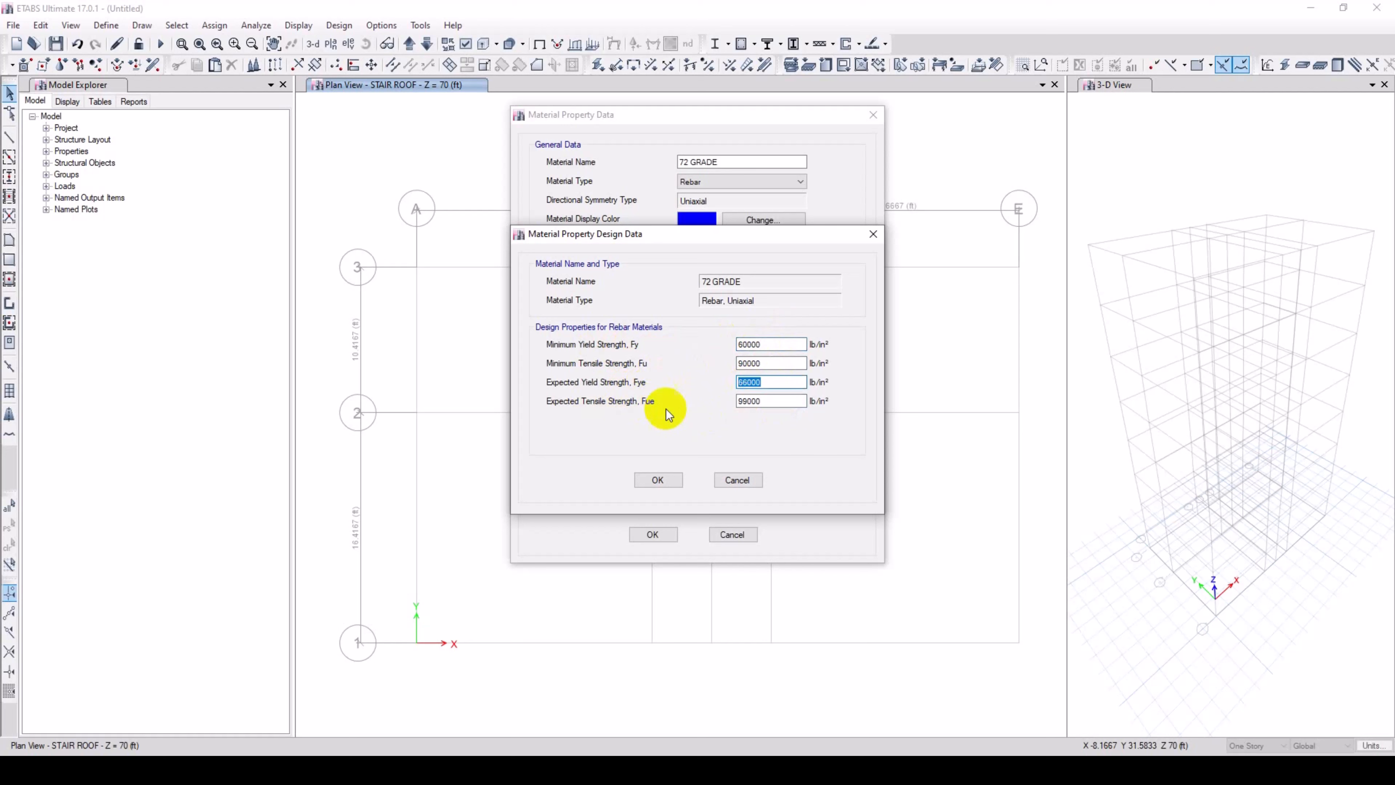
left_click(777, 401)
left_click_drag(777, 401, 676, 410)
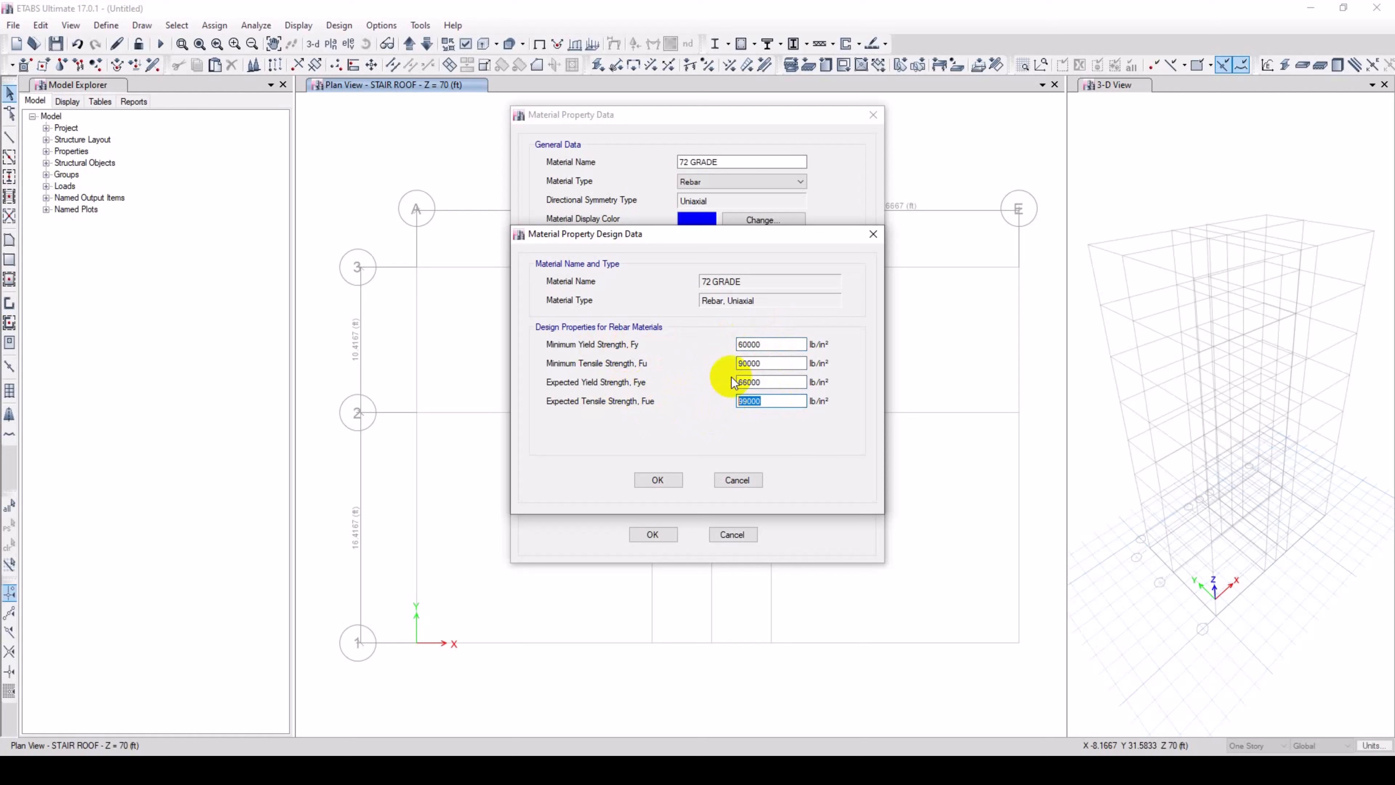
Switch to File Explorer and browse to the CONSULATANCY folder on the DESIGN (G:) drive.
left_click(292, 768)
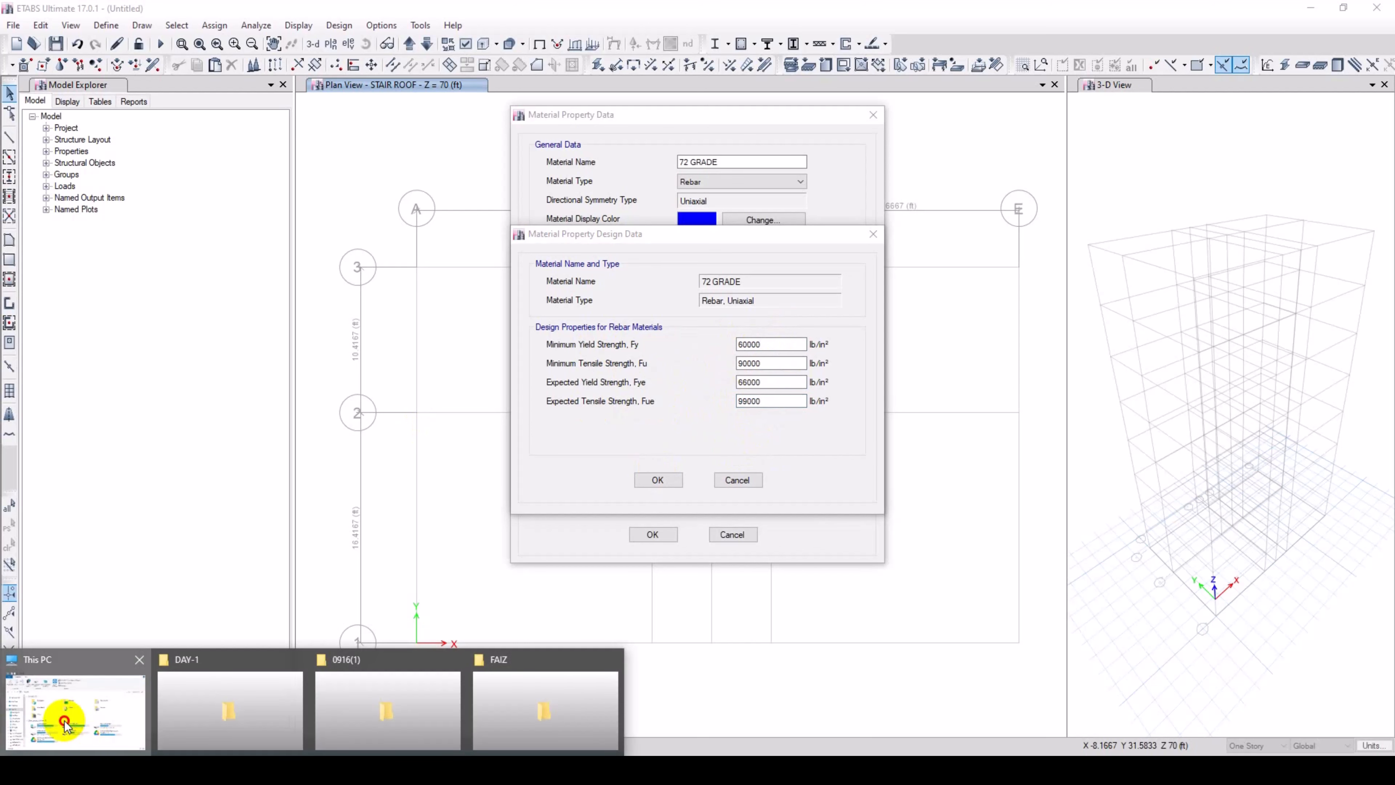
left_click(53, 710)
left_click(650, 607)
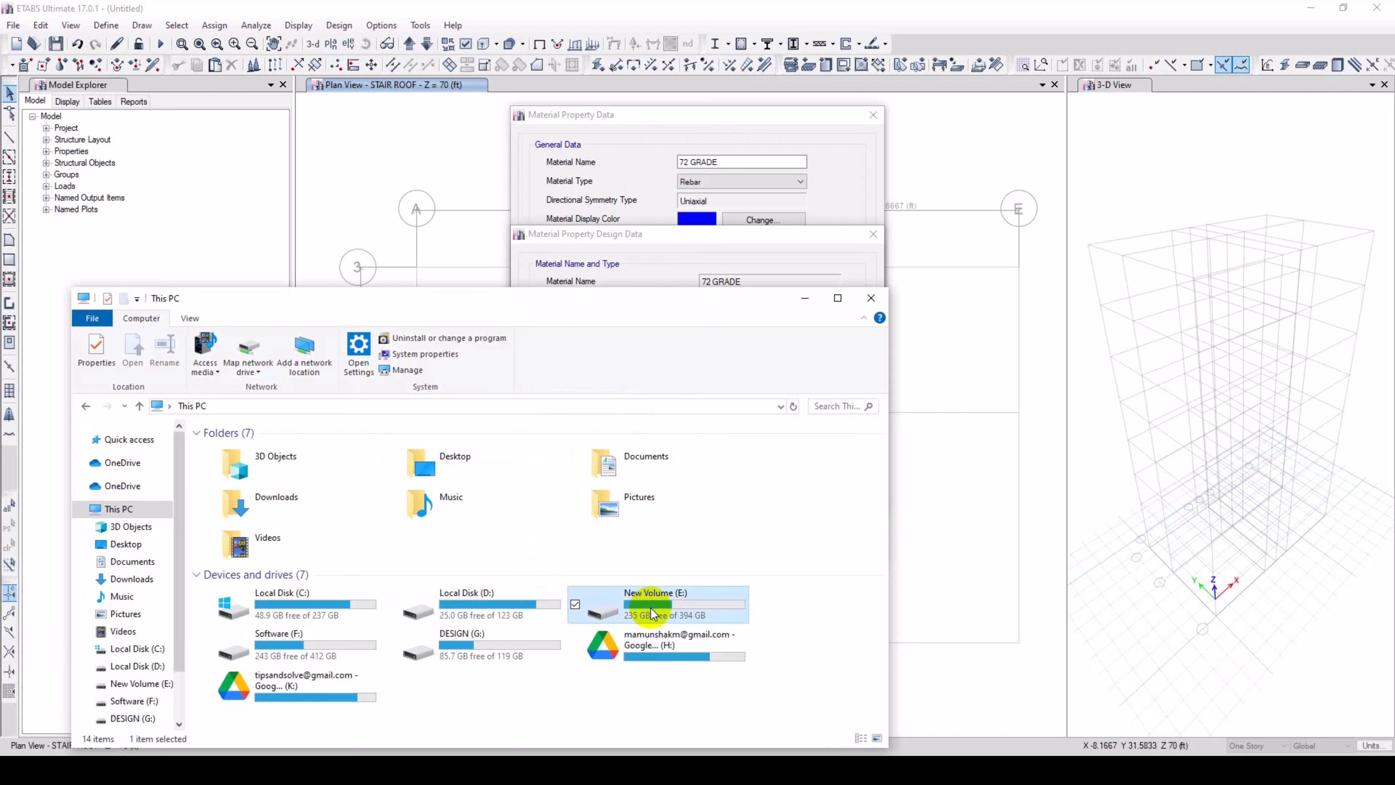
left_click(283, 649)
left_click(442, 650)
key("Return")
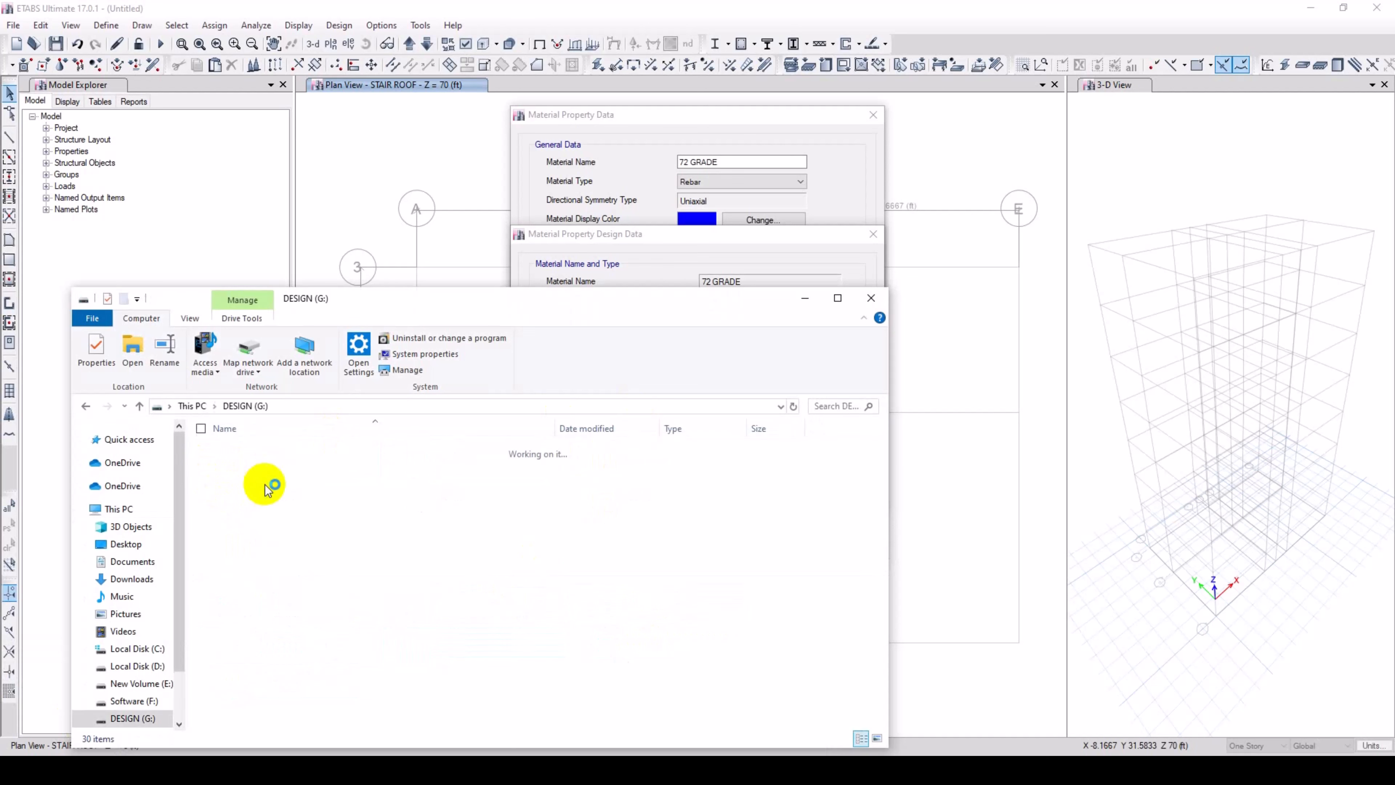
left_click(262, 512)
double_click(263, 511)
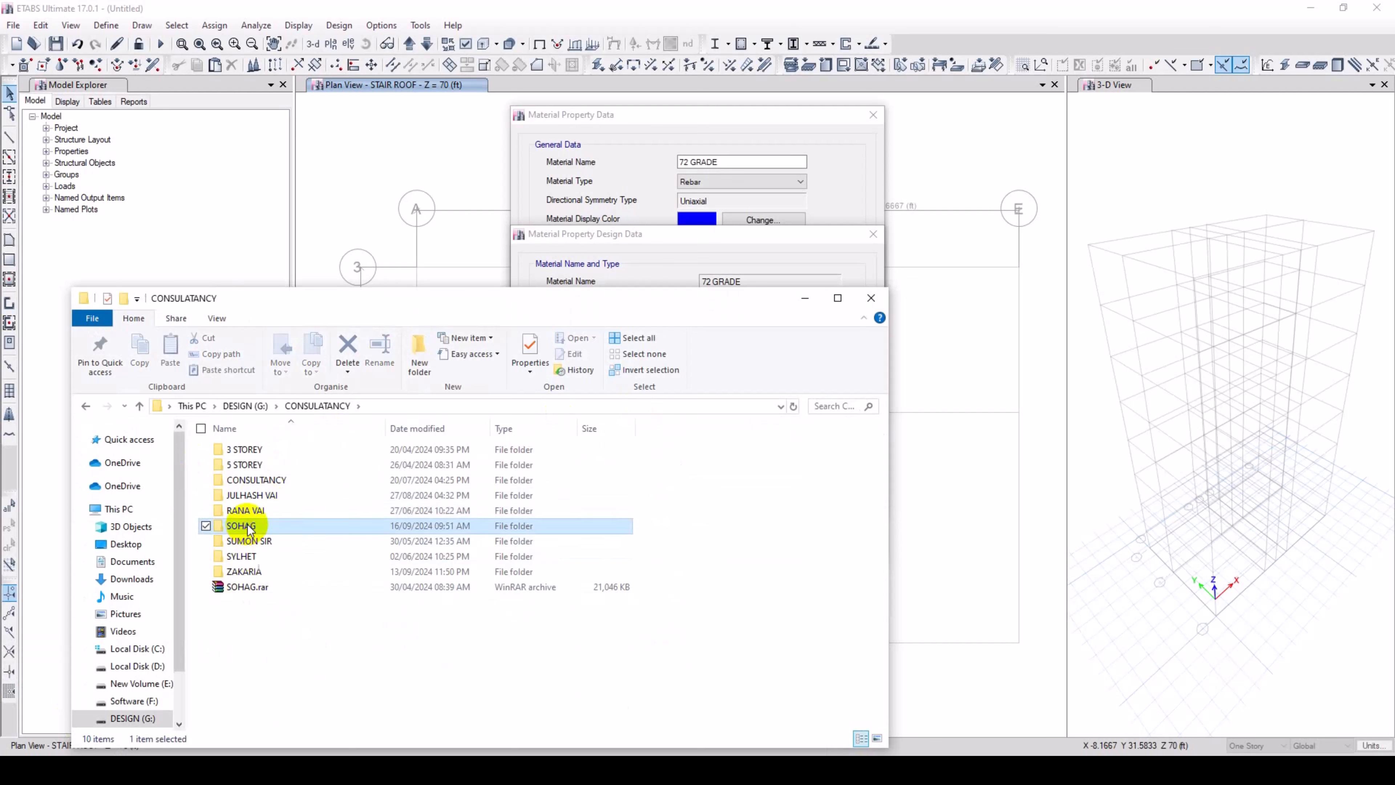
In the CONSULATANCY subfolder modified 16/09/2024, open the 00.SADMC Excel workbook from Master_Excel_File and minimize File Explorer.
double_click(274, 523)
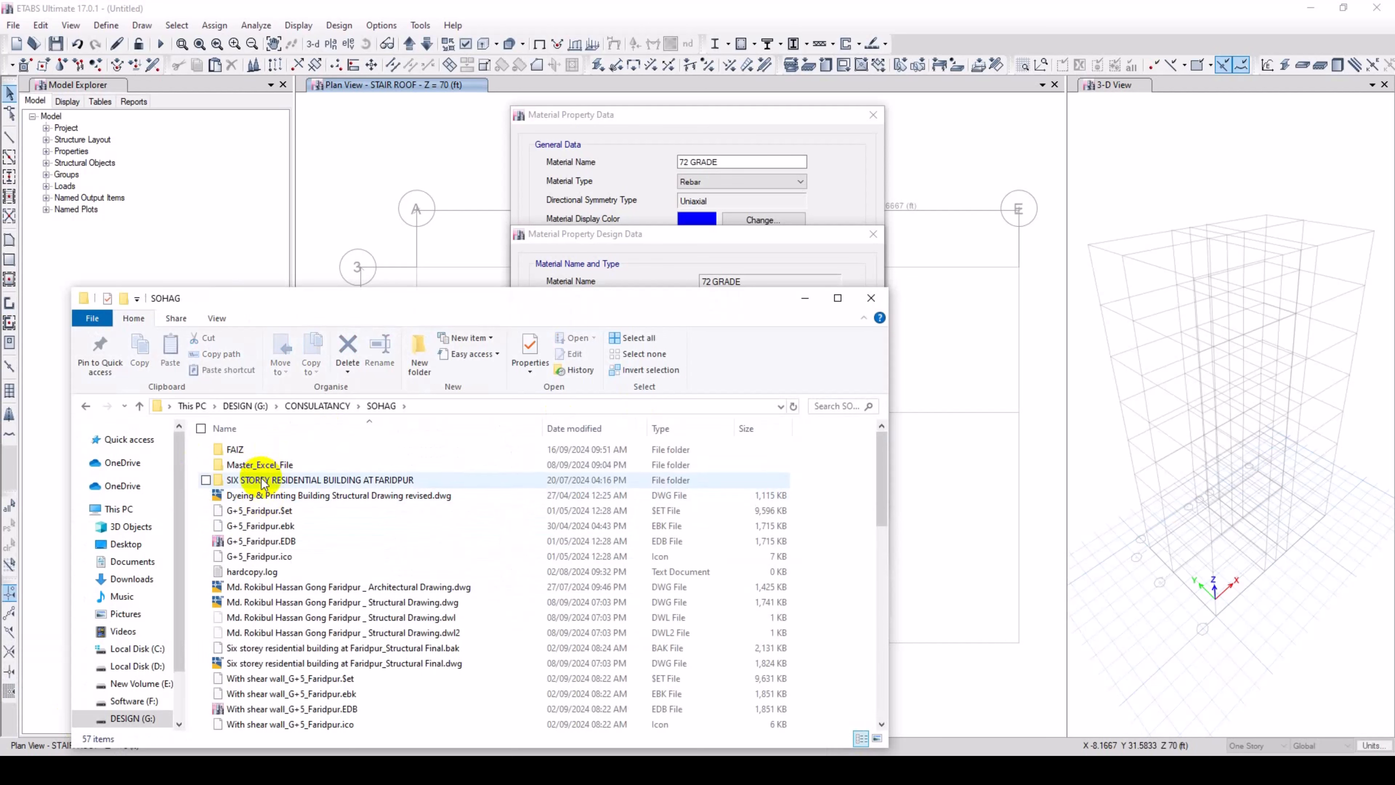
left_click(261, 464)
double_click(261, 464)
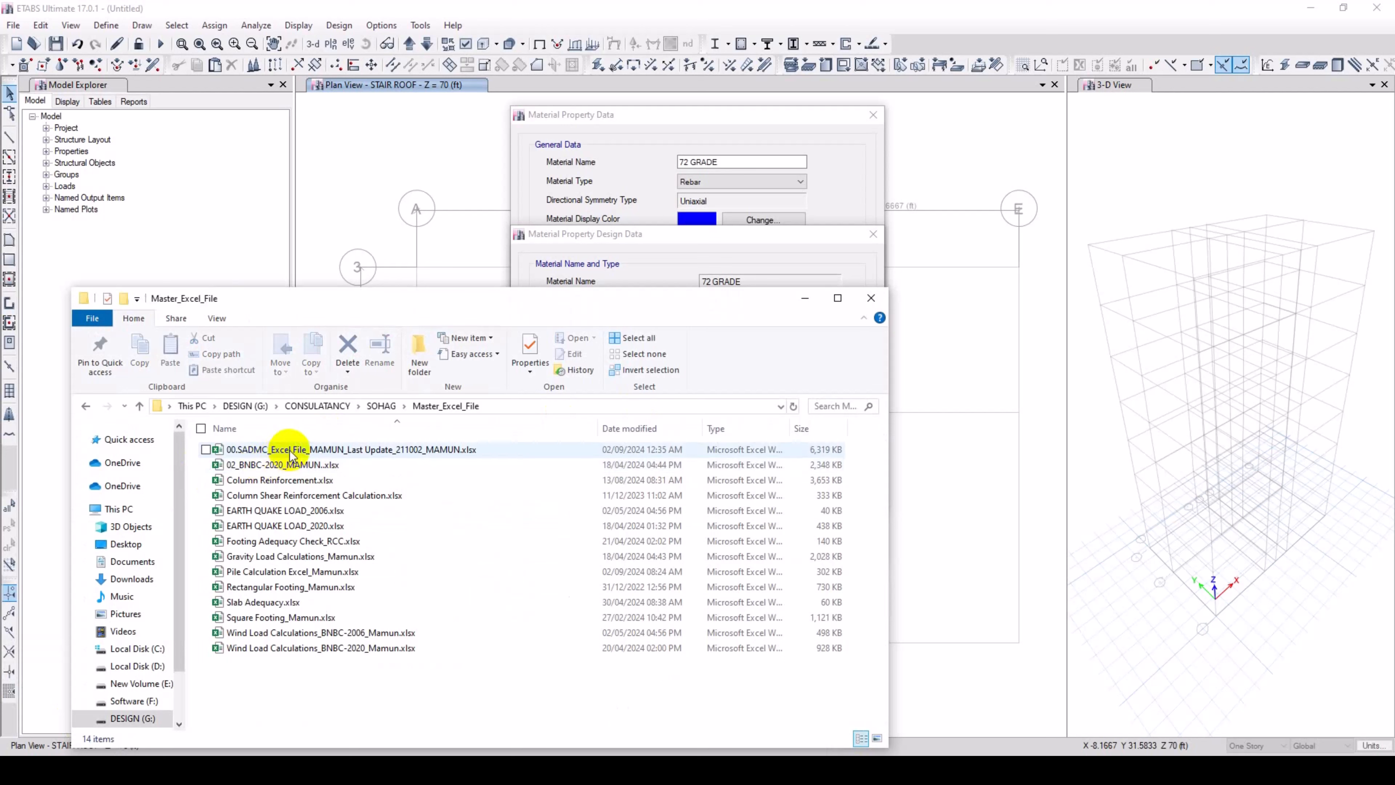
left_click(294, 451)
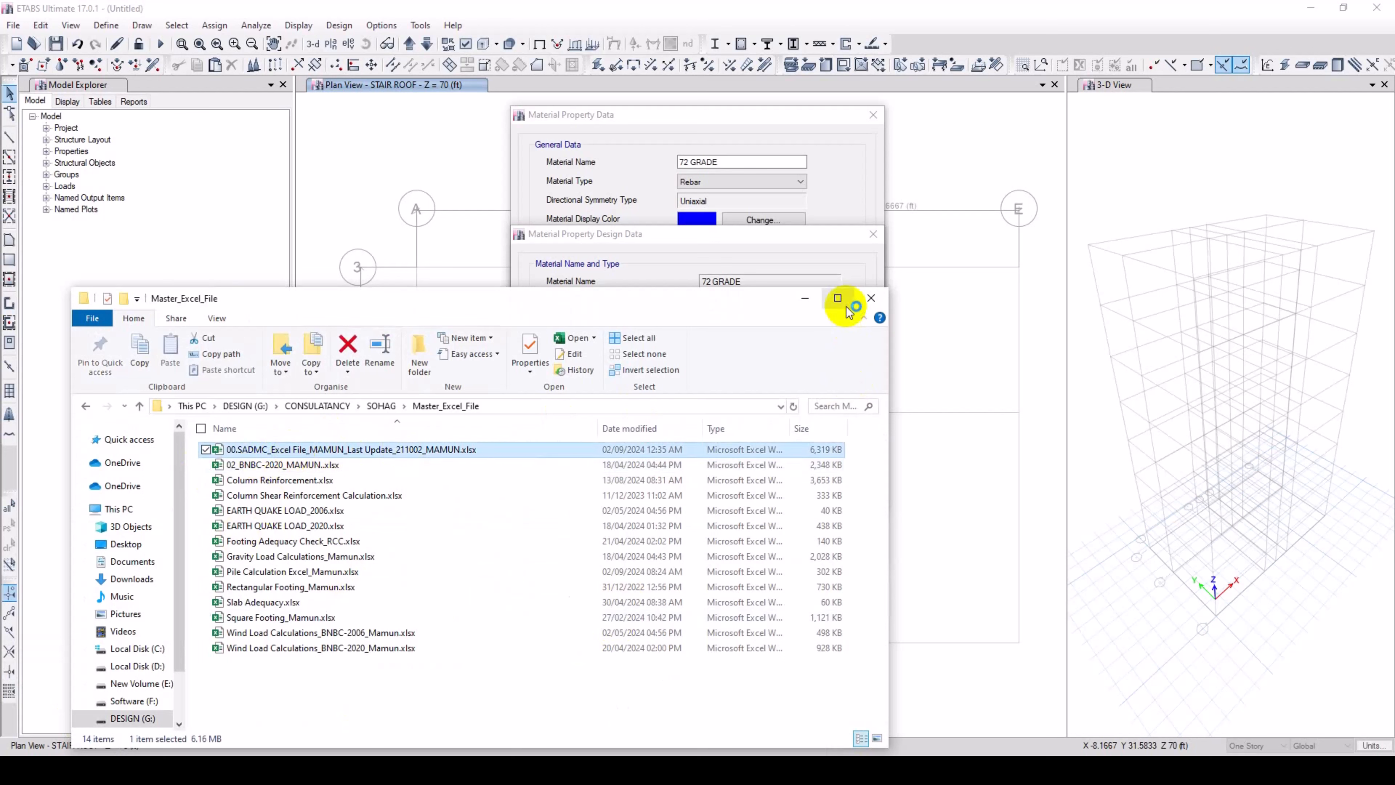
left_click(805, 301)
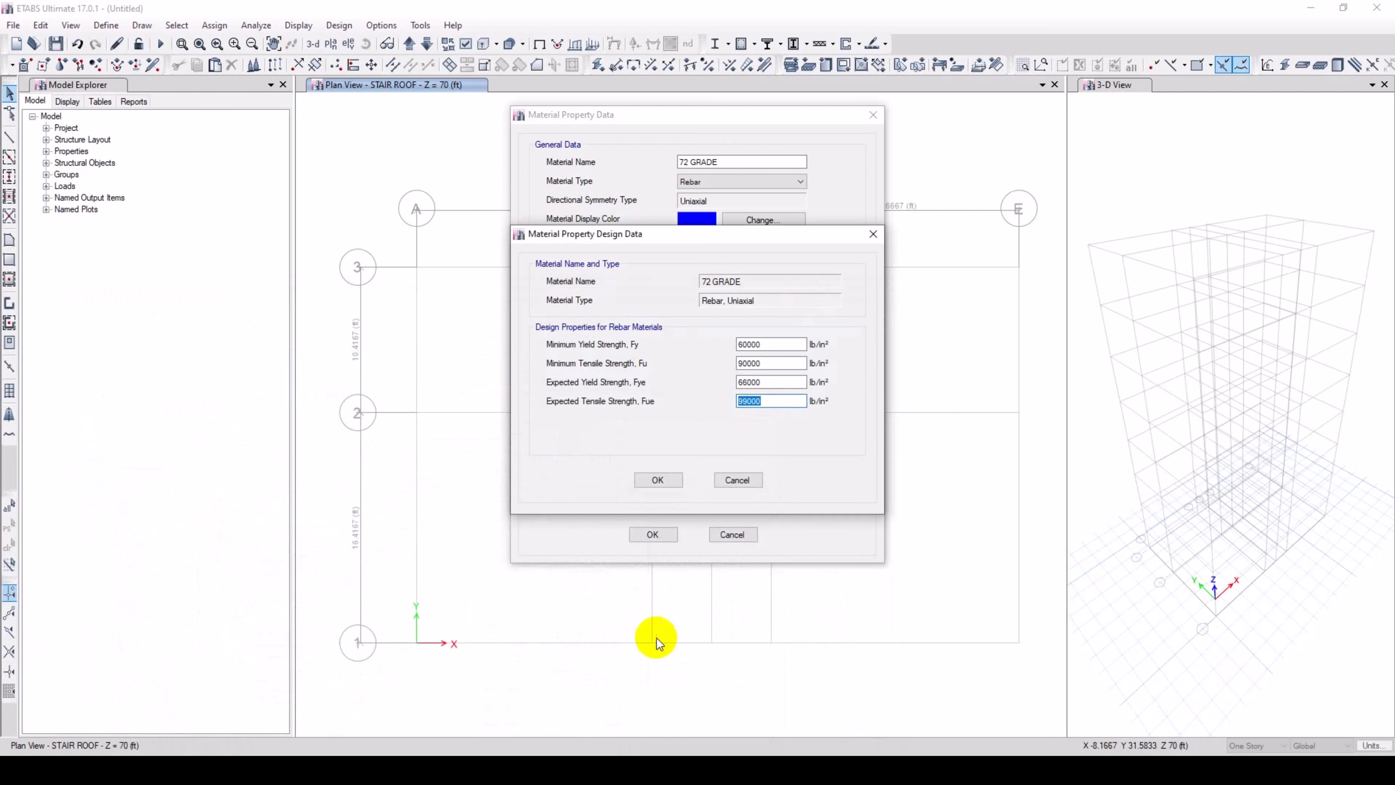
Switch to the Excel workbook and close Document Recovery, choosing to remove the recovered files.
mouse_move(441, 770)
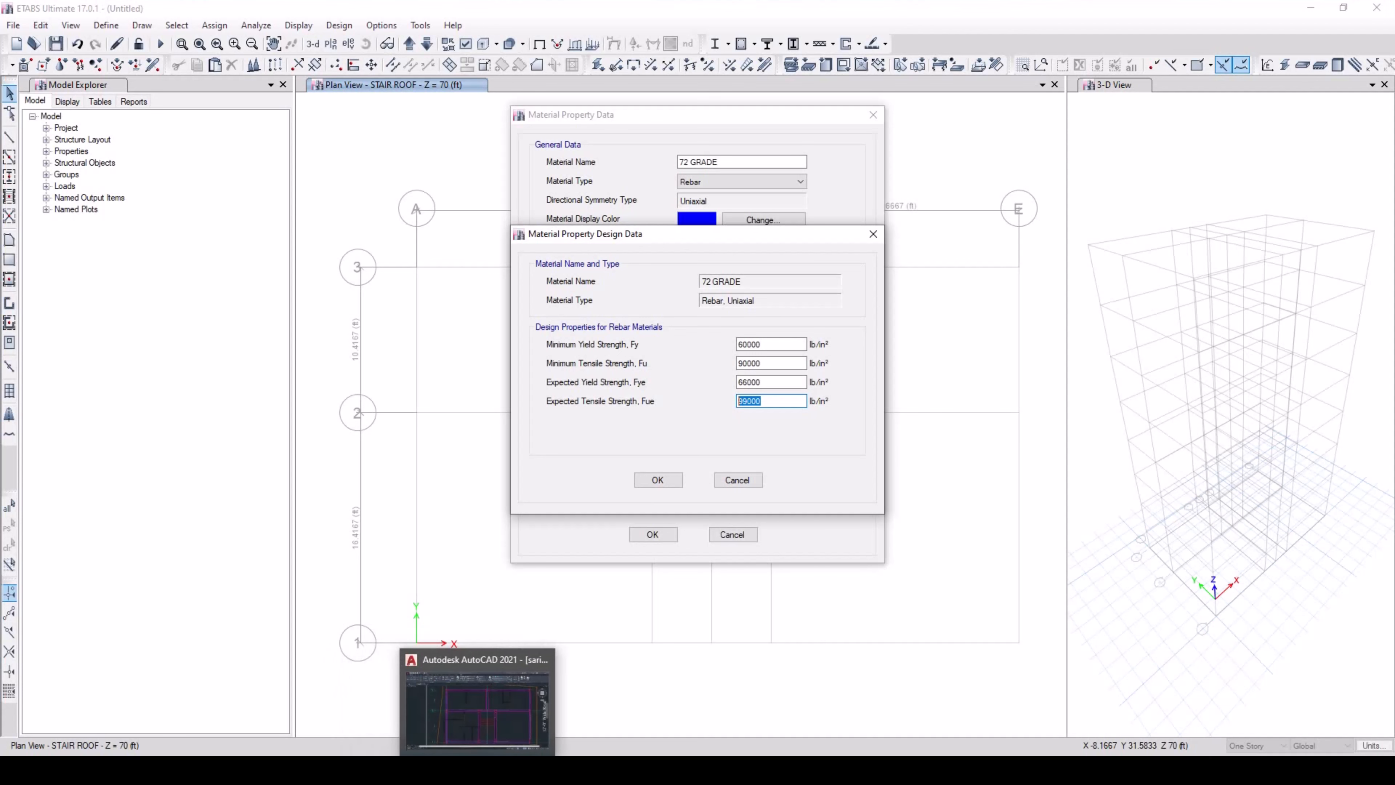
mouse_move(513, 769)
left_click(516, 706)
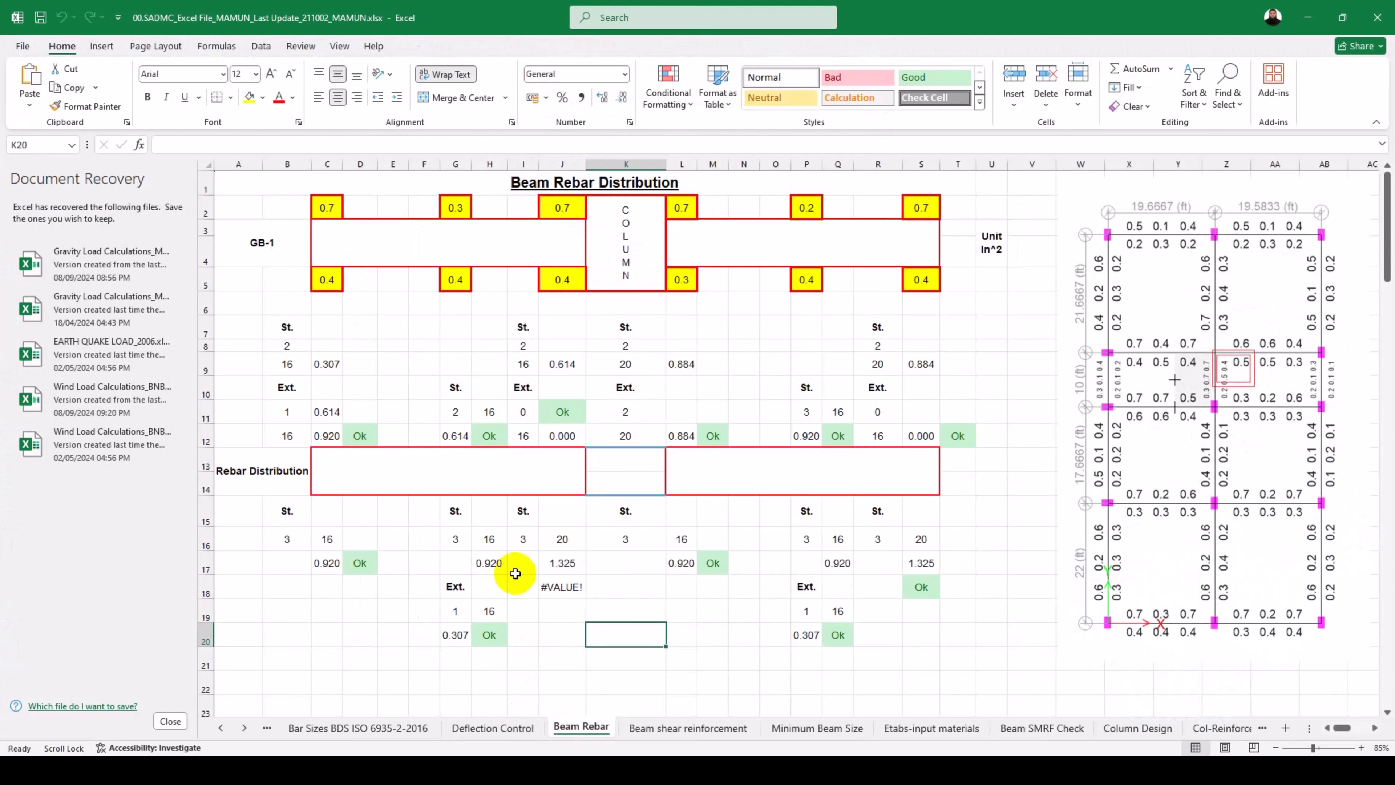
left_click(170, 721)
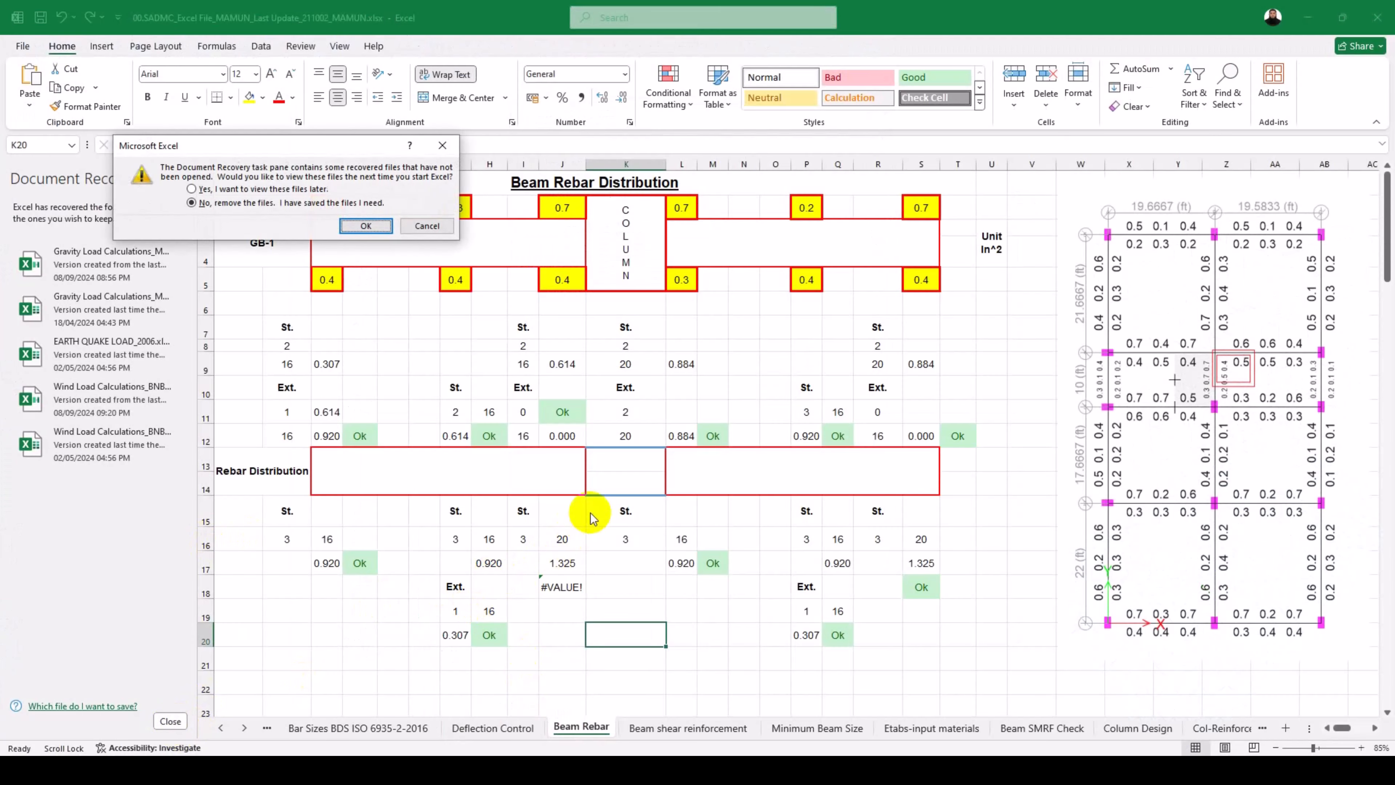
left_click(365, 225)
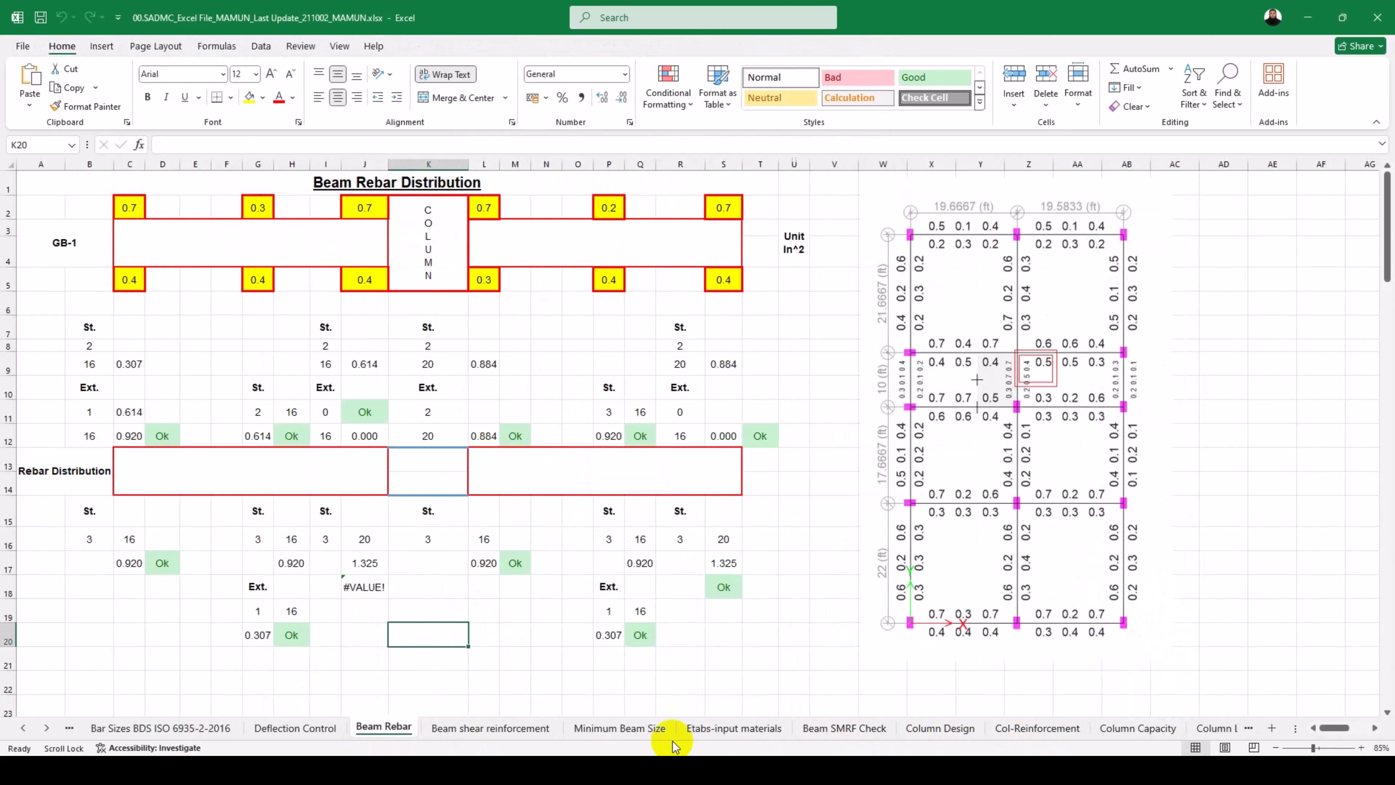
Find the rebar design properties table on the Etabs-input materials sheet.
left_click(145, 731)
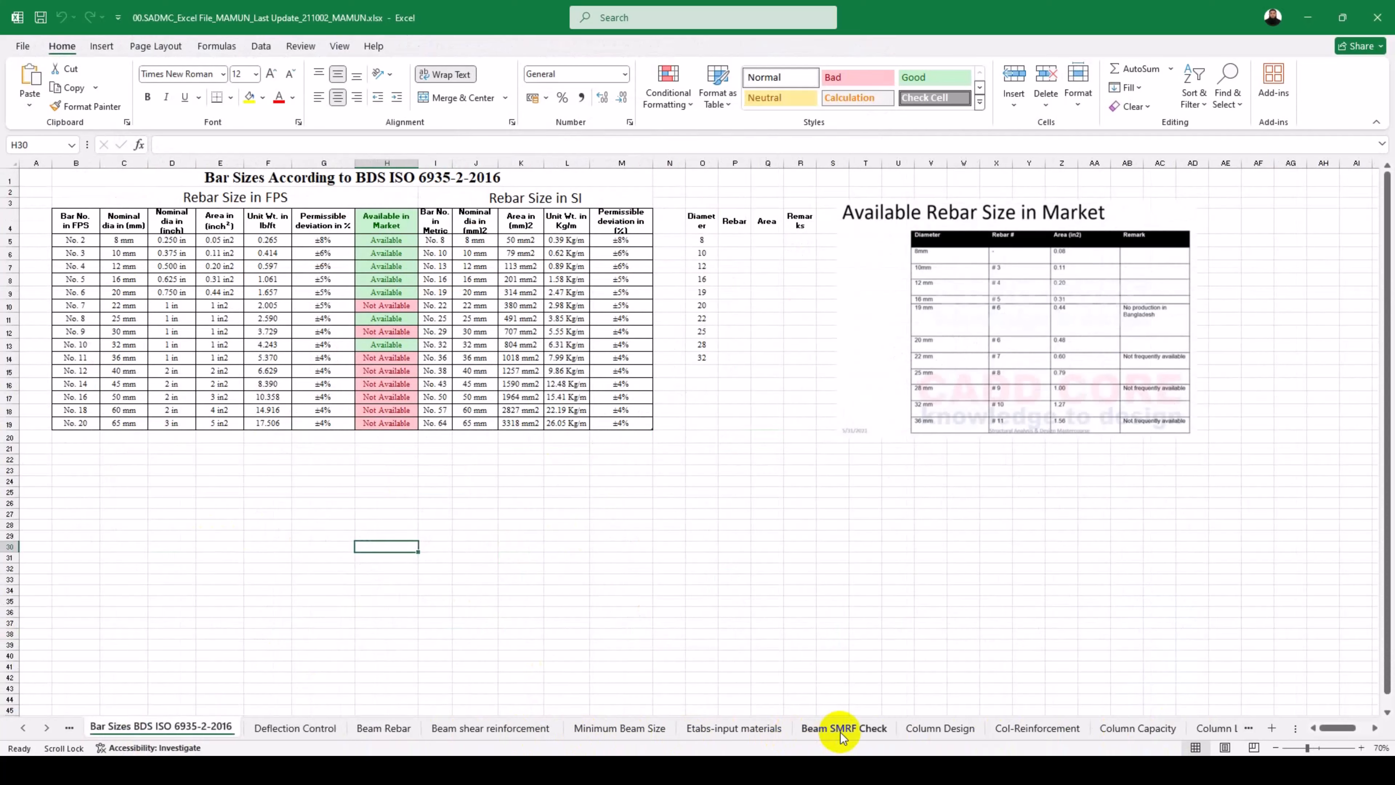
left_click(840, 729)
key("ctrl+Page_Up")
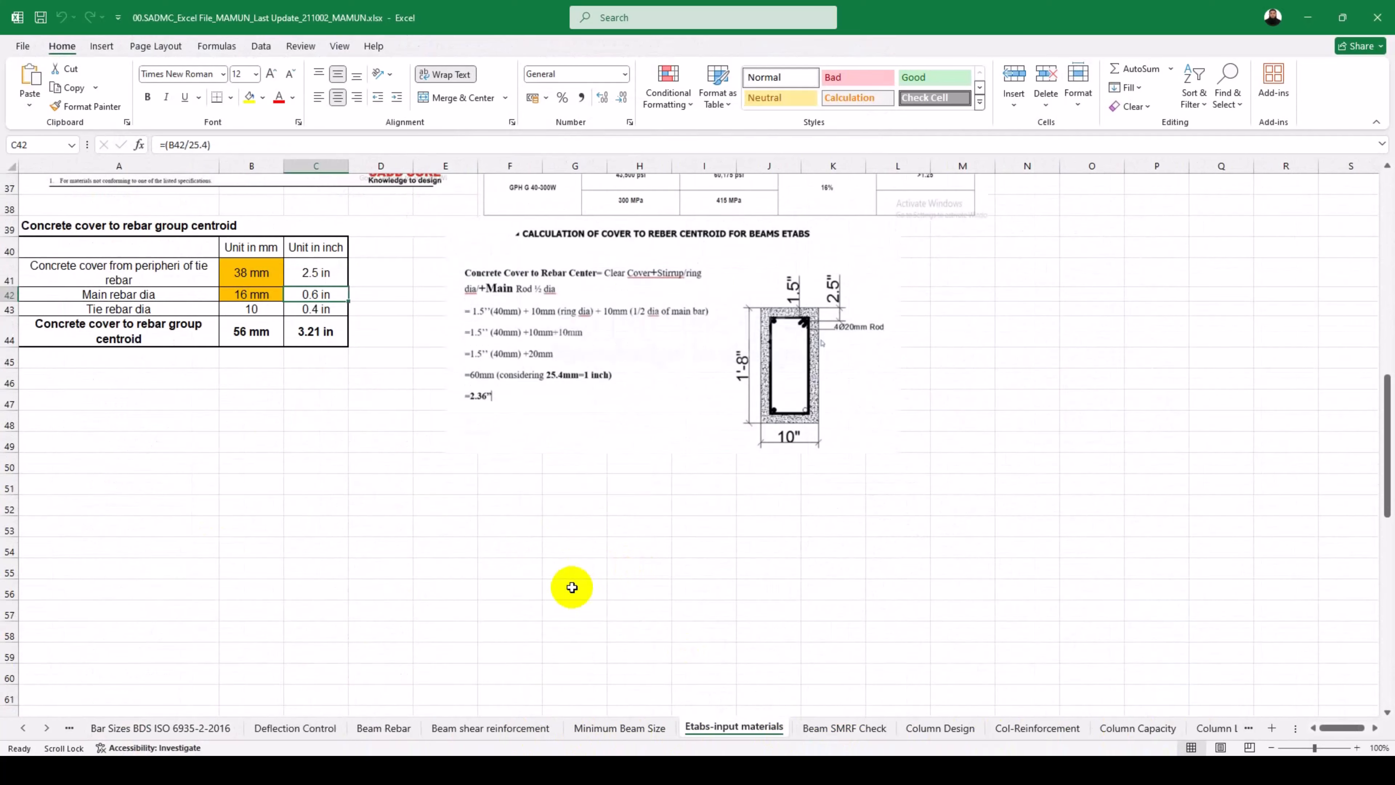
left_click(276, 486)
scroll(276, 484, "up", 3)
scroll(276, 484, "up", 1)
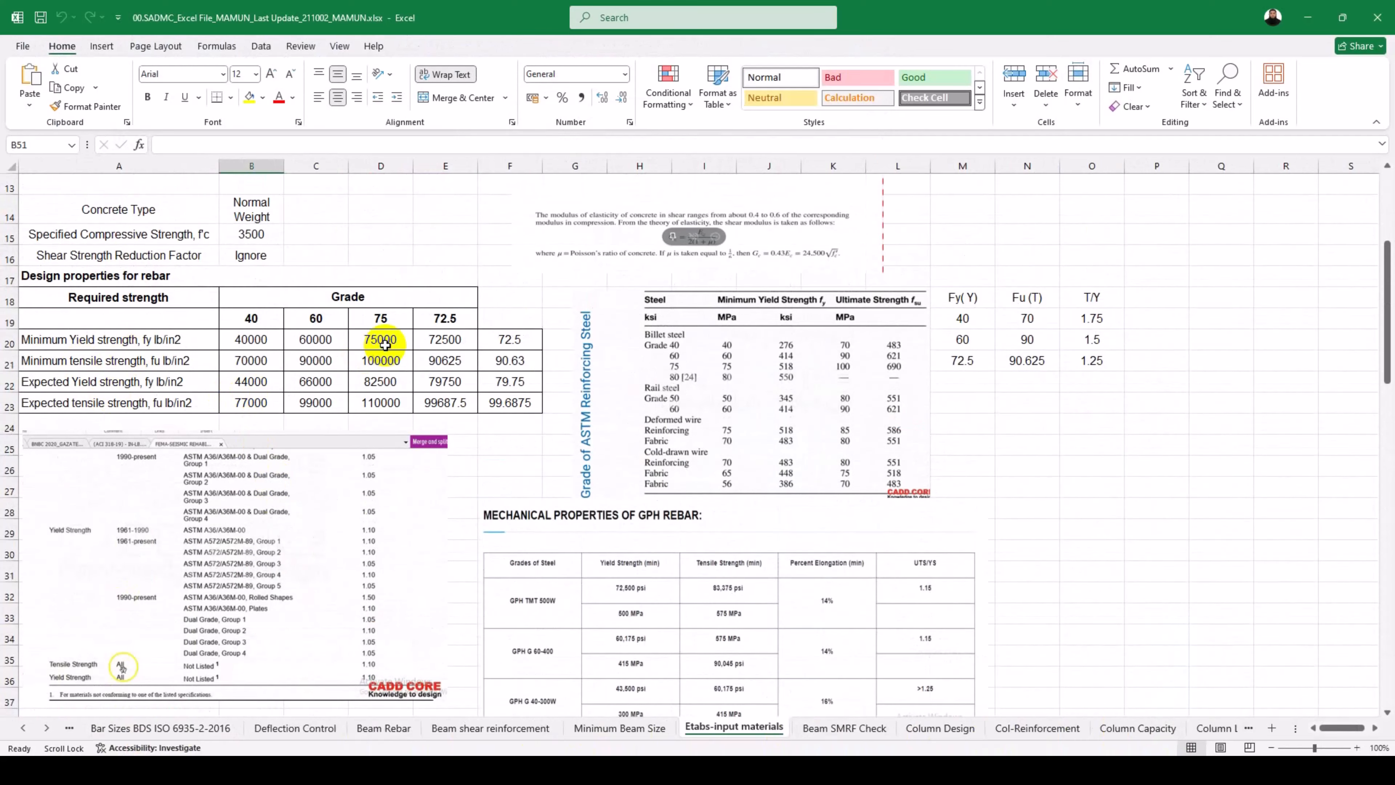
Examine the values and formulas for the grade 72.5 minimum and expected strengths, leaving the cells unedited.
left_click(317, 322)
left_click(452, 323)
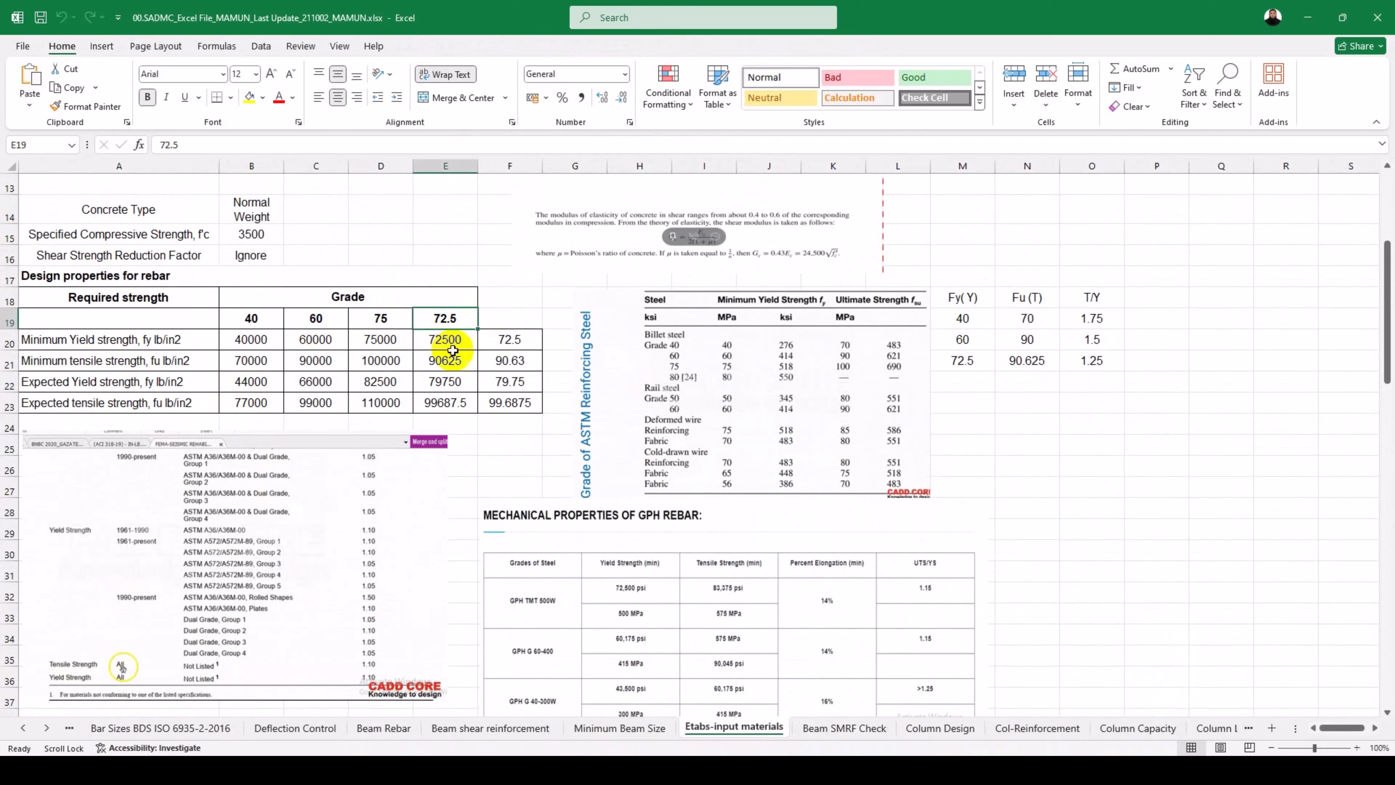
left_click(448, 361)
left_click(452, 336)
left_click(449, 320)
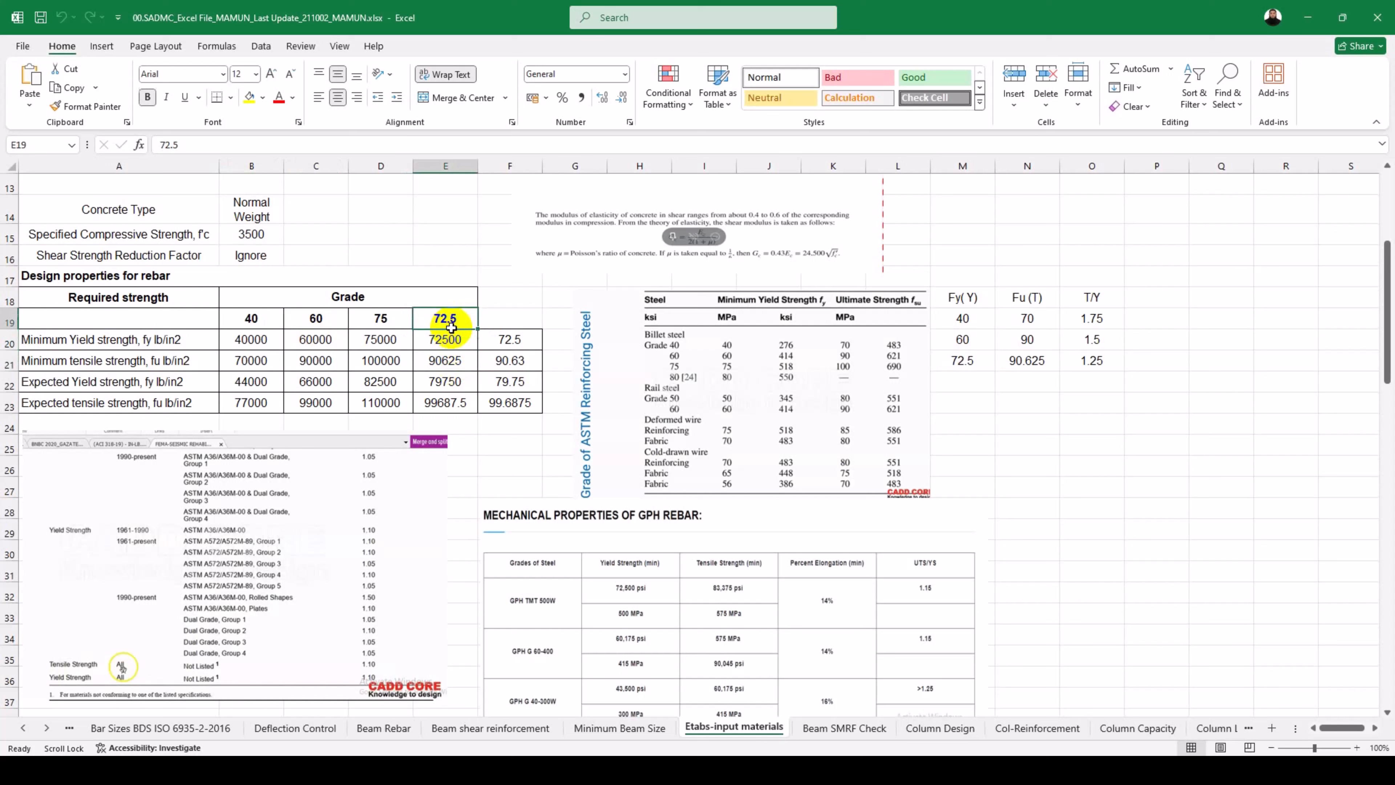
left_click(463, 341)
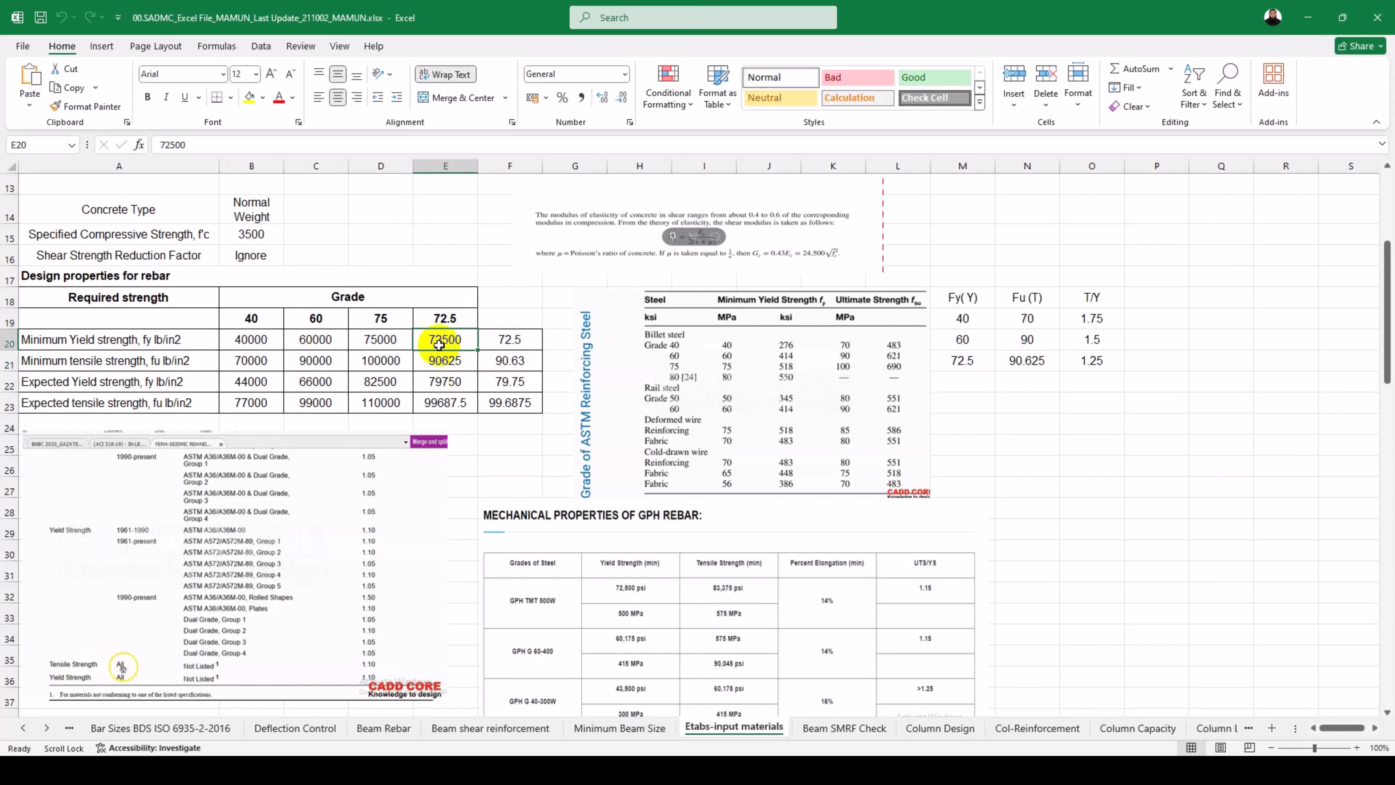
left_click(448, 360)
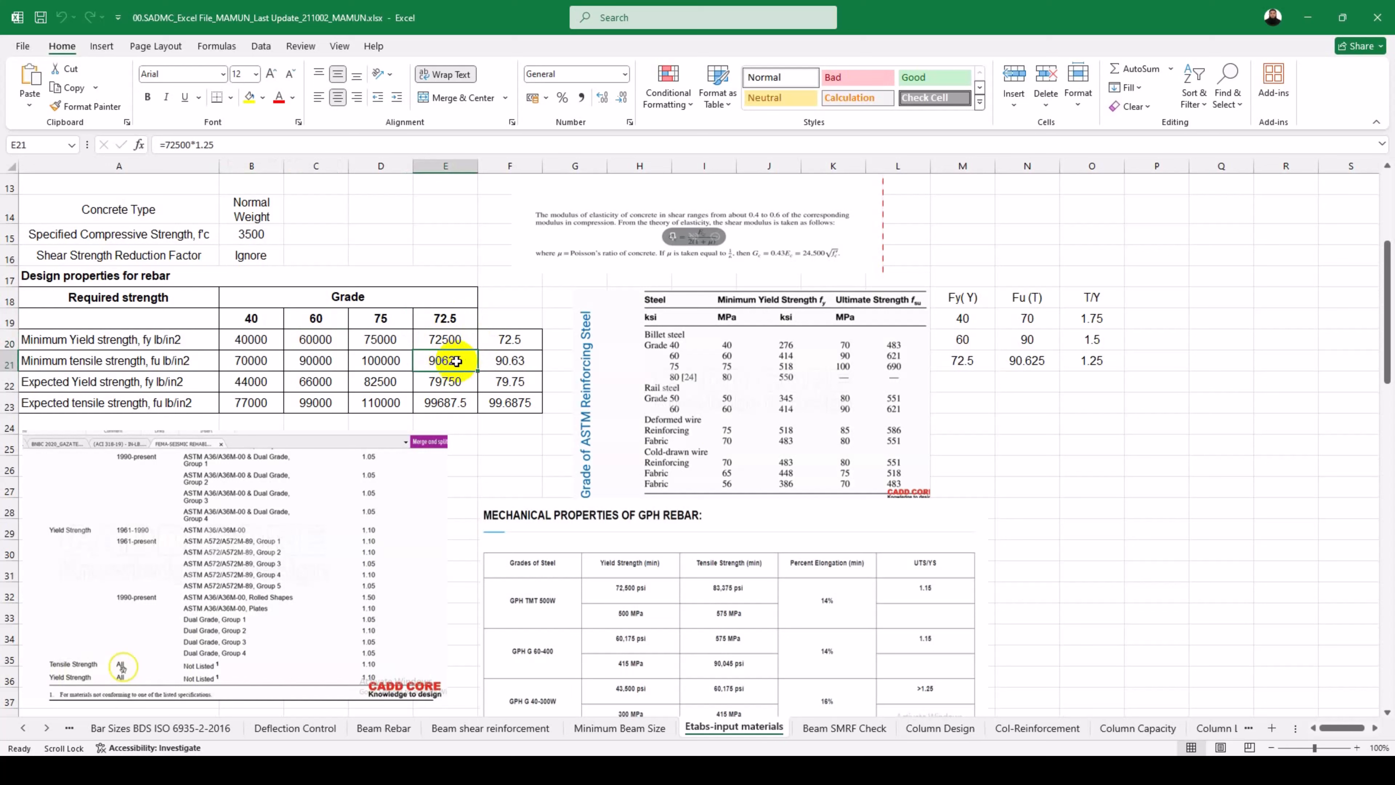
left_click(450, 341)
left_click(449, 378)
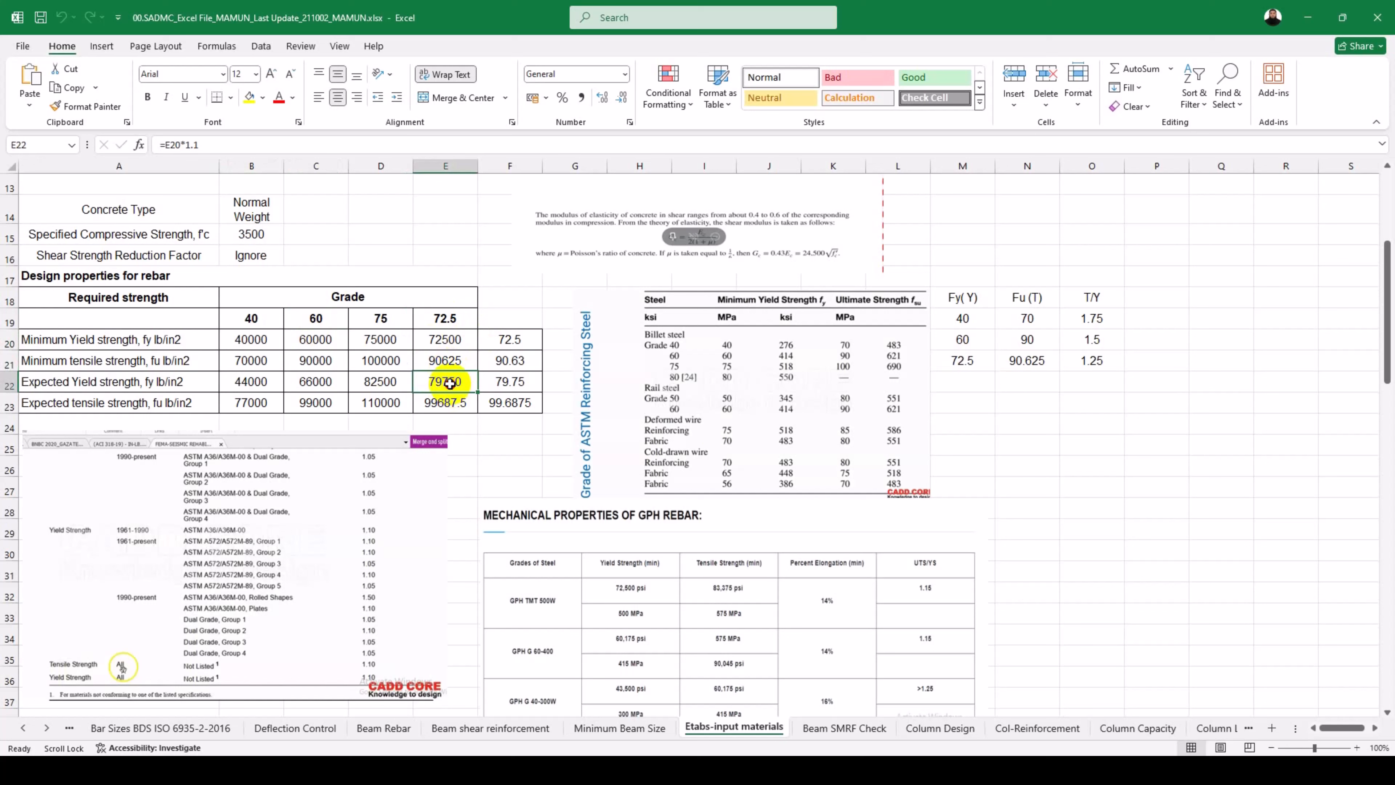
double_click(449, 383)
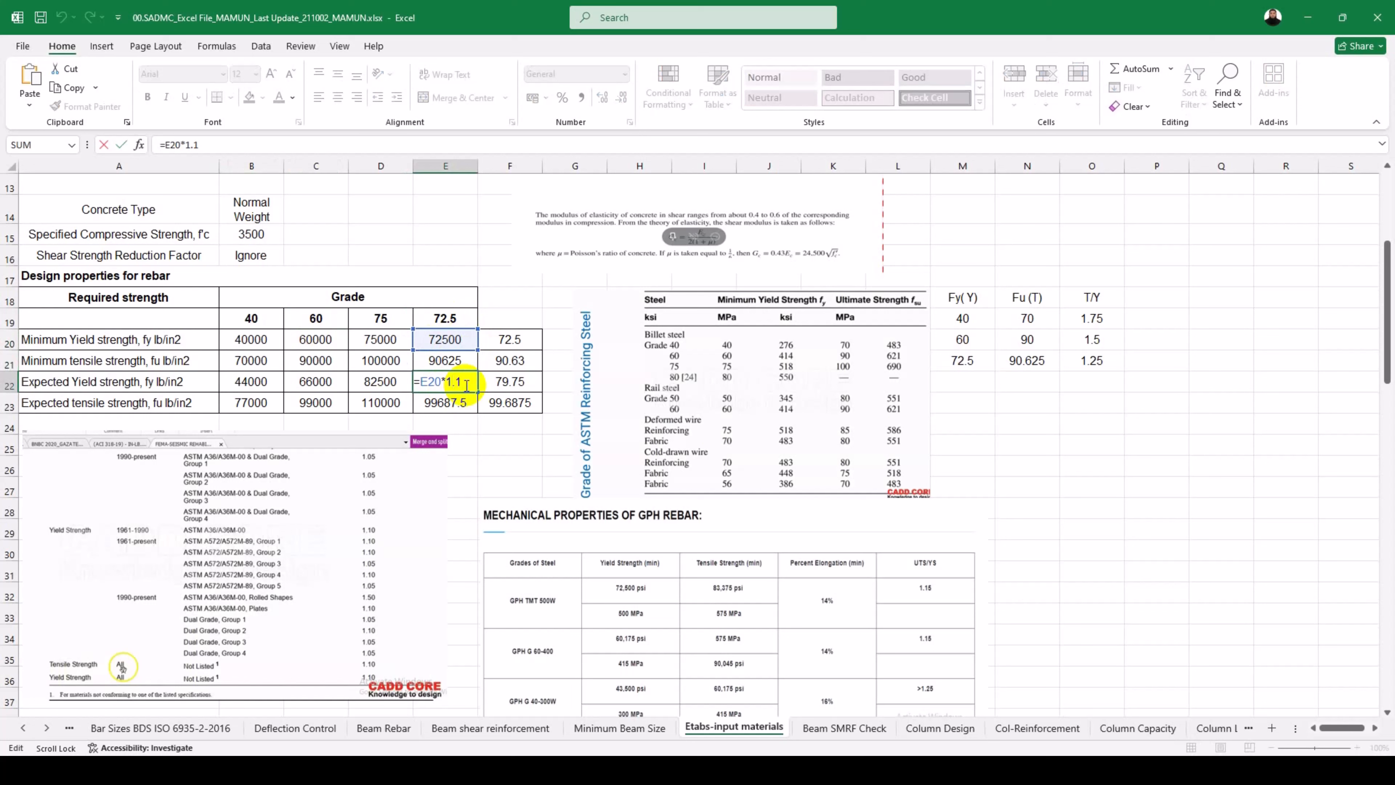
key("Escape")
left_click(461, 401)
double_click(462, 406)
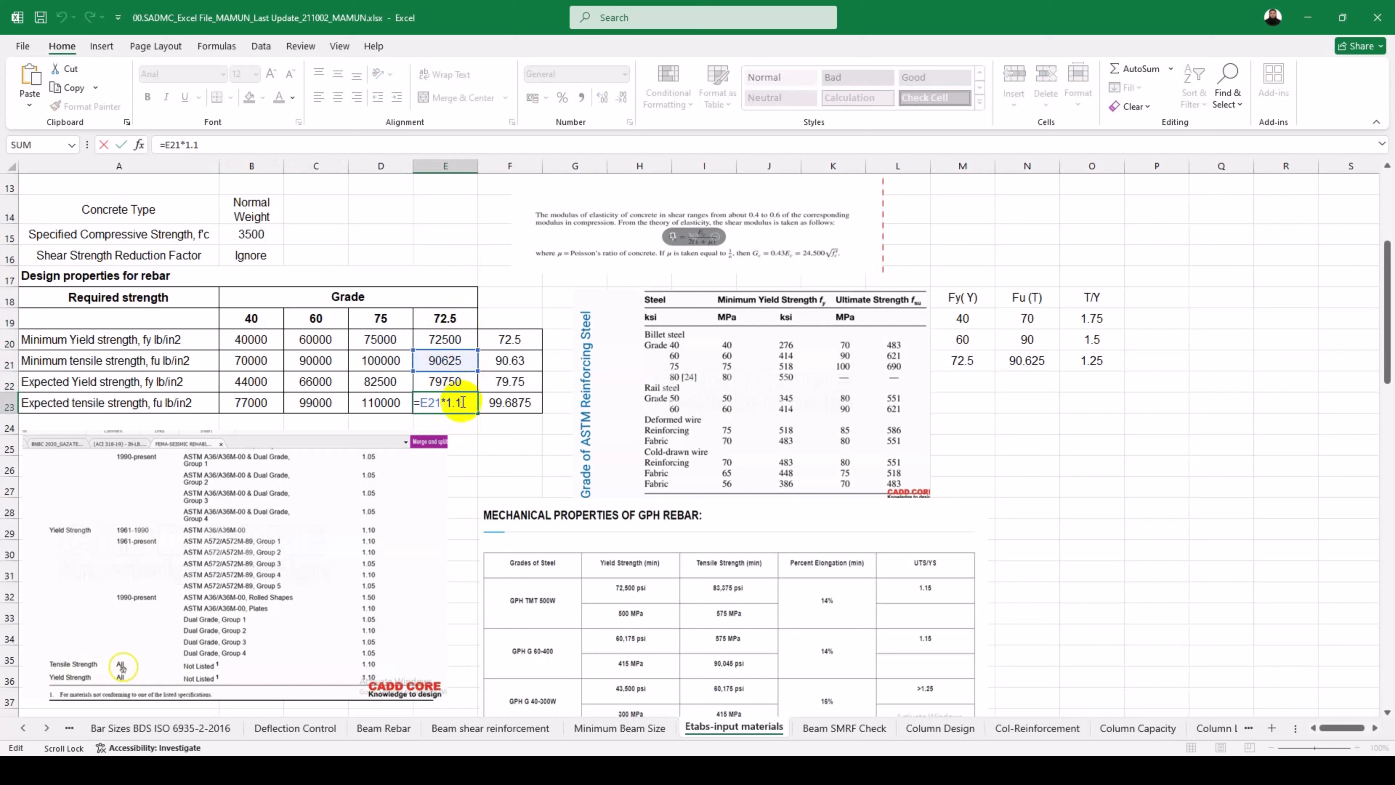
key("Escape")
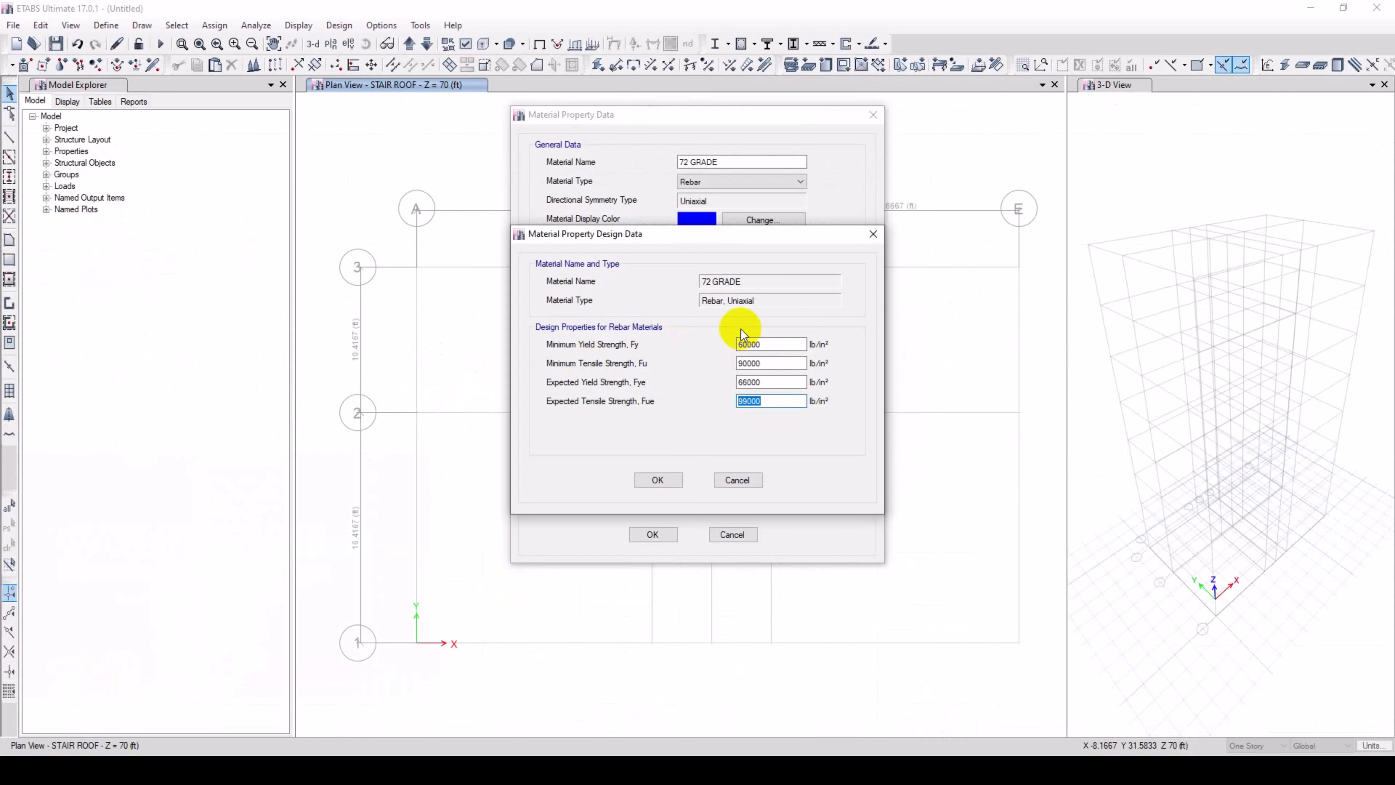
In ETABS, set the 72 GRADE rebar's minimum yield strength Fy to 72500 and minimum tensile strength Fu to 90625 lb/in², calculated as 72500*1.25.
left_click_drag(766, 344, 515, 355)
type("72500")
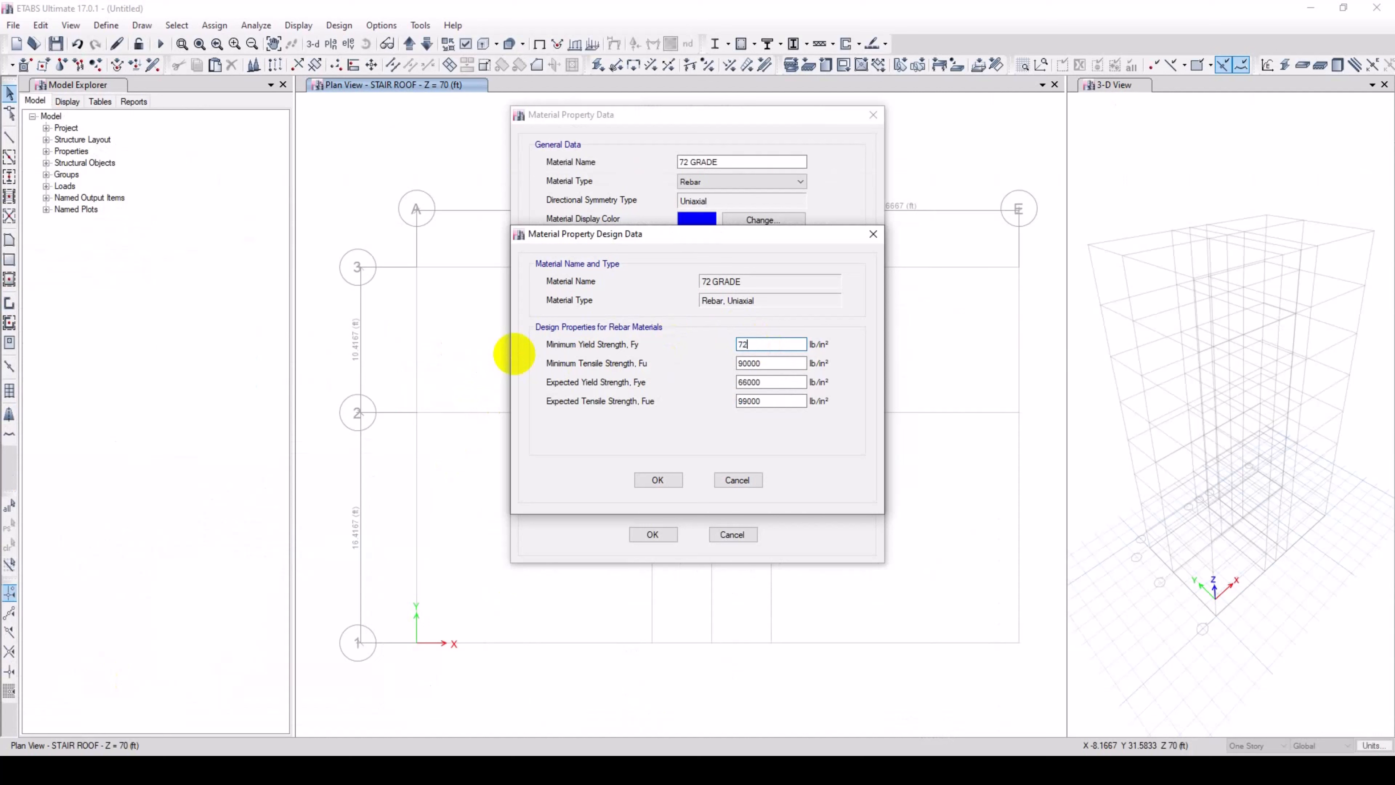
double_click(775, 364)
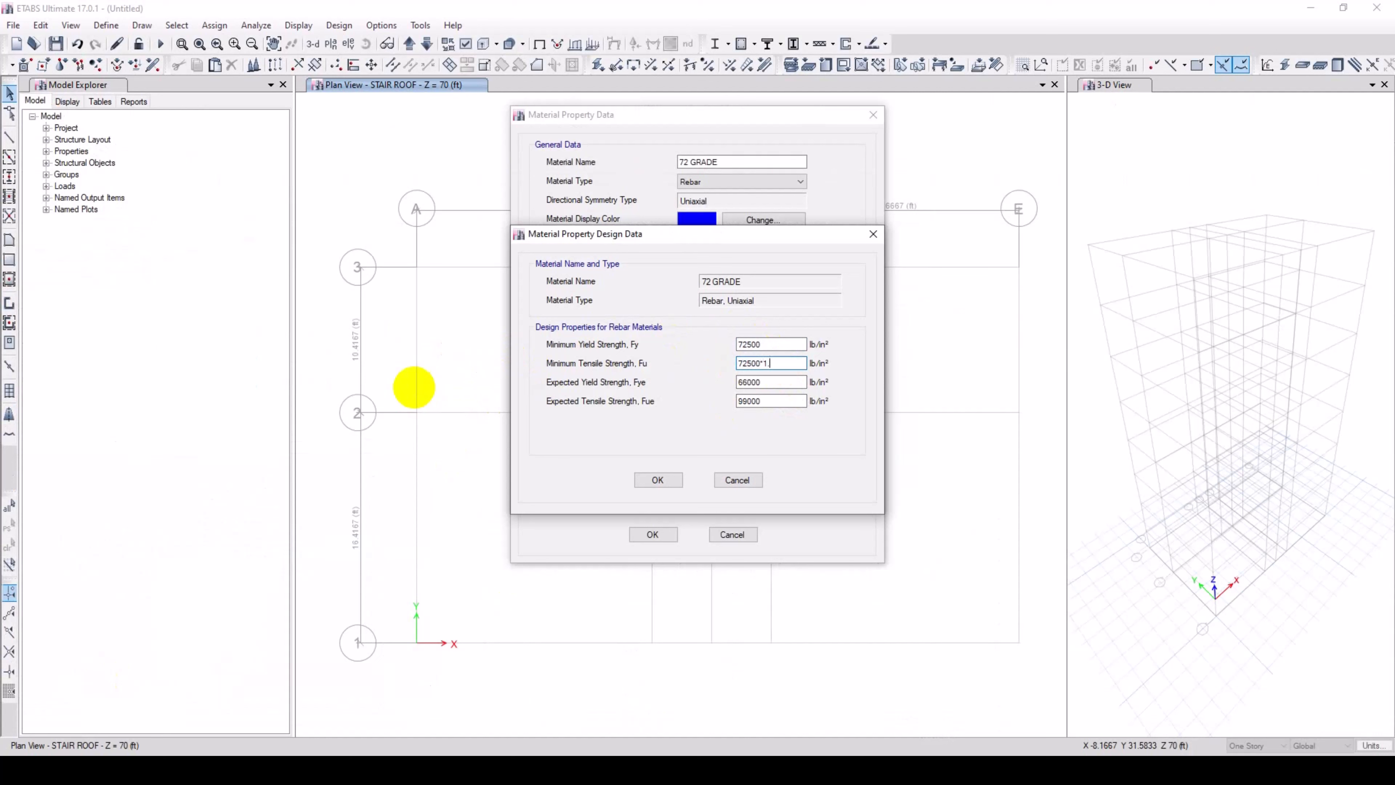
key("Return")
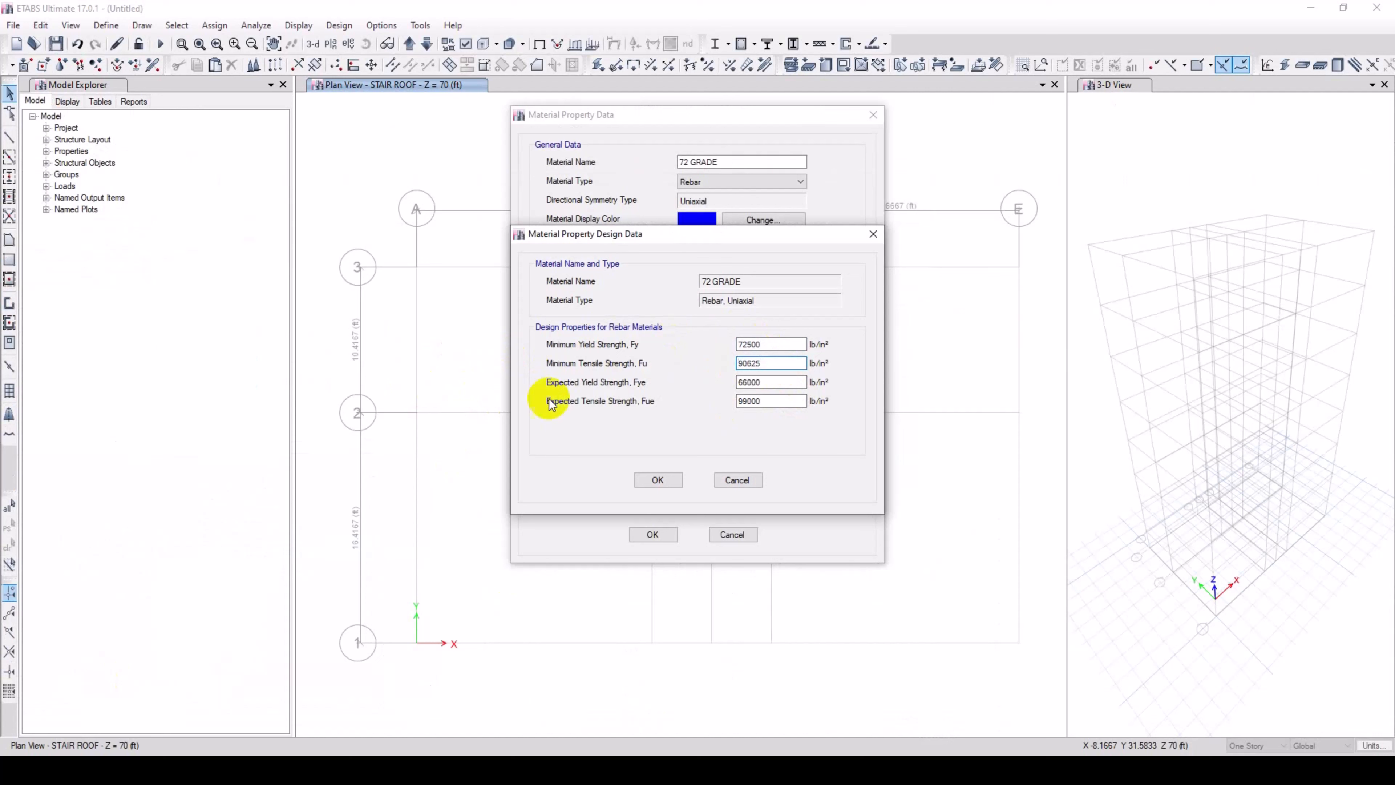
Set the 72 GRADE rebar's expected yield strength Fye to 79750 and expected tensile strength Fue to 99687.5 lb/in², and accept the material definitions.
double_click(779, 383)
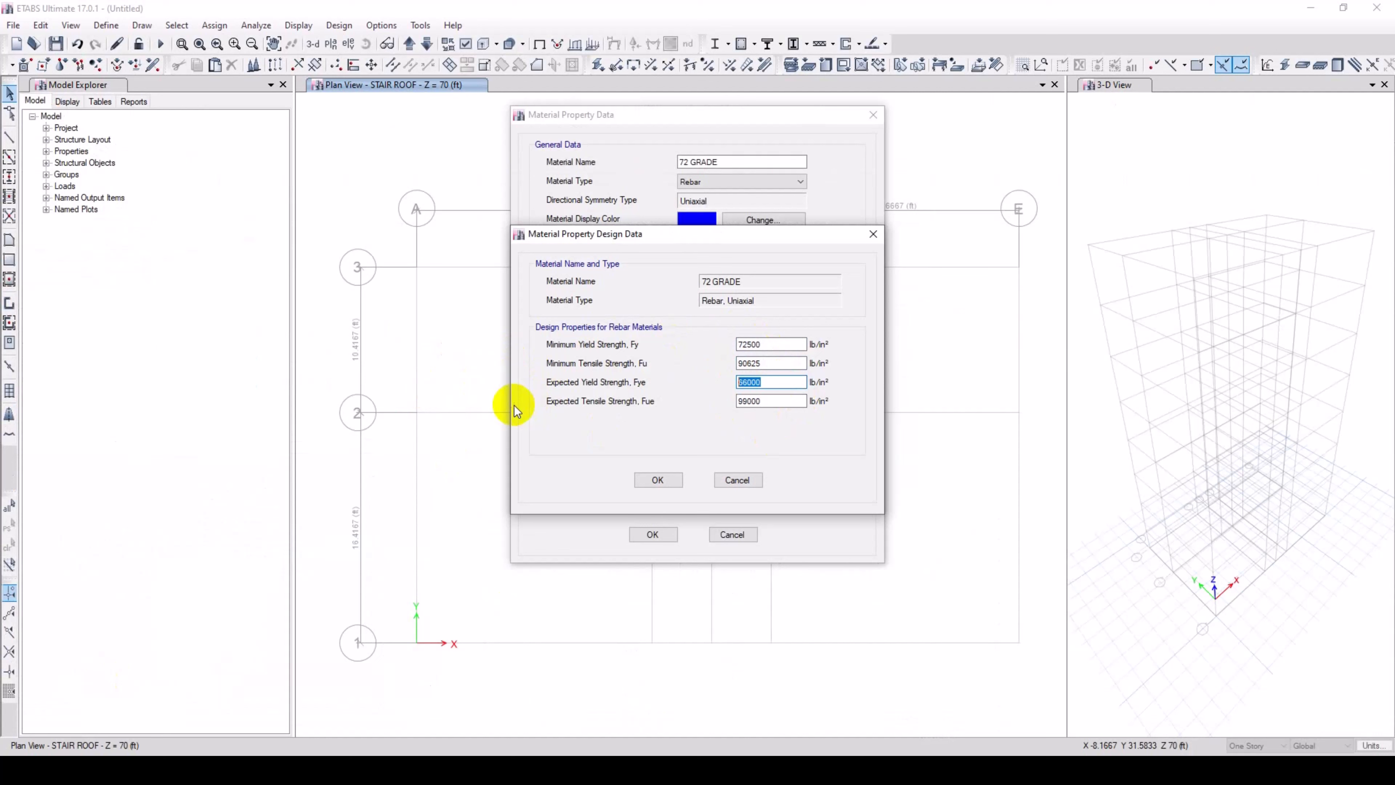
type("72")
double_click(774, 404)
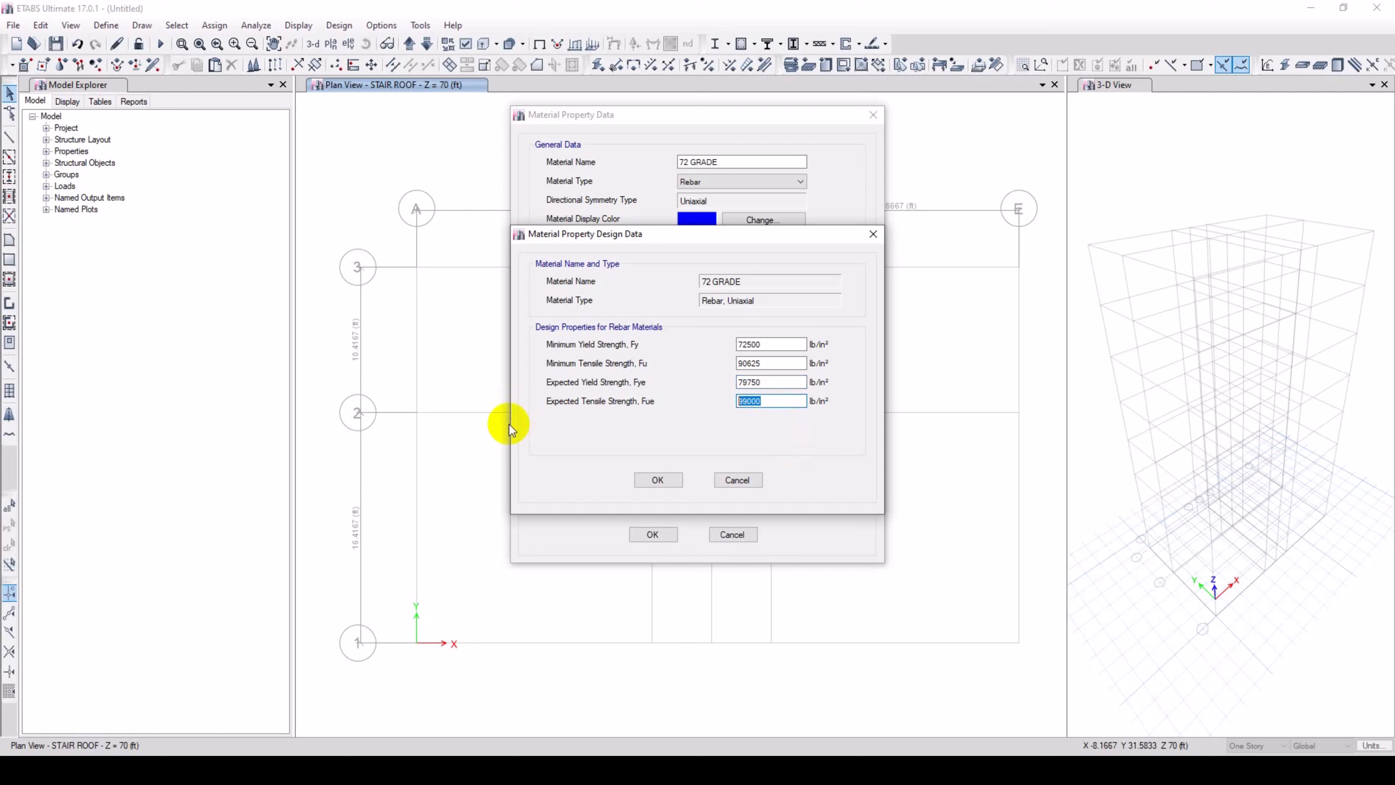
type("90")
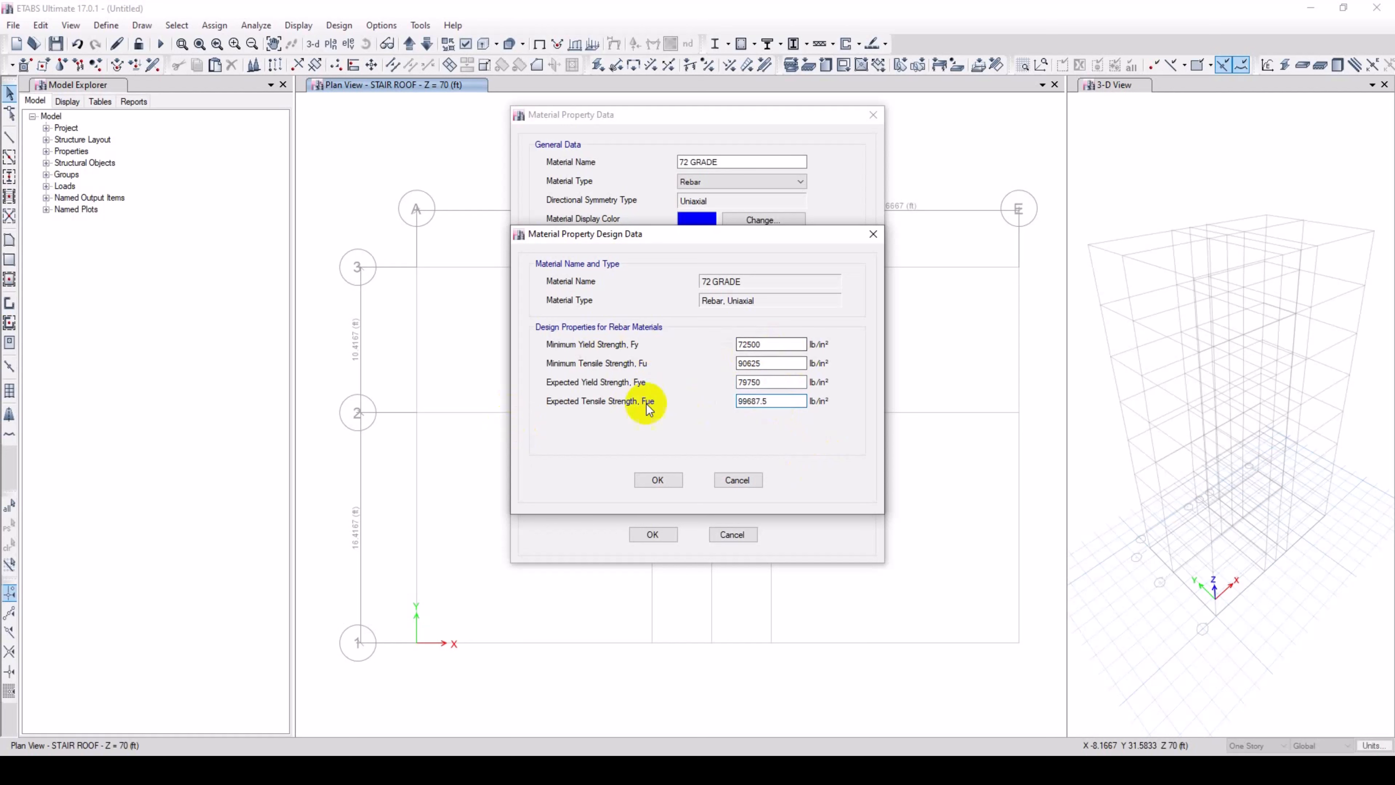
left_click(658, 480)
left_click(671, 534)
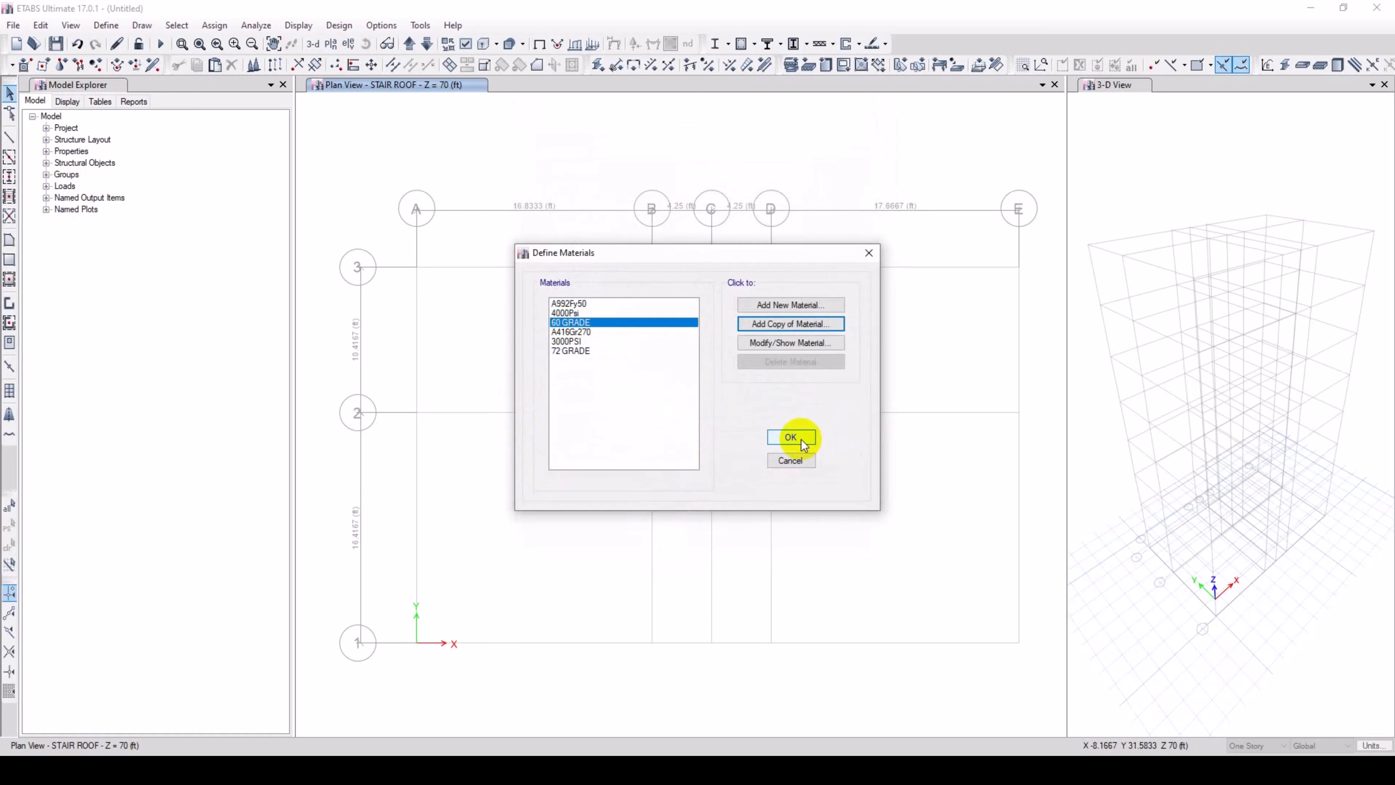
left_click(791, 437)
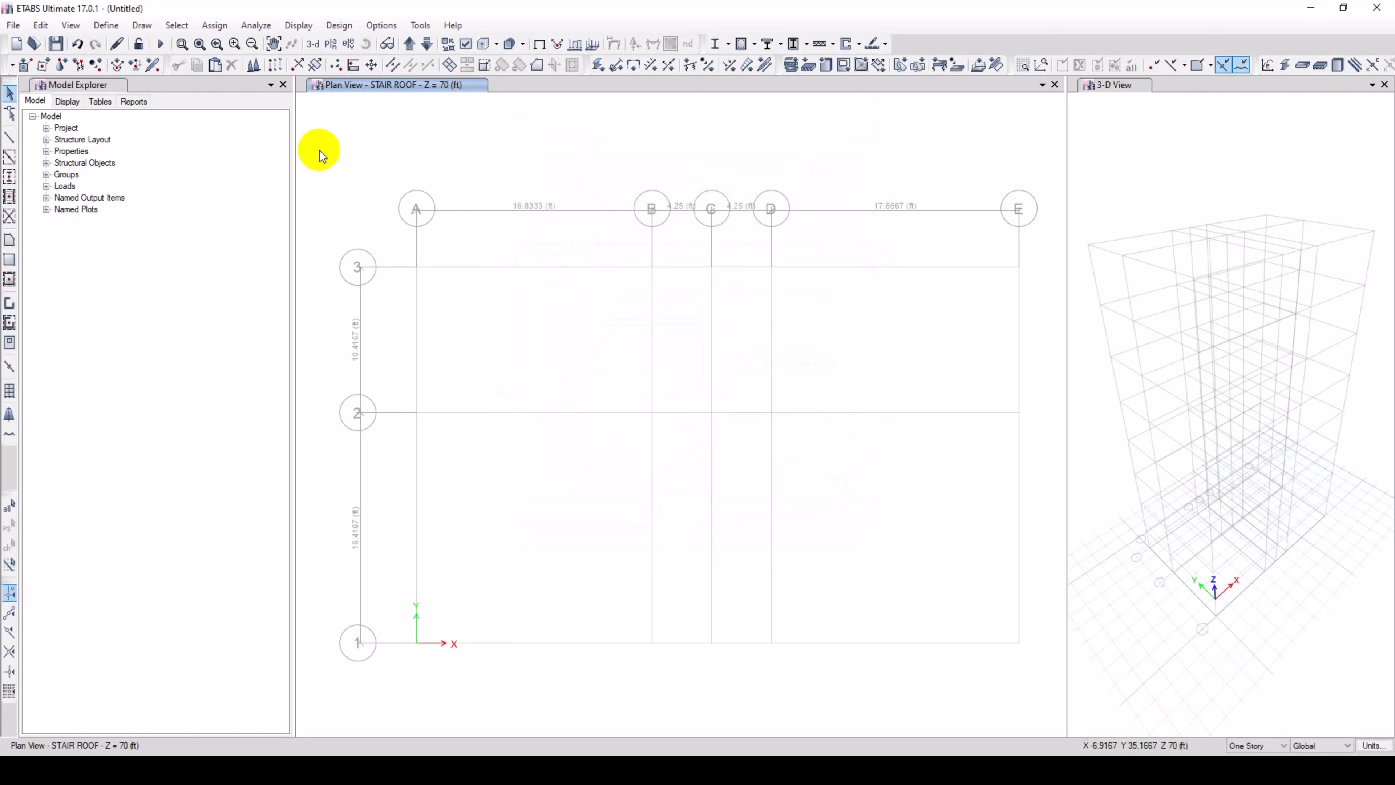
Delete all the predefined frame section properties except W10X12.
left_click(106, 25)
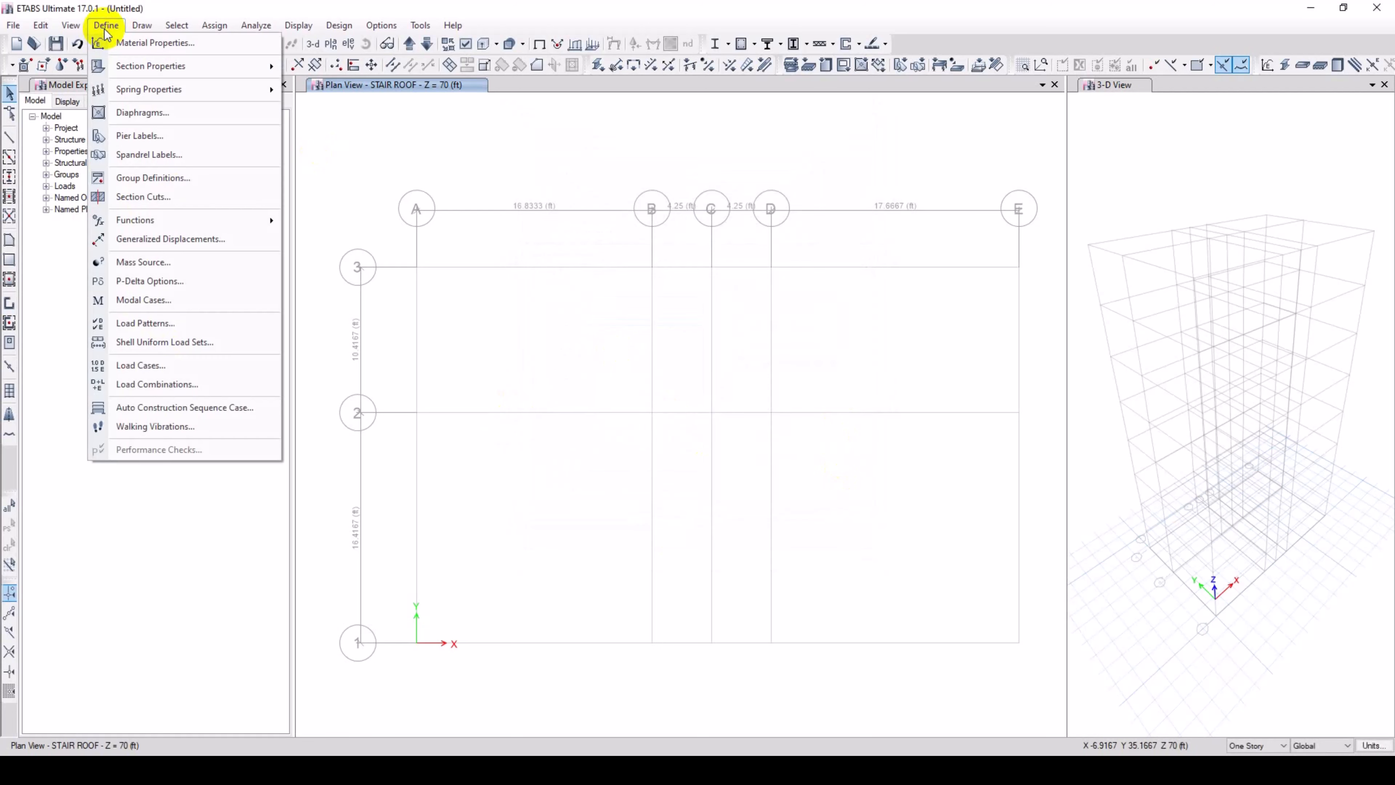
mouse_move(144, 70)
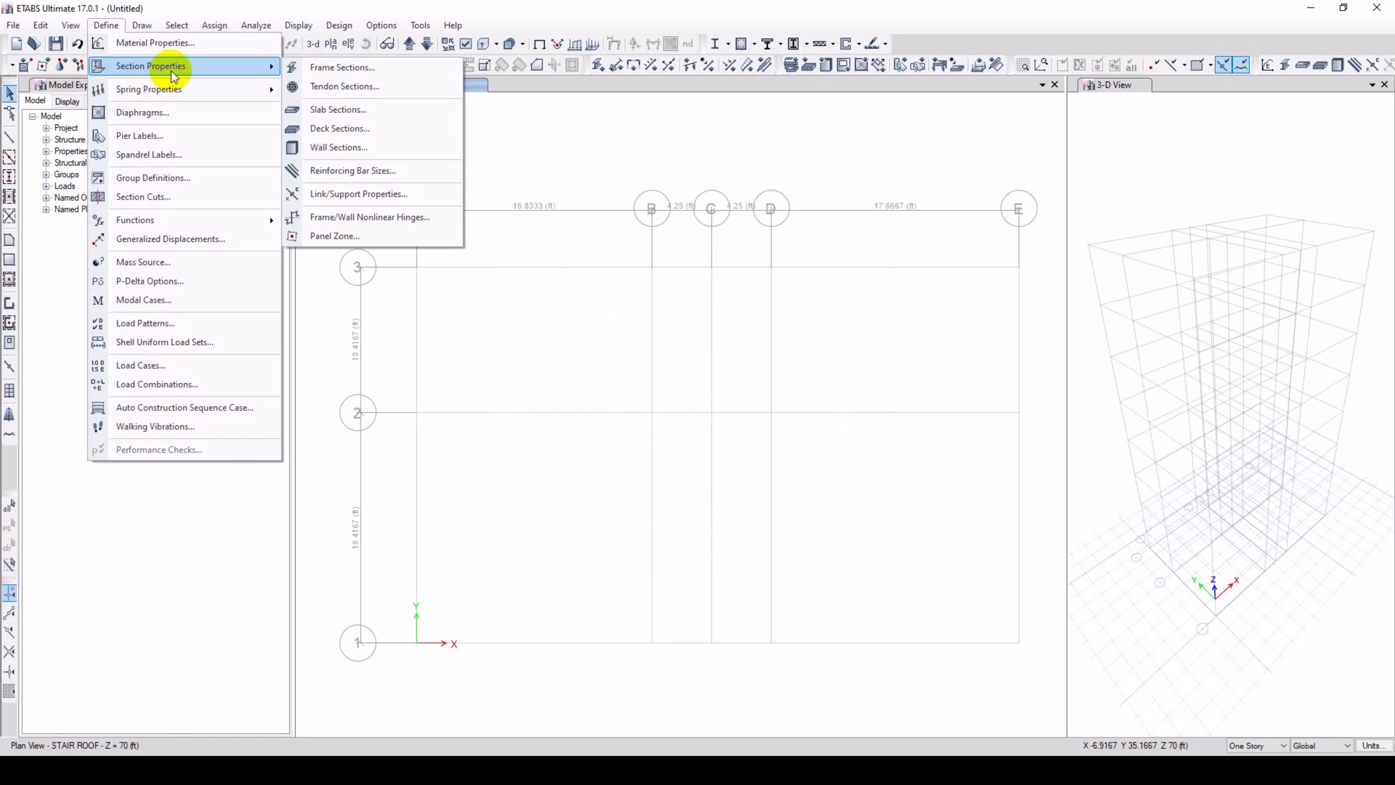
left_click(336, 67)
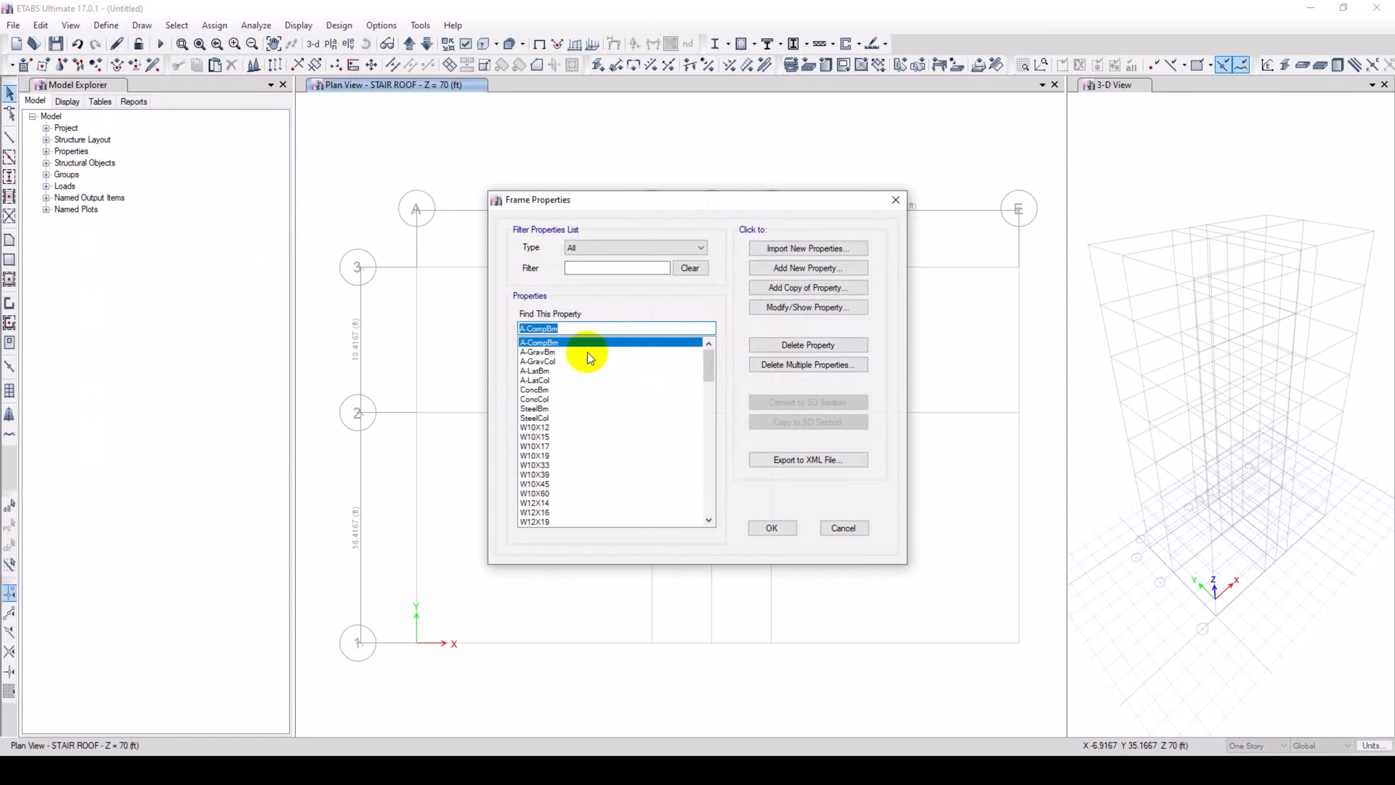
left_click(824, 368)
left_click_drag(659, 318, 662, 395)
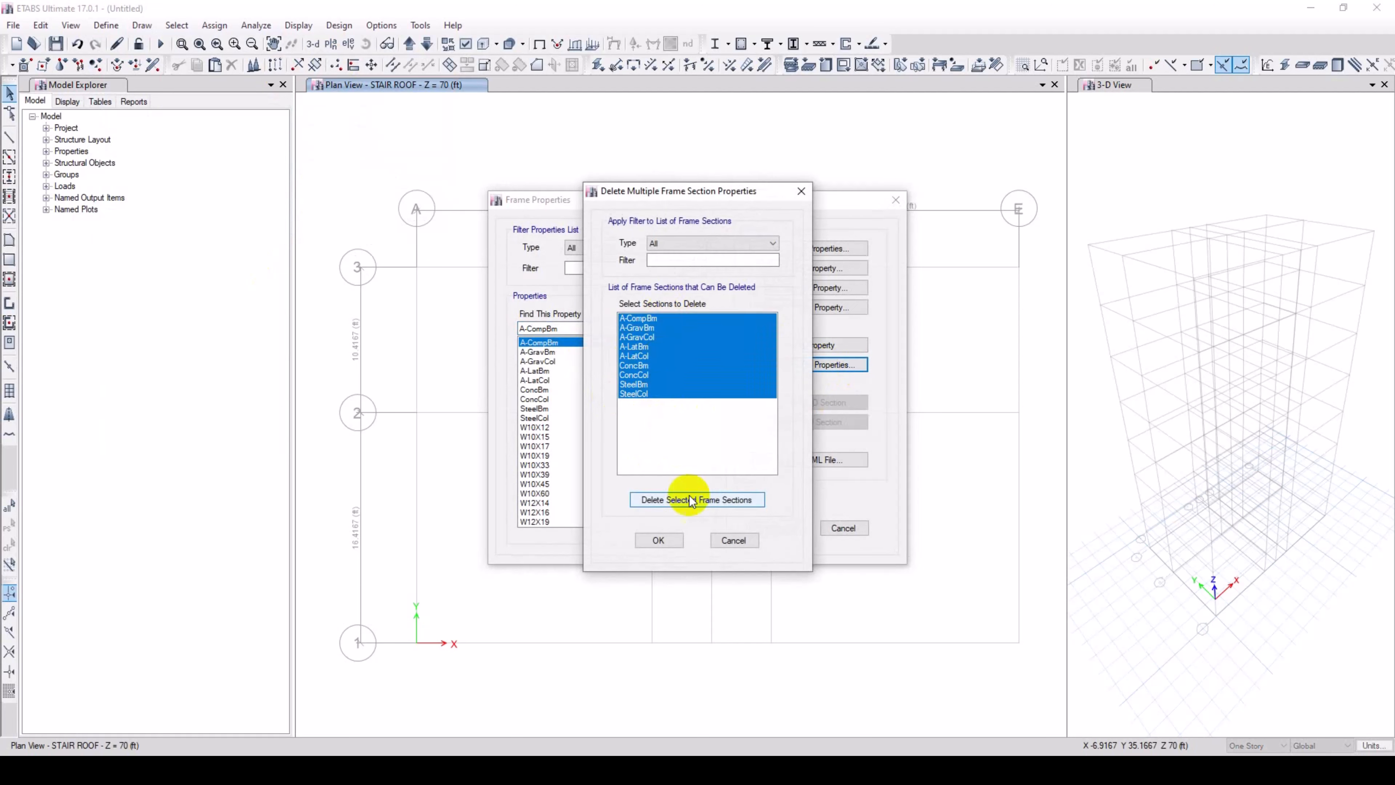
left_click(690, 497)
left_click_drag(654, 318, 656, 636)
left_click(656, 498)
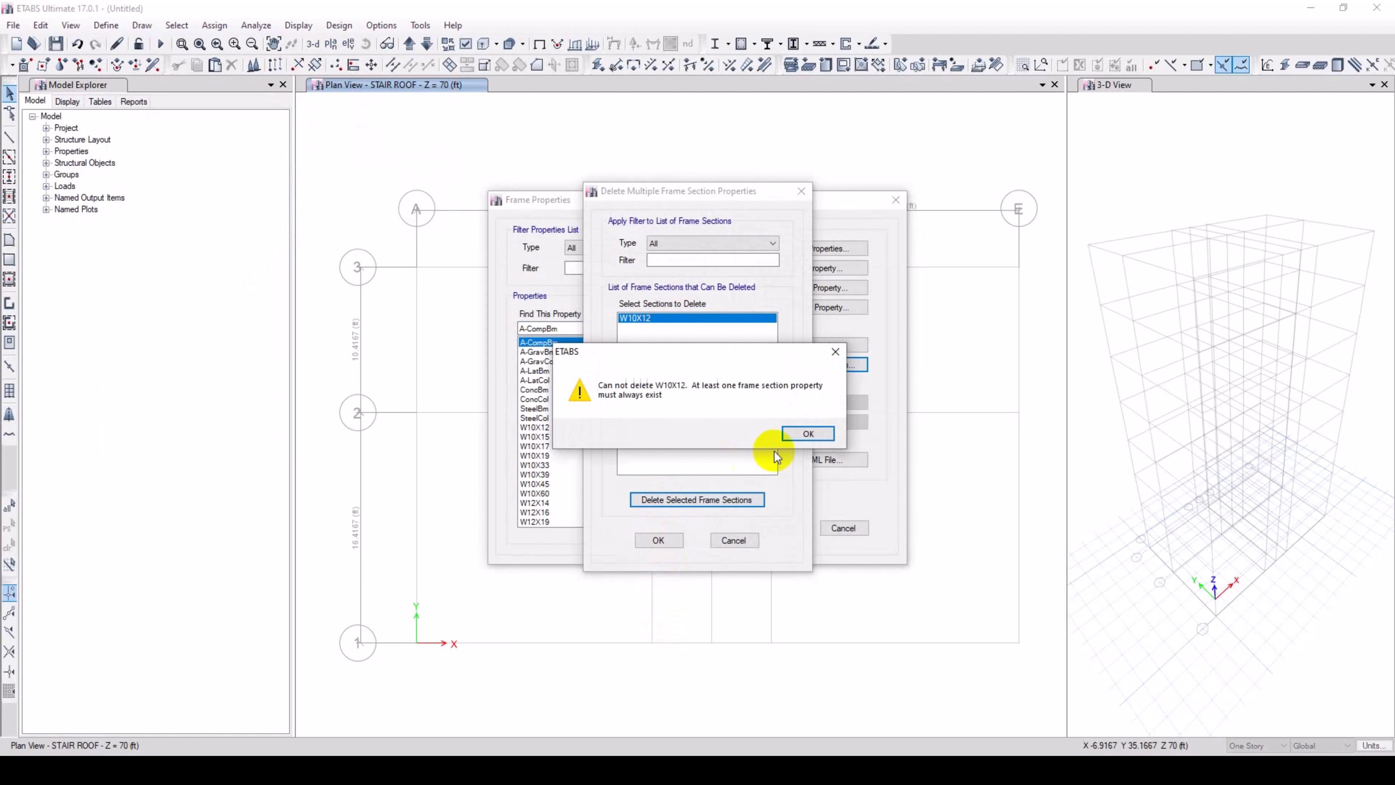
left_click(805, 431)
left_click(659, 540)
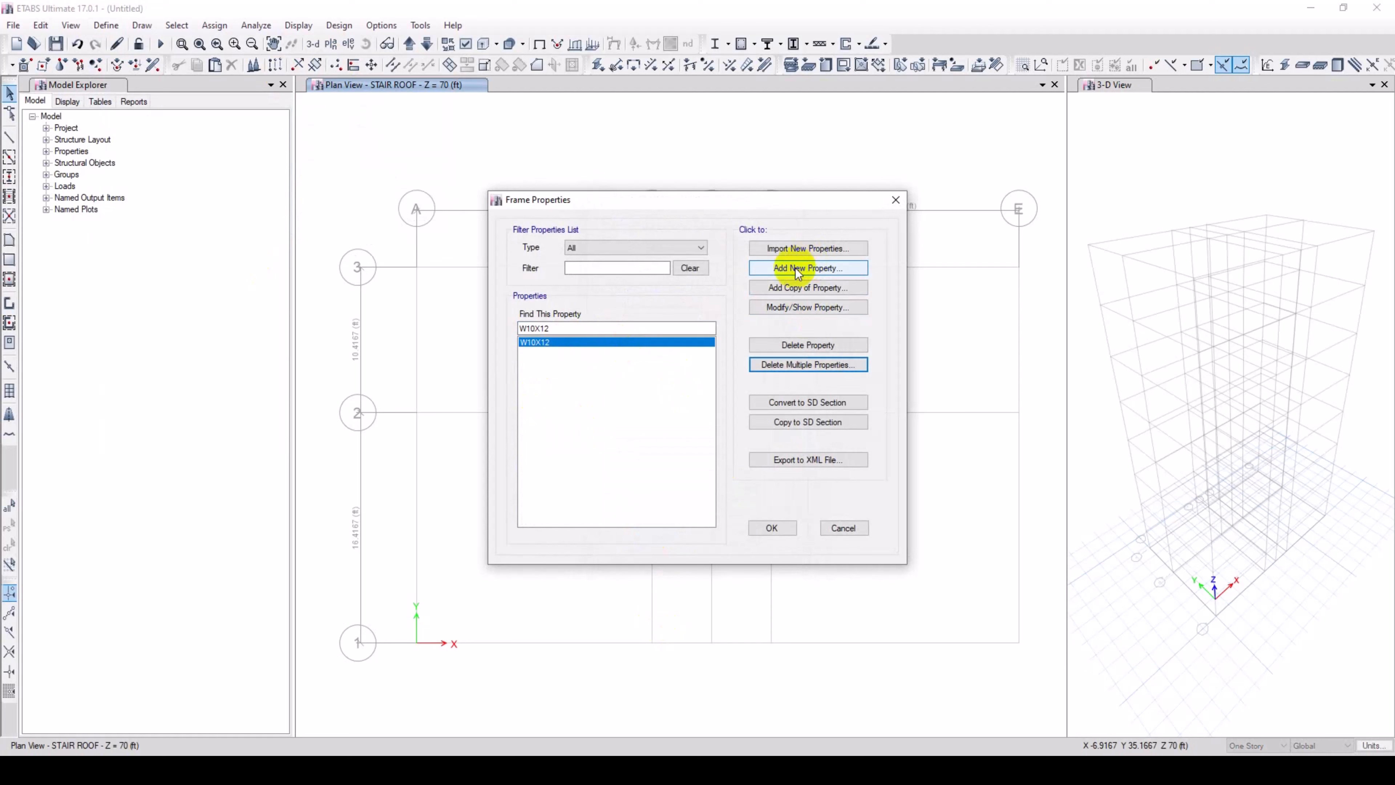
Add a rectangular concrete frame section named C1-12"X20" with 3000PSI material, 20 in depth and 12 in width.
left_click(807, 268)
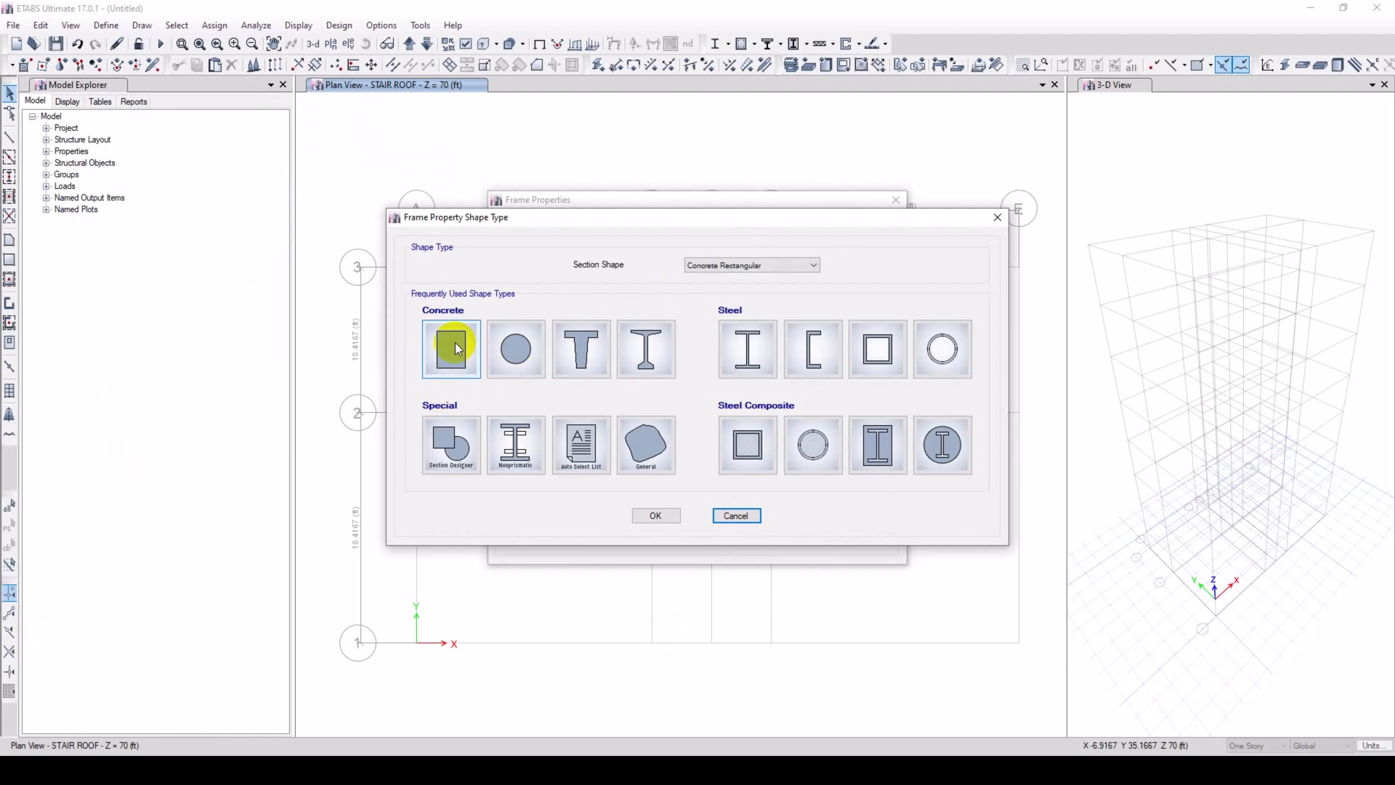
left_click(452, 358)
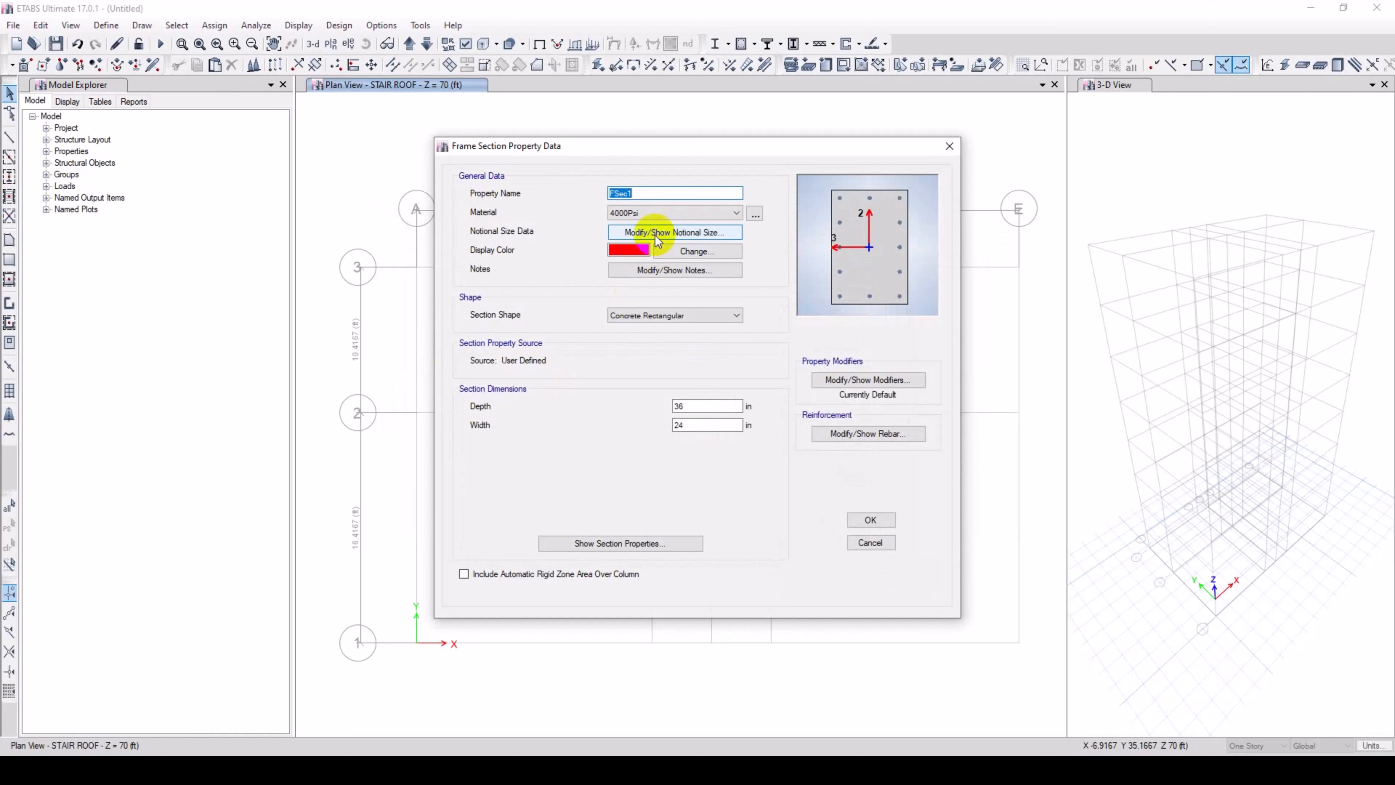
type("C1-12")
type("X20\"")
left_click(650, 216)
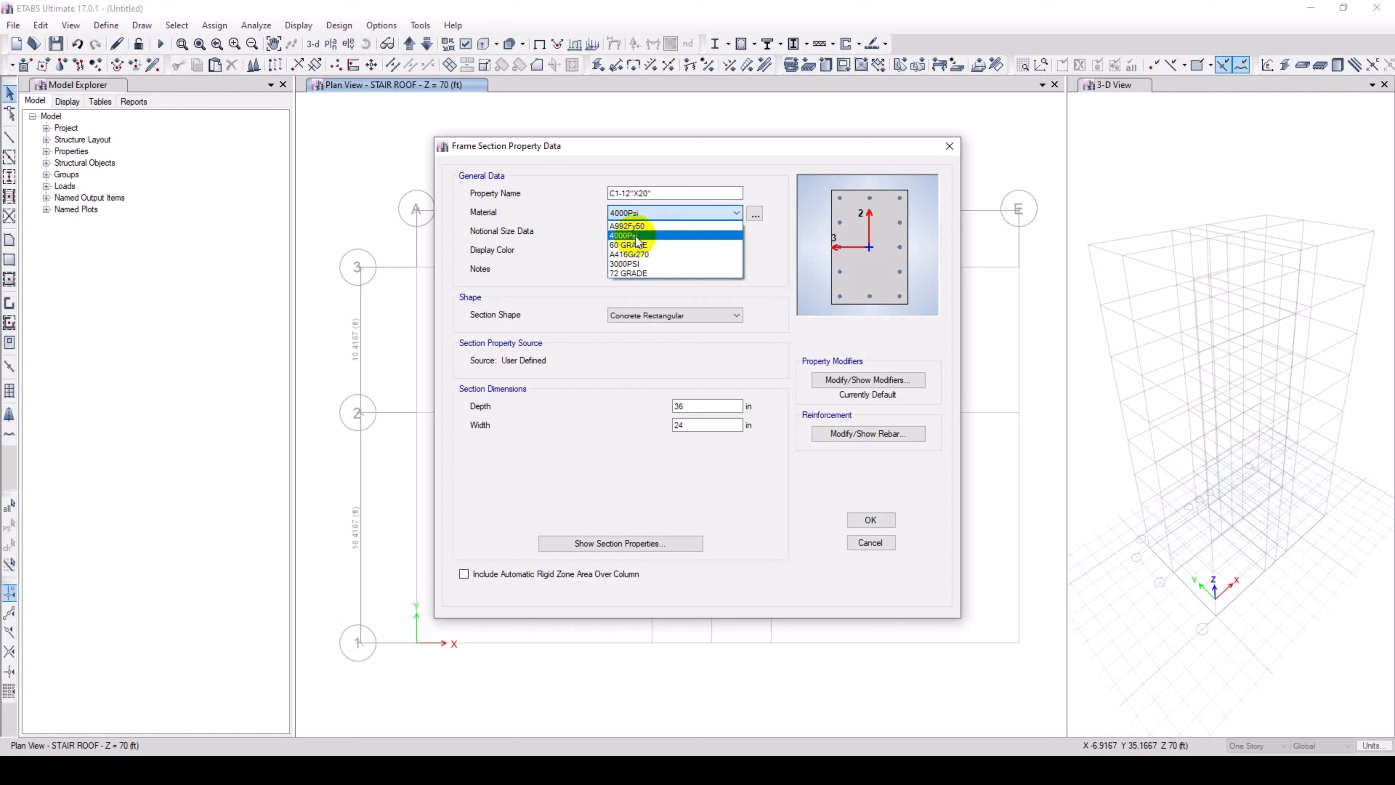
left_click(636, 267)
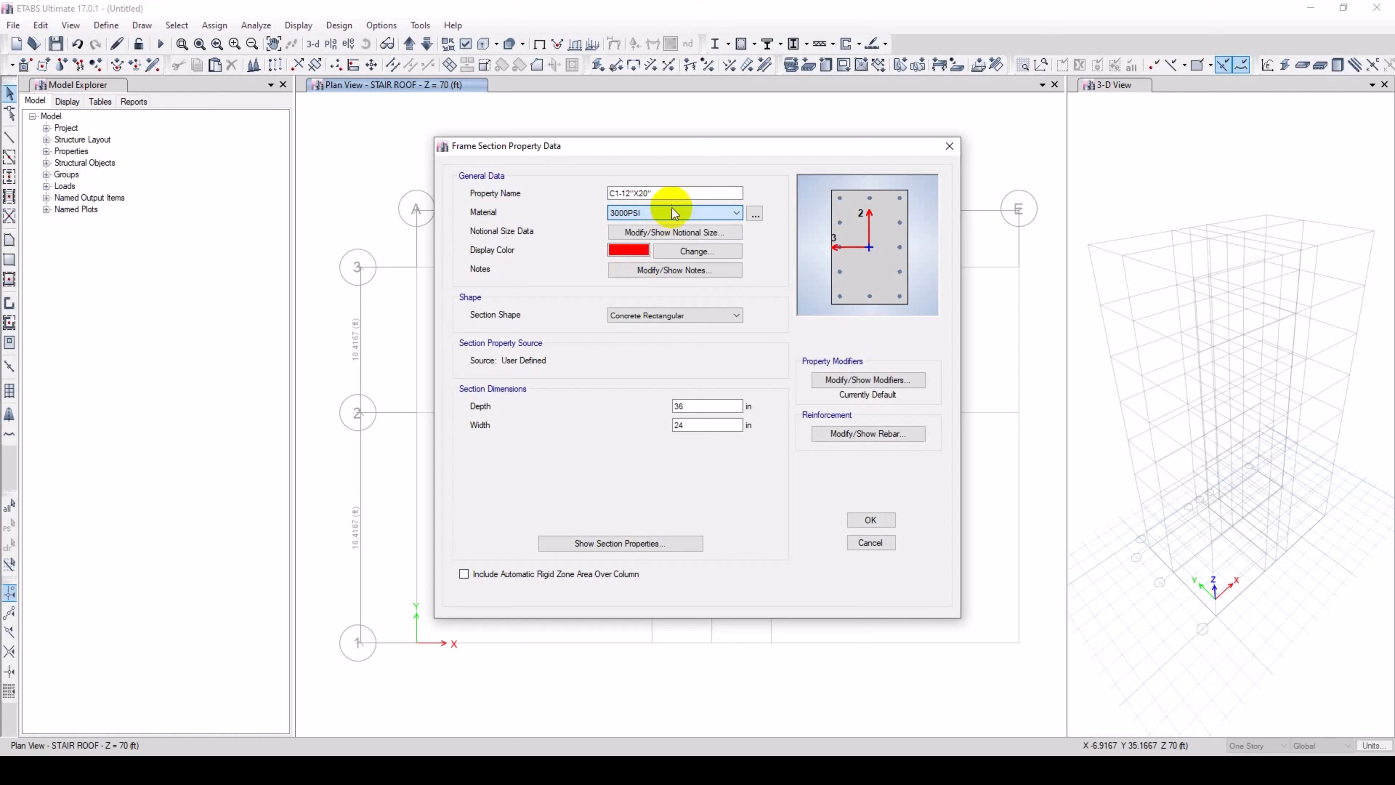
double_click(702, 408)
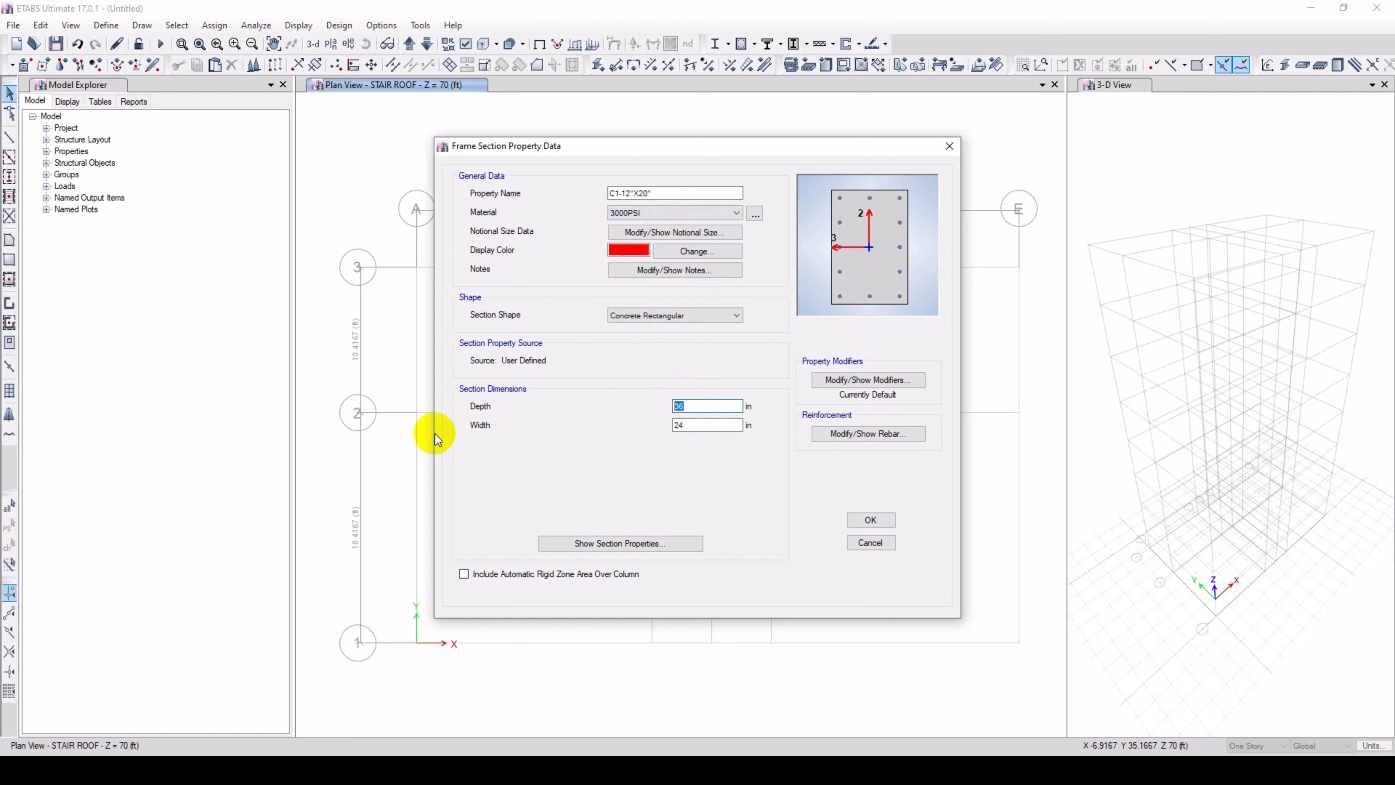
double_click(693, 425)
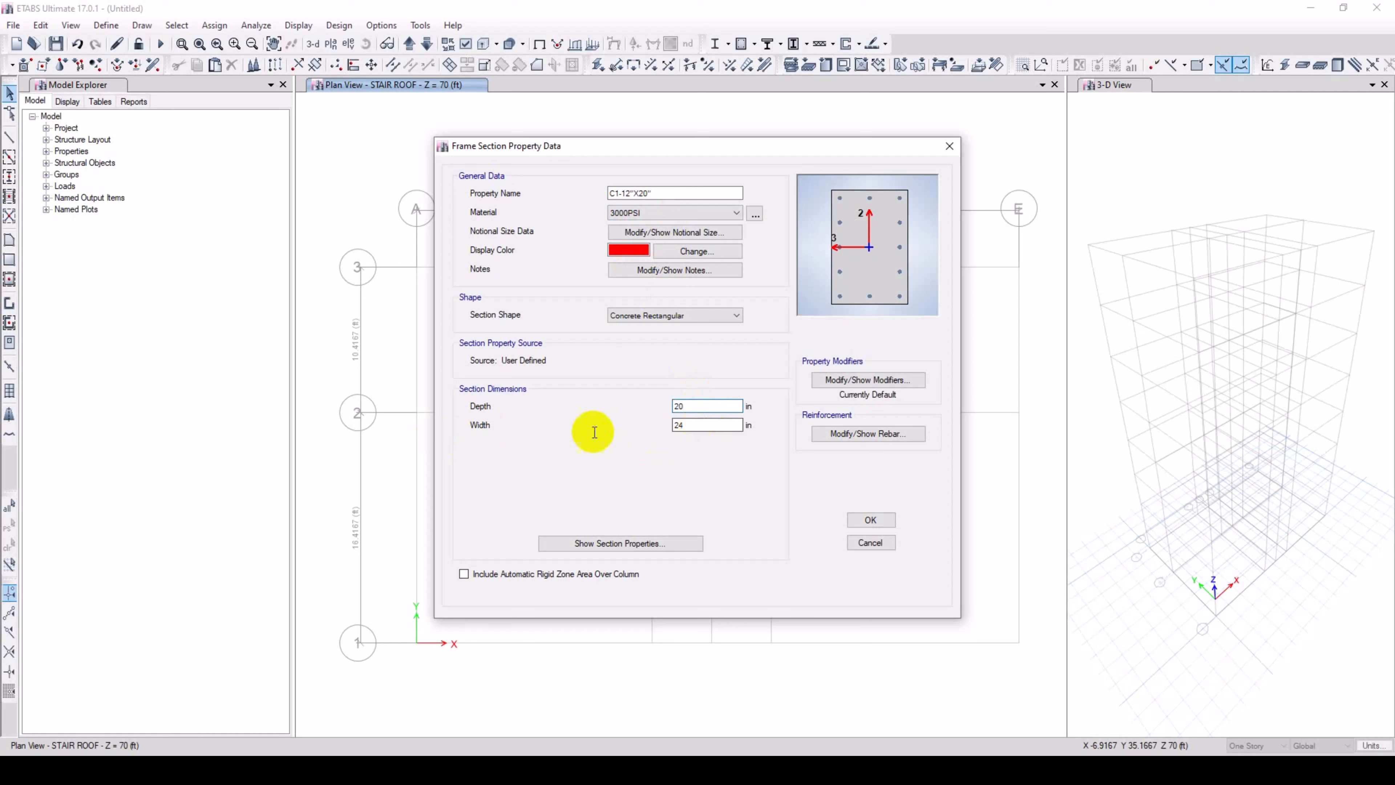
type("12")
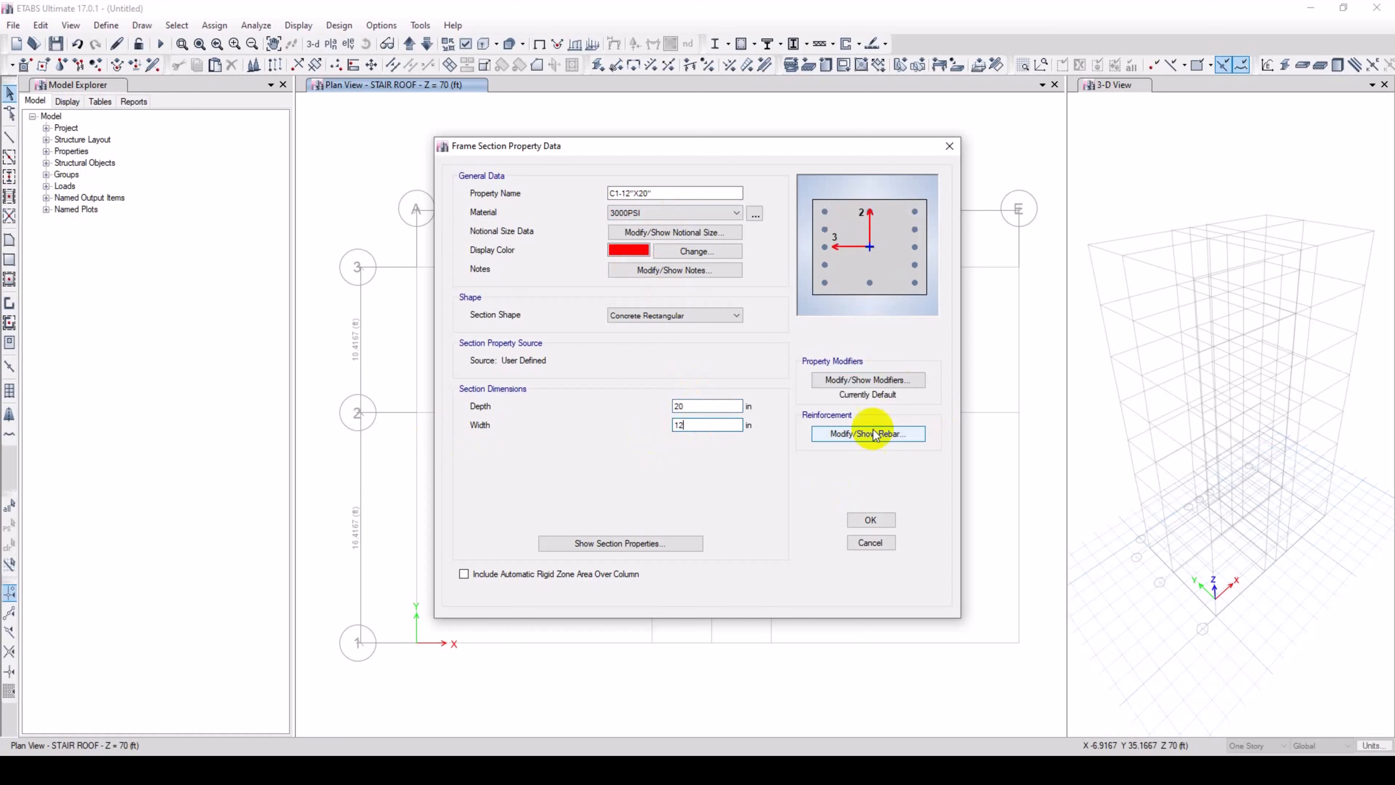
Assign 72 GRADE rebar to the C1-12"X20" column's longitudinal and confinement bars, and save the section.
left_click(862, 438)
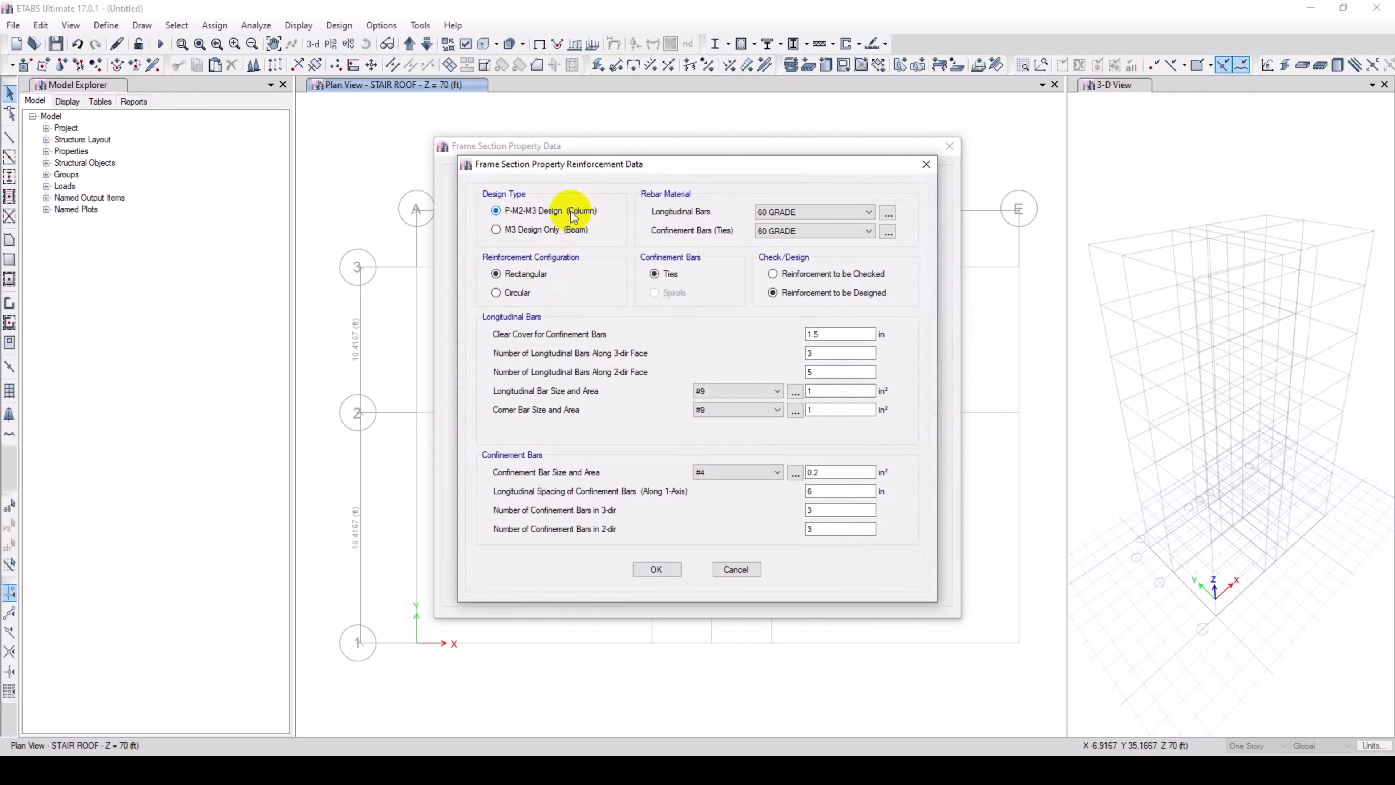
left_click(804, 215)
left_click(795, 236)
left_click(796, 236)
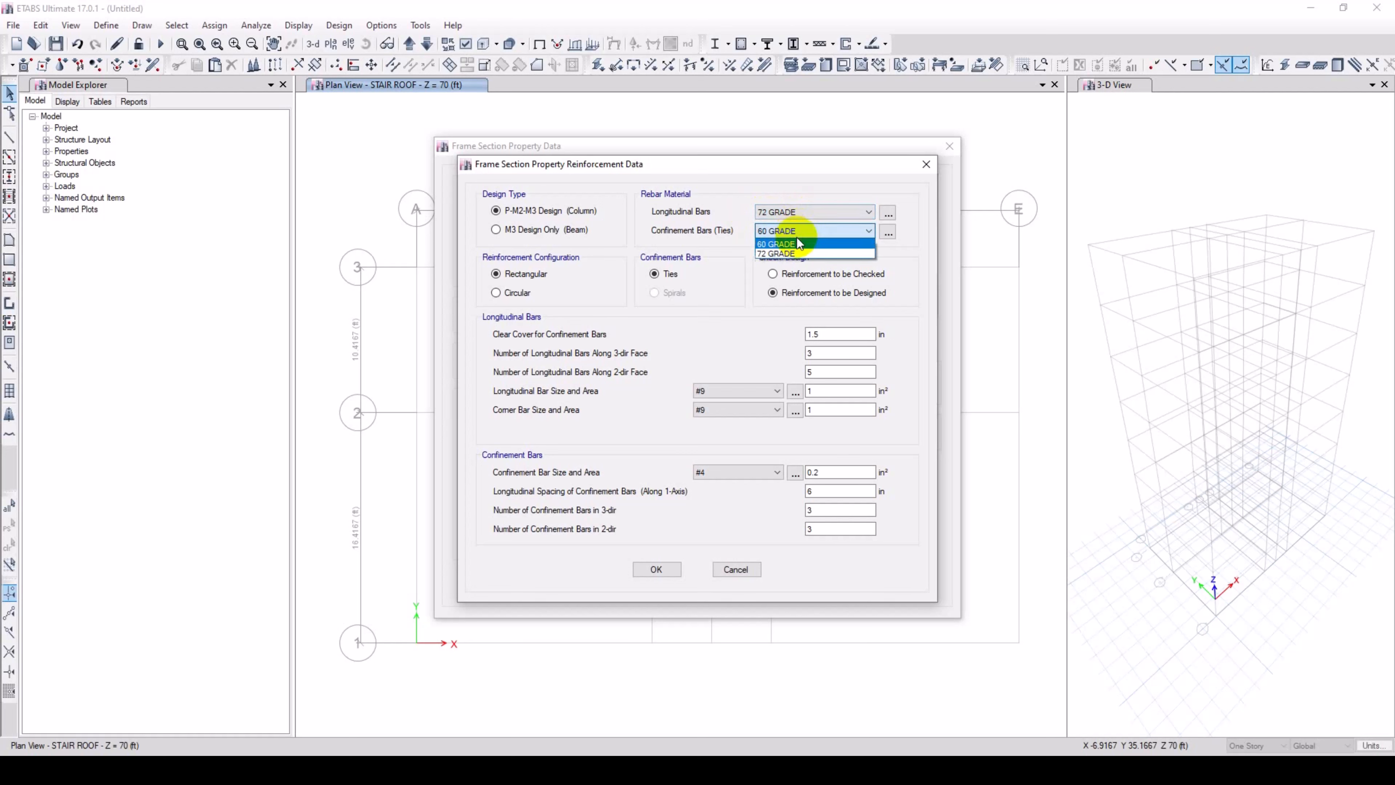
left_click(802, 252)
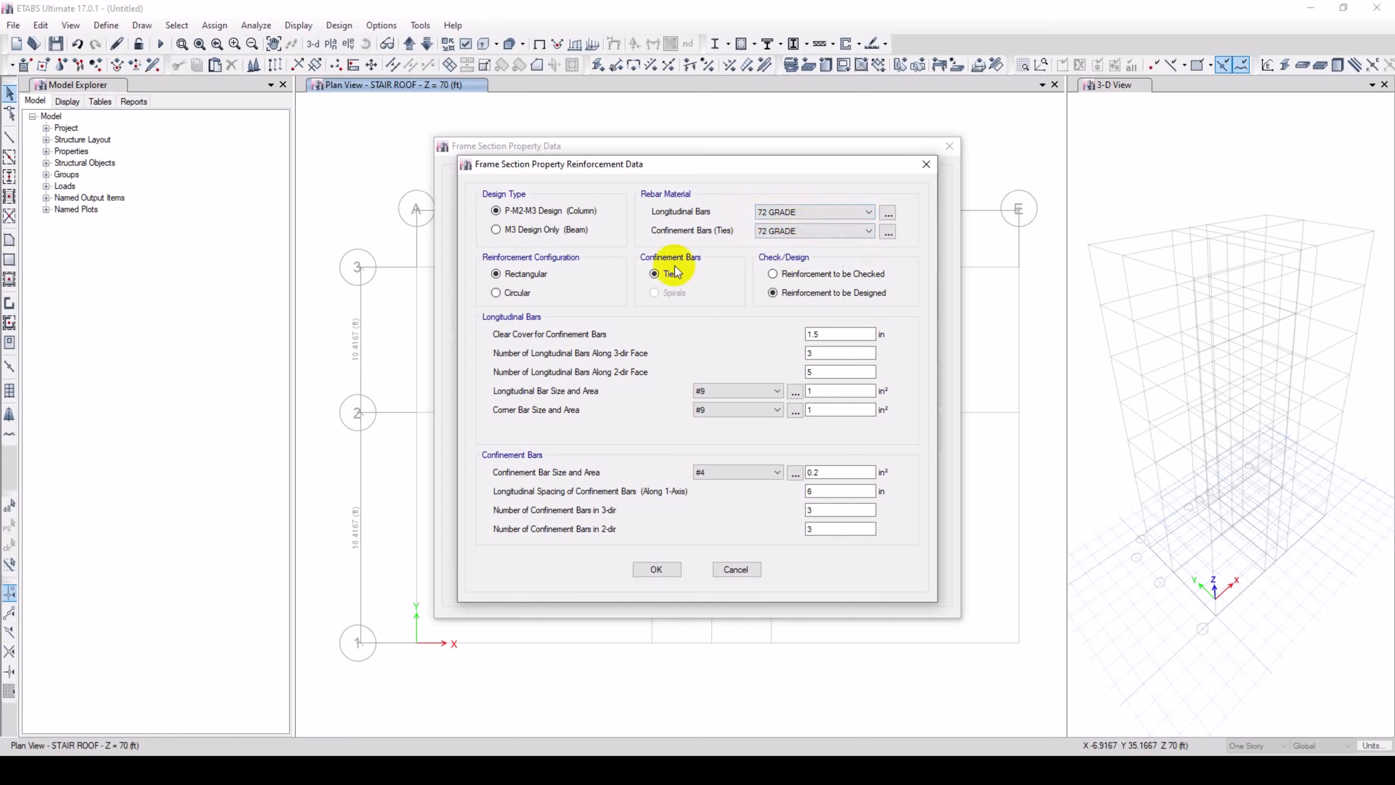
left_click(848, 333)
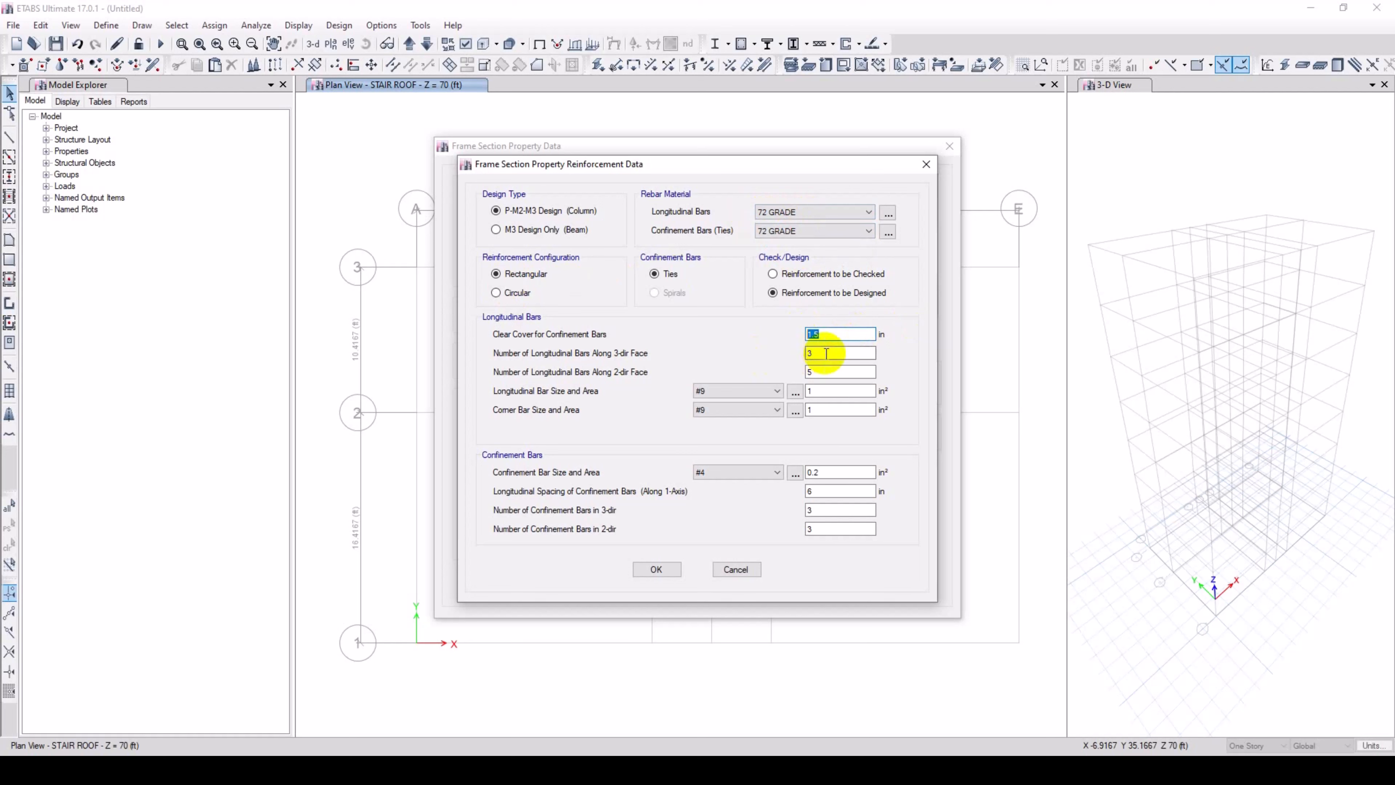
double_click(815, 373)
double_click(829, 390)
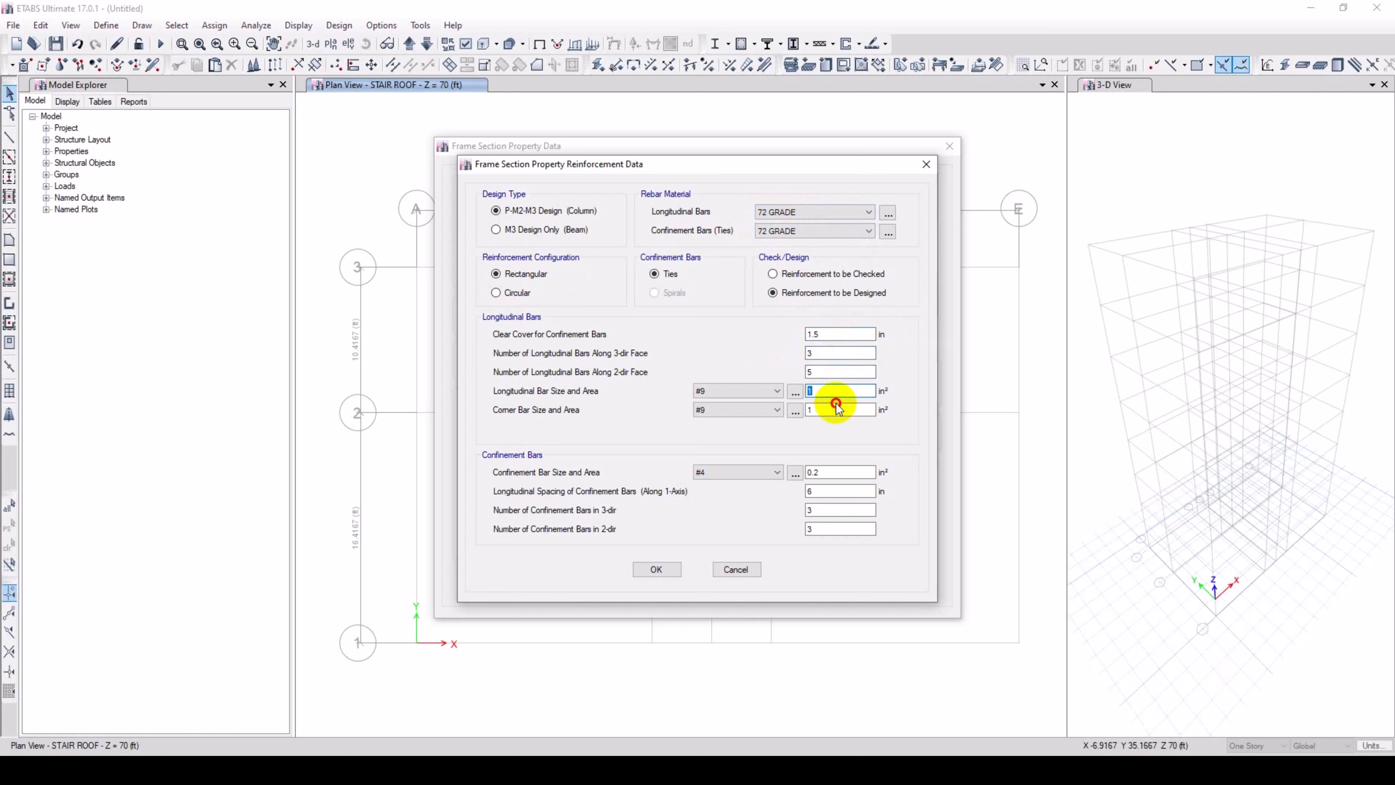
left_click(832, 339)
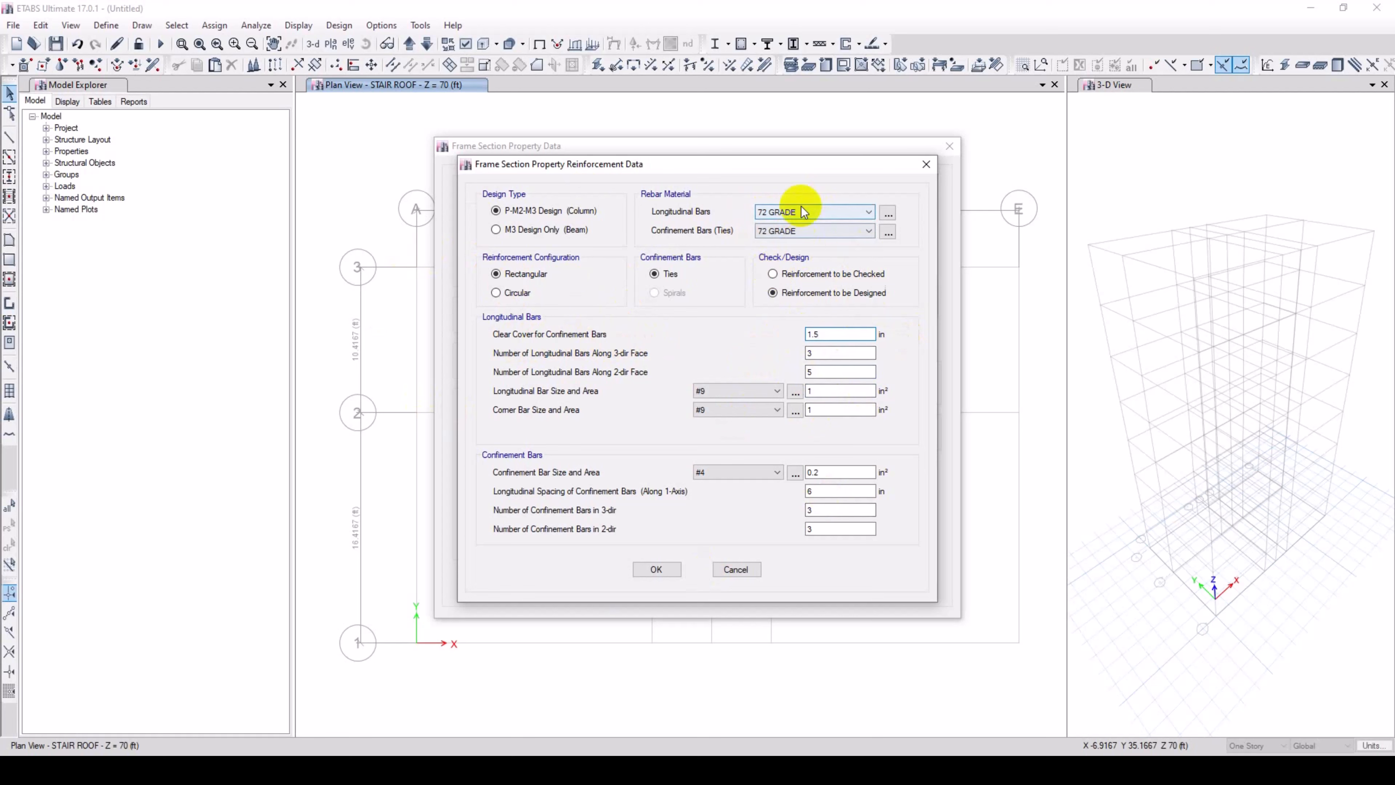
left_click(655, 569)
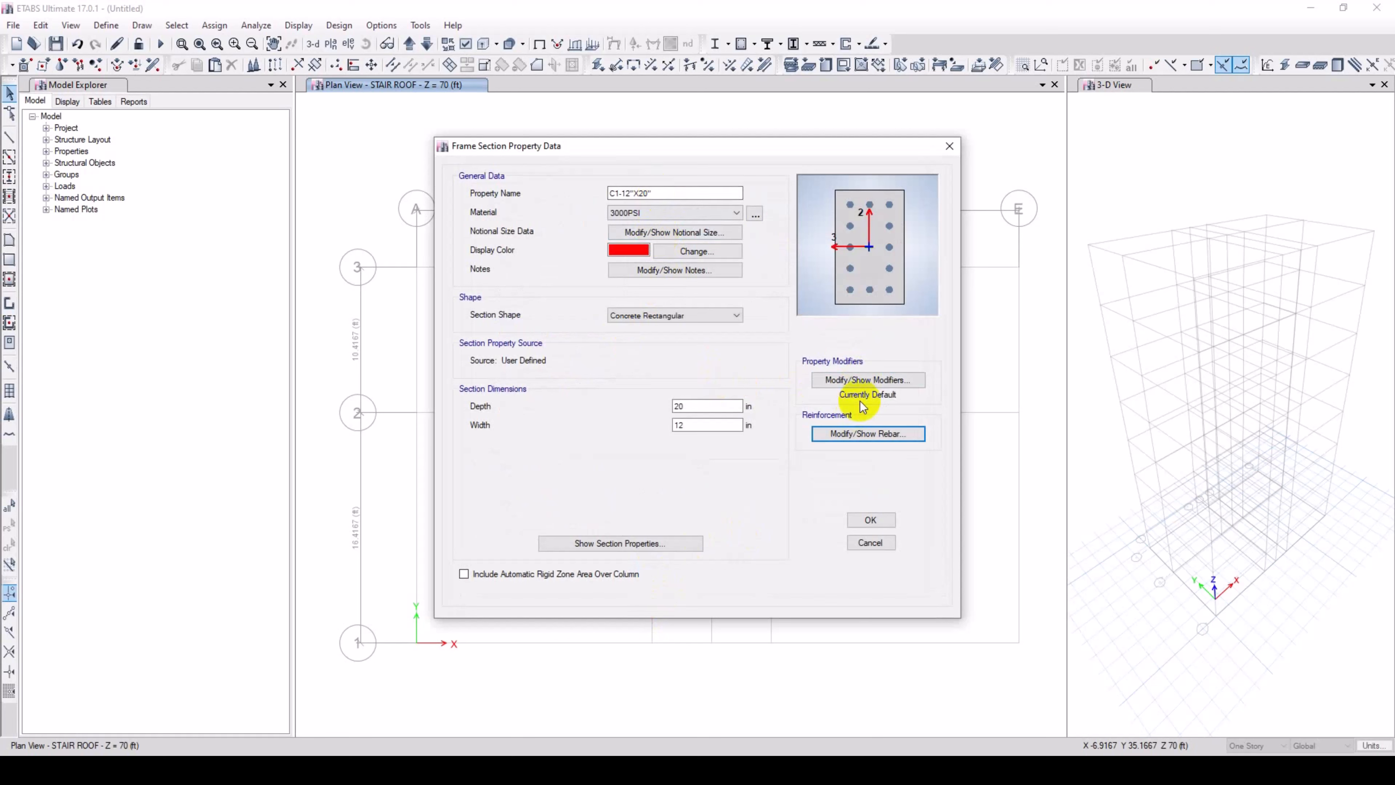
left_click(866, 525)
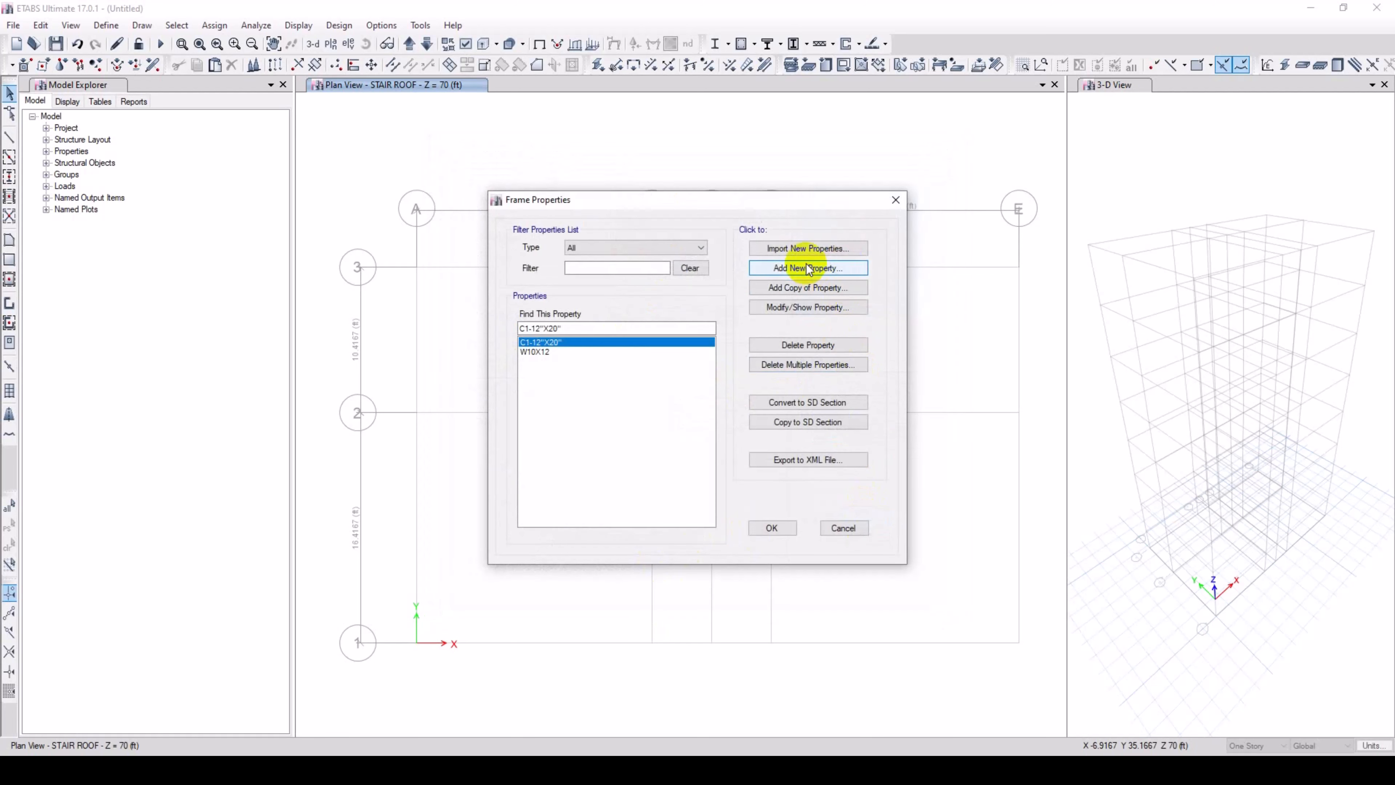
Create a copy of the C1-12"X20" column section and name it C1-15X23_BELOW.
left_click(803, 292)
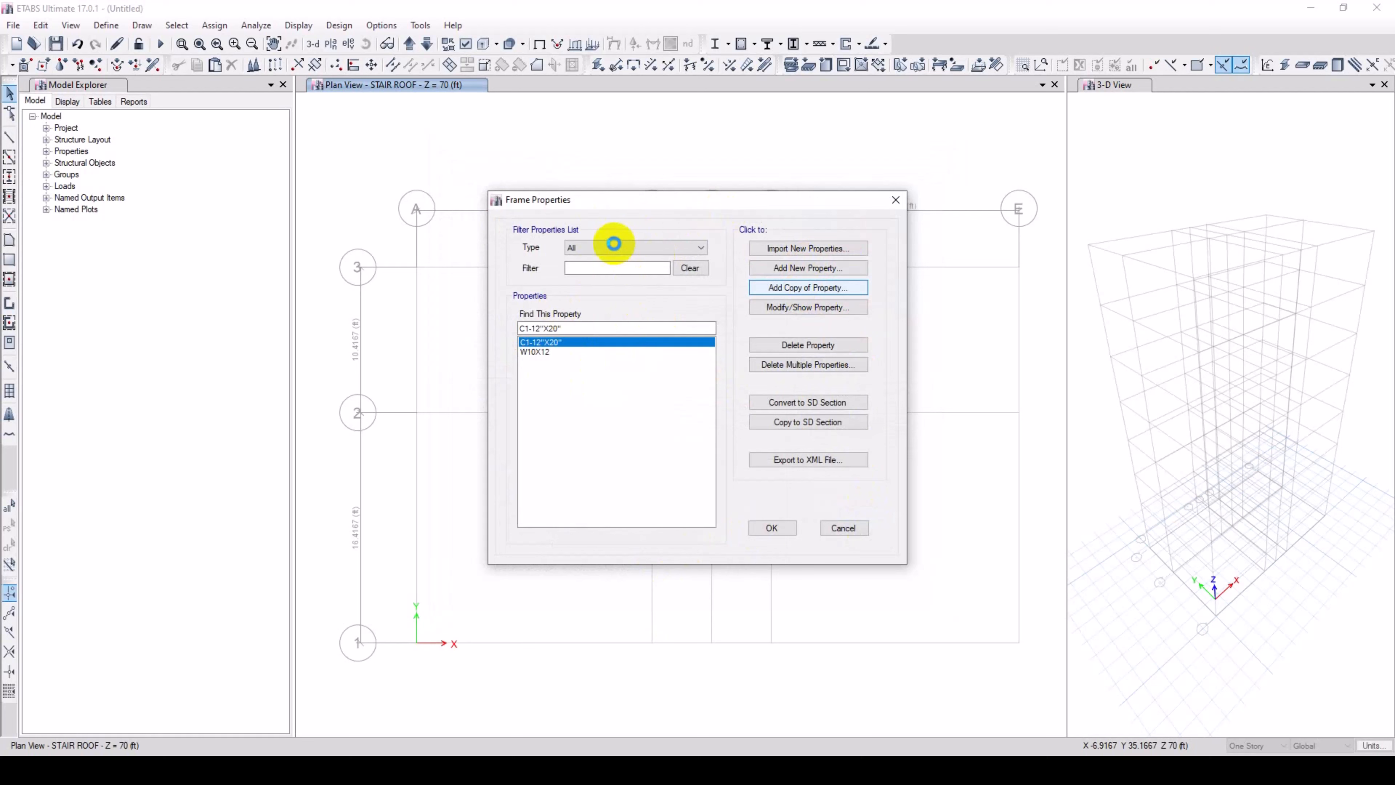
type("C1-12")
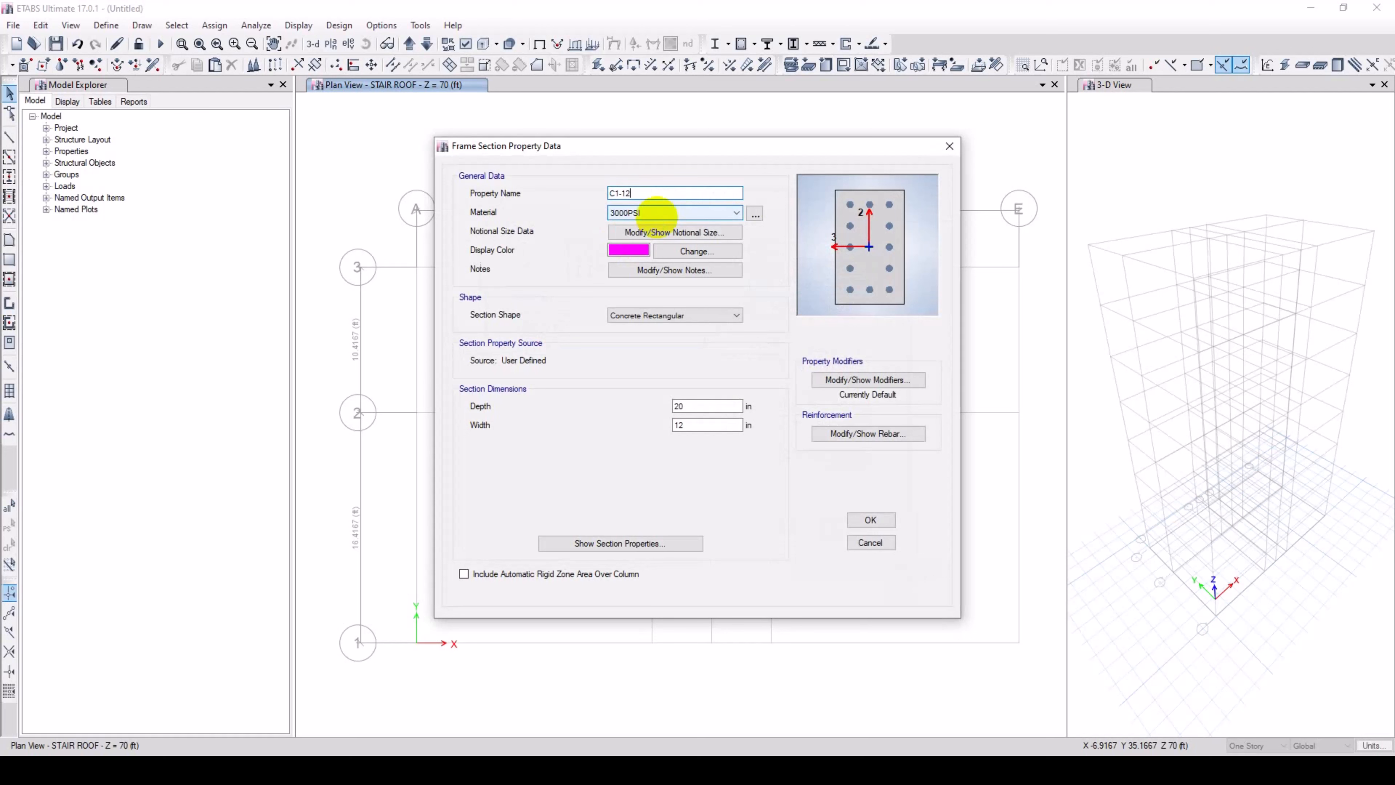
type("X20_")
key("BackSpace")
key("BackSpace")
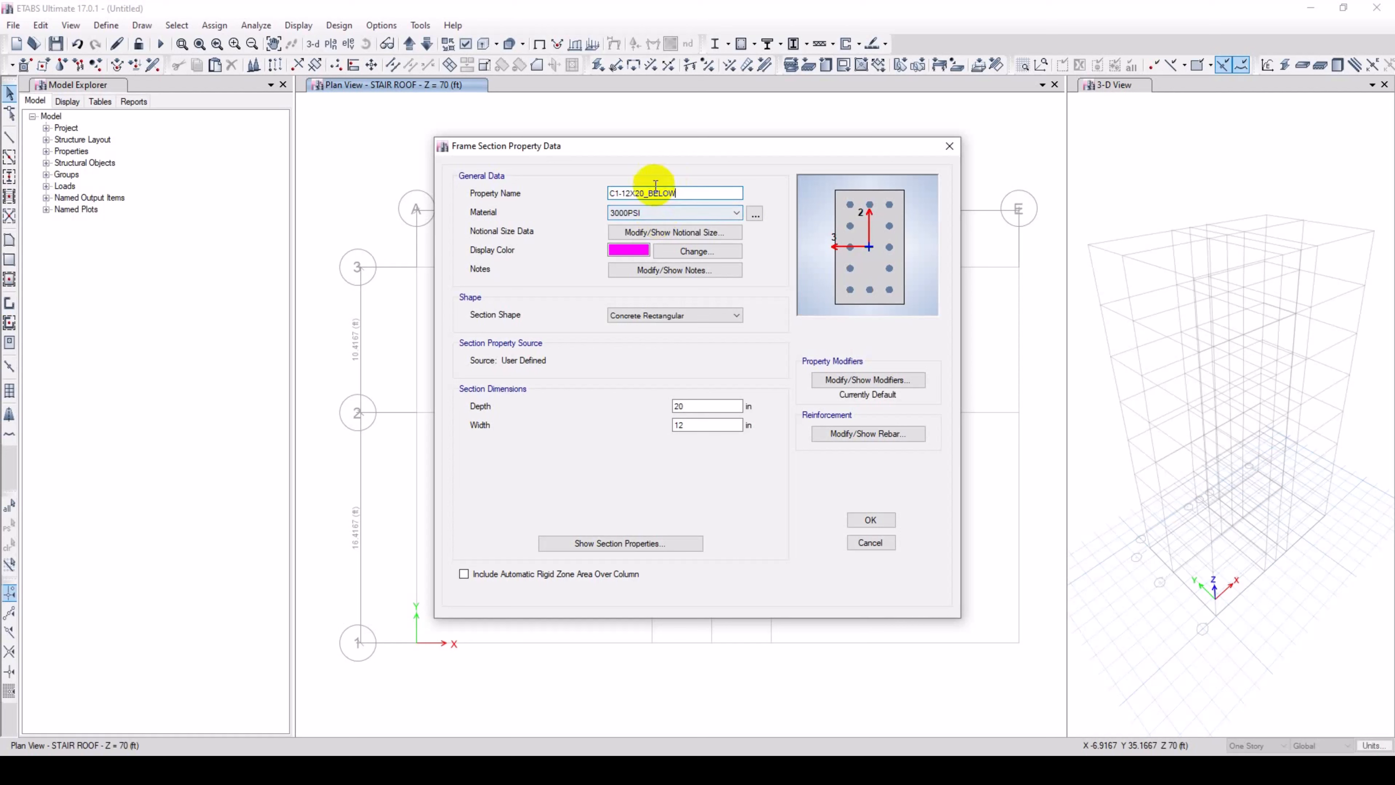
left_click(644, 192)
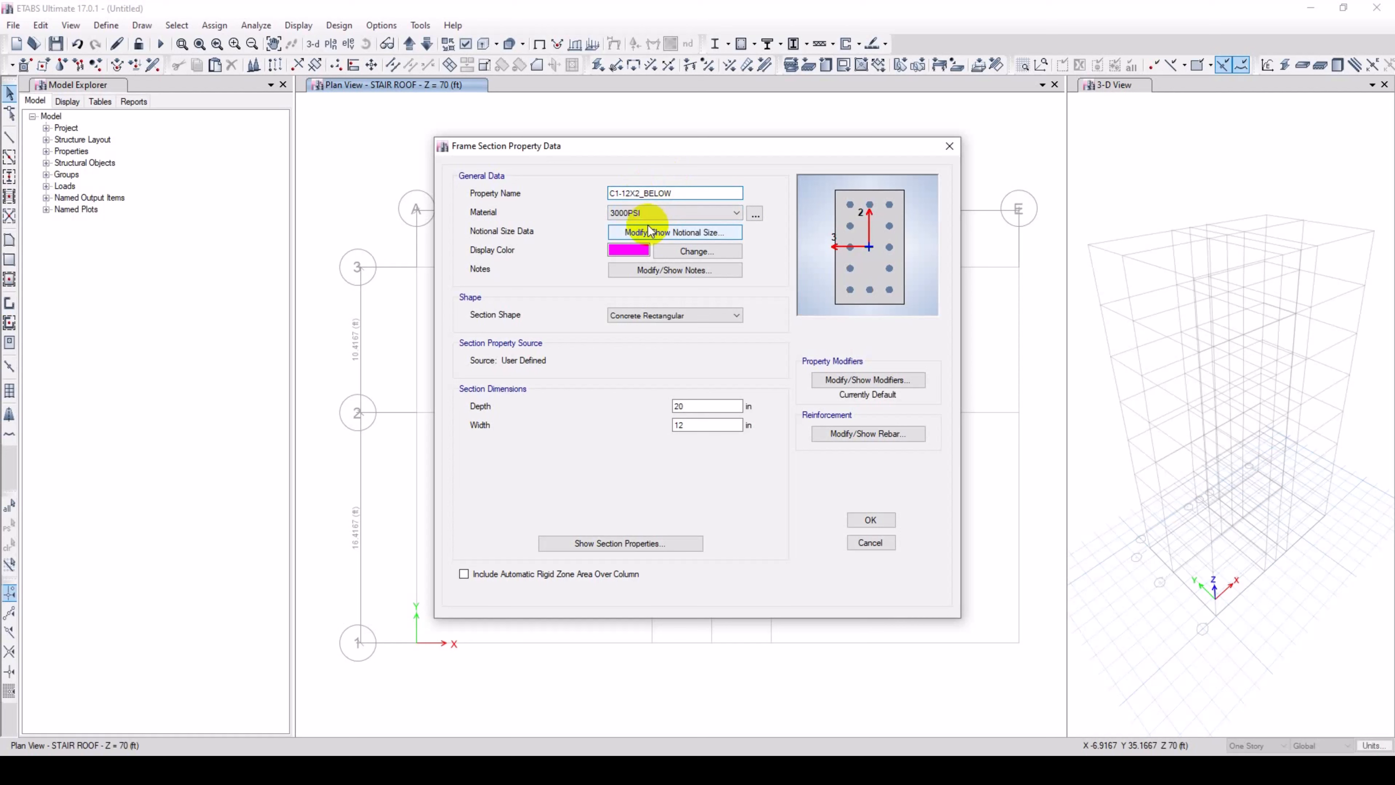
type("3")
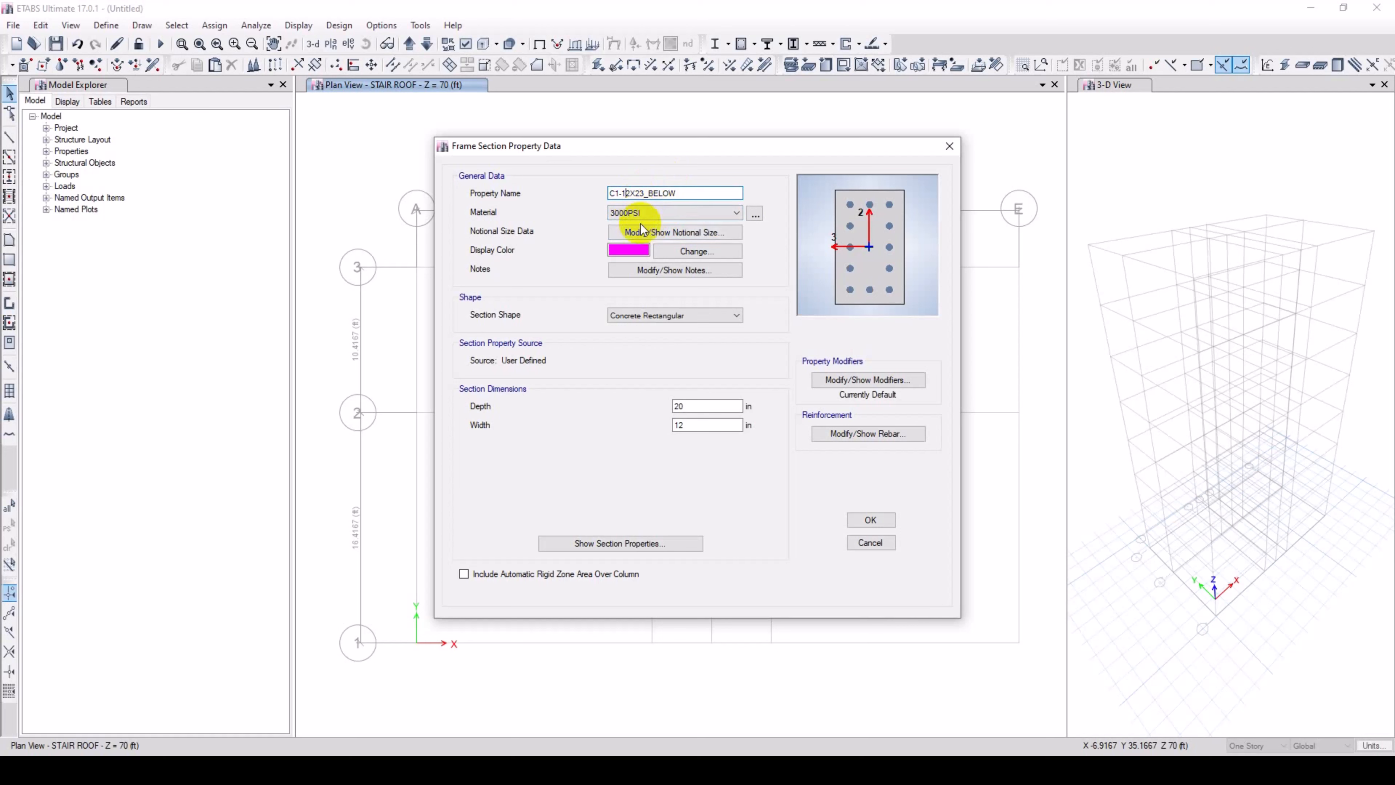
key("Delete")
type("5")
Set the C1-15X23_BELOW column section's width to 15 in and its depth to 23 in.
double_click(709, 424)
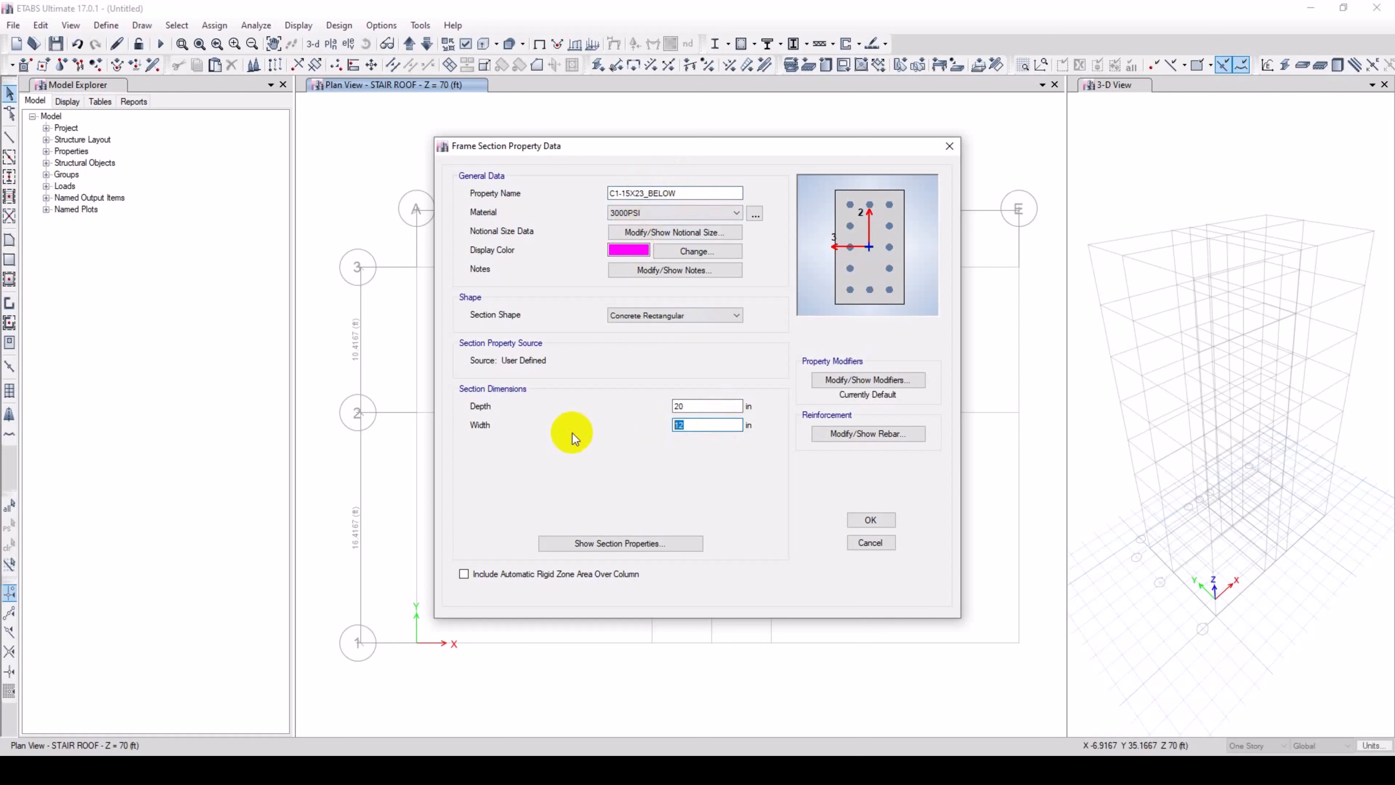
type("15")
double_click(686, 405)
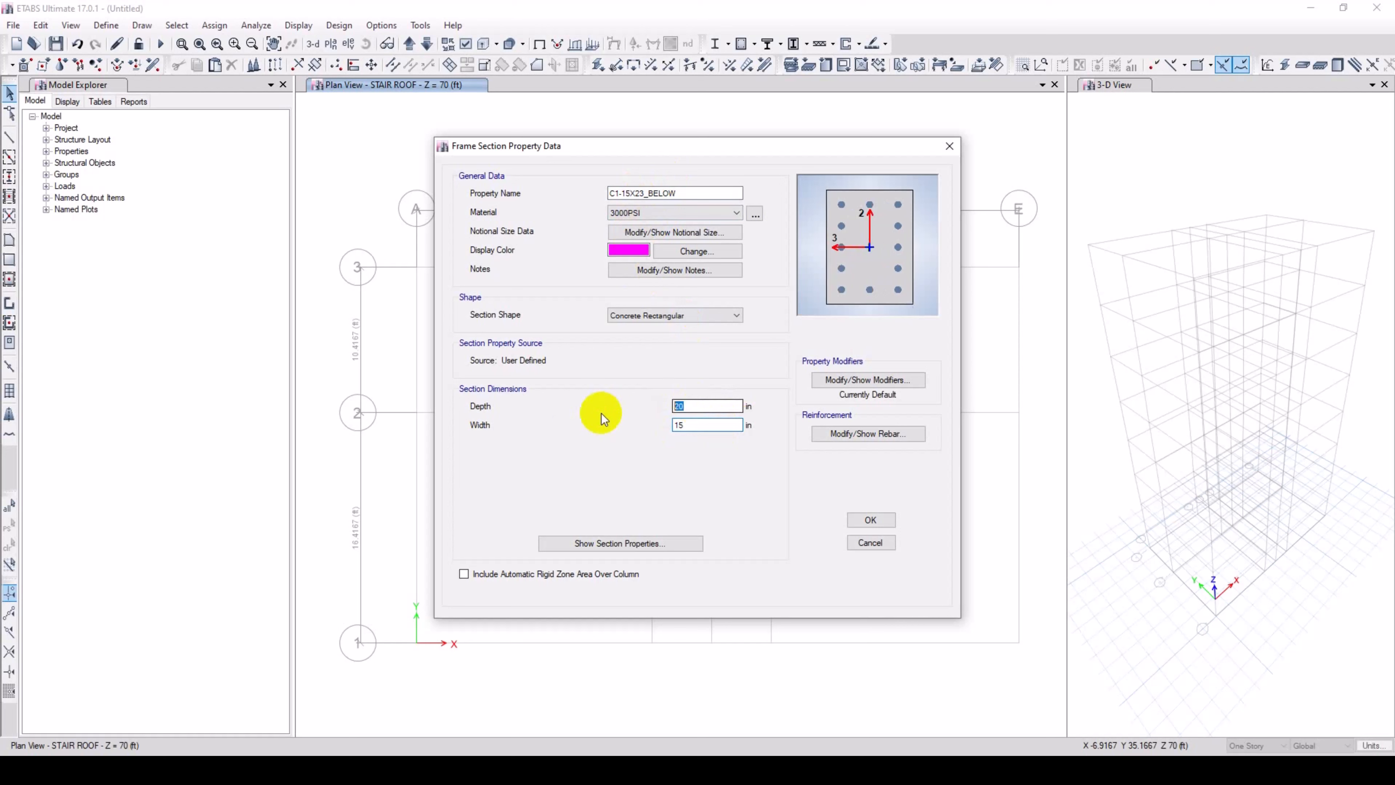
type("23")
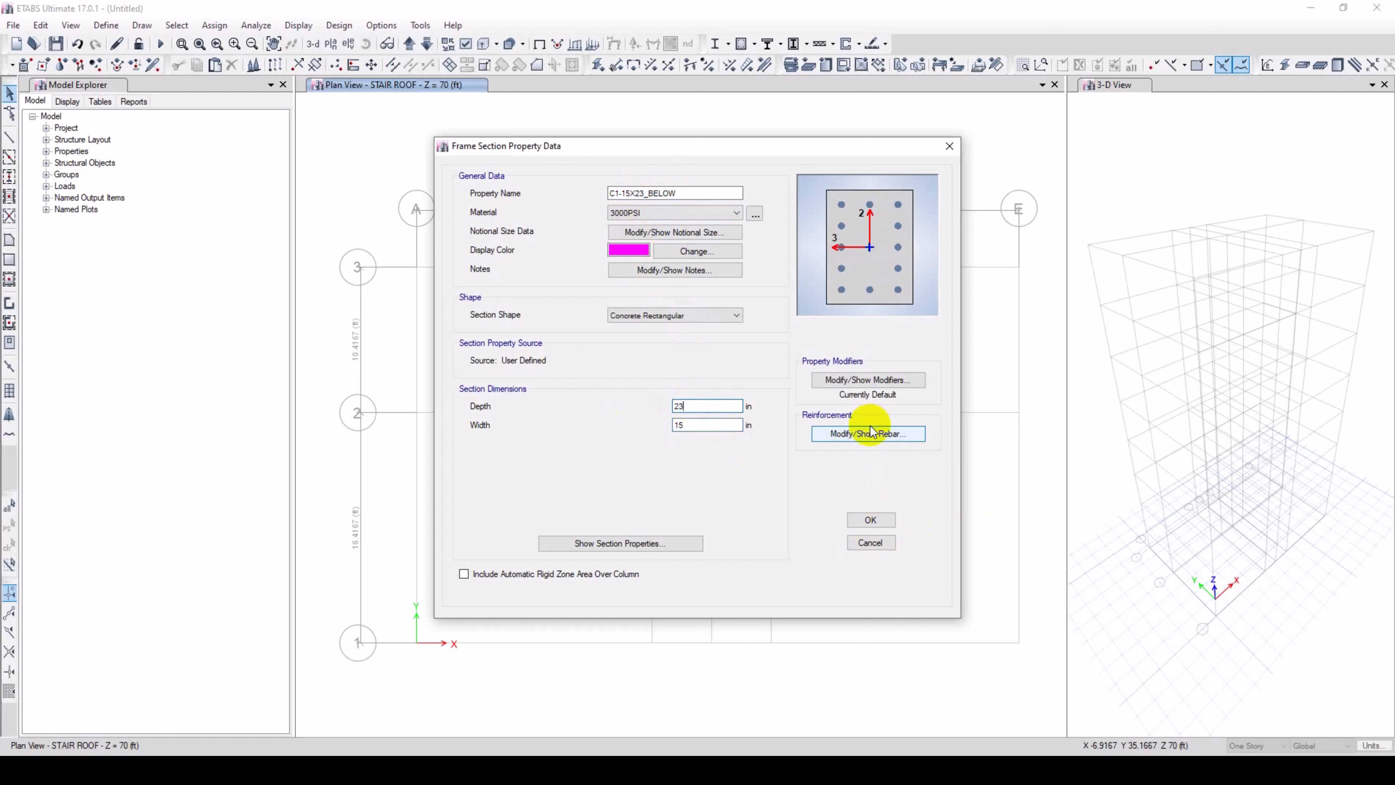
Set the C1-15X23_BELOW column's clear cover for confinement bars to 3 in and save the section.
left_click(858, 432)
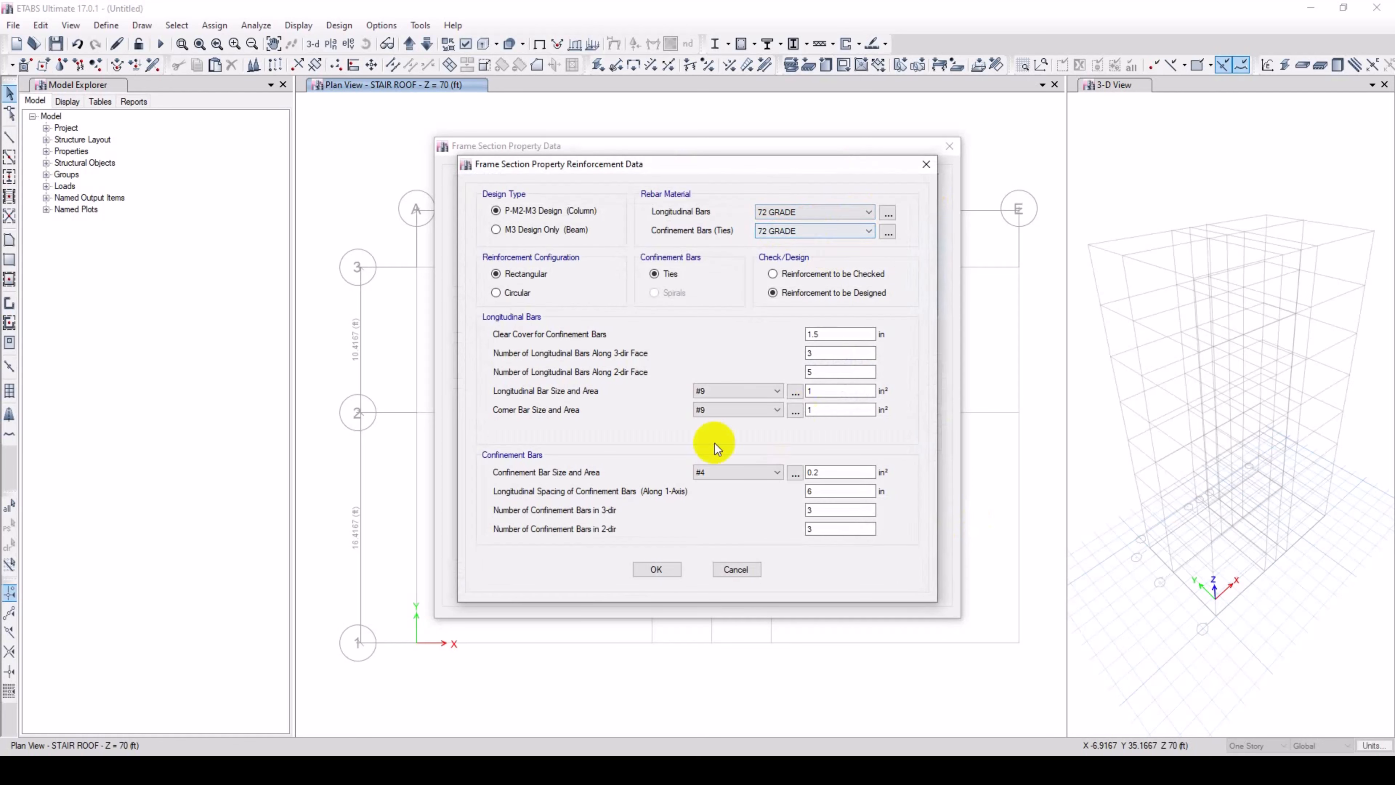
left_click_drag(838, 335, 593, 359)
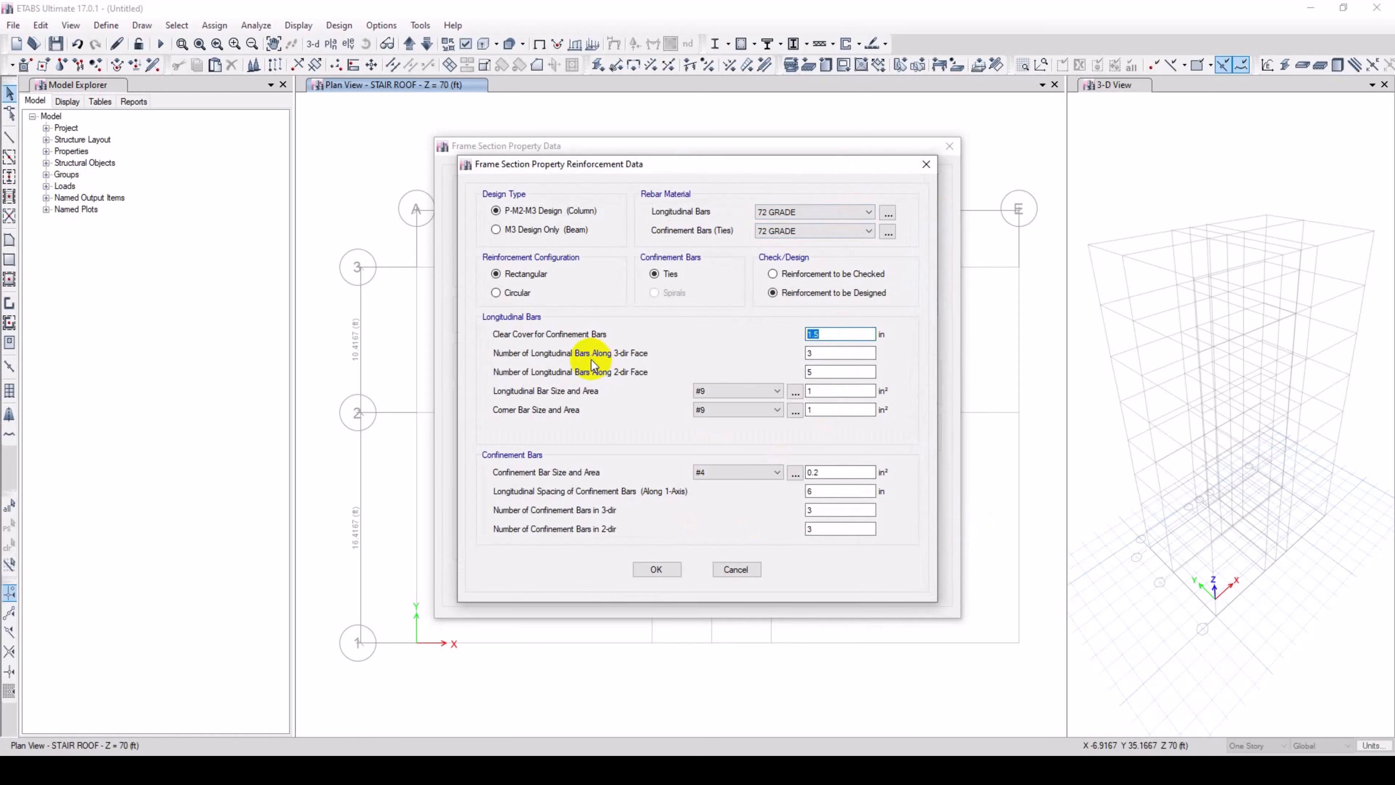
left_click(656, 569)
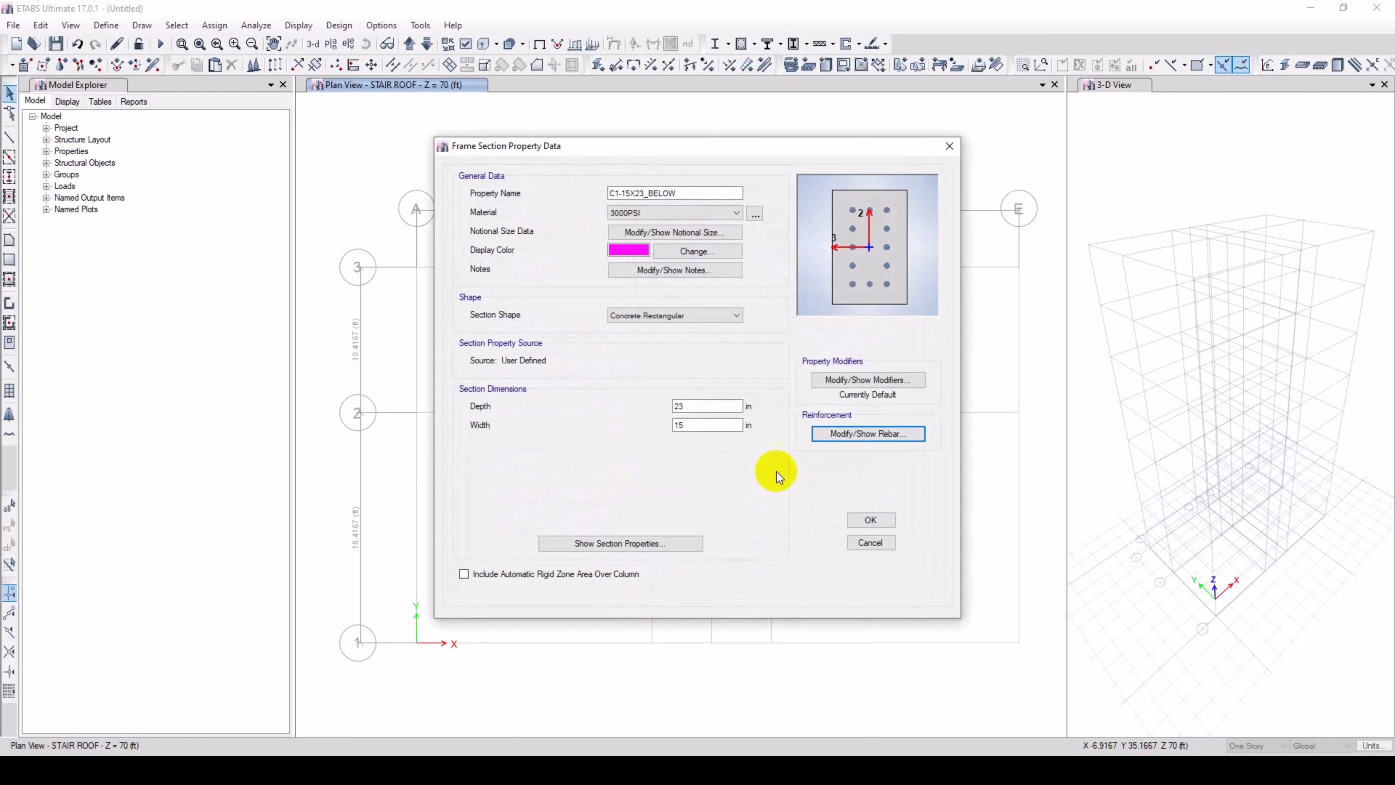
left_click(868, 520)
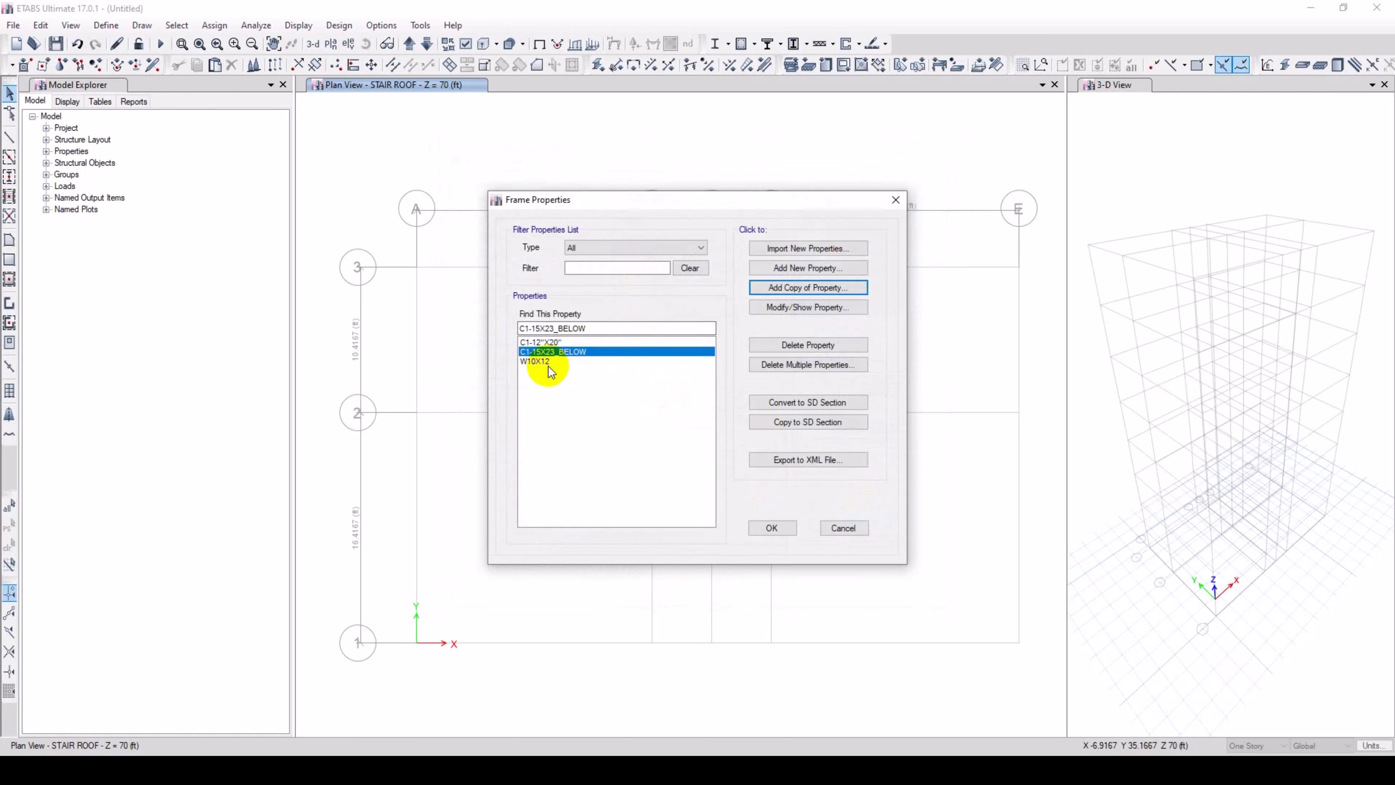
Copy the C1-15X23_BELOW section as C2-12"X24" with a depth of 24 in and a width of 12 in.
left_click(805, 287)
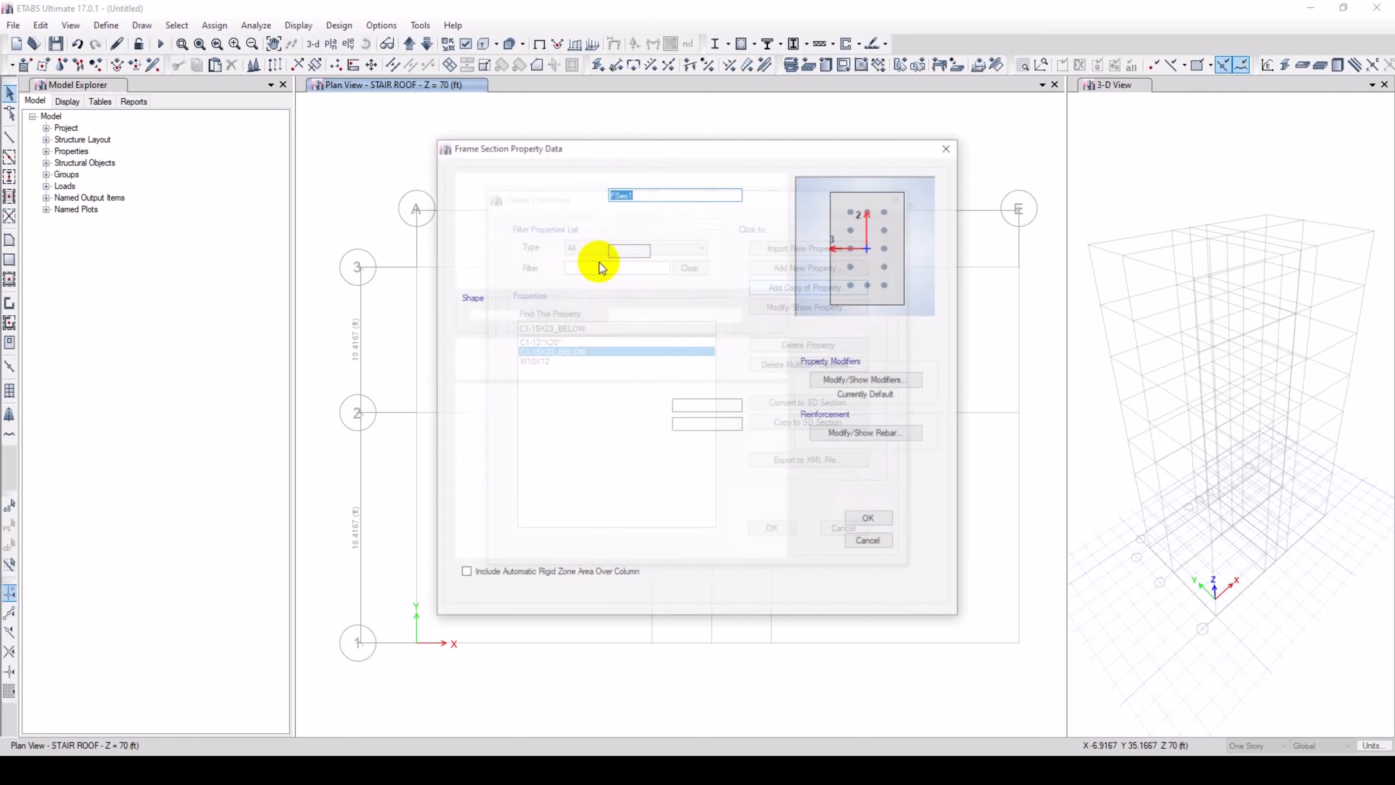
type("C2-12\"X24")
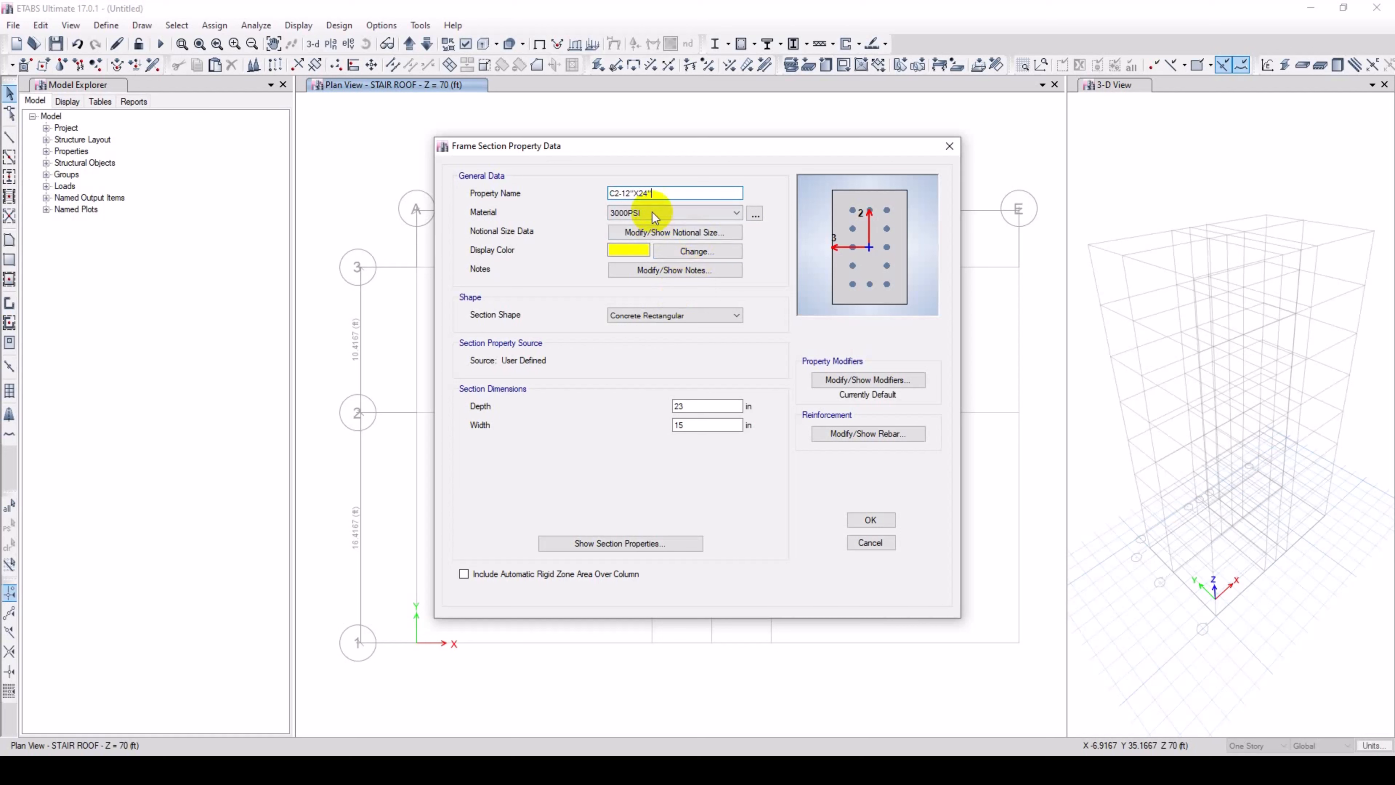
double_click(678, 405)
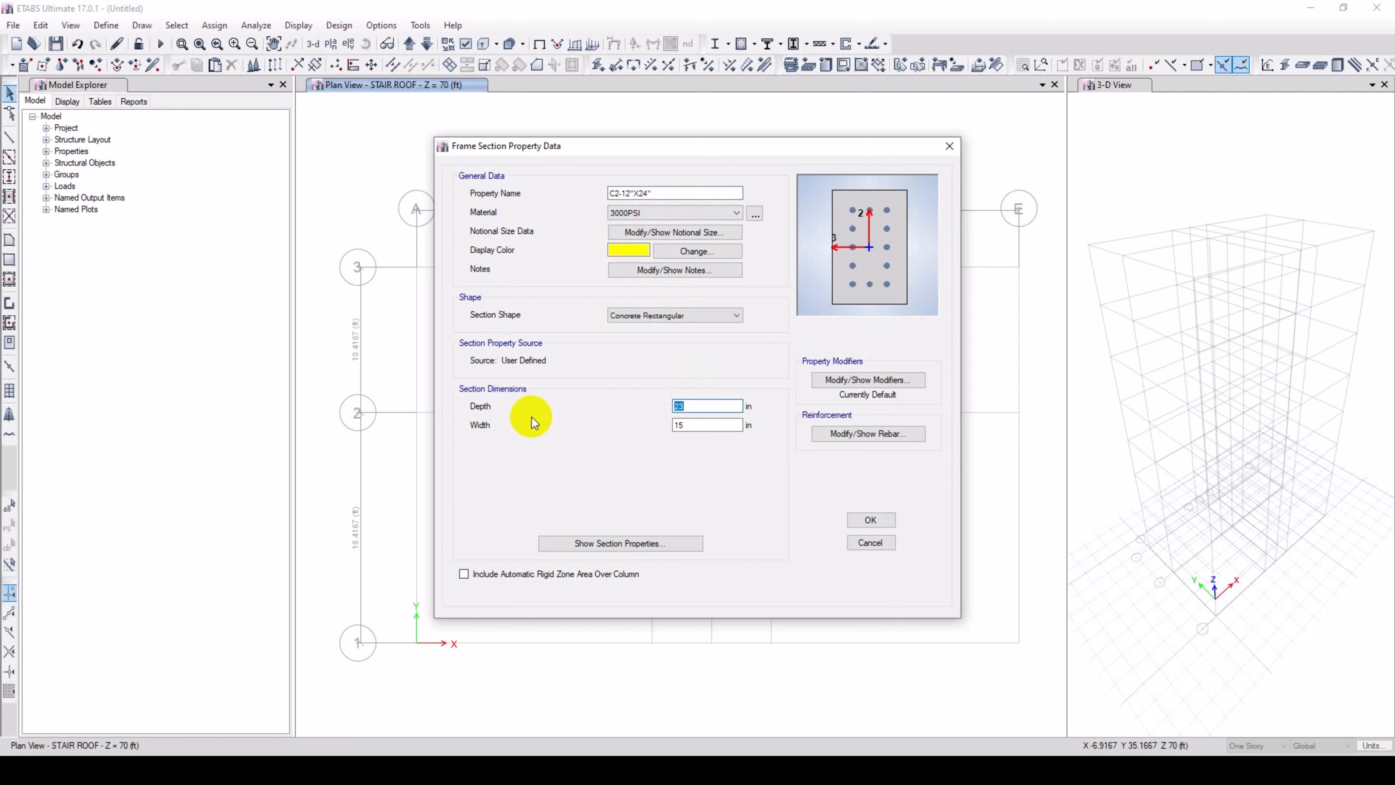
type("24")
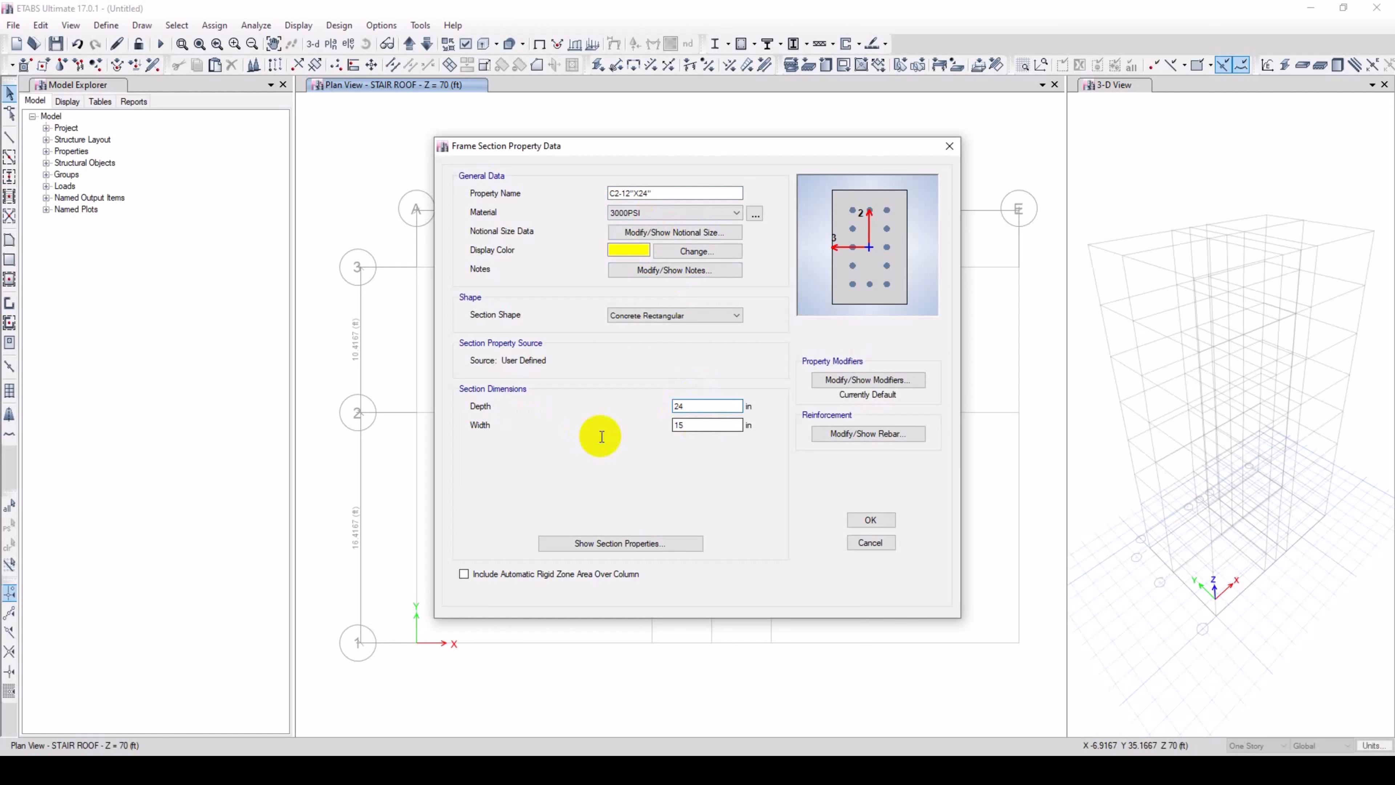
left_click_drag(722, 424, 663, 429)
type("12")
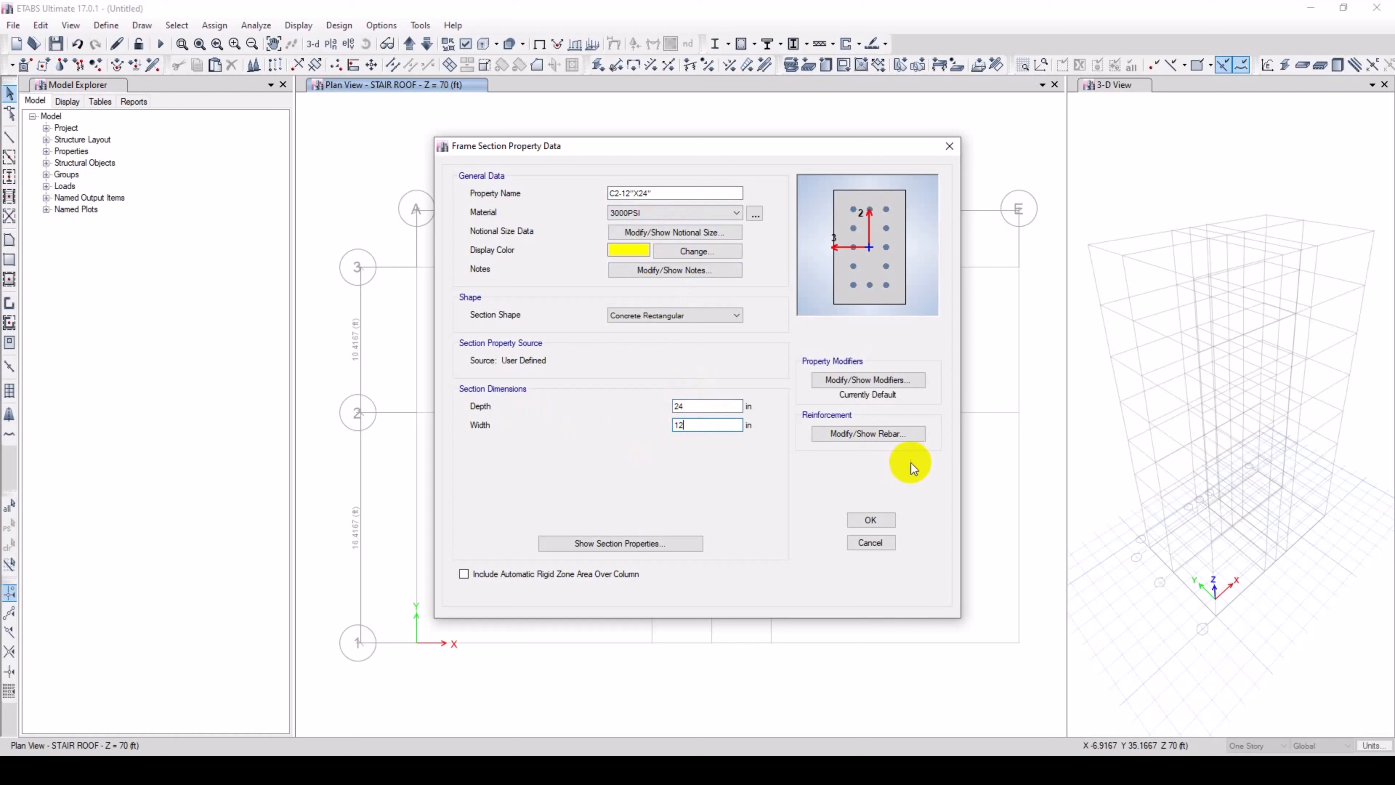
Set the C2-12"X24" column's clear cover for confinement bars to 1.5 in and save the section.
left_click(882, 444)
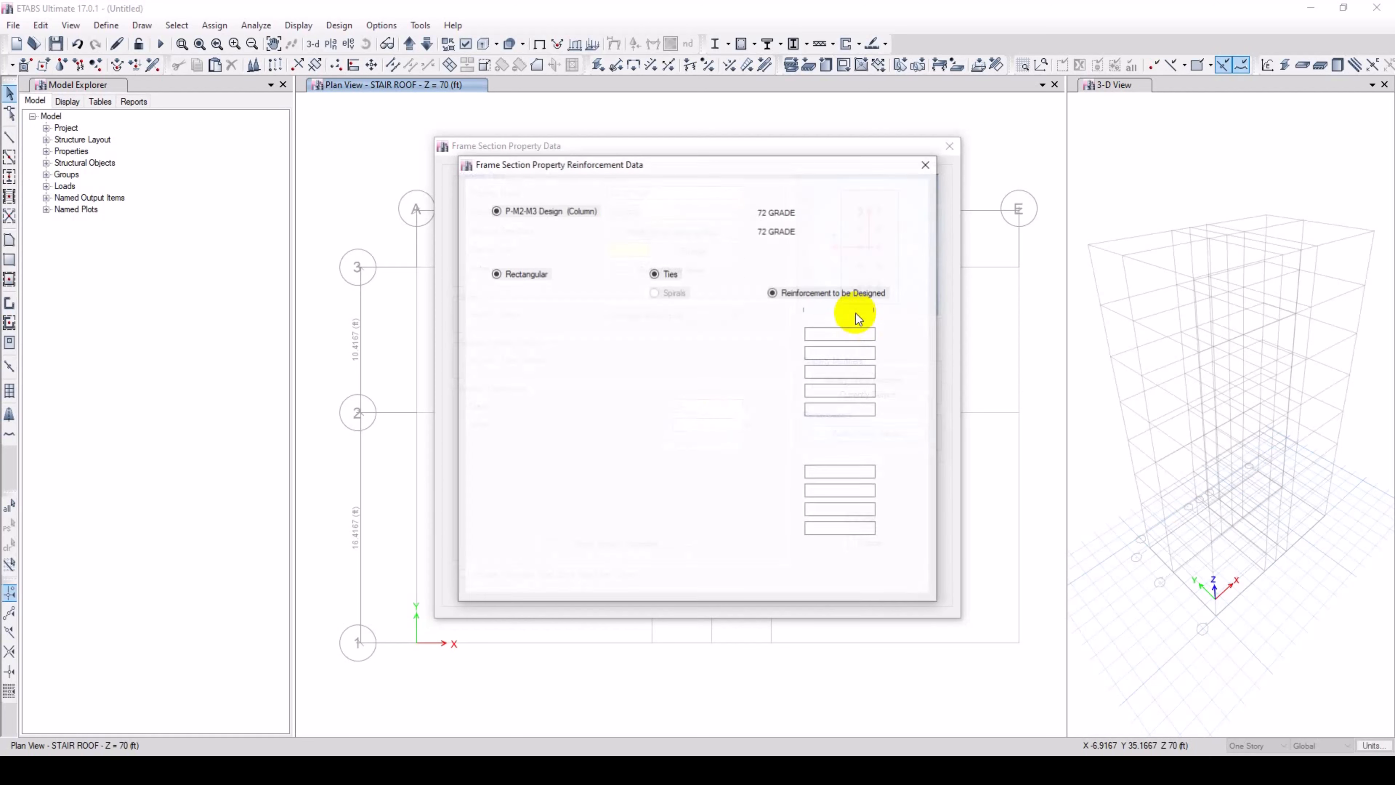
double_click(839, 333)
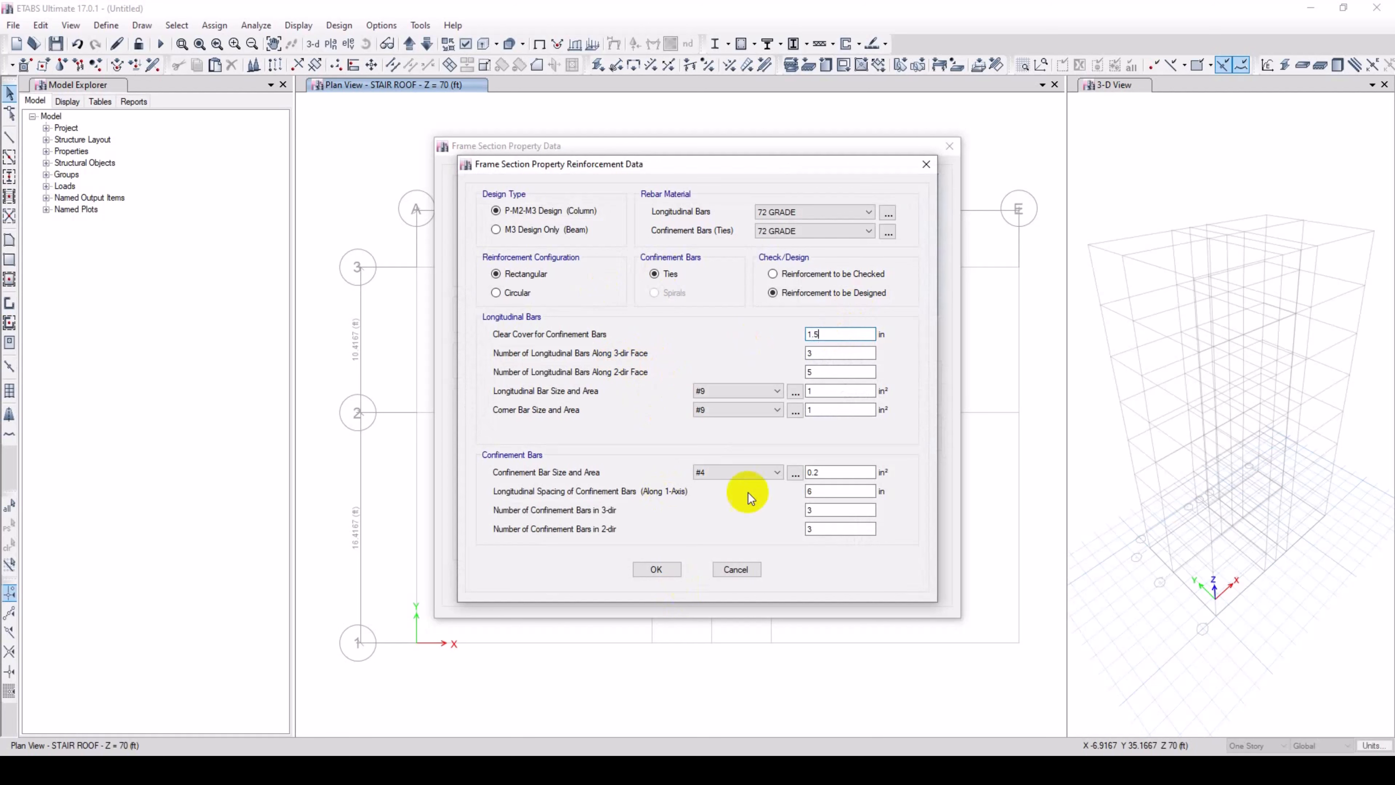
left_click(646, 582)
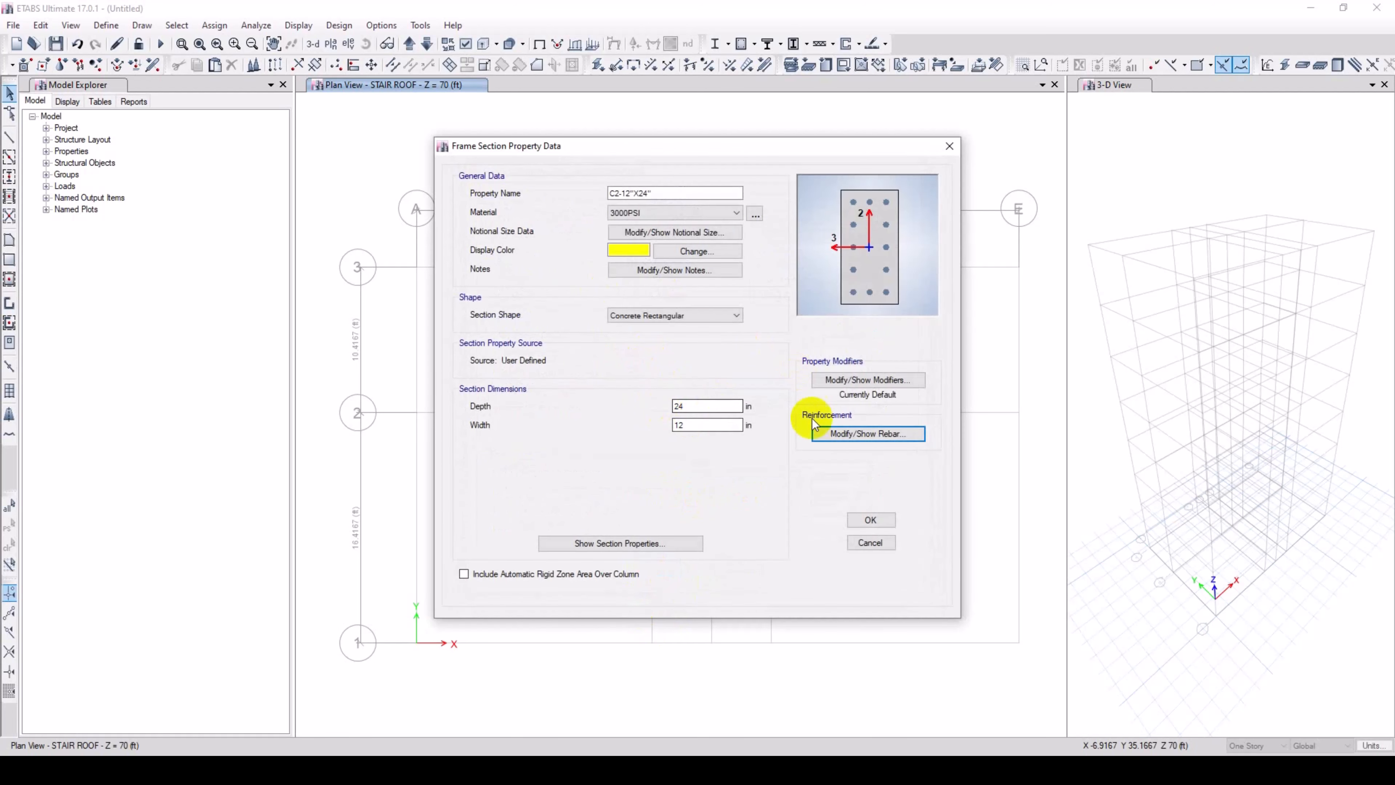
left_click(864, 520)
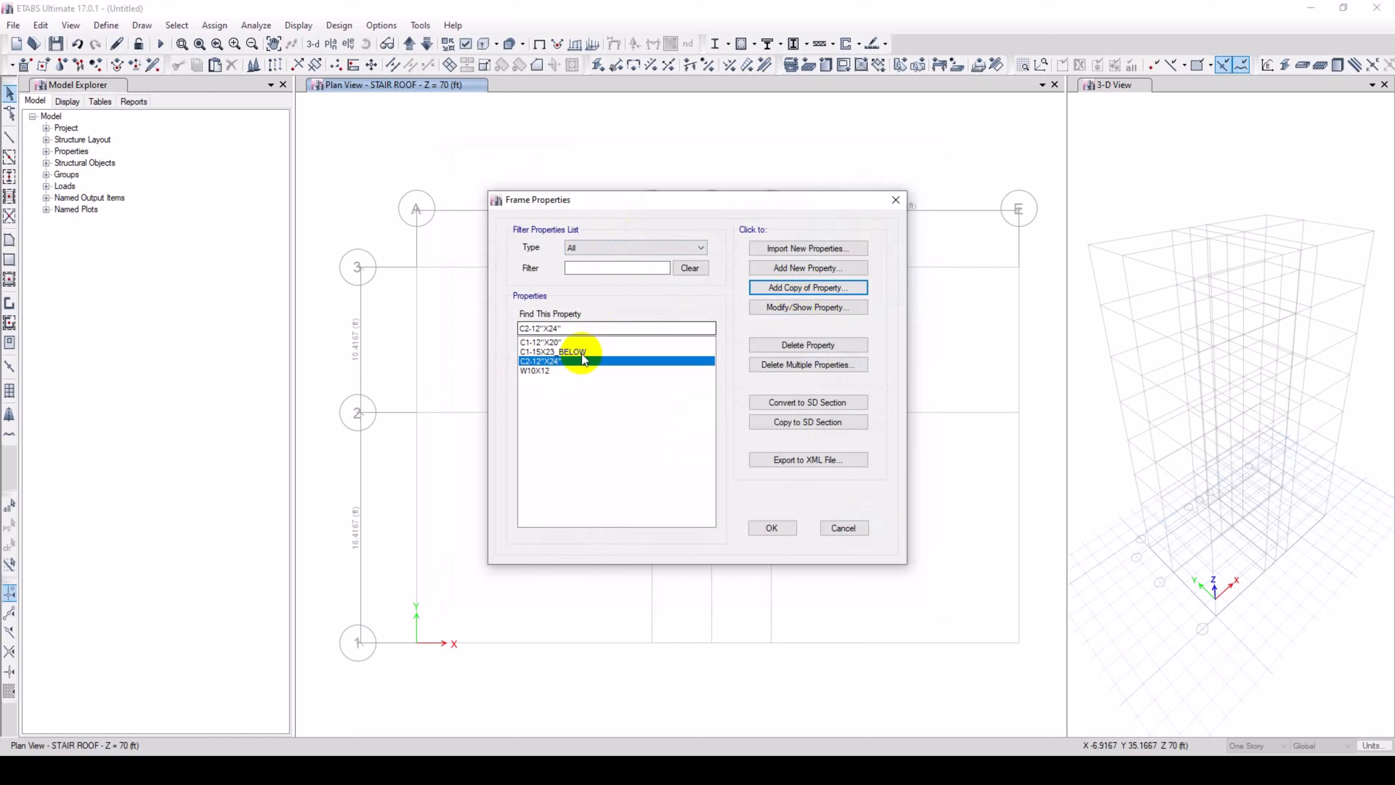
Create a copy of the C1-15X23_BELOW column section and name it C2-15"X27"_BELOW.
left_click(552, 351)
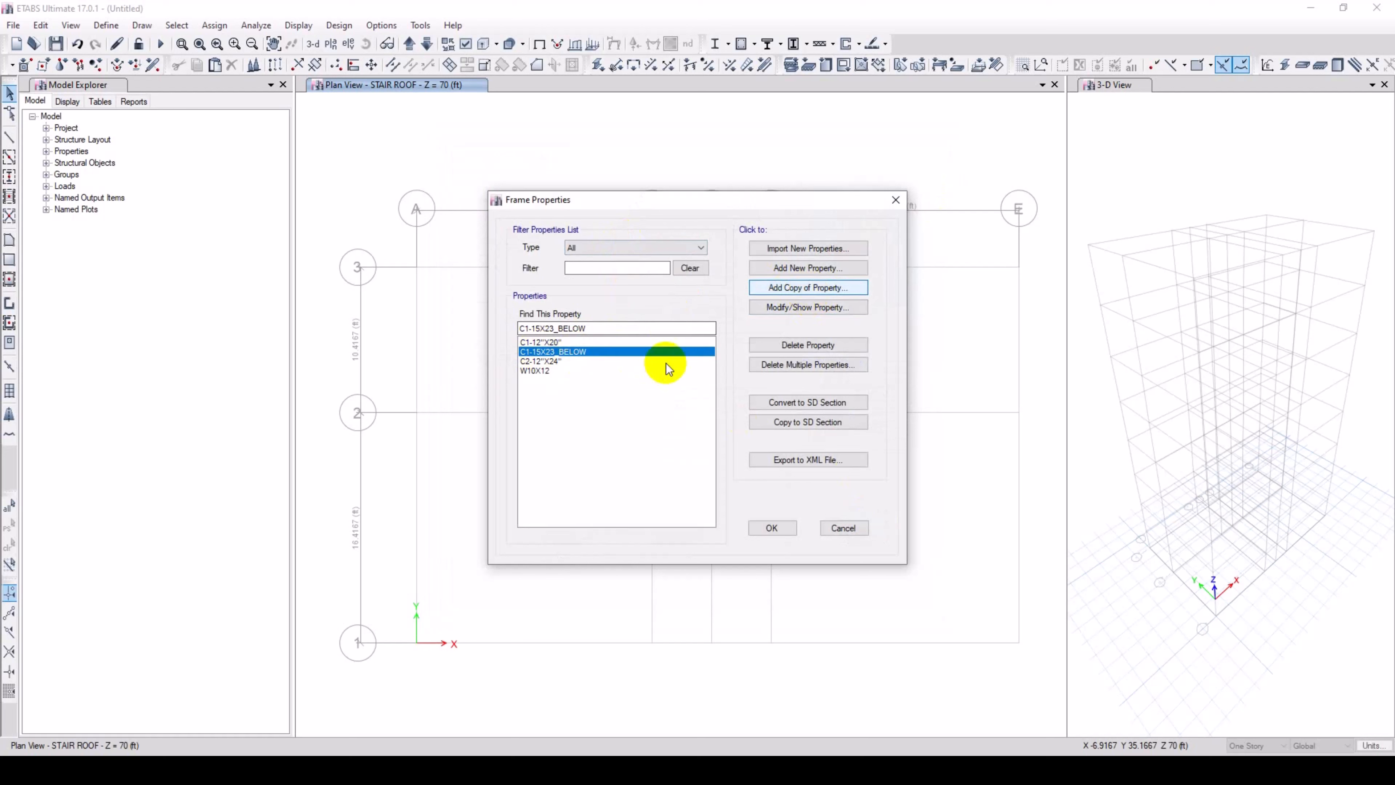
left_click(654, 326)
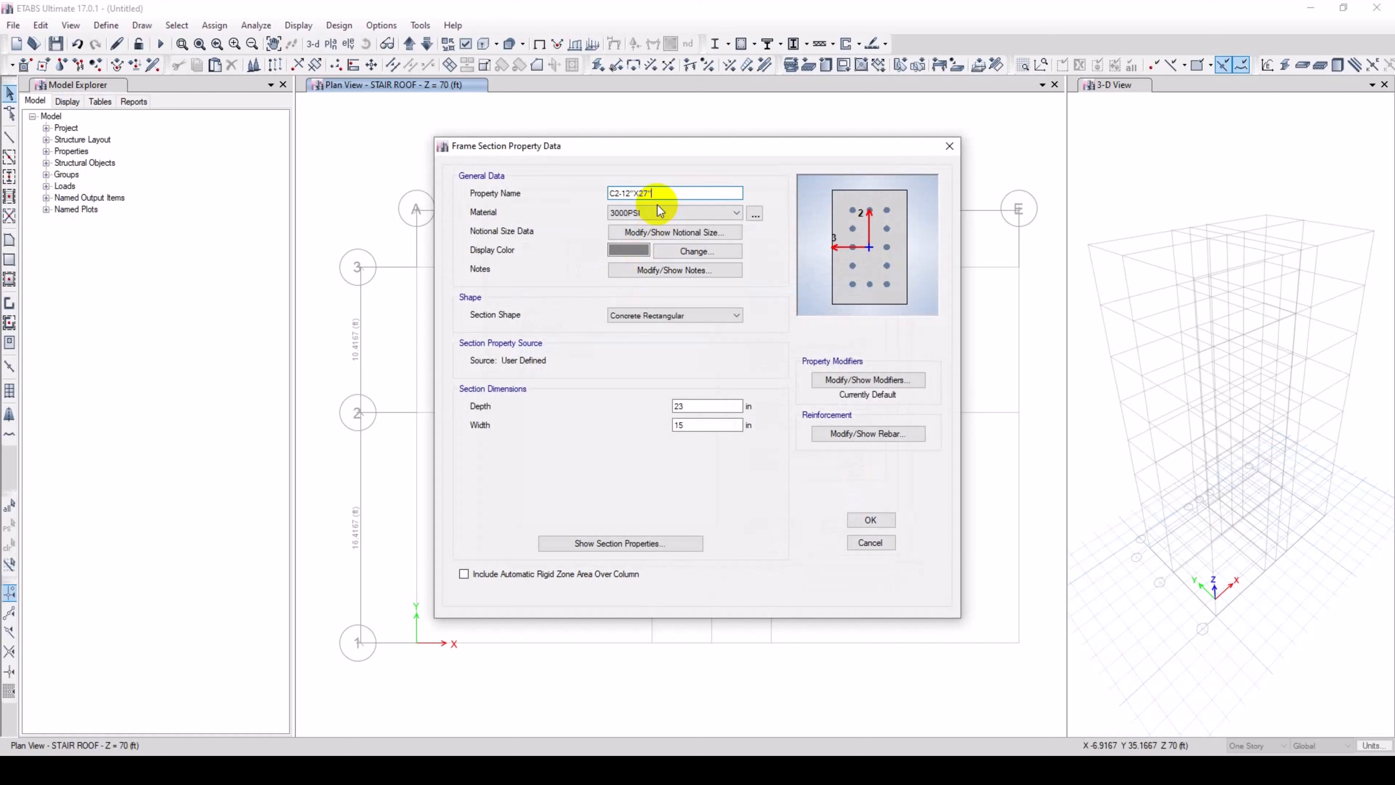
type("BEWL")
left_click(625, 193)
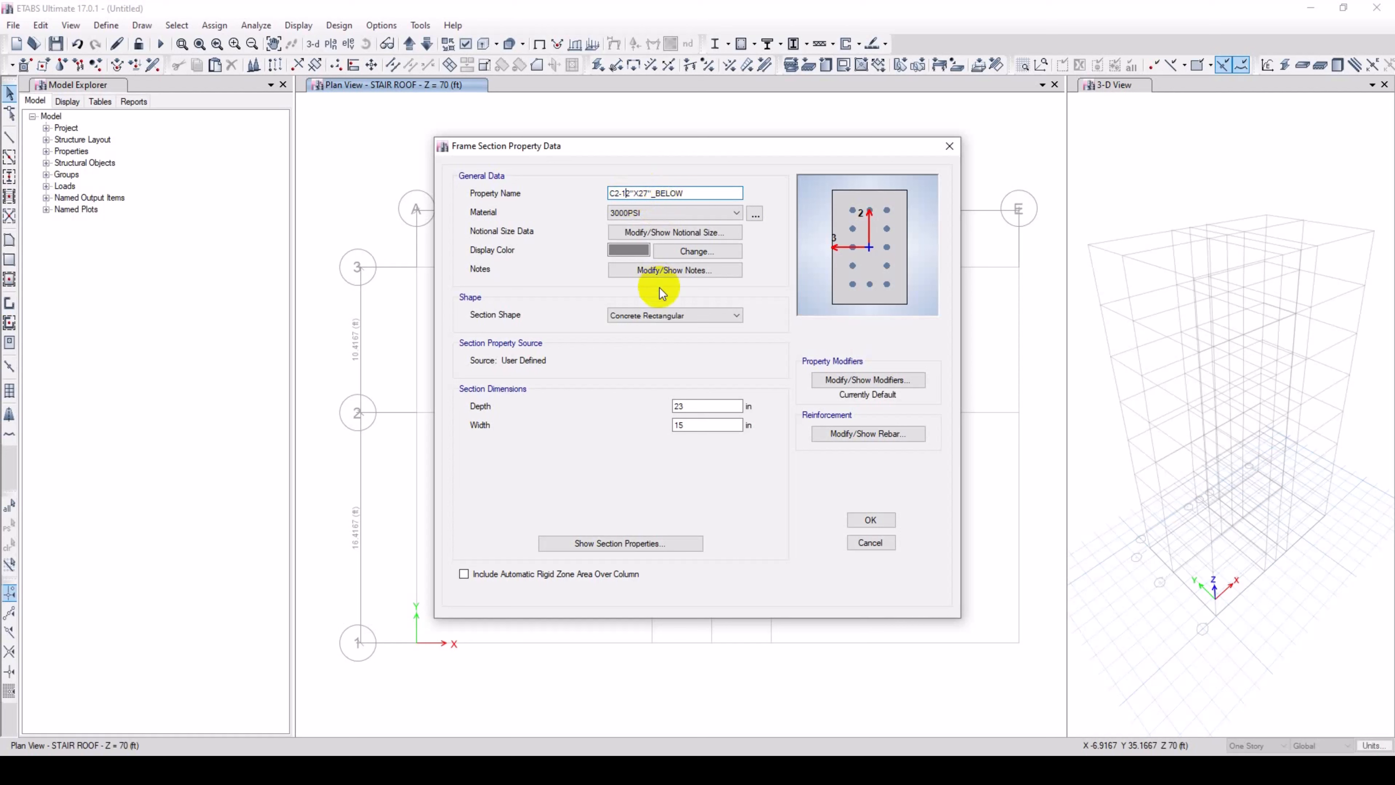
key("Delete")
type("5")
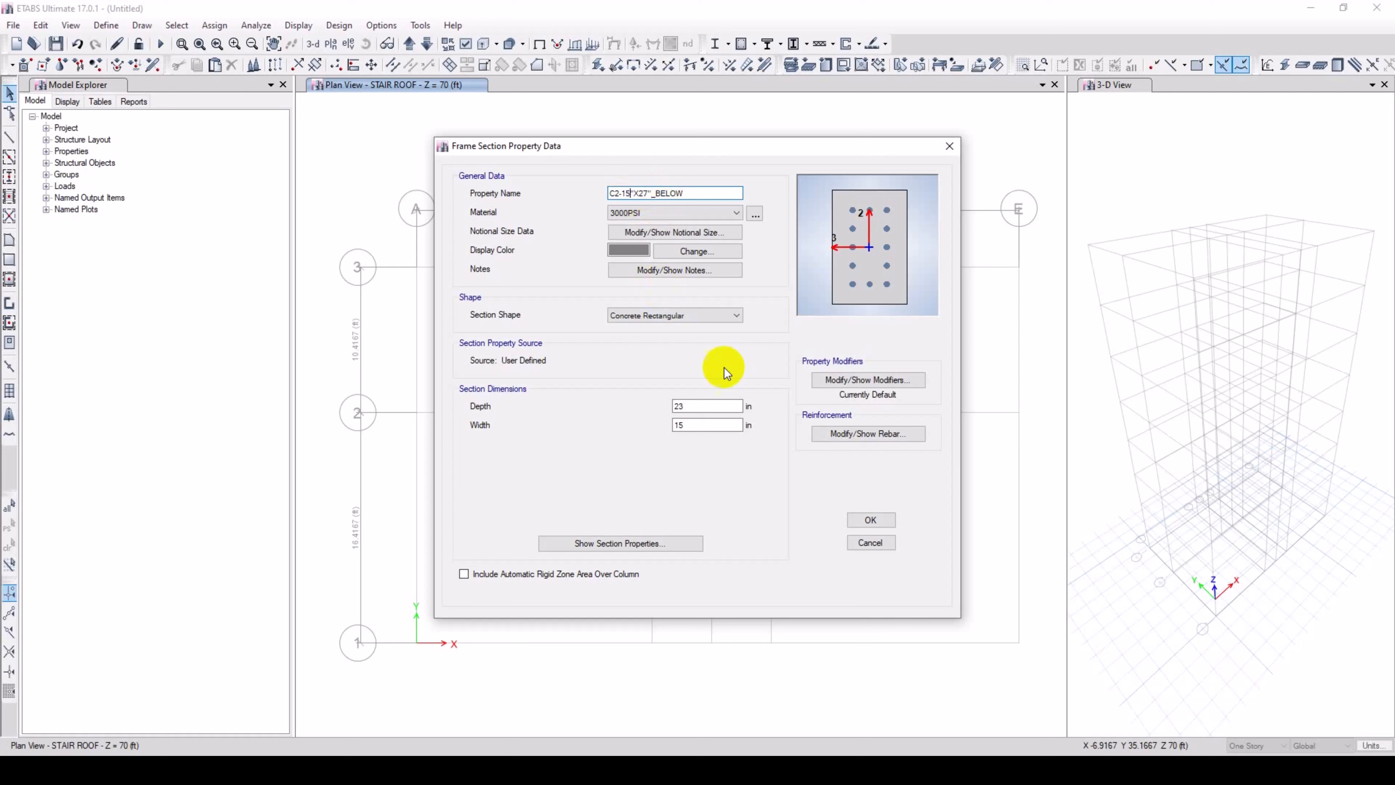
Set the C2-15"X27"_BELOW section's depth to 27 in, check its reinforcement data, and save the section.
double_click(704, 405)
type("27")
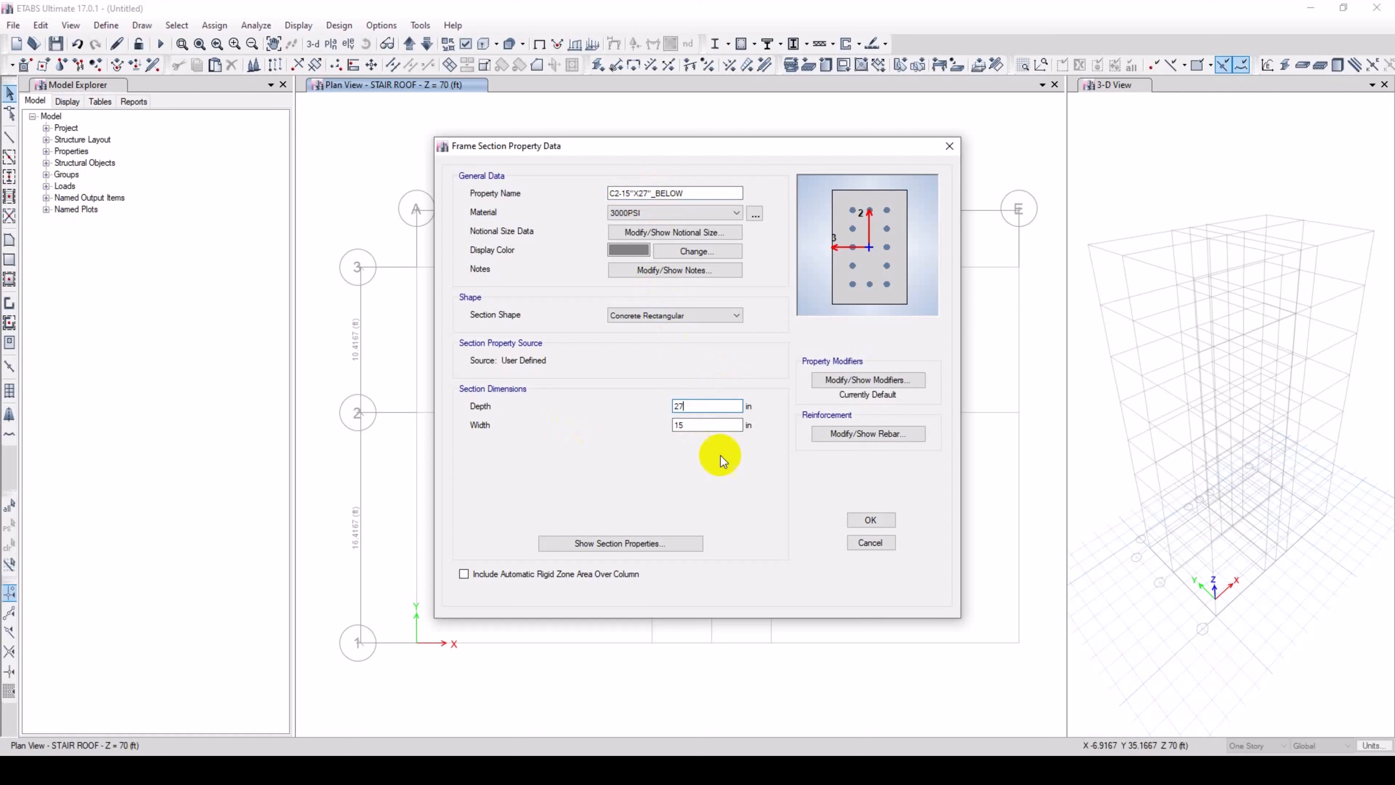
left_click_drag(707, 426, 595, 433)
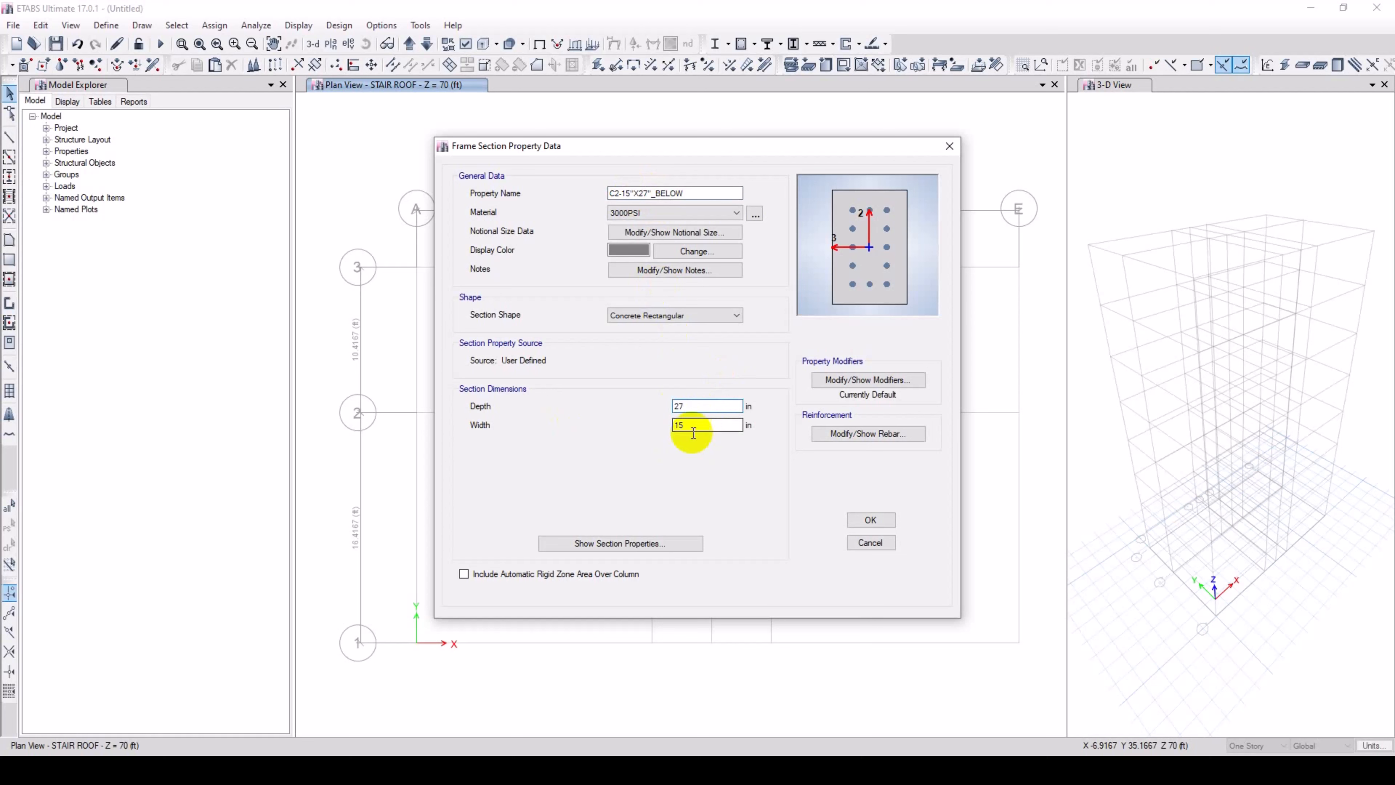
left_click(890, 435)
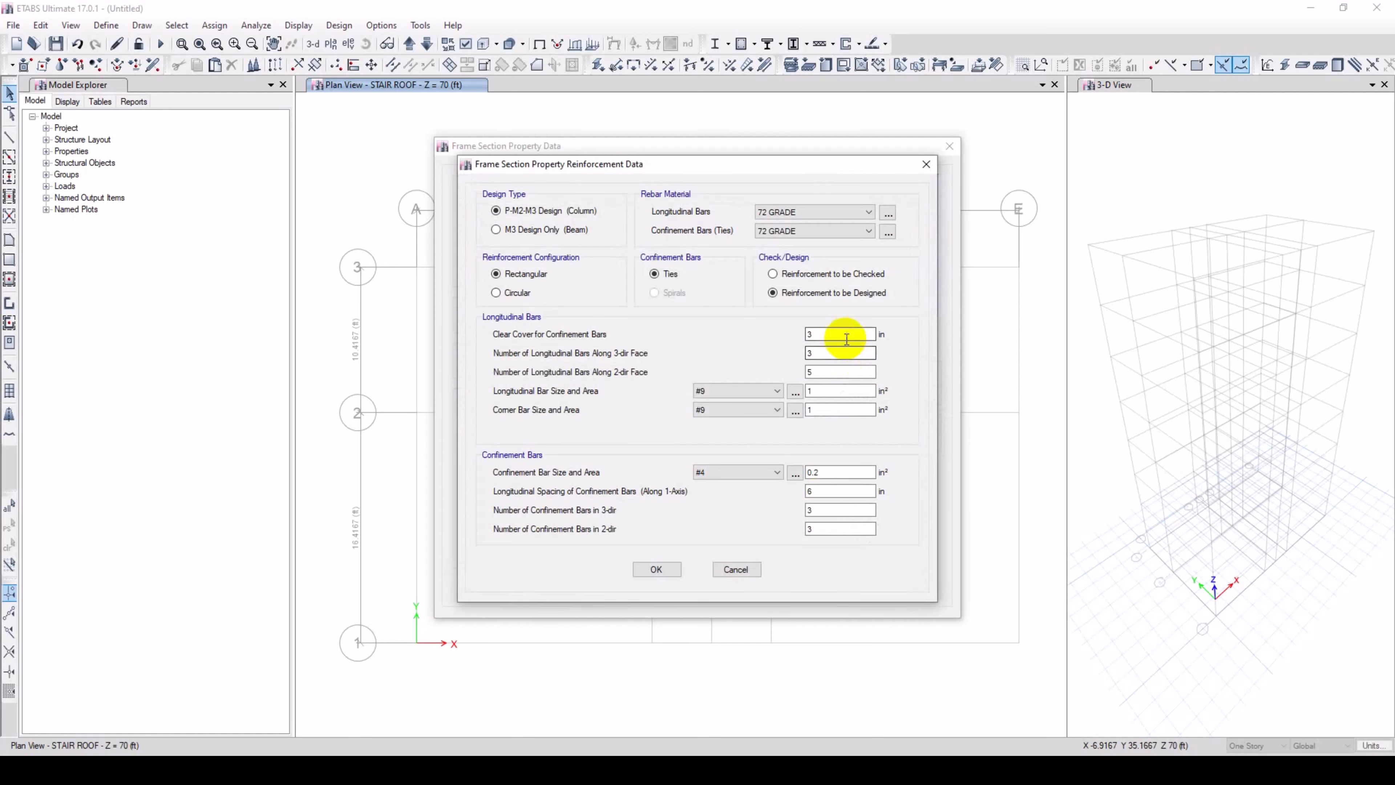
left_click(653, 569)
left_click(863, 521)
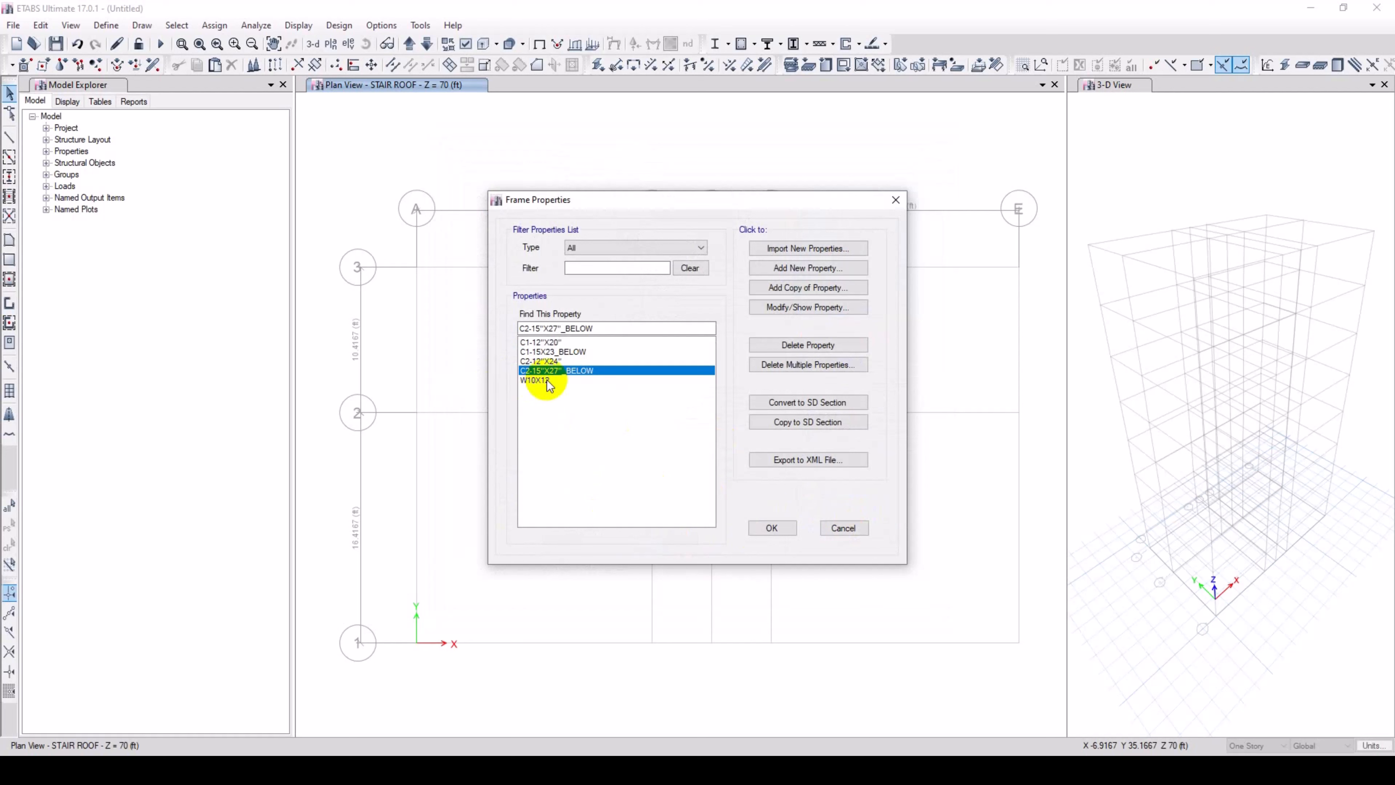
Delete the W10X12 frame section property.
left_click(546, 381)
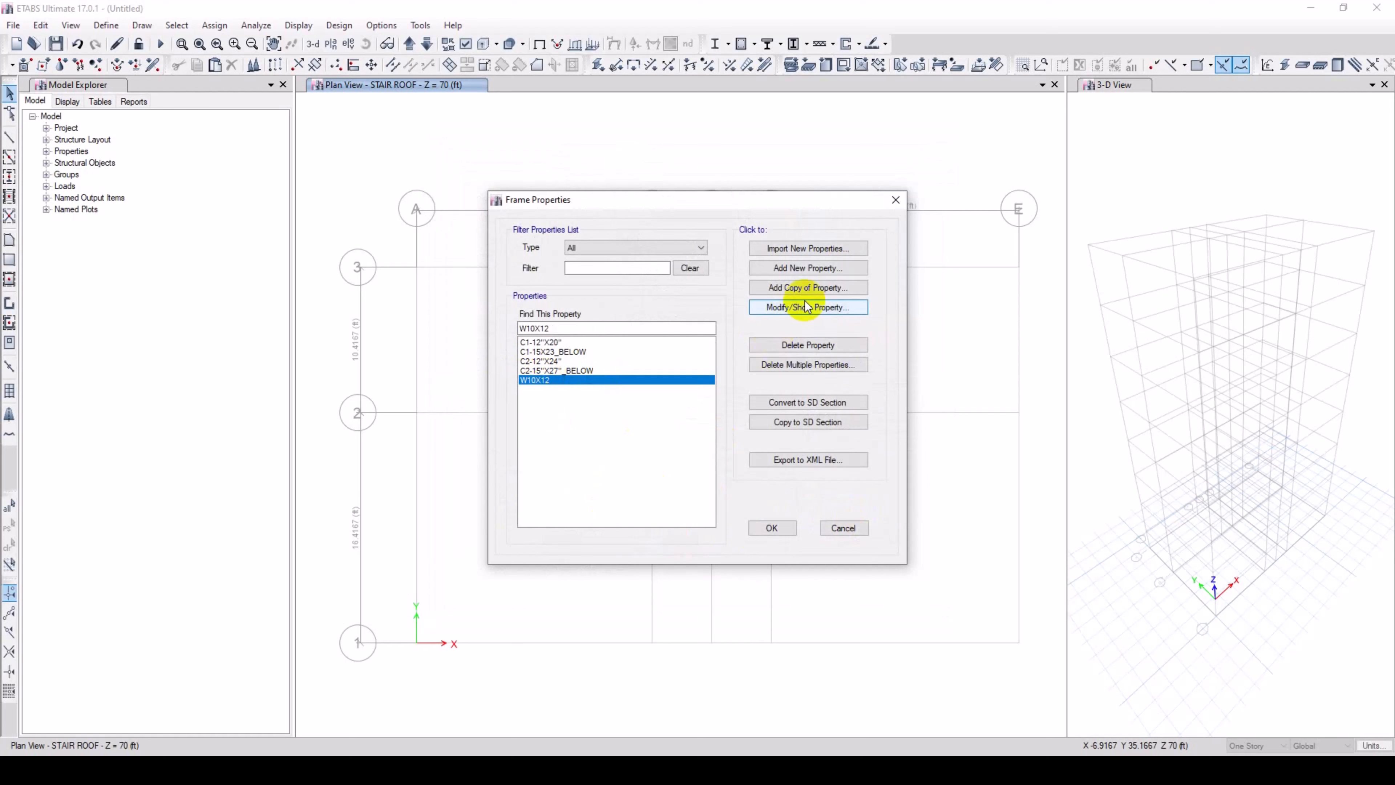
left_click(802, 346)
left_click(734, 430)
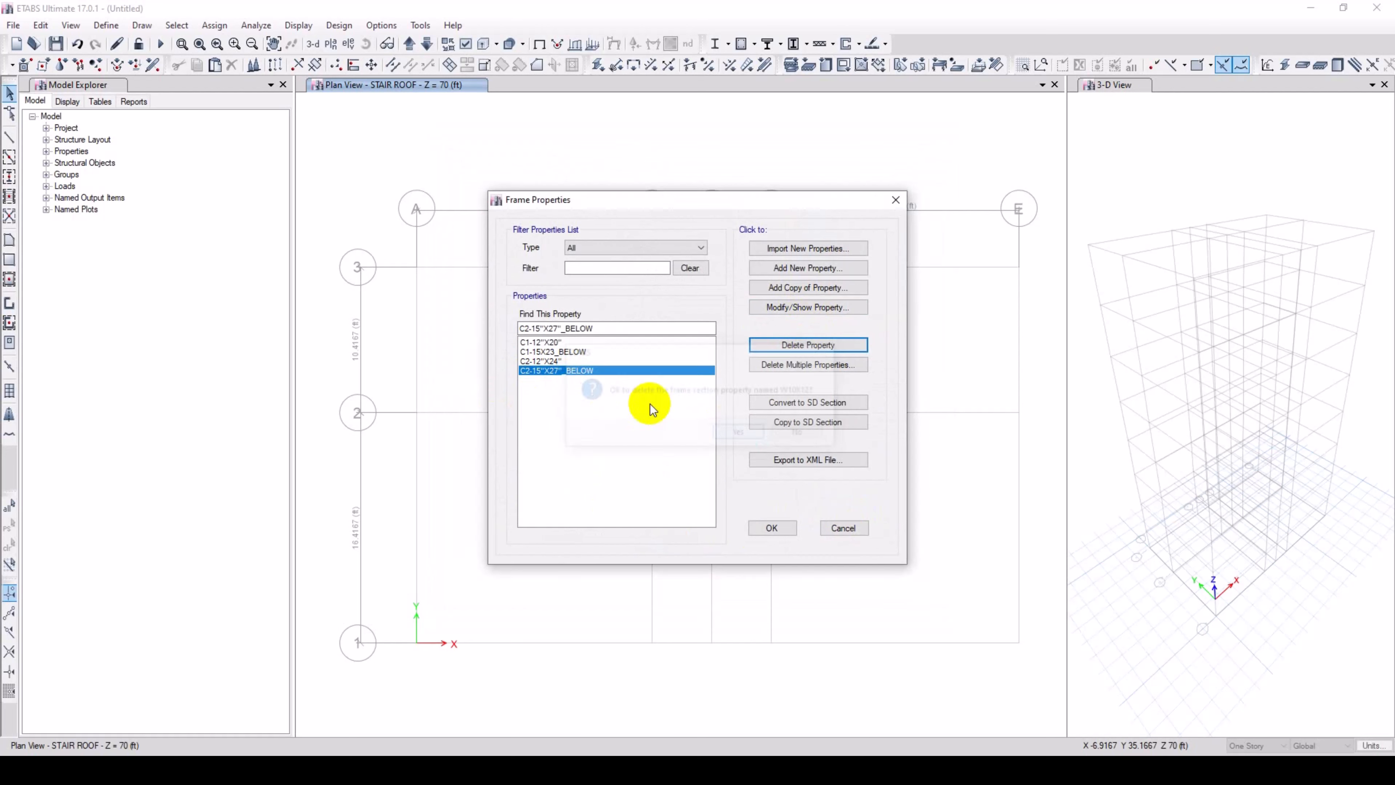
Add a rectangular concrete frame section named GB-12"X24" with 3000PSI material, 24 in depth and 12 in width.
left_click(807, 268)
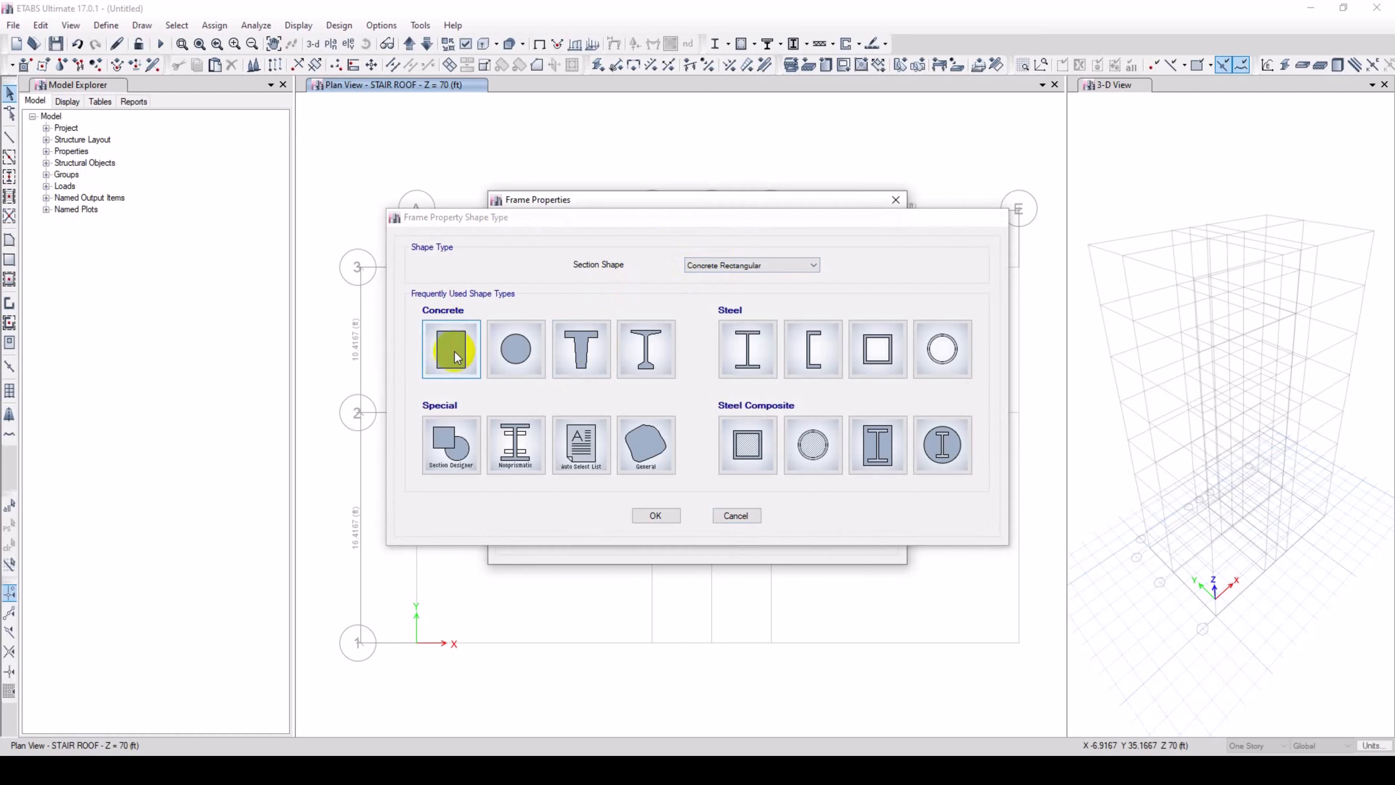
left_click(453, 352)
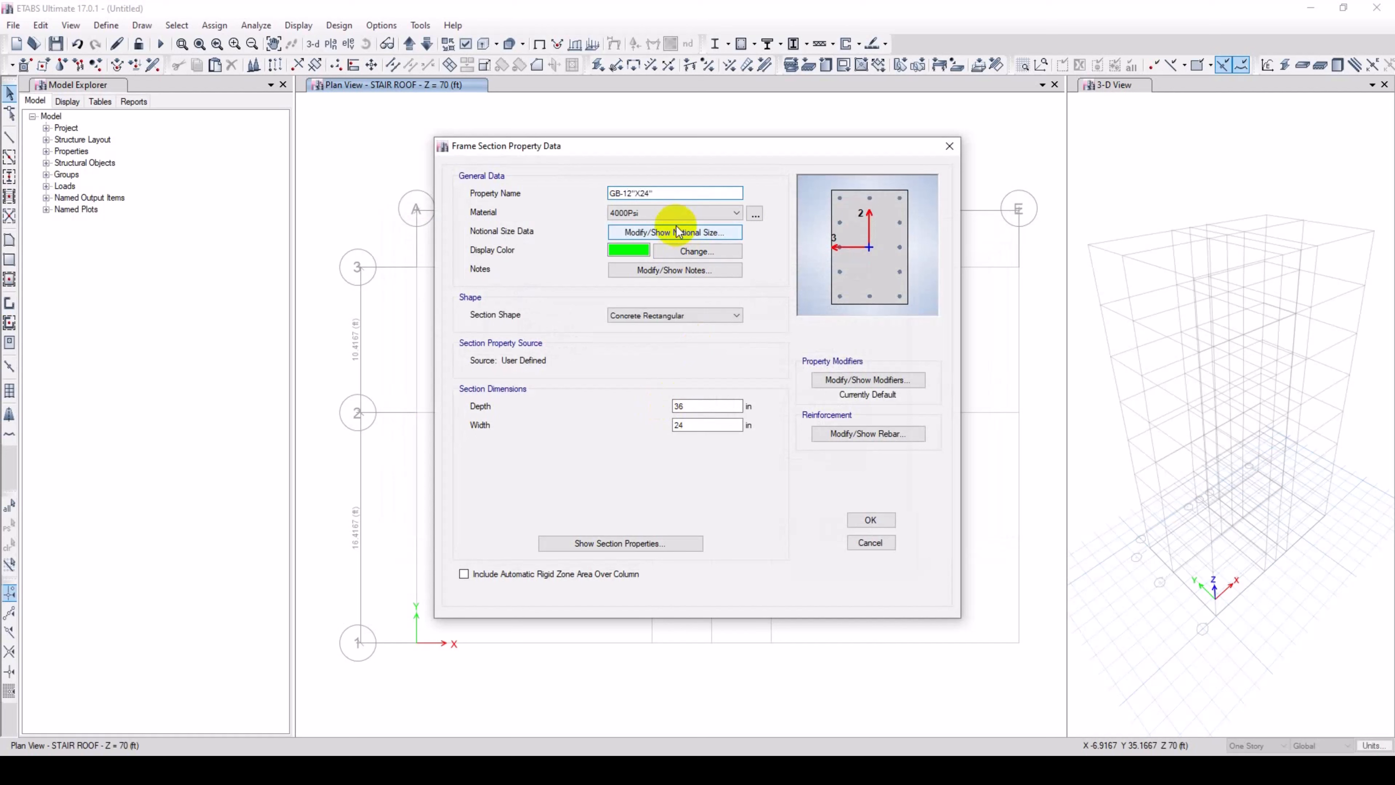
double_click(715, 405)
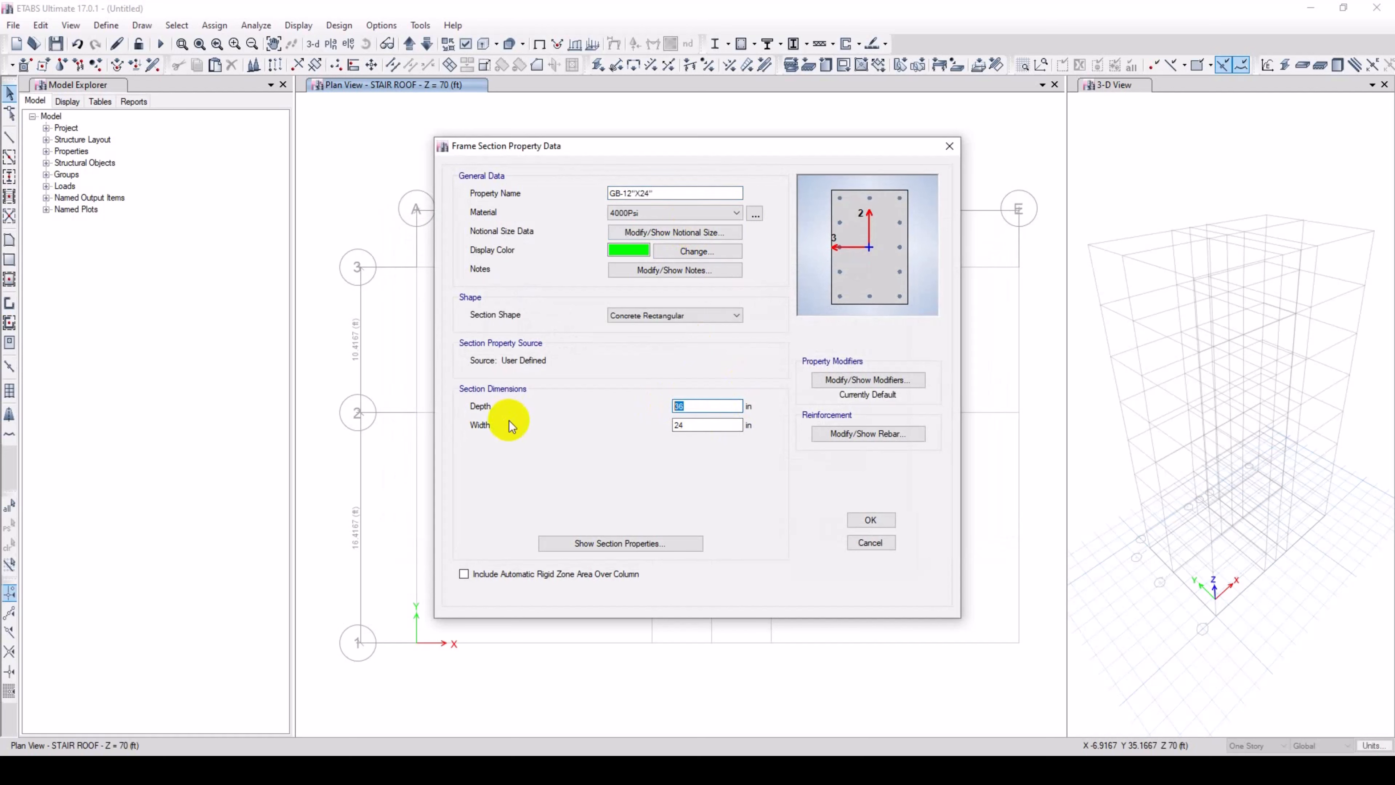
type("24")
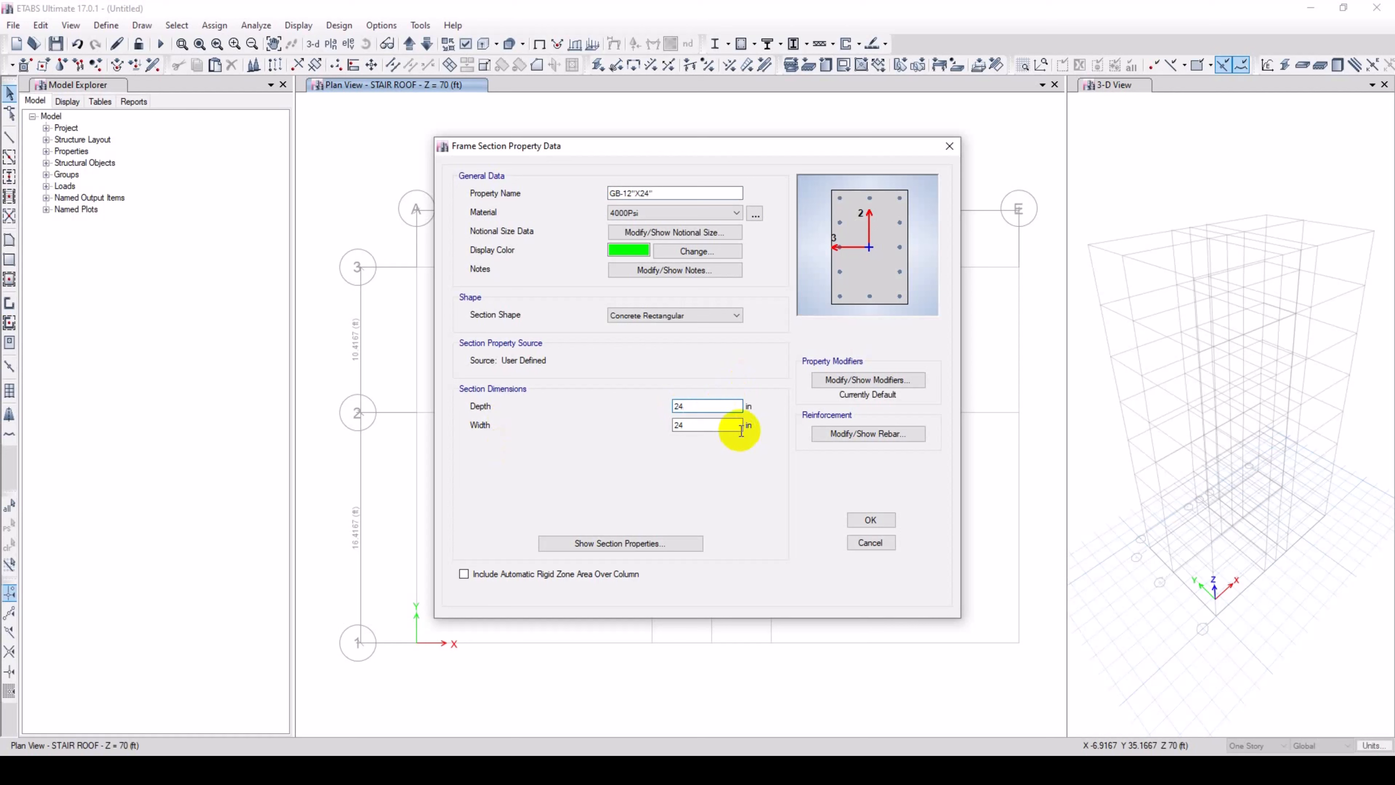
key("Tab")
type("12")
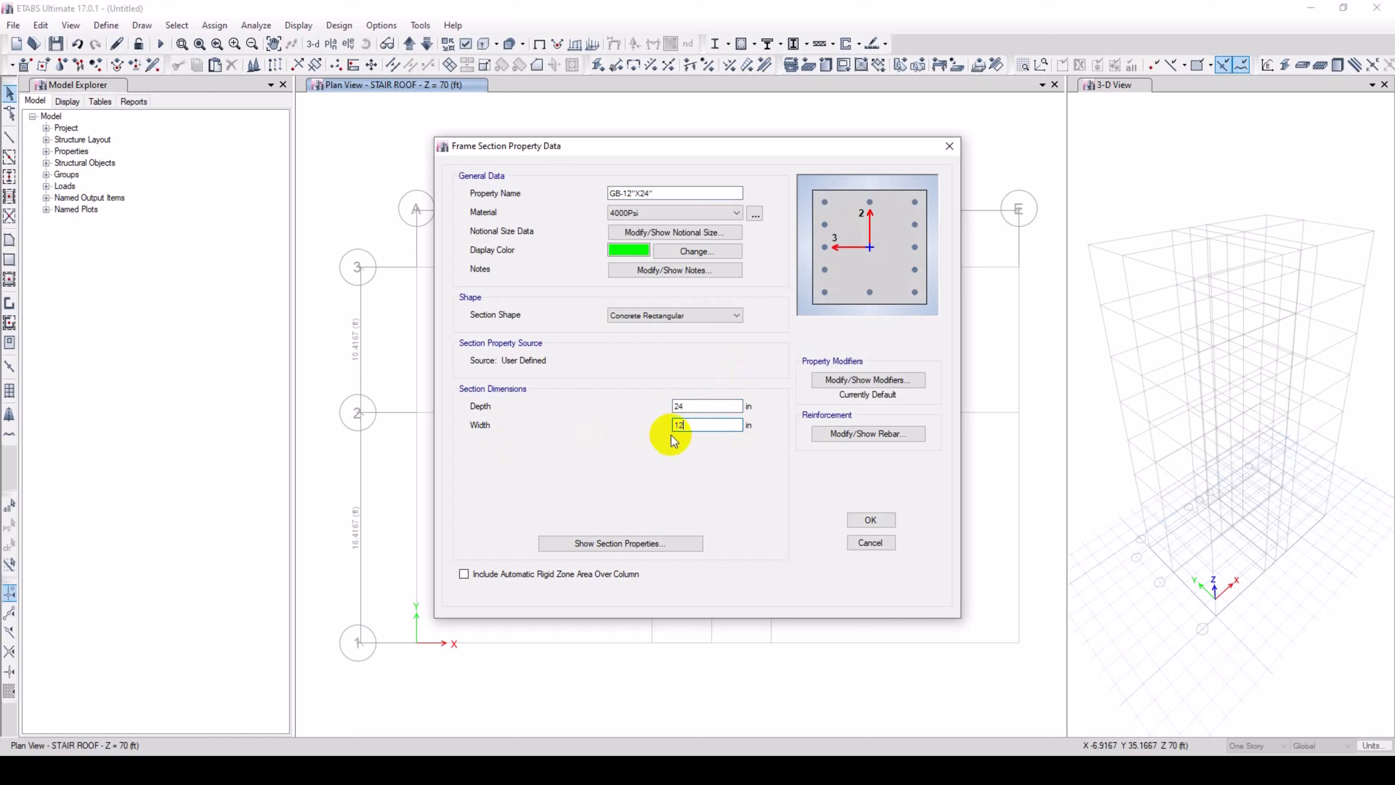
left_click(875, 433)
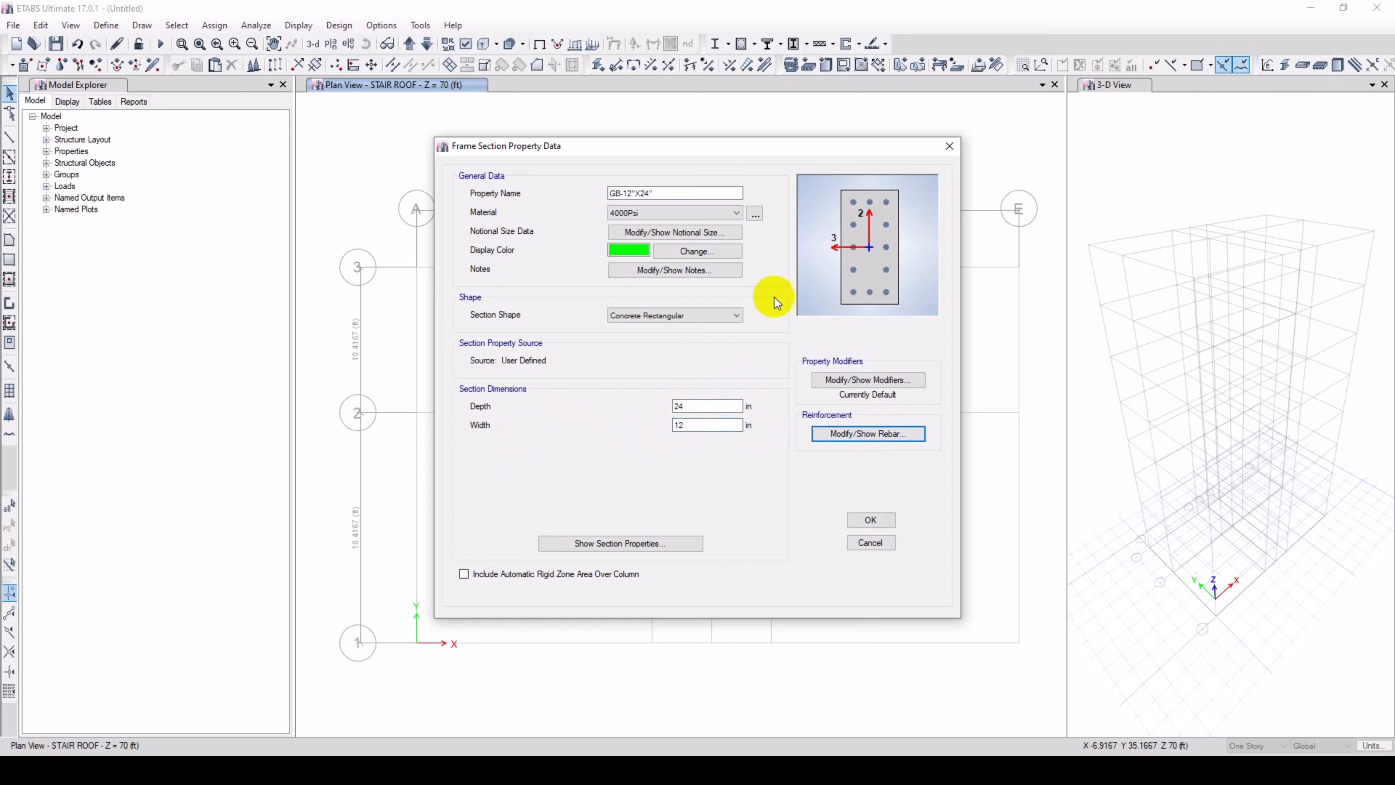
left_click(650, 212)
left_click(640, 264)
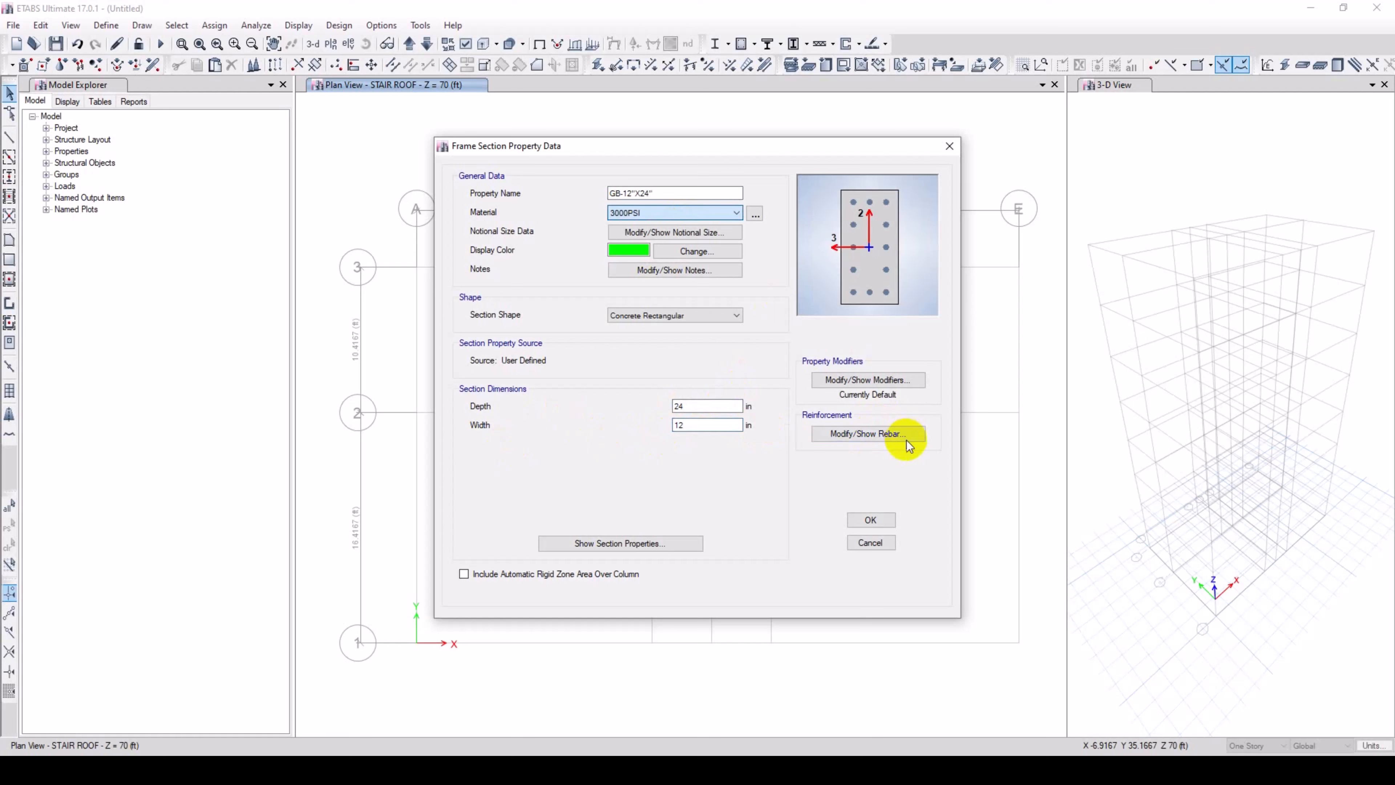
Set both rebar materials of the GB-12"X24" section to 72 GRADE and its design type to M3 Design Only (Beam).
left_click(907, 440)
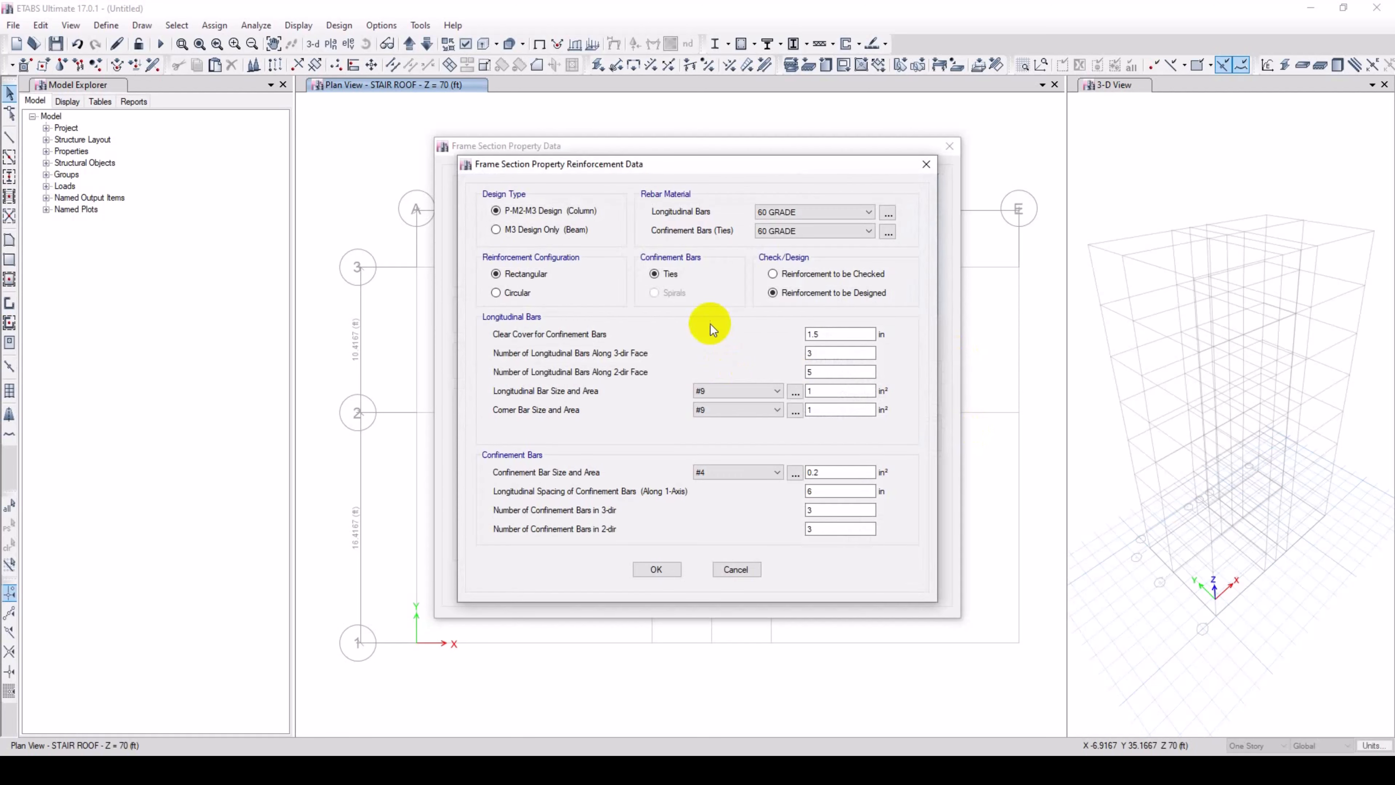
left_click(823, 213)
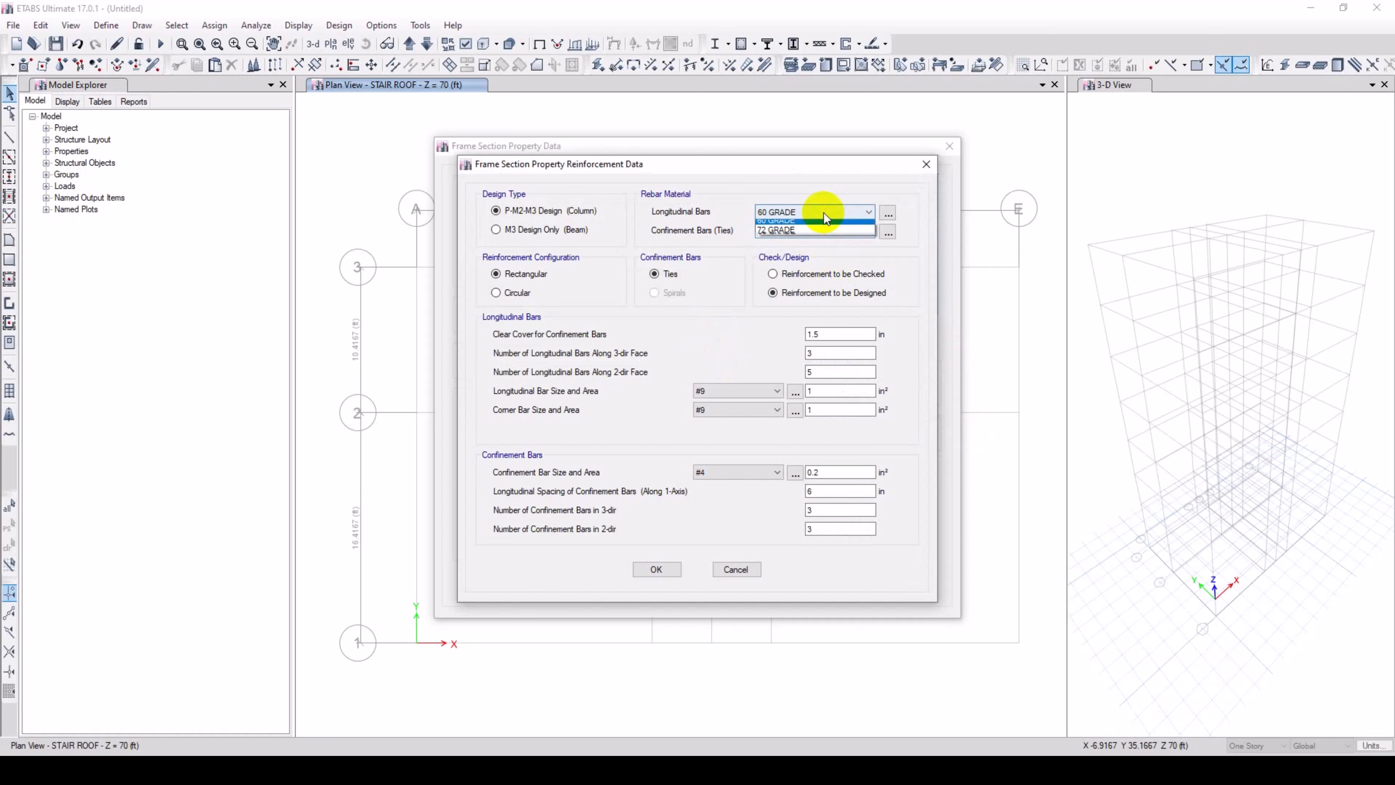
left_click(806, 233)
left_click(806, 232)
left_click(793, 256)
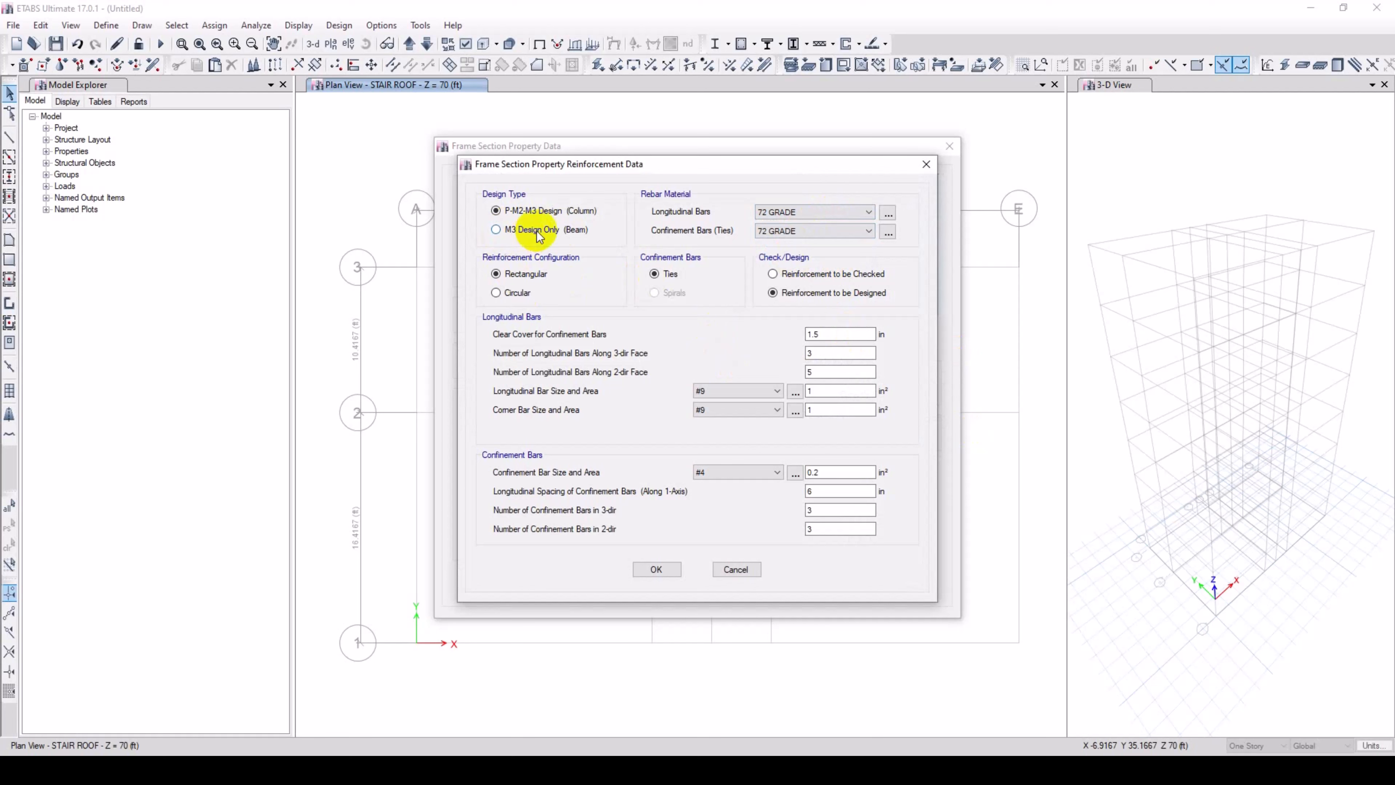
left_click(563, 230)
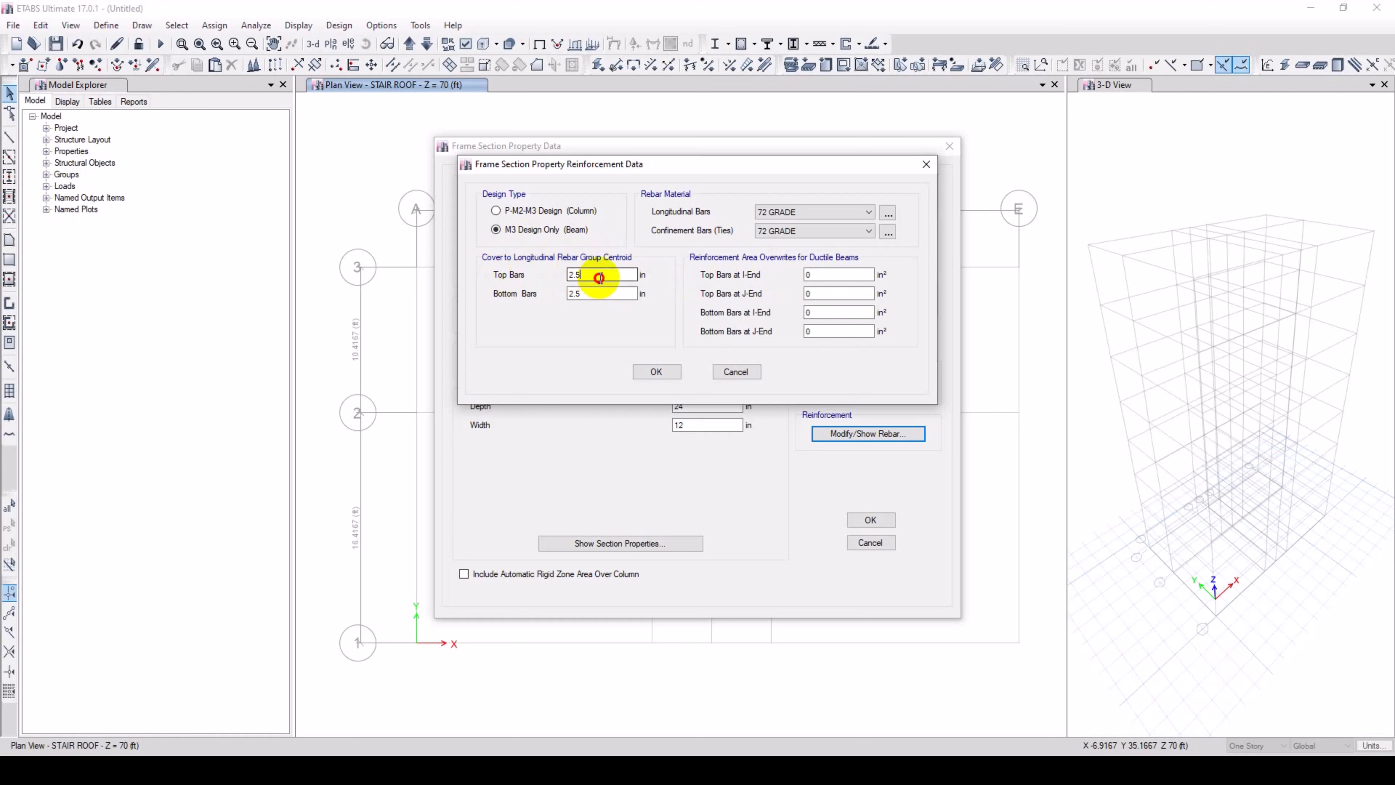
left_click_drag(597, 276, 536, 276)
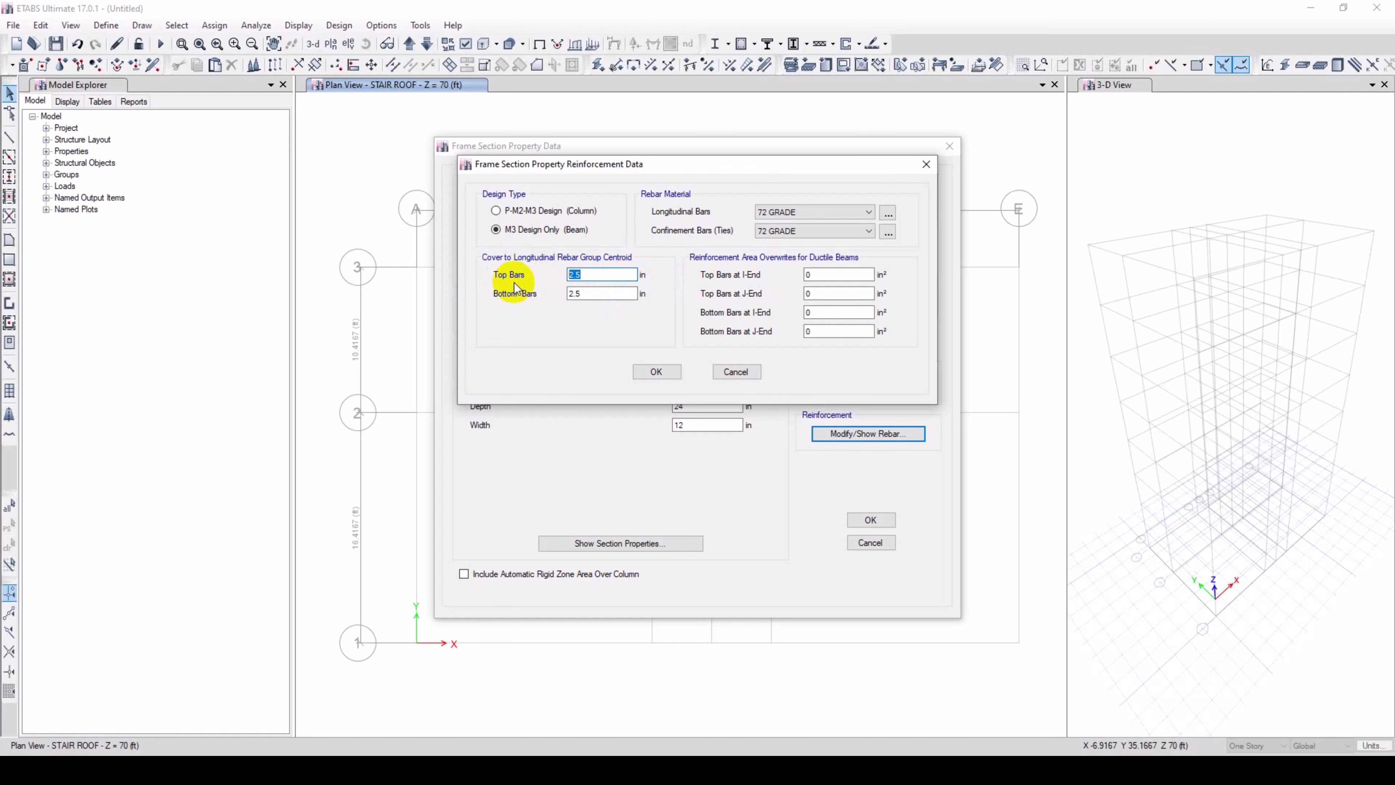
Switch to the Excel workbook and set the main rebar diameter to 20 mm in the concrete cover to rebar group centroid table.
left_click(464, 769)
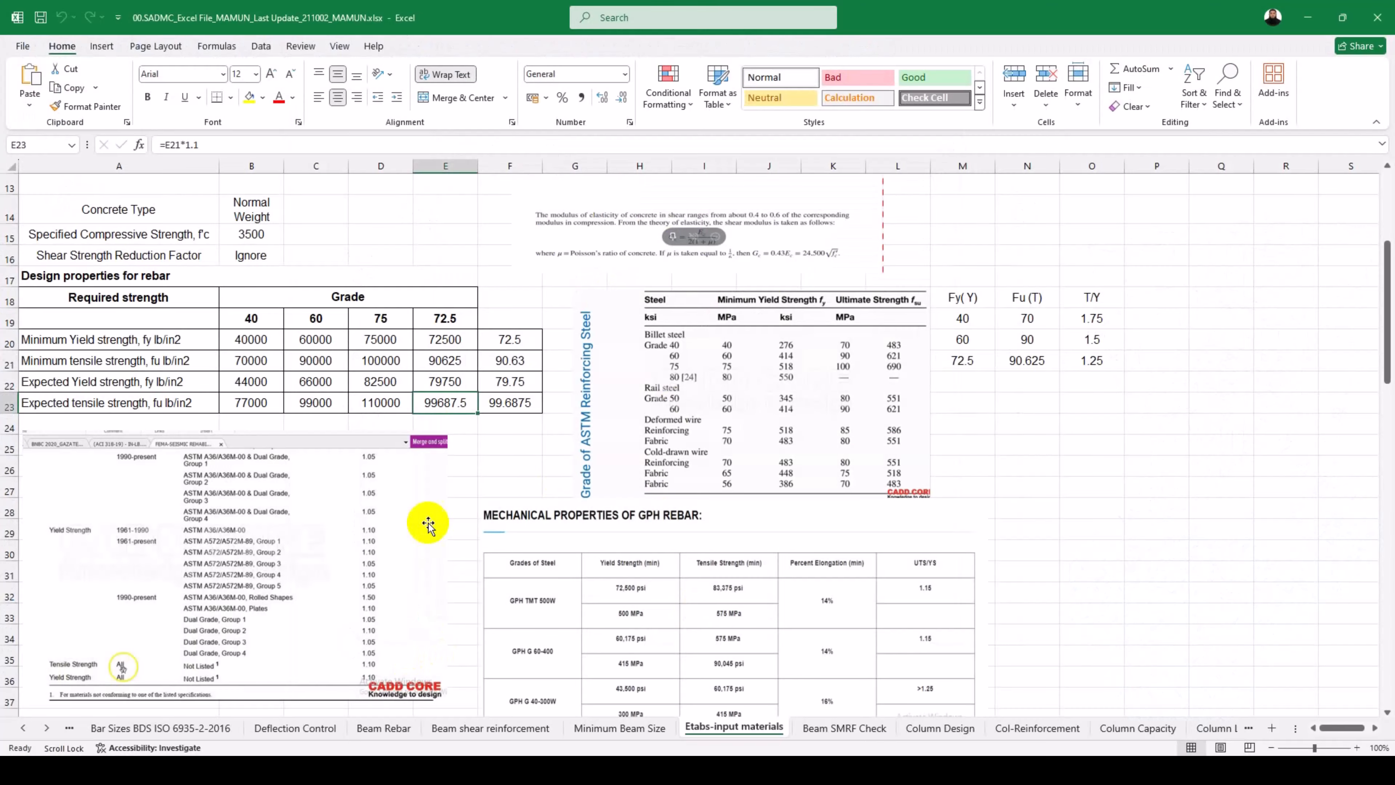
scroll(321, 576, "down", 6)
left_click(107, 343)
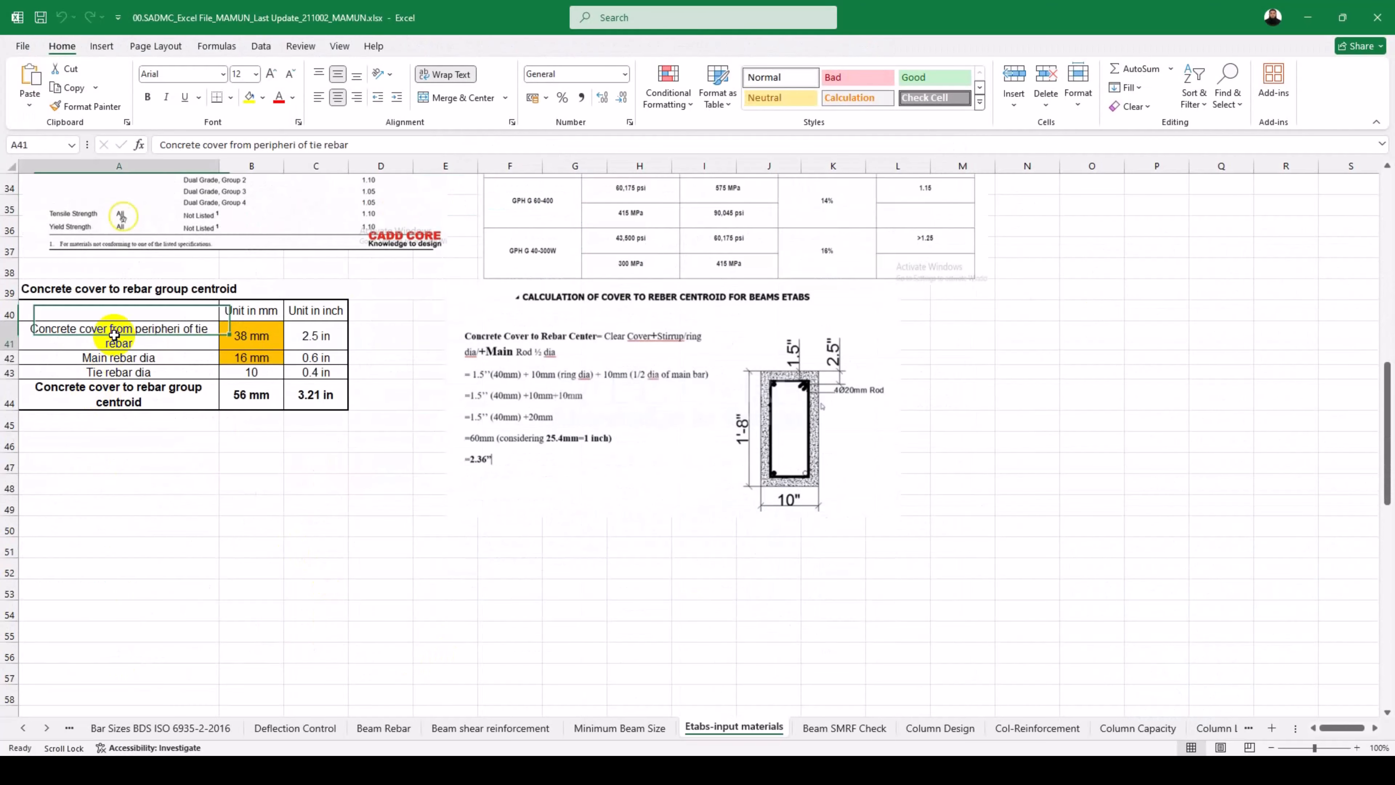
left_click(239, 343)
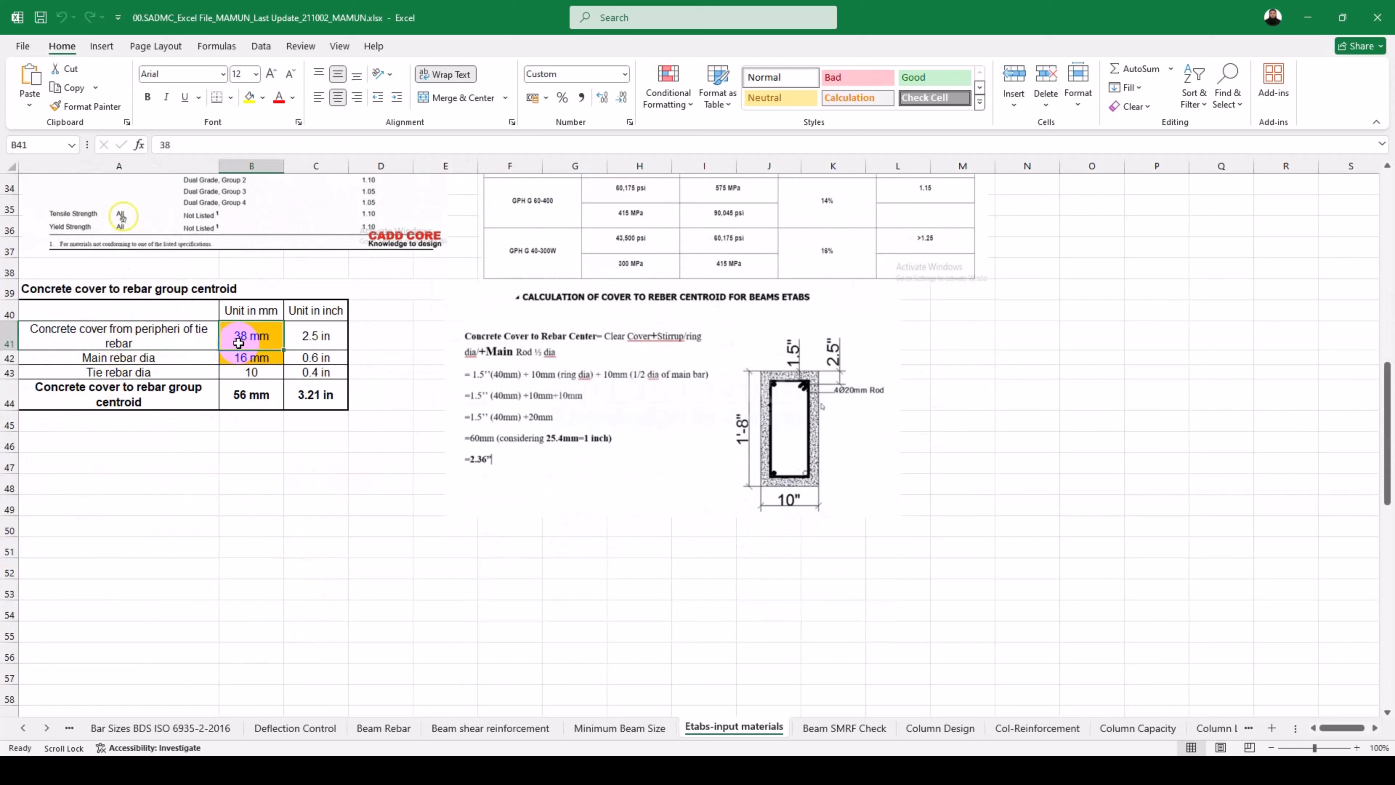
left_click(313, 335)
left_click(261, 359)
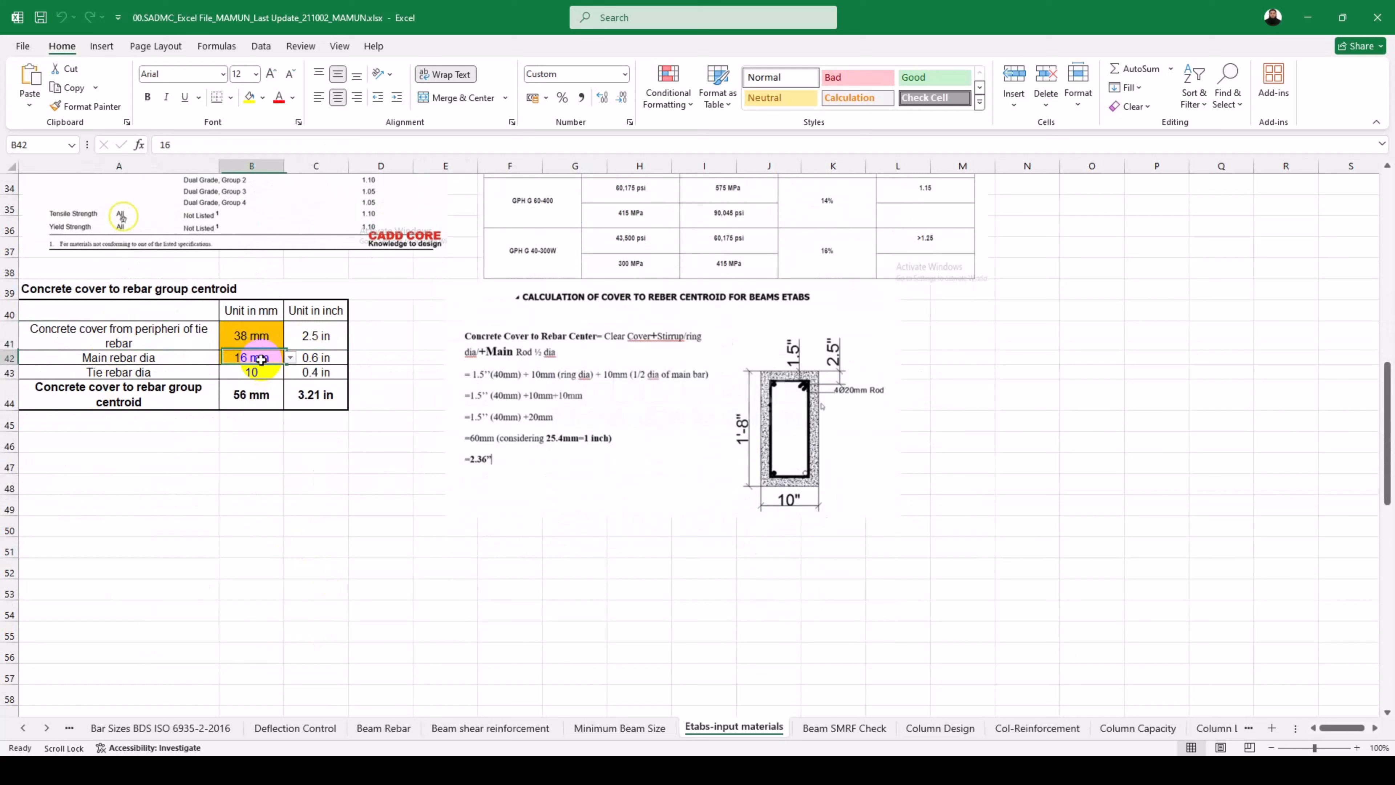
left_click(290, 358)
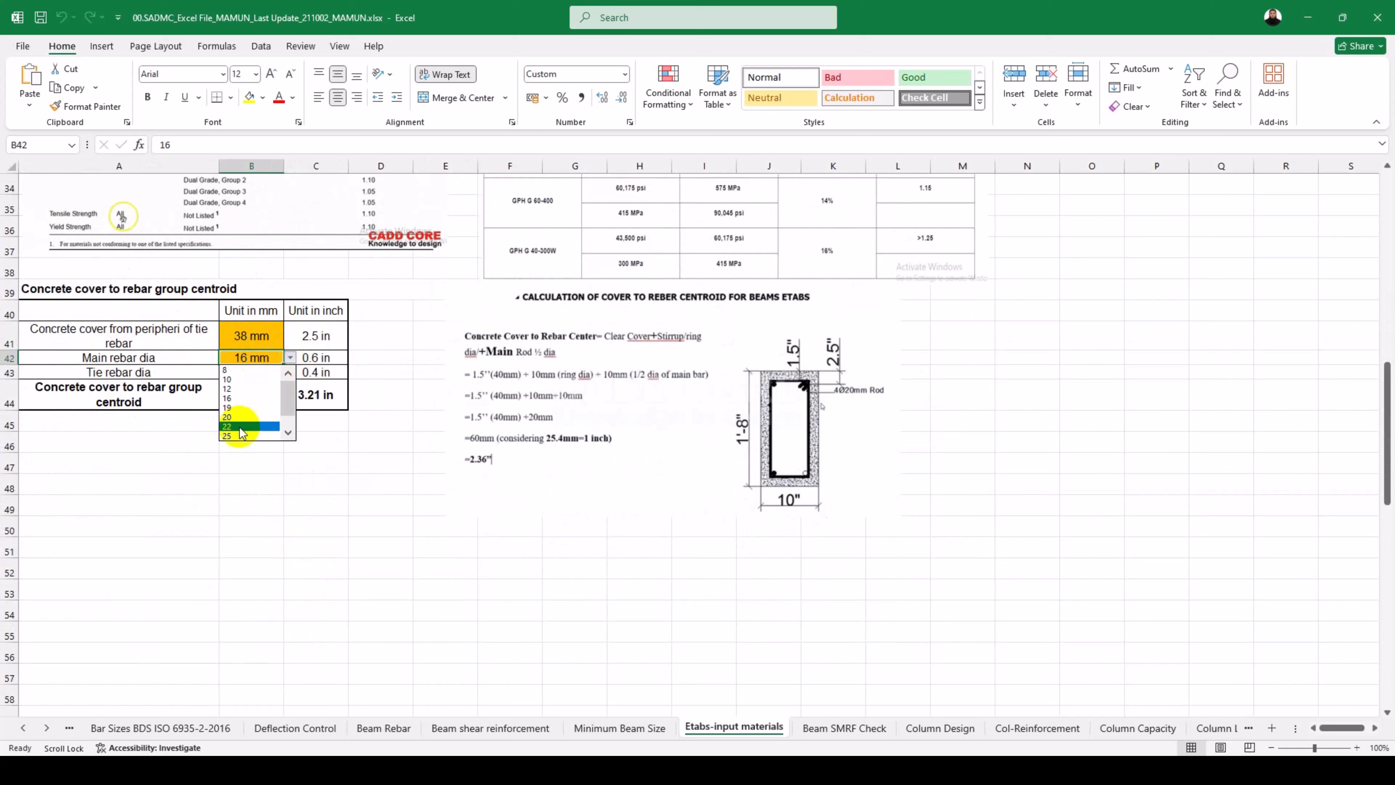
left_click(237, 415)
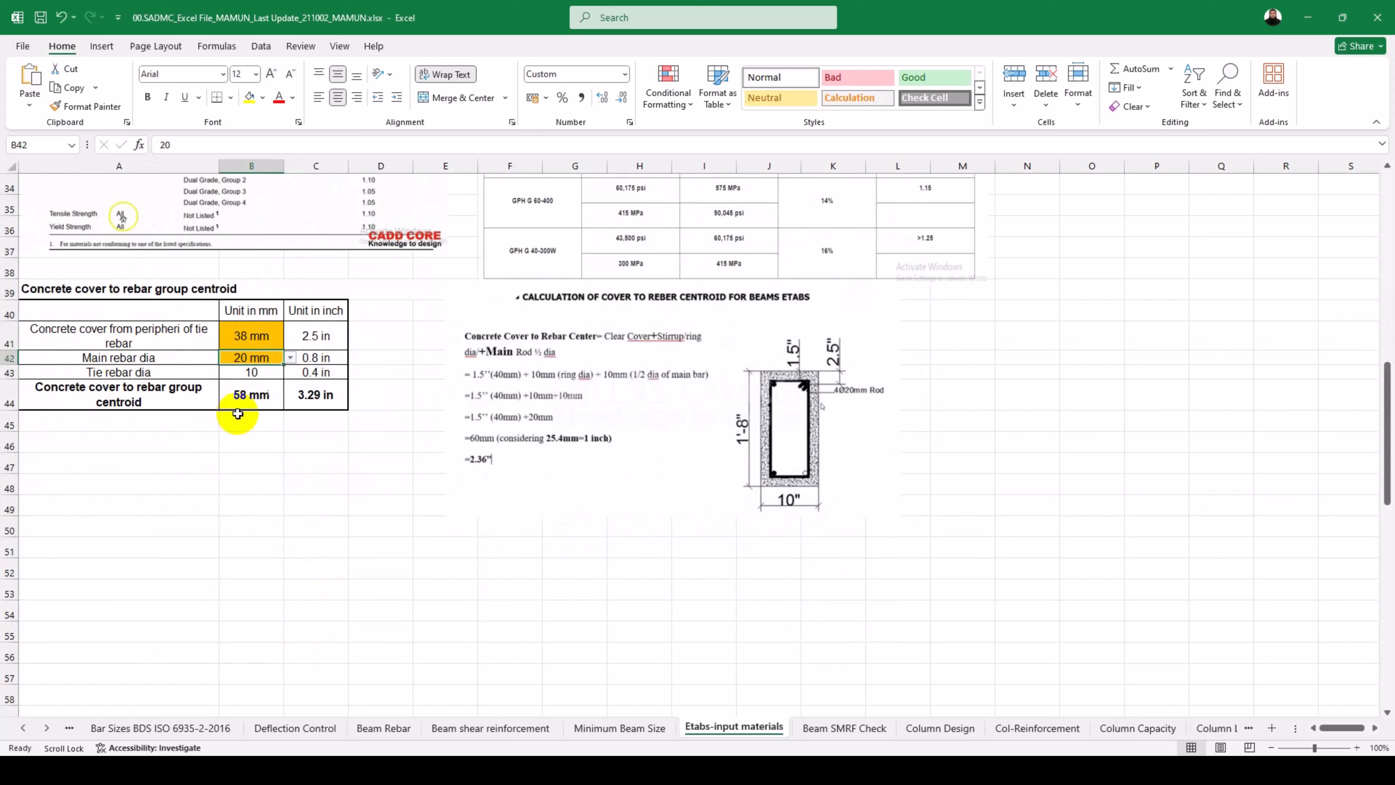
Examine the clear cover, tie rebar diameter and centroid cover formulas in the table, and switch back to ETABS.
left_click(317, 336)
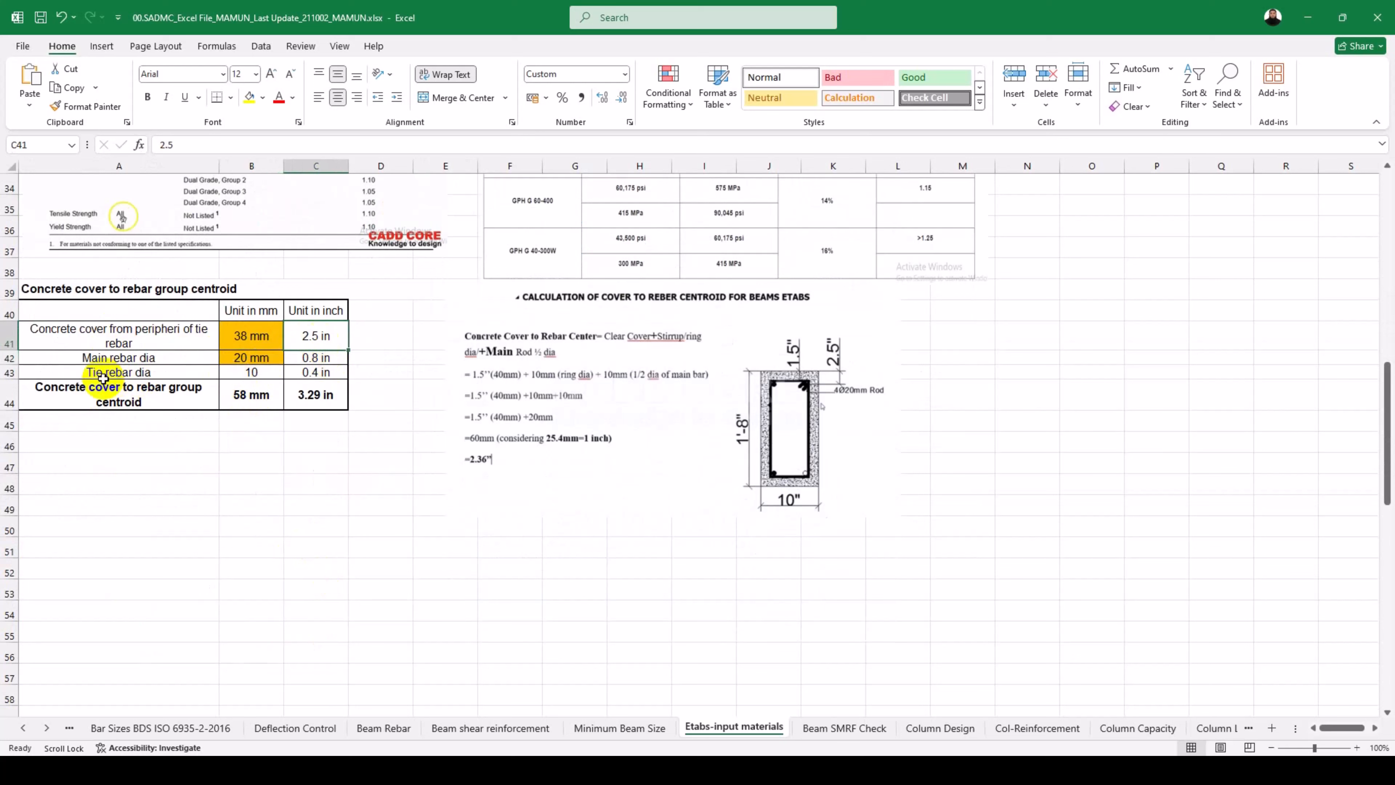
left_click(241, 373)
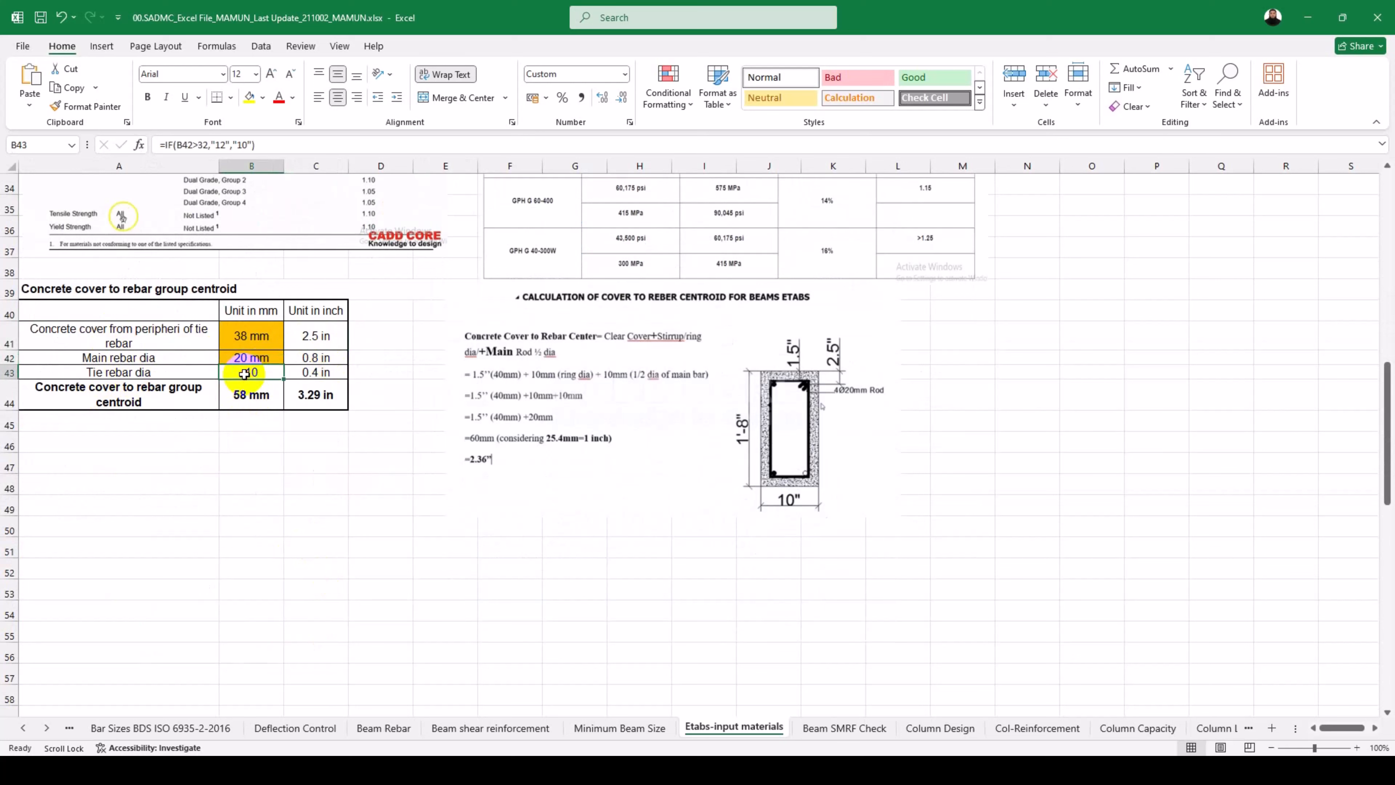
left_click(242, 397)
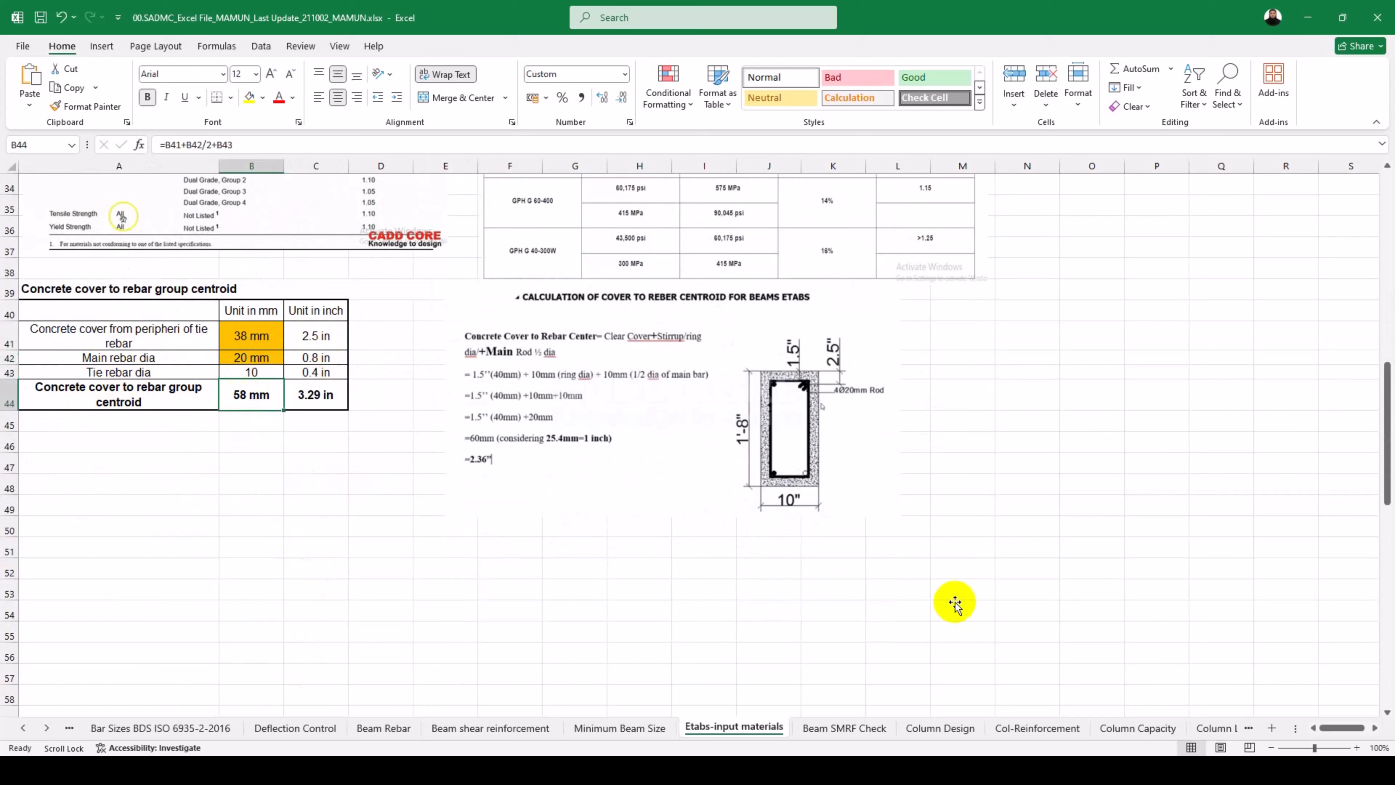
left_click(315, 395)
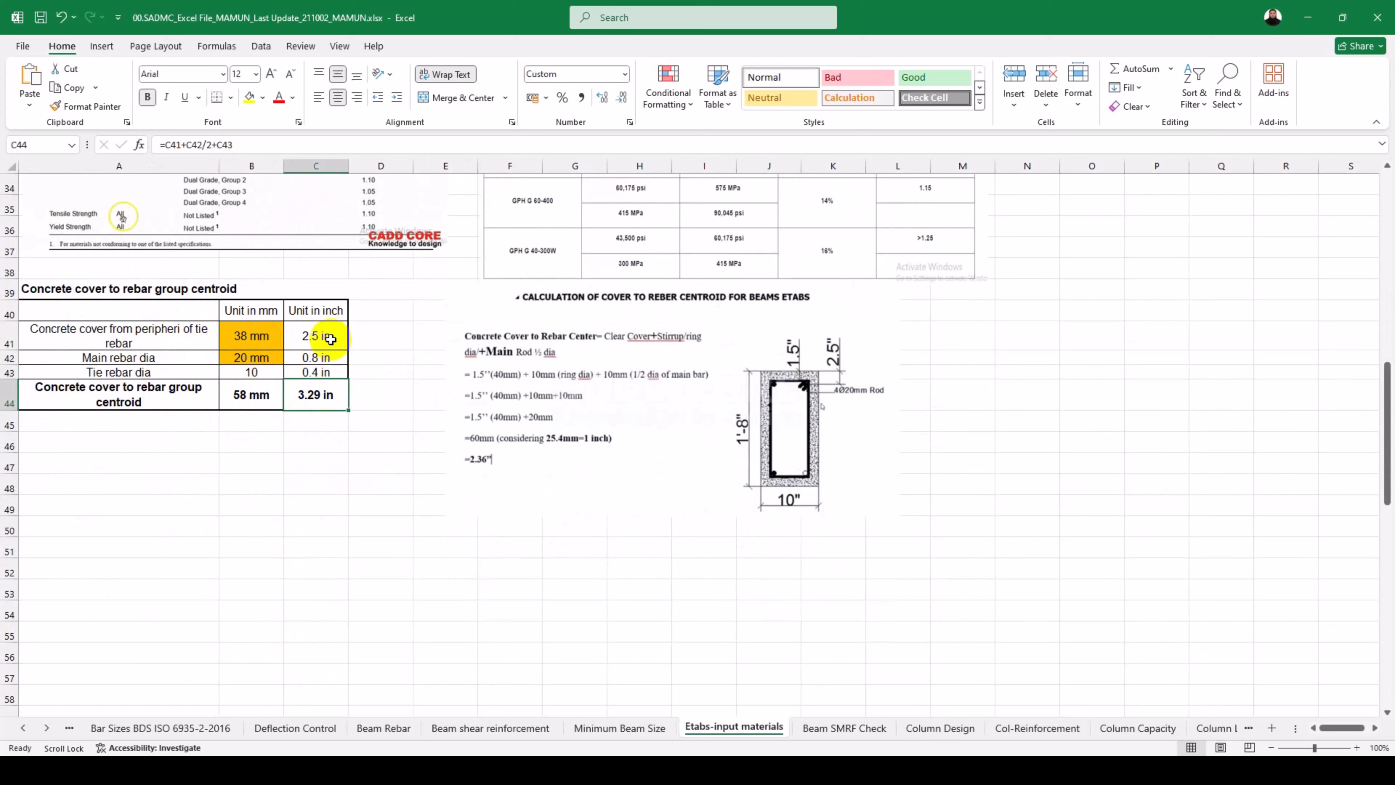
left_click(328, 336)
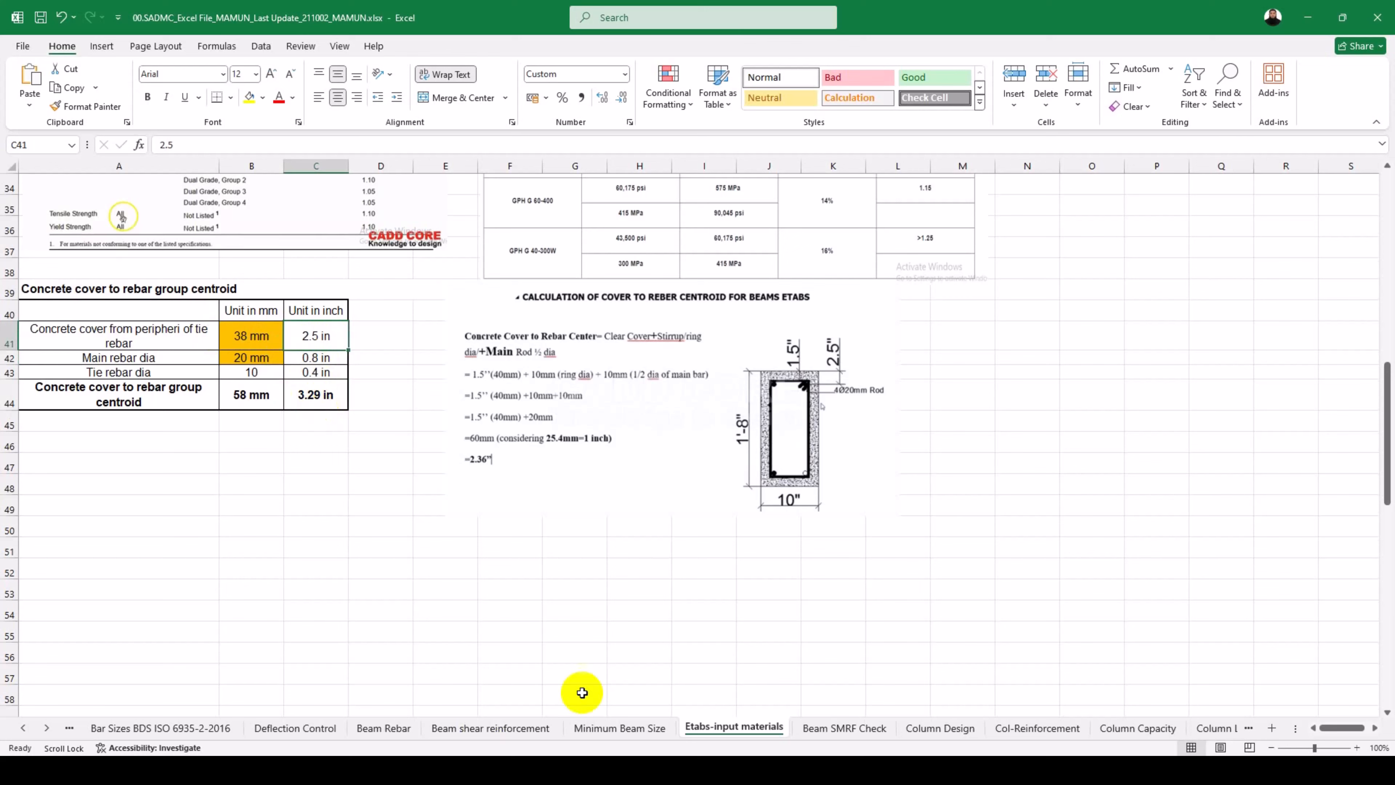
key("alt+Tab")
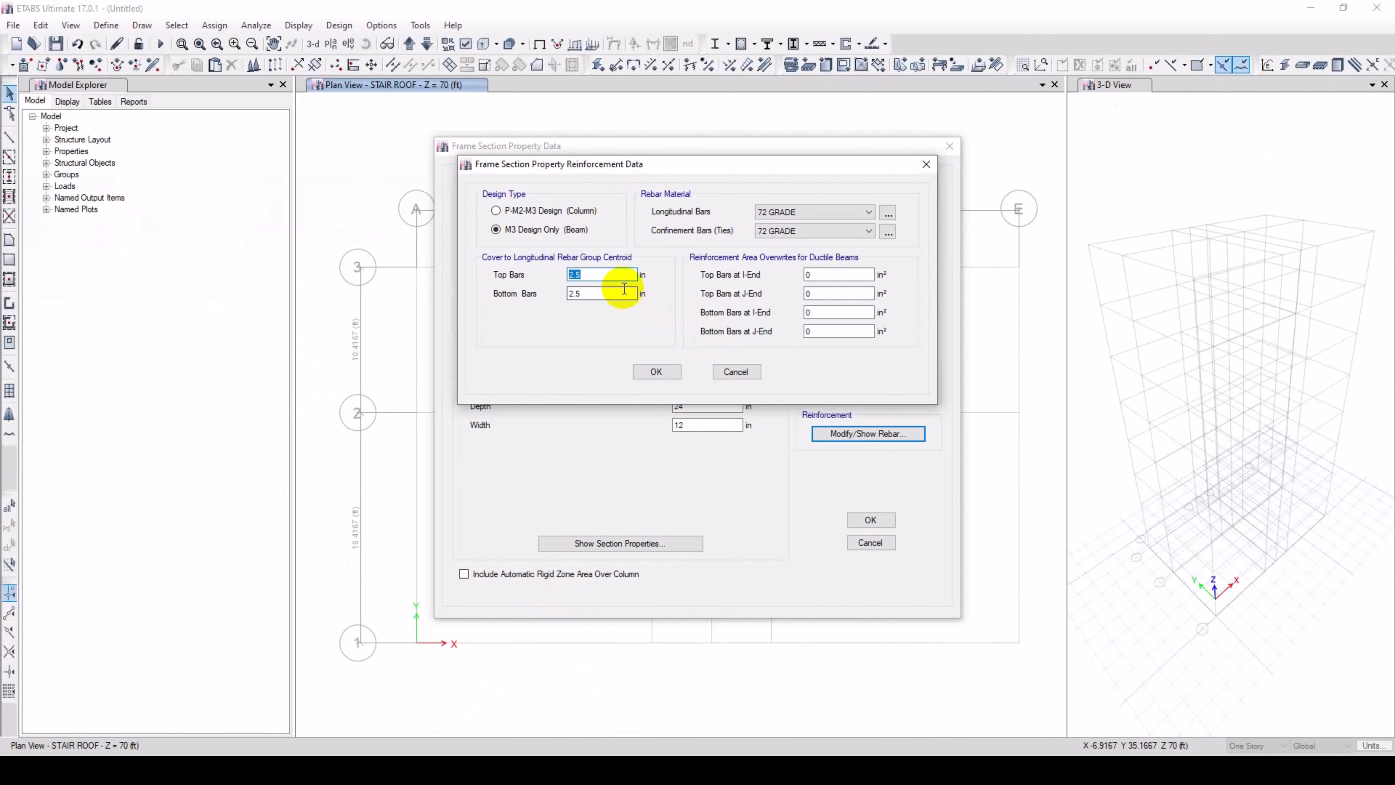
Set the top and bottom bar cover of the GB-12"X24" beam section to 3.29 in and save the section.
type("3.29")
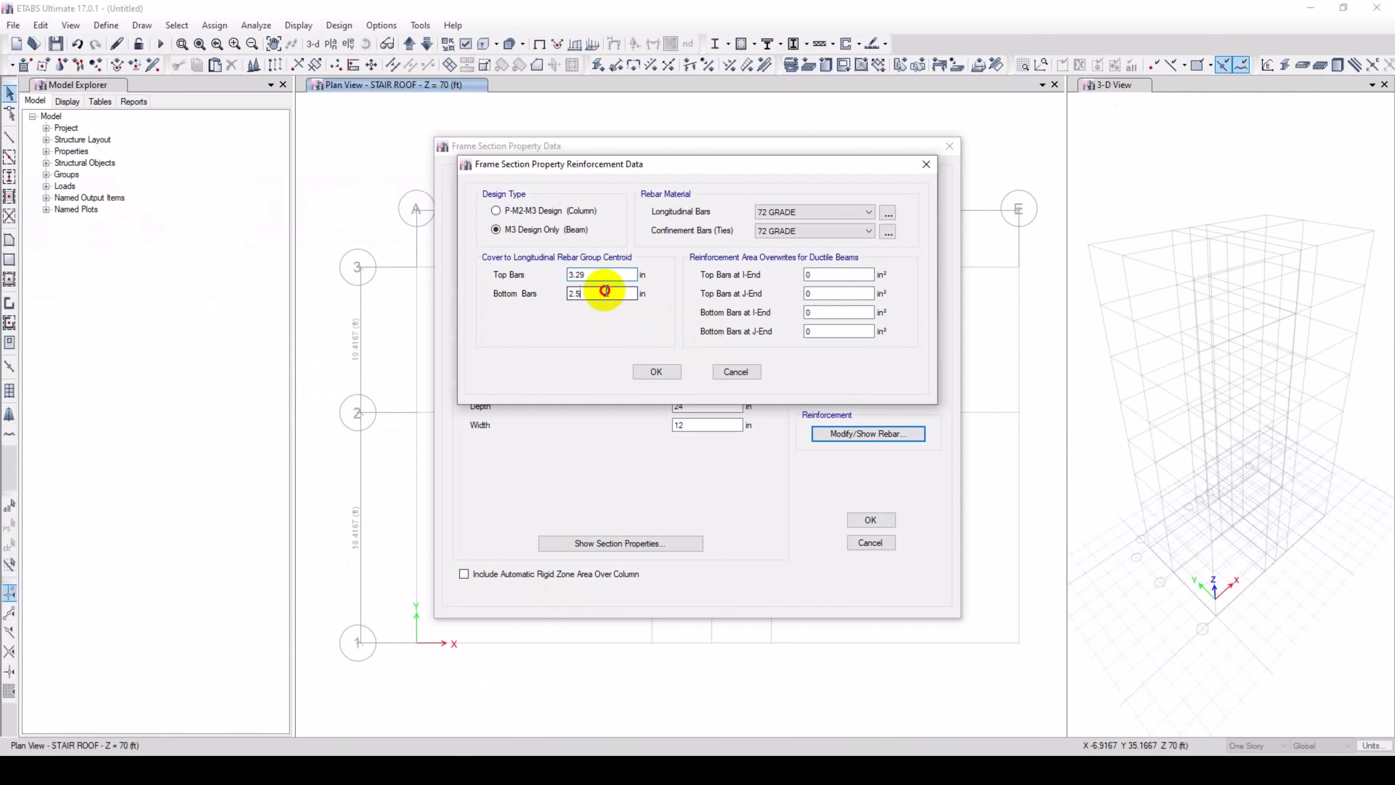
key("Tab")
type("3.29")
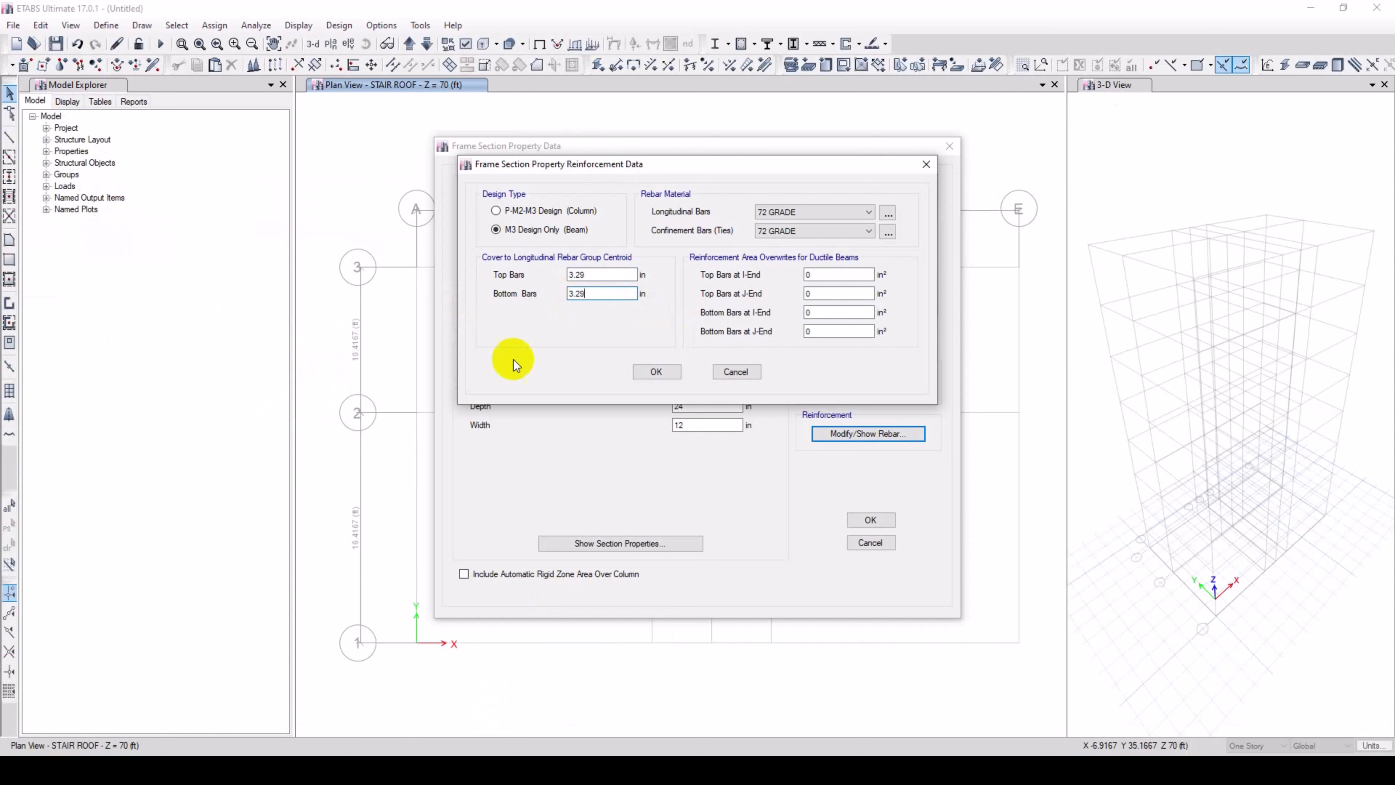
left_click(648, 375)
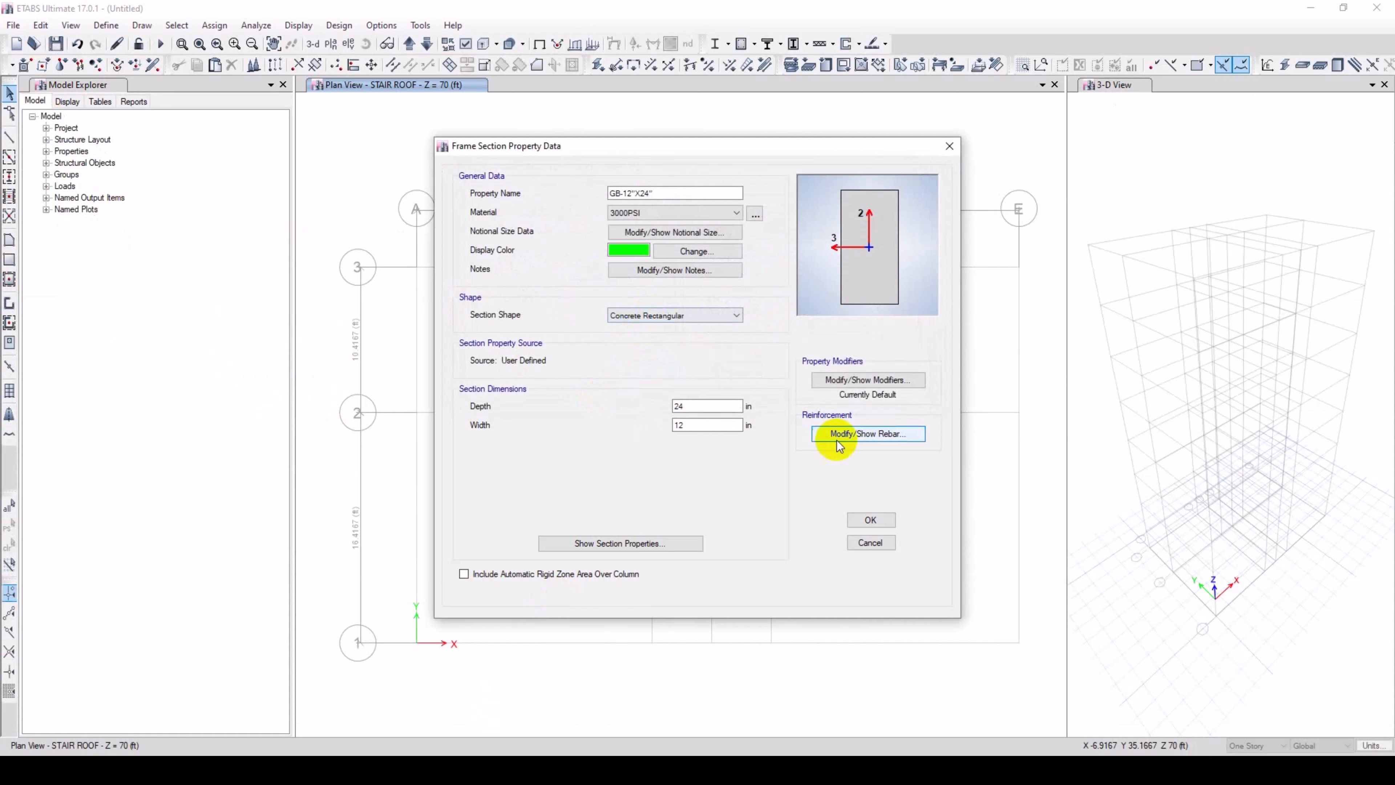
left_click(867, 520)
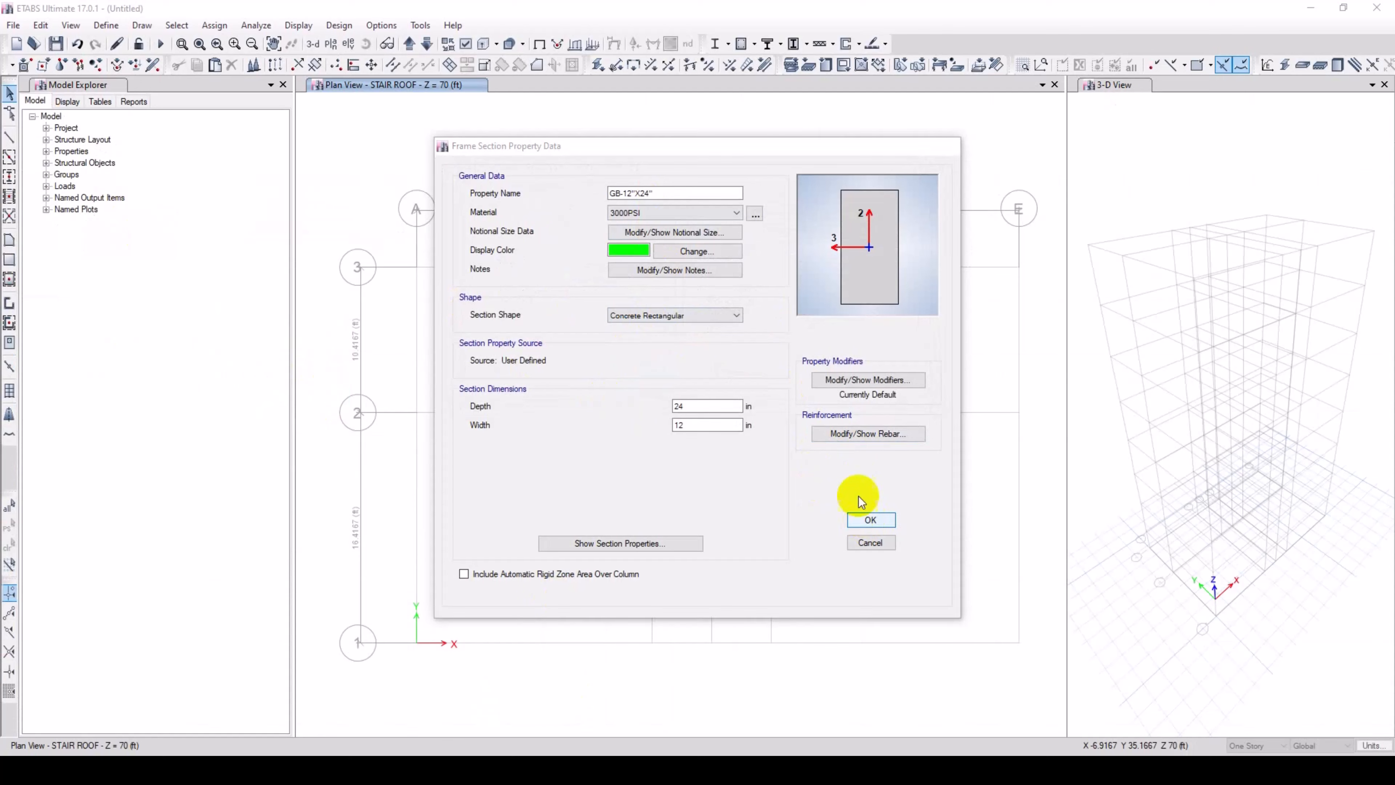
left_click(789, 269)
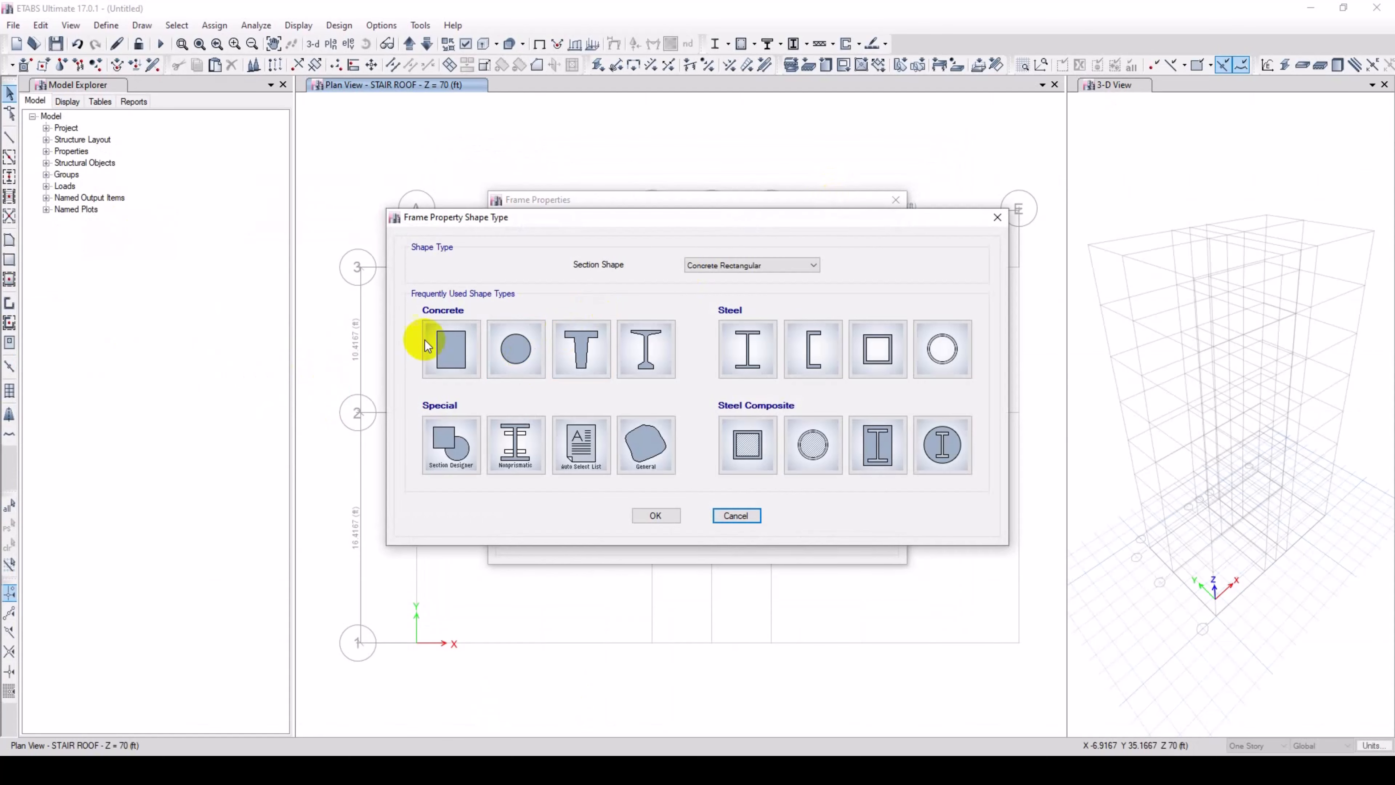
left_click(442, 347)
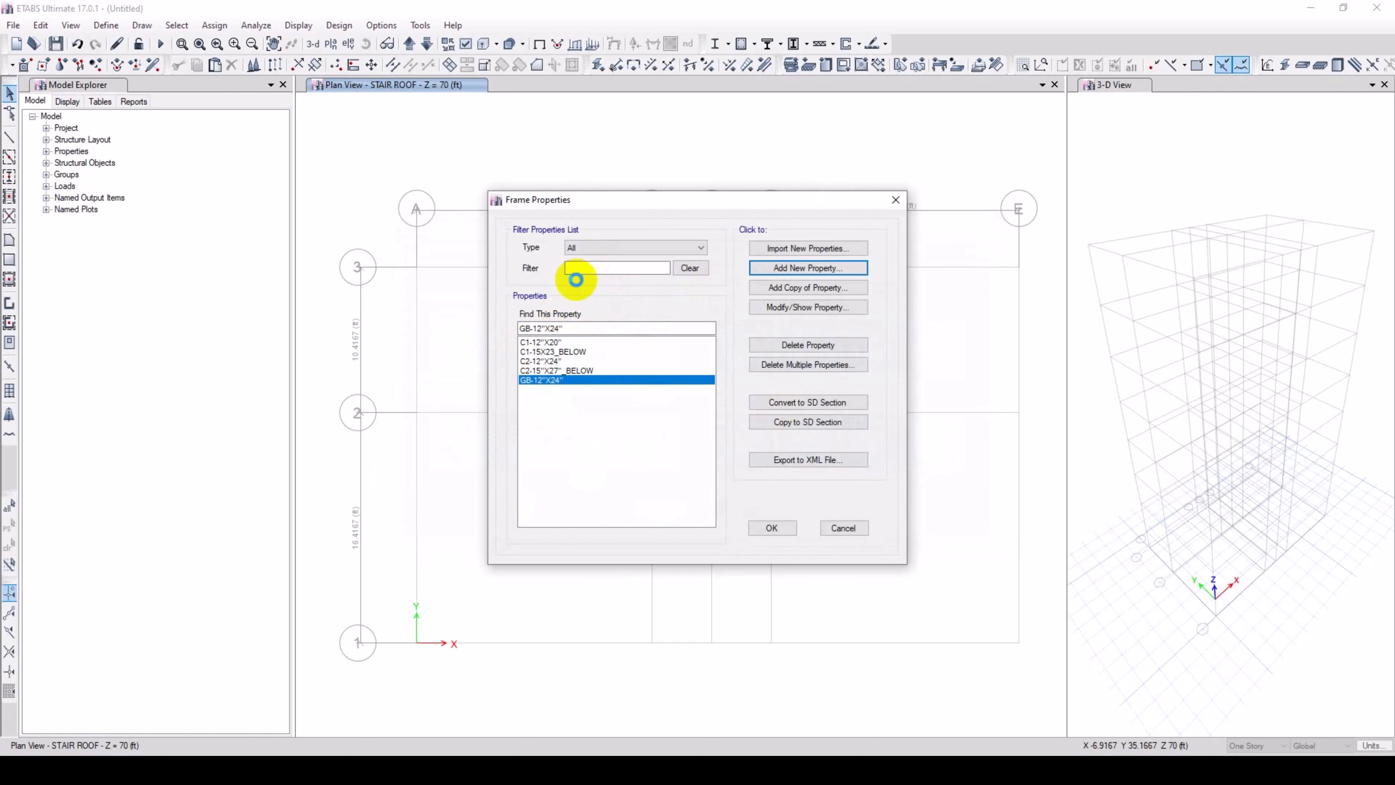
left_click_drag(631, 143, 994, 309)
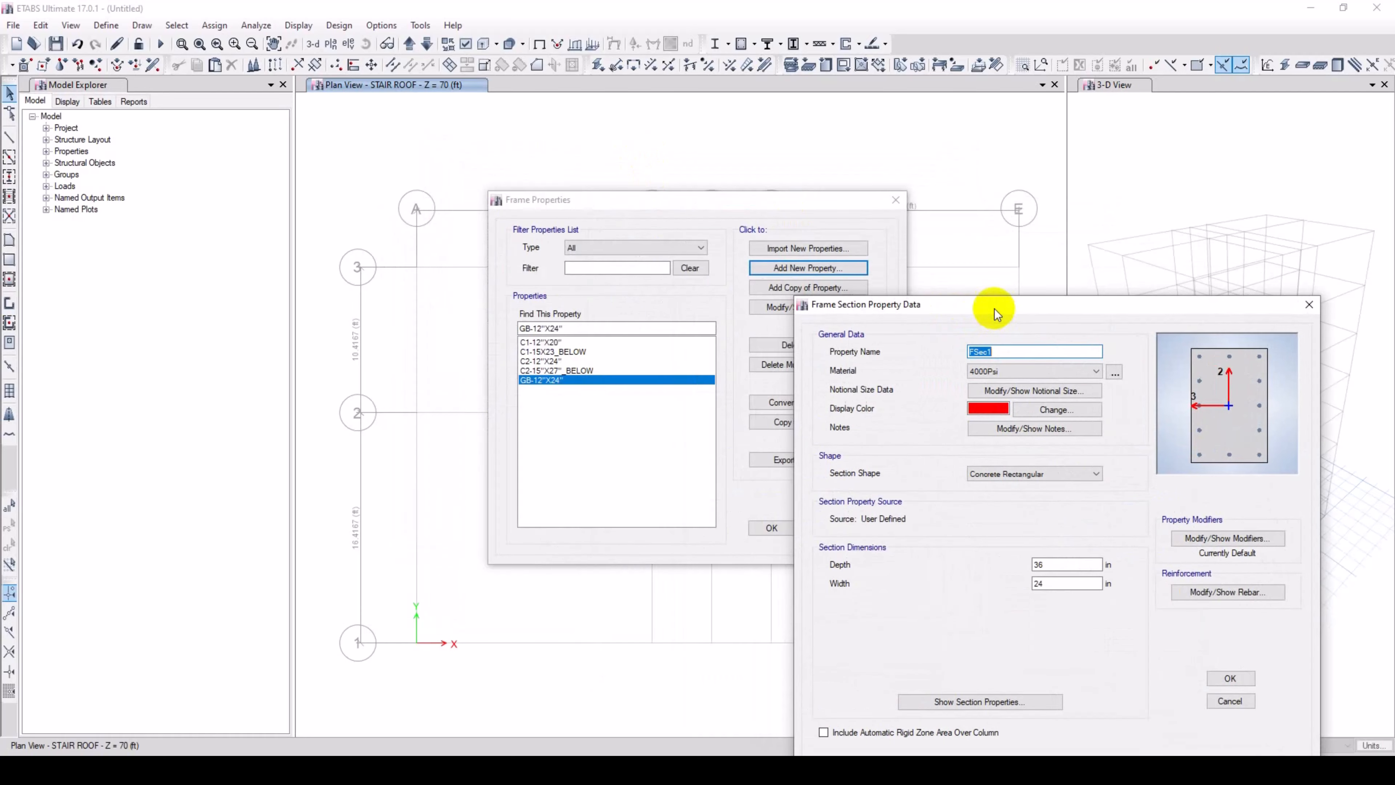
left_click(1309, 305)
left_click_drag(680, 200, 755, 302)
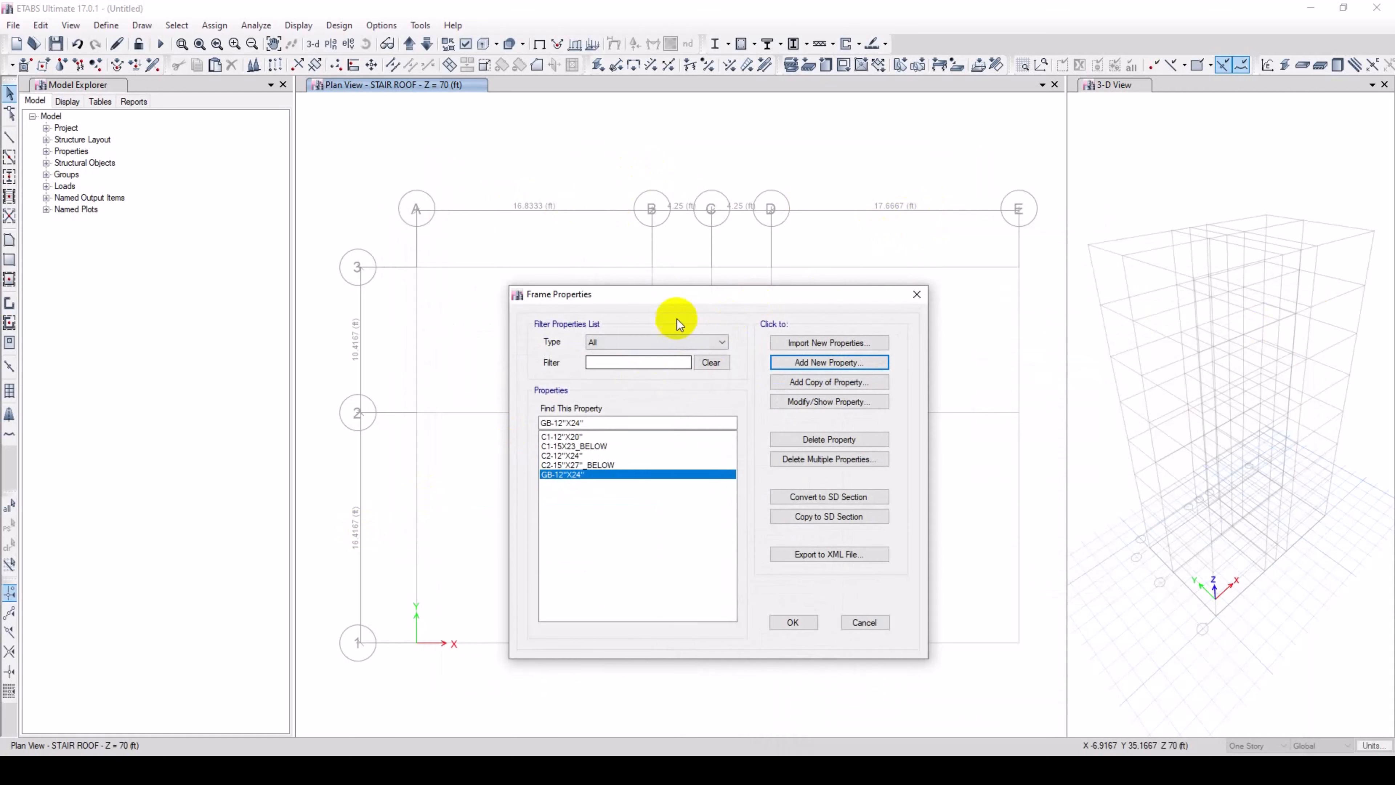
left_click_drag(670, 293, 663, 279)
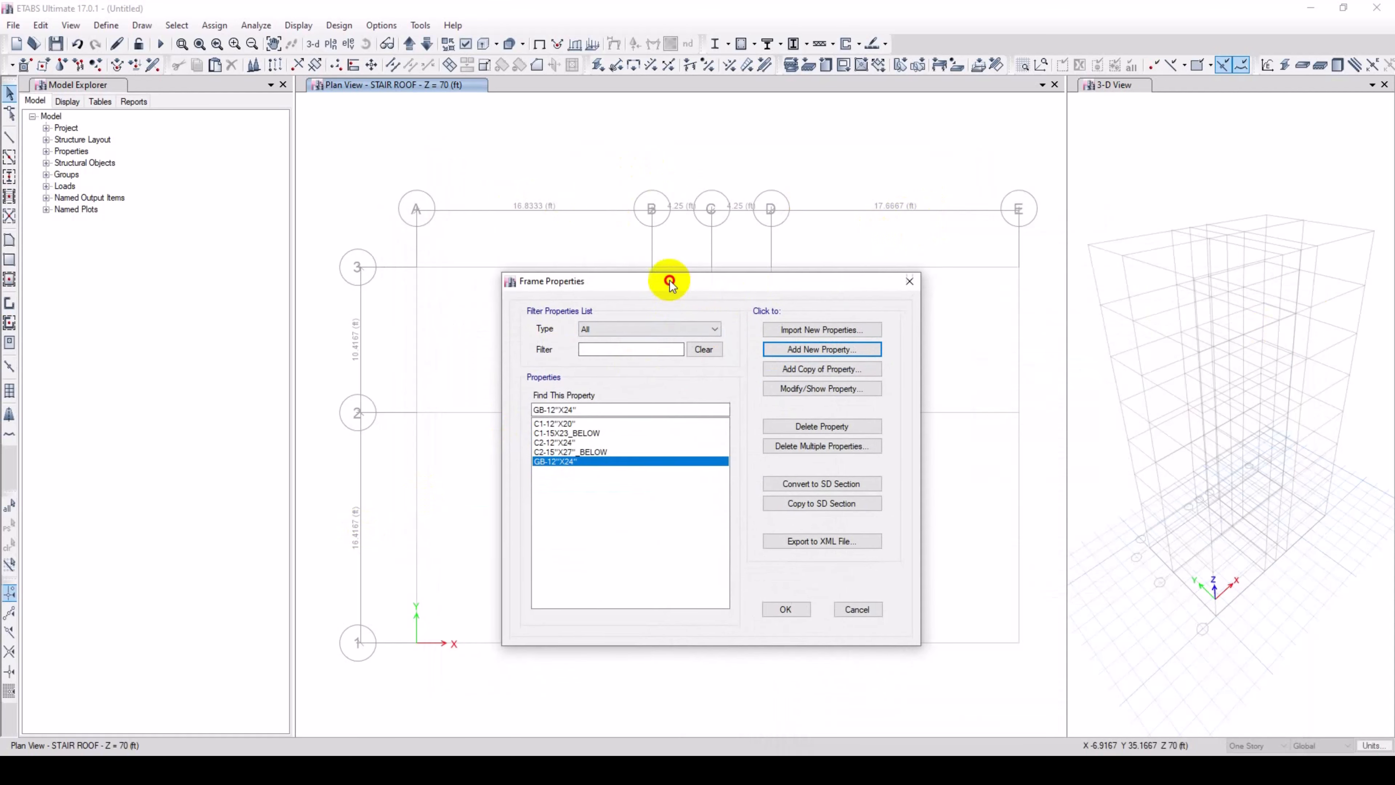
Add a concrete rectangular frame section named FB-1(12"X18") with 3000PSI material.
left_click(806, 350)
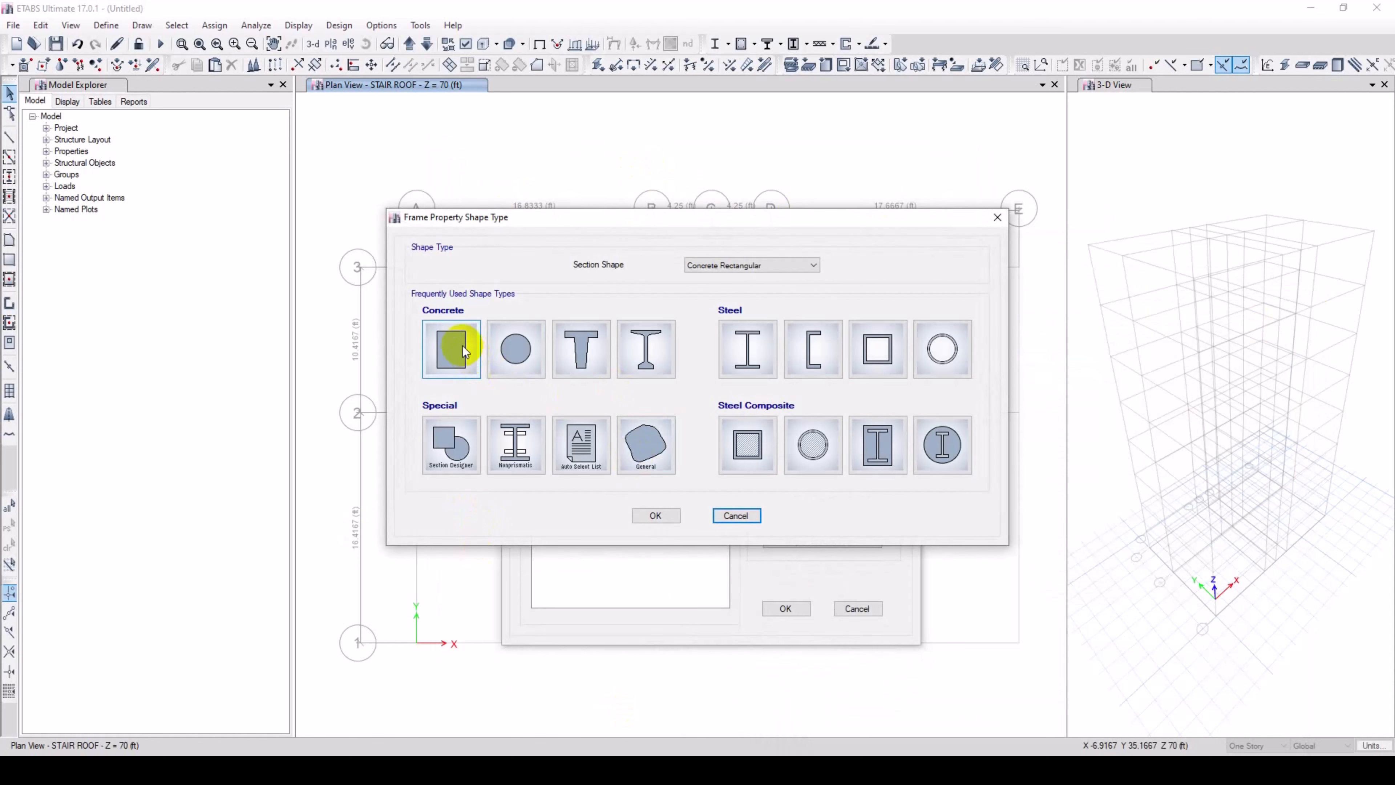
left_click(451, 346)
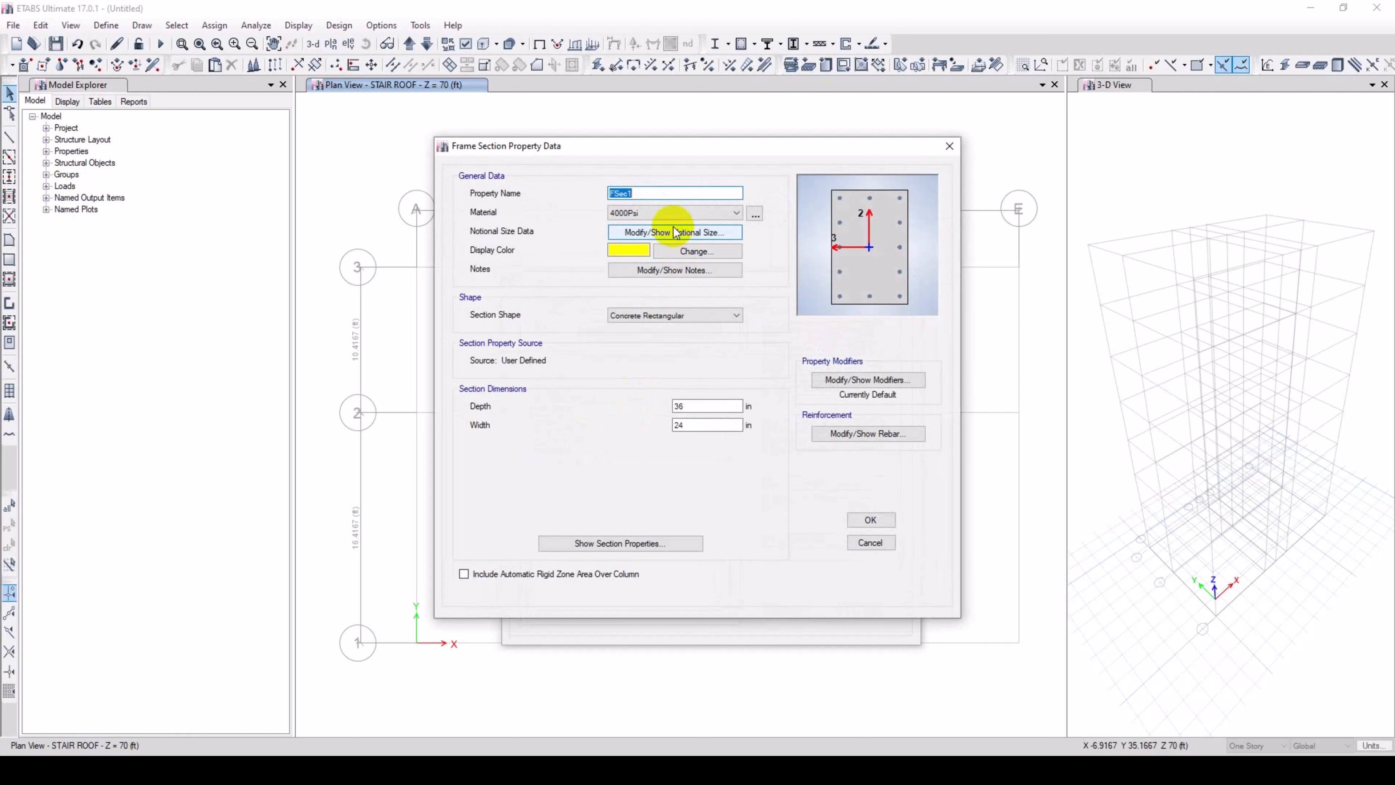
type("G")
left_click(670, 212)
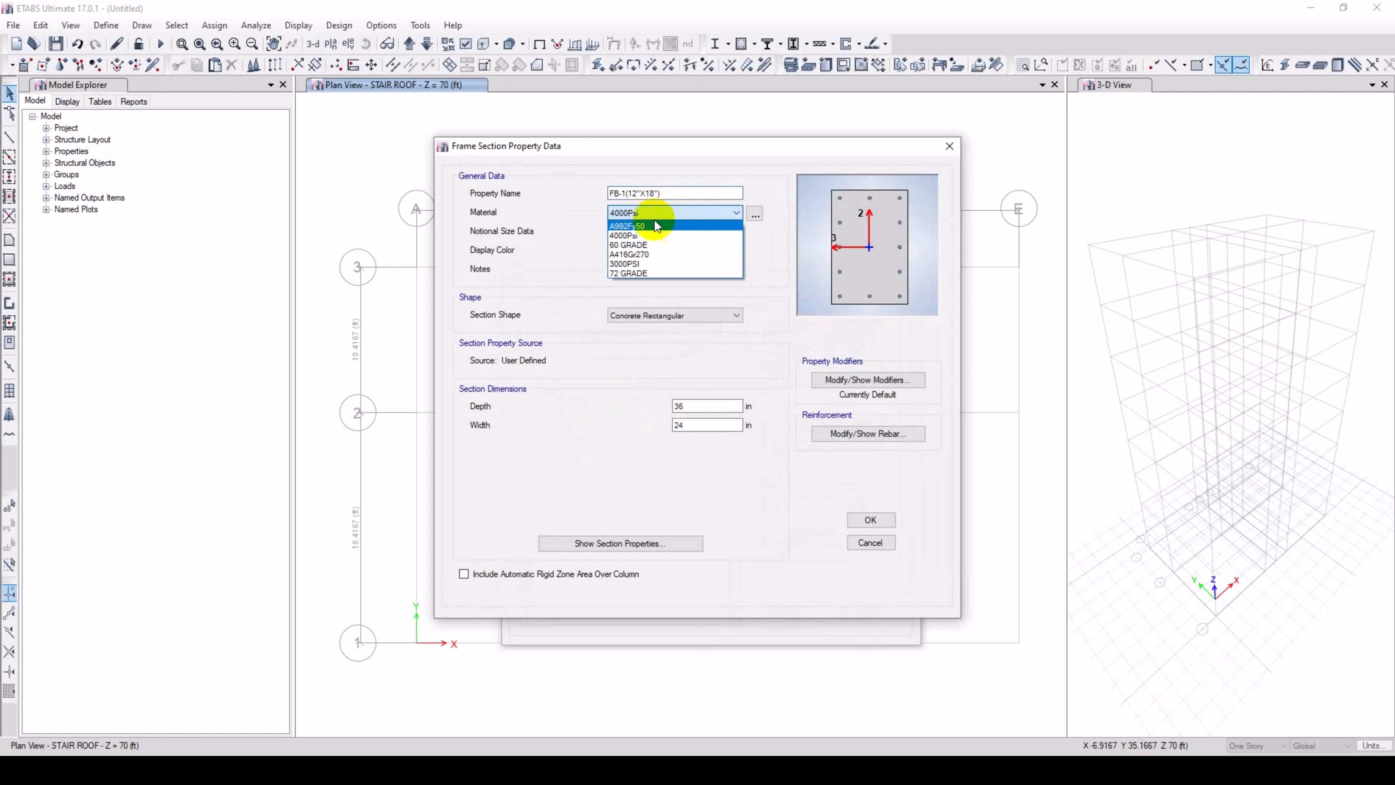
left_click(633, 264)
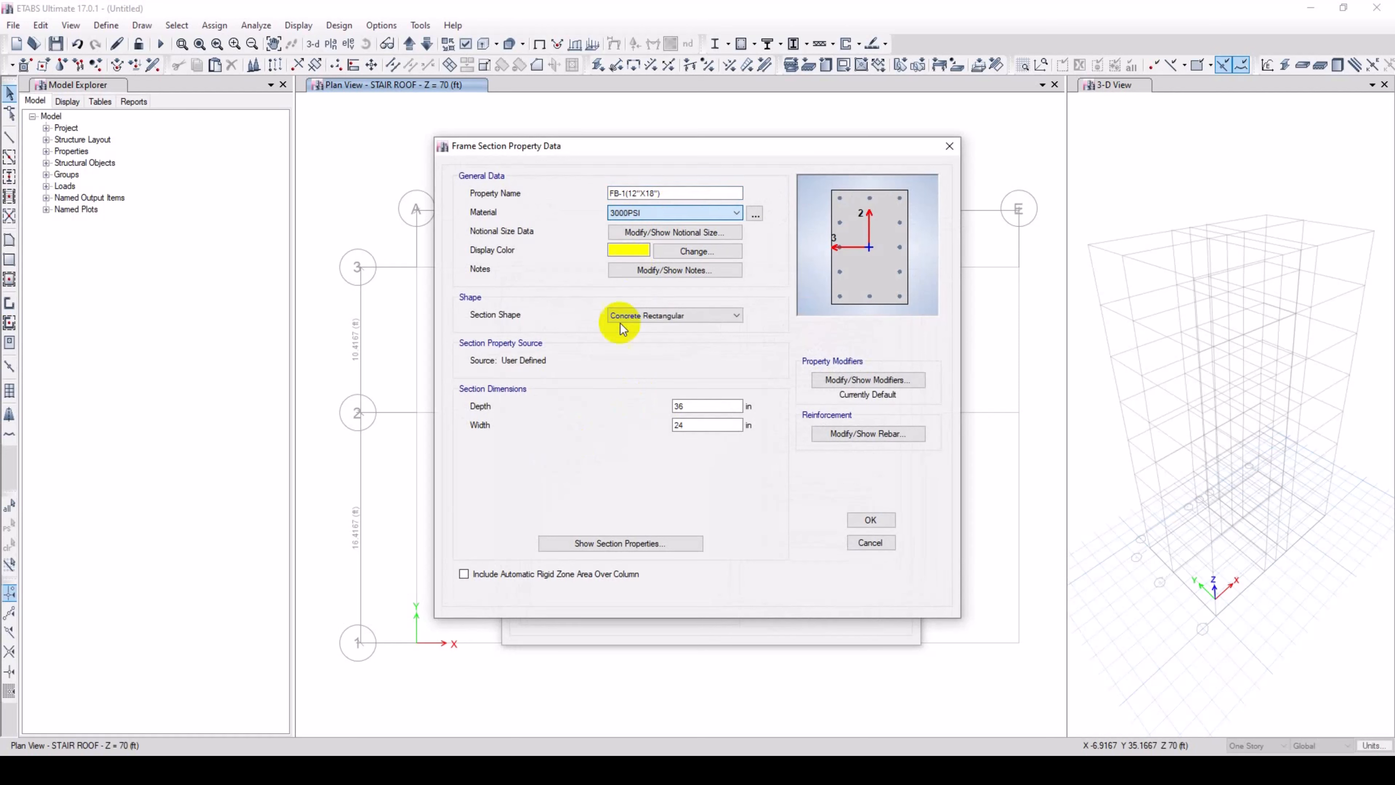
Set the section's depth to 18 in and width to 12 in, with M3 Design Only (Beam) as reinforcement design type.
double_click(700, 406)
type("18")
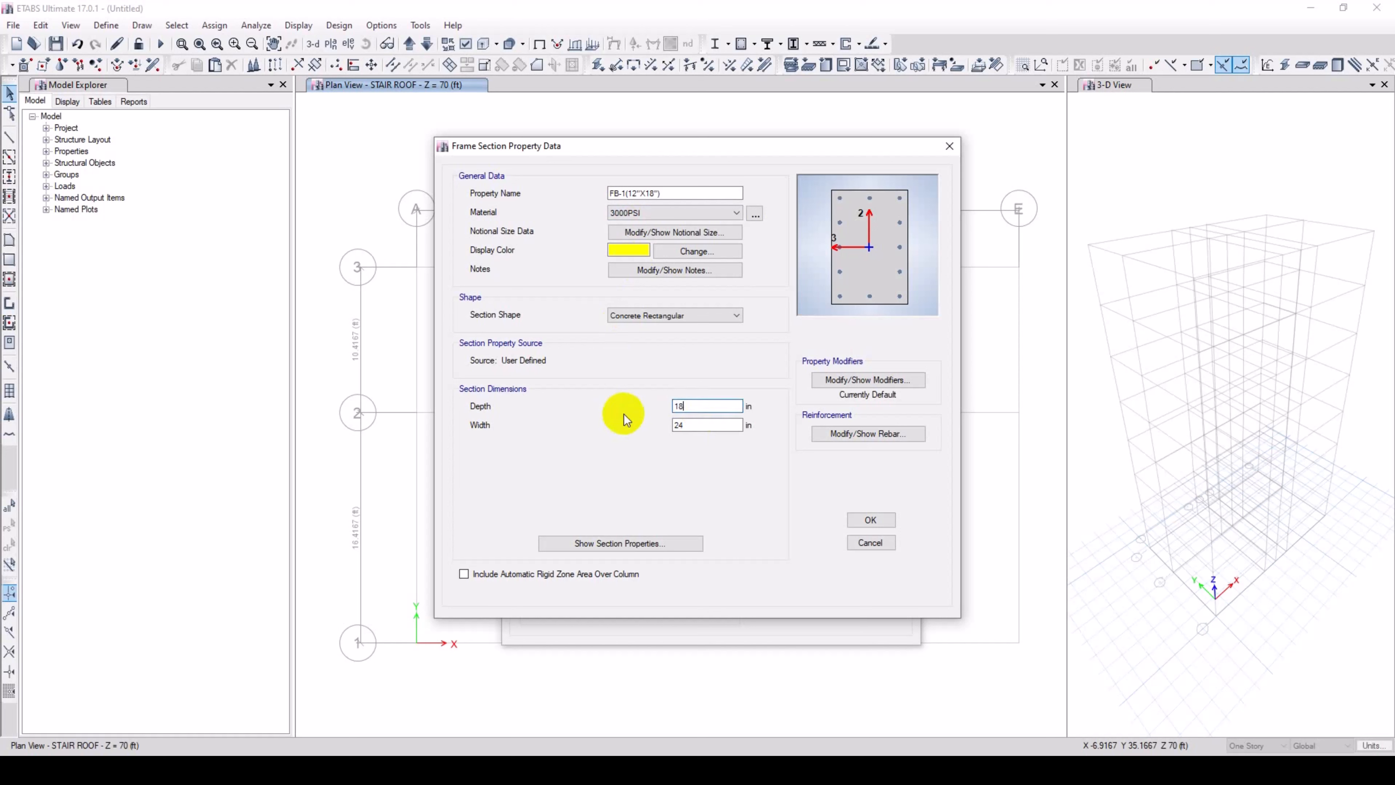
double_click(710, 425)
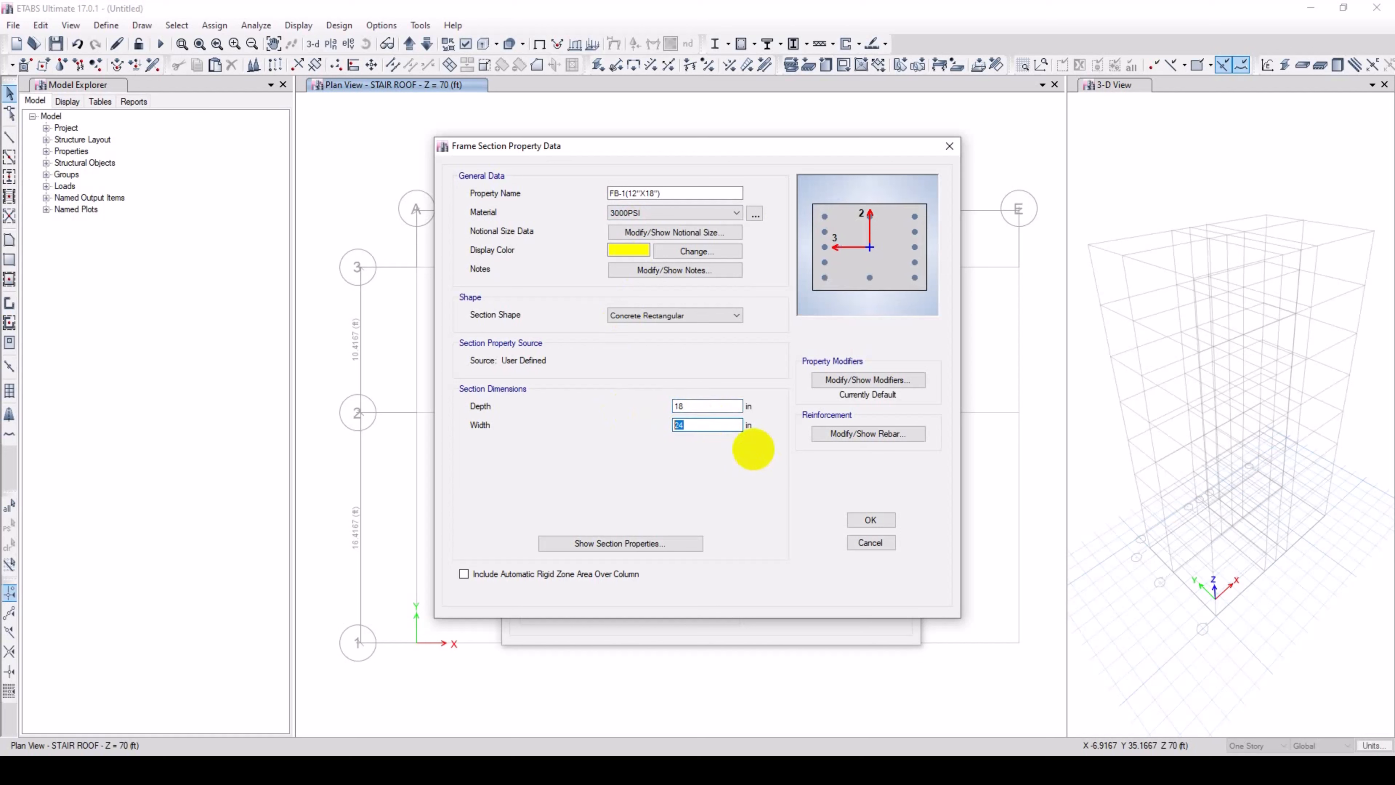
type("12")
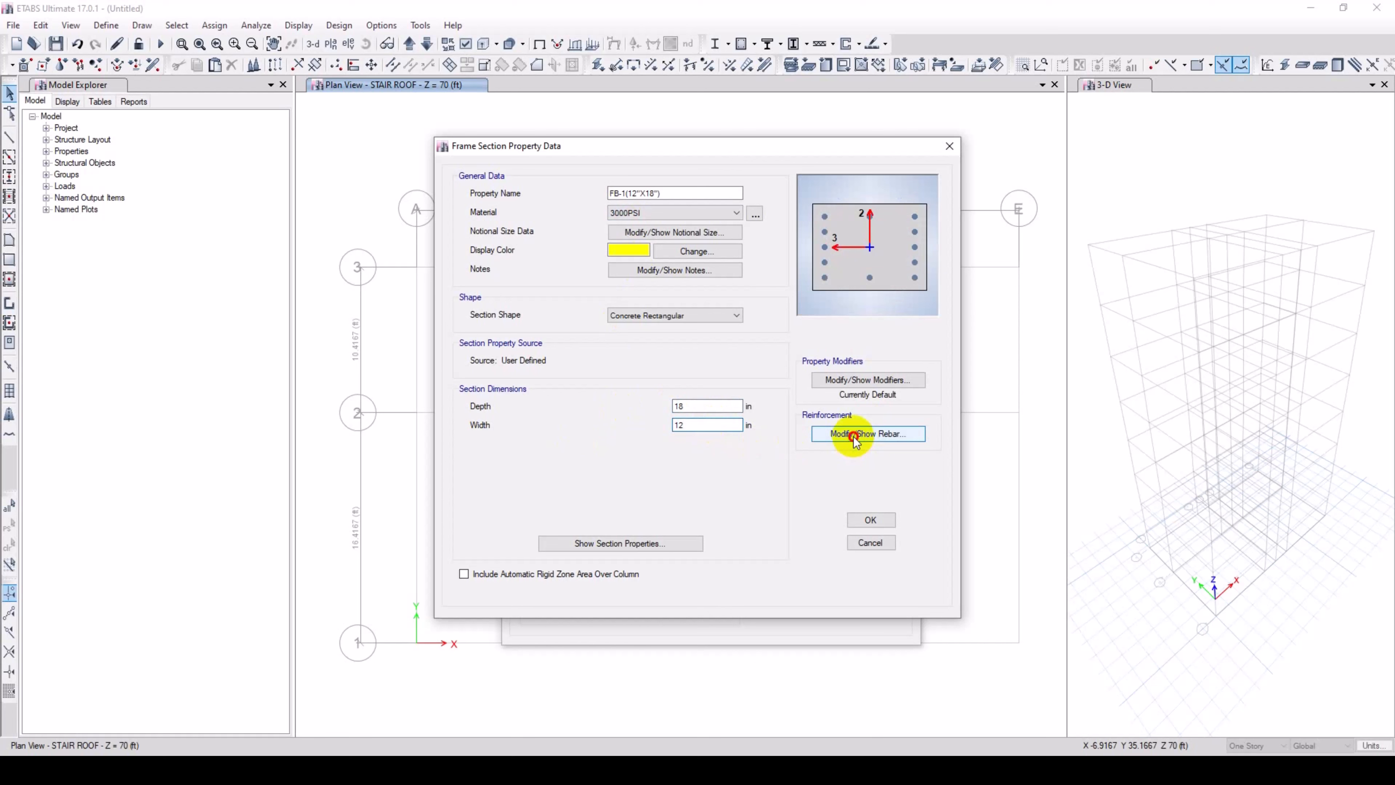
left_click(875, 433)
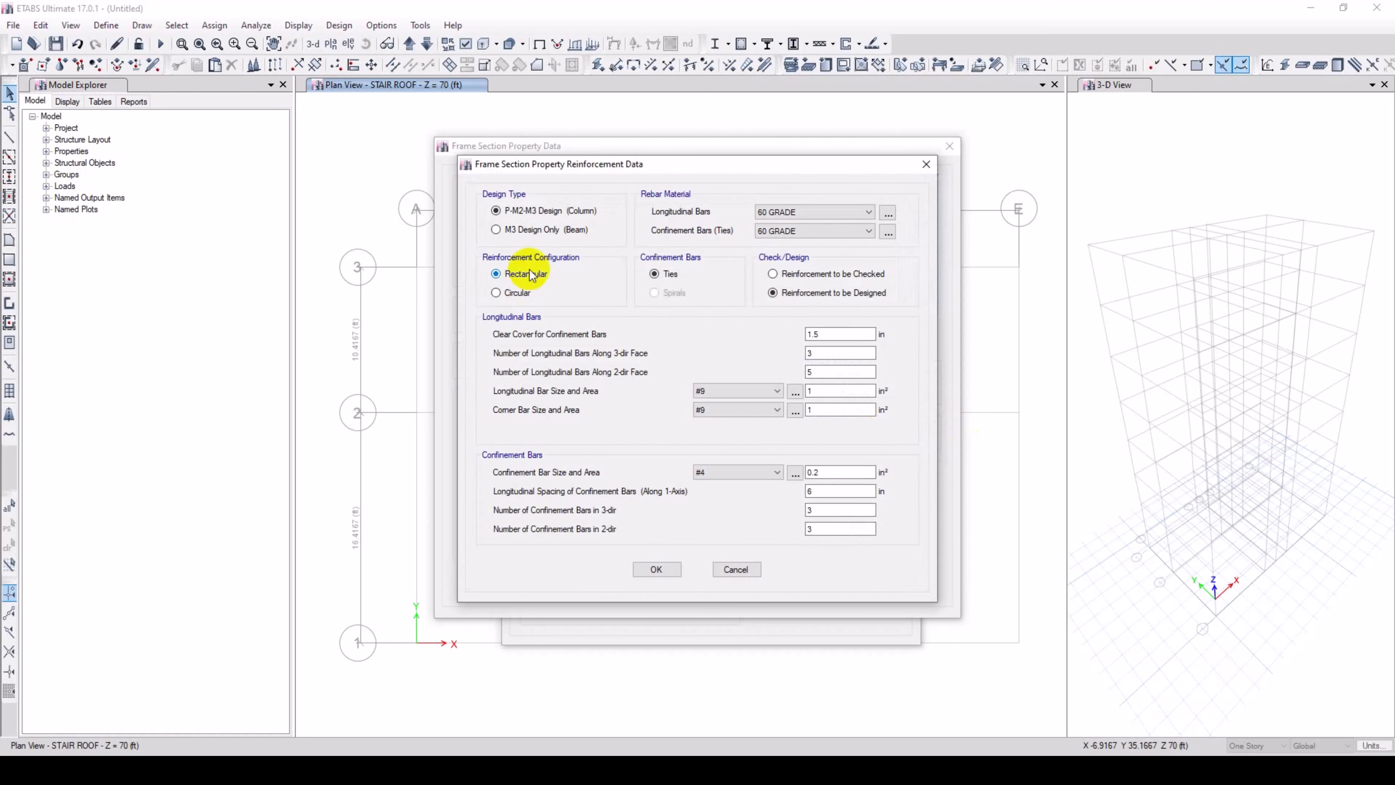
left_click(528, 229)
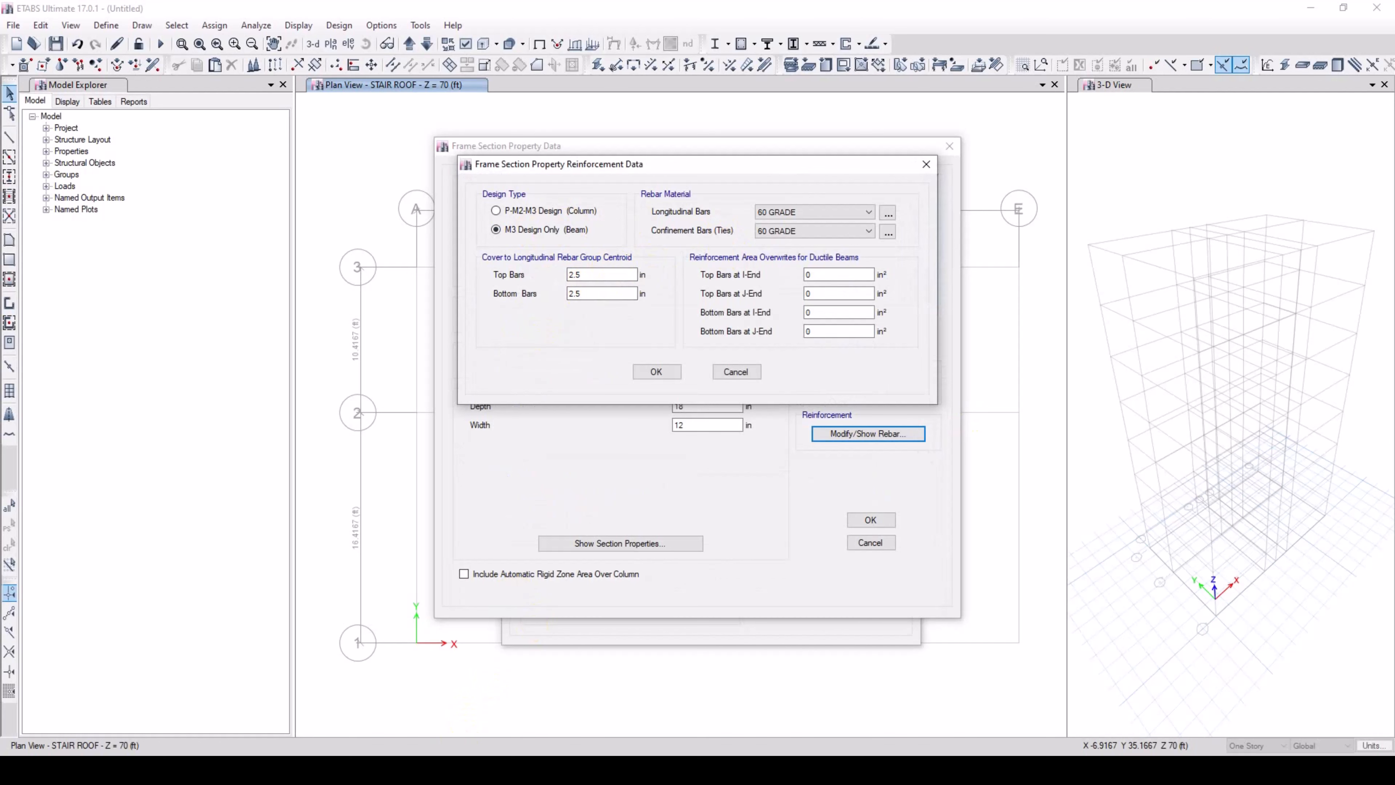
In the Excel workbook, set the concrete cover from the tie rebar periphery to 1.5 in, check the centroid cover, and return to ETABS.
key("alt+Tab")
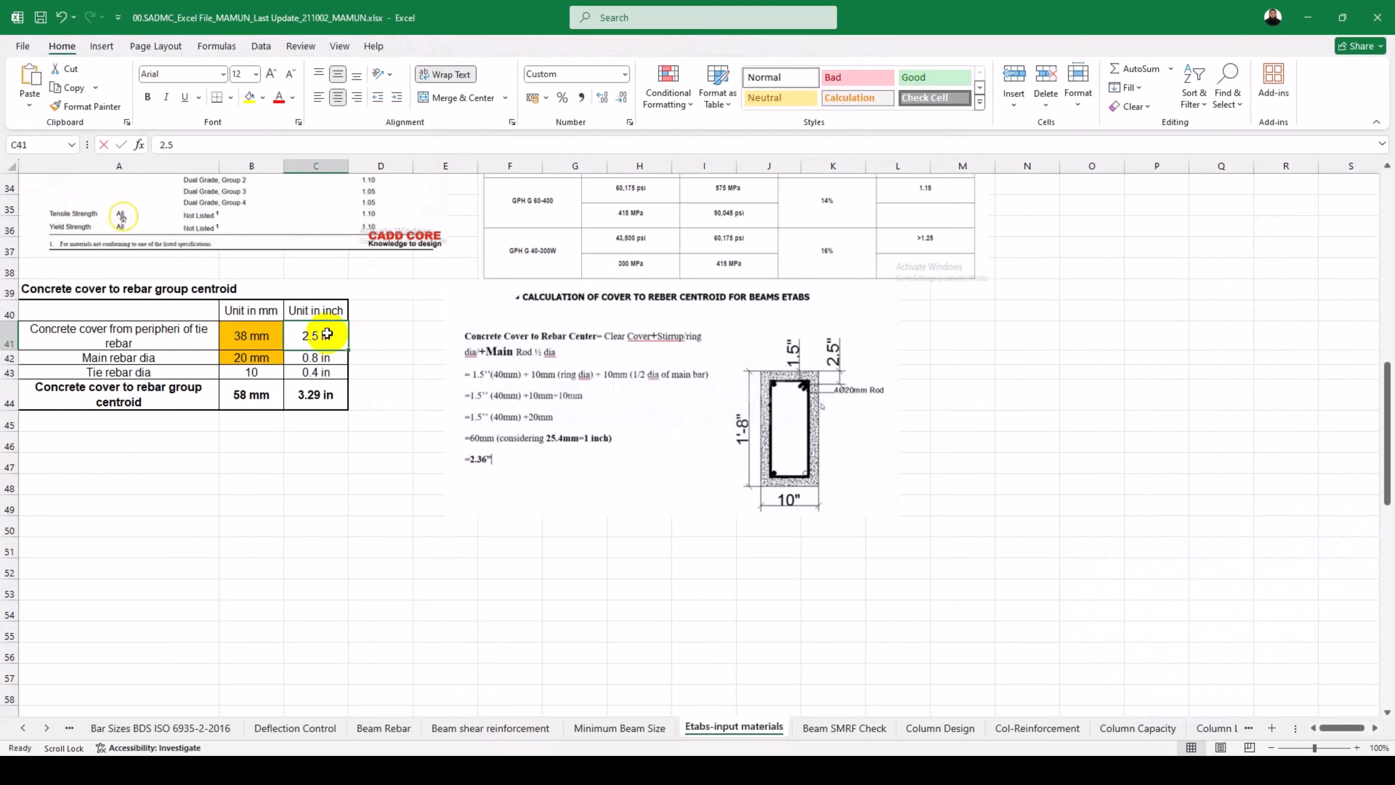
type("1.5")
left_click(311, 394)
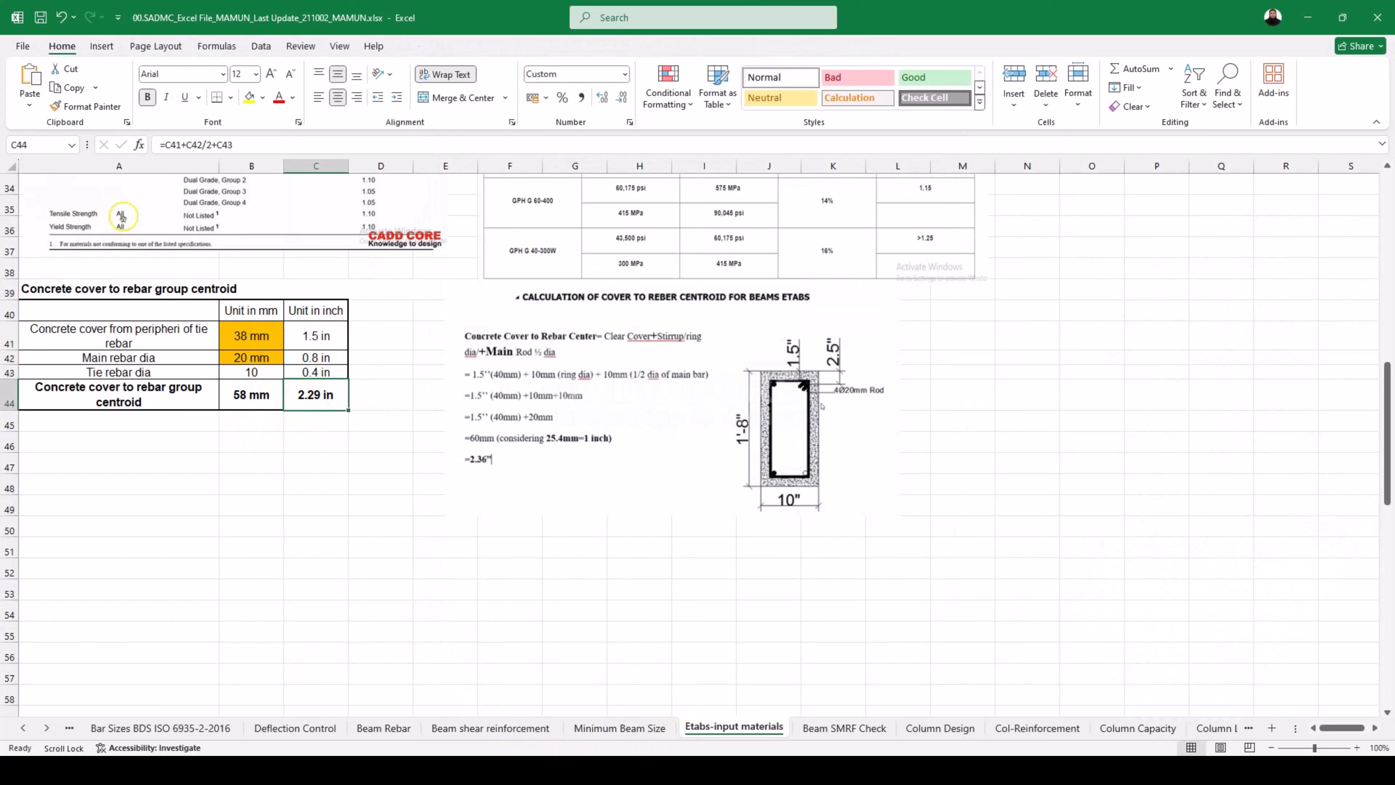
left_click(541, 768)
left_click(431, 768)
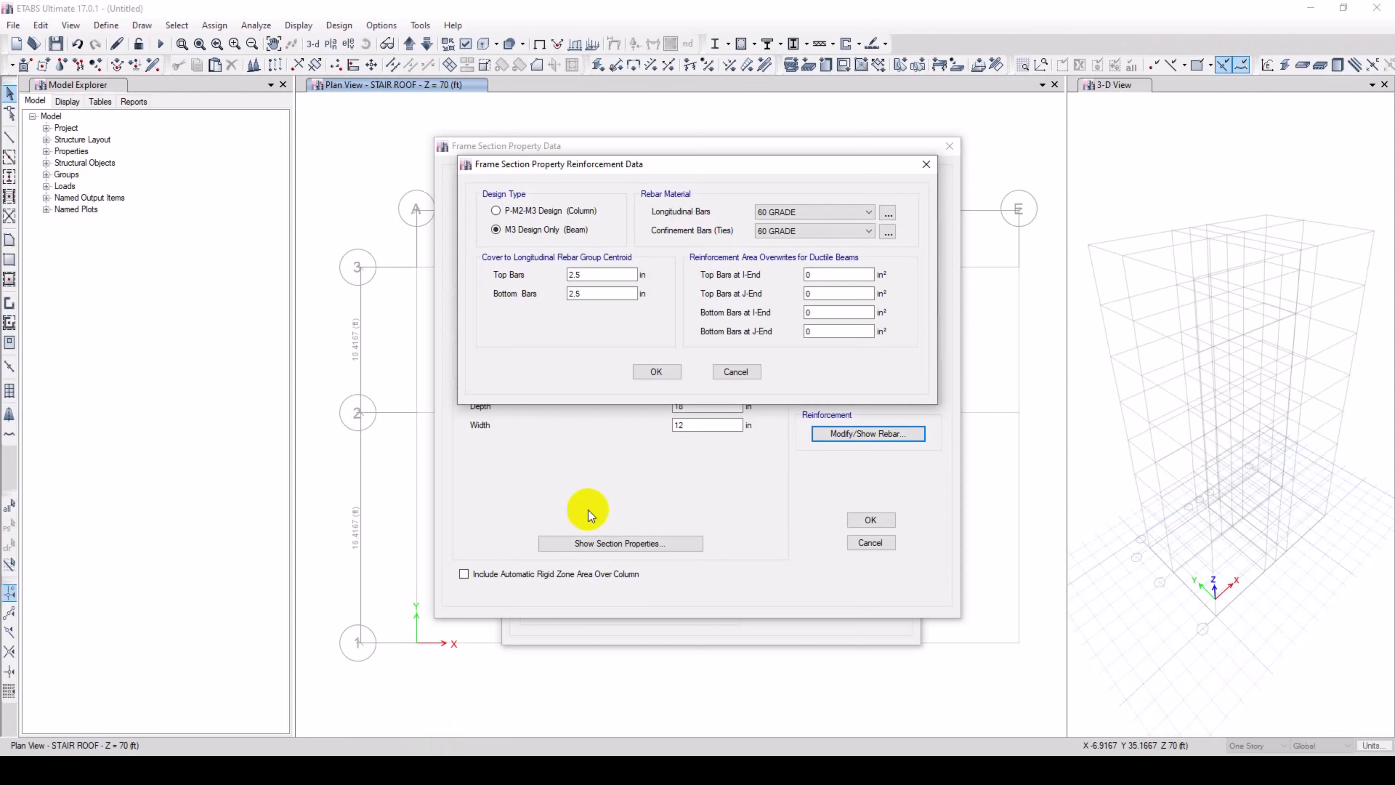
Set the cover to longitudinal rebar group centroid to 2.29 in for both top and bottom bars.
left_click_drag(600, 274, 452, 285)
type("2.29")
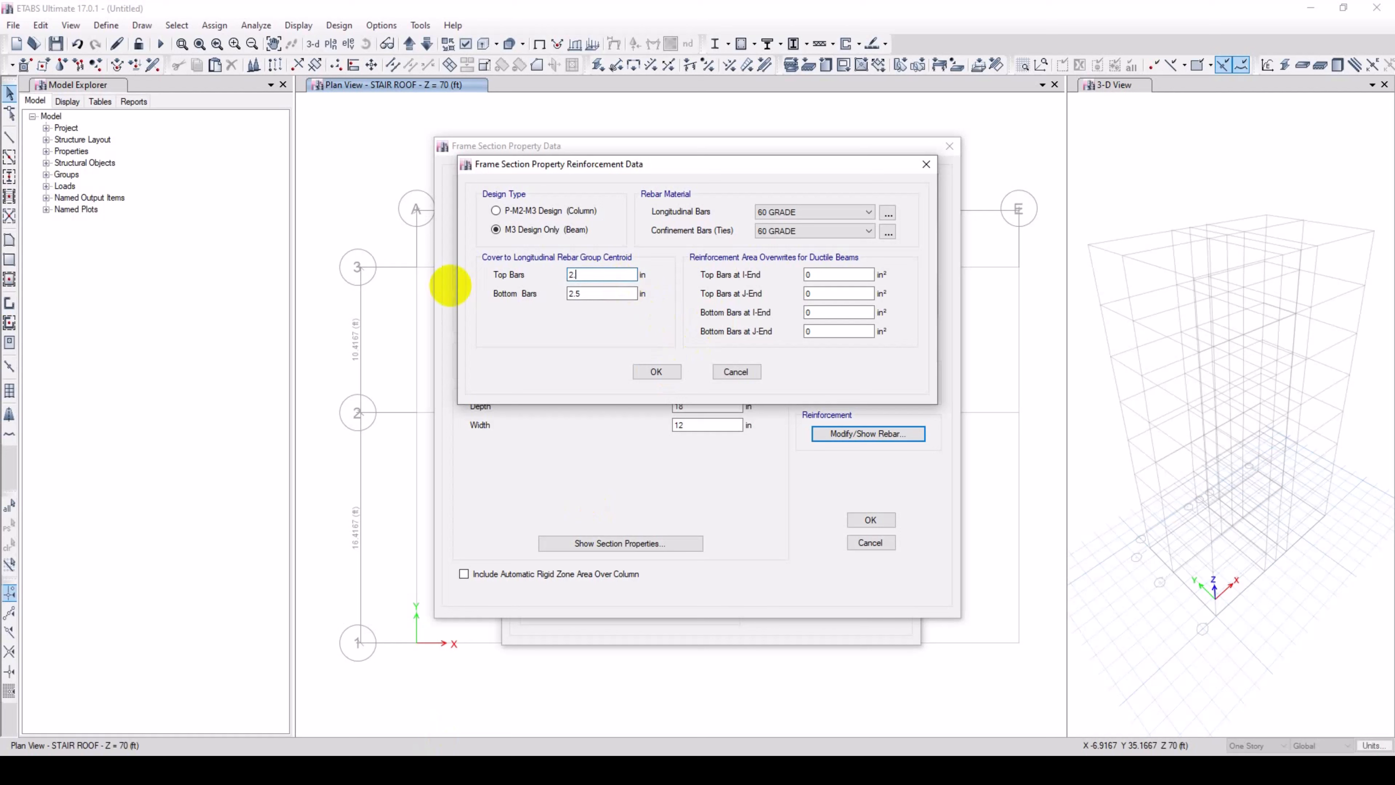
left_click(597, 294)
left_click_drag(598, 296, 506, 301)
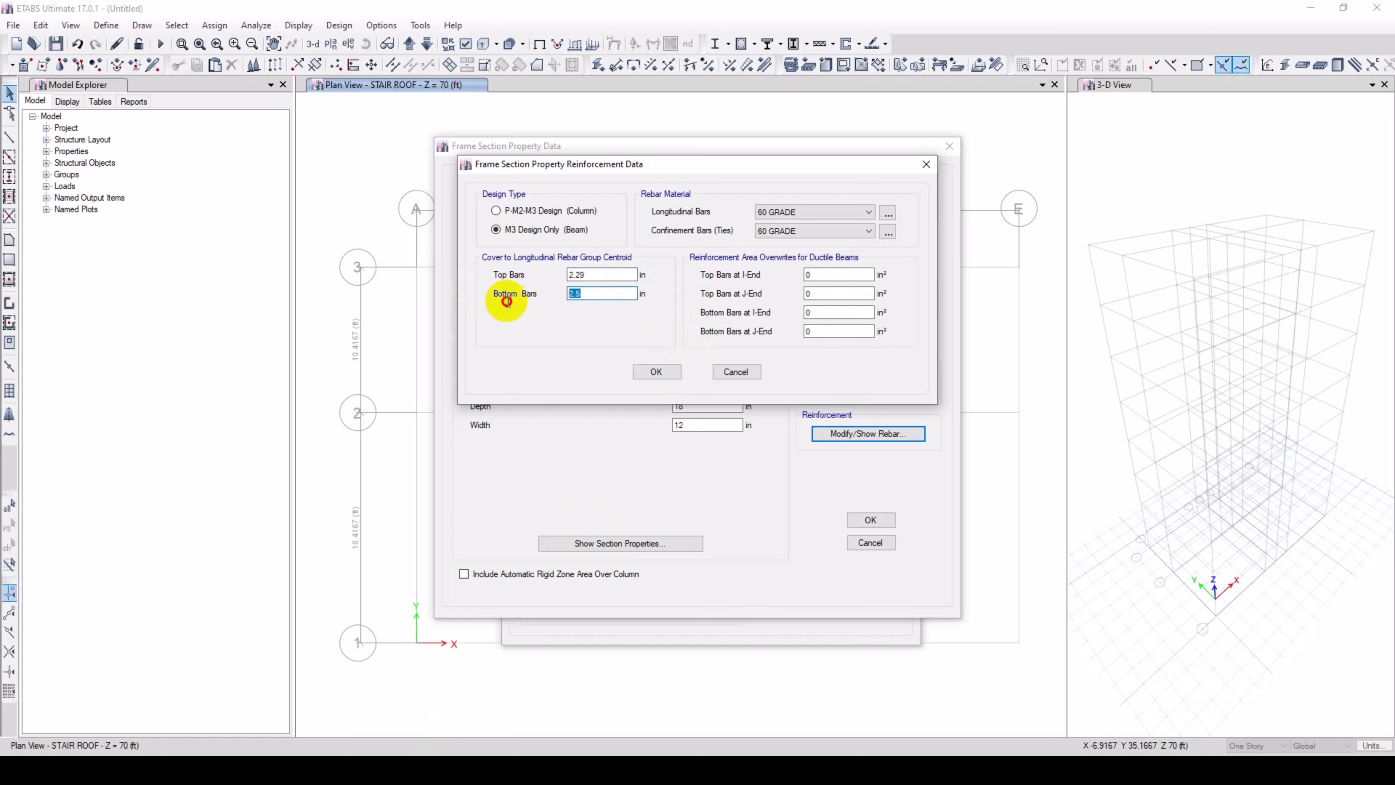
type("2.29")
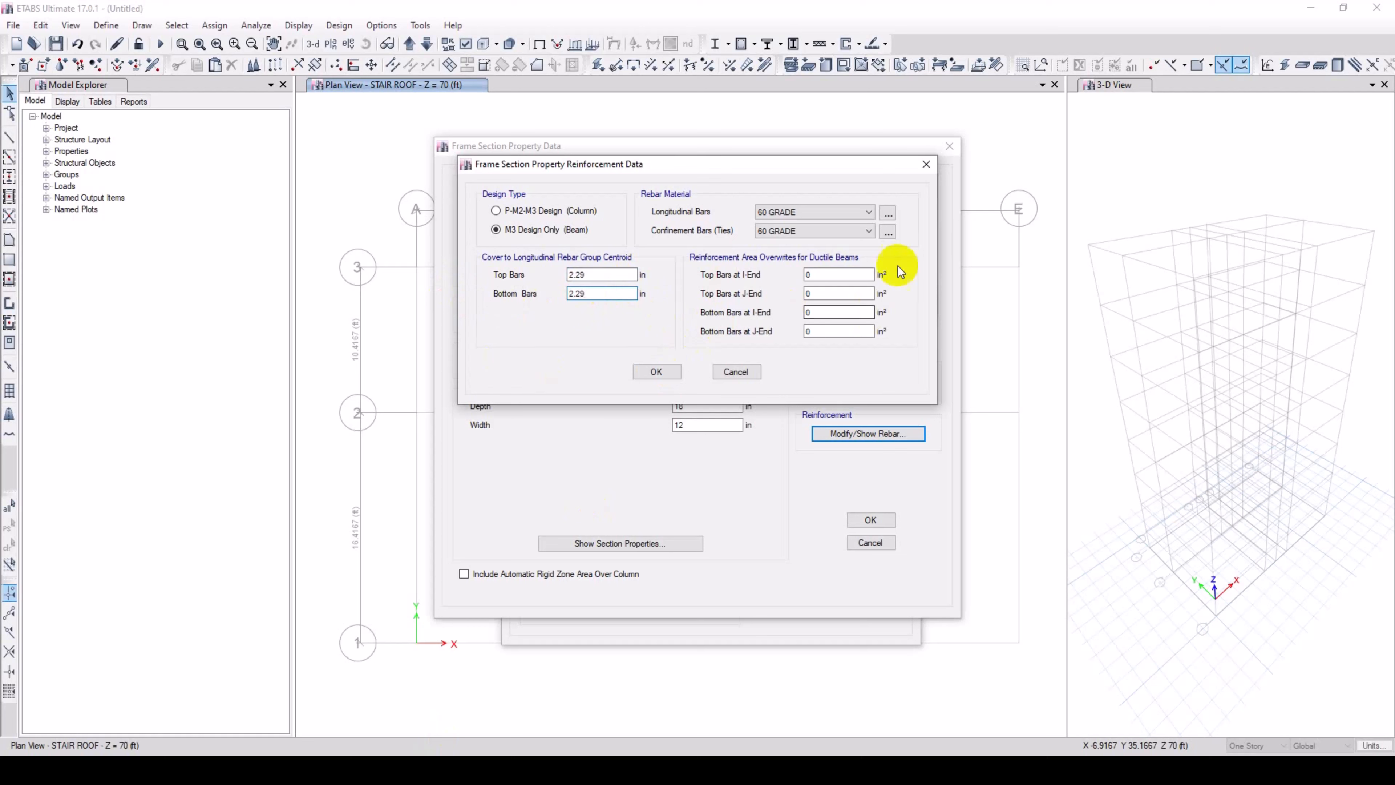
Assign 72 GRADE to the longitudinal and confinement bars, save the FB-1 section and accept the frame properties list.
left_click(779, 212)
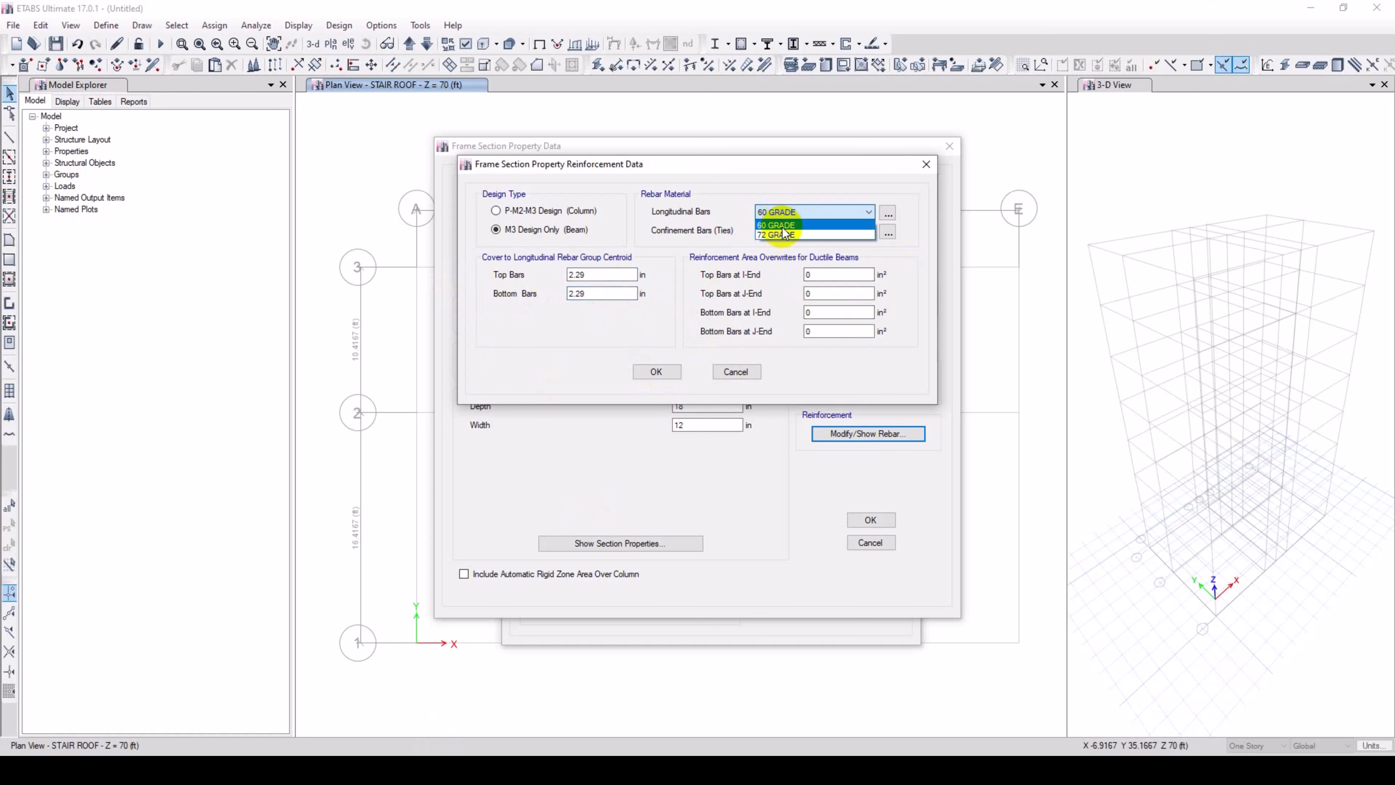
left_click(779, 235)
left_click(780, 231)
left_click(781, 254)
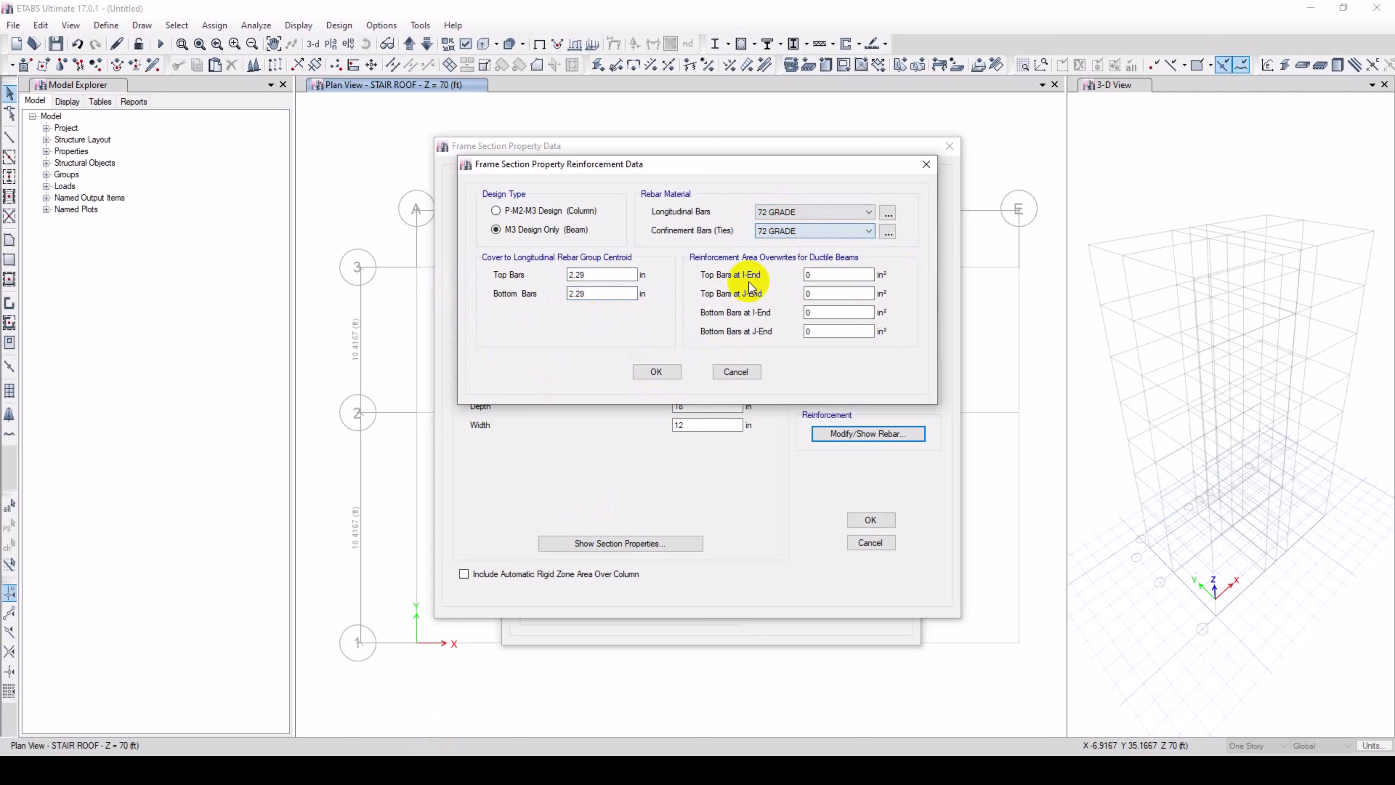
left_click(653, 373)
left_click(871, 519)
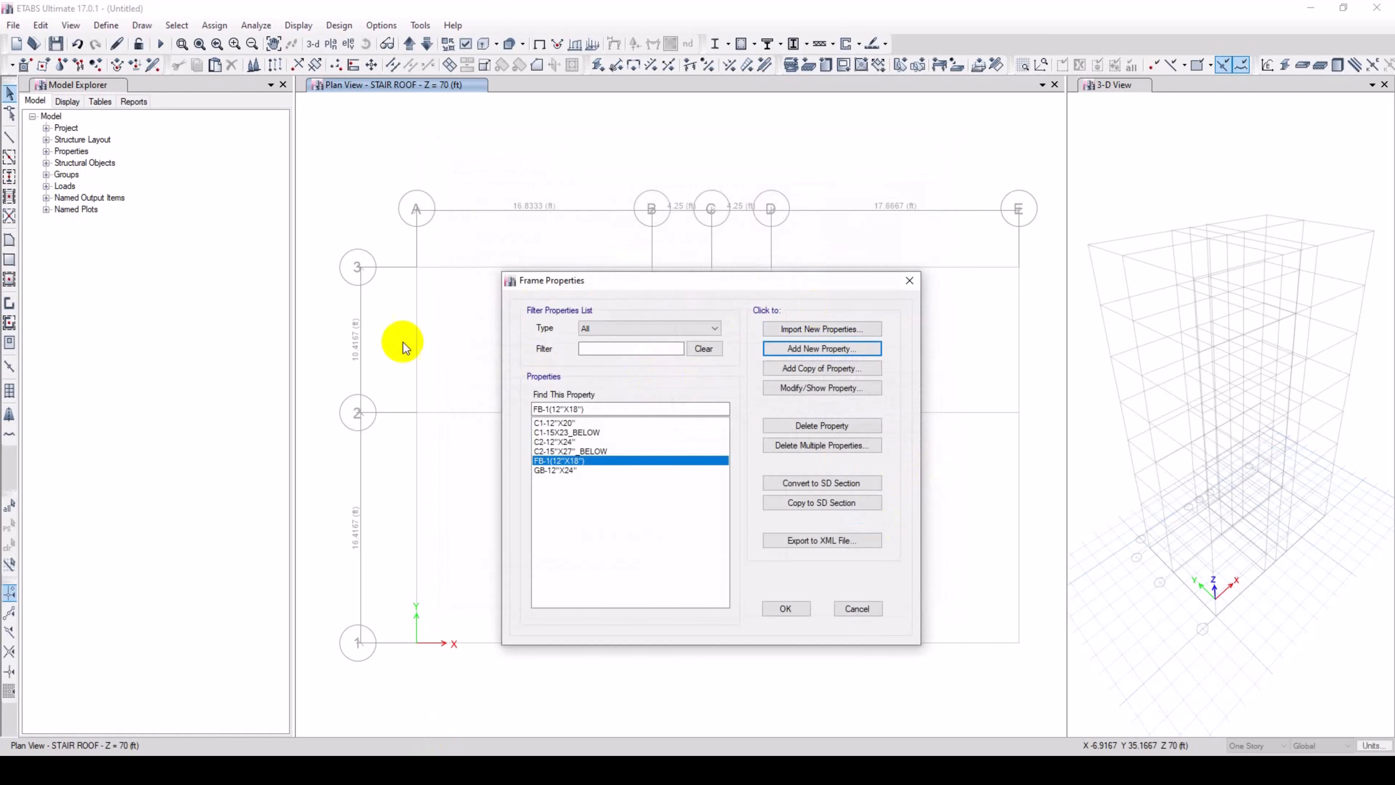
left_click(557, 470)
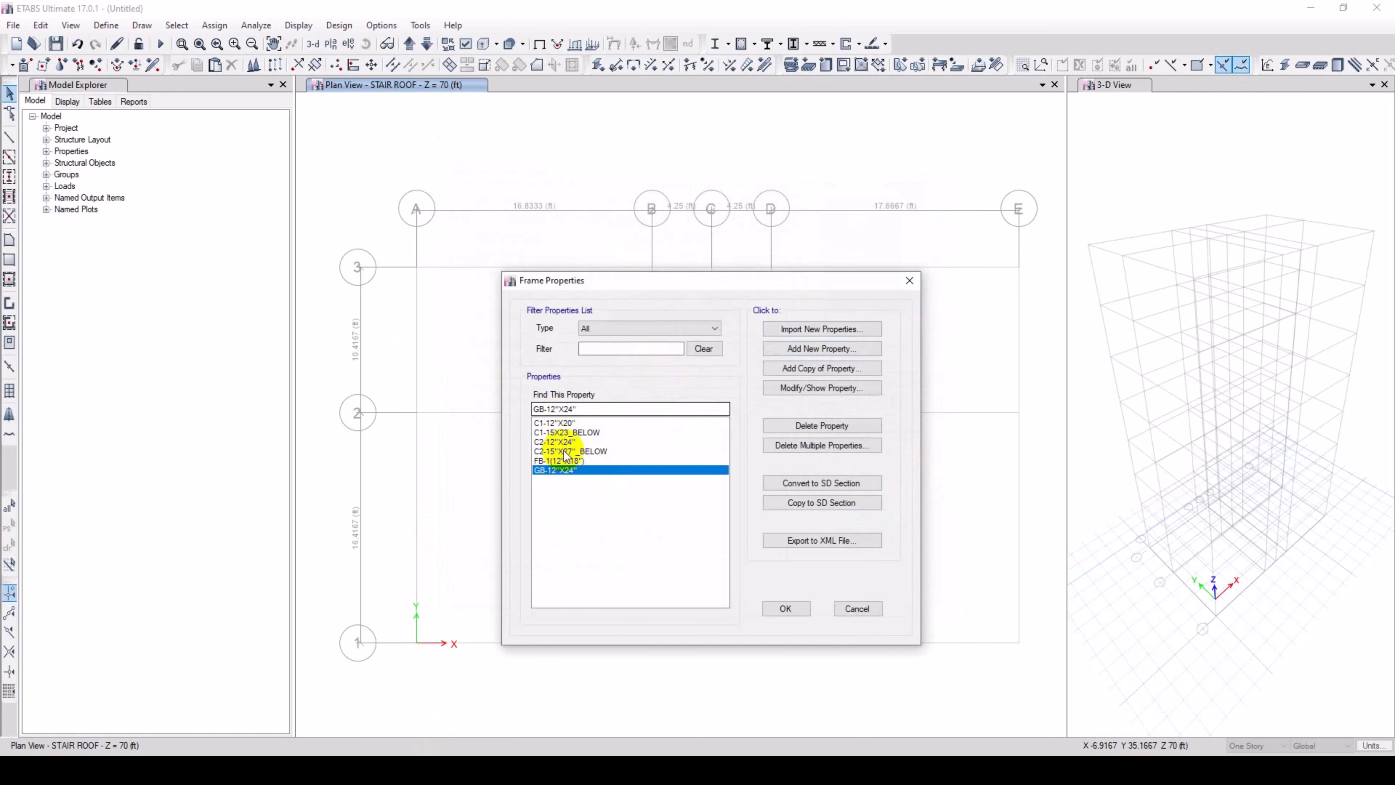
left_click(788, 608)
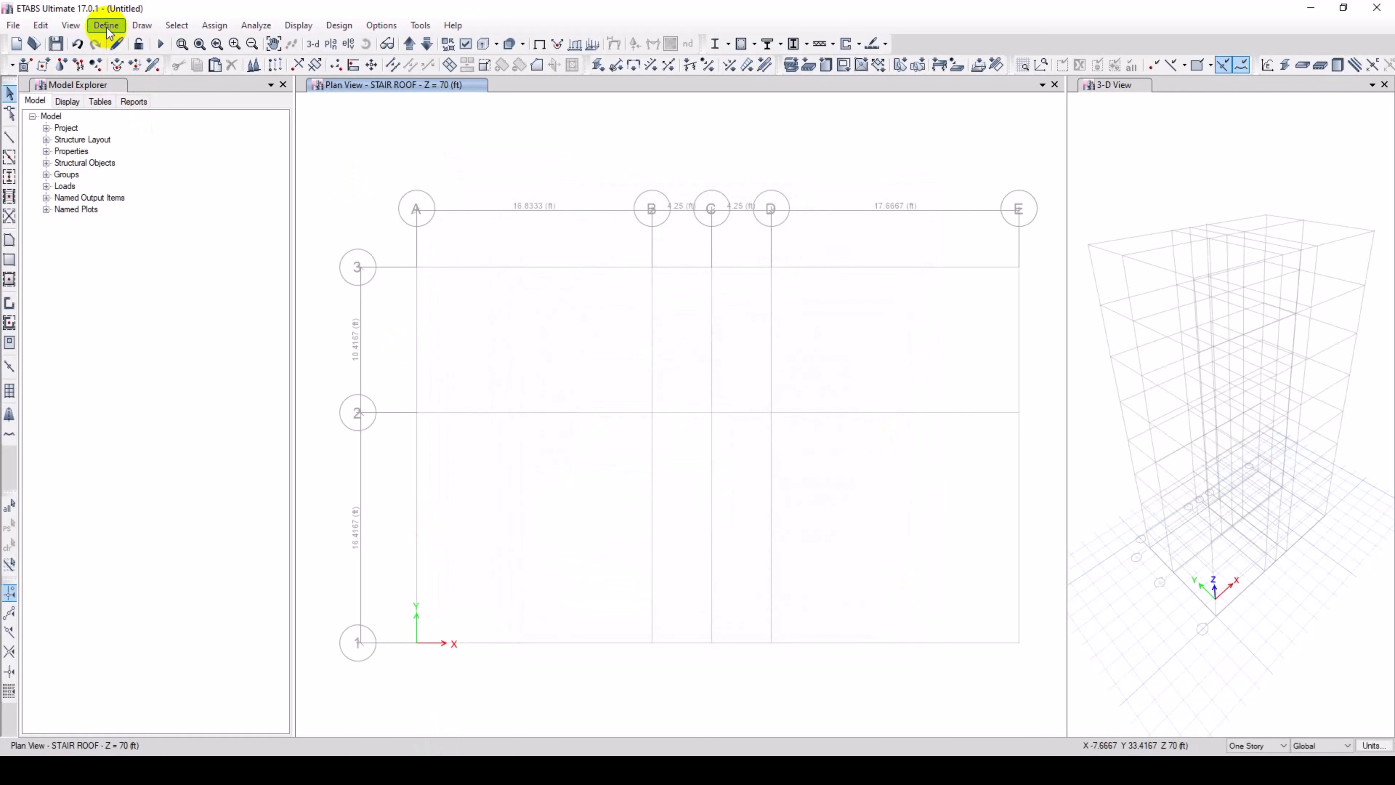
Open Calculator beside the grid plan and sum the slab panel's side lengths: 17.67 + 17.67 + 16.42 + 16.42.
middle_click_drag(645, 444, 606, 428)
middle_click_drag(684, 474, 642, 476)
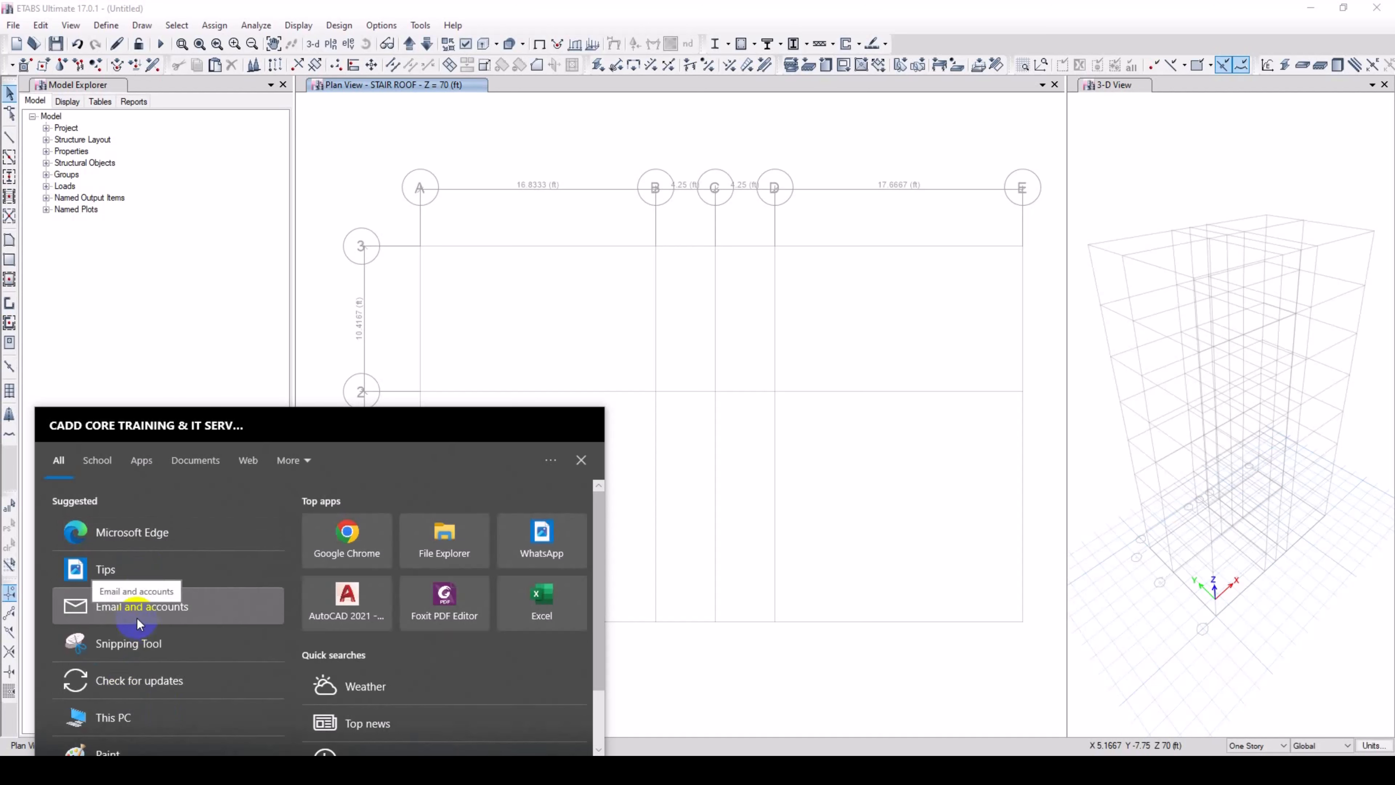
type("cal")
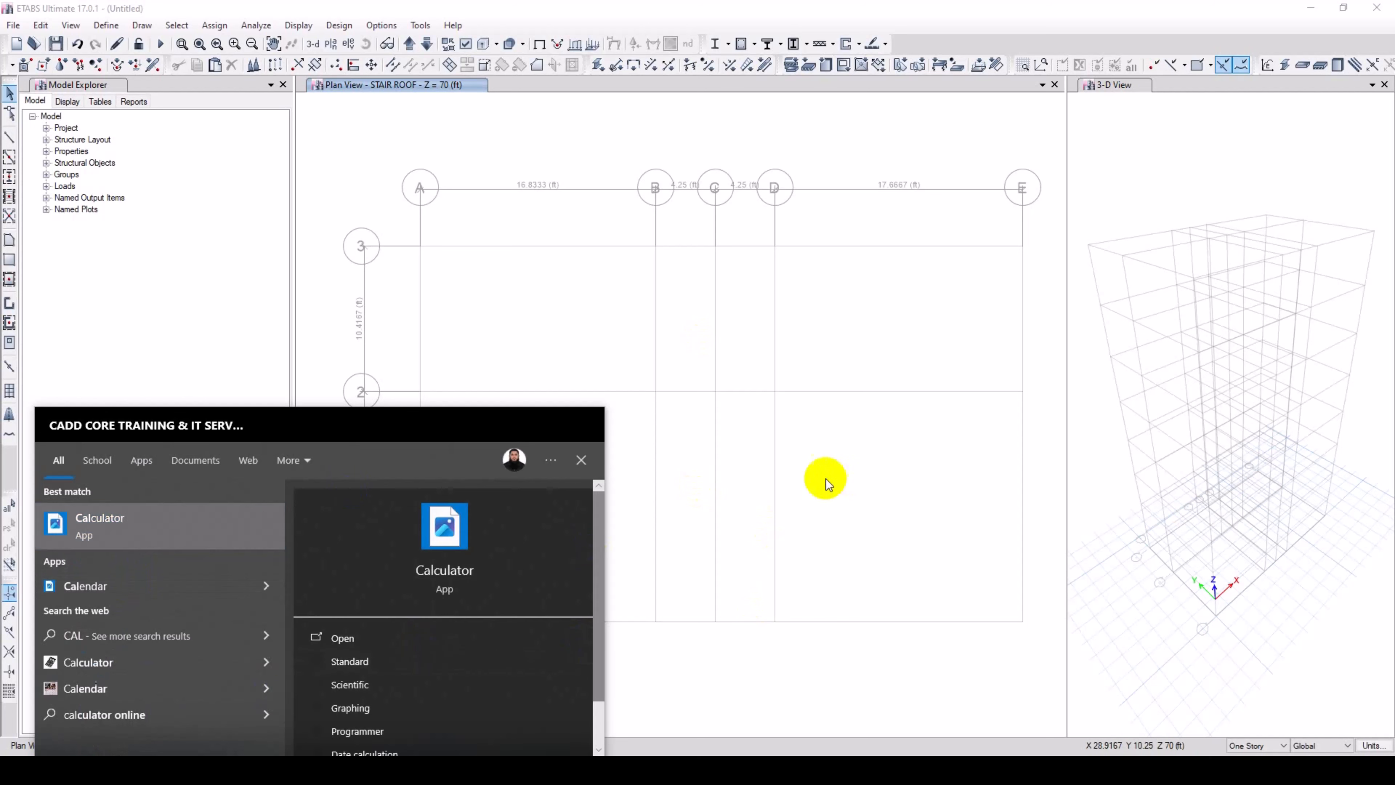
key("Return")
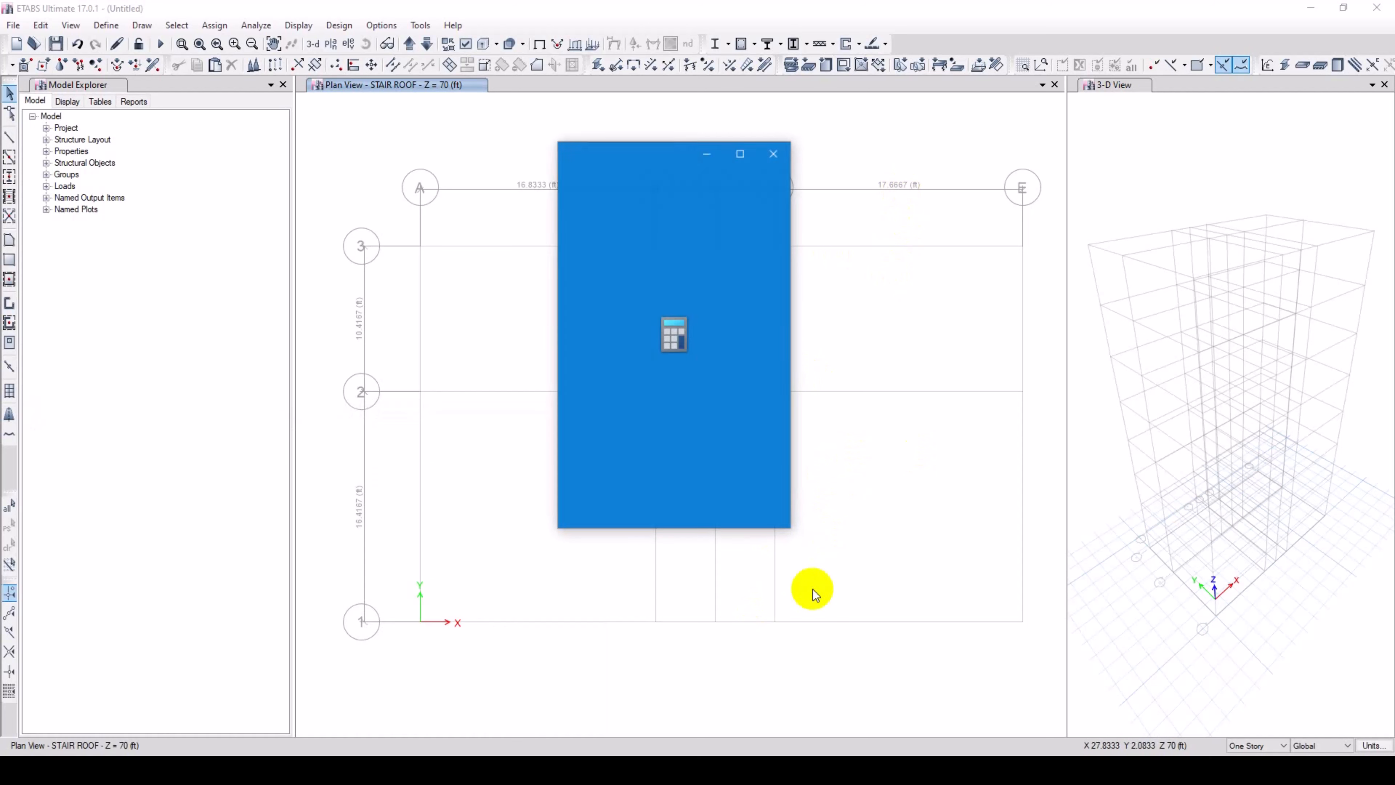
left_click_drag(642, 144, 349, 176)
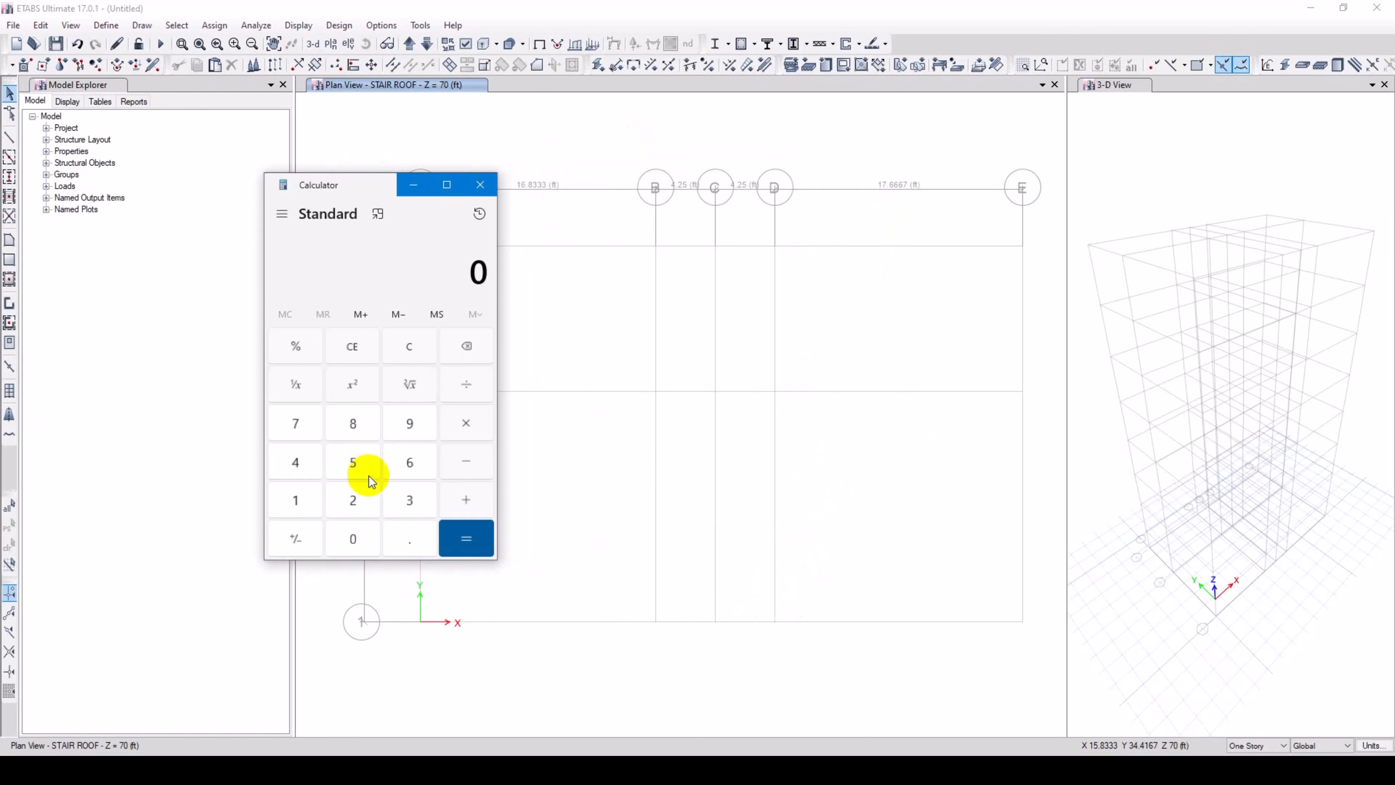
type("17")
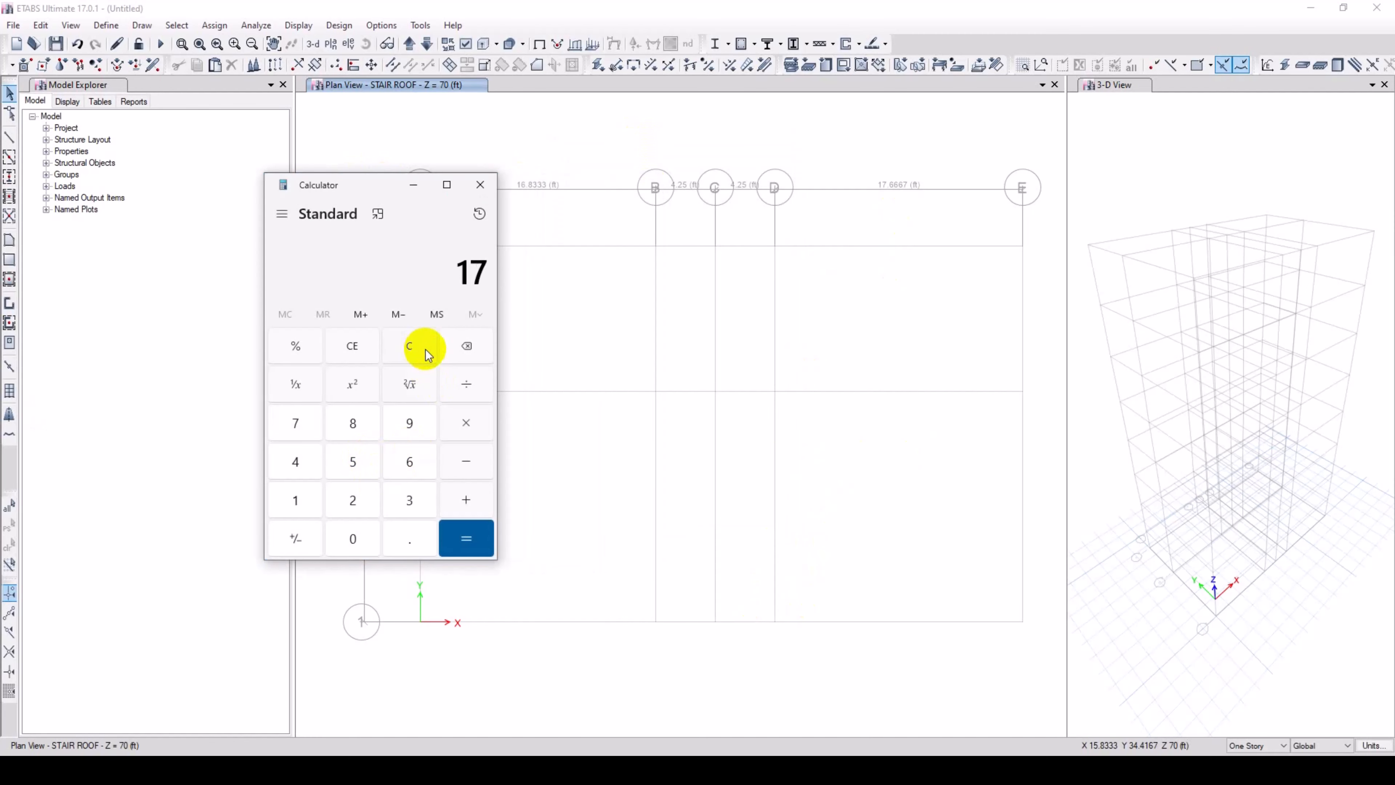
type(".67+17.67+")
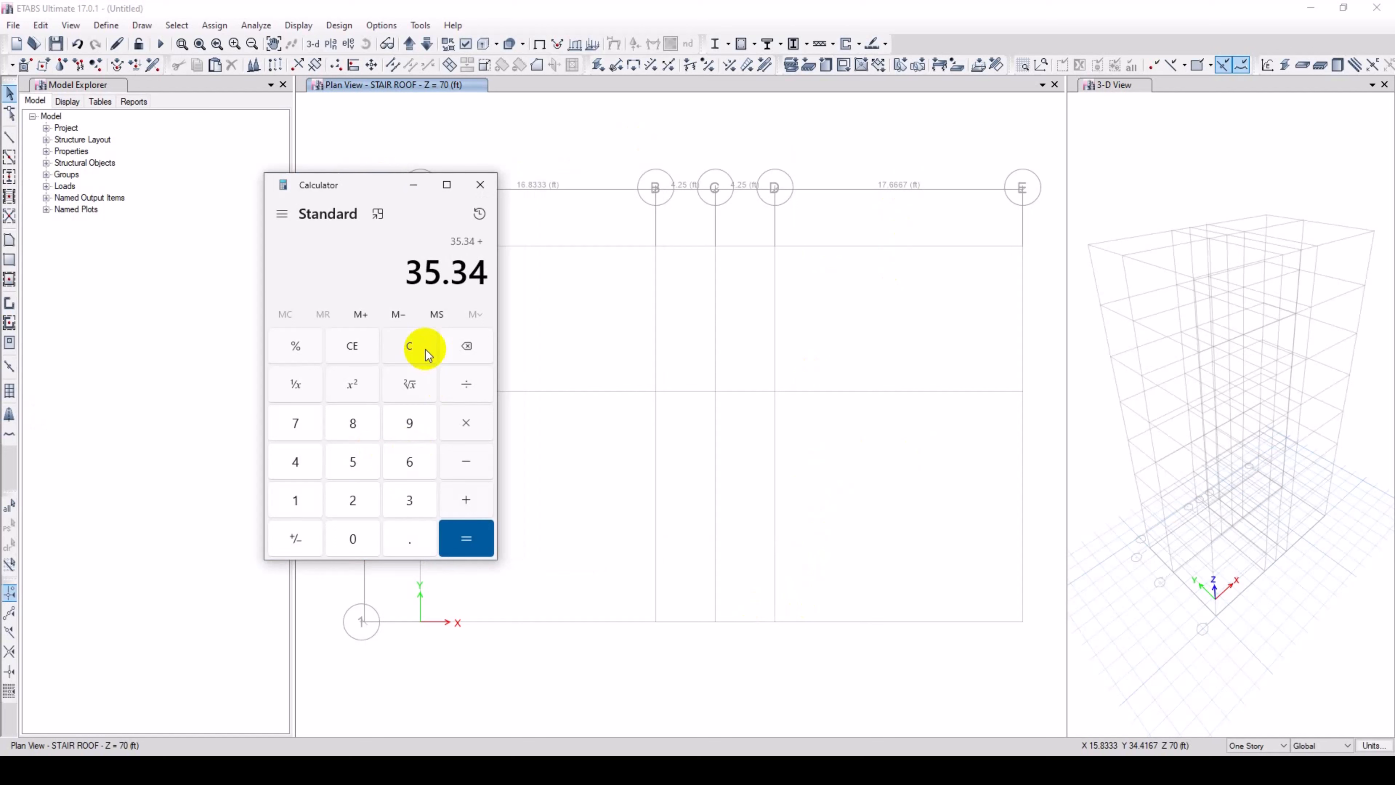
type("16.42")
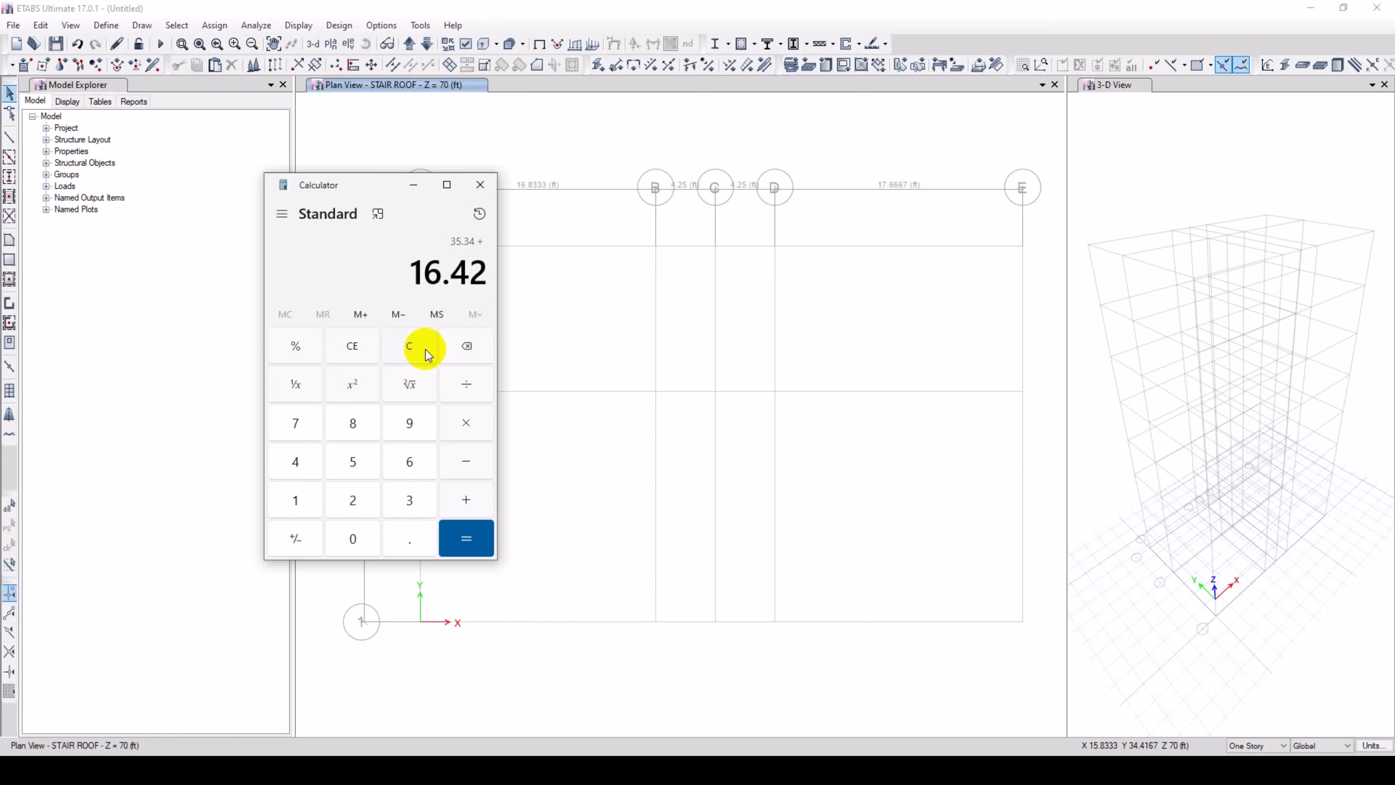
type("+16.42")
key("Return")
Divide the summed panel perimeter by 180, multiply by 12 to get the slab thickness in inches, and return to ETABS.
type("180")
key("Return")
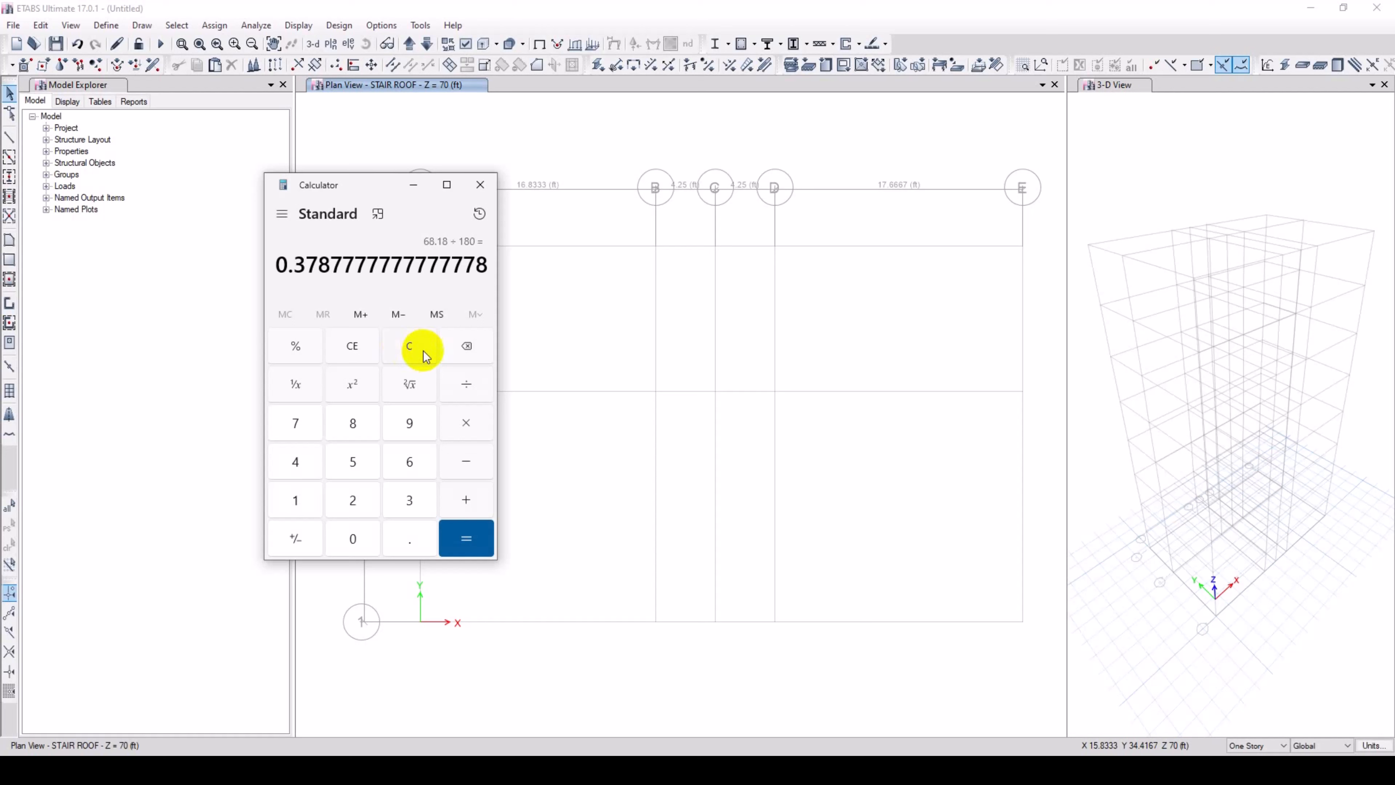
left_click(466, 431)
type("12")
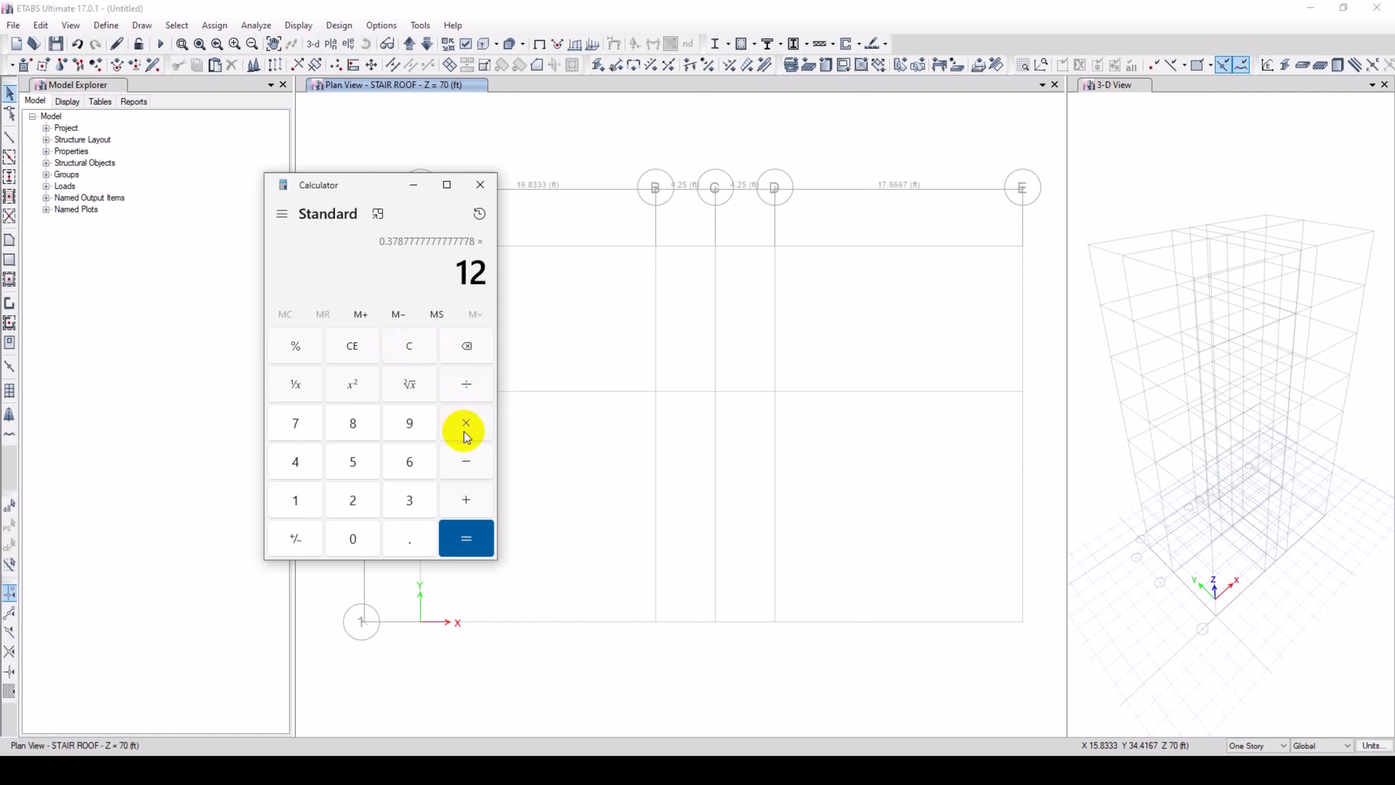
key("Return")
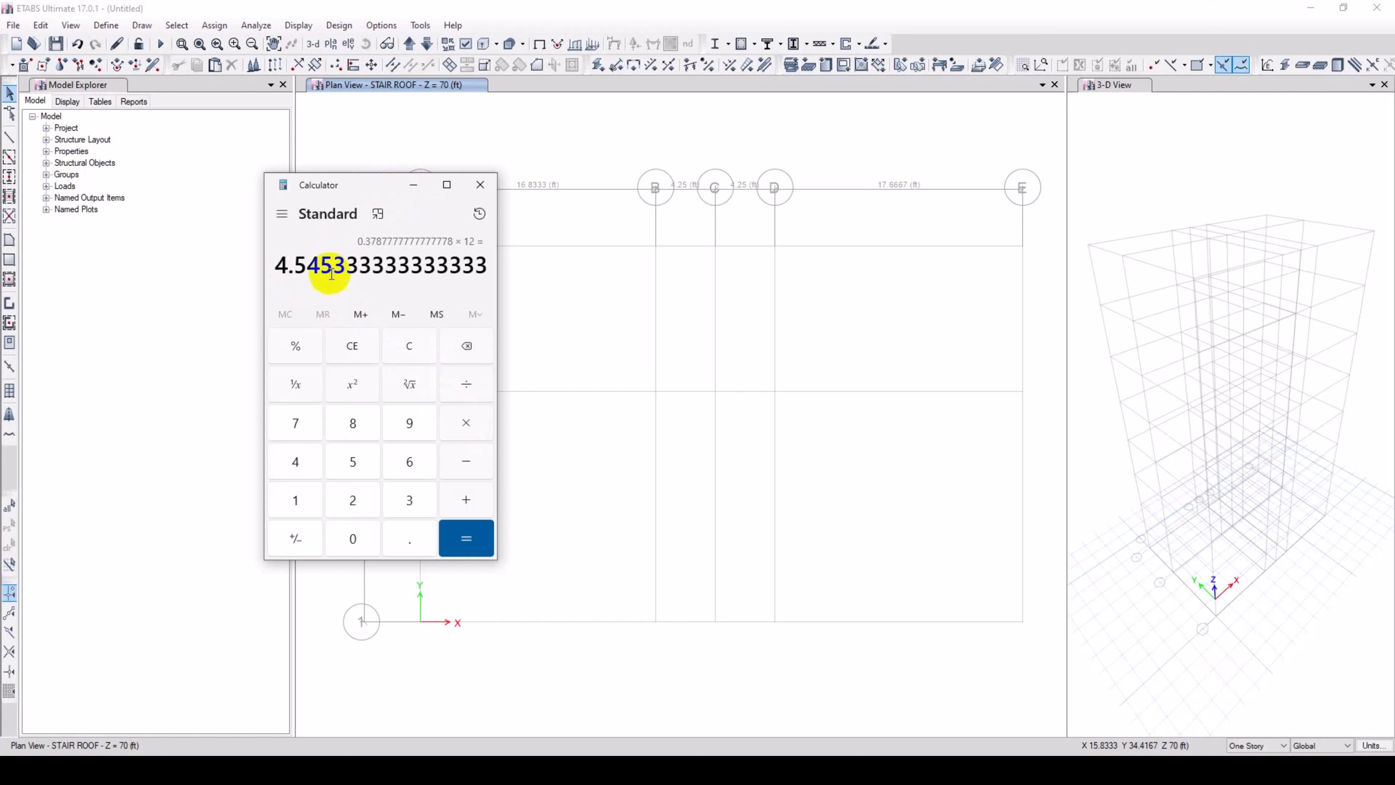
left_click(413, 185)
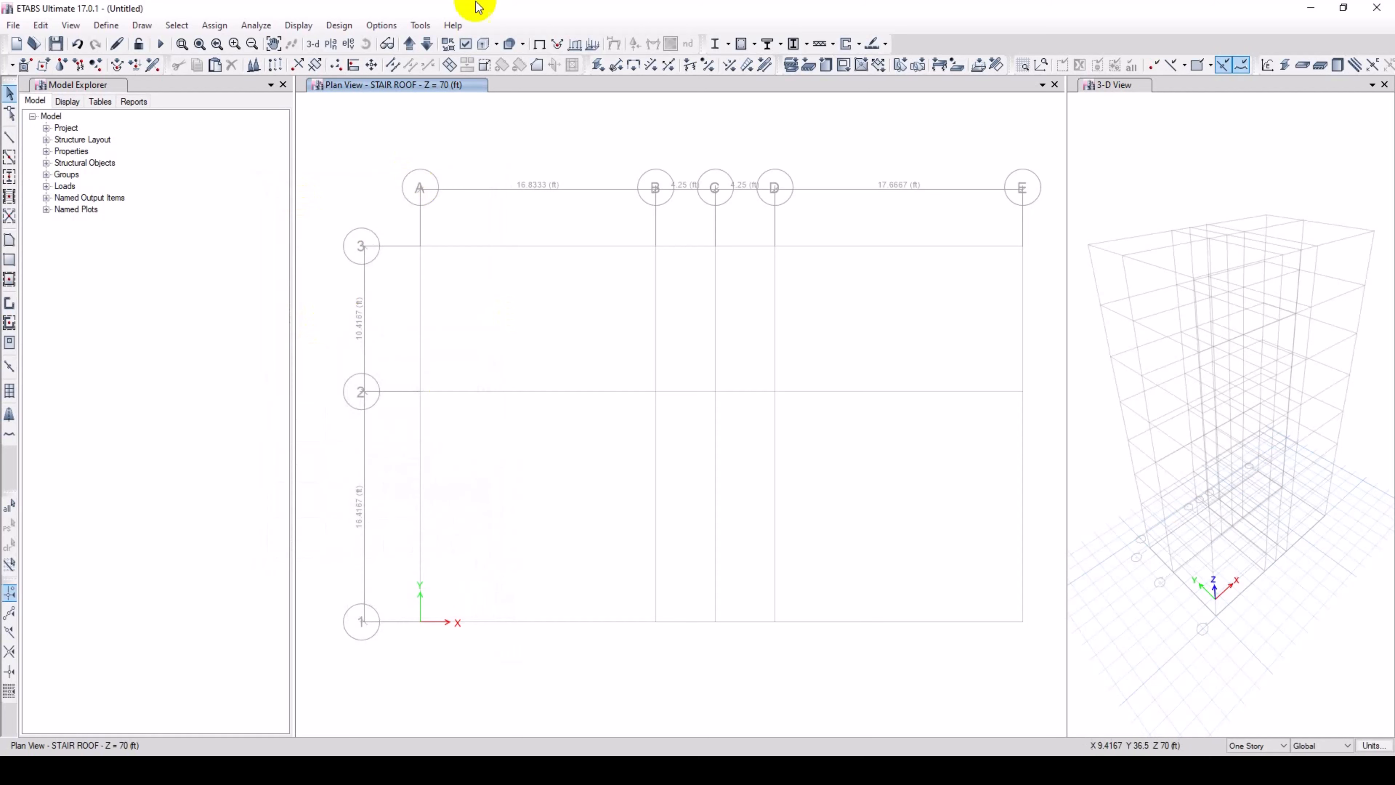
Delete the Plank1 property from the slab section properties.
left_click(106, 26)
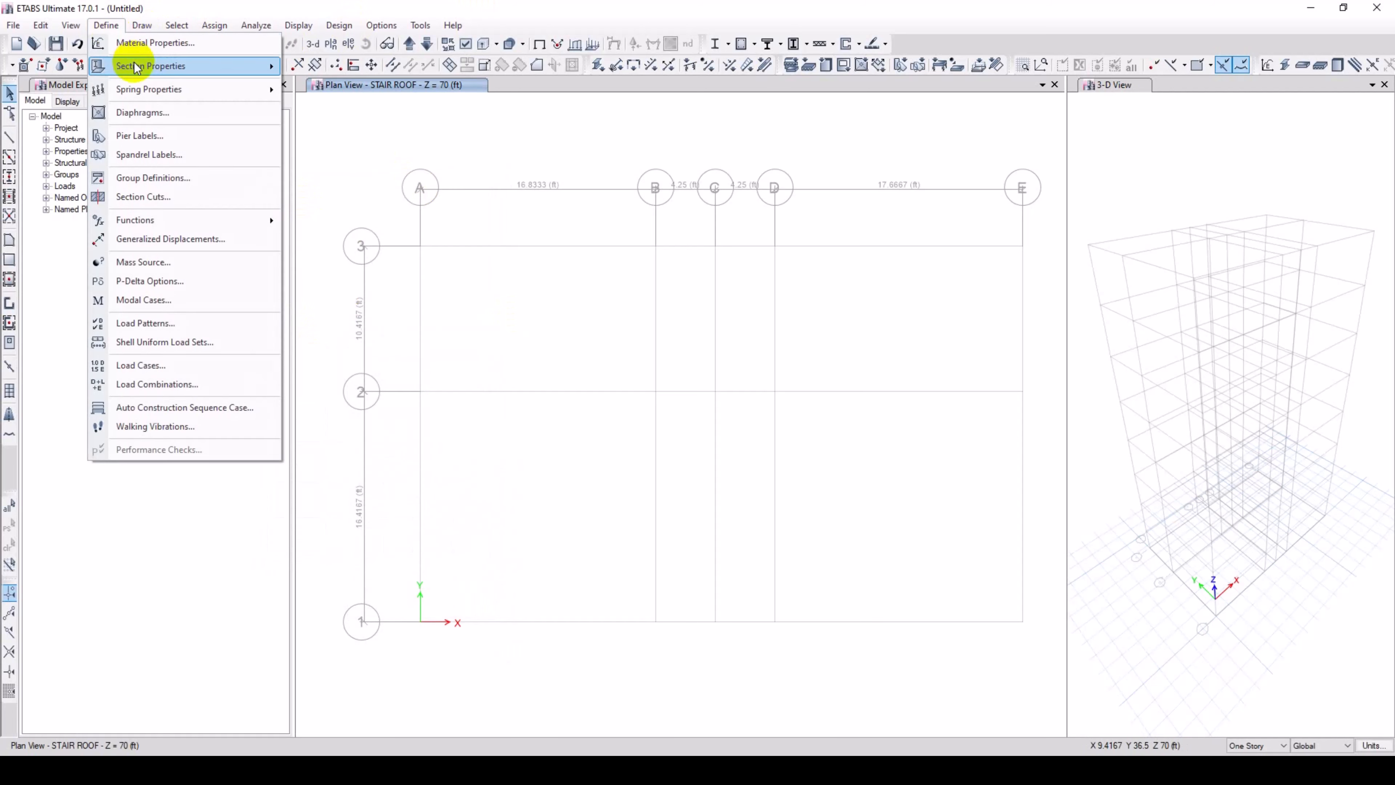
mouse_move(137, 67)
left_click(332, 109)
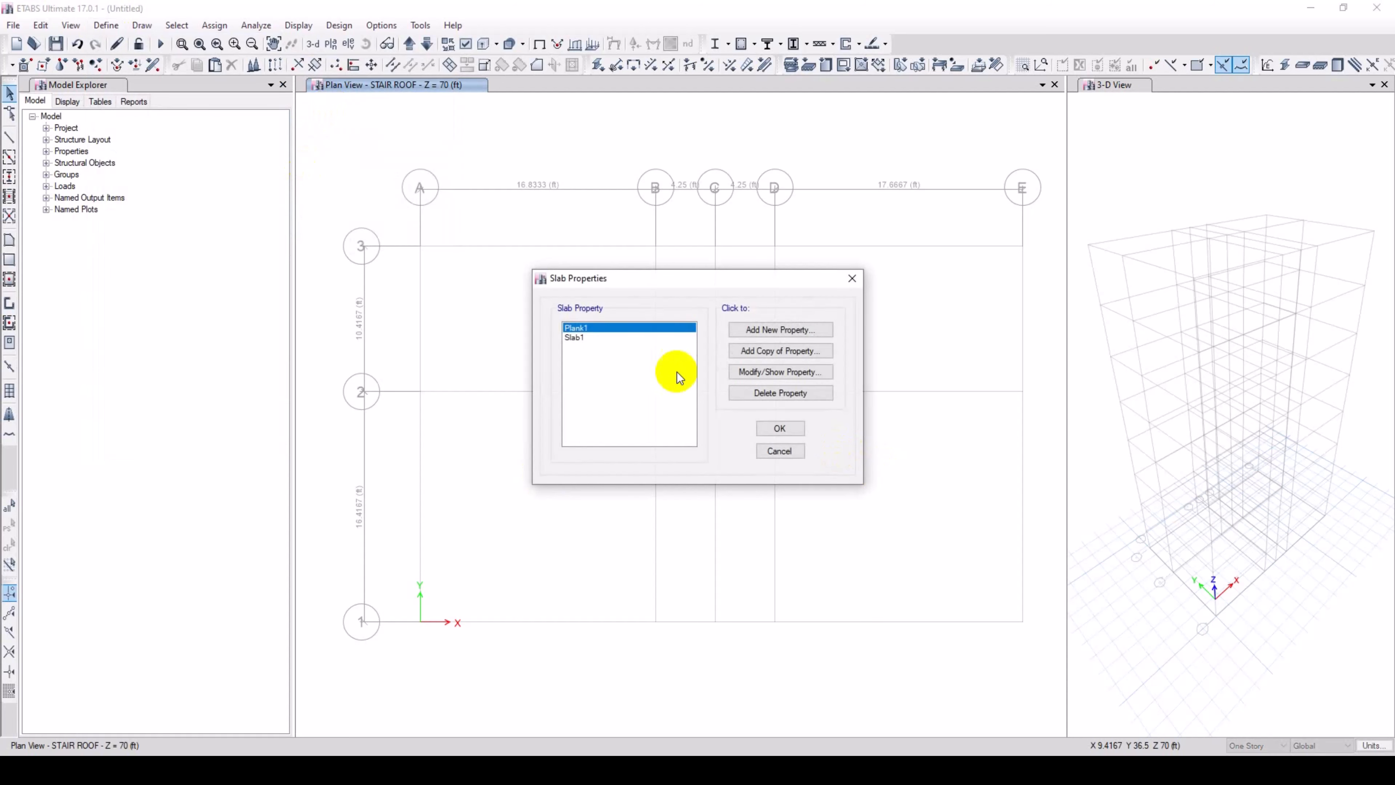
left_click(763, 393)
left_click(714, 436)
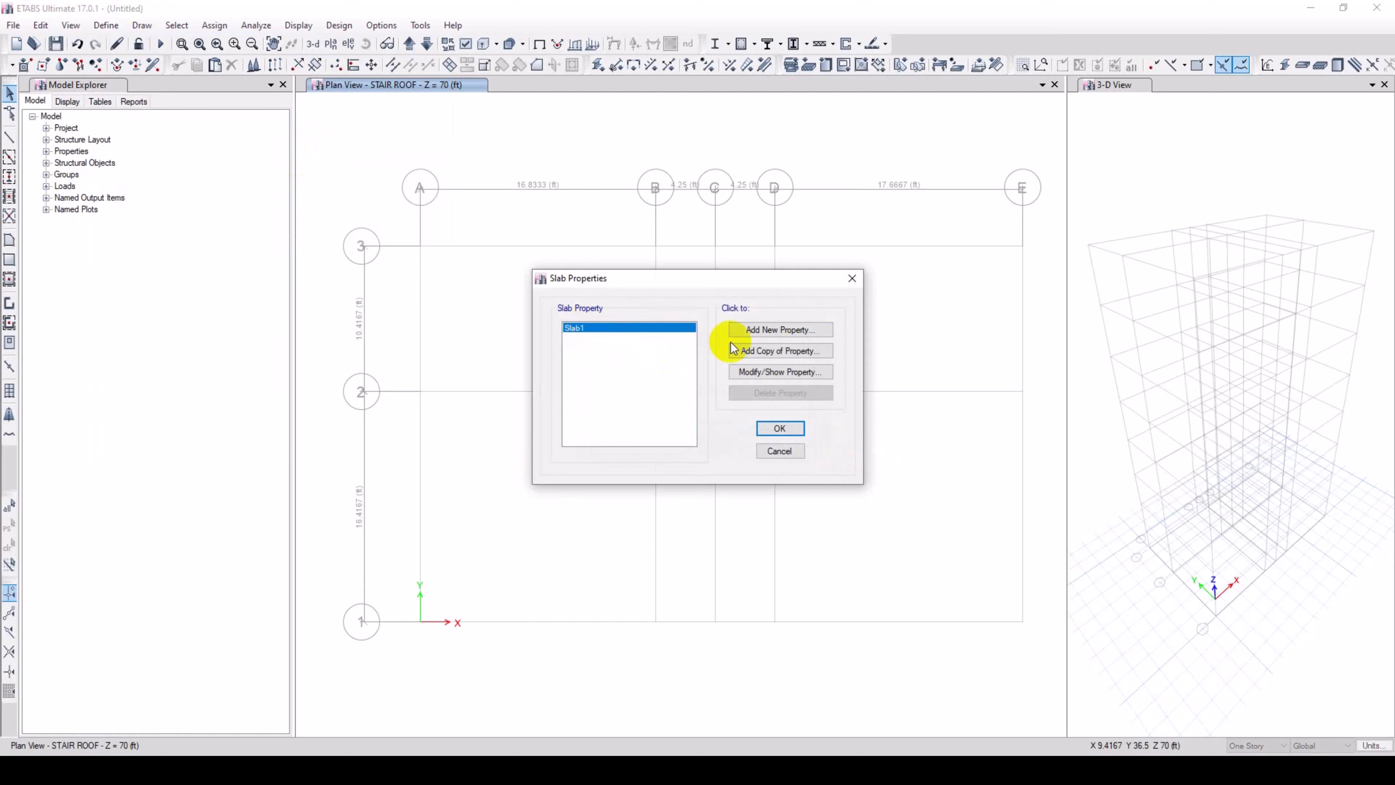
Rename the Slab1 property as Slab-5" and set its slab material to 3000PSI.
double_click(616, 327)
left_click(740, 227)
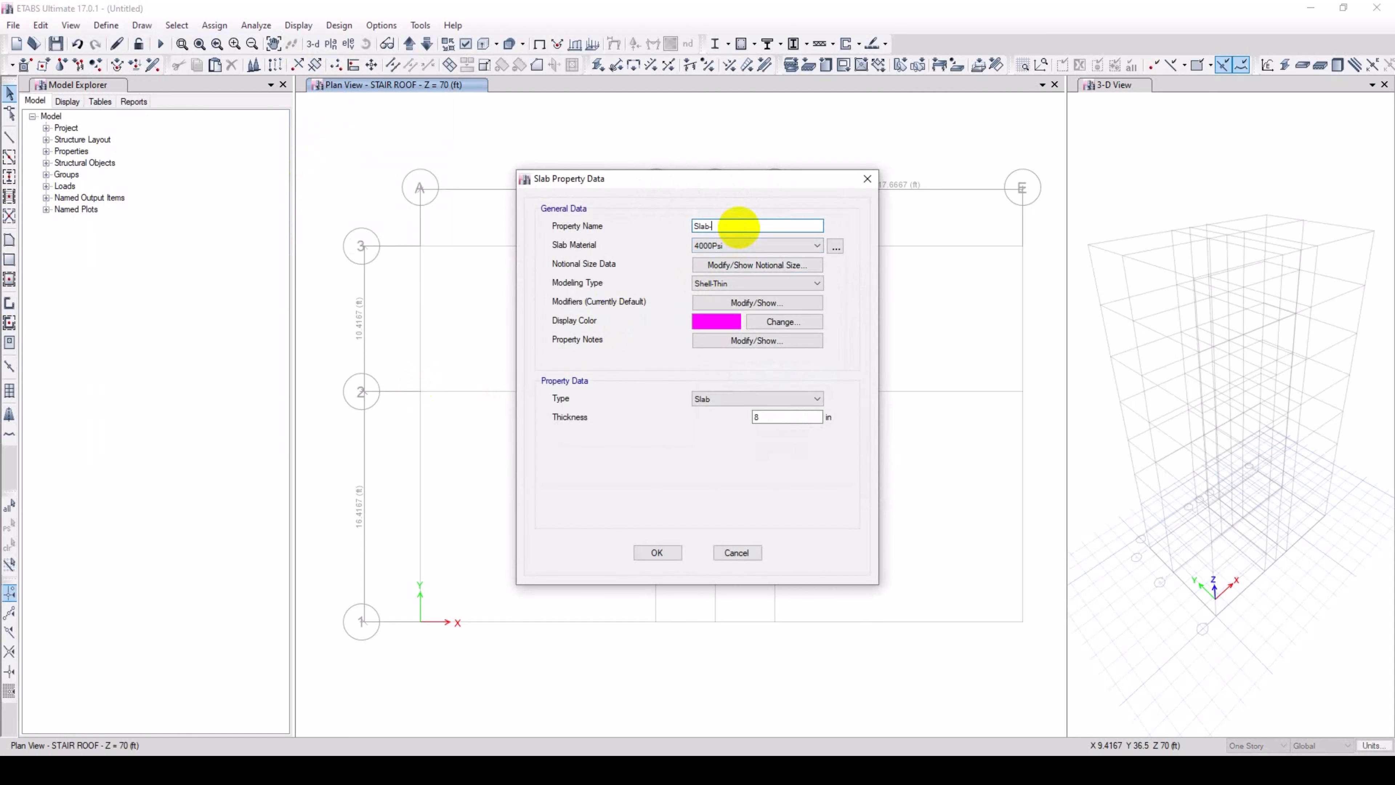
type("\"")
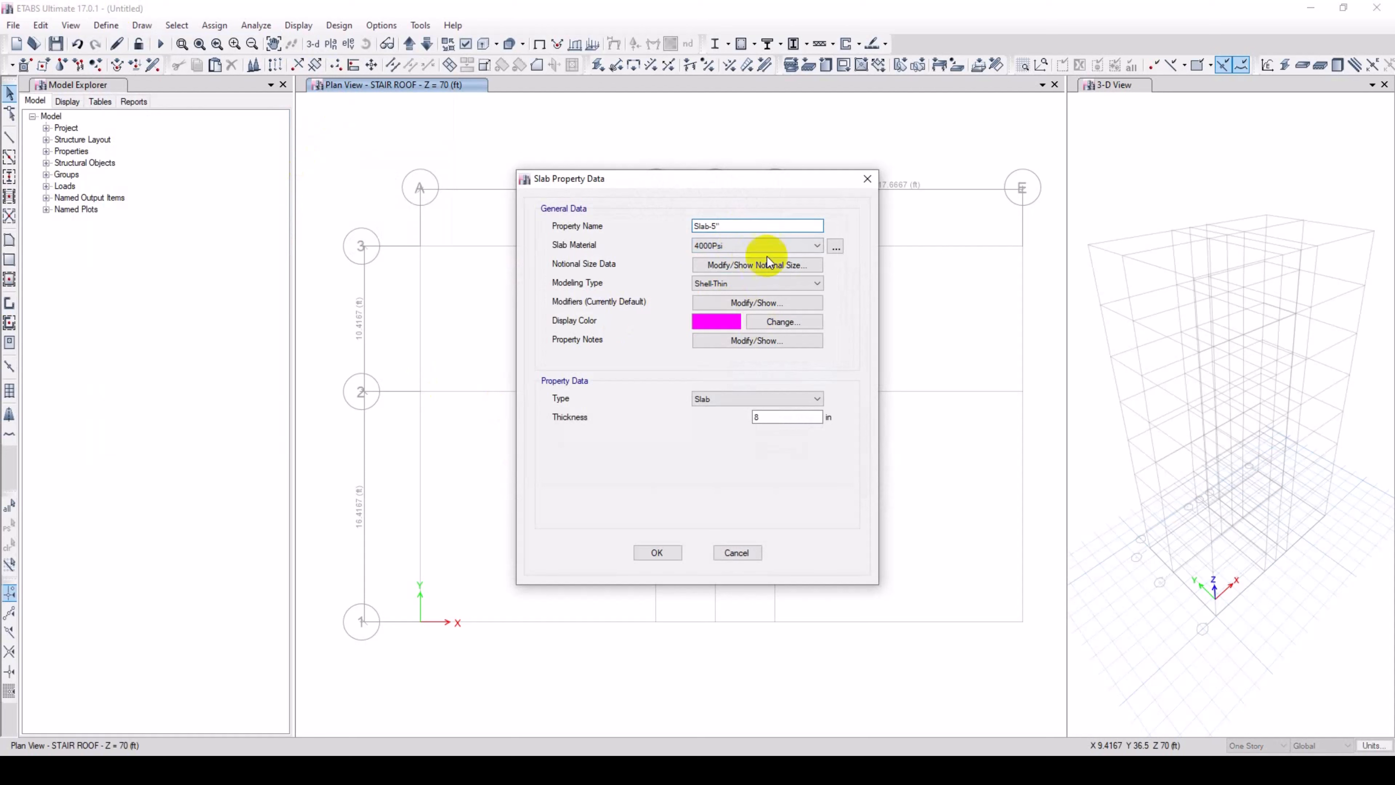
left_click(755, 246)
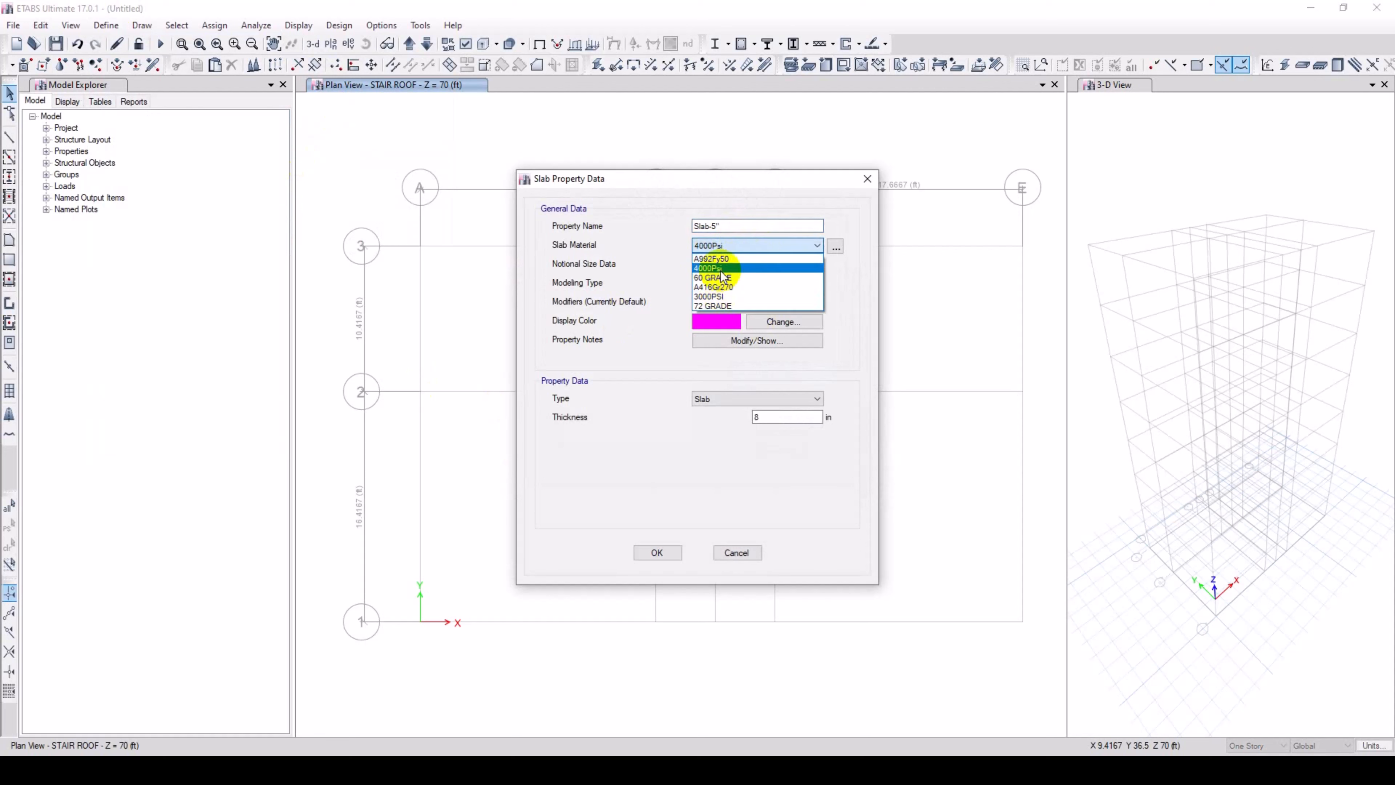
left_click(717, 307)
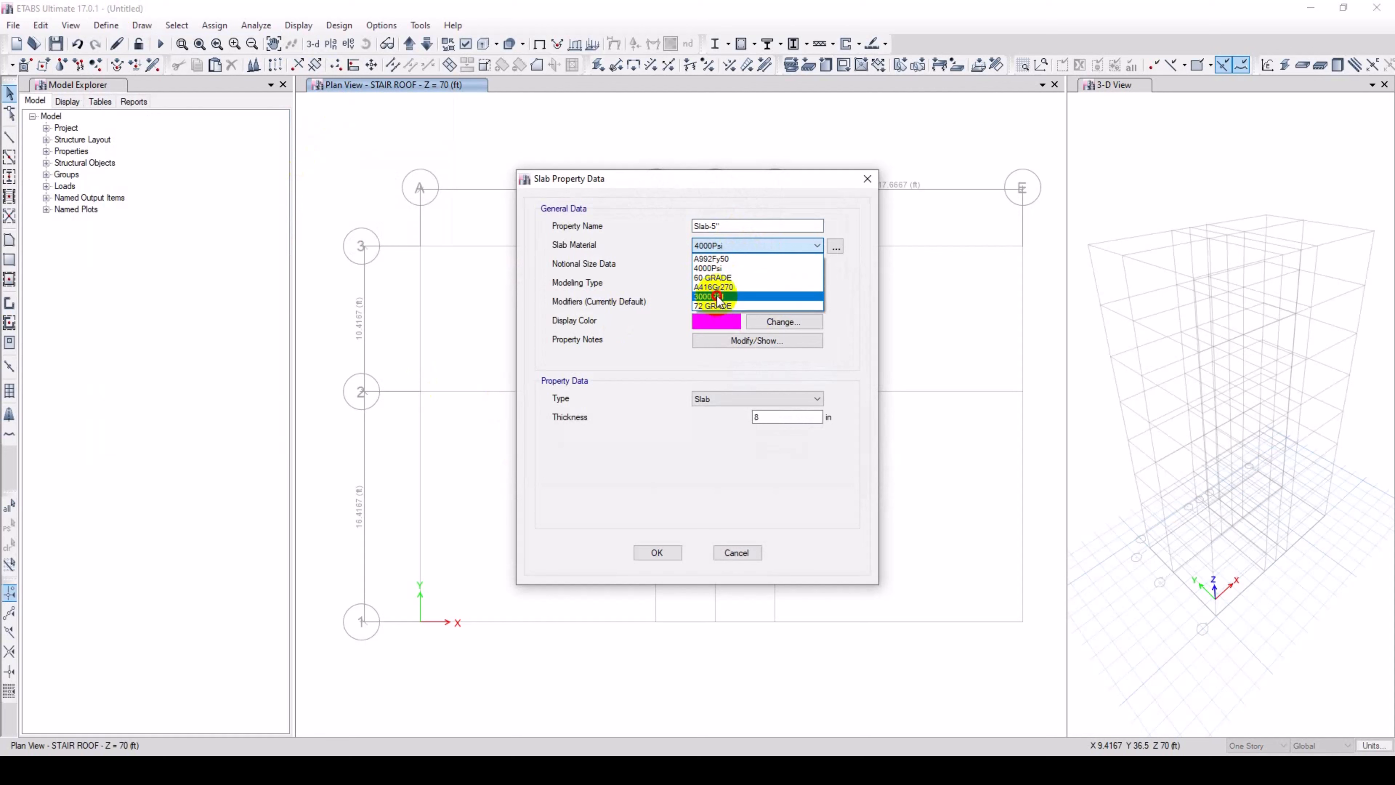
left_click(716, 296)
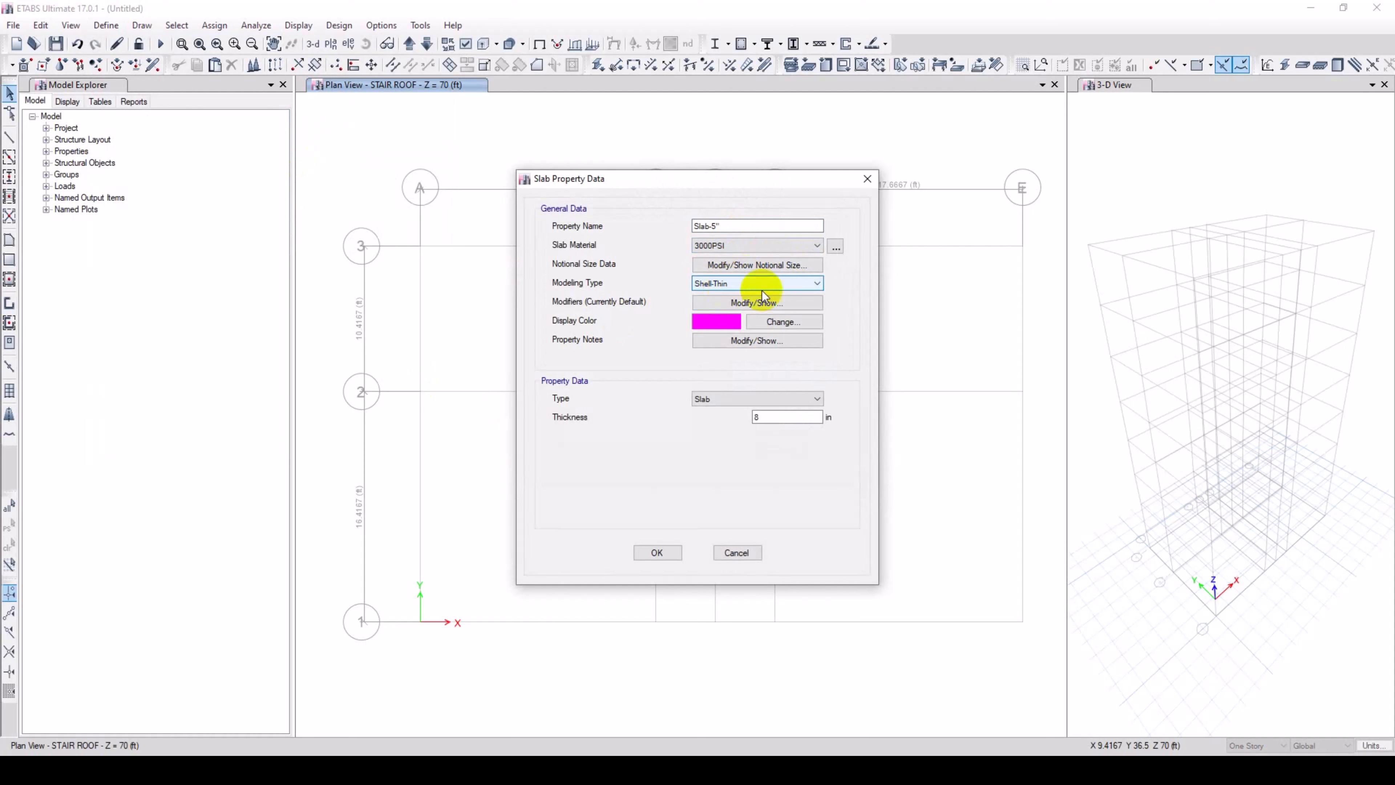
Set the thickness of Slab-5" to 5 in and save the property.
double_click(780, 425)
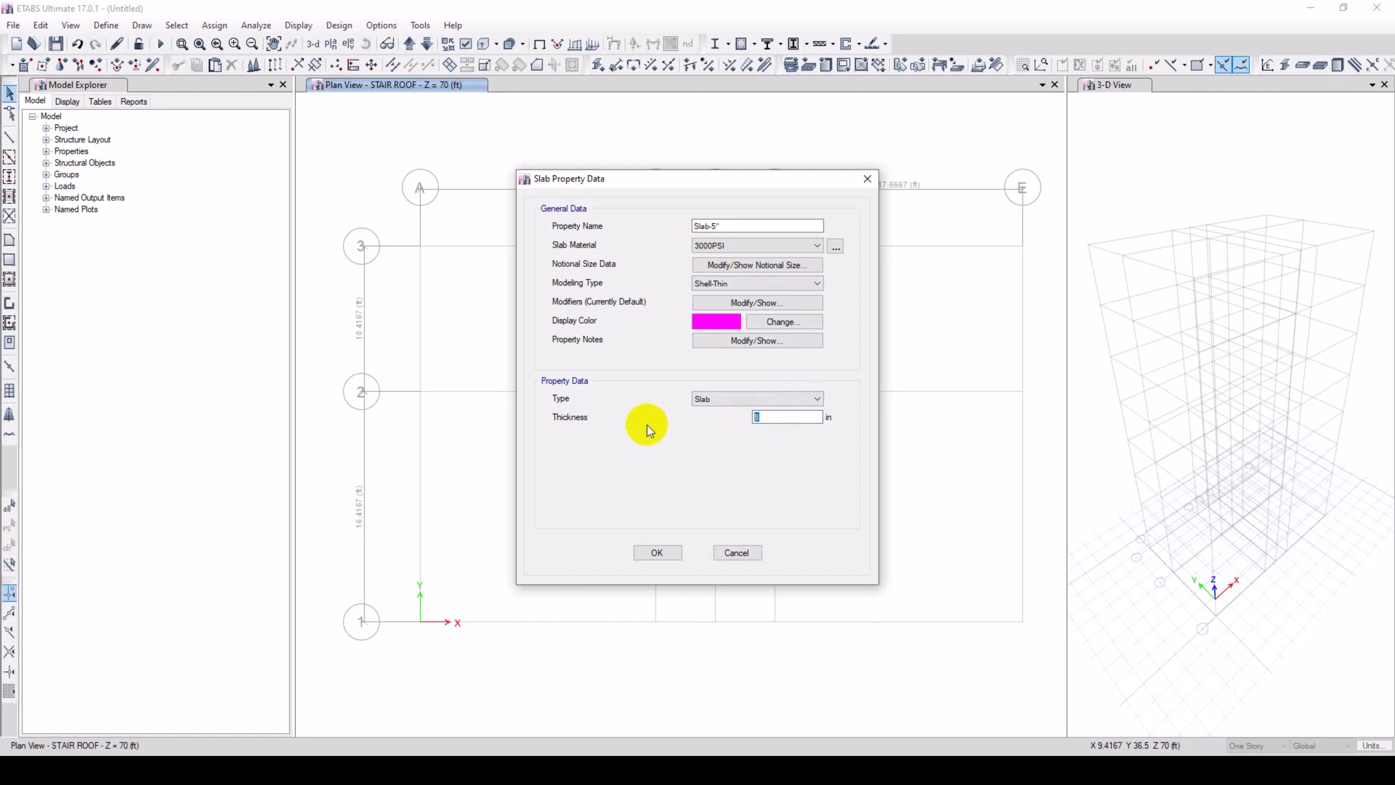
type("5")
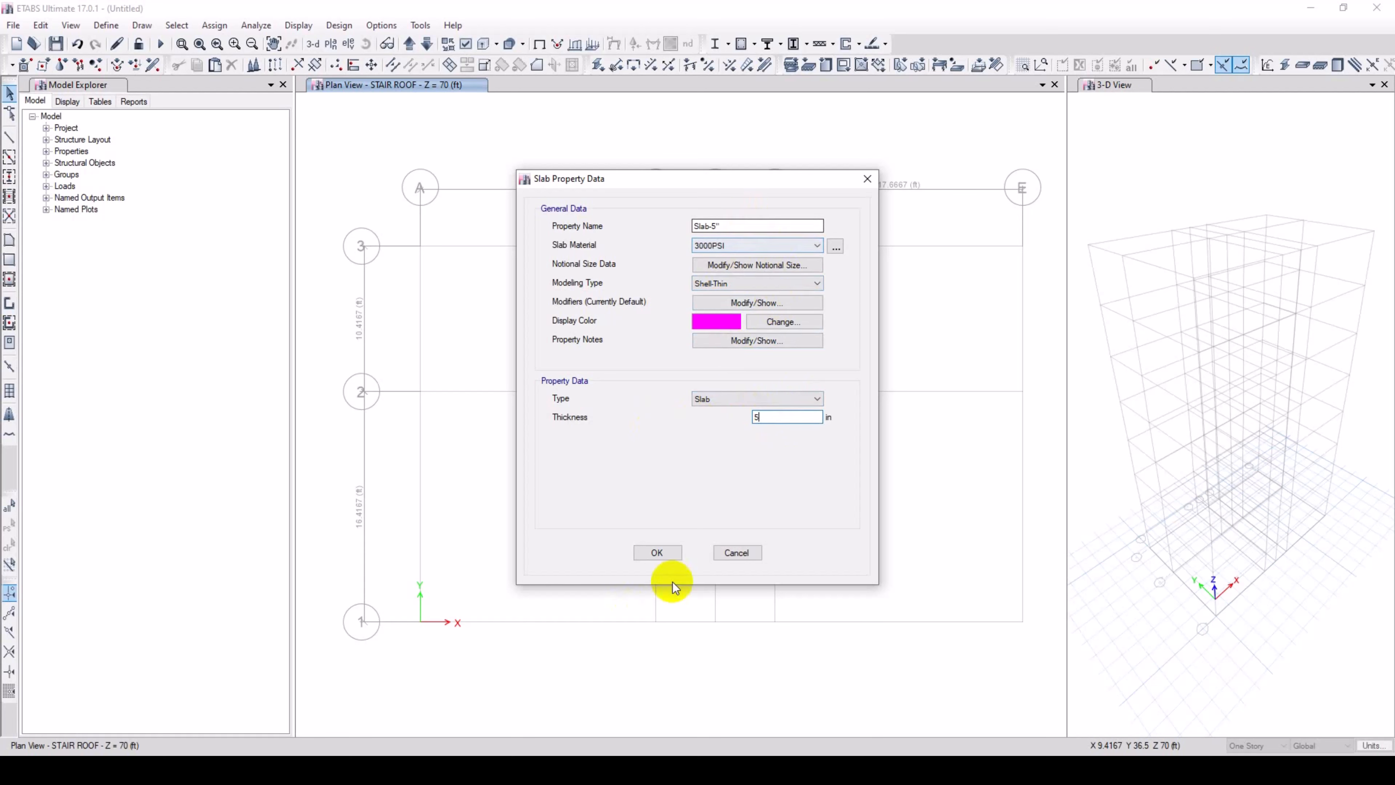
left_click(656, 552)
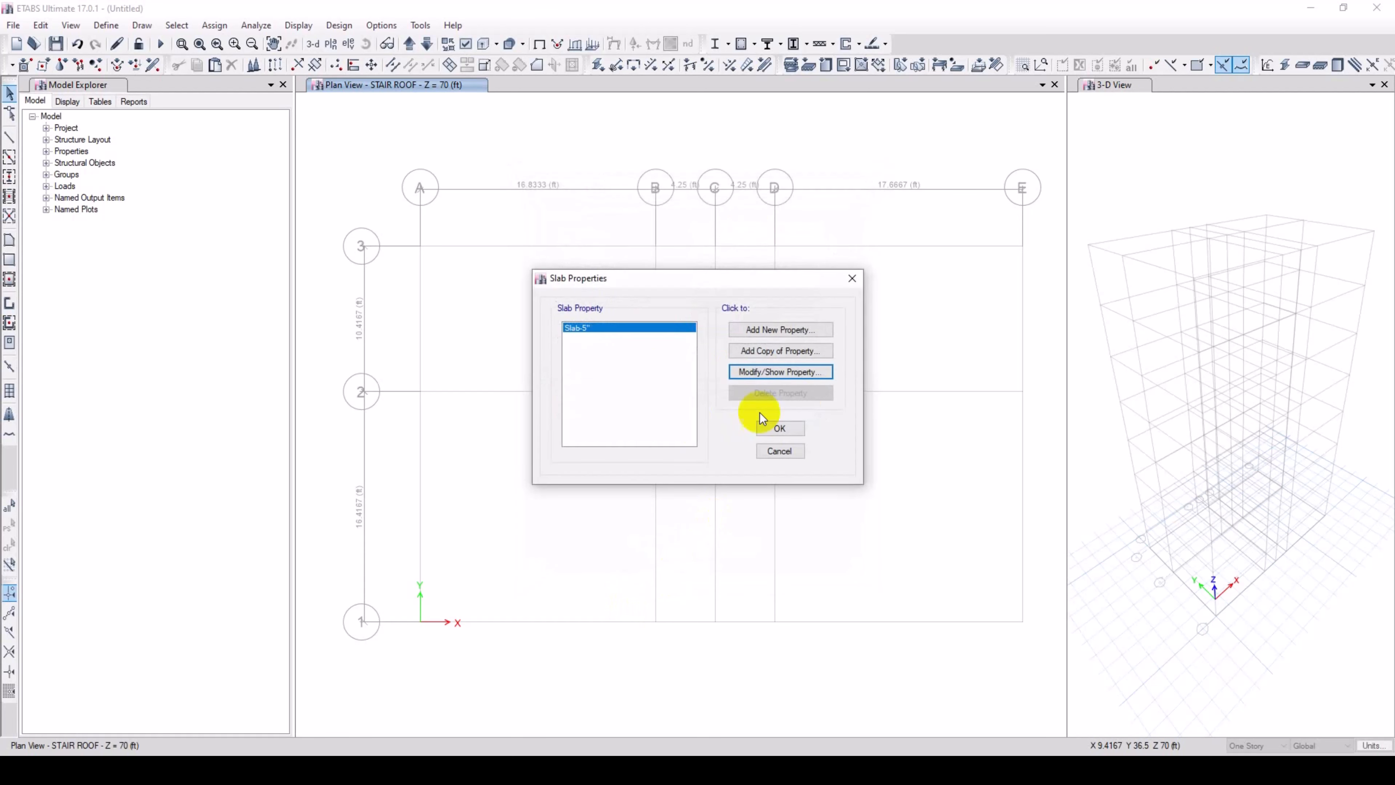
Add a new slab property named Slab-7" with 3000PSI as its material.
left_click(780, 330)
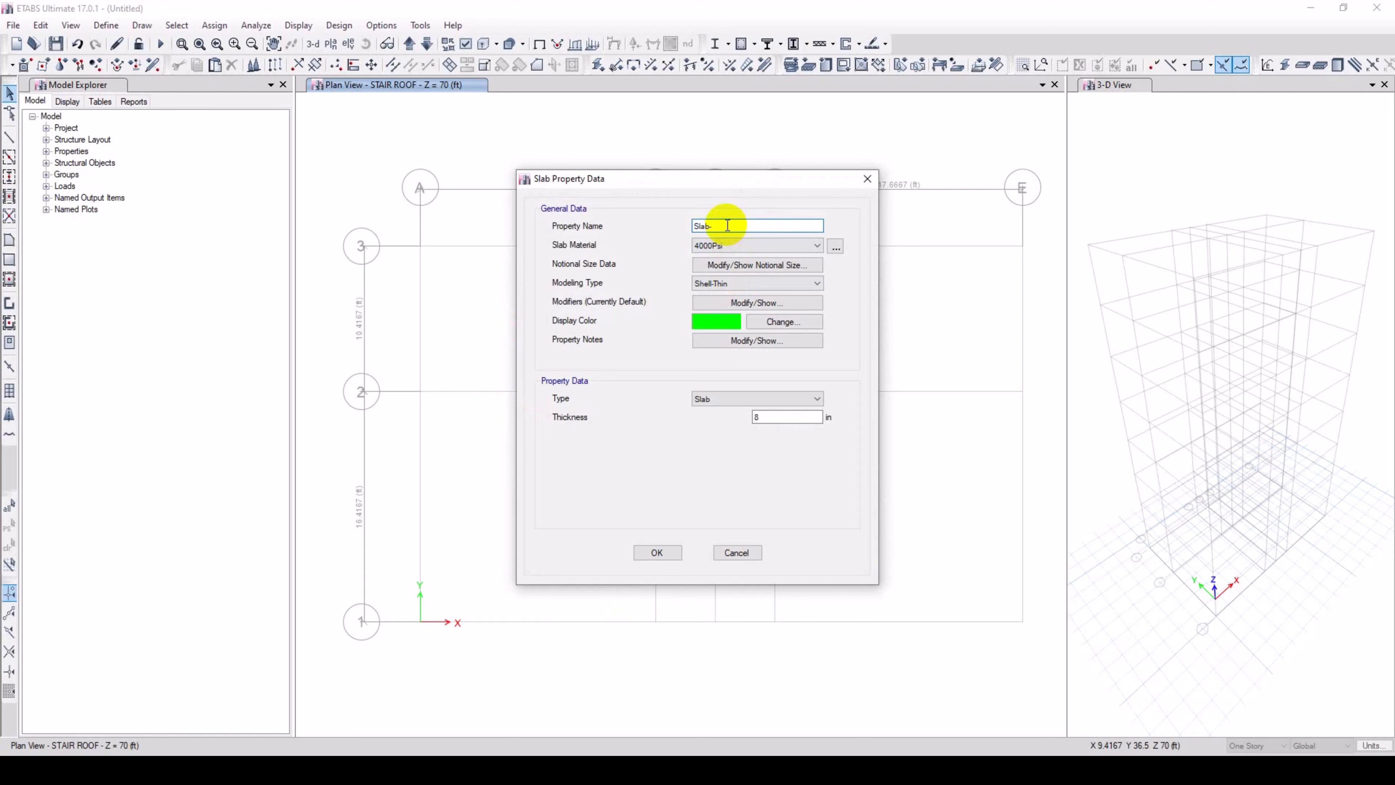
type("Slab-7")
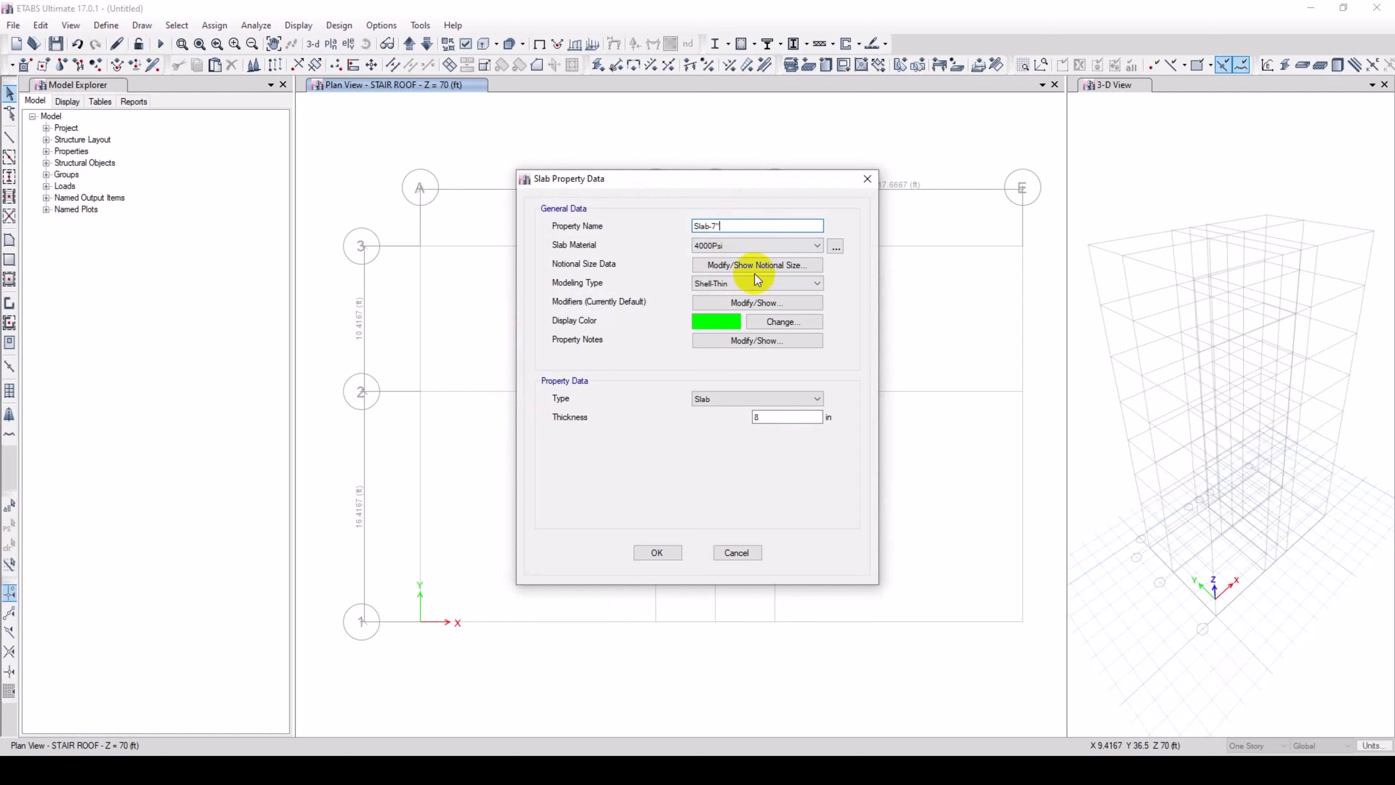
type("\"")
left_click(725, 246)
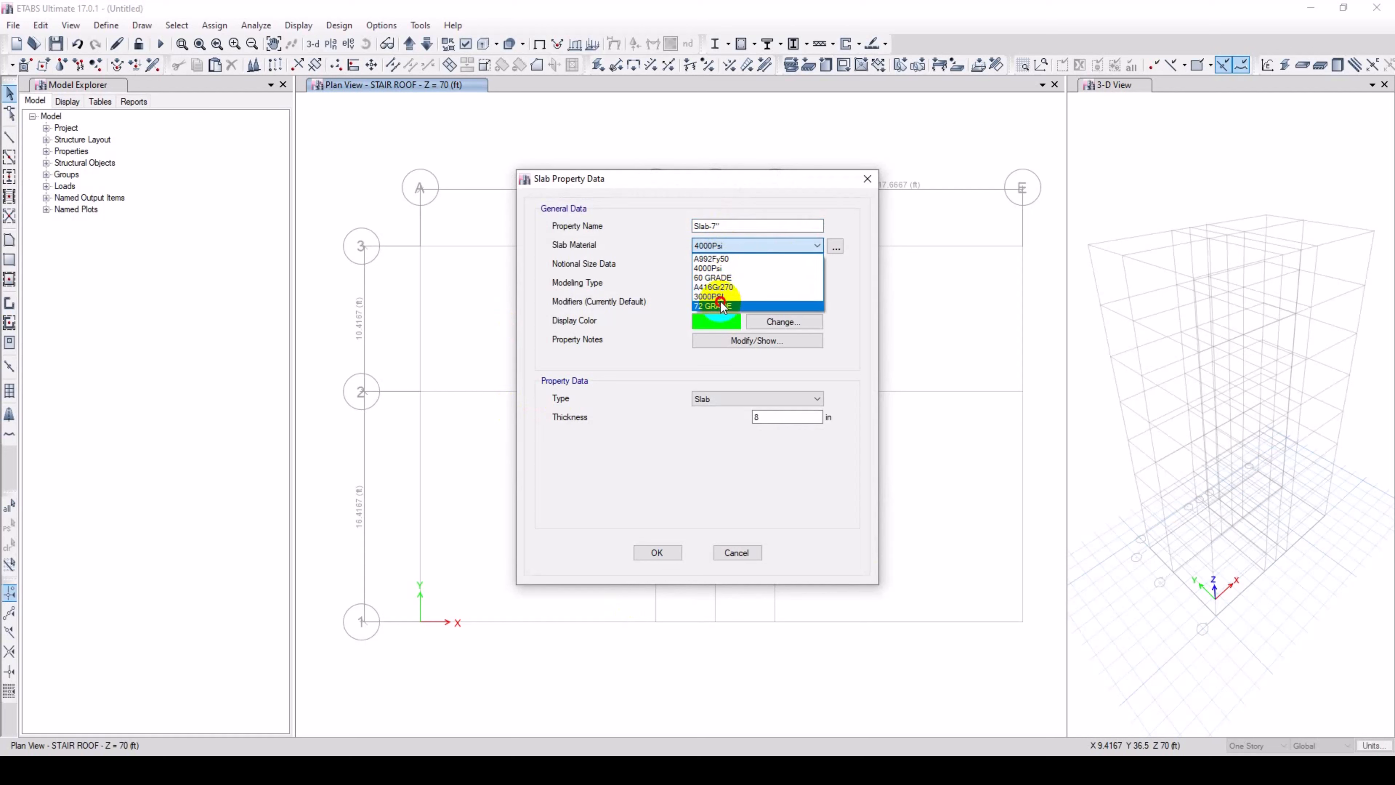
left_click(721, 304)
left_click(724, 246)
left_click(718, 296)
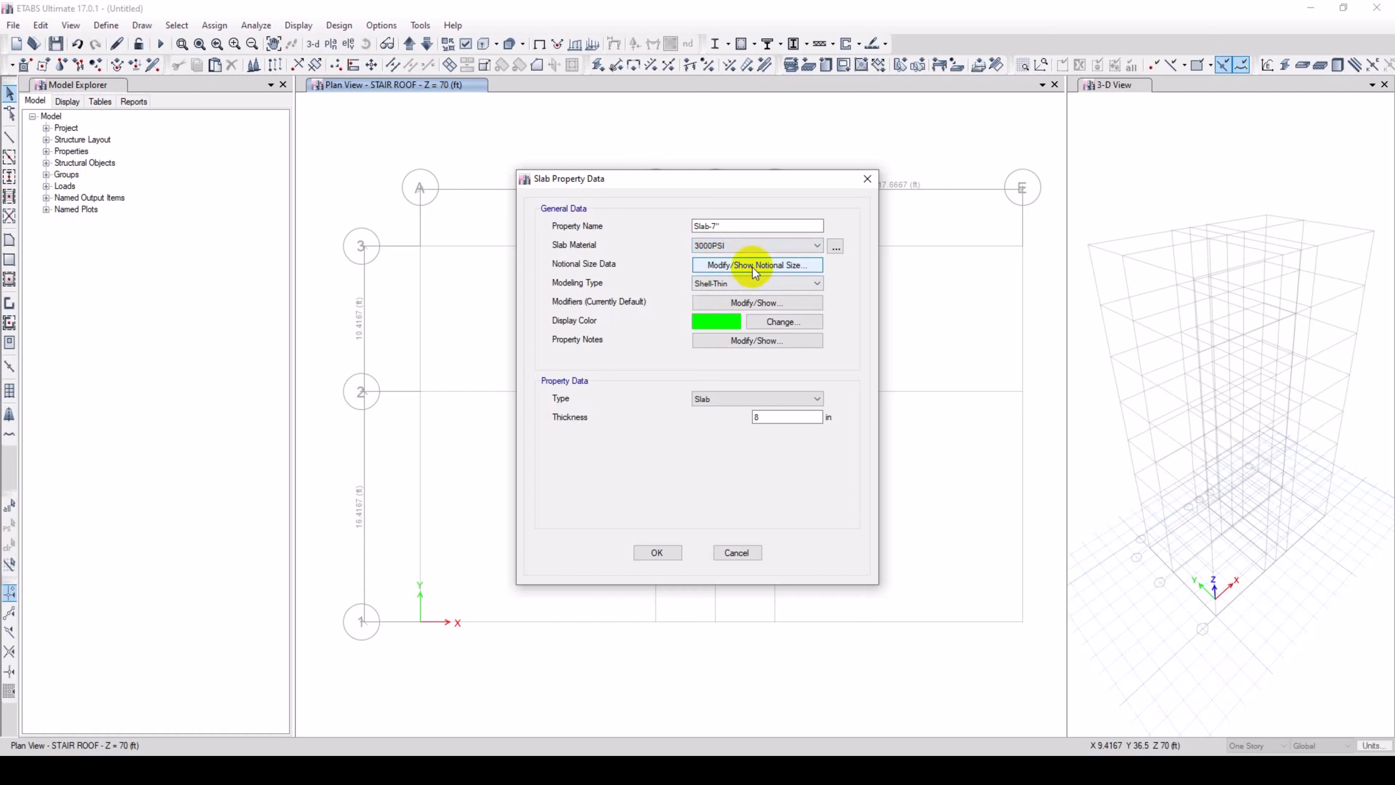
Set the thickness of Slab-7" to 7 in, save it and accept the slab properties list.
double_click(757, 416)
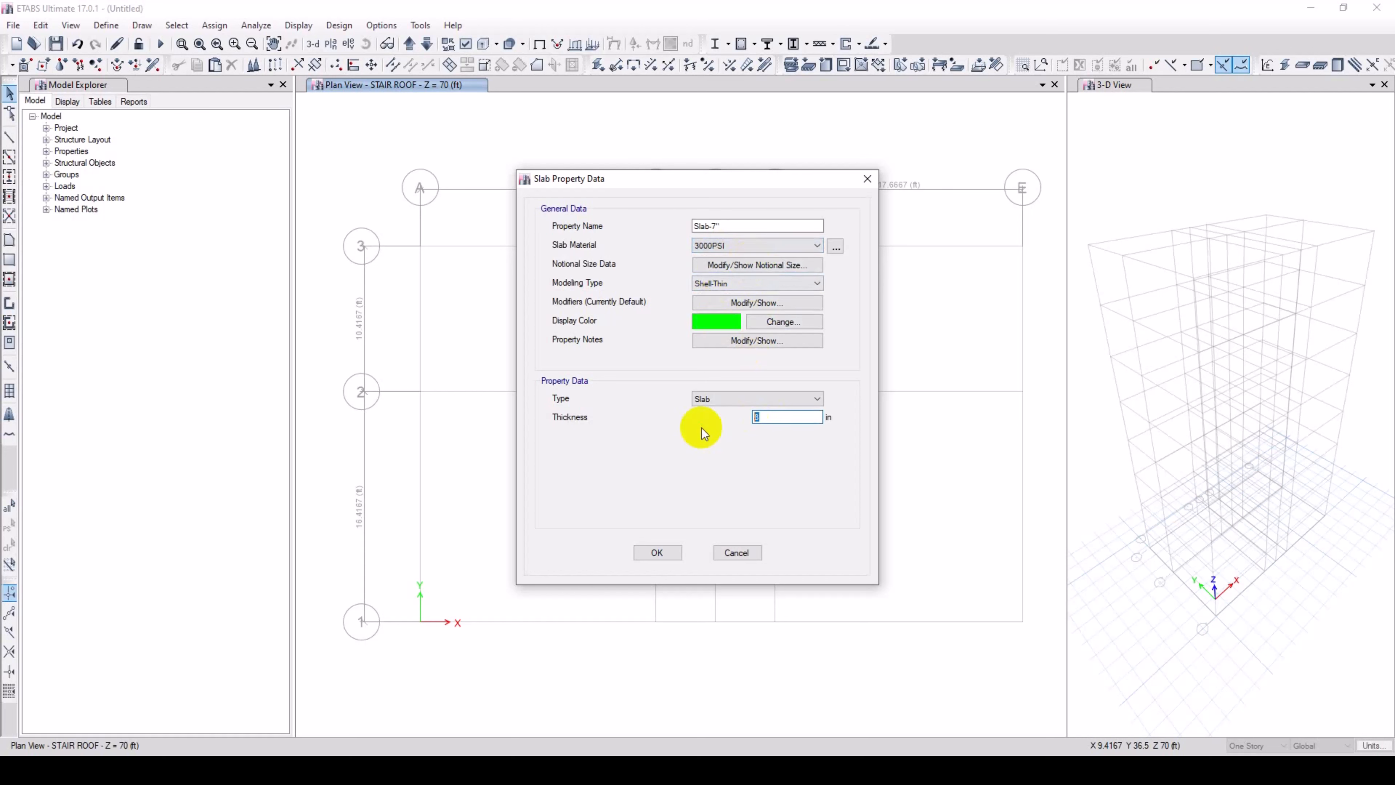
type("7")
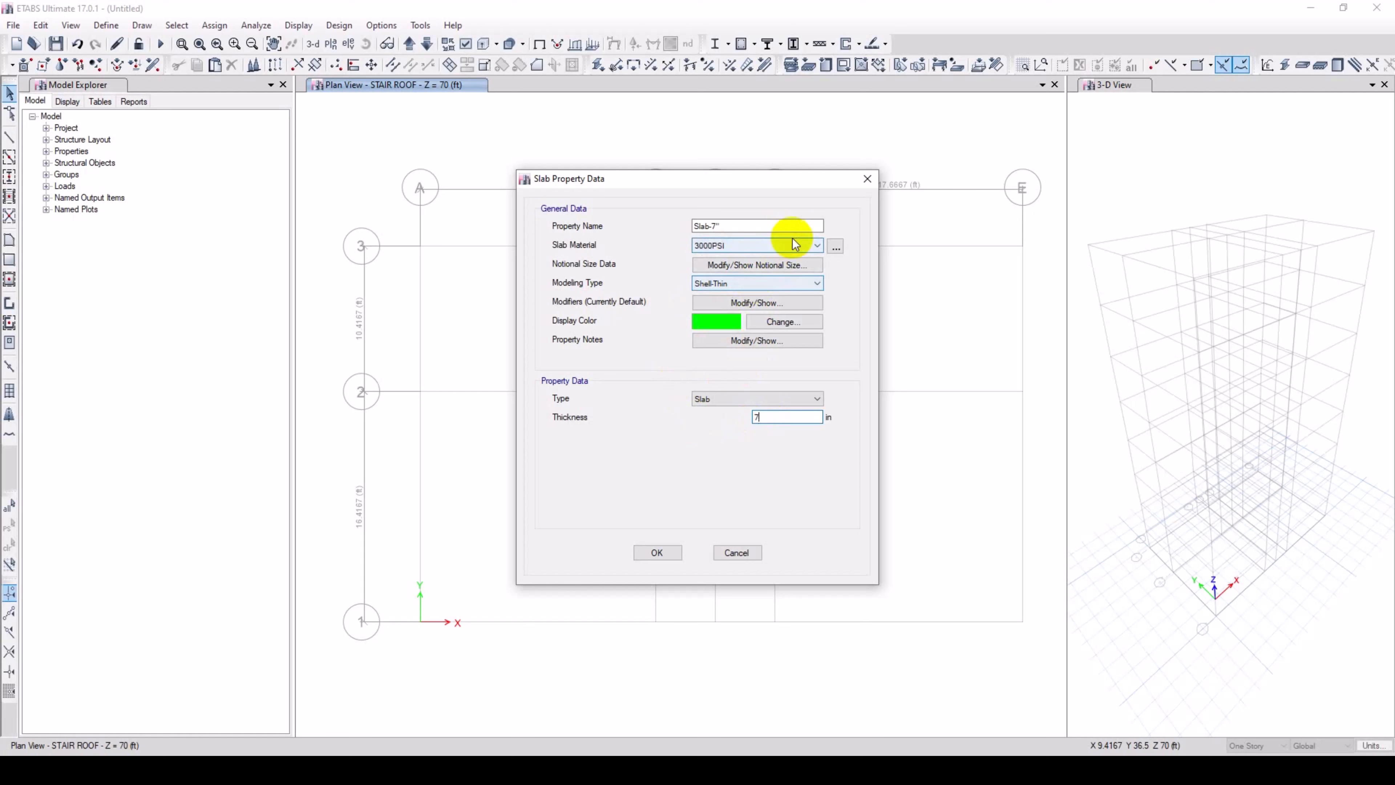
left_click(657, 553)
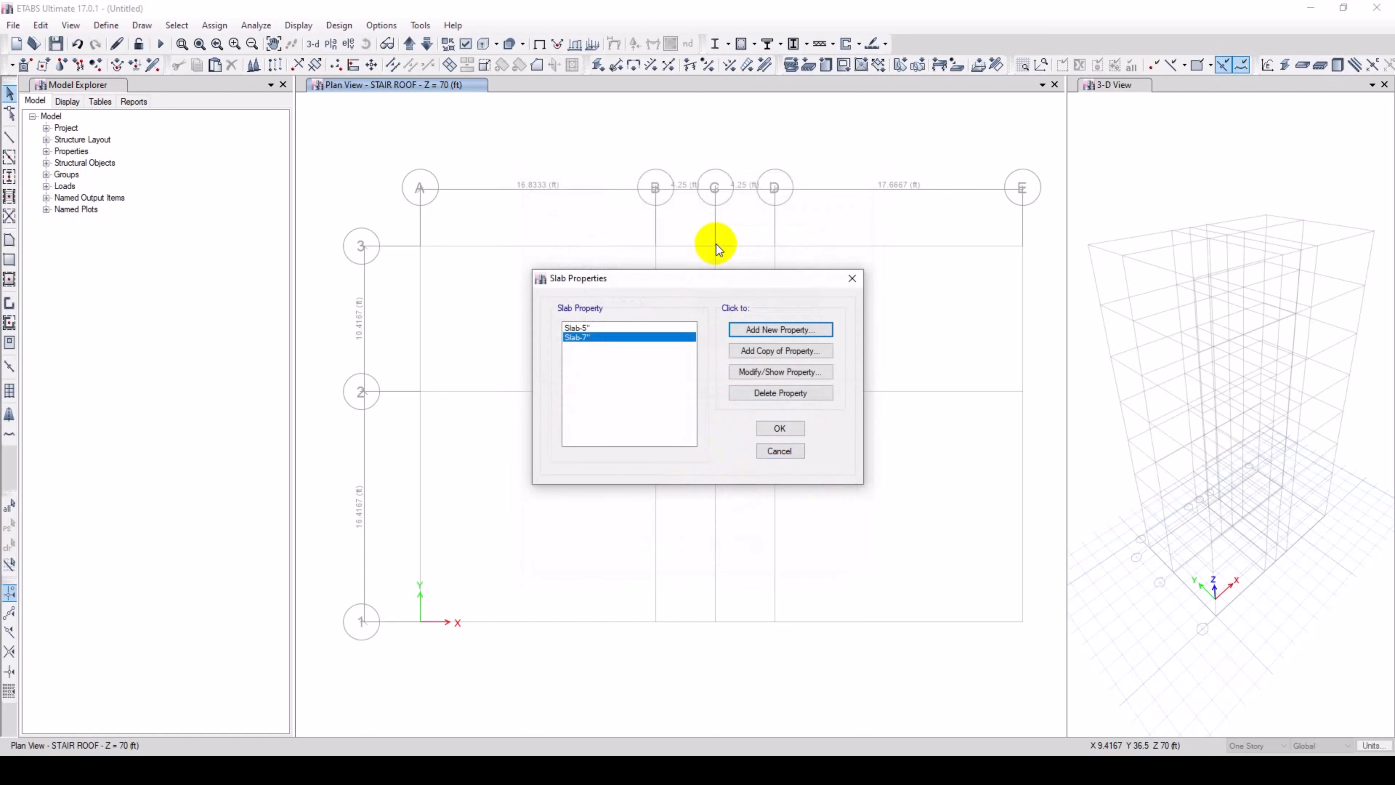
left_click(771, 427)
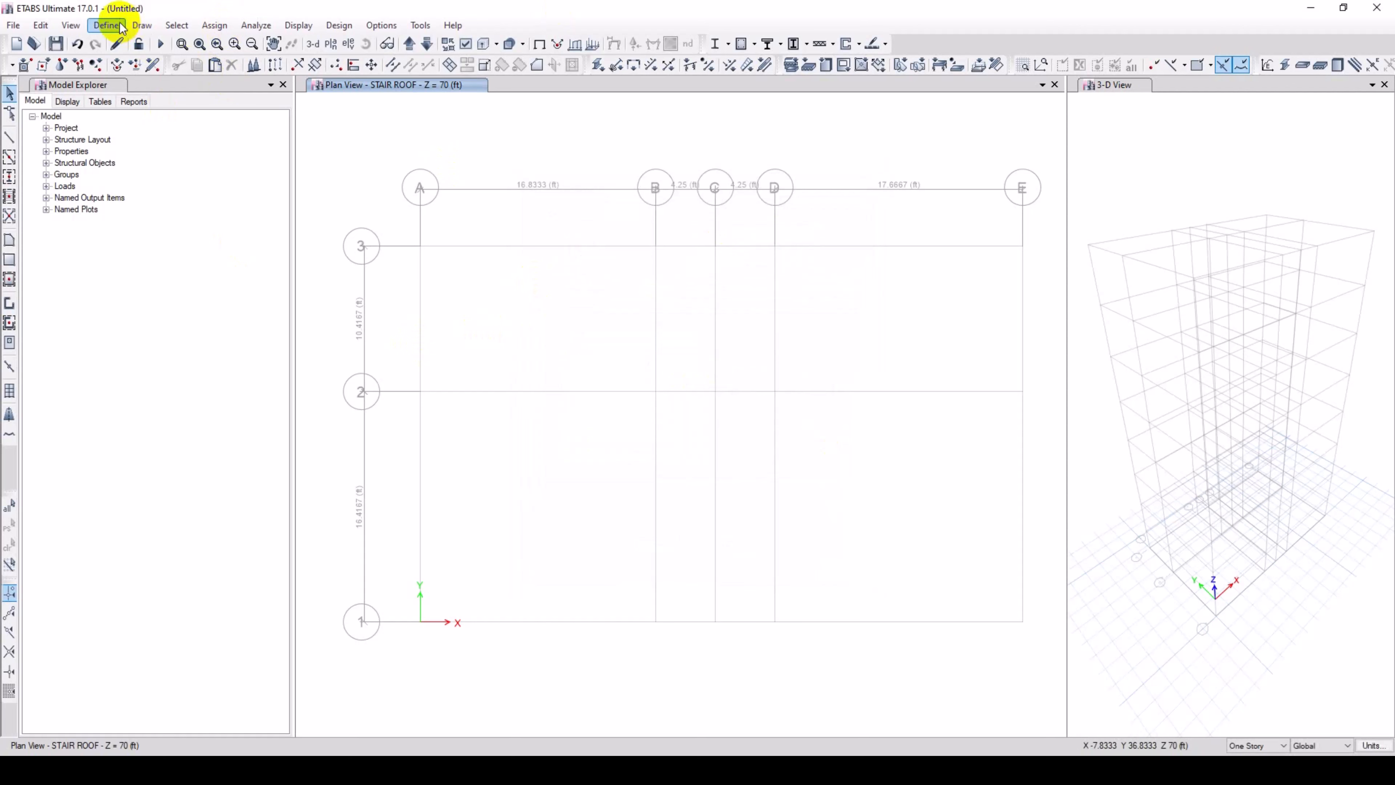
Switch the plan view up from the Base level to the GB story at Z = 0 ft.
left_click(107, 26)
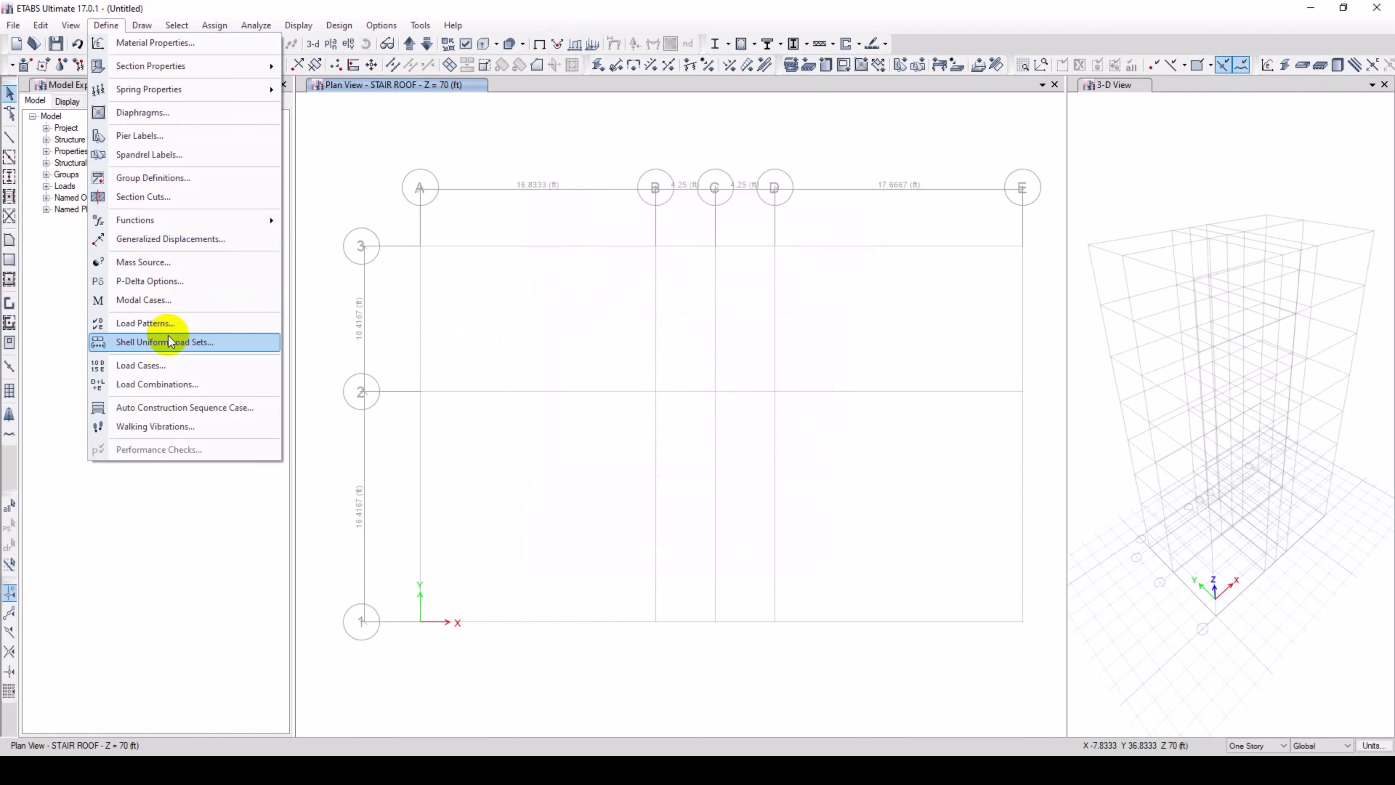
left_click(113, 32)
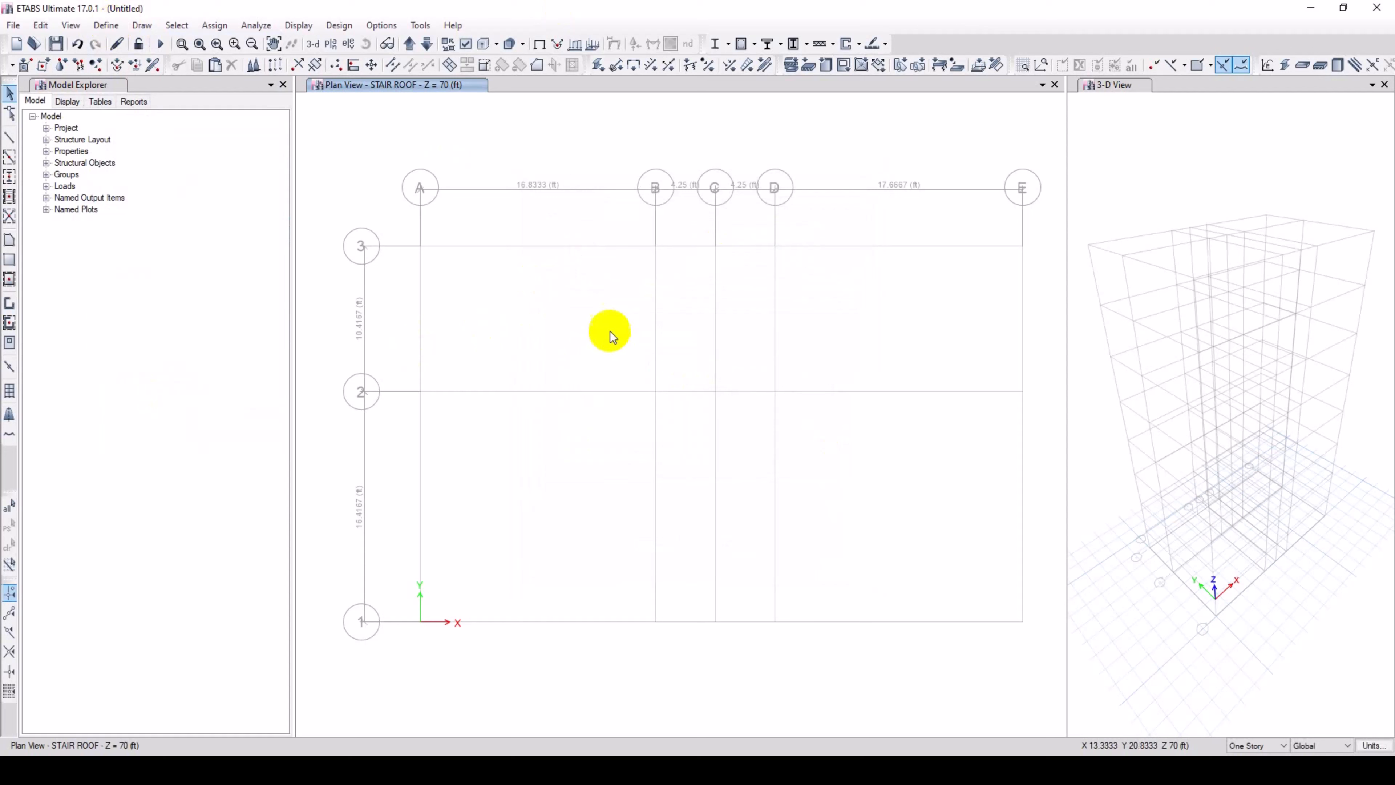
left_click(415, 46)
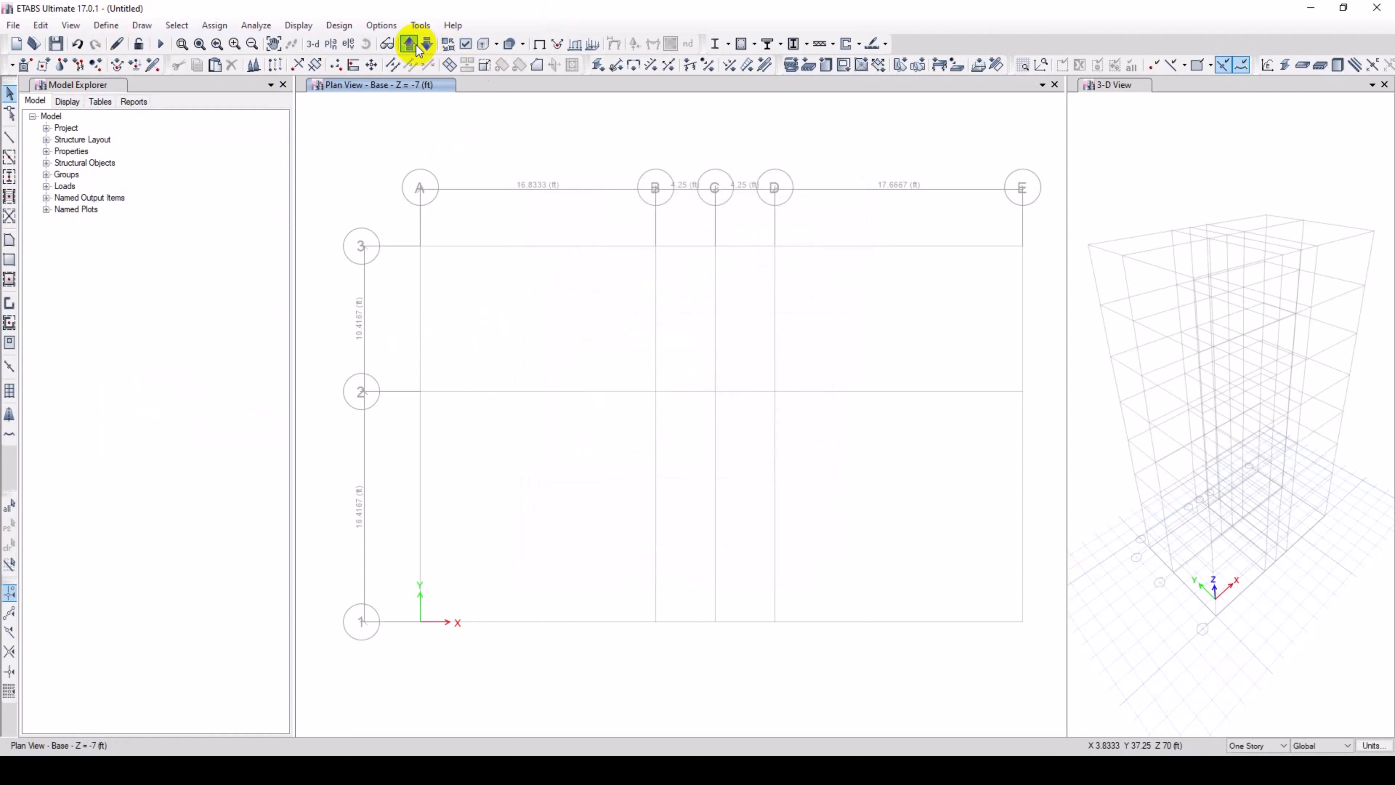
left_click(416, 46)
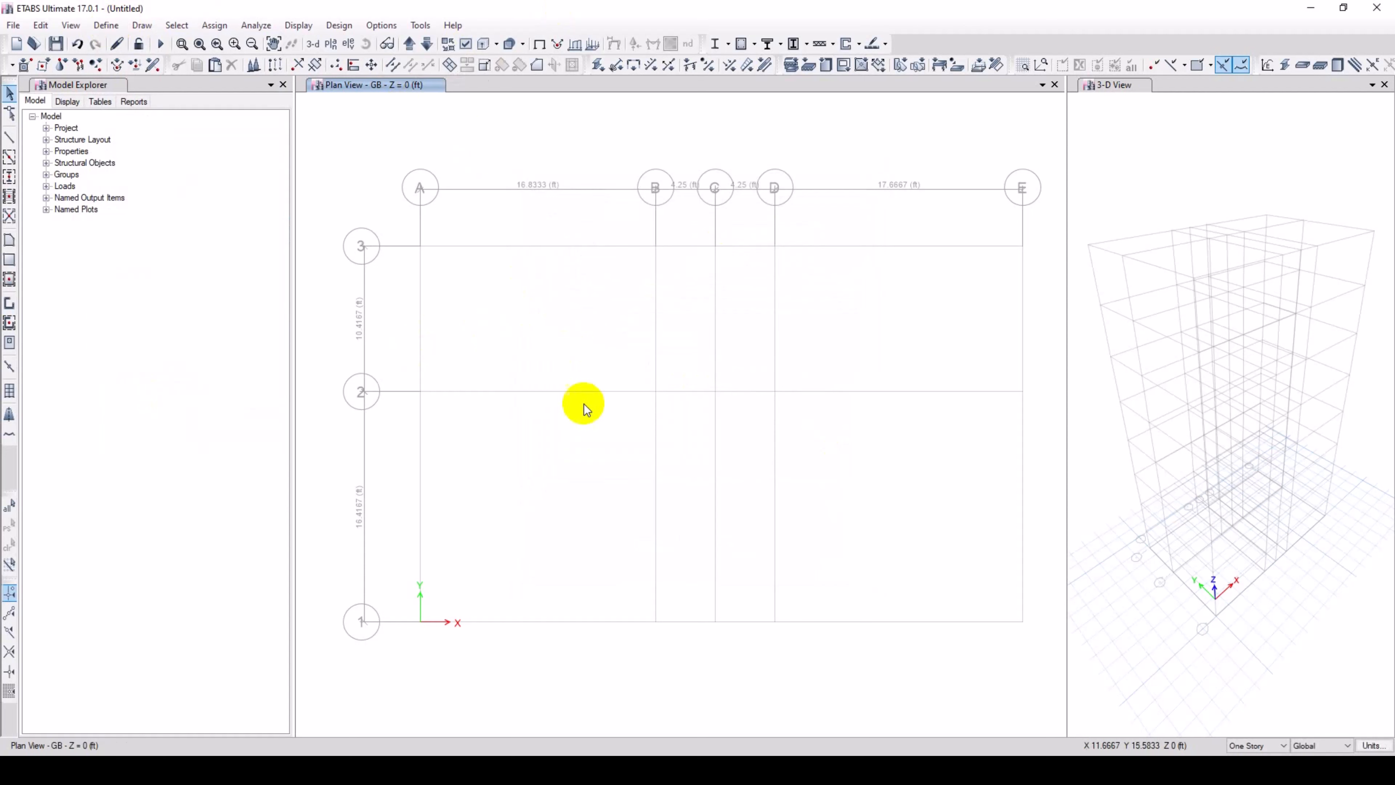
middle_click_drag(584, 403, 576, 403)
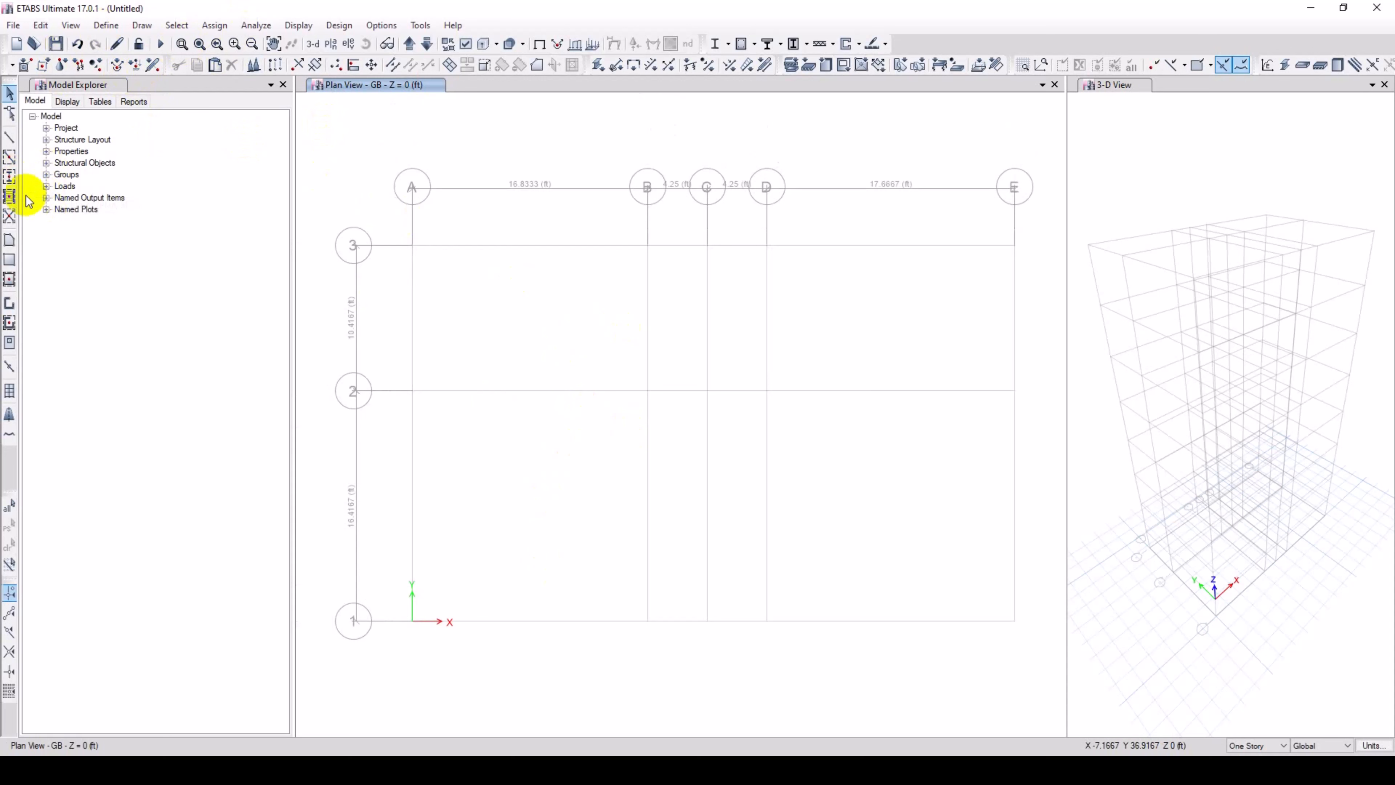
Start quick-drawing columns on the GB plan with the C1-15X23_BELOW section.
left_click(9, 176)
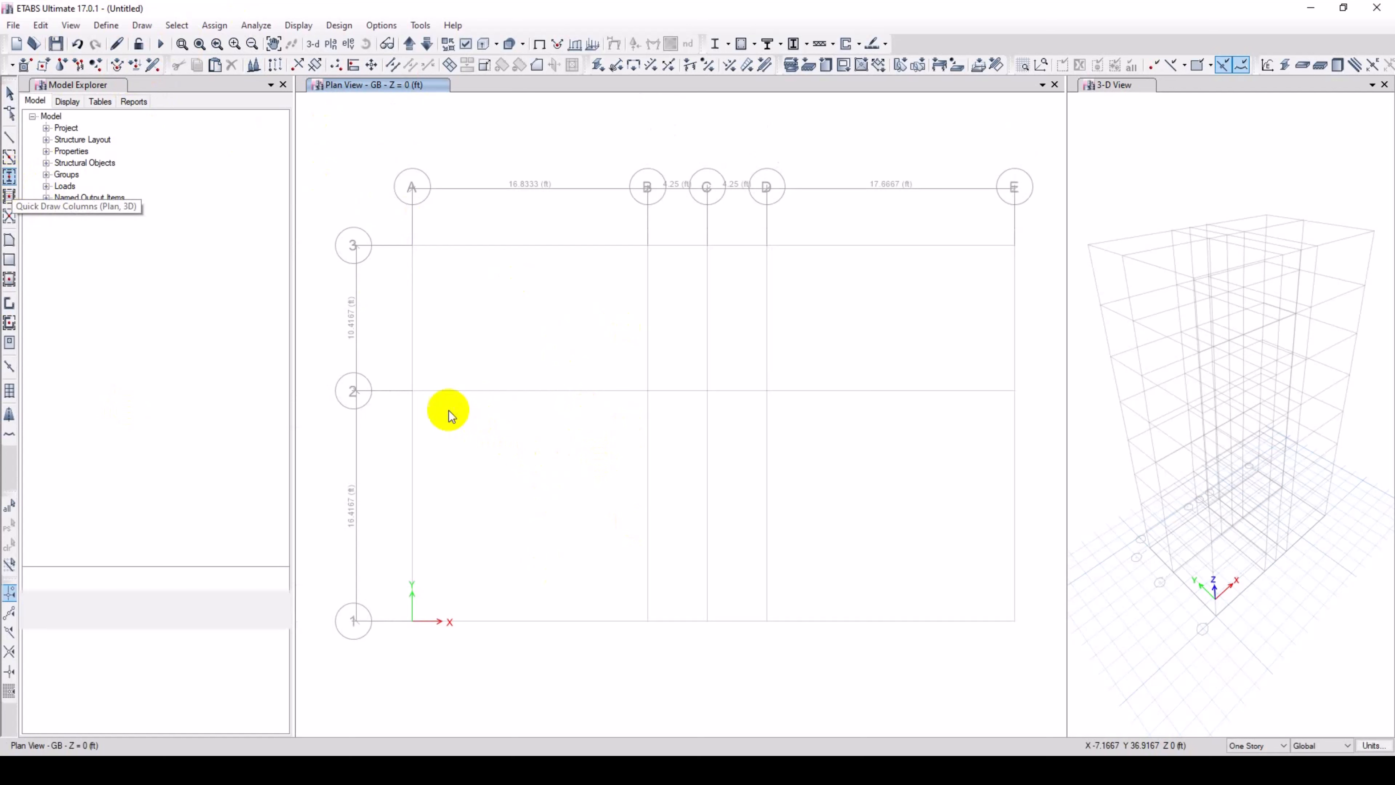
left_click(214, 602)
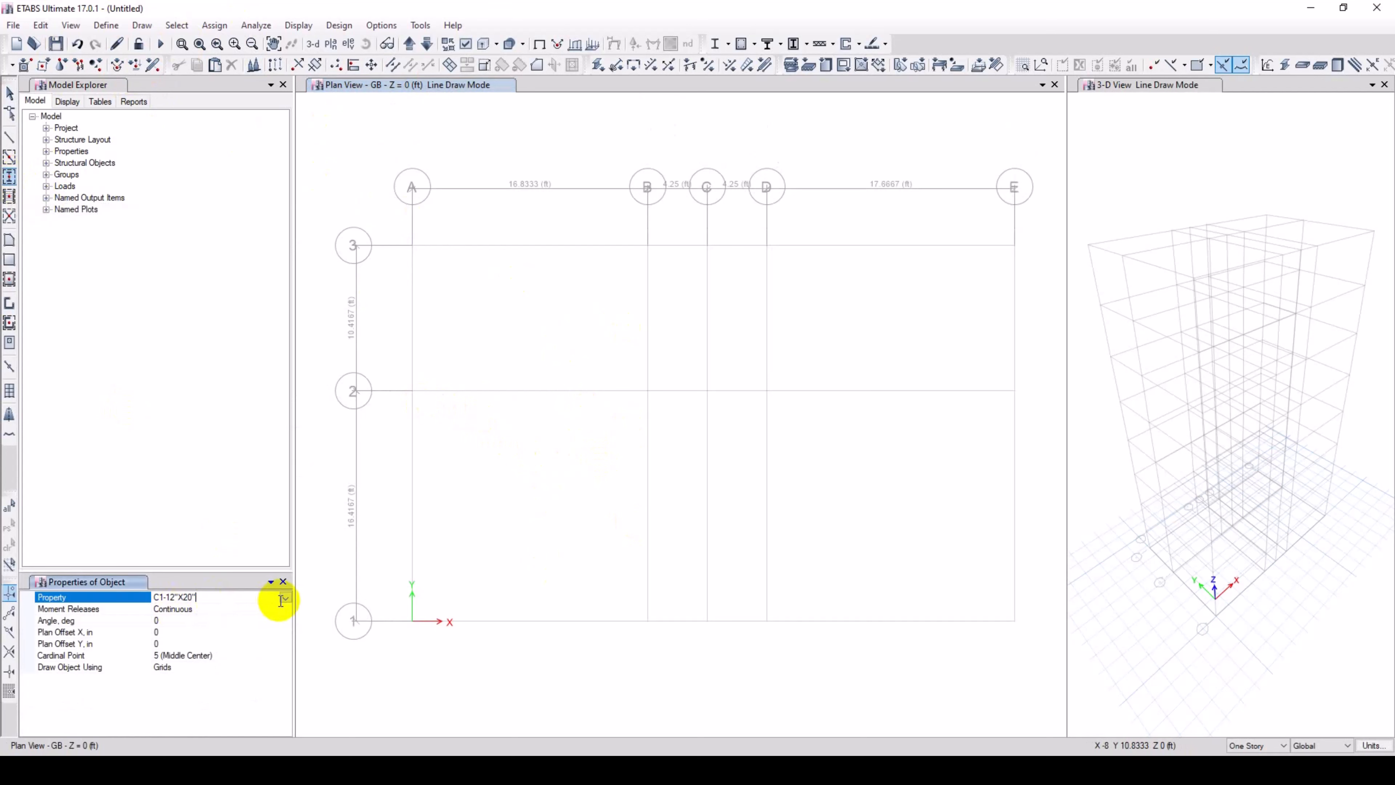
left_click(285, 598)
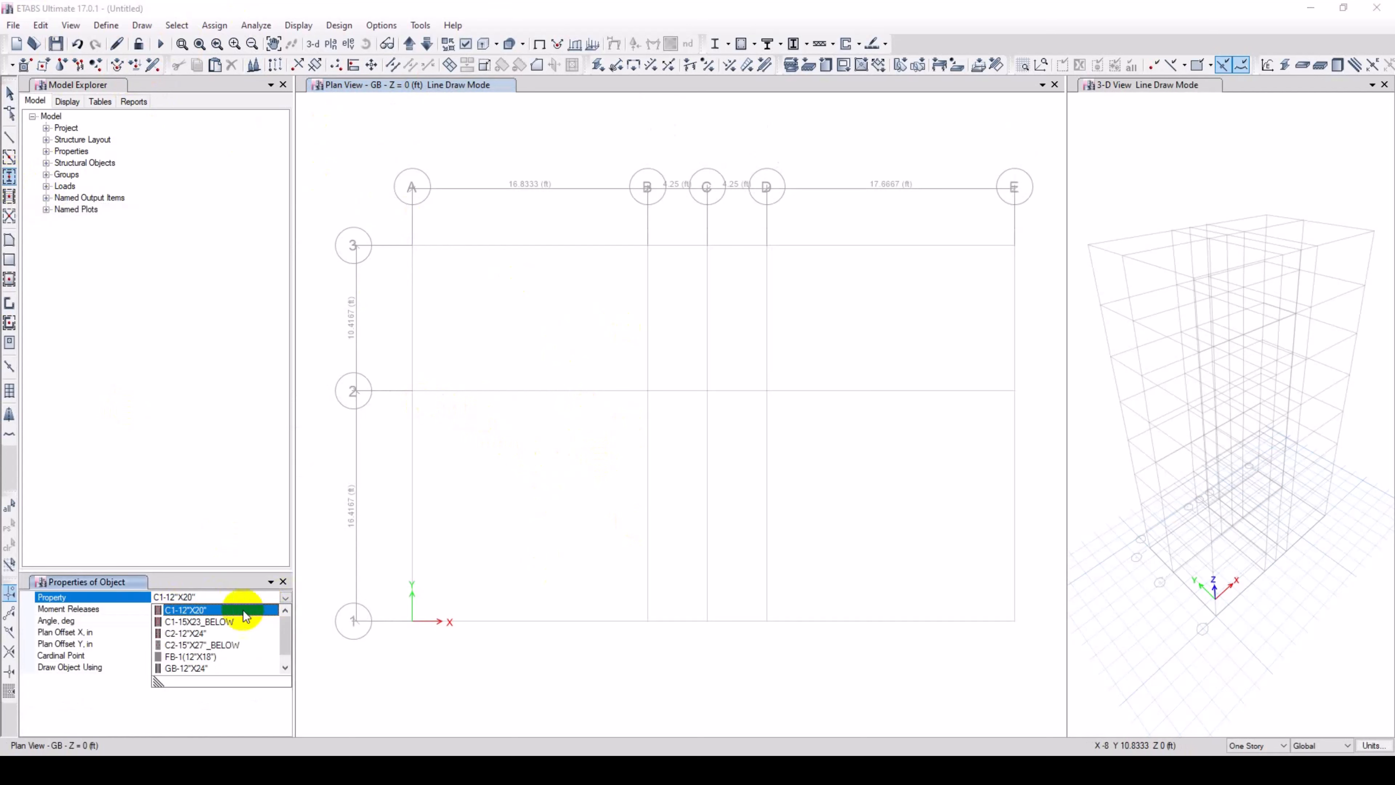
left_click(222, 622)
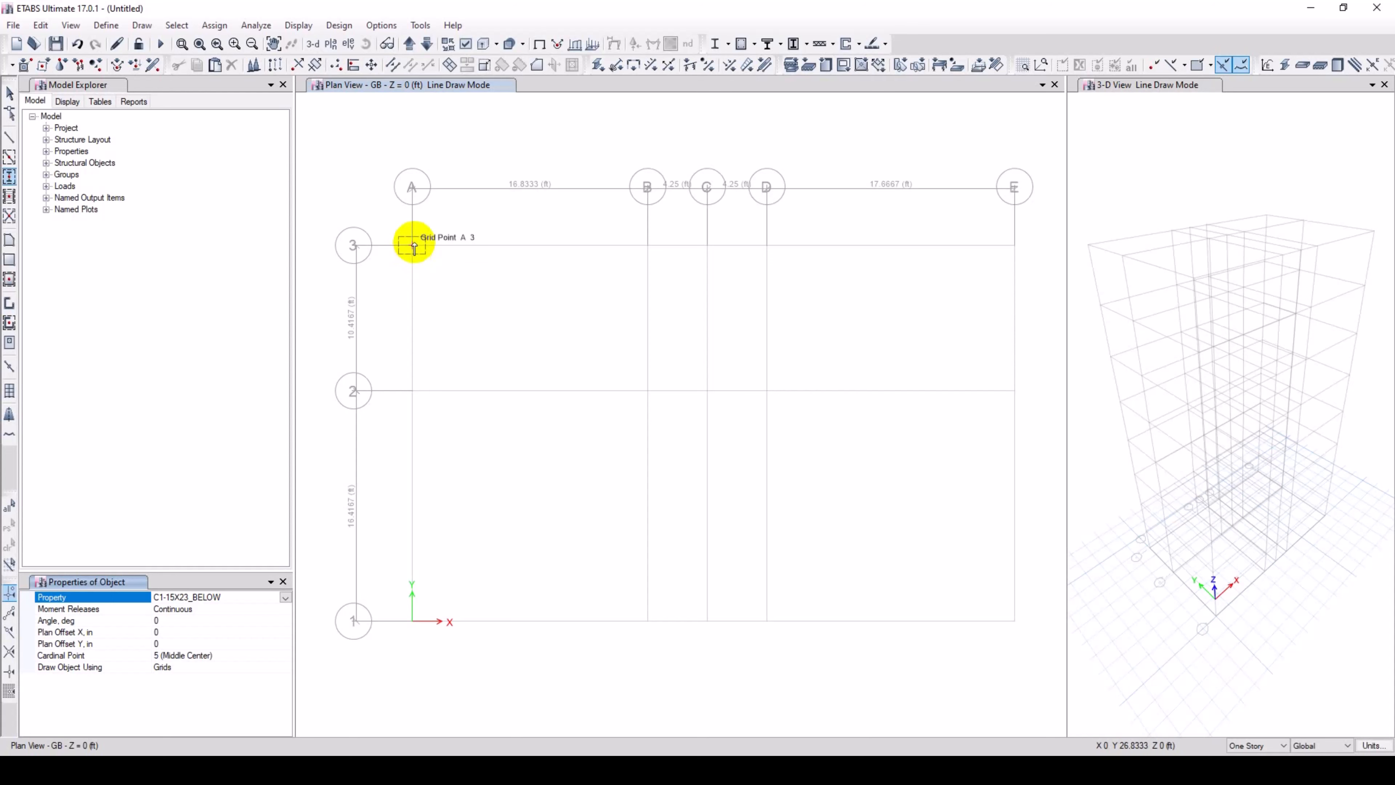
Switch to AutoCAD to check the corner columns' orientation on the floor plan, and return to ETABS.
left_click(431, 769)
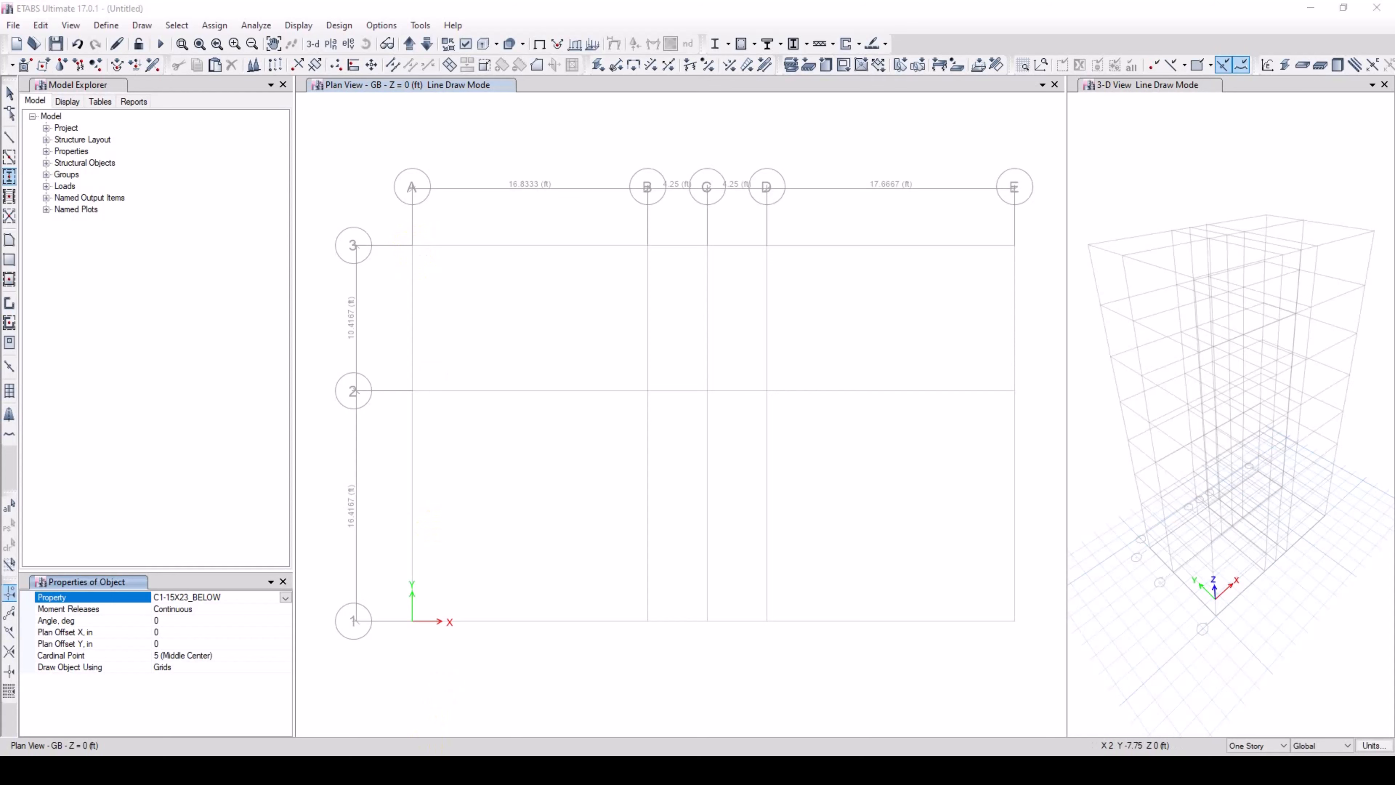
scroll(405, 523, "down", 2)
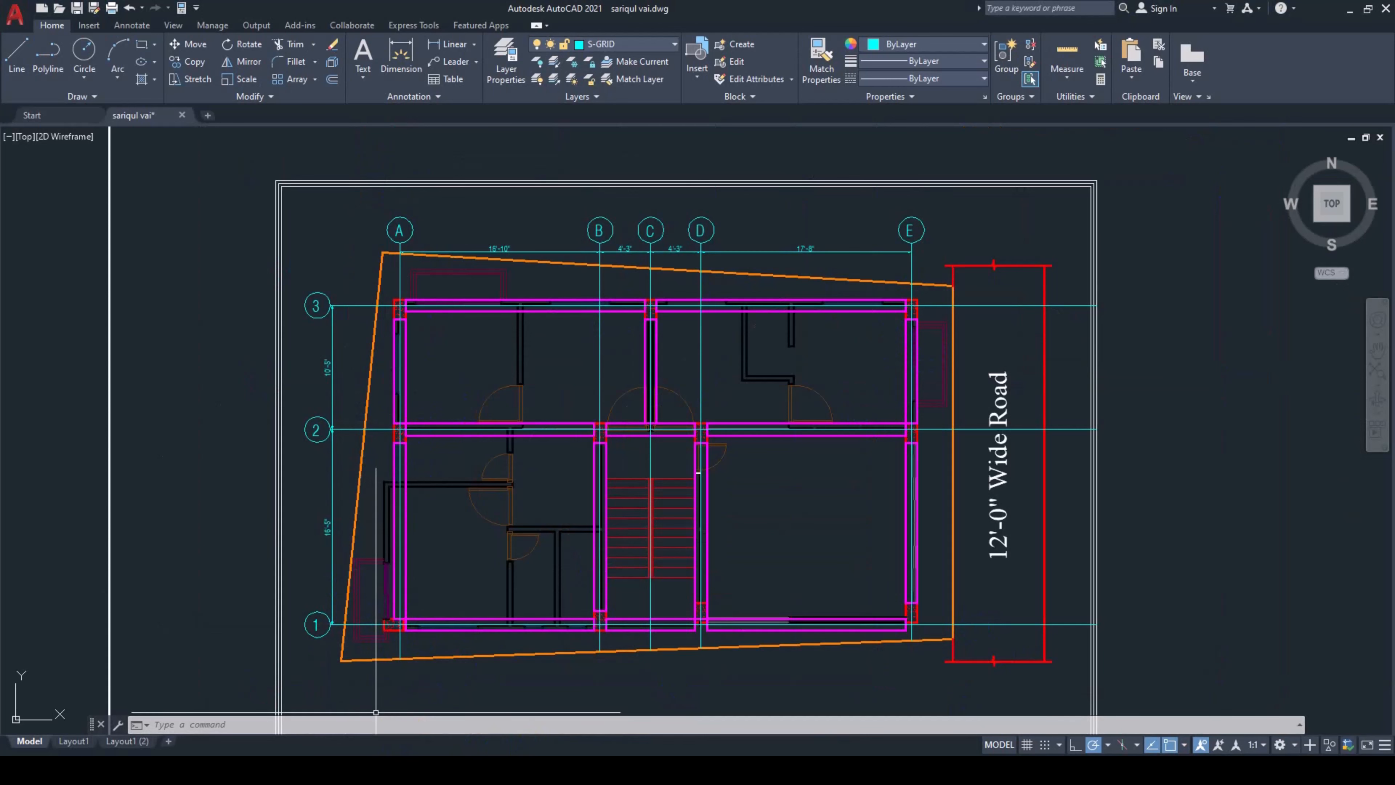
mouse_move(401, 766)
left_click(399, 723)
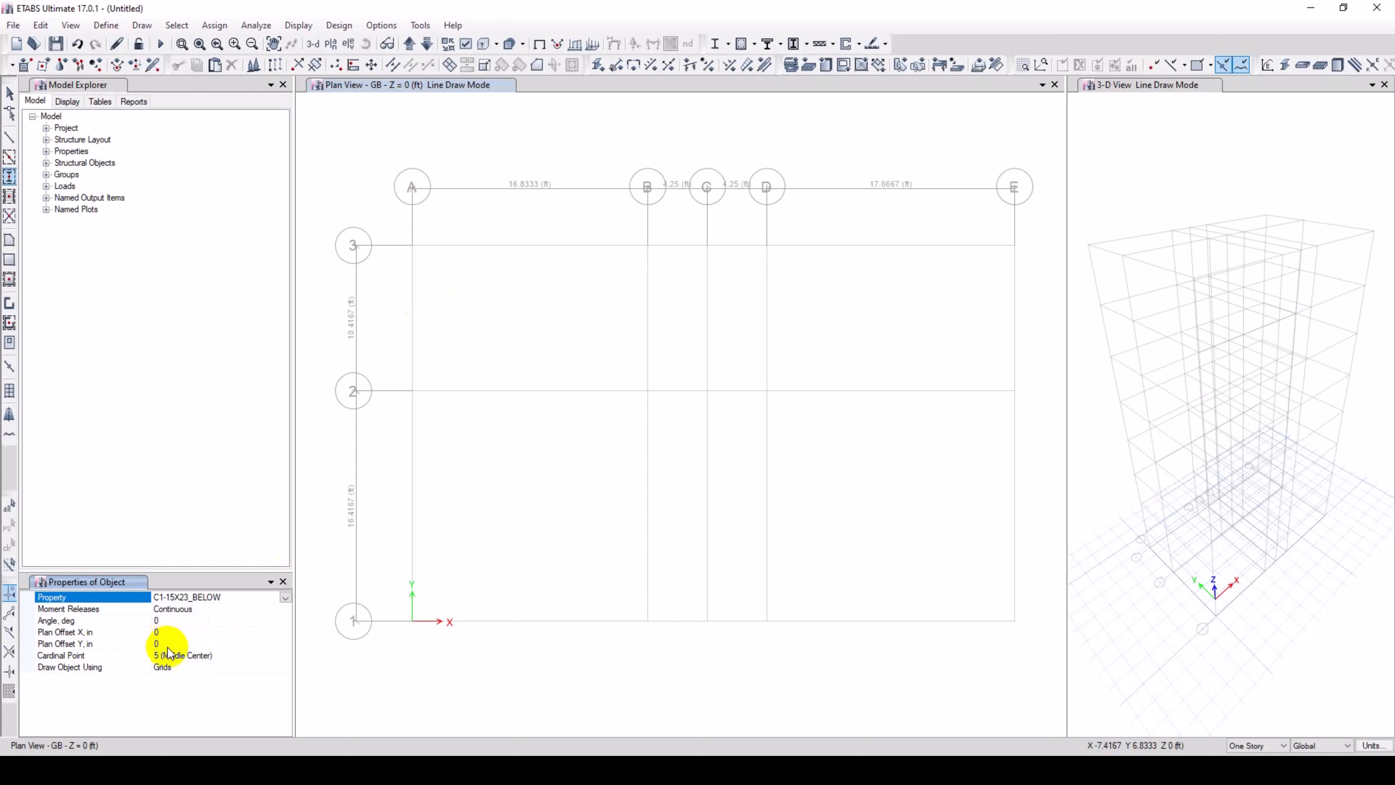
Set the column angle to 90 degrees and place C1-15X23_BELOW columns at grid points A-3, E-3 and E-1.
left_click(170, 622)
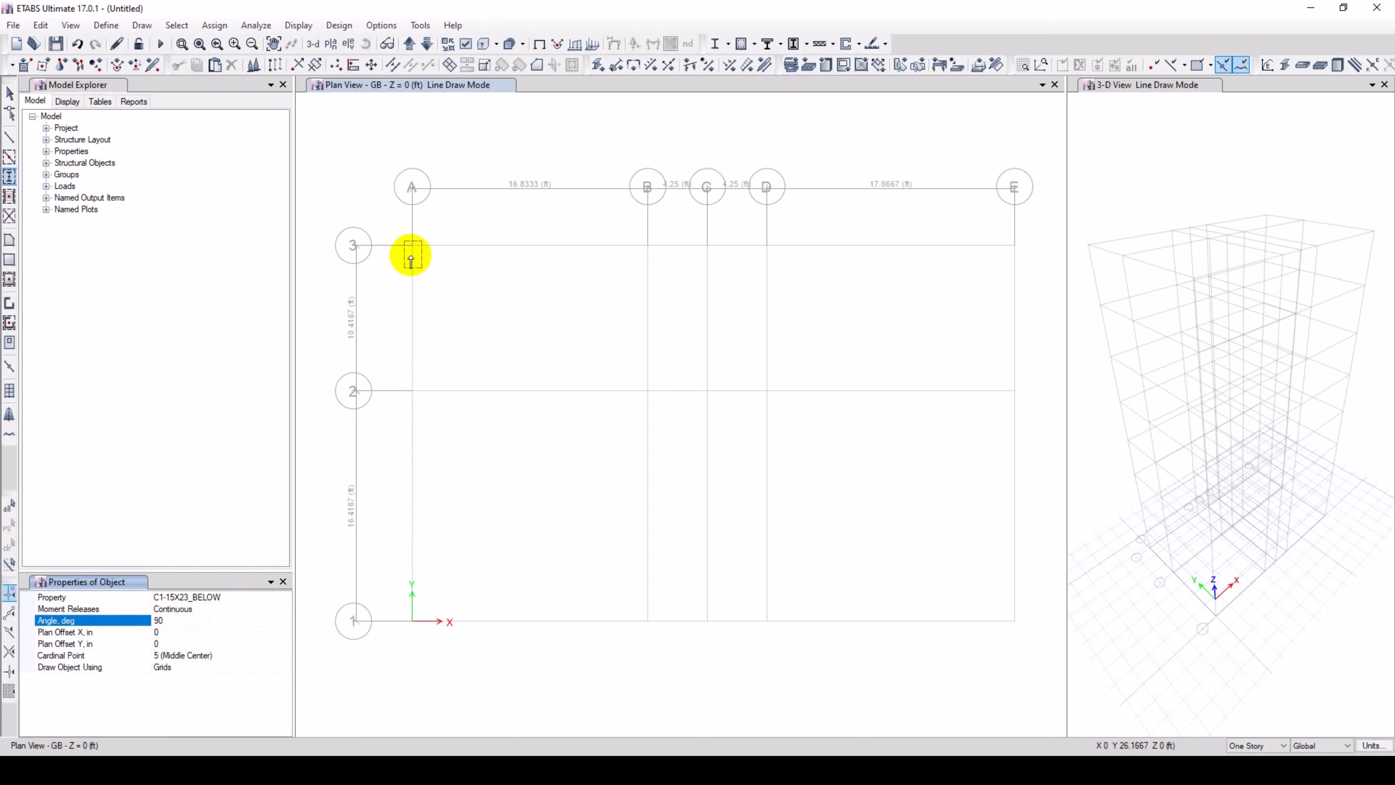
left_click(176, 633)
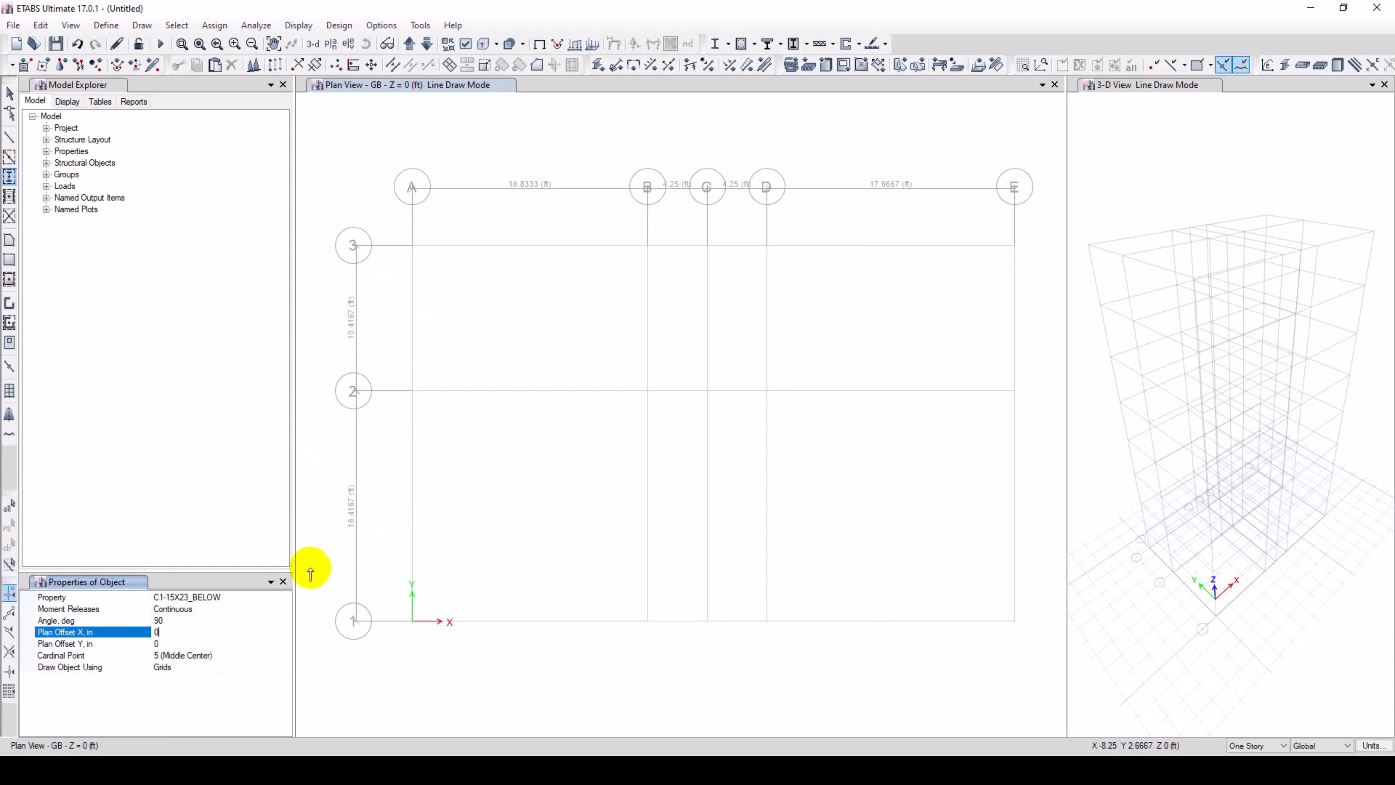
left_click(411, 249)
left_click(411, 248)
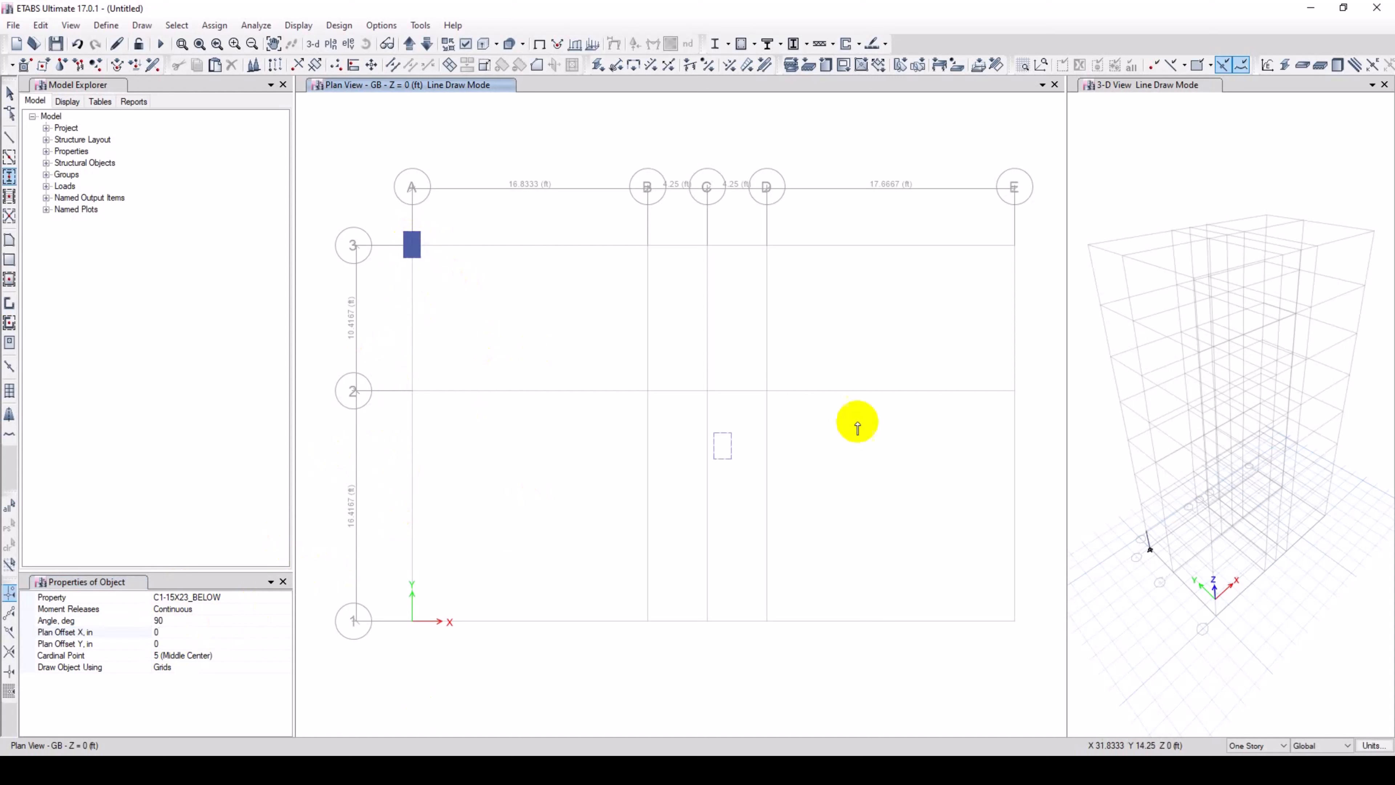
left_click(1015, 249)
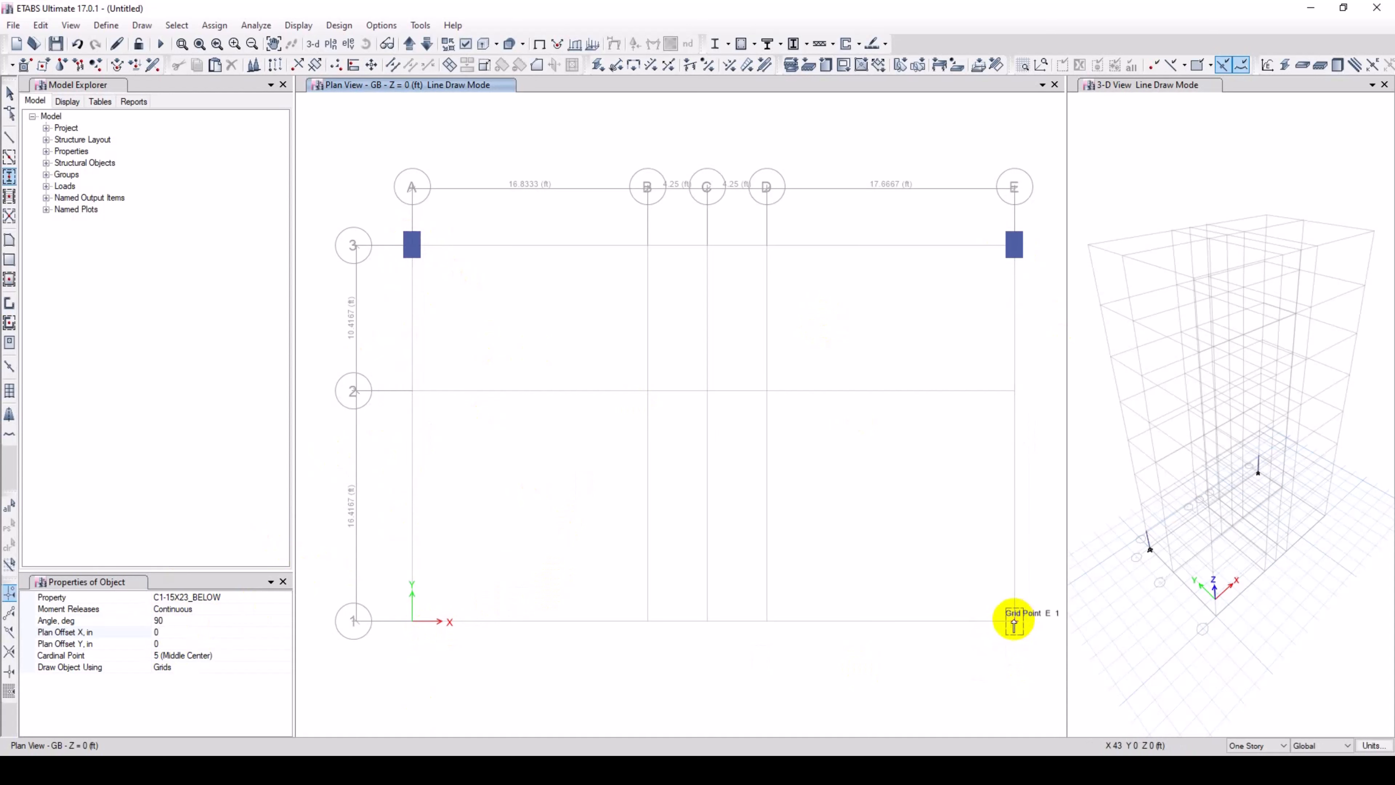
left_click(1014, 624)
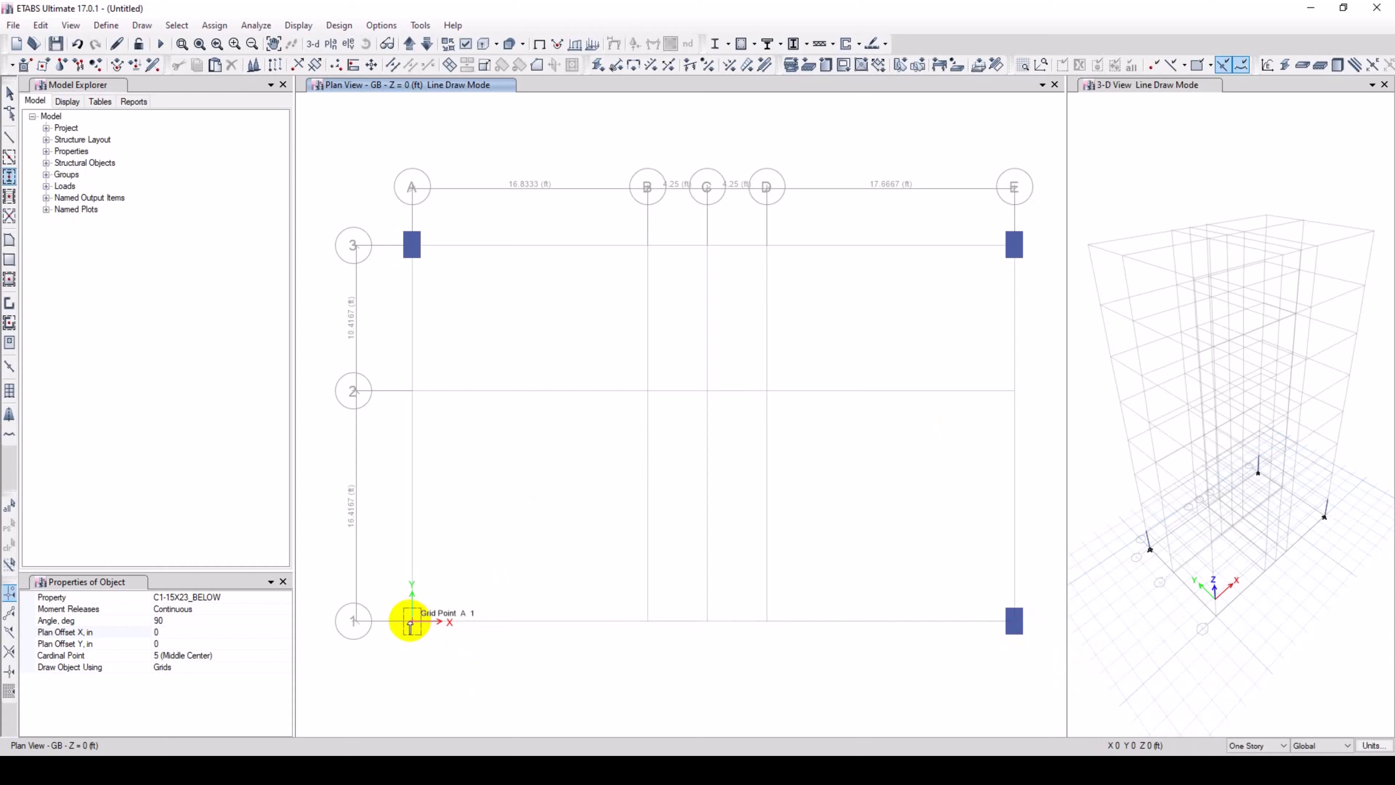
Set the column angle to 0 degrees, place a C1-15X23_BELOW column at grid point A-1 and end the drawing command.
left_click(192, 621)
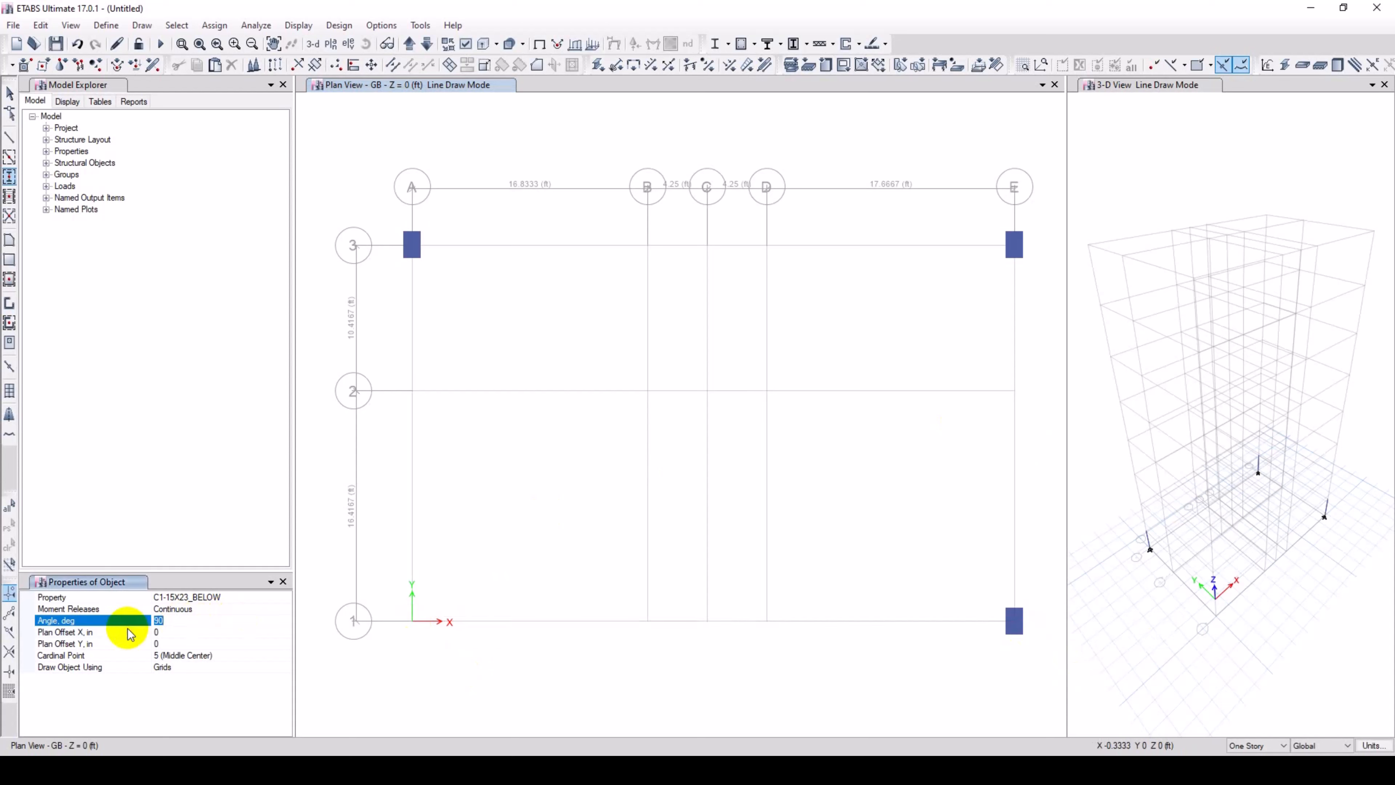
type("0")
left_click(180, 631)
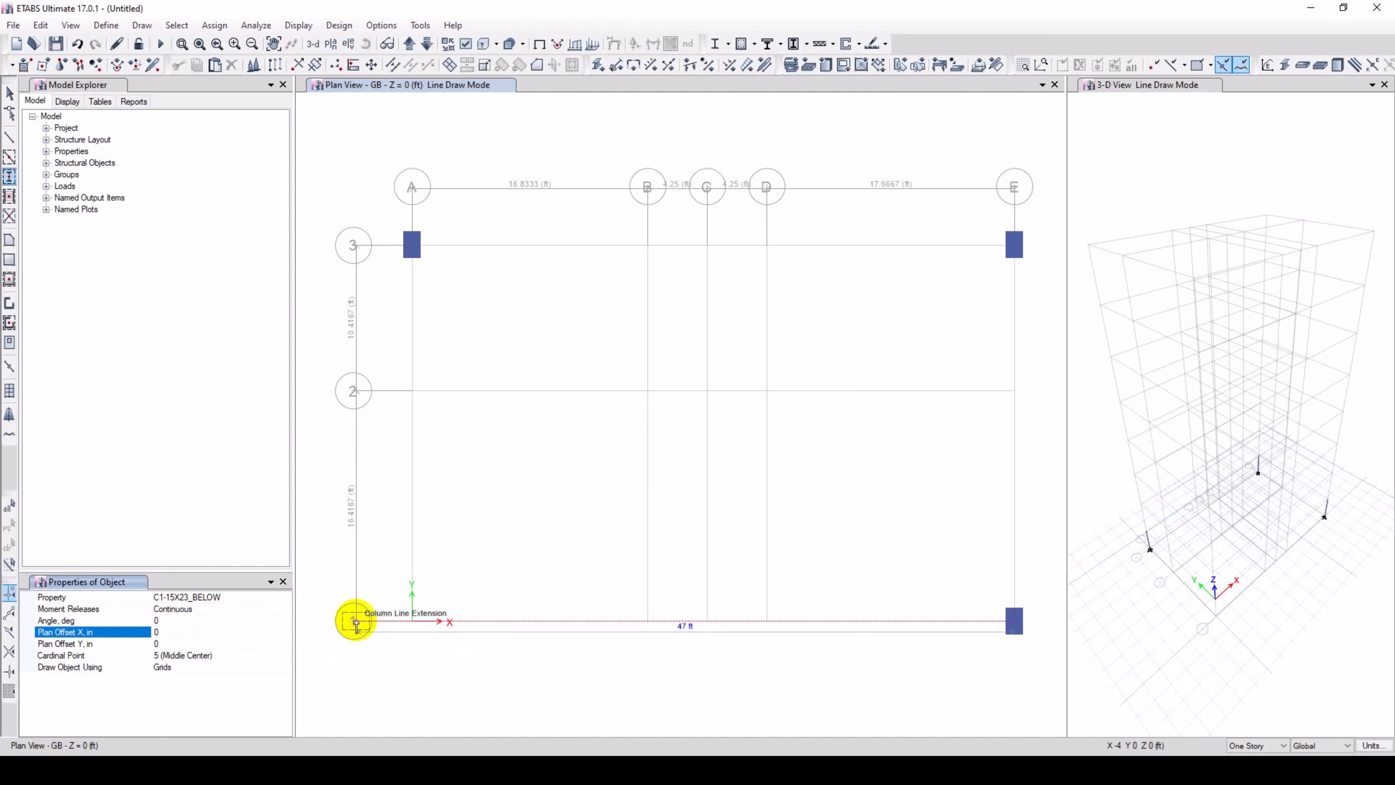
scroll(352, 623, "up", 4)
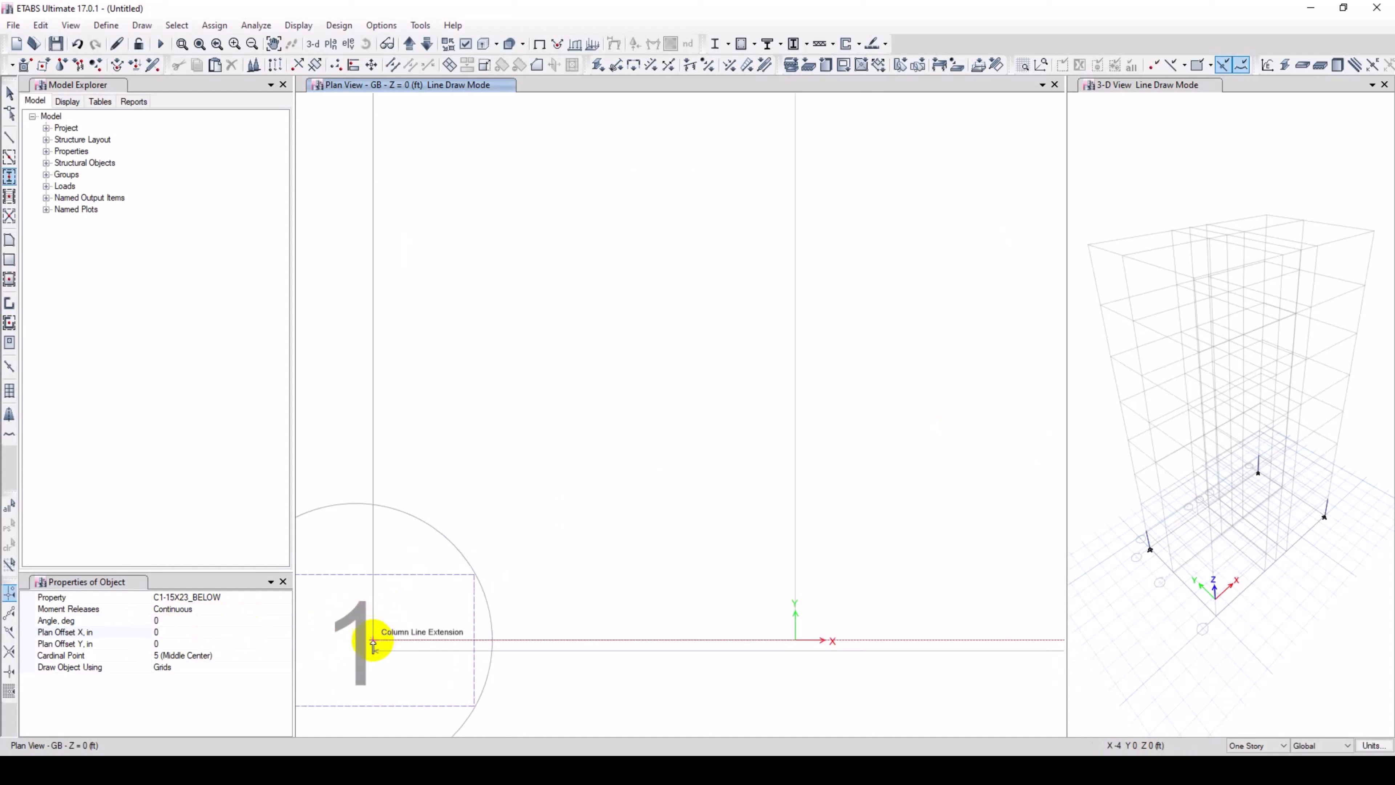
scroll(457, 591, "down", 3)
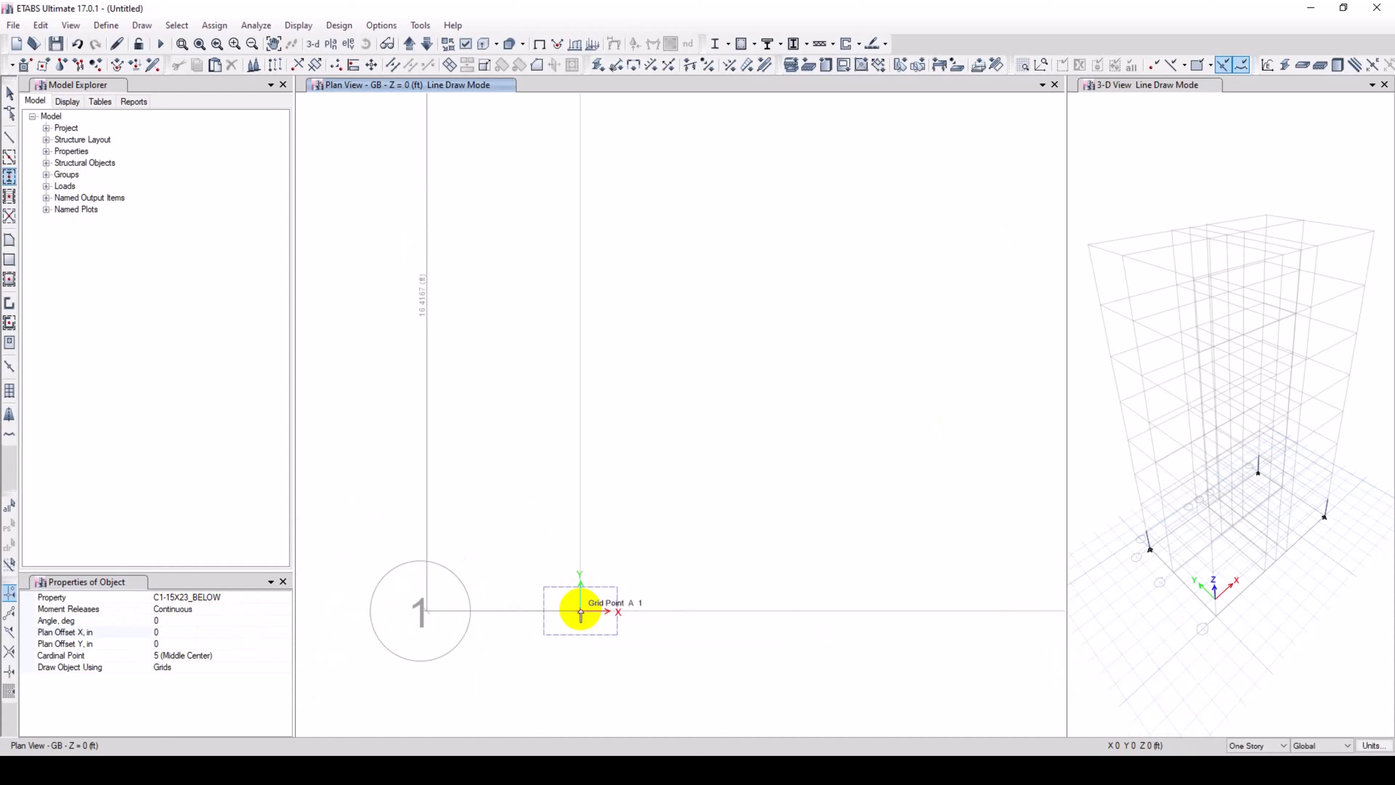
left_click(581, 614)
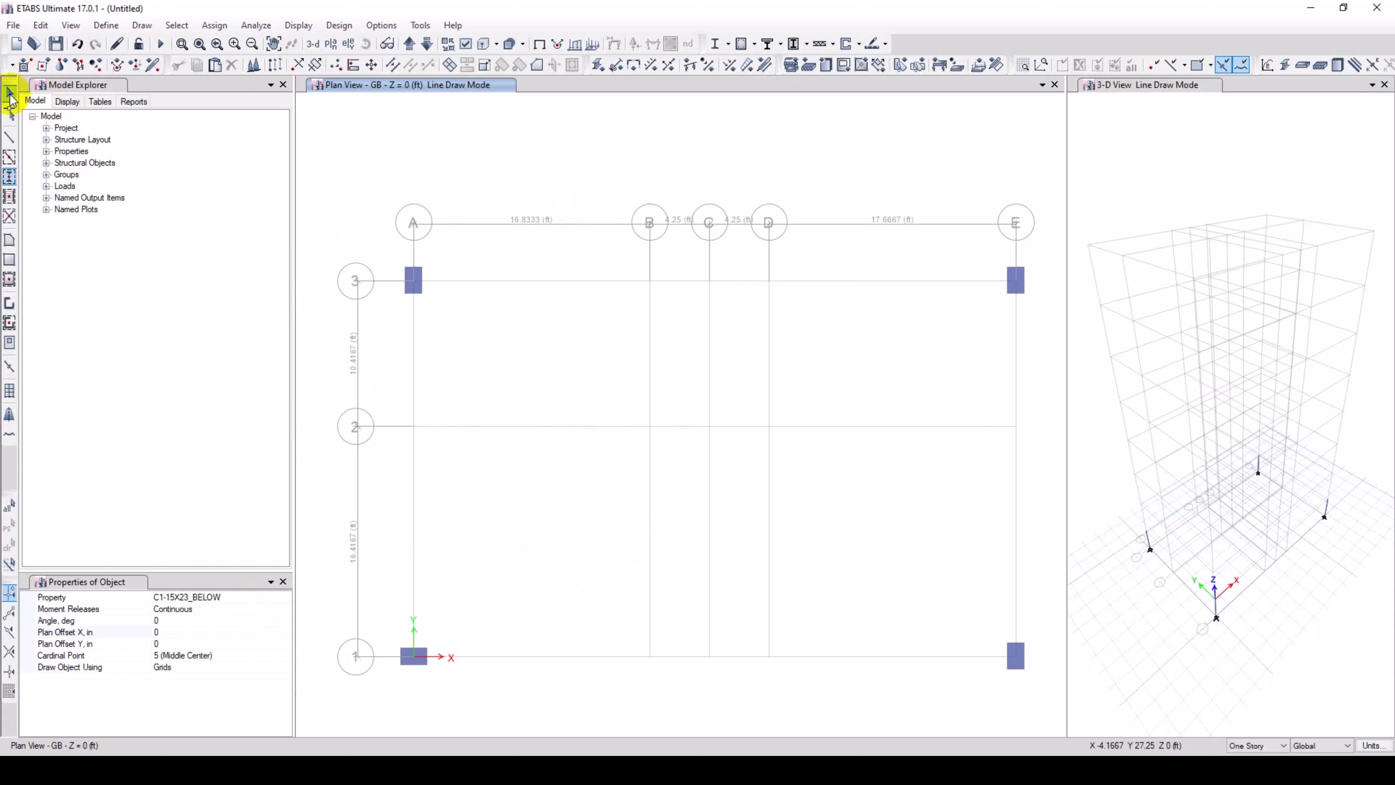
left_click(9, 95)
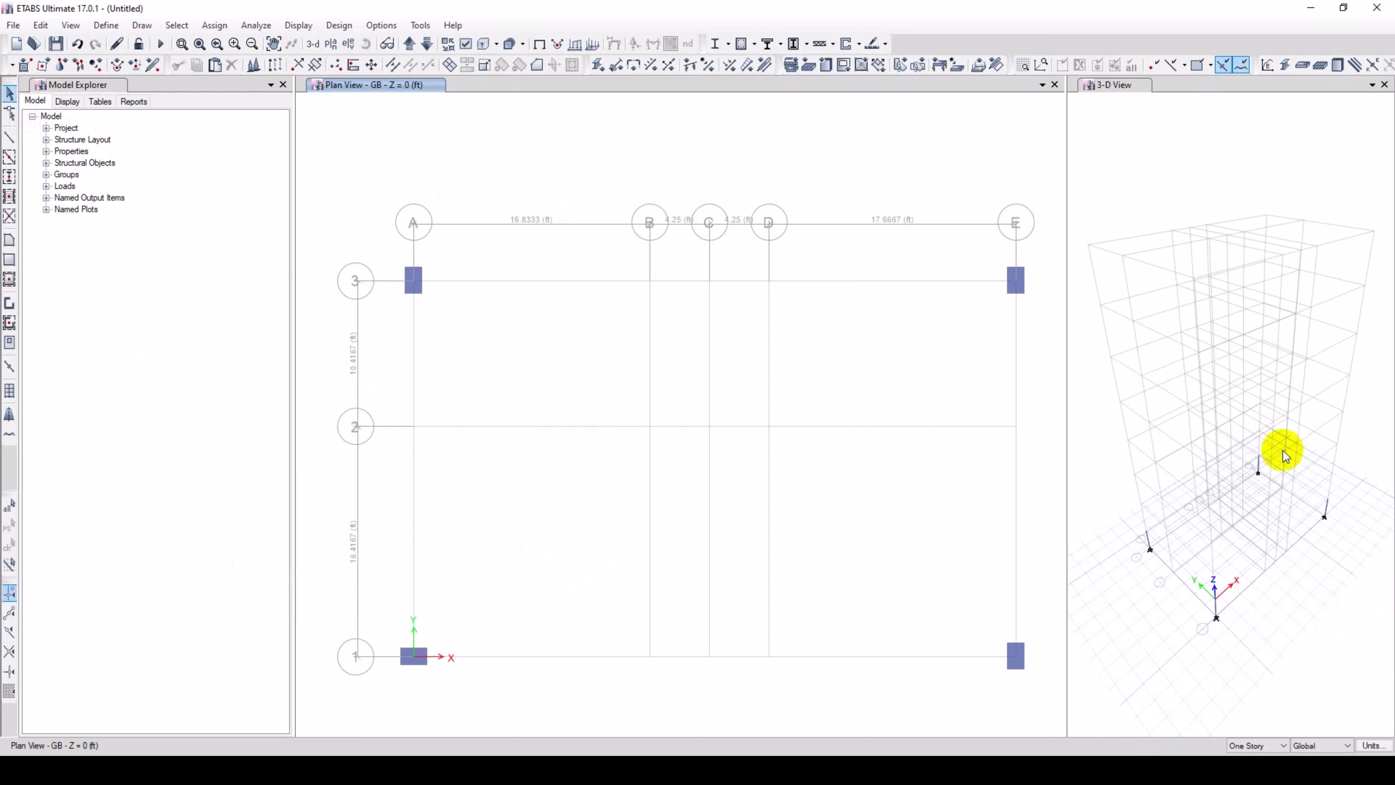
Start quick-drawing columns with the C2-15"X27"_BELOW section at an angle of 90 degrees.
left_click(9, 177)
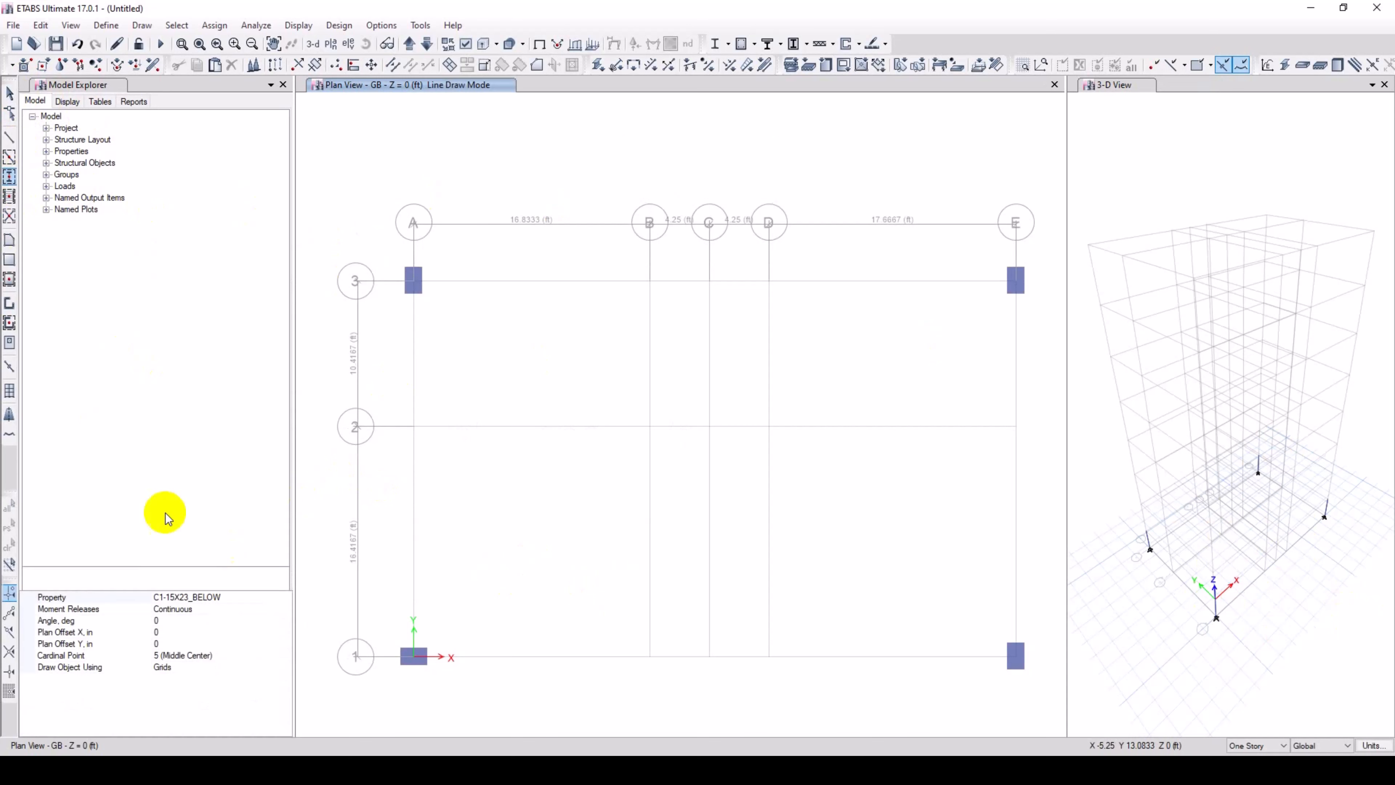
left_click(284, 597)
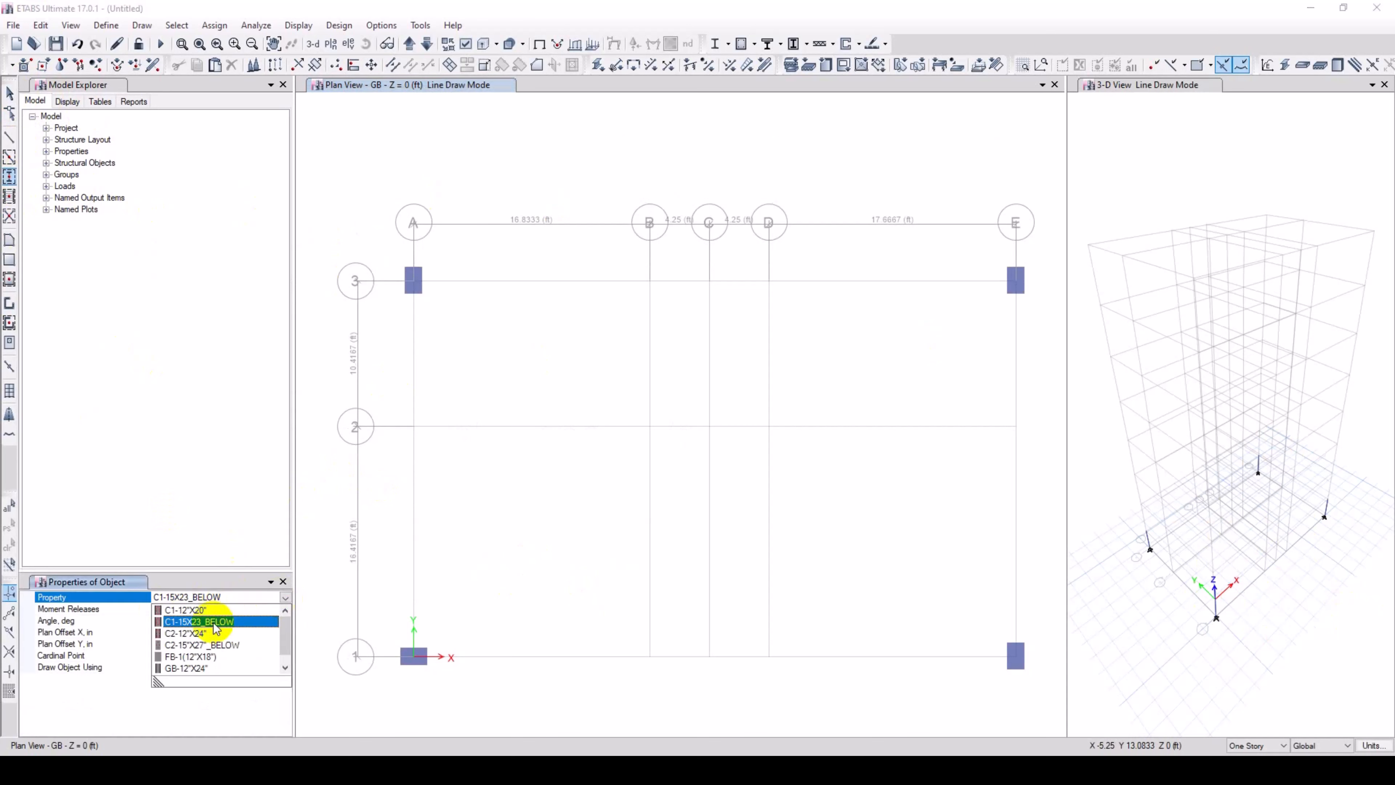
left_click(201, 645)
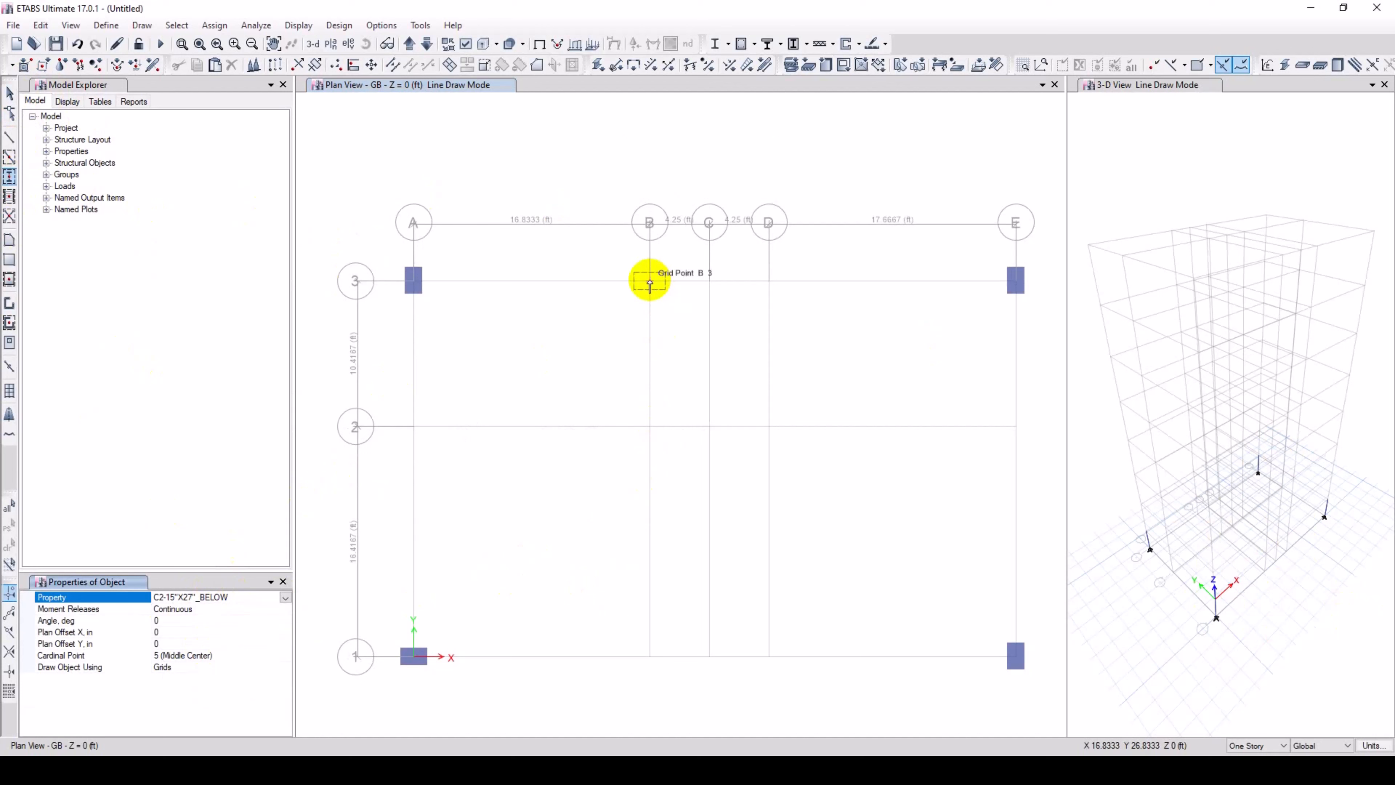
left_click(176, 621)
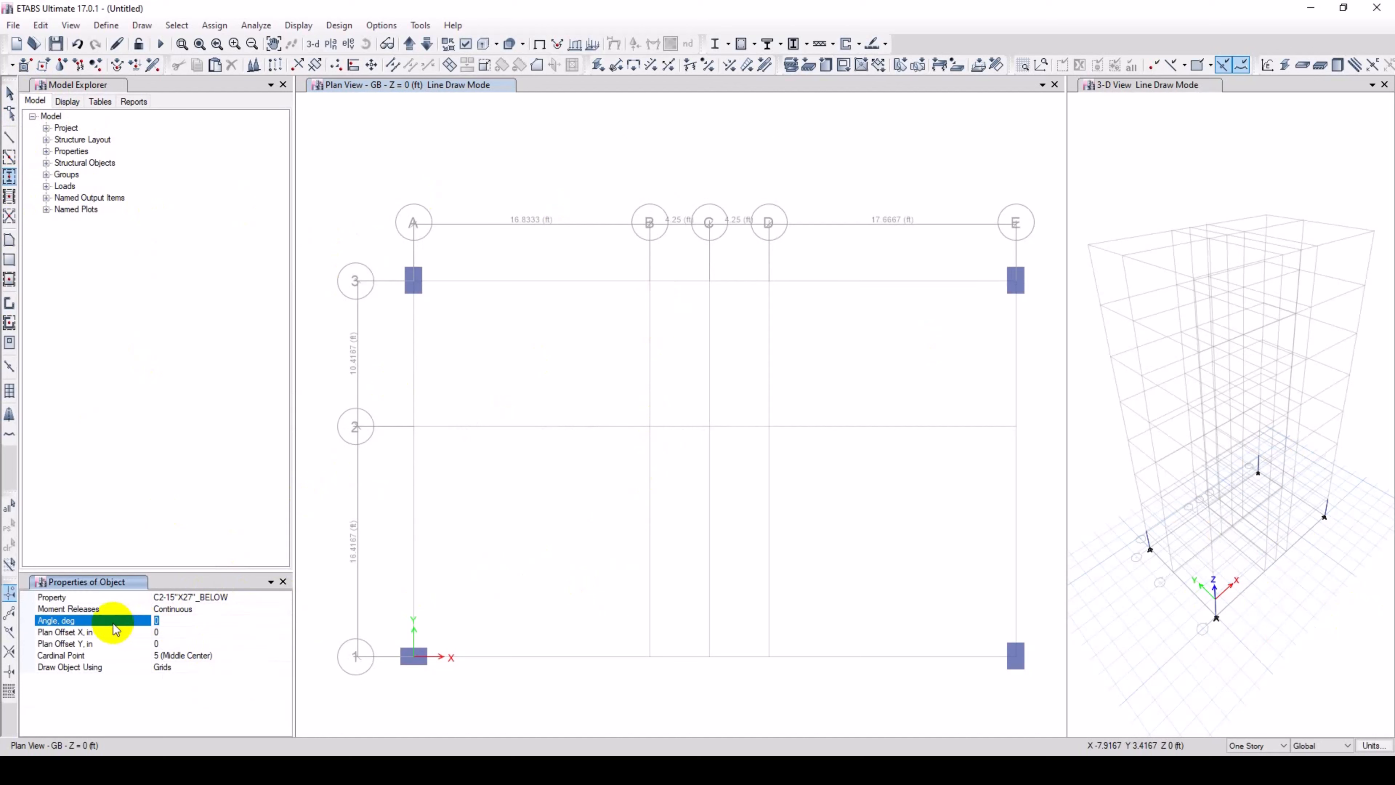
type("90")
left_click(175, 633)
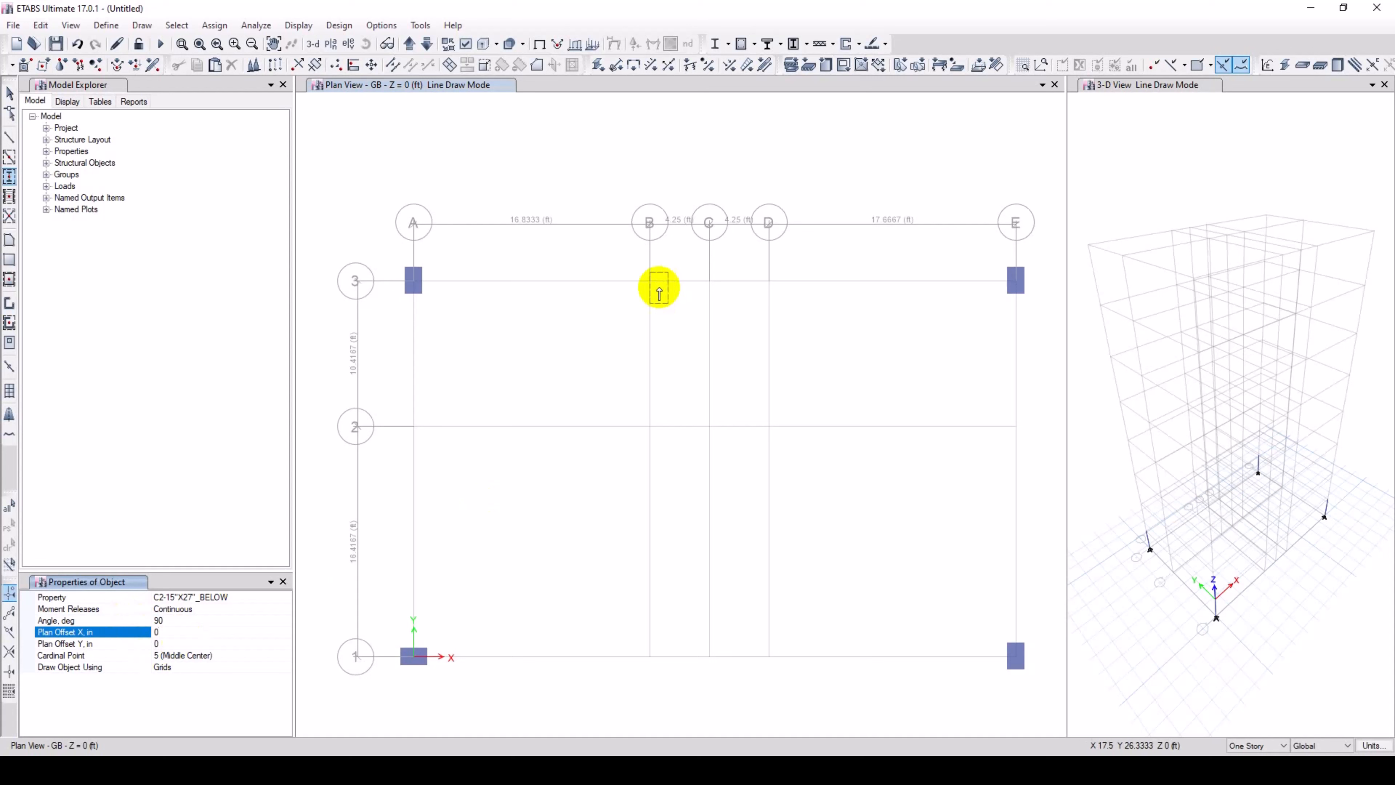
Try C2-15"X27"_BELOW columns at grid points B-3 and D-3, and check the positions against the AutoCAD floor plan.
left_click(650, 283)
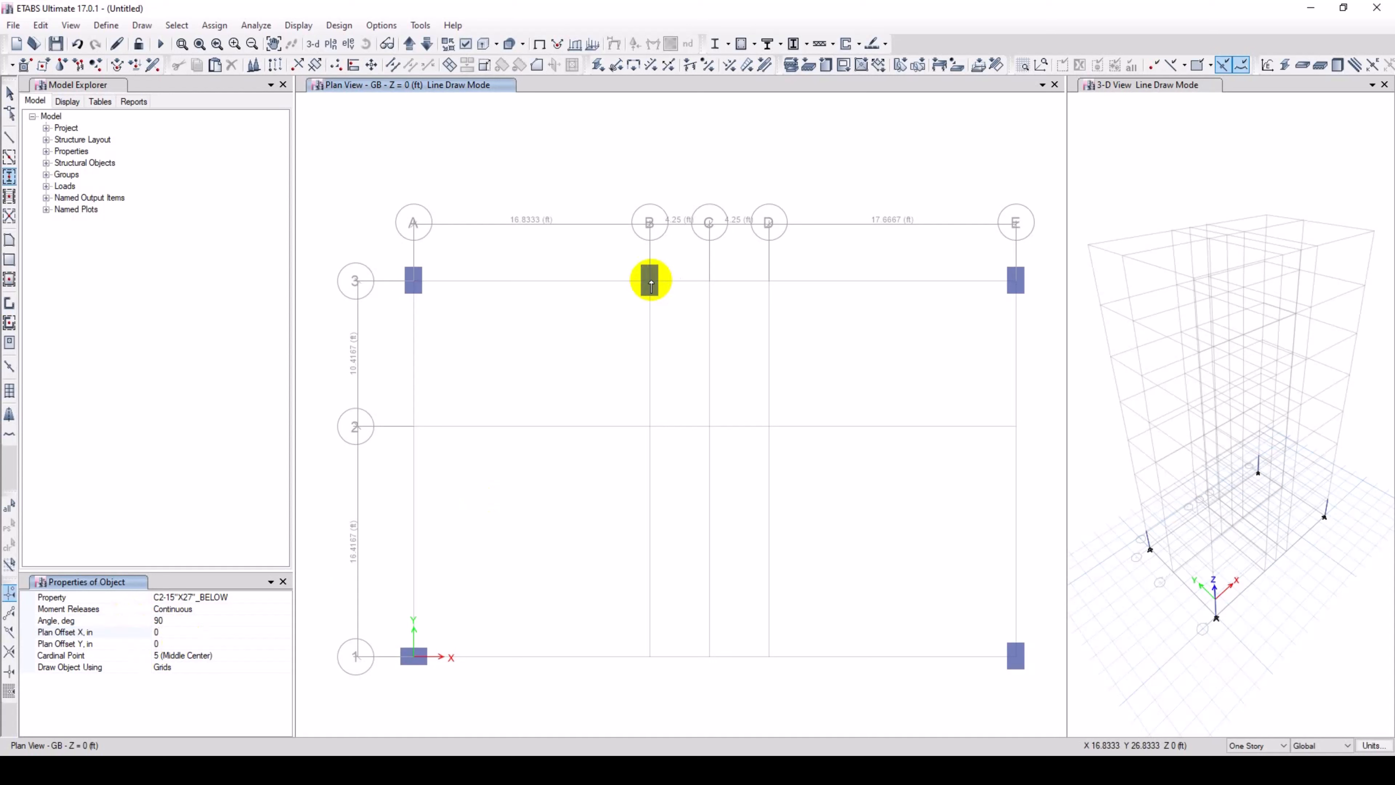
left_click(771, 286)
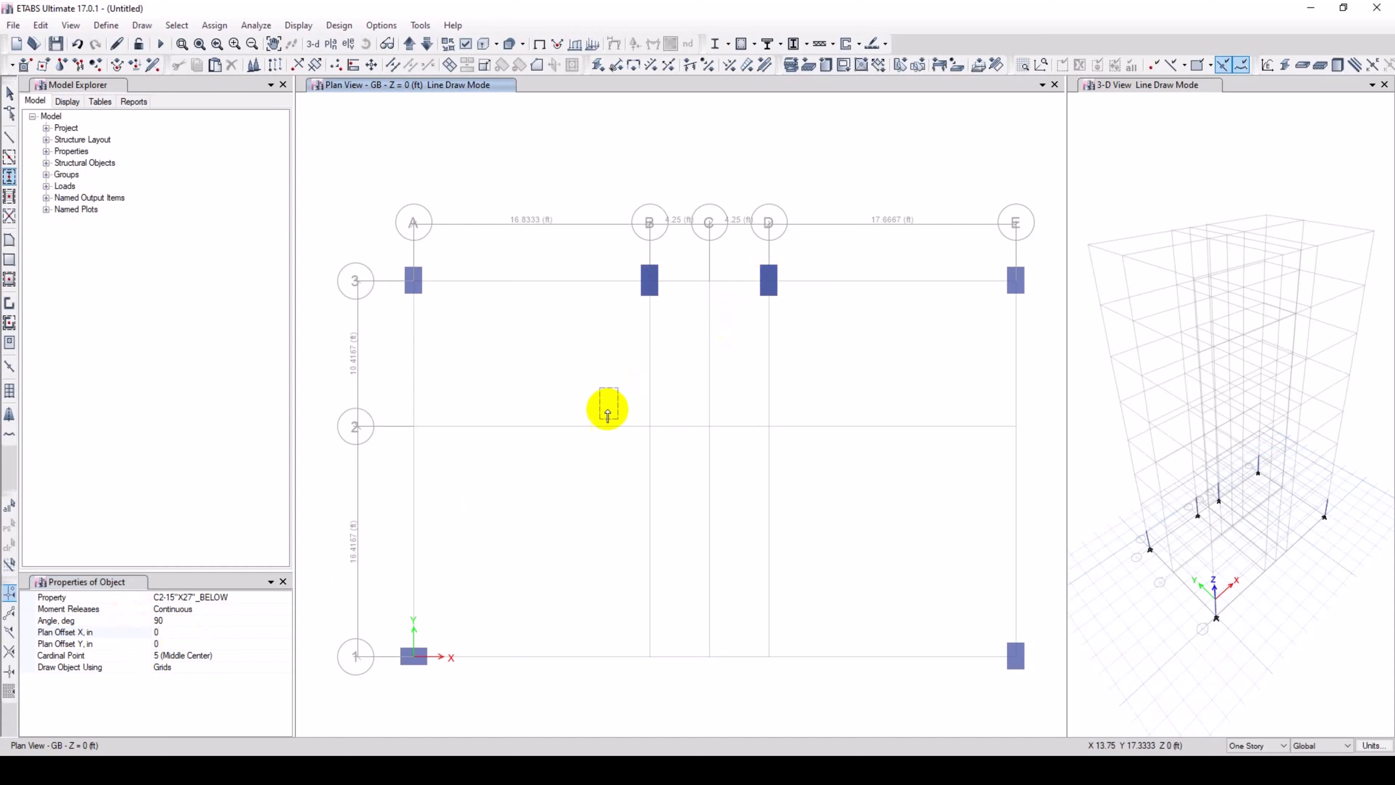
key("alt+Tab")
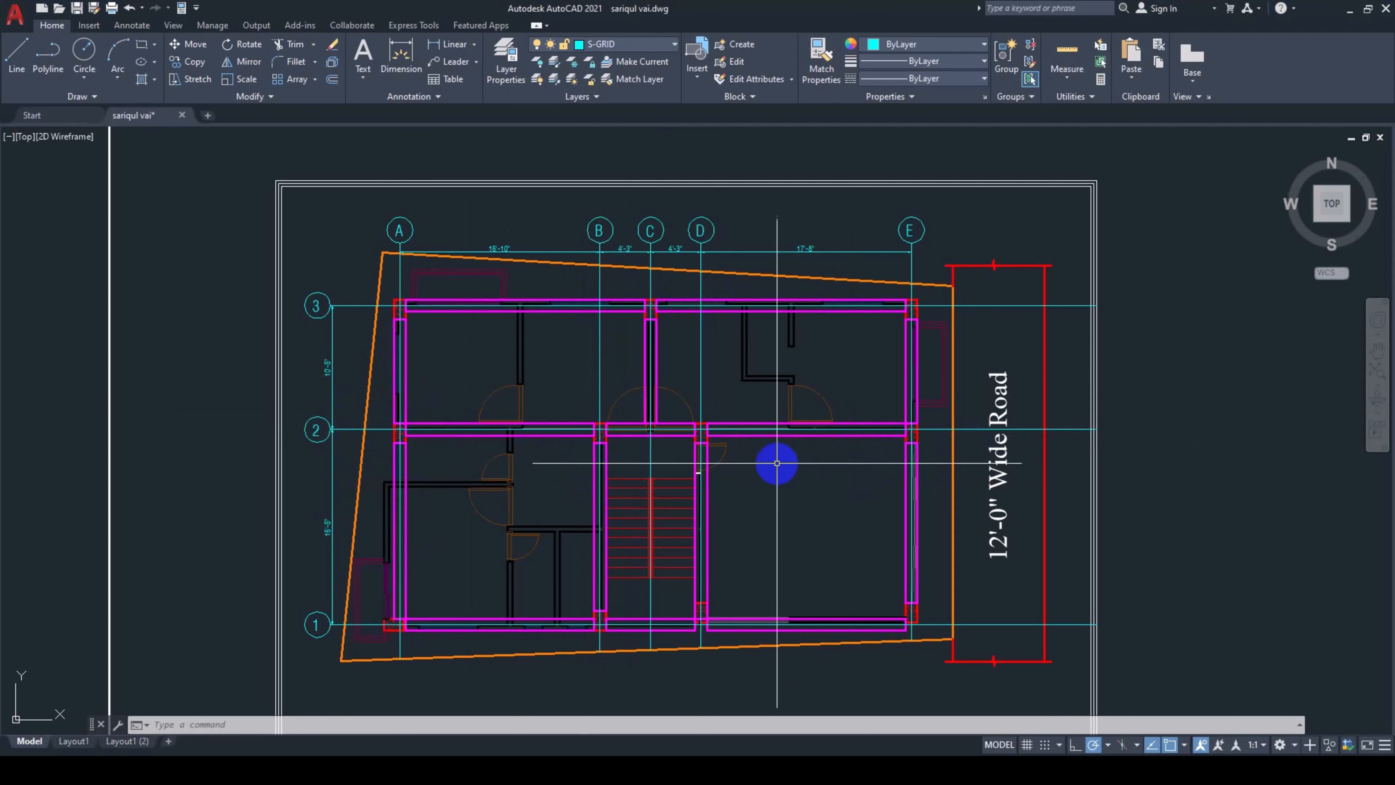
left_click(428, 769)
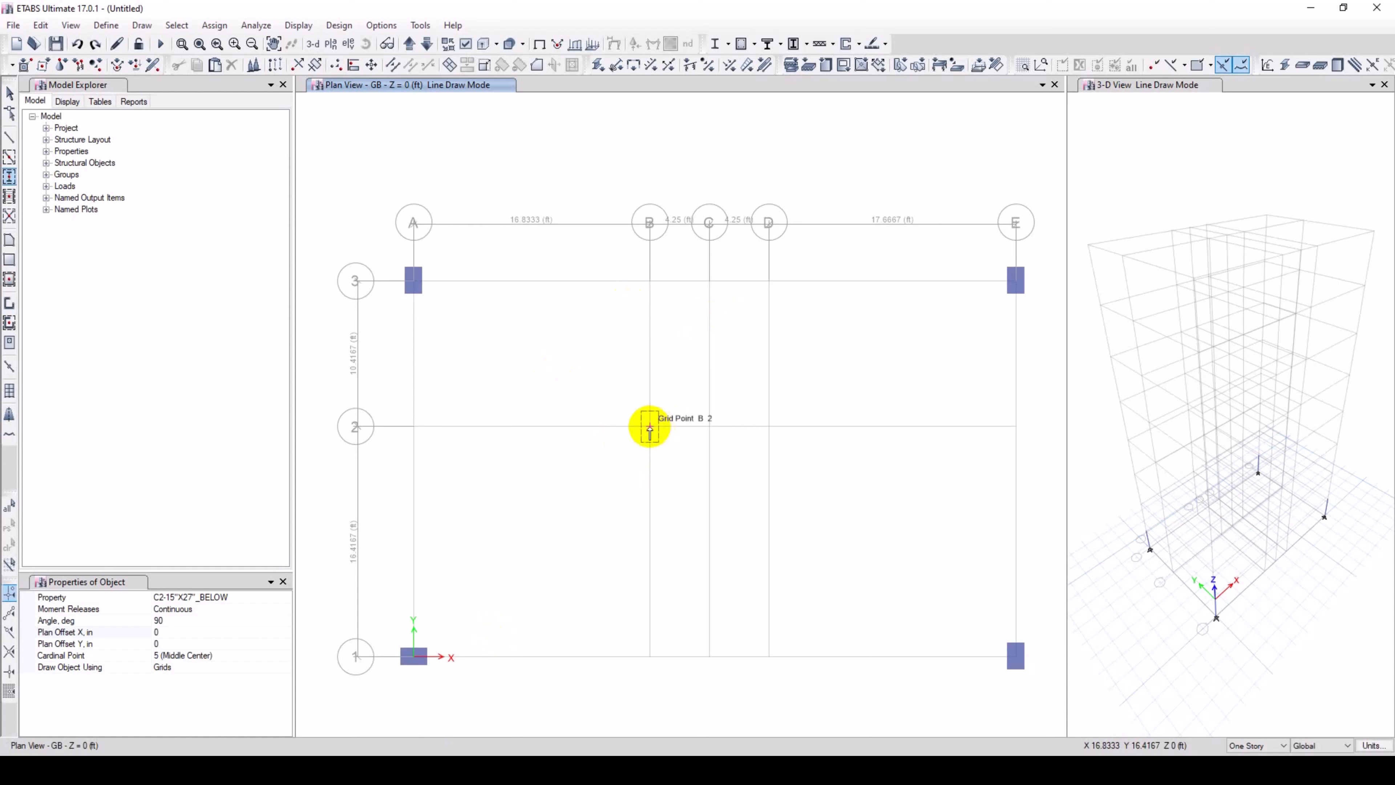
Place C2-15"X27"_BELOW columns at grid points A-2, B-2, D-2, C-3, E-2, B-1 and D-1, and end the drawing command.
left_click(413, 427)
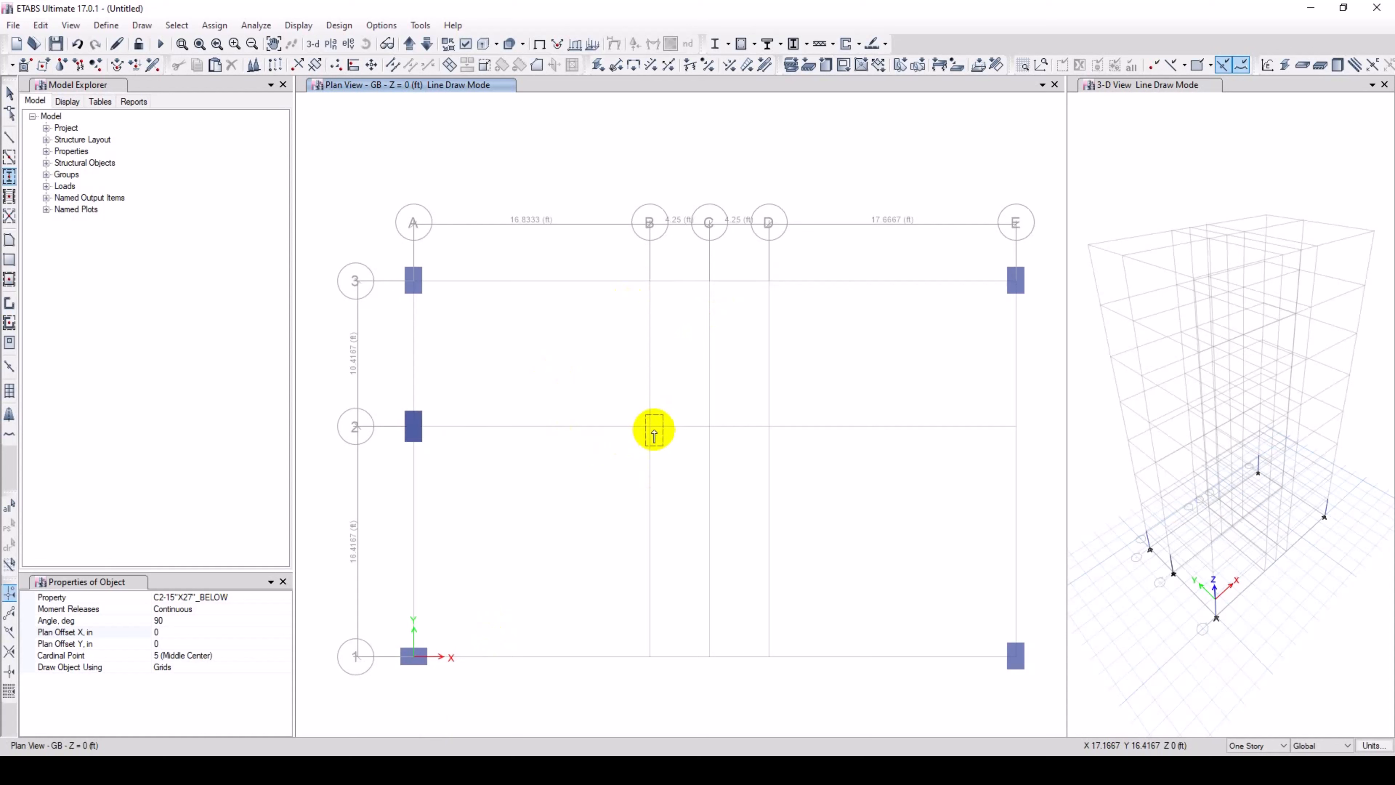
left_click(649, 428)
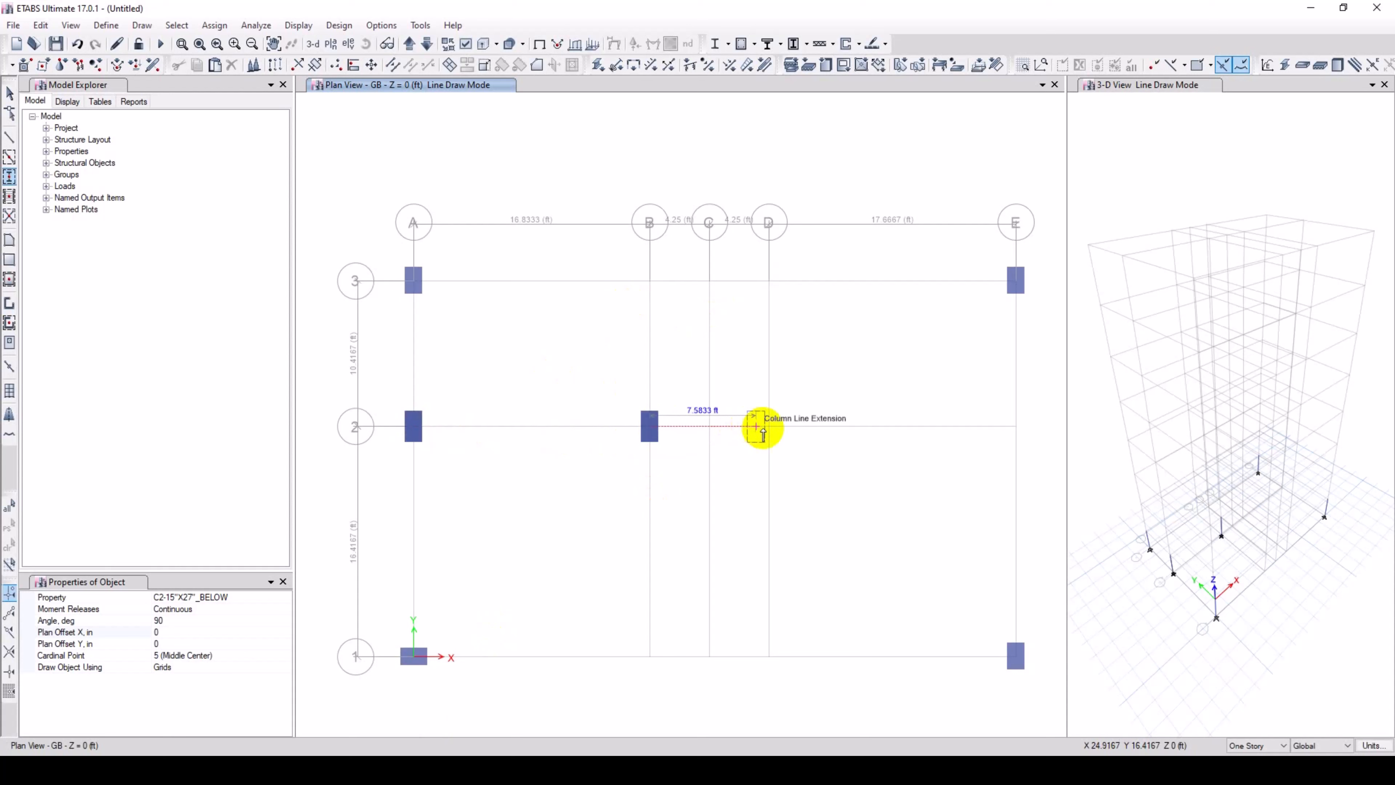
left_click(768, 426)
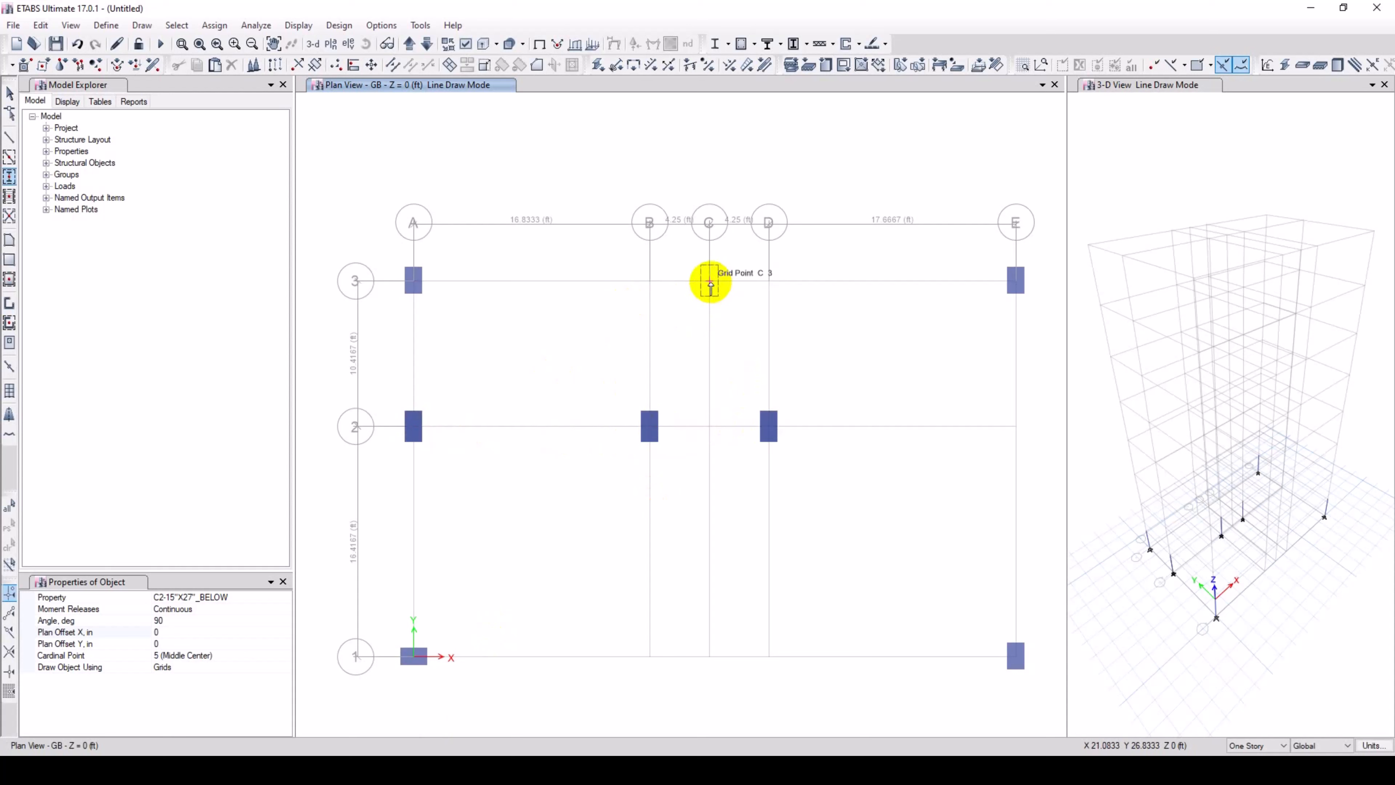
left_click(1016, 426)
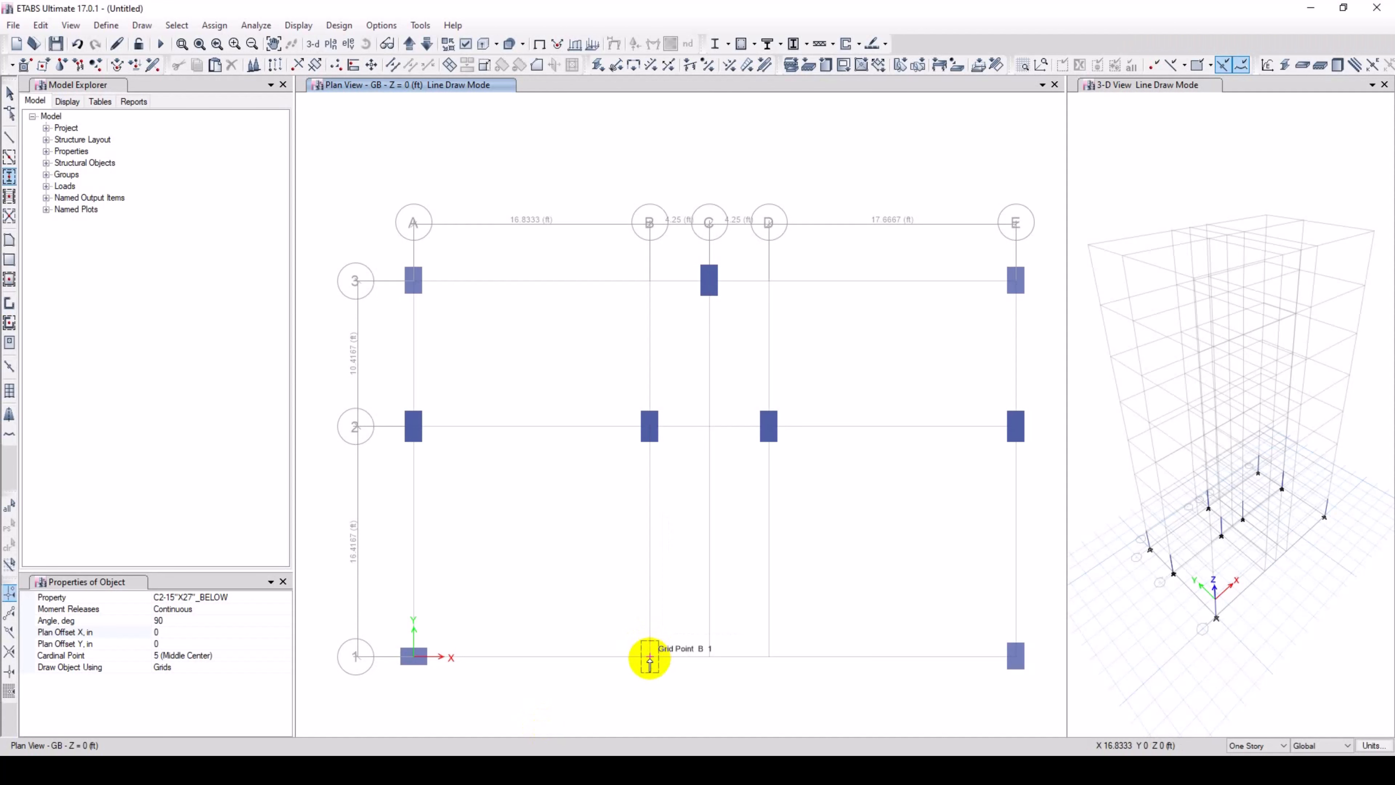
left_click(649, 657)
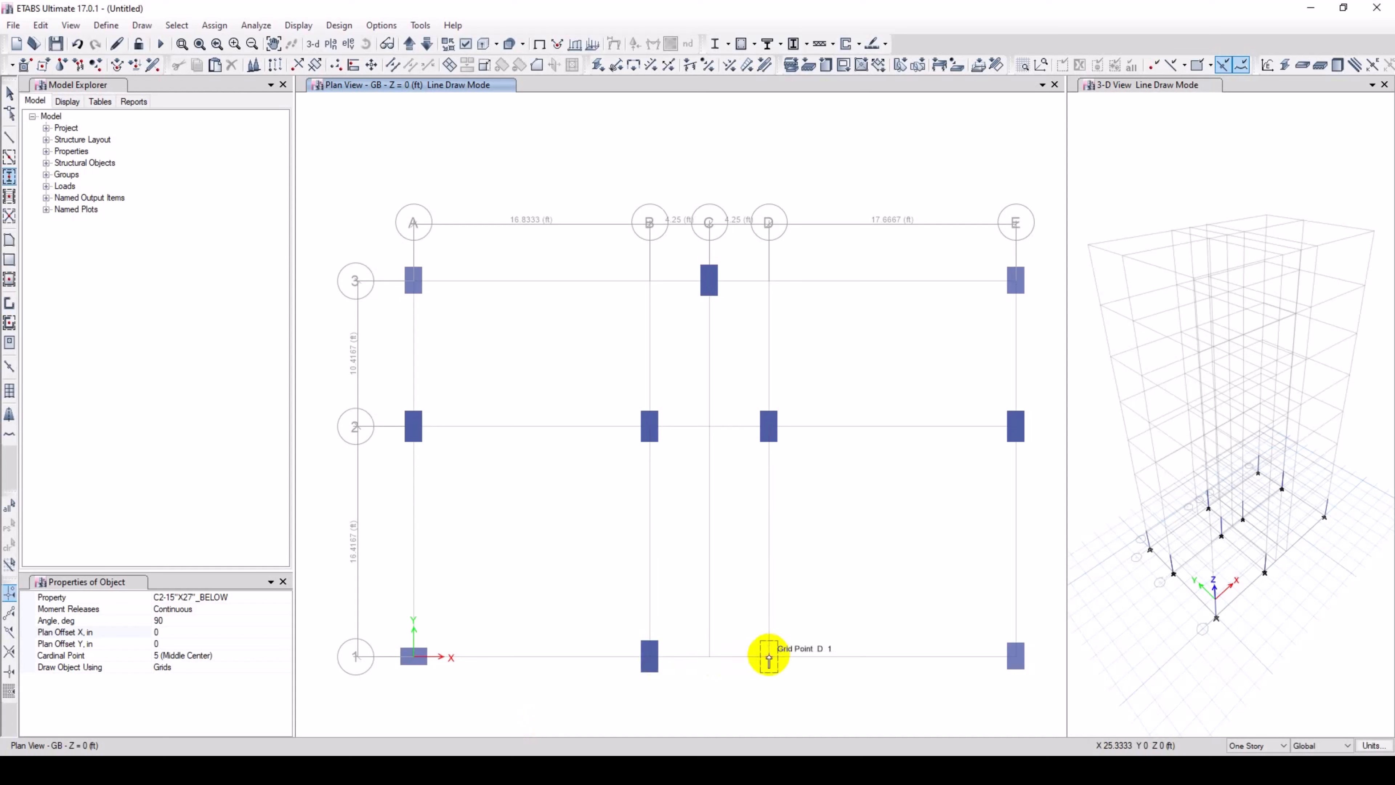
left_click(768, 657)
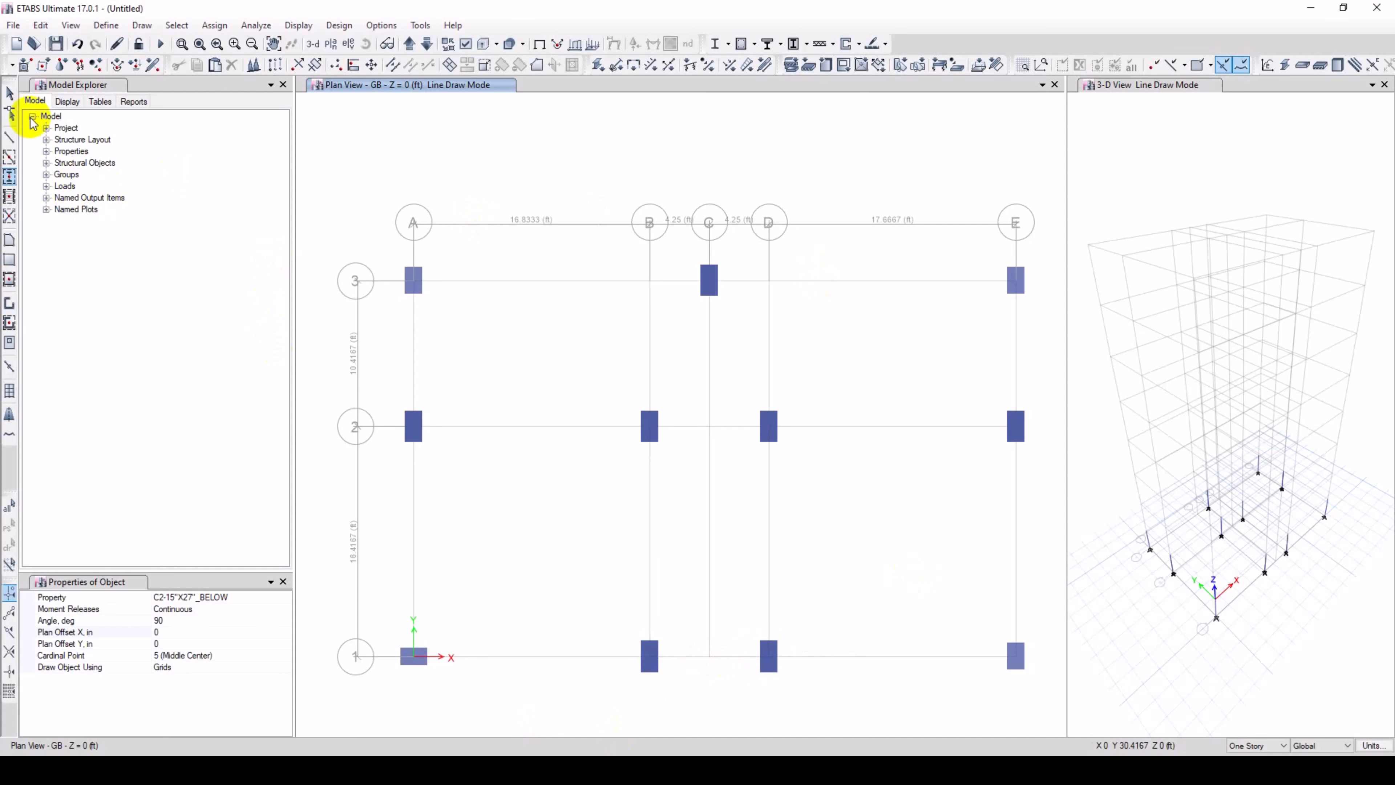
left_click(6, 97)
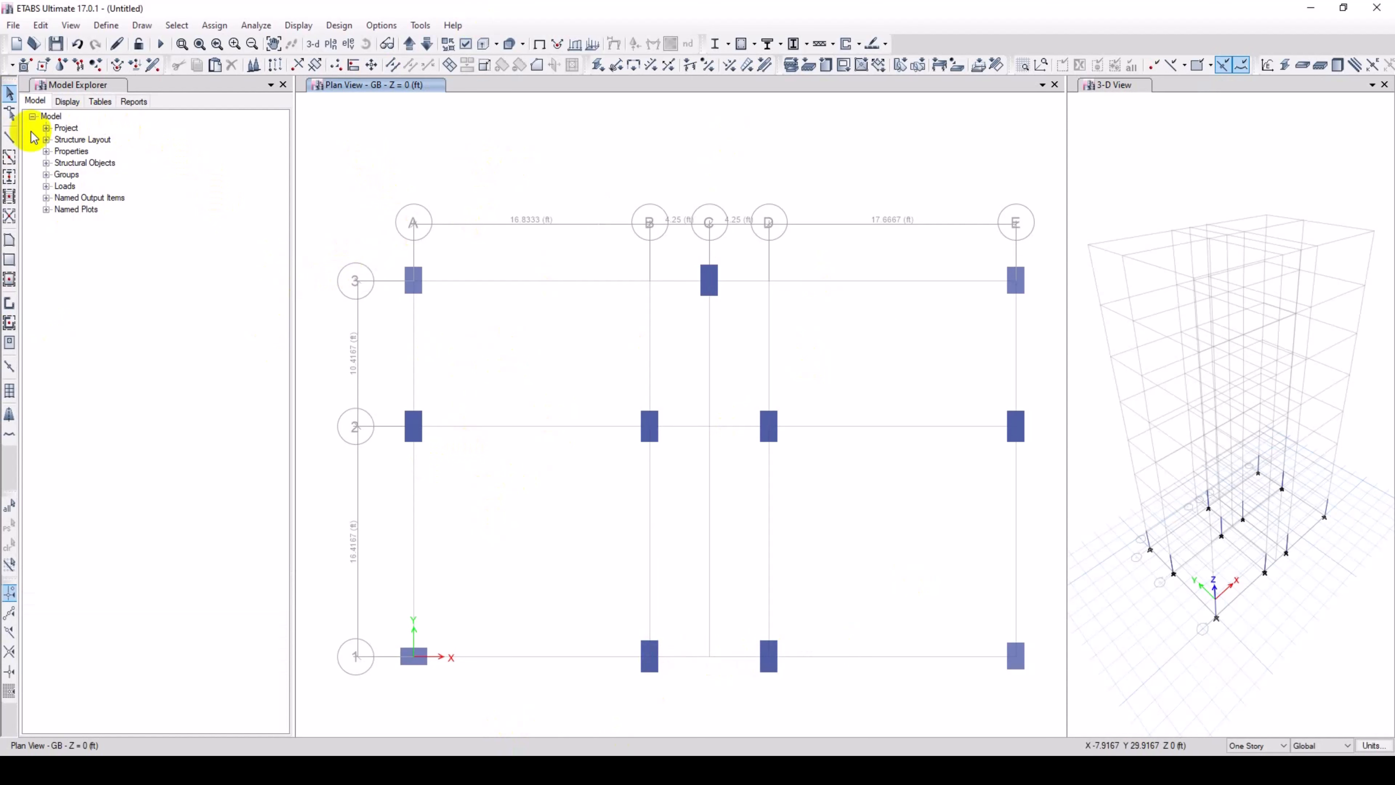
middle_click_drag(518, 391, 501, 382)
left_click_drag(374, 241, 1040, 679)
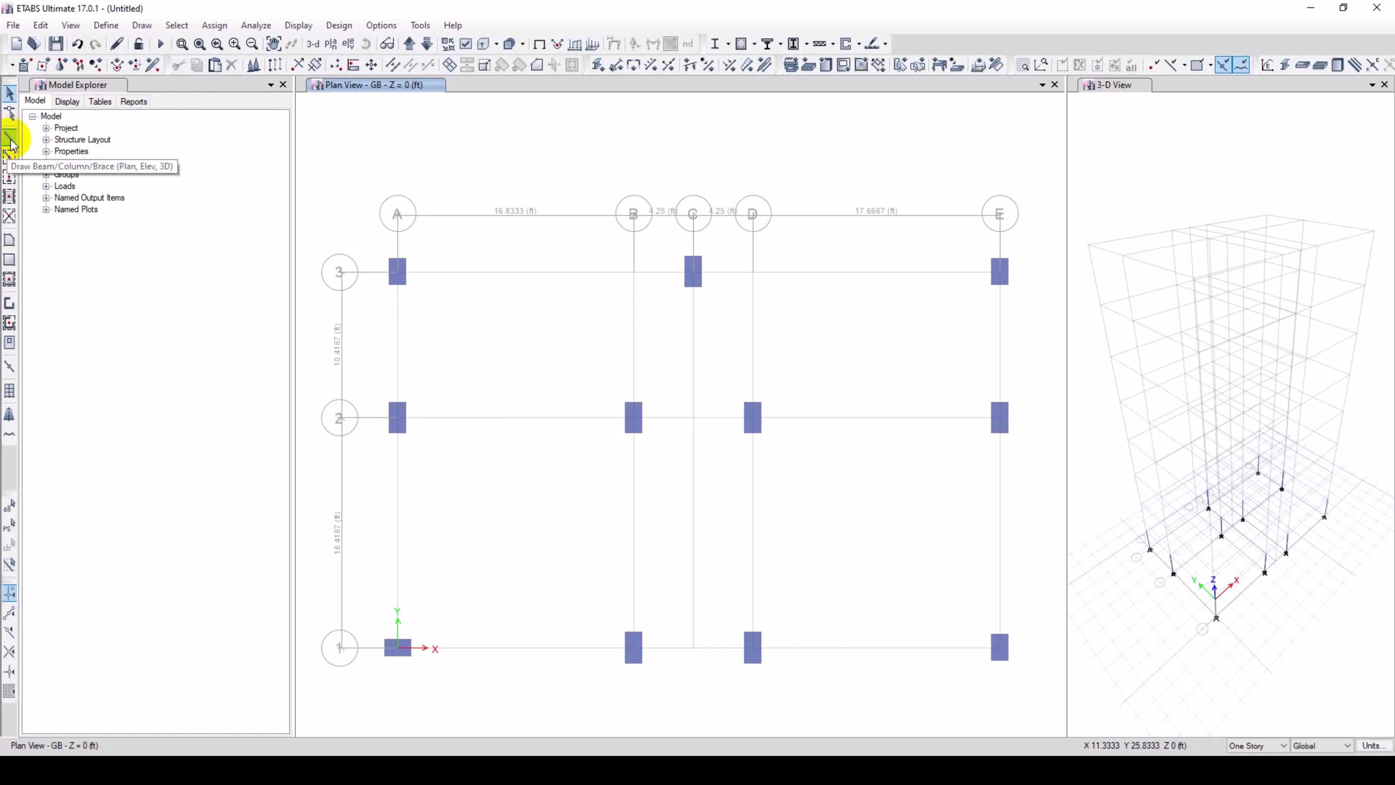
Quick-draw GB-12"X24" beams along grid line 3 from A to E.
left_click(9, 158)
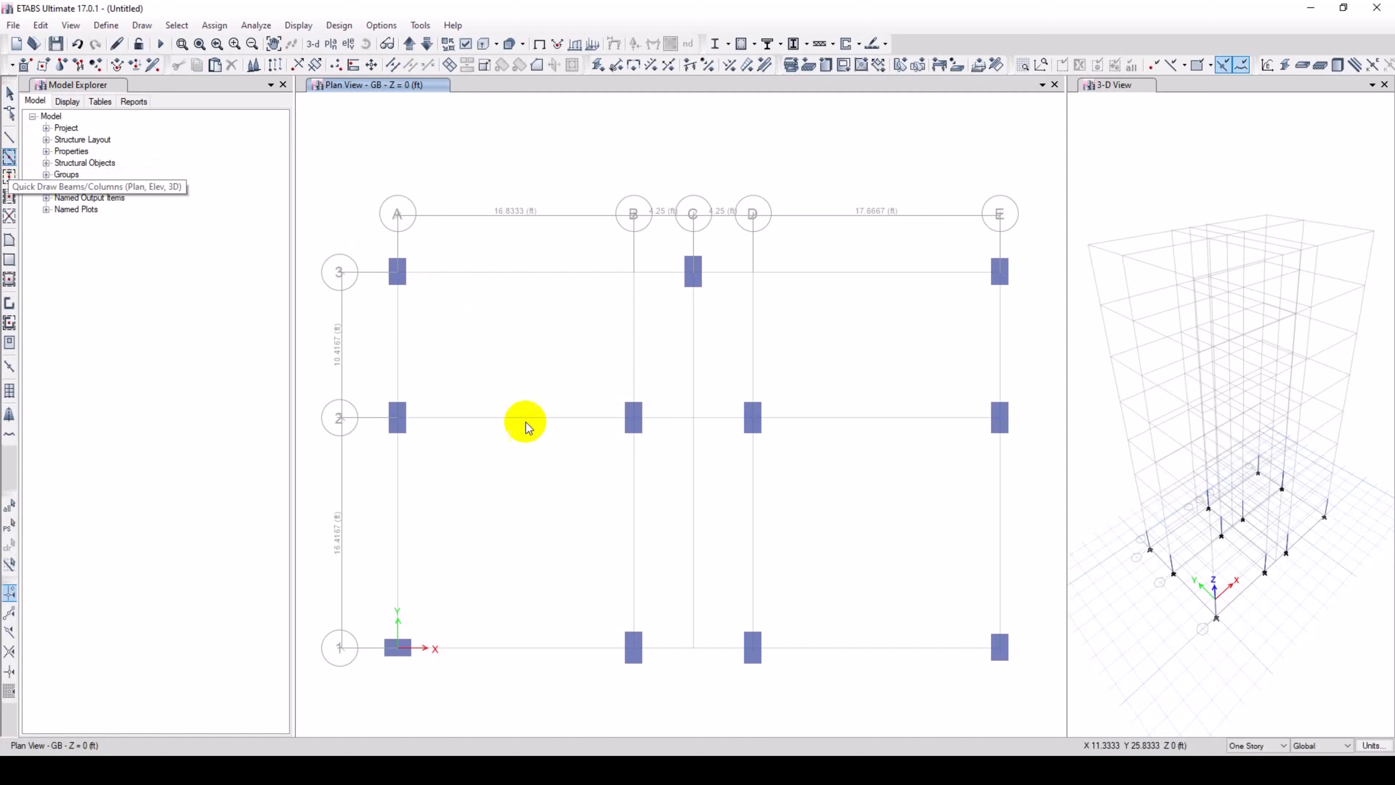
left_click(271, 610)
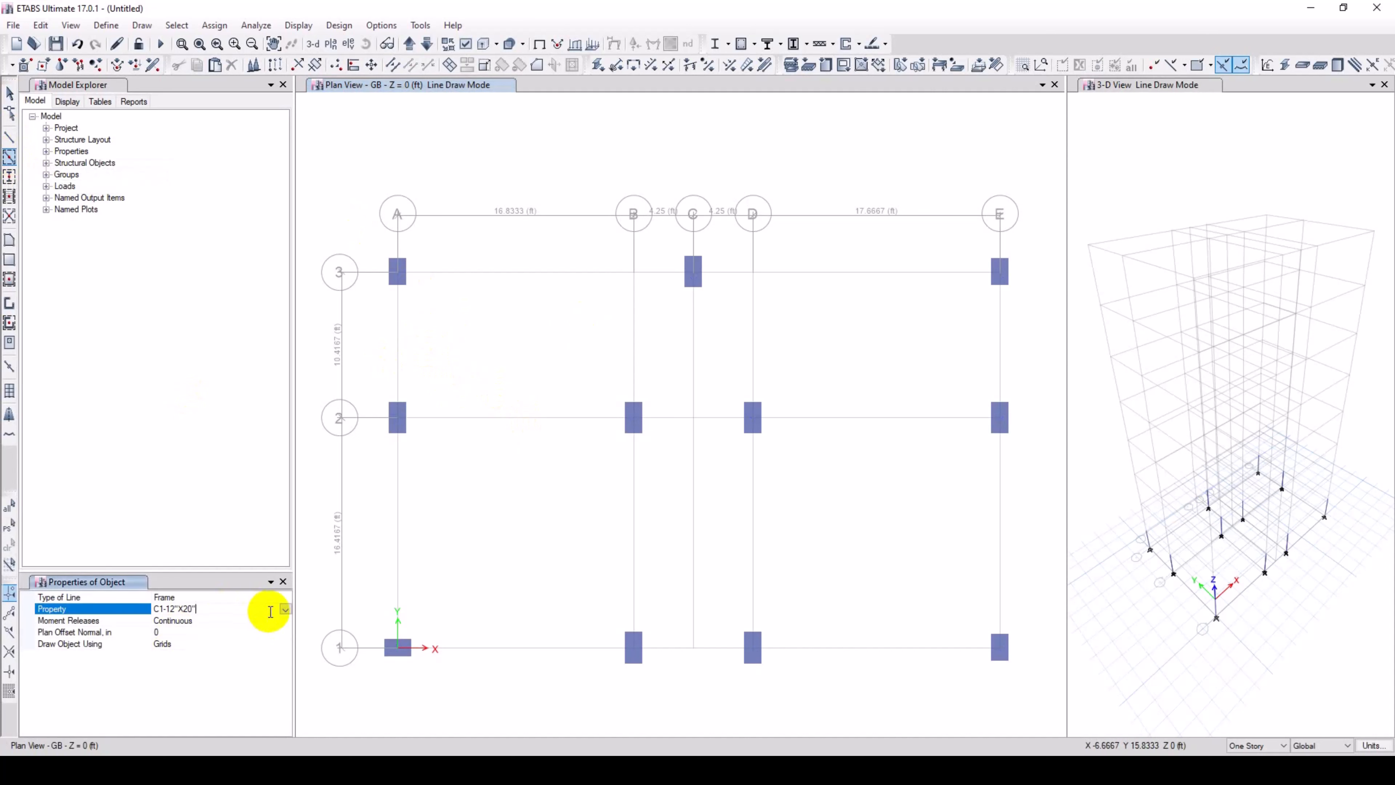
left_click(285, 610)
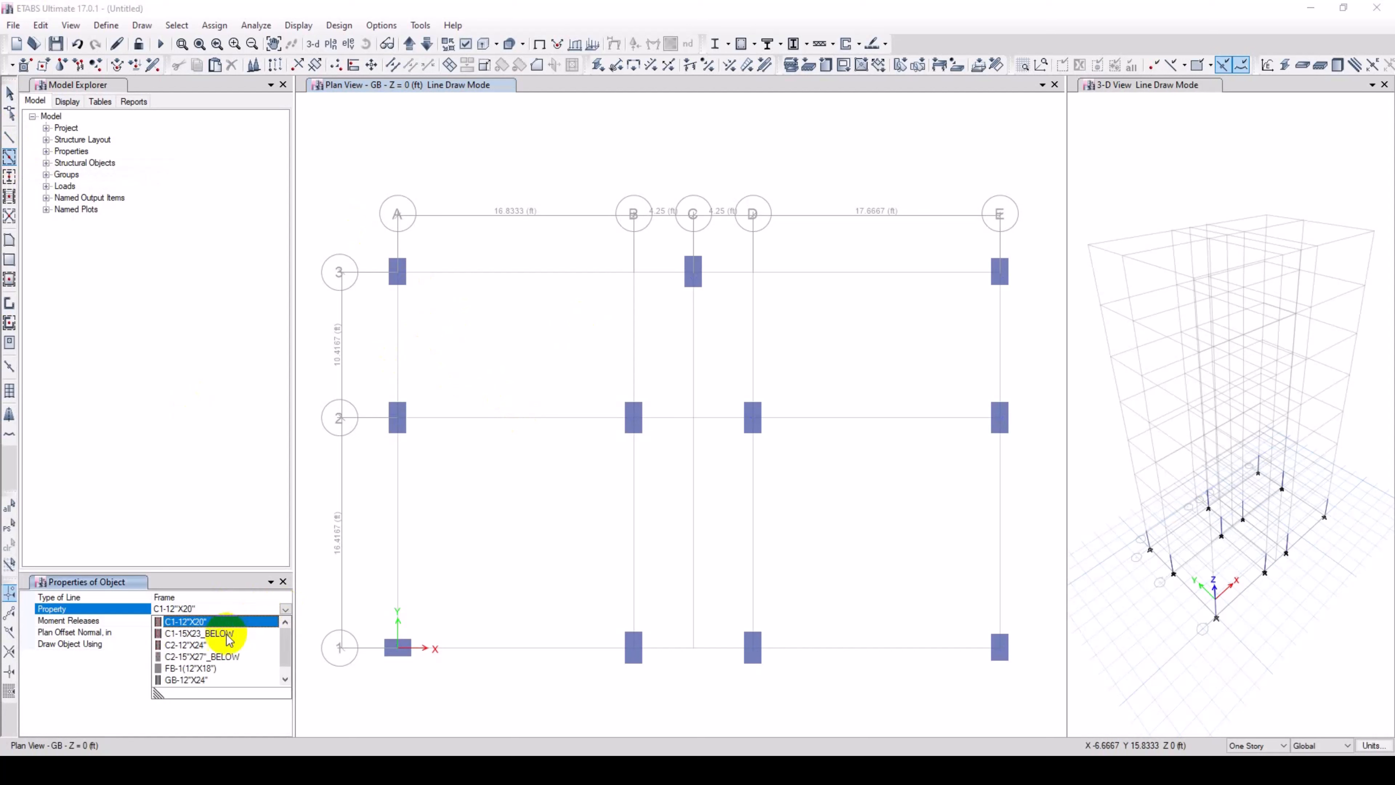
left_click(195, 679)
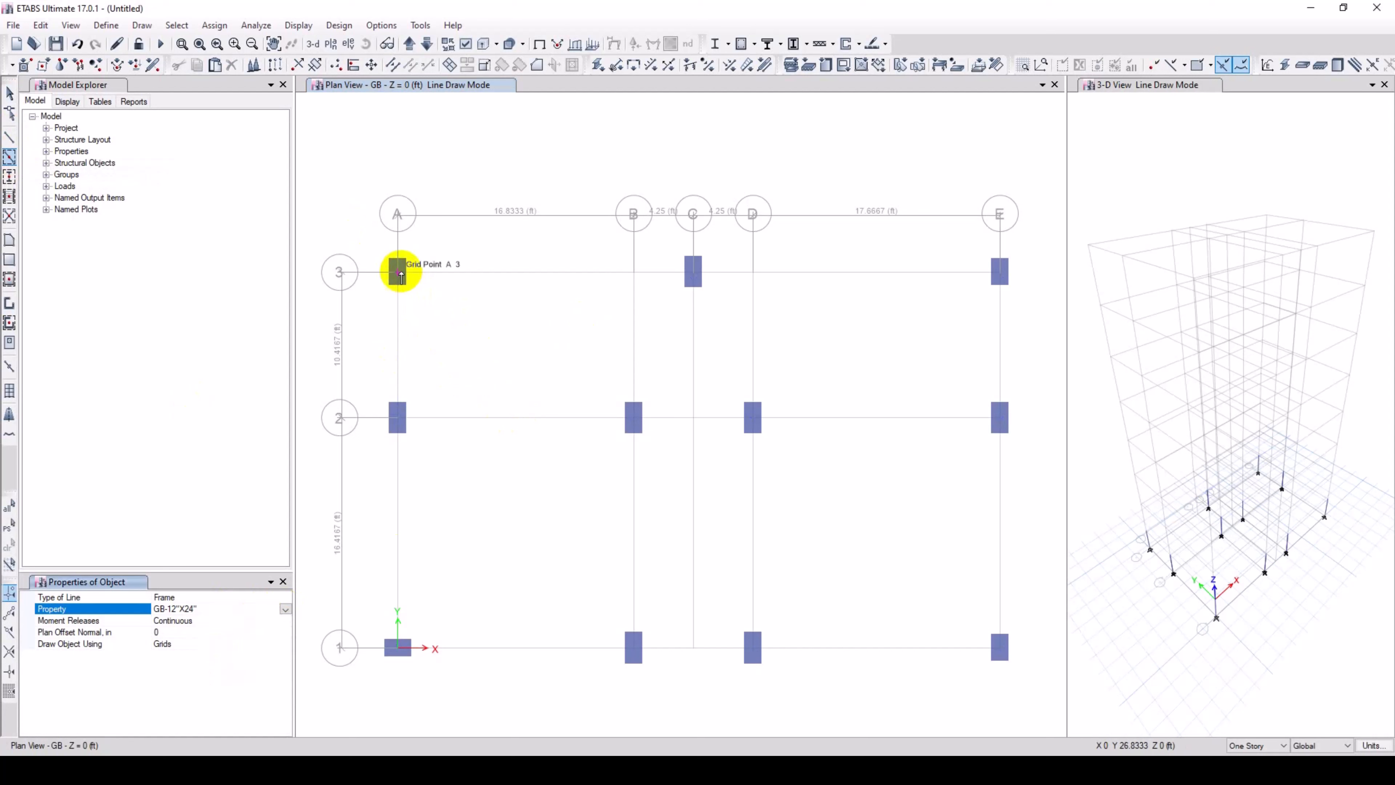
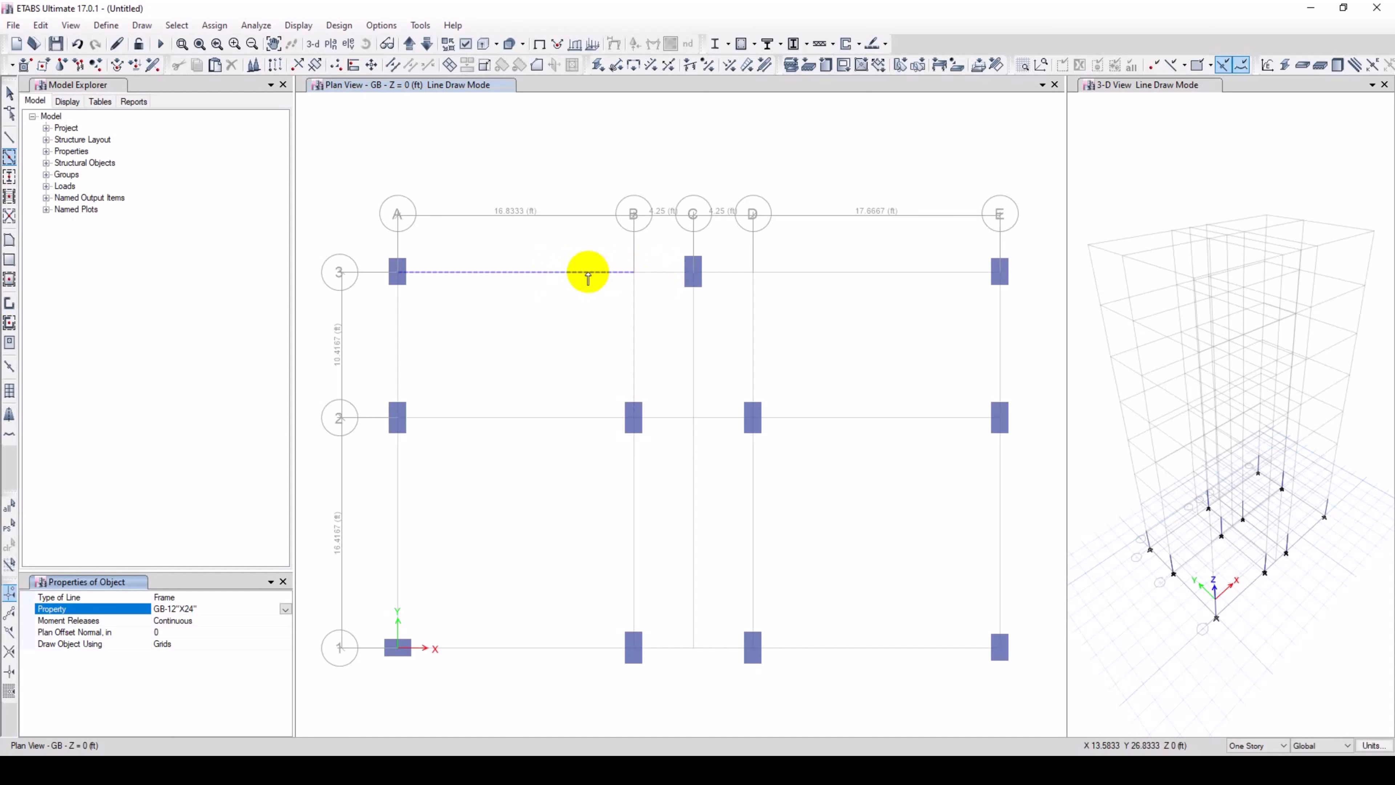
left_click(585, 273)
left_click(664, 274)
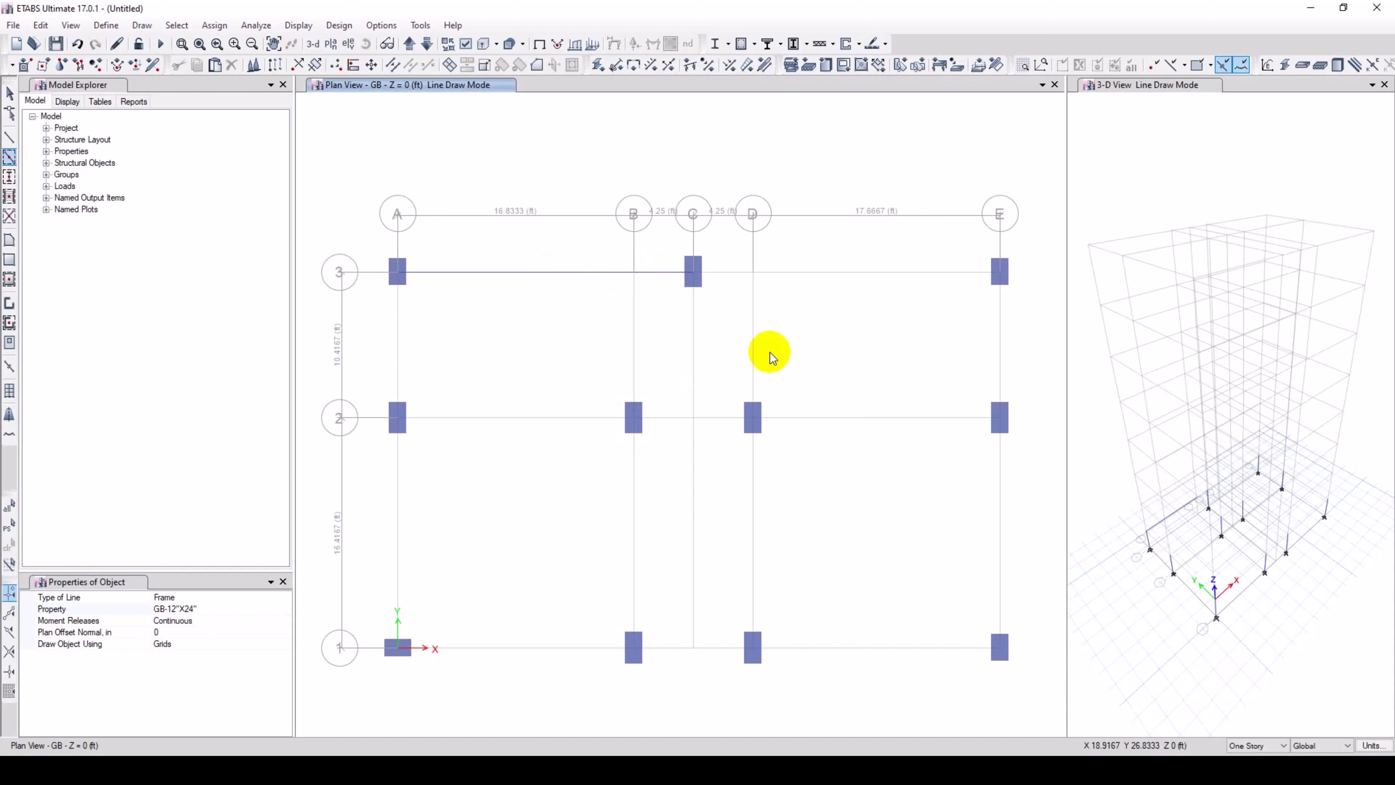
left_click(737, 274)
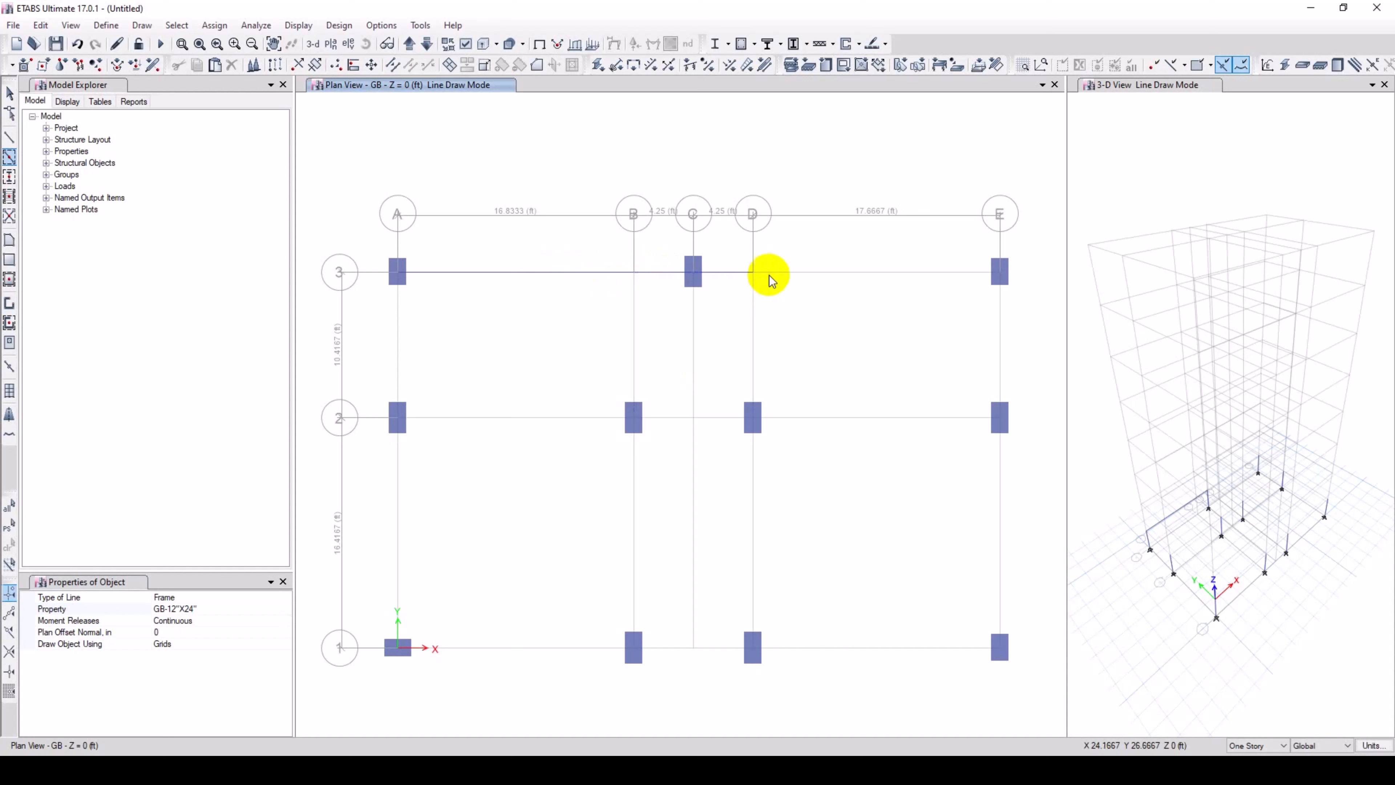
left_click(788, 274)
Draw GB-12"X24" beams along grid lines 2 and 1, spanning from A to E on each.
left_click(565, 419)
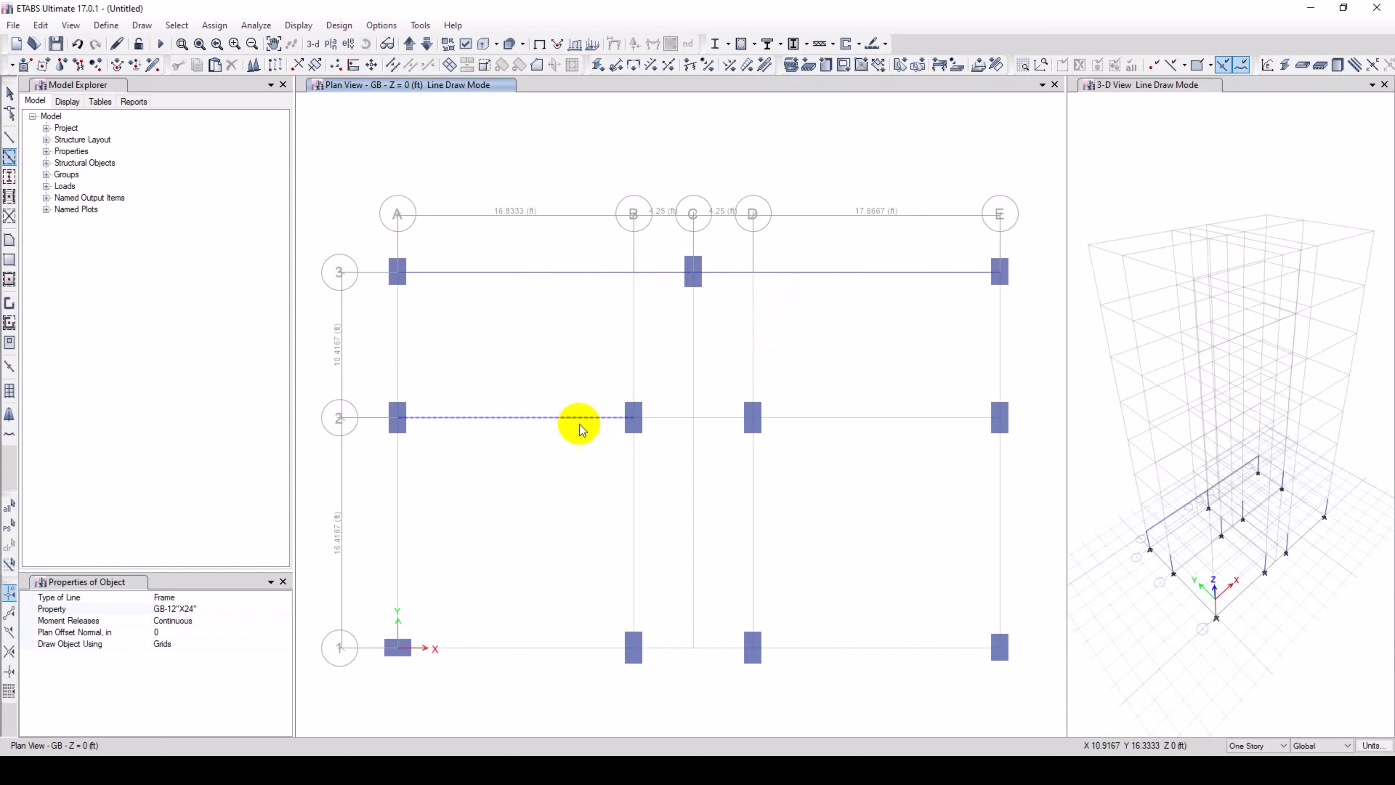
left_click(674, 420)
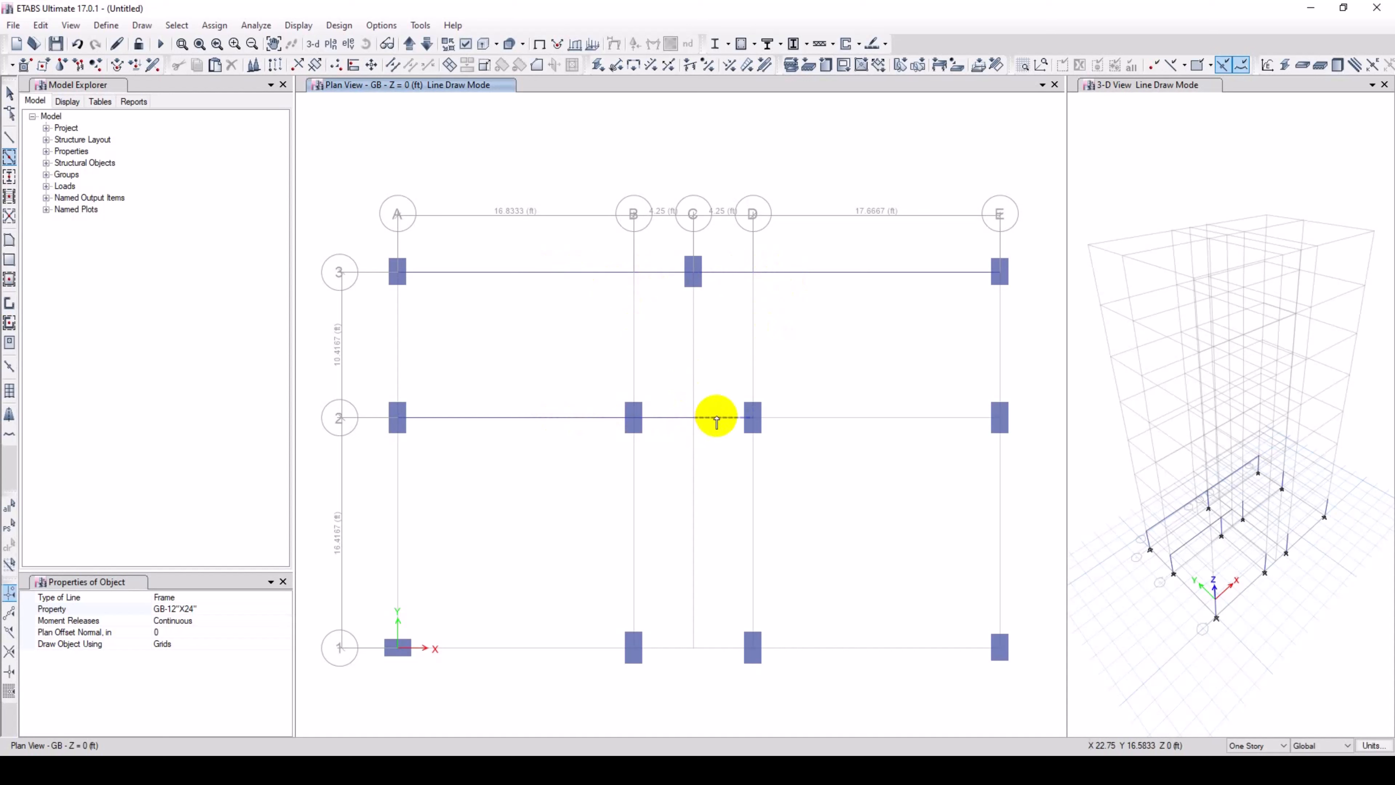
left_click(737, 420)
left_click(804, 420)
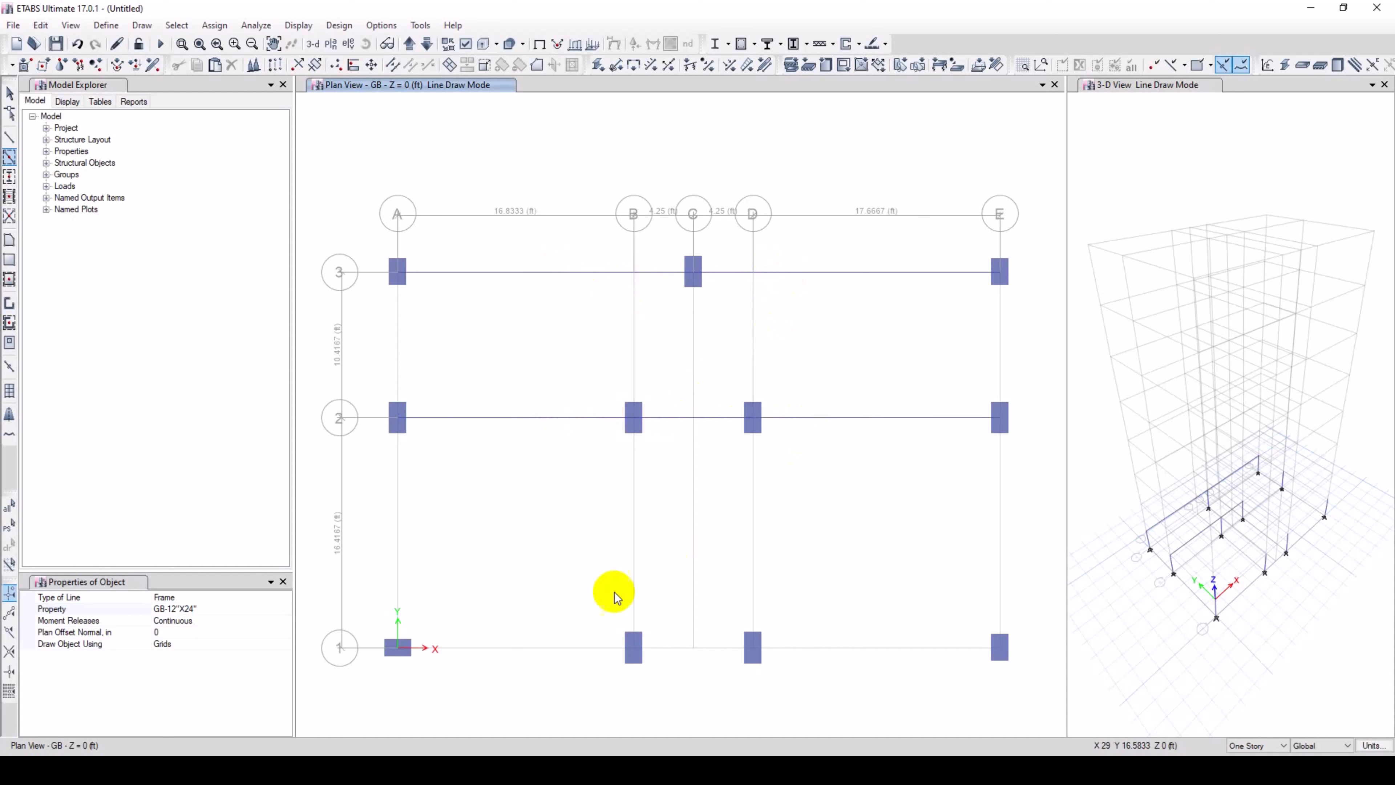
left_click(552, 659)
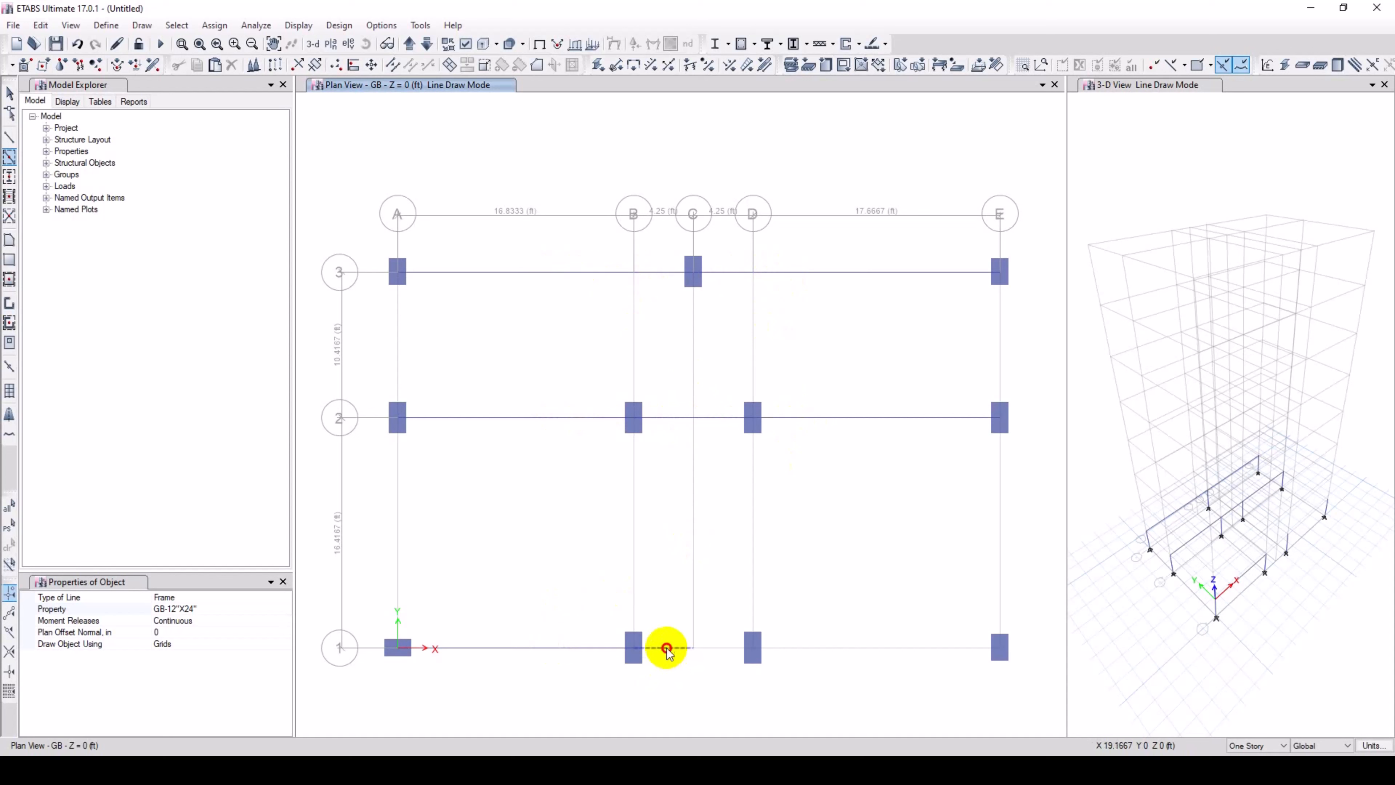
left_click(666, 648)
left_click(716, 650)
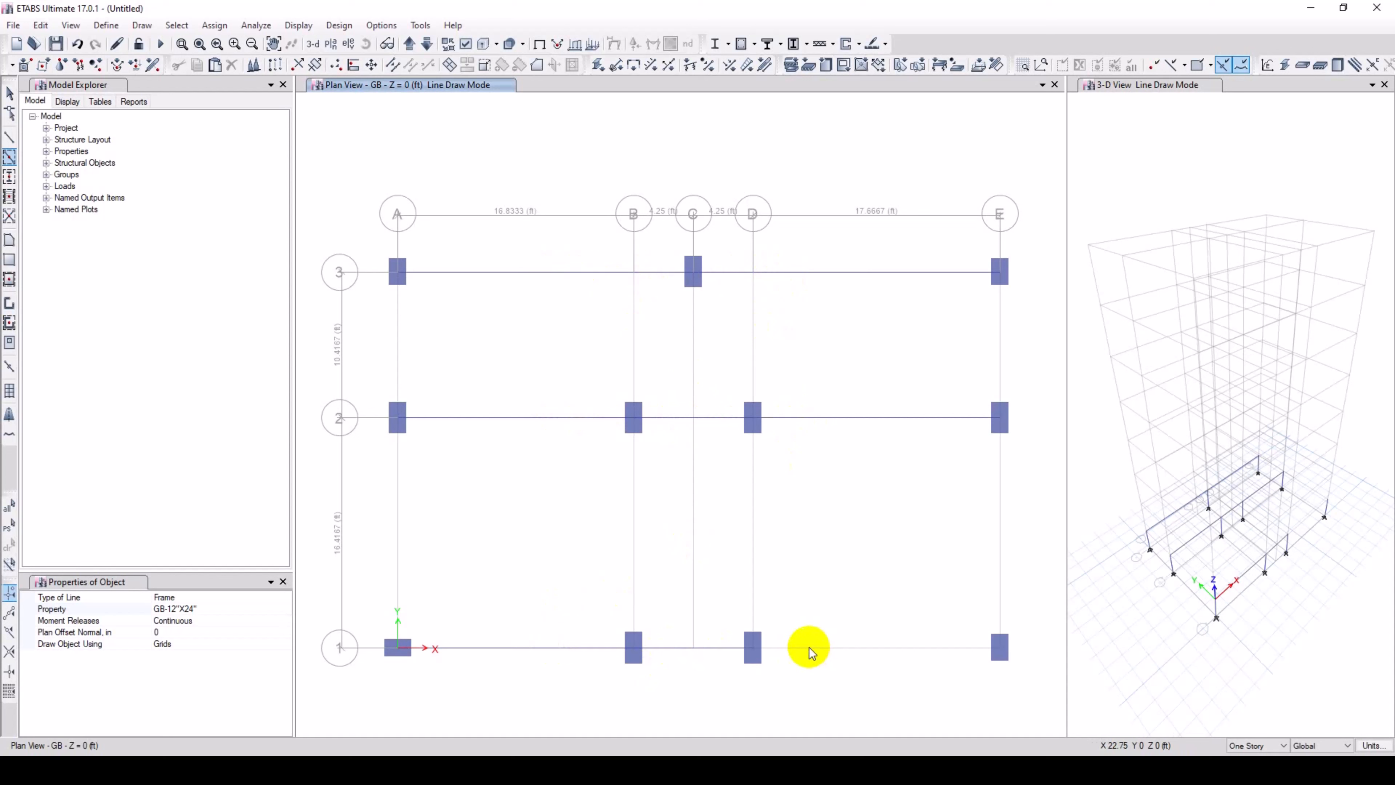
left_click(807, 648)
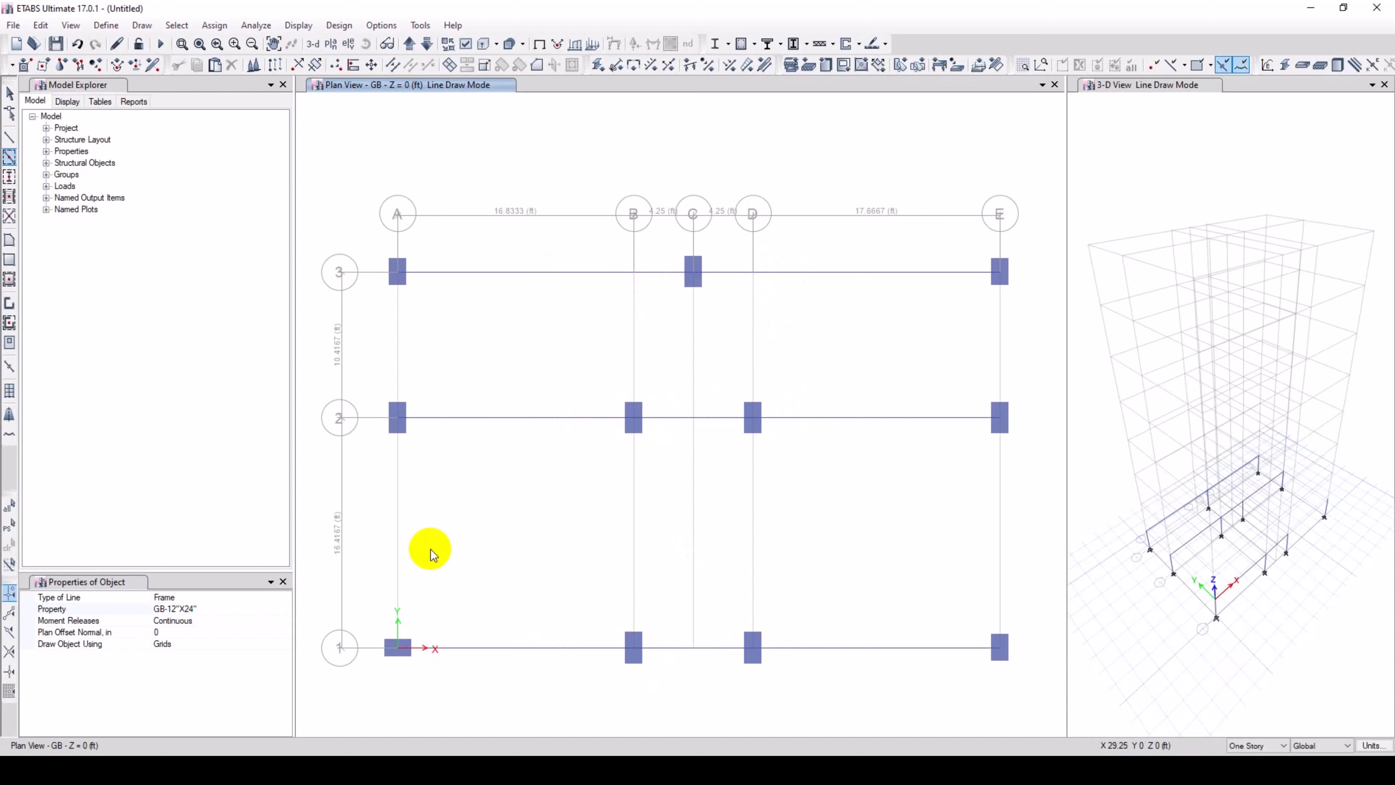
Draw GB-12"X24" beams on grids A and E from 1 to 3, B and D from 1 to 2, and C from 2 to 3, ending the command.
left_click(400, 529)
left_click(396, 367)
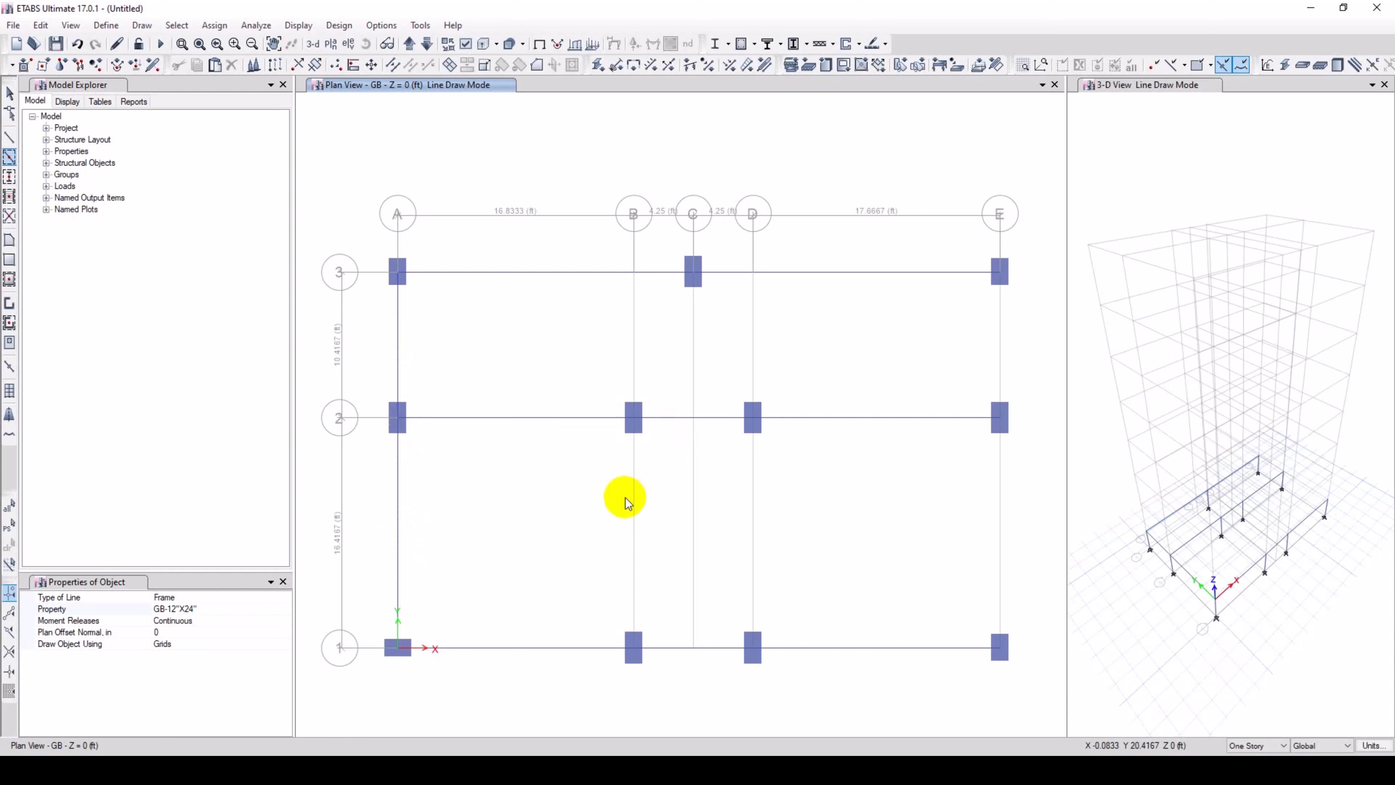
left_click(634, 506)
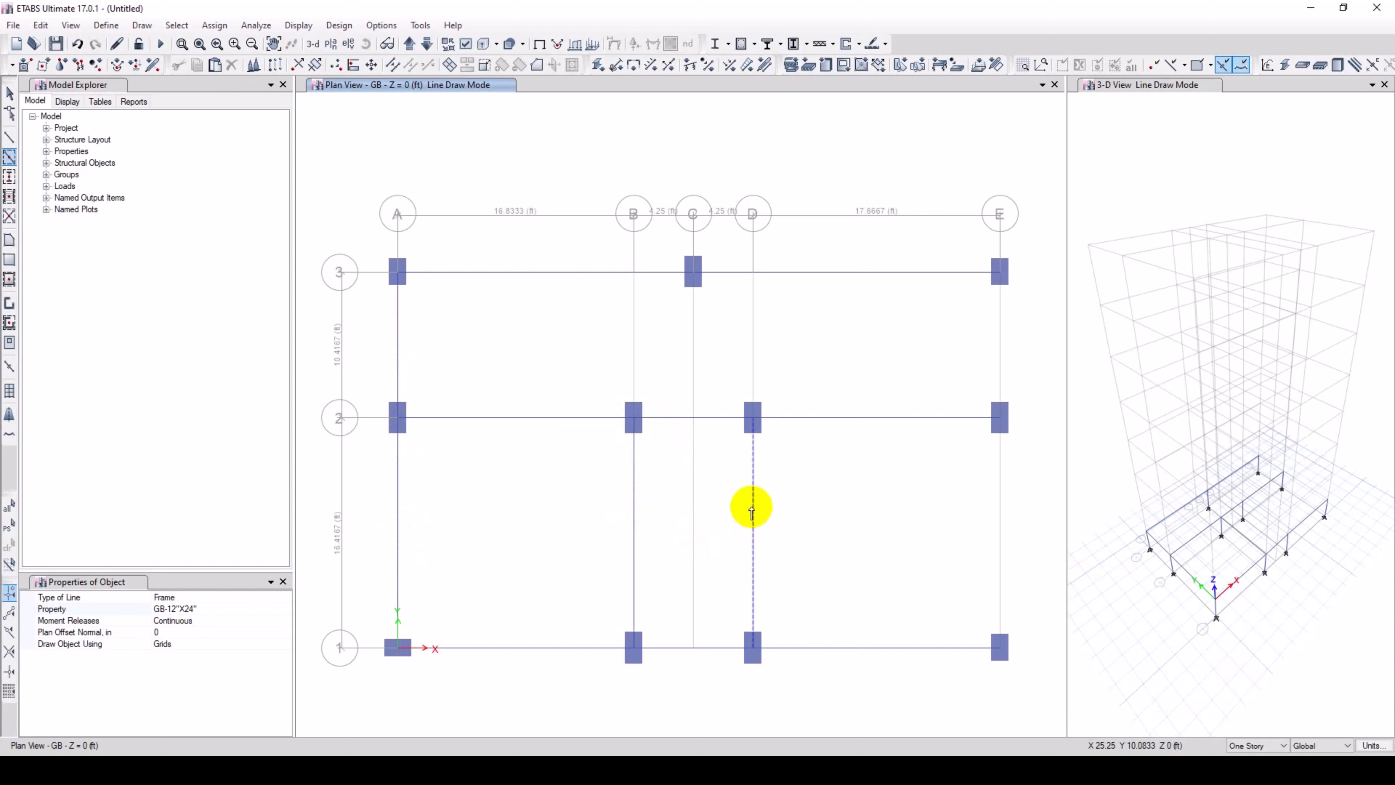
left_click(754, 508)
left_click(998, 504)
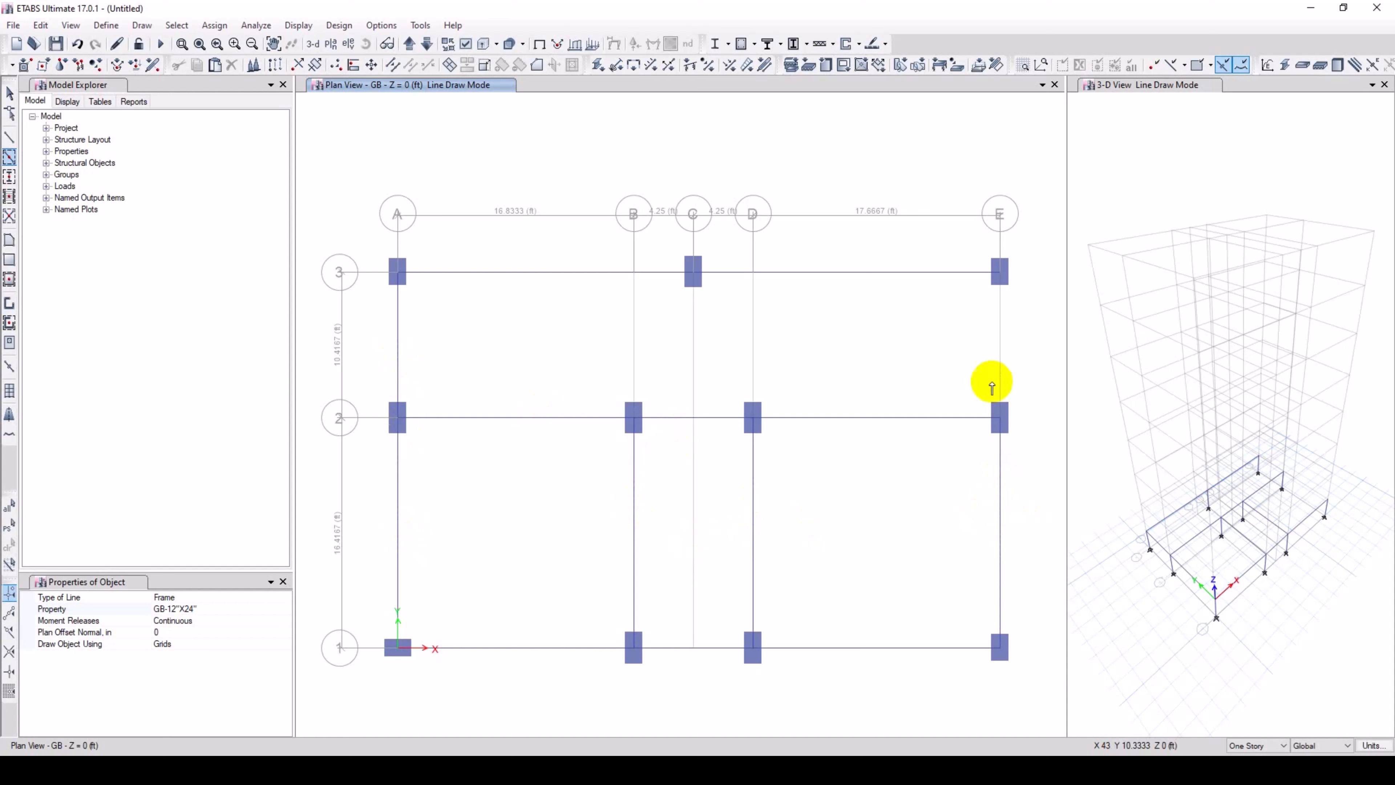
left_click(999, 343)
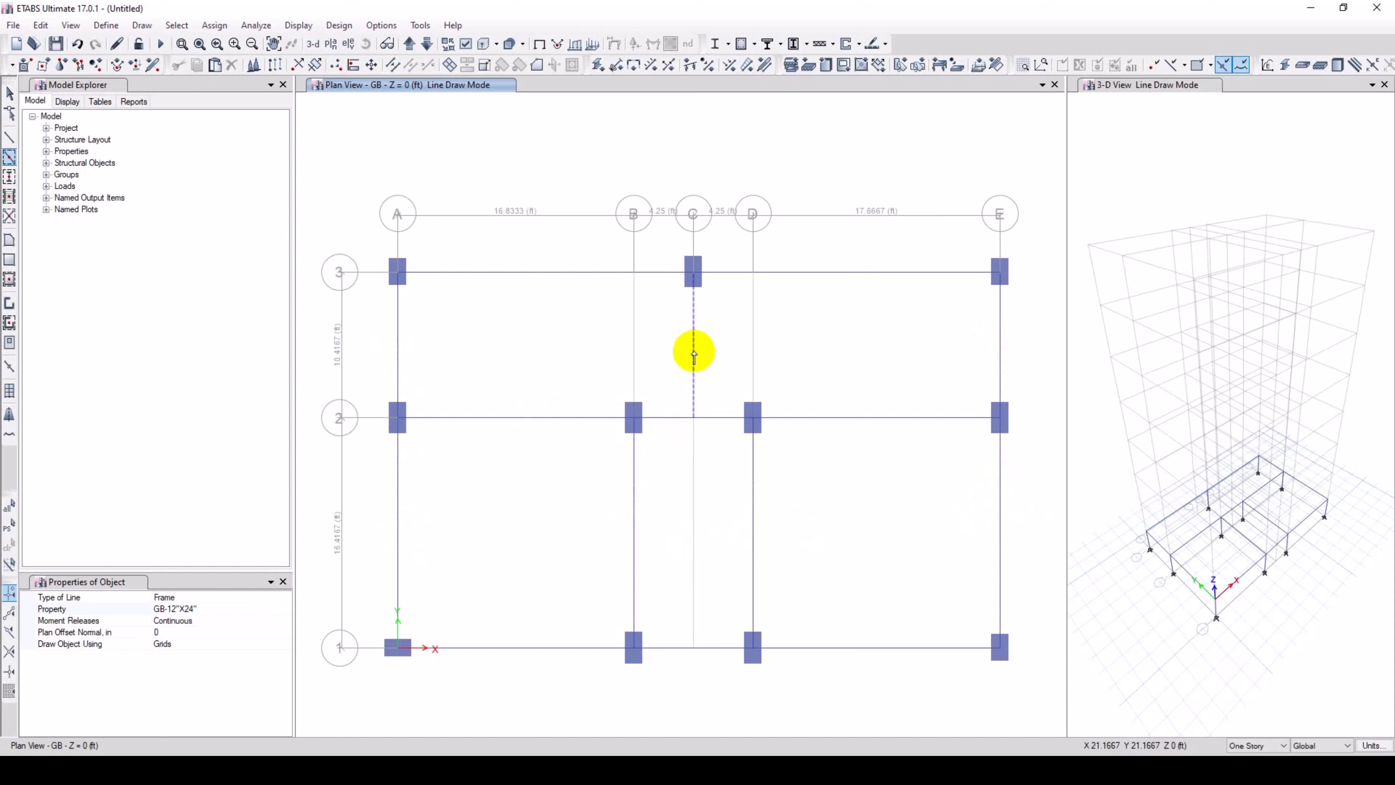
left_click(694, 354)
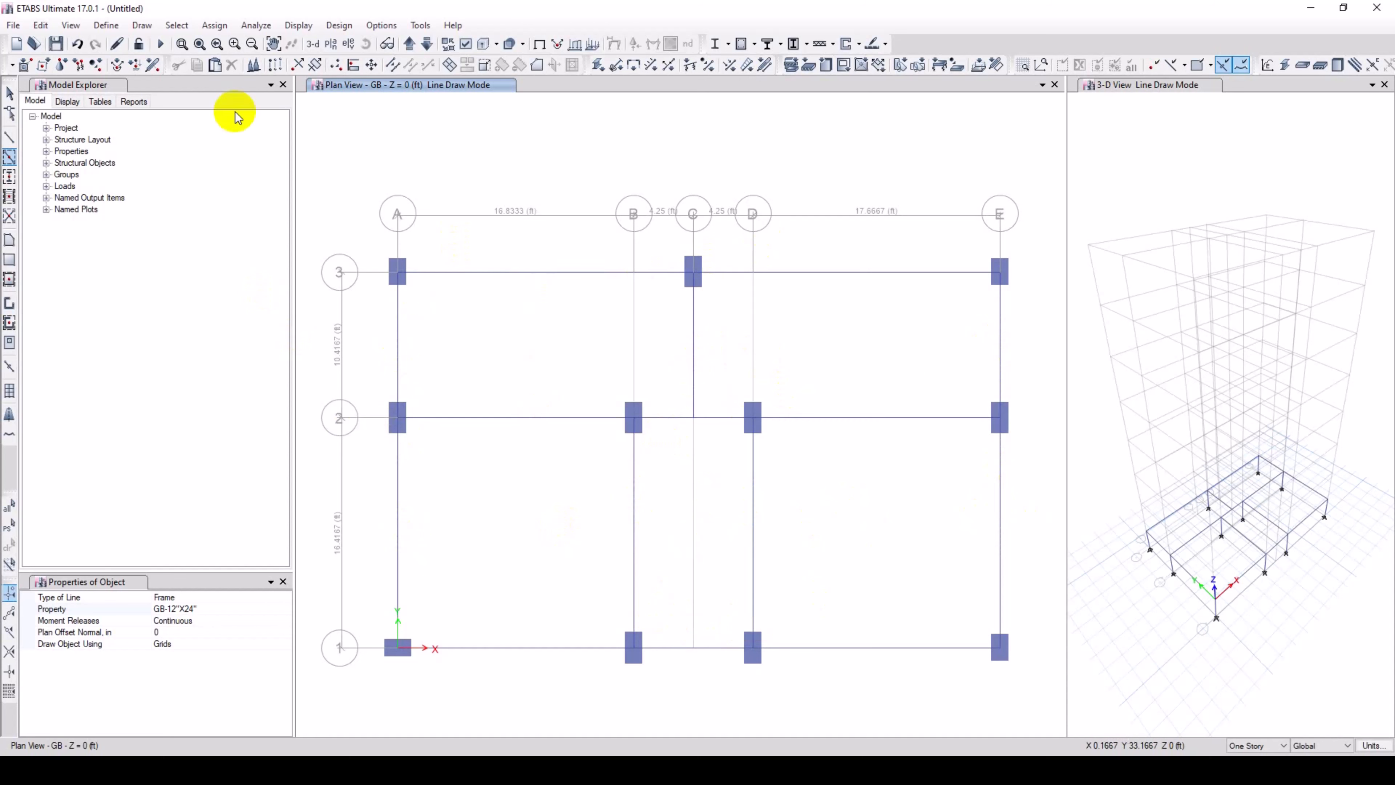
left_click(6, 96)
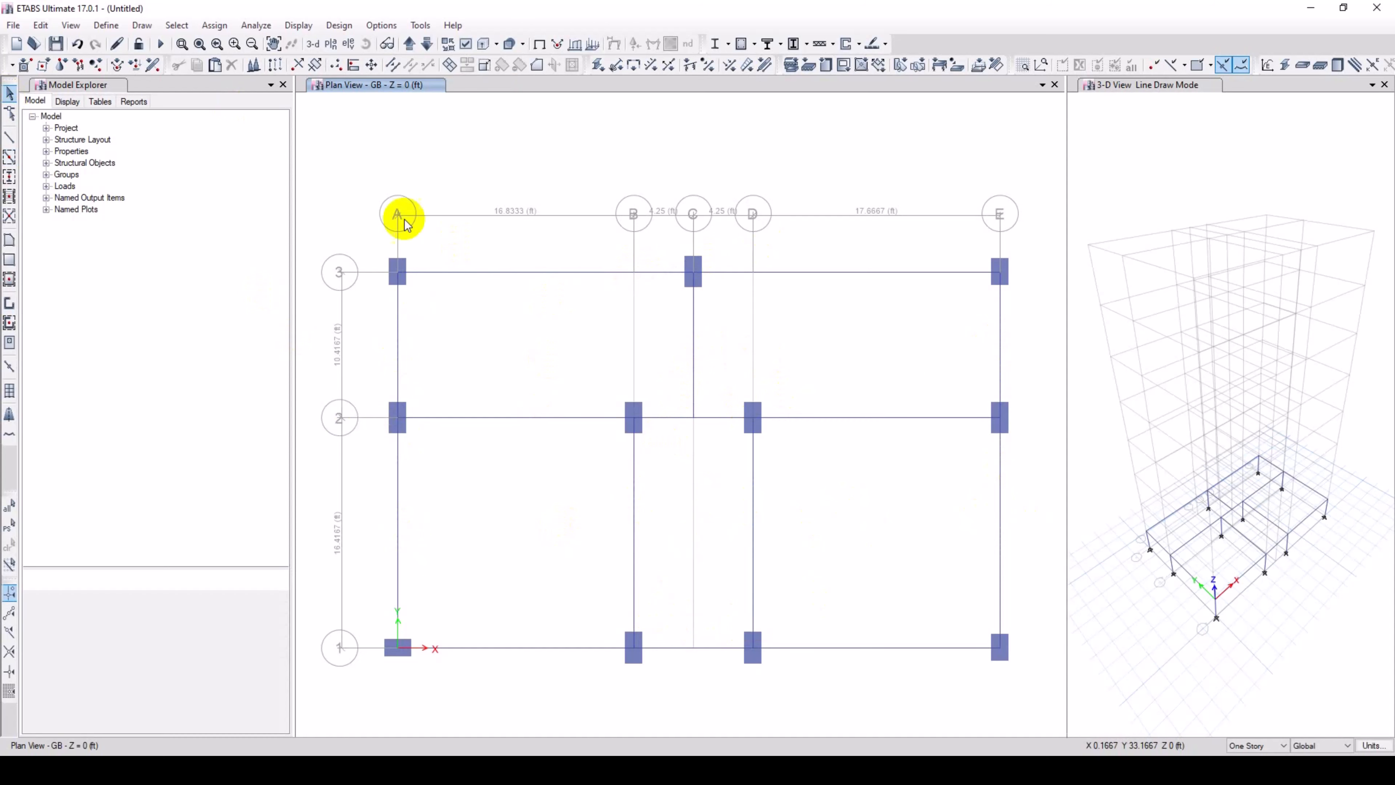
Join the two beam segments on grid line 3 between A and C into one frame.
left_click(527, 273)
left_click(660, 272)
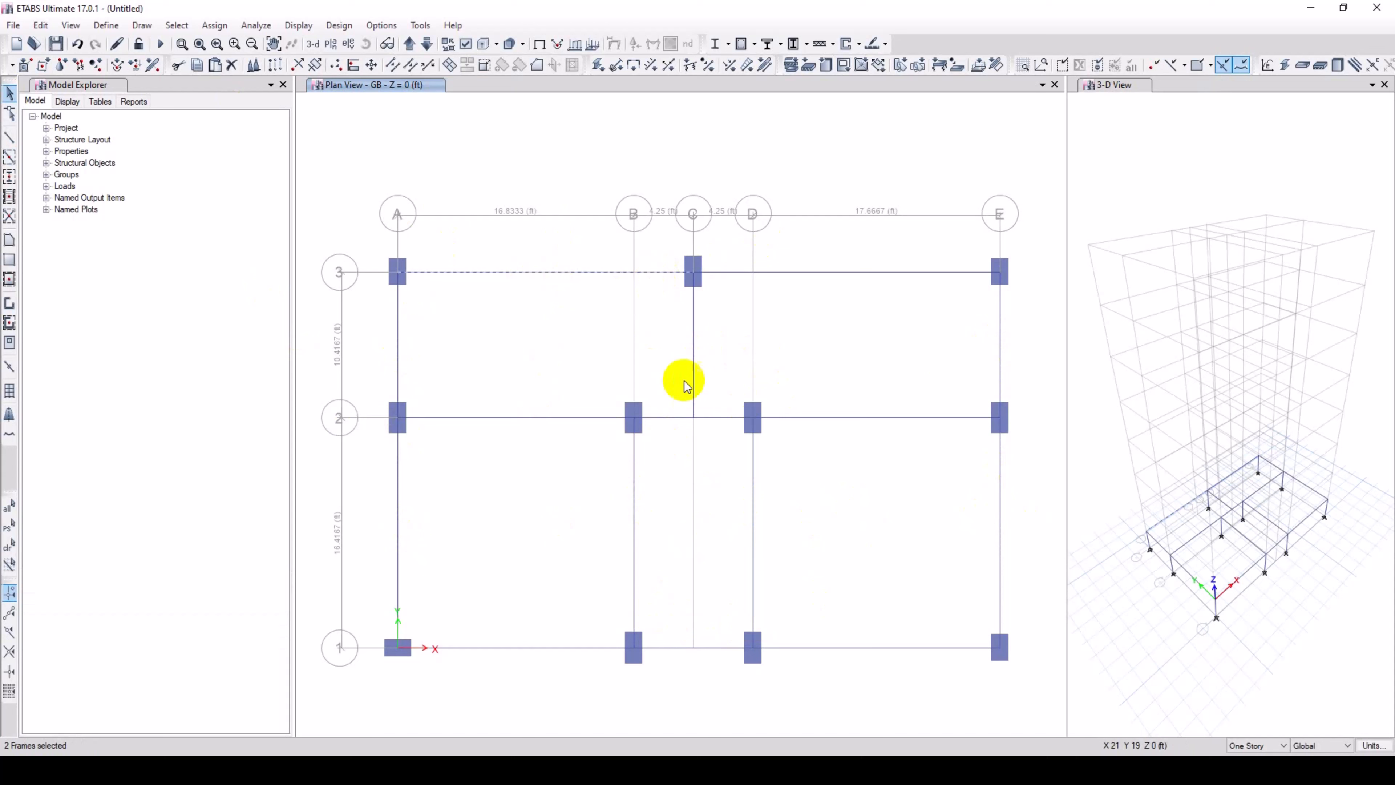
left_click(40, 26)
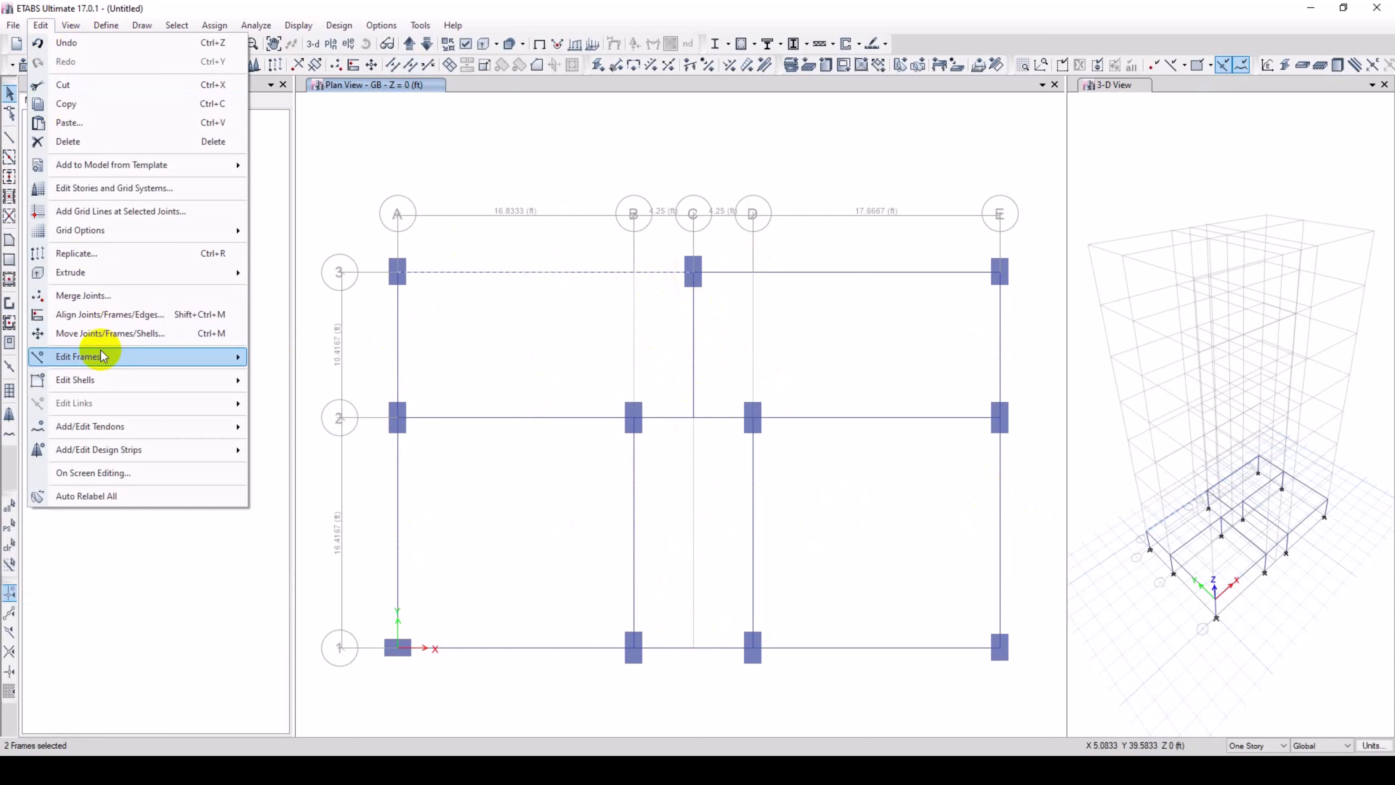
mouse_move(78, 357)
left_click(310, 380)
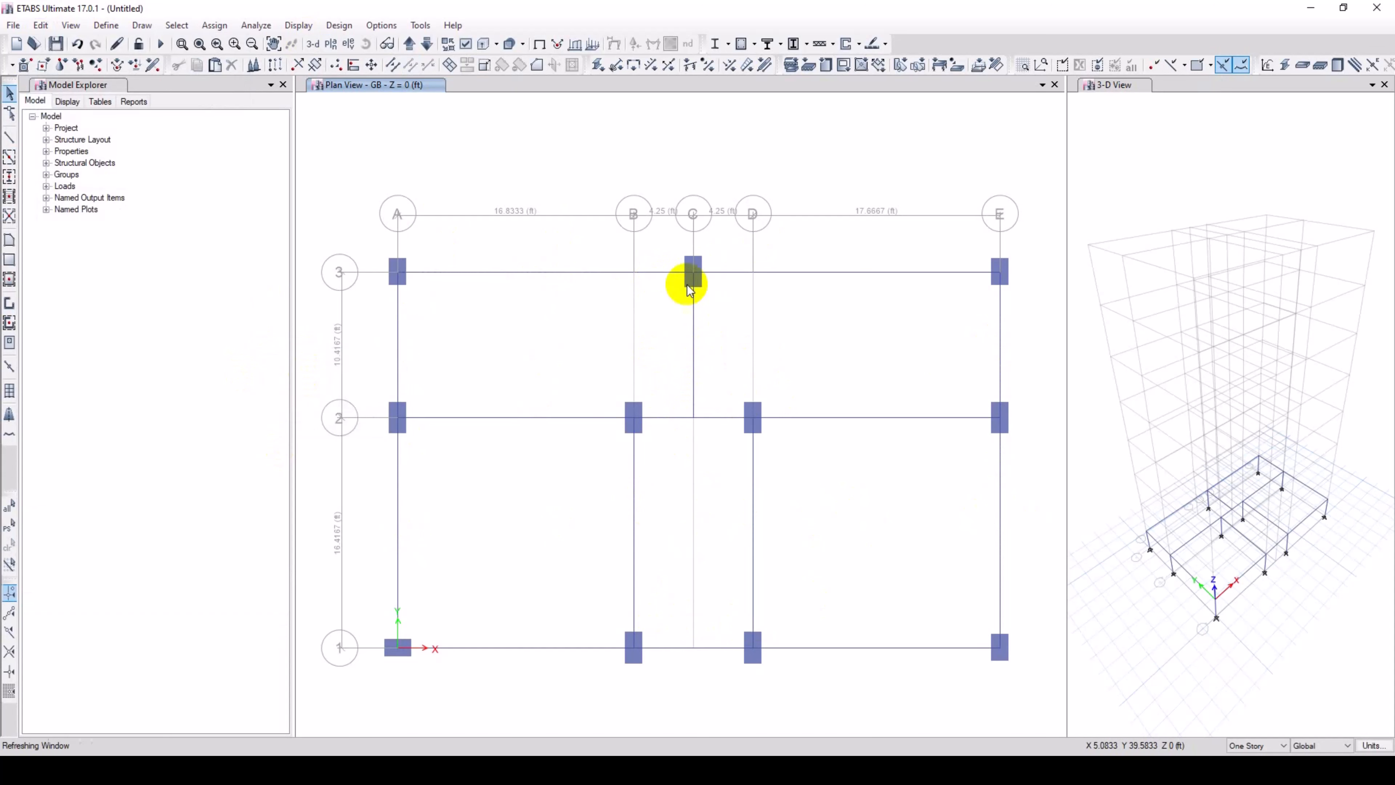
Dismiss the sign-in window and message notification, and join the beam segments on grid line 3 between C and E into one frame.
left_click(741, 274)
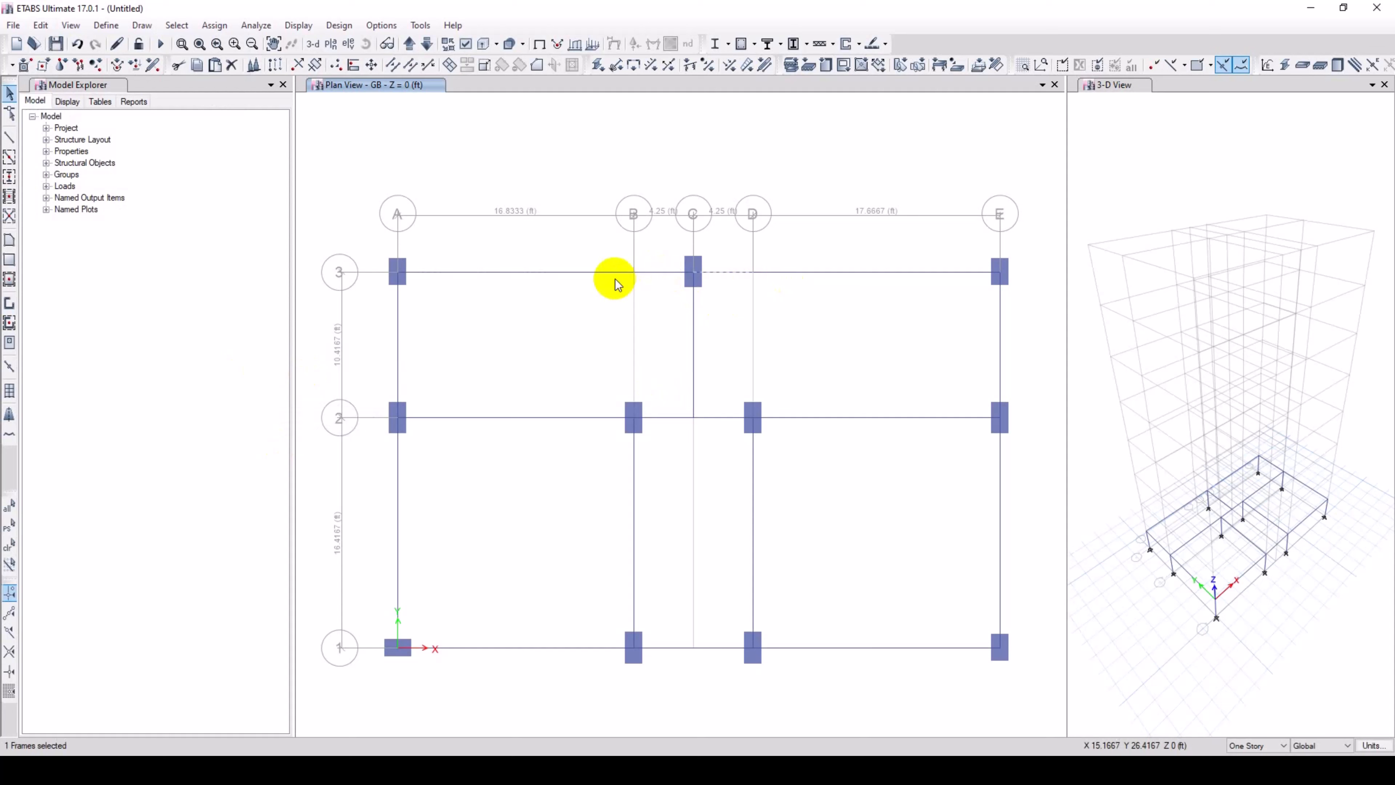
left_click(601, 273)
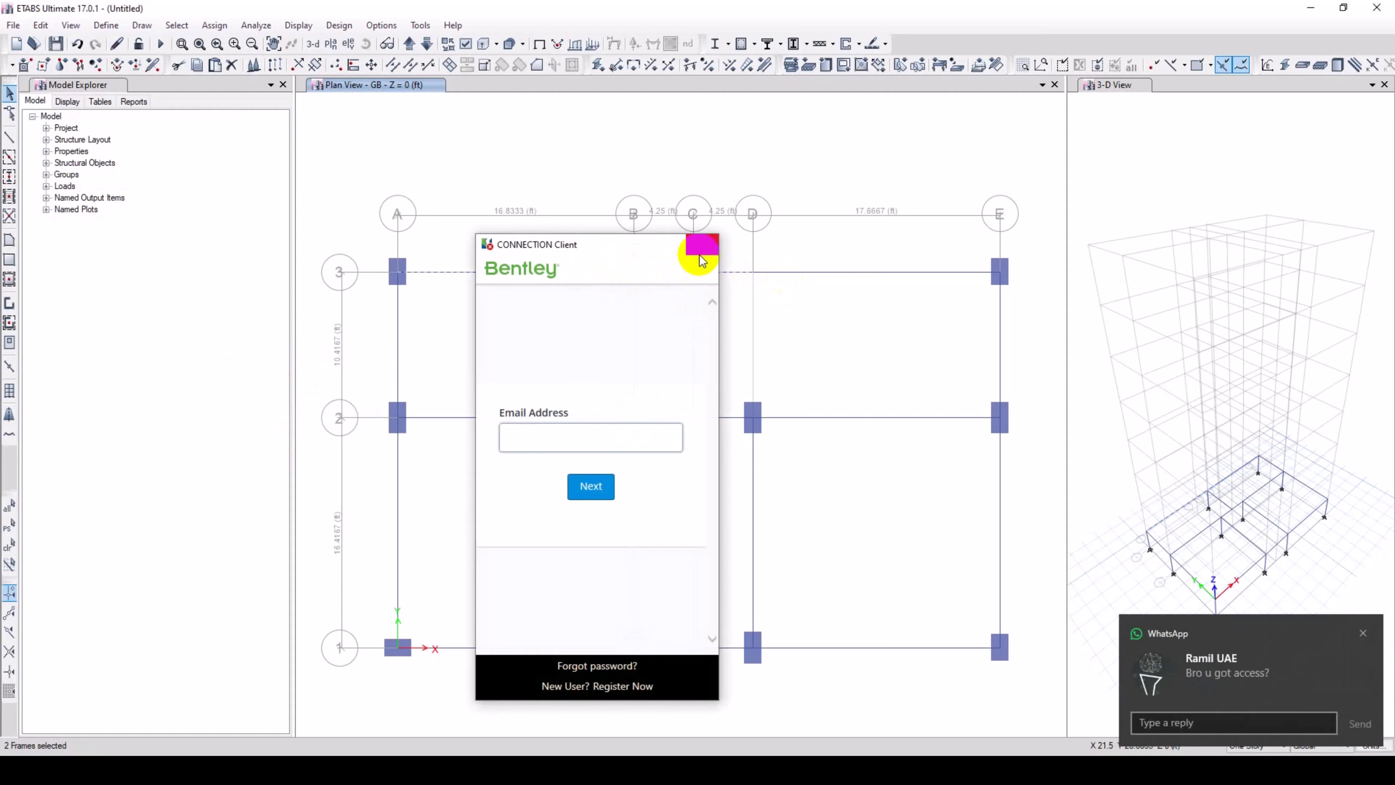
left_click(701, 244)
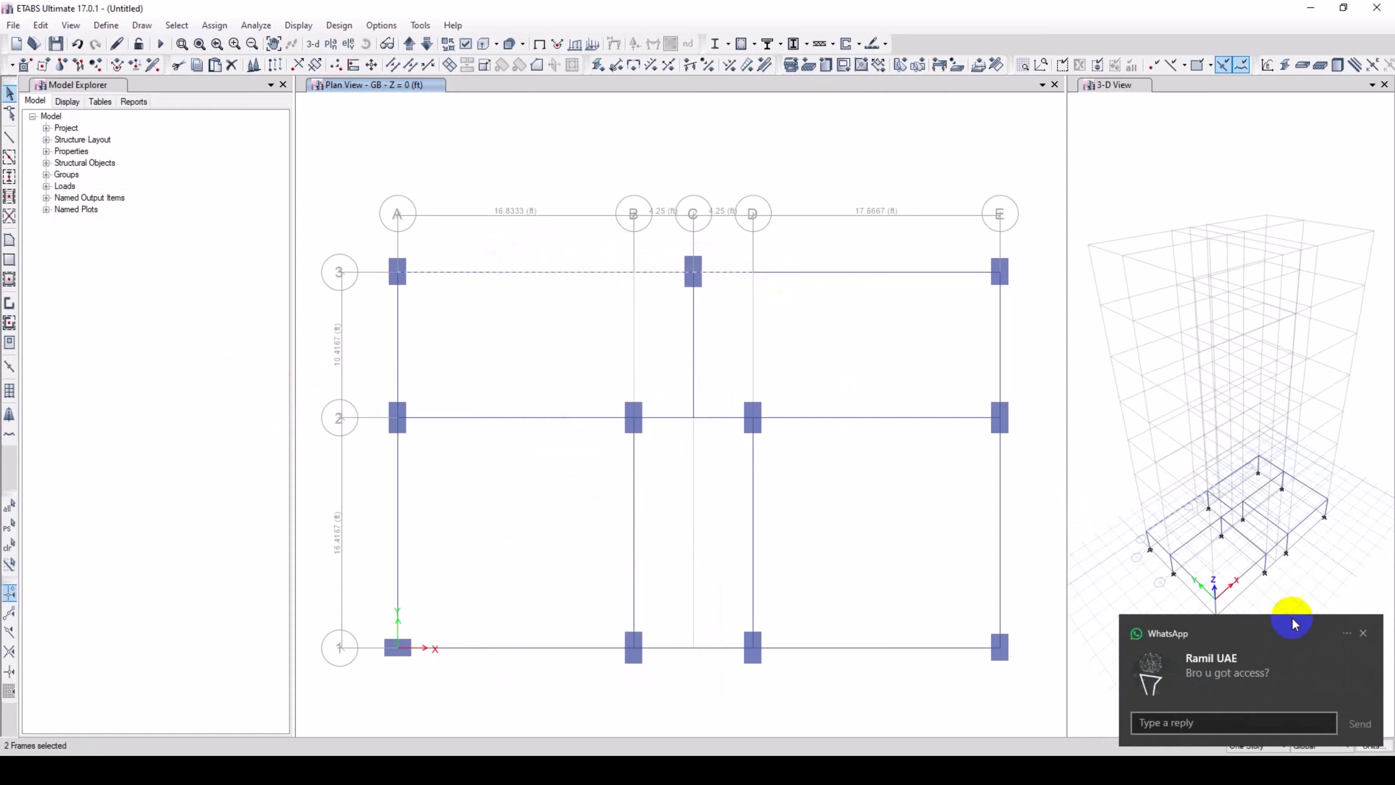
left_click(1363, 633)
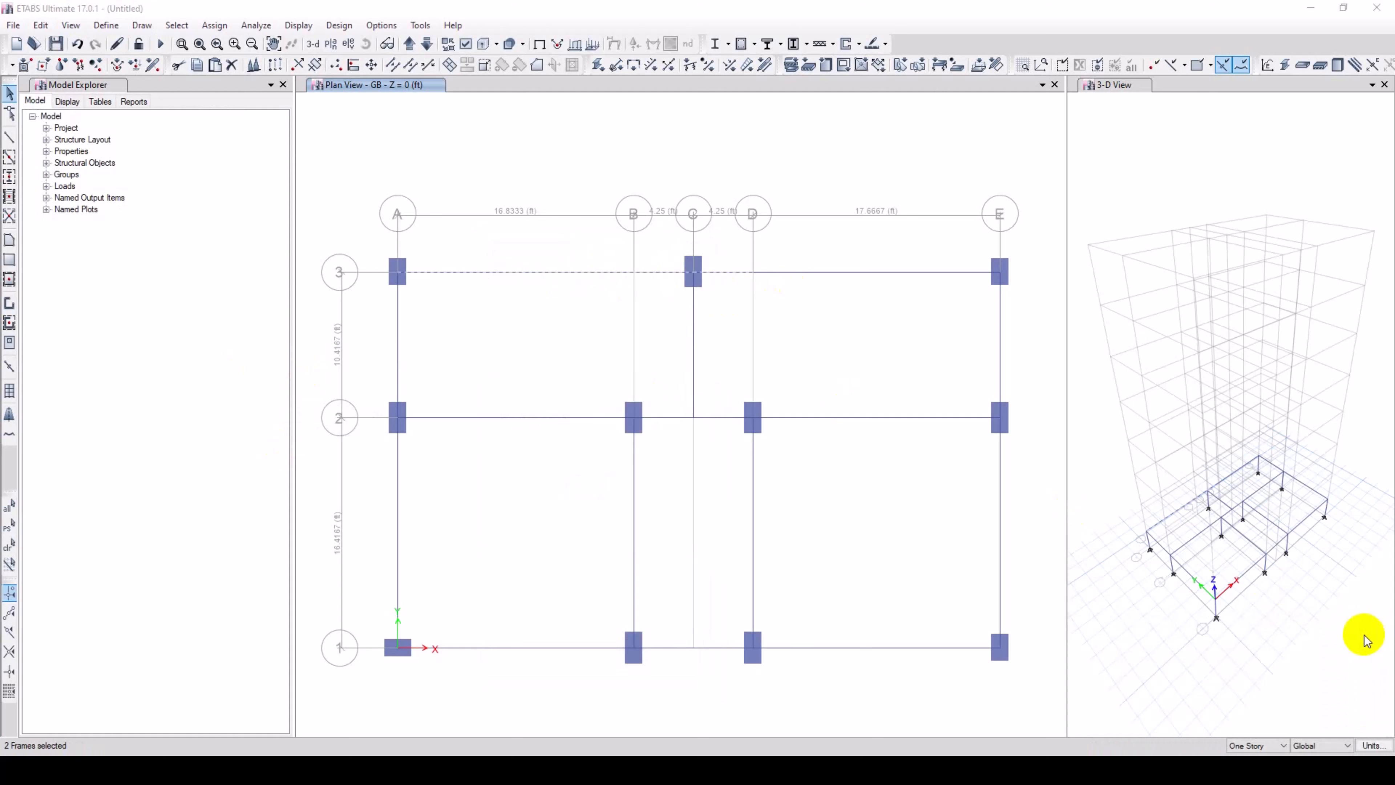
left_click(796, 272)
left_click(736, 273)
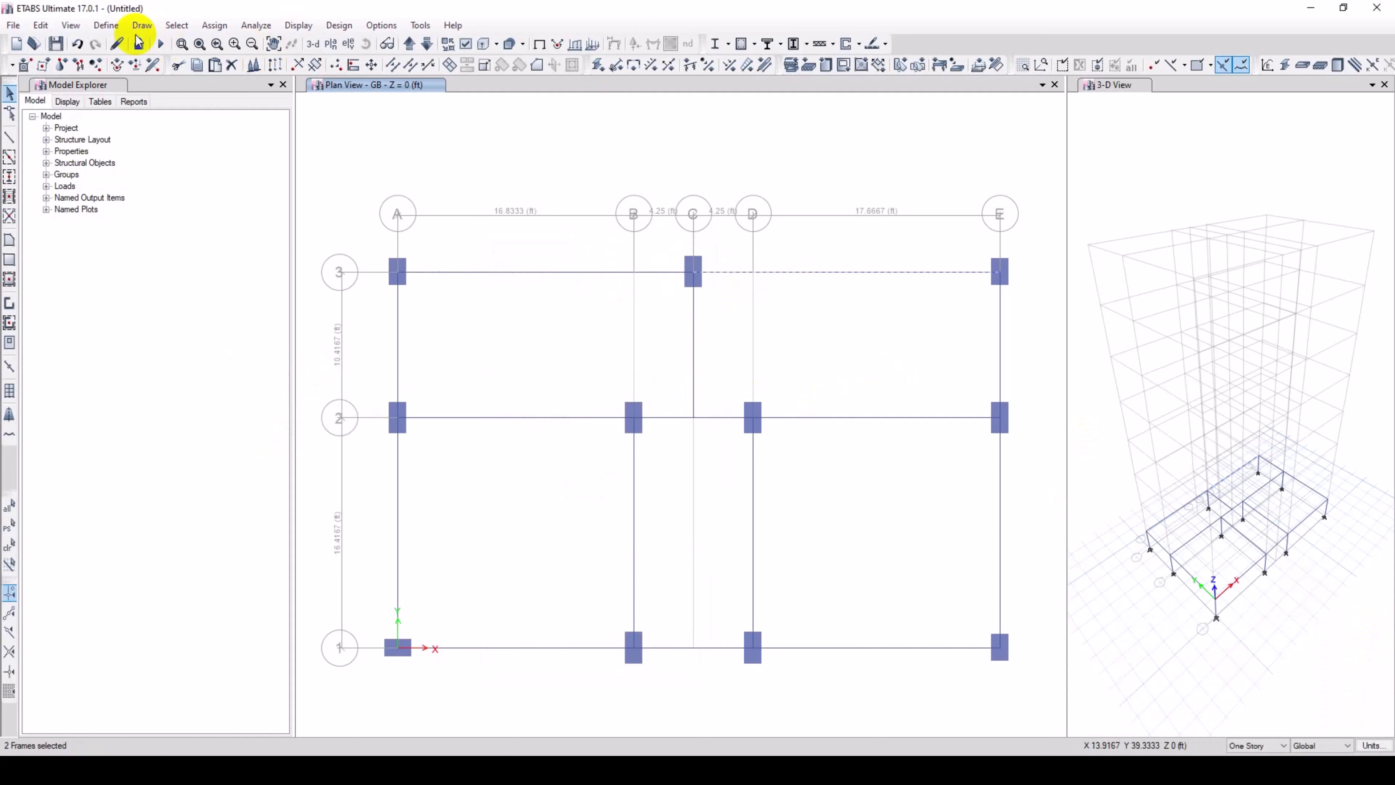
left_click(57, 32)
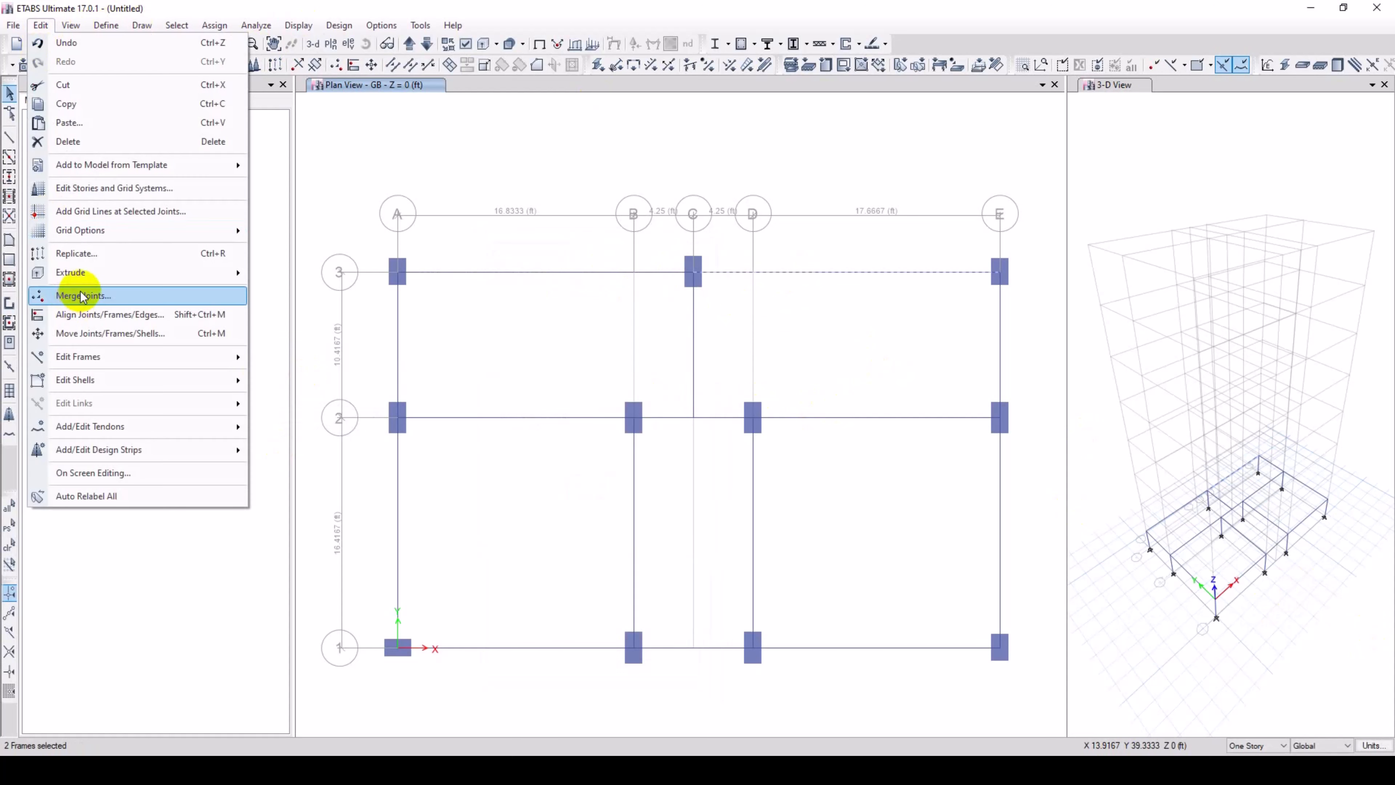
mouse_move(231, 364)
left_click(310, 377)
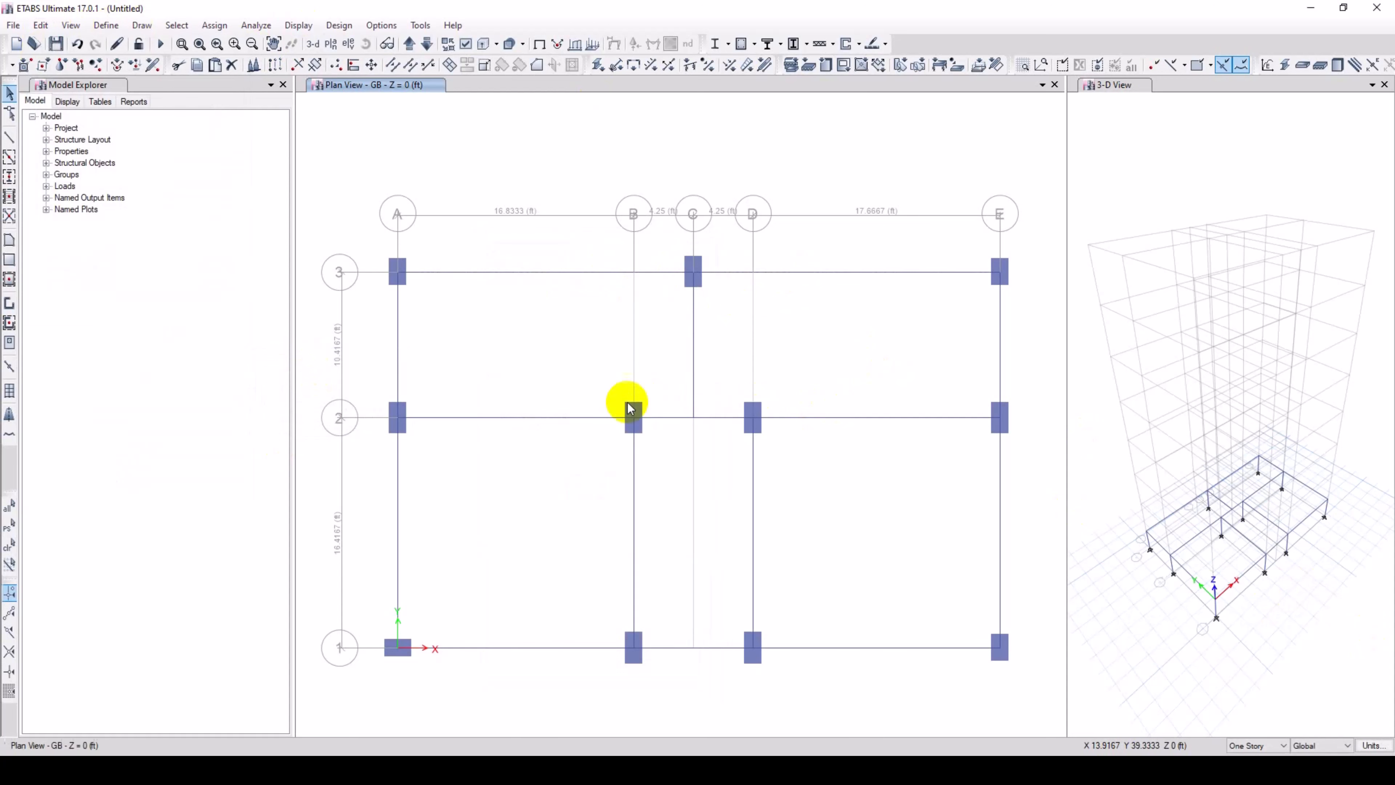
Join the two beam segments on grid line 2 between B and D into one frame.
left_click(543, 418)
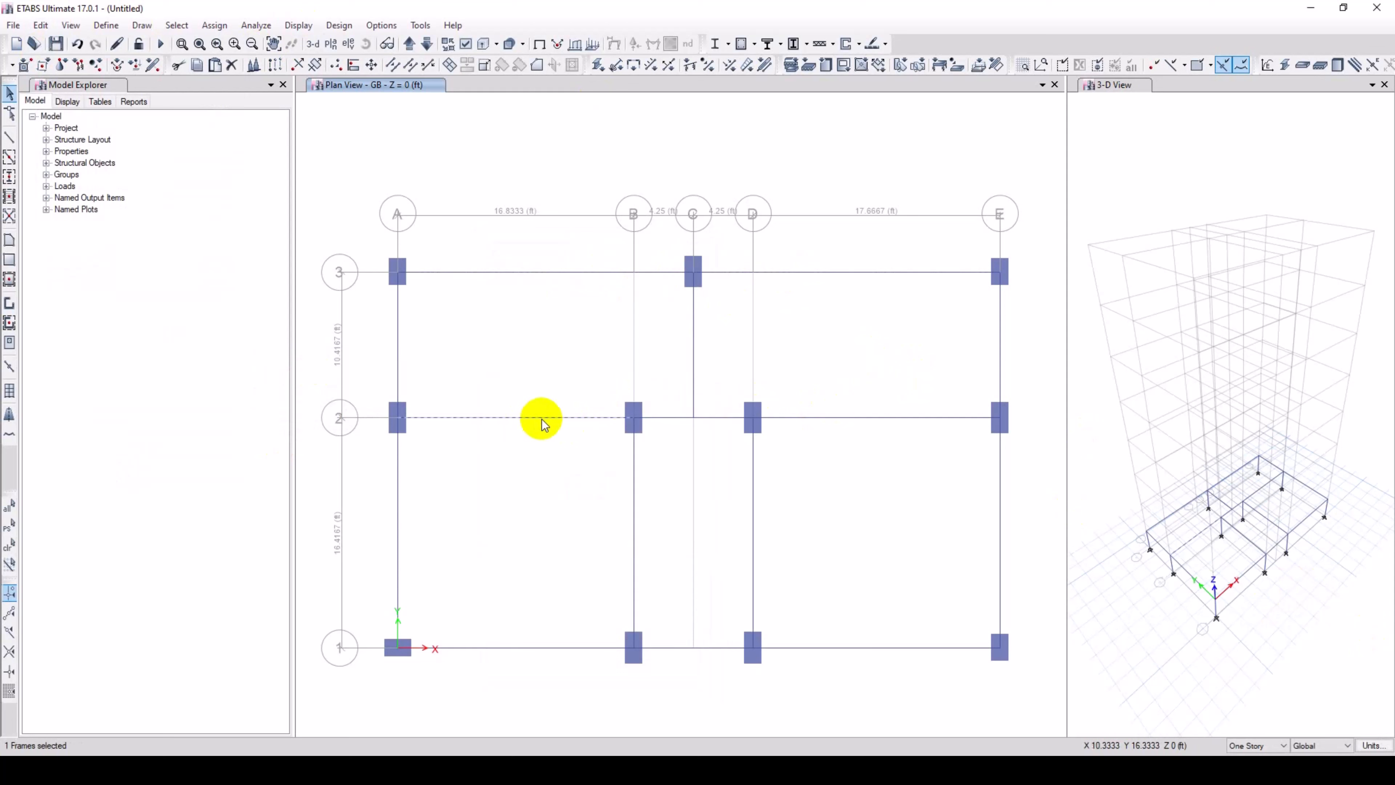
left_click(673, 418)
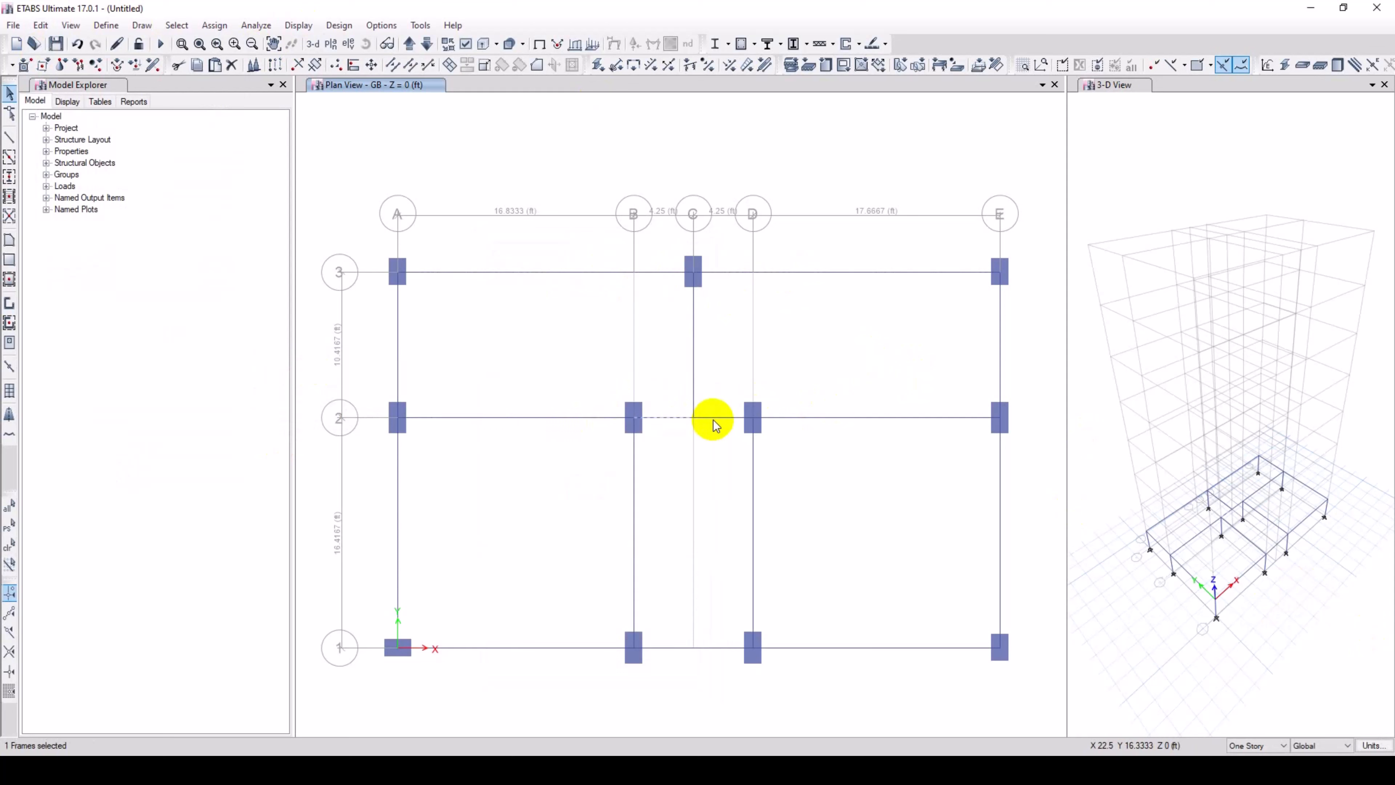
left_click(714, 419)
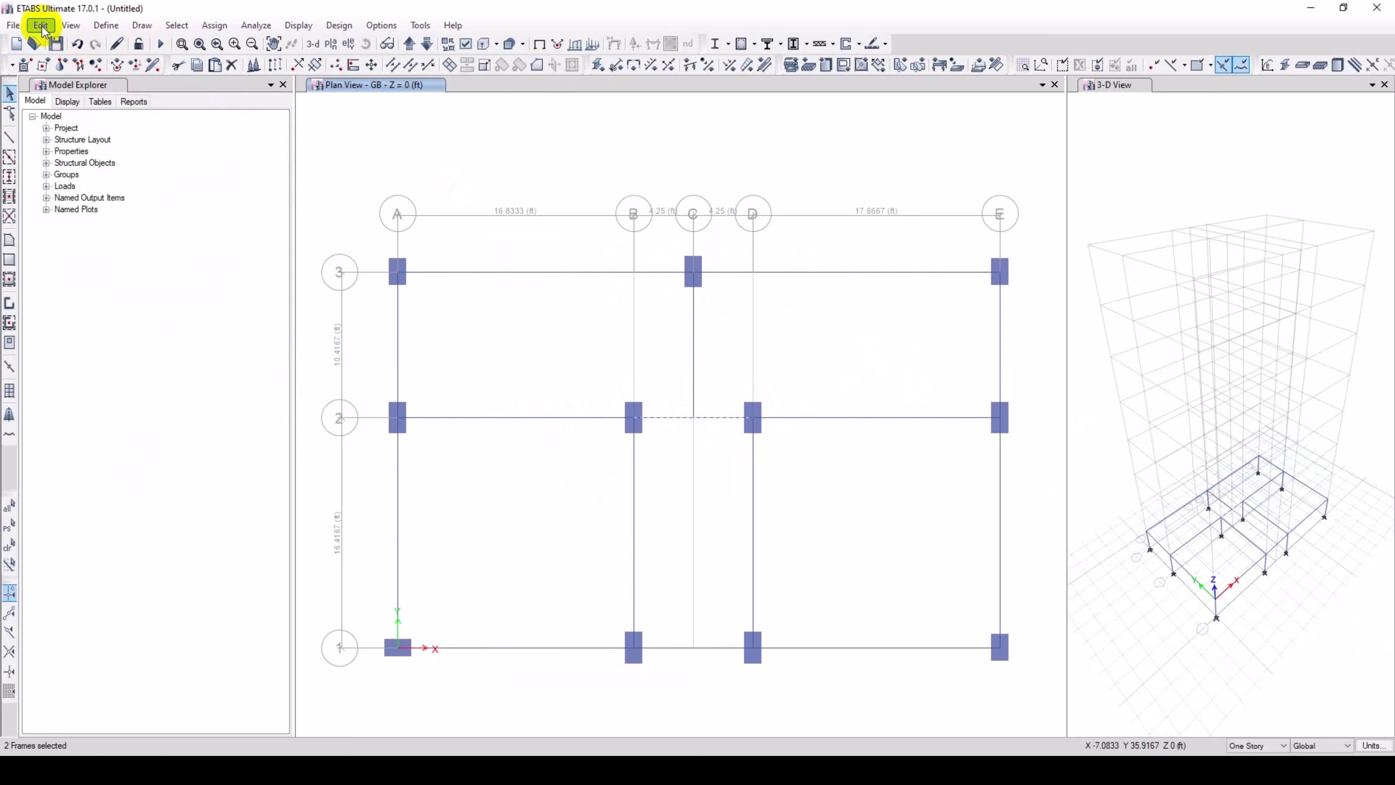
left_click(41, 25)
mouse_move(237, 357)
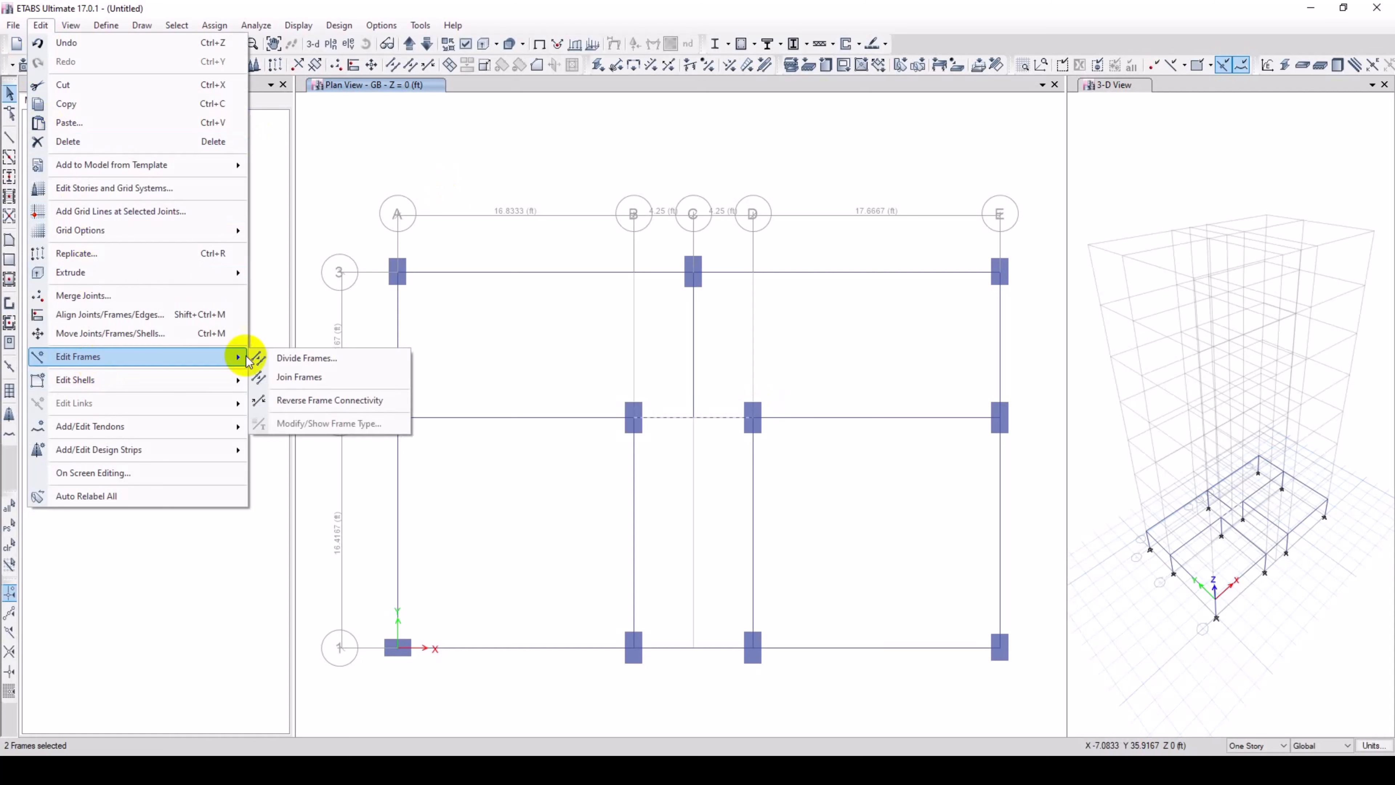
left_click(290, 377)
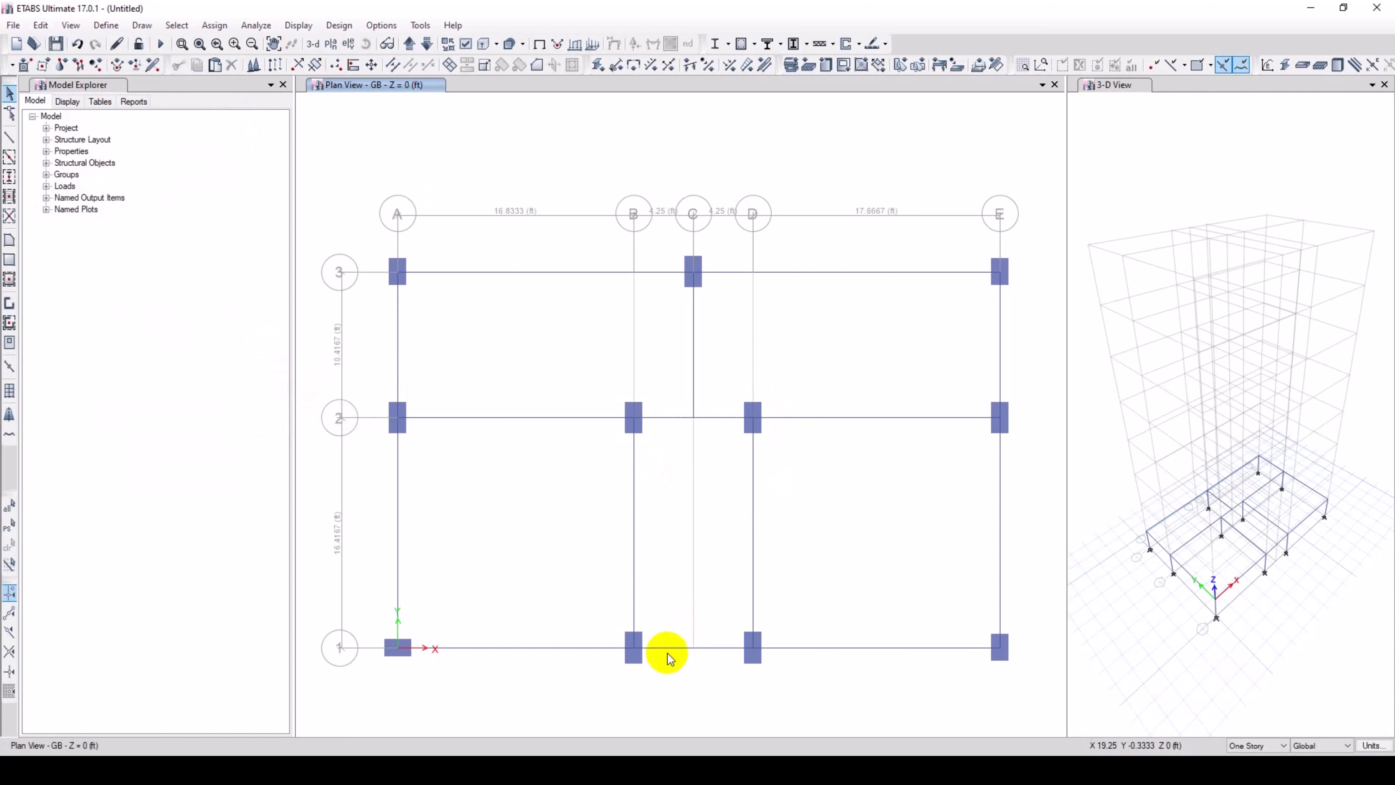
Join the two beam segments on grid line 1 between B and D into one frame.
left_click(711, 648)
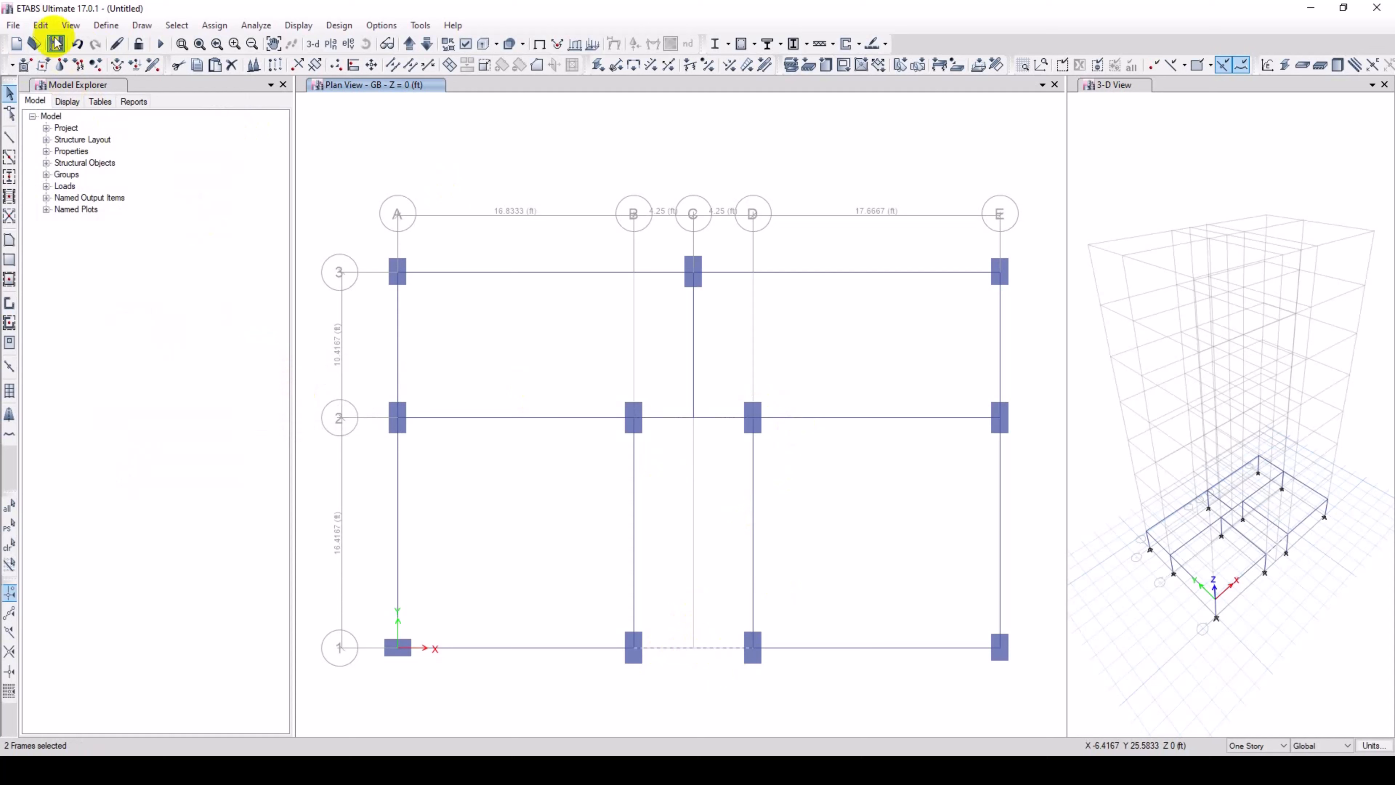
left_click(41, 25)
mouse_move(235, 360)
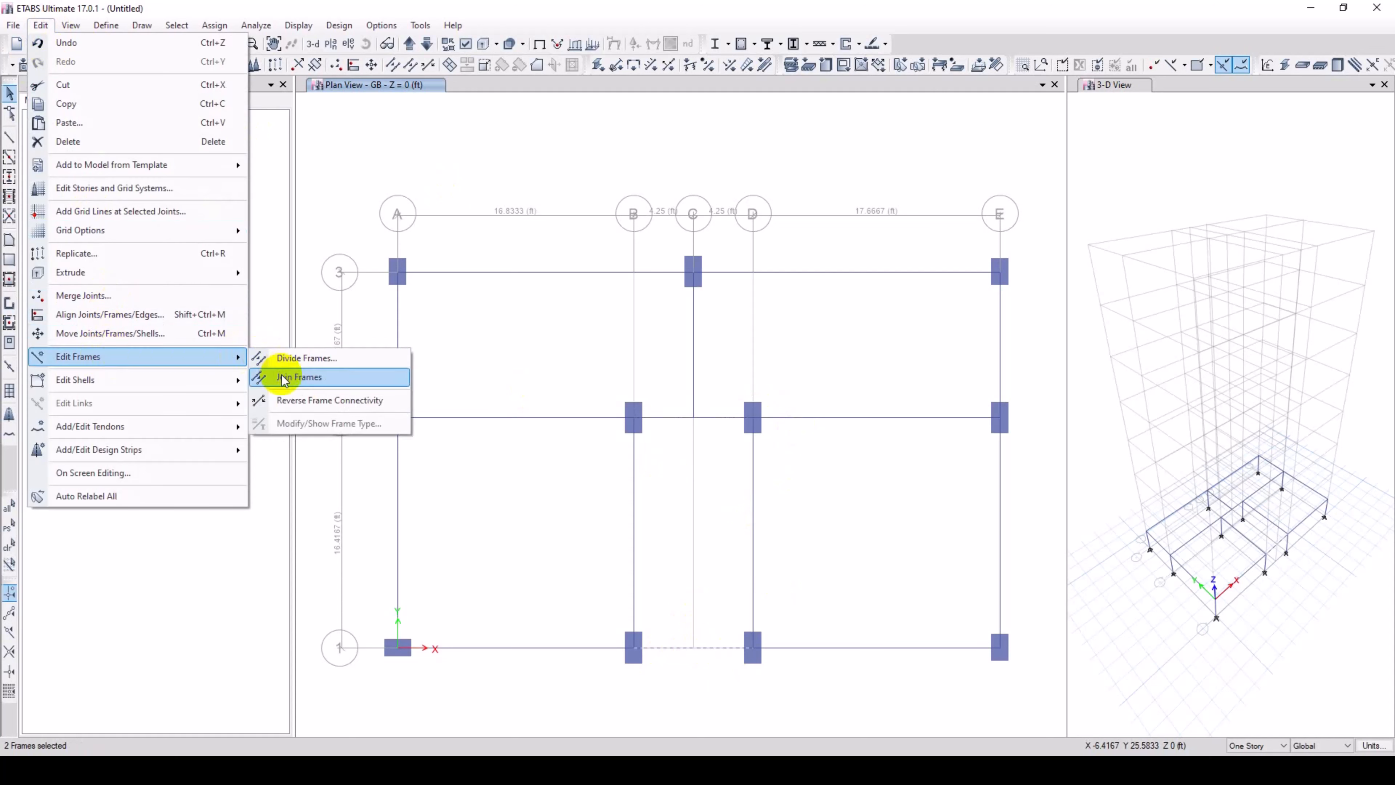
left_click(299, 377)
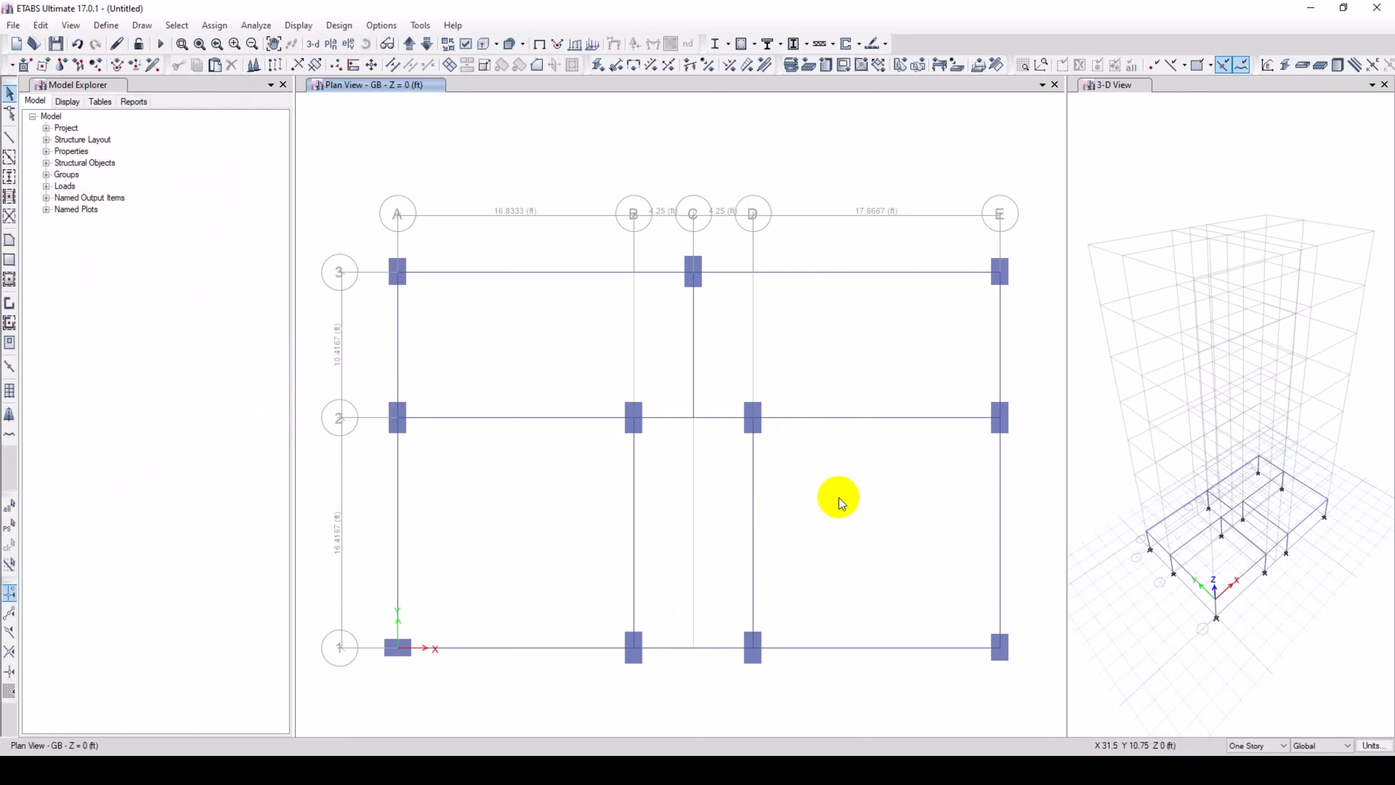
Display the frame section names on the GB plan view, keeping the view options open beside the plan.
left_click(465, 44)
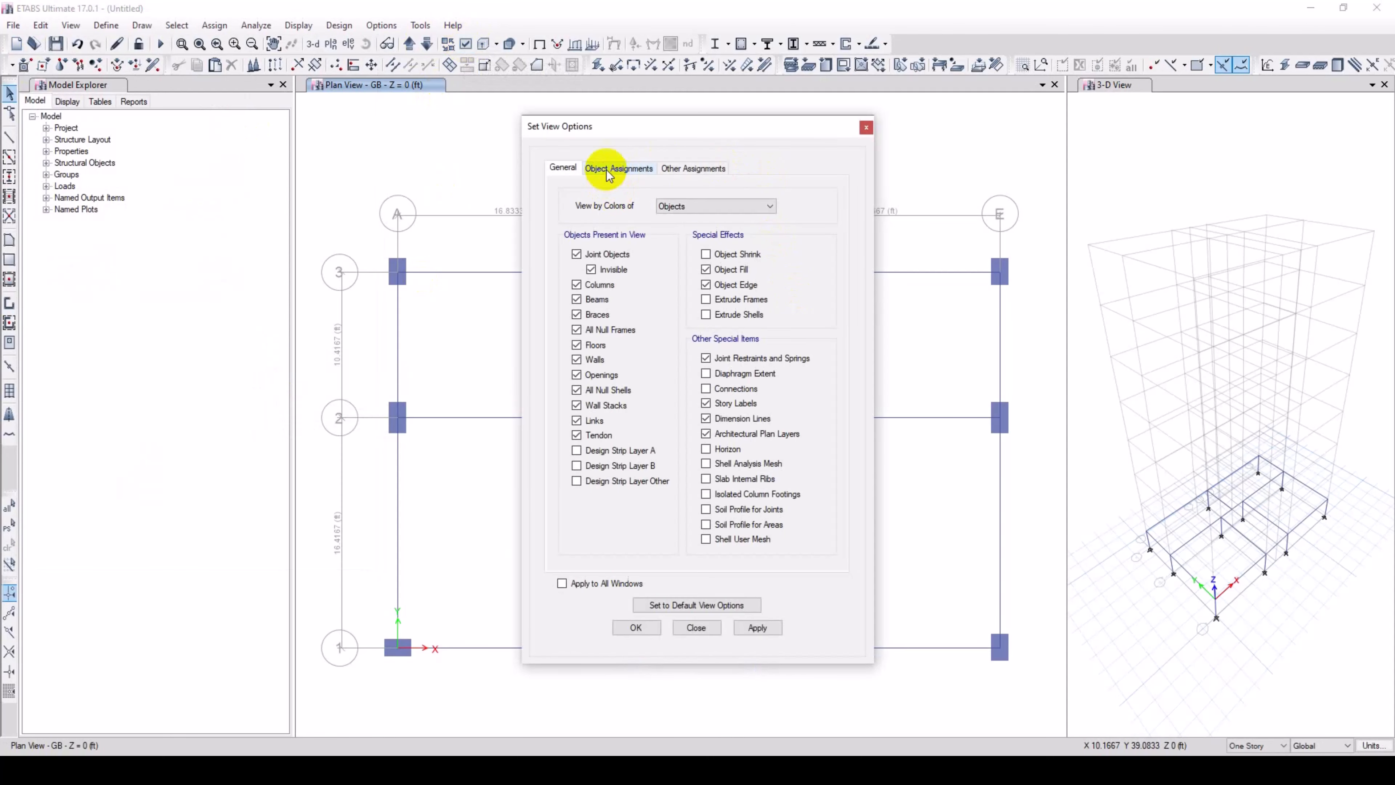
left_click(609, 170)
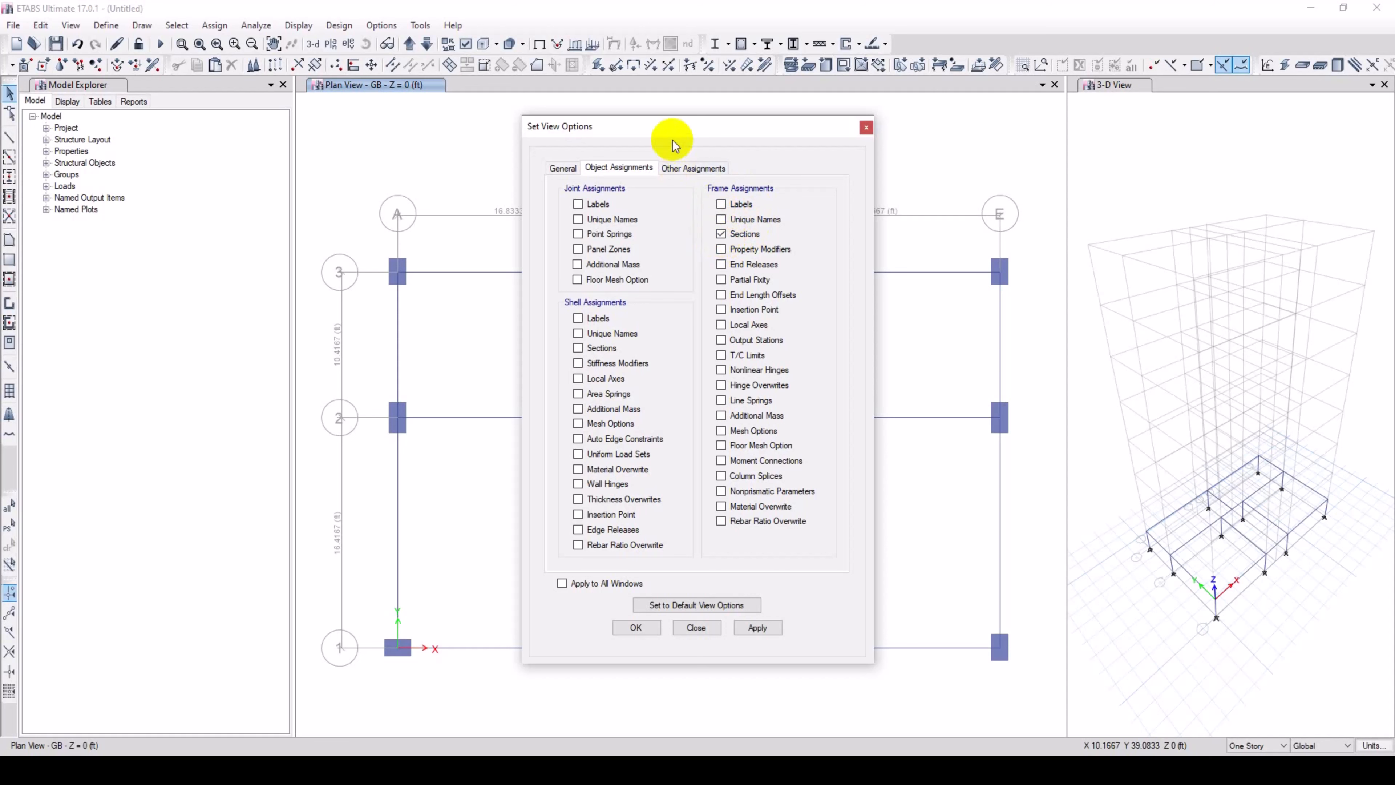
left_click_drag(672, 130, 1178, 139)
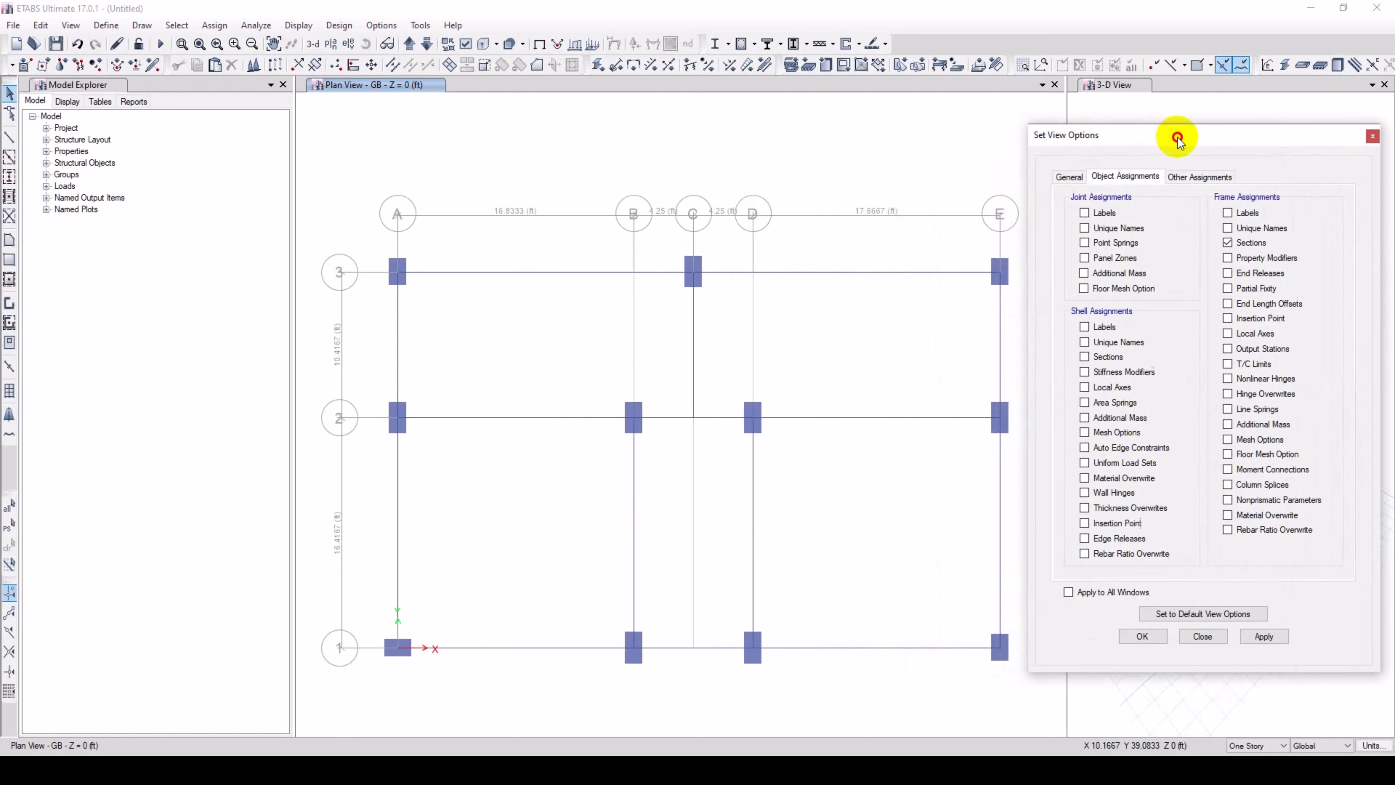
left_click(1263, 636)
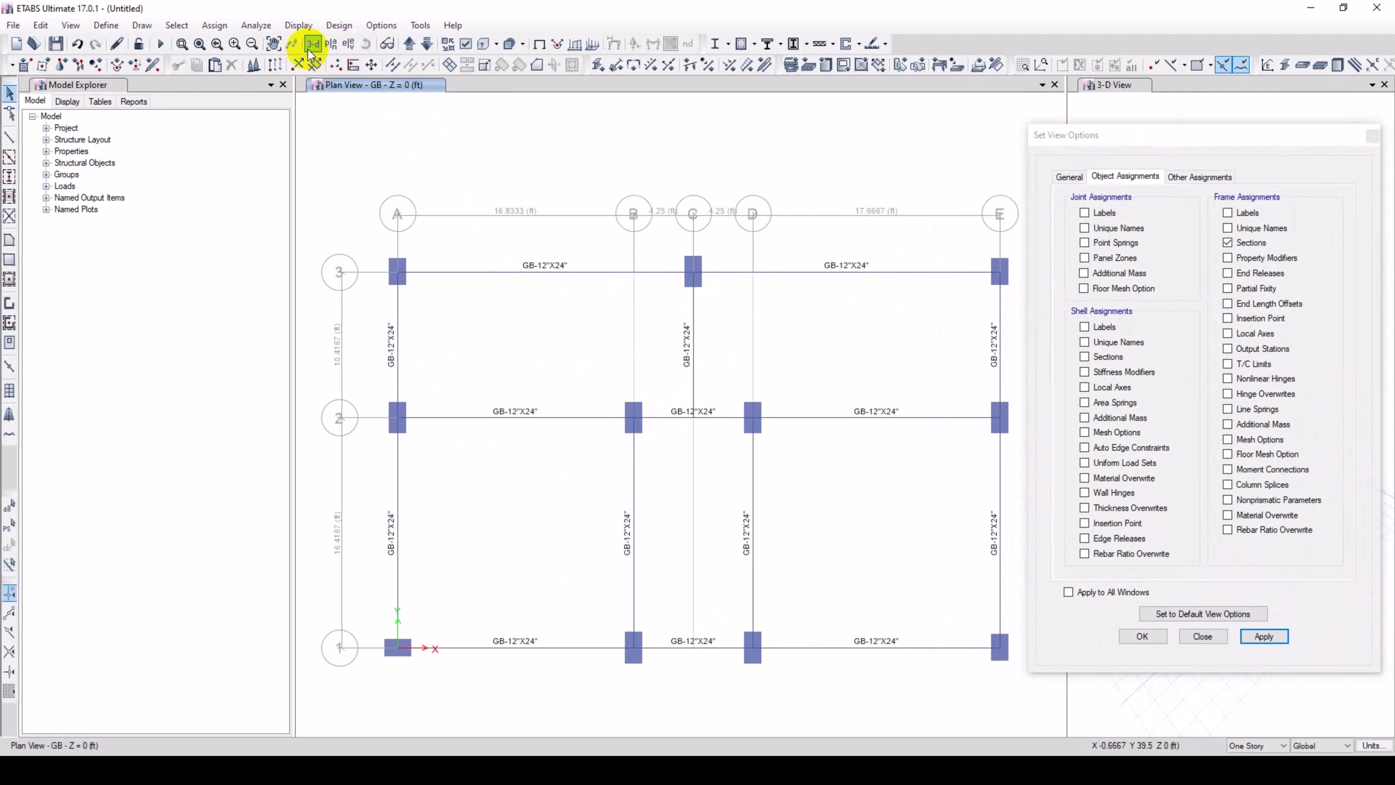
Show the elevation along grid line 1 and examine the section names of its grade beams and below-grade columns.
left_click(348, 45)
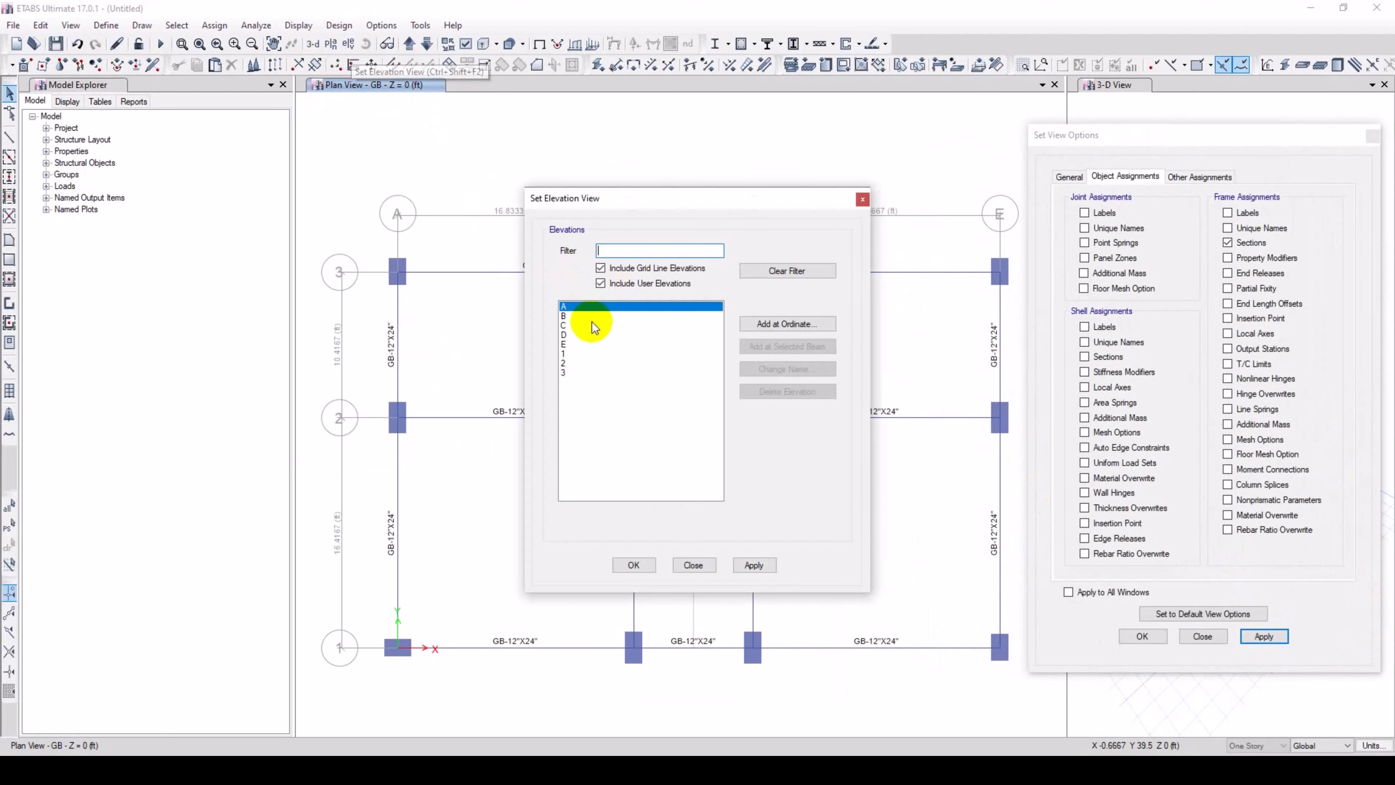
left_click(568, 354)
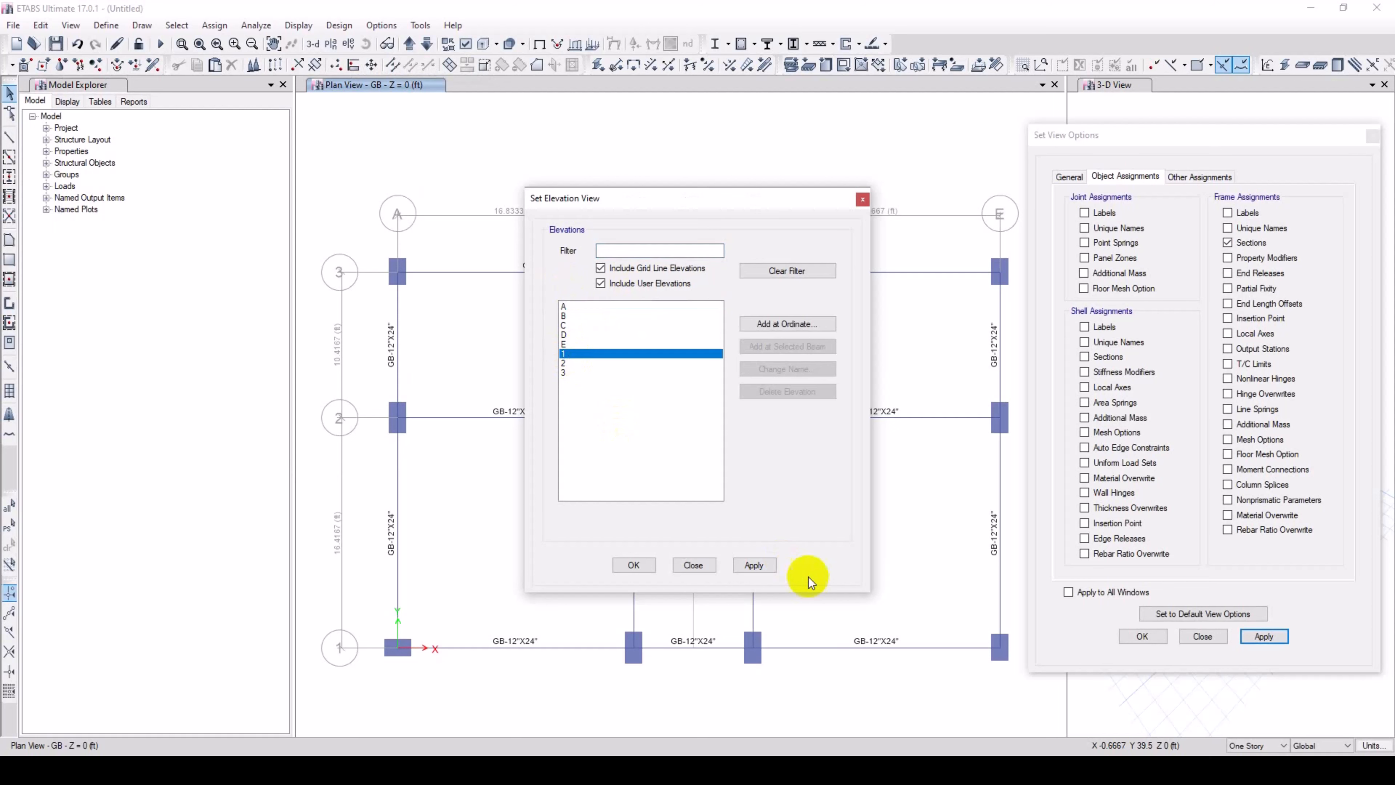
left_click(753, 567)
left_click(639, 566)
scroll(659, 695, "up", 3)
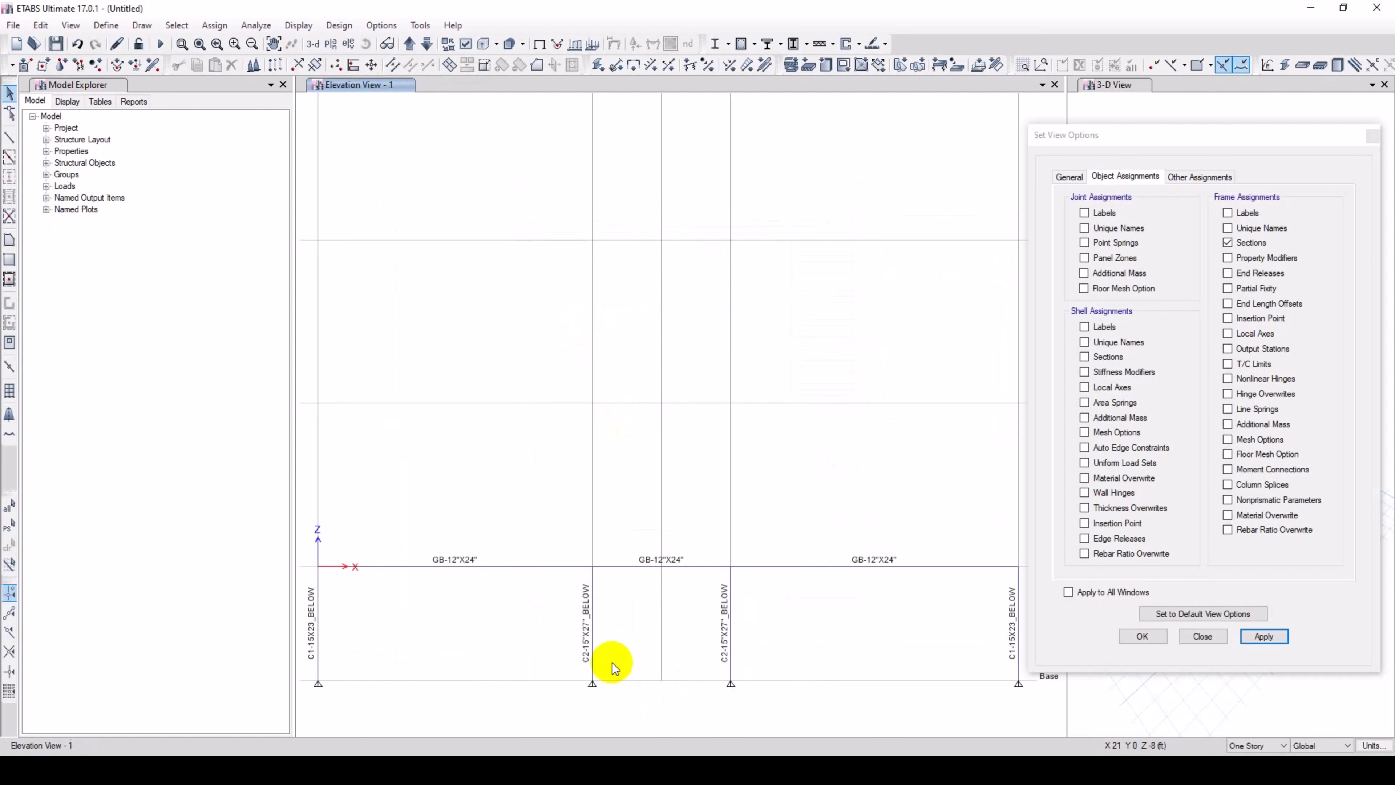
middle_click_drag(612, 662, 638, 619)
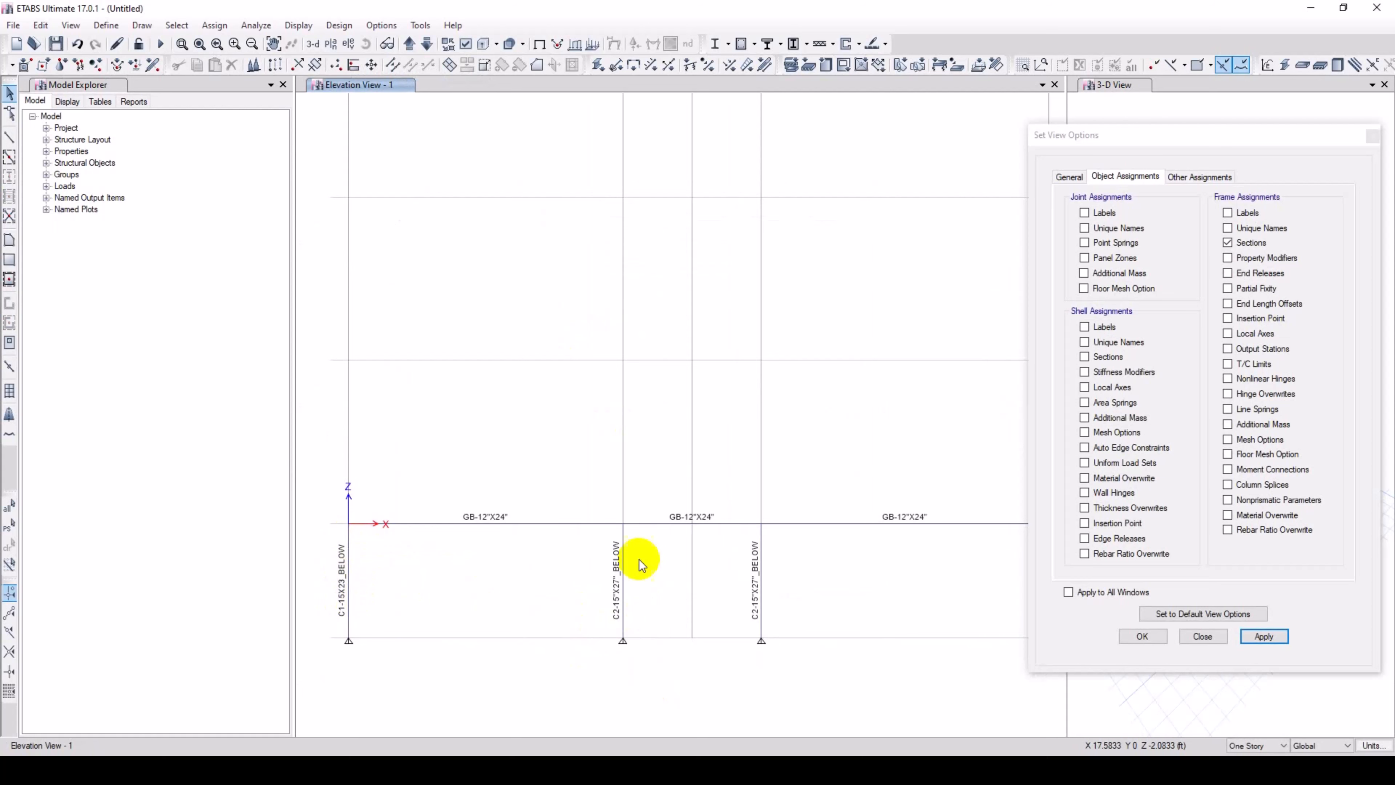
middle_click_drag(620, 571, 529, 570)
middle_click_drag(911, 603, 850, 603)
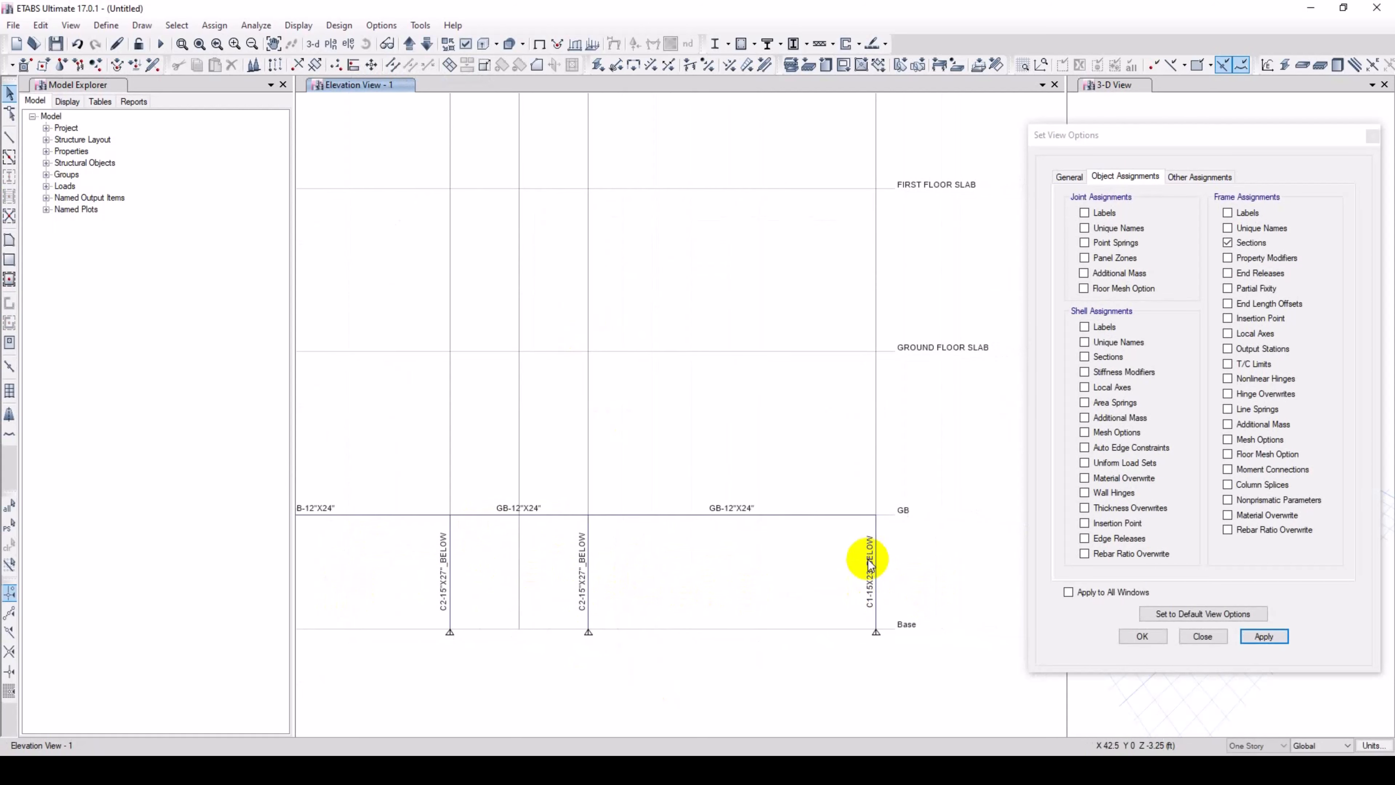
middle_click_drag(586, 574, 691, 585)
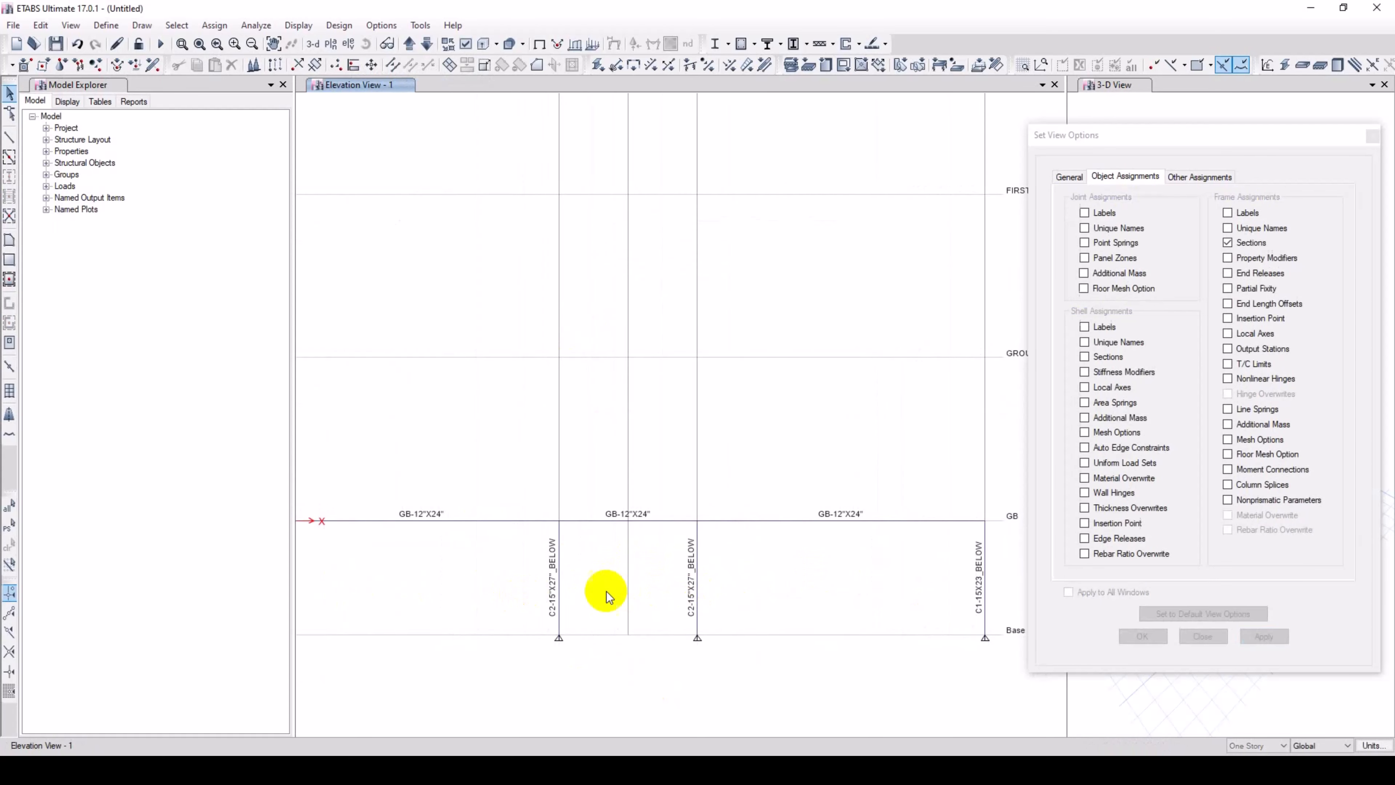
middle_click_drag(479, 585, 582, 583)
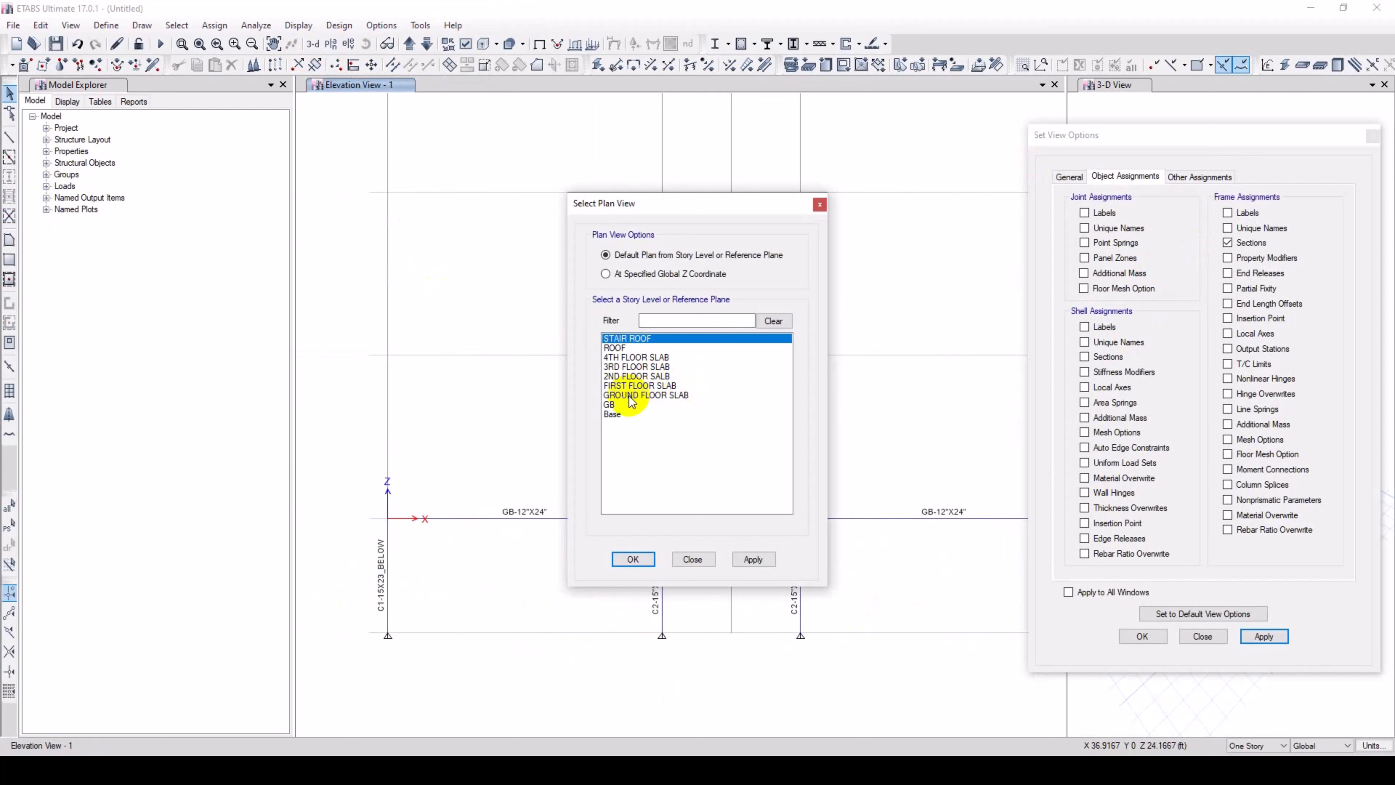
Return to the GB plan view and close the plan selection and view options dialogs.
left_click(637, 404)
left_click(753, 559)
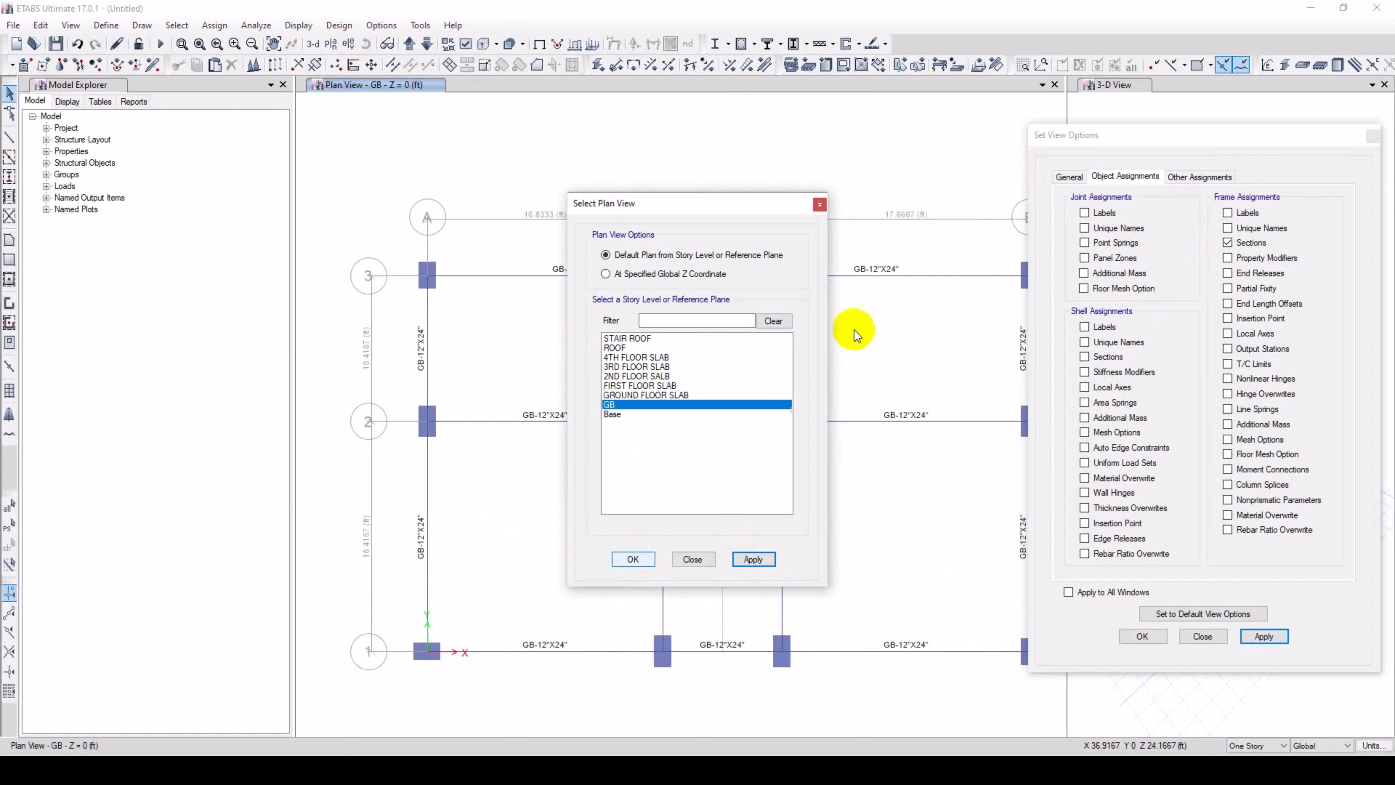
left_click(819, 203)
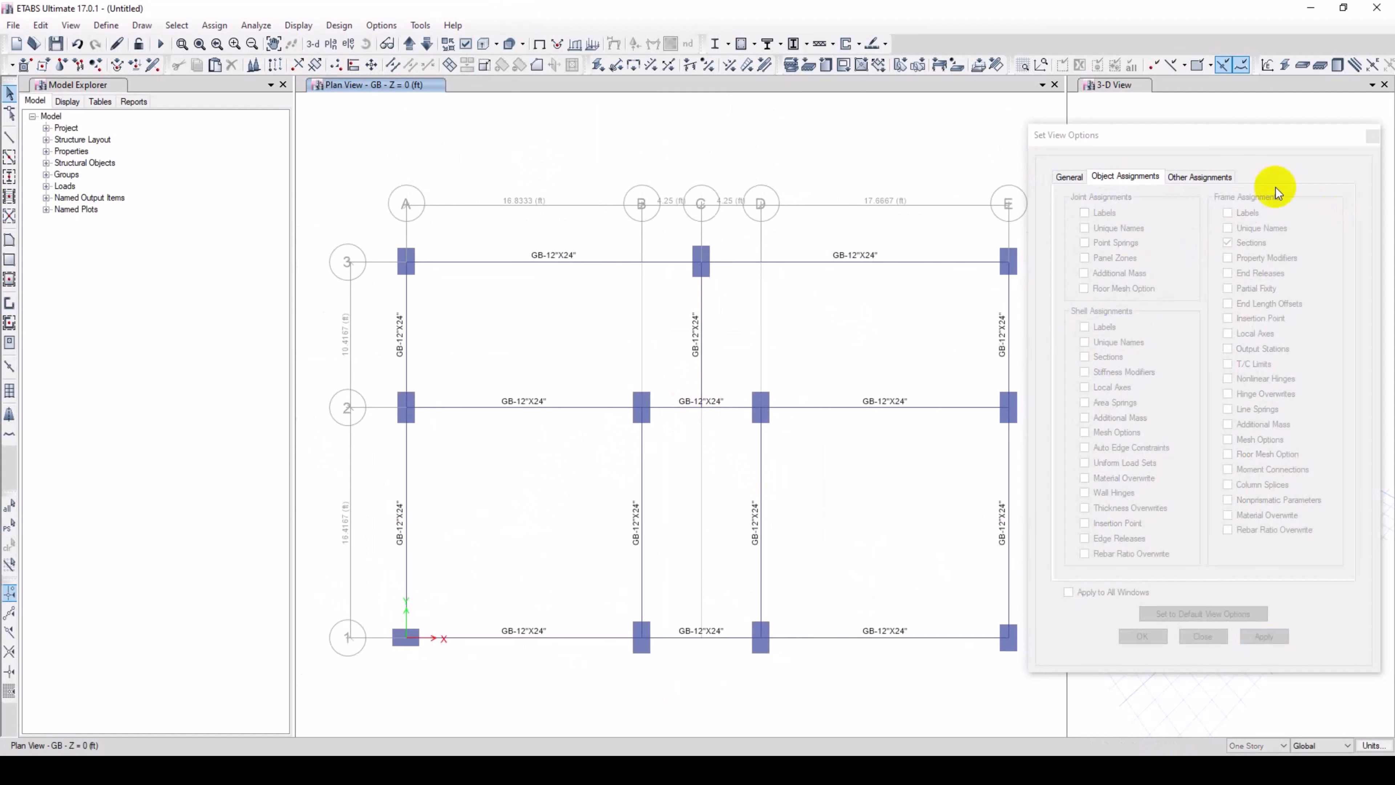
left_click(1373, 137)
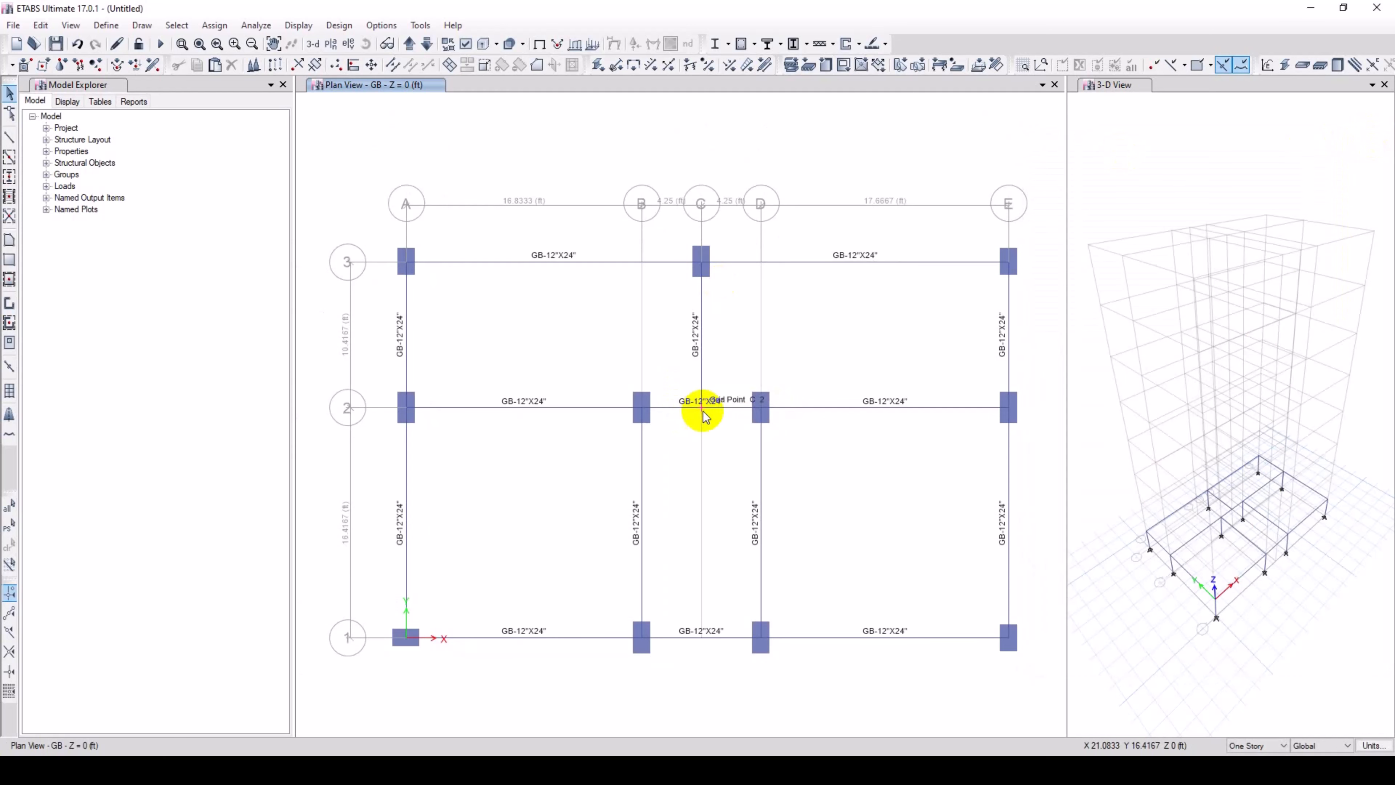
scroll(703, 399, "down", 3)
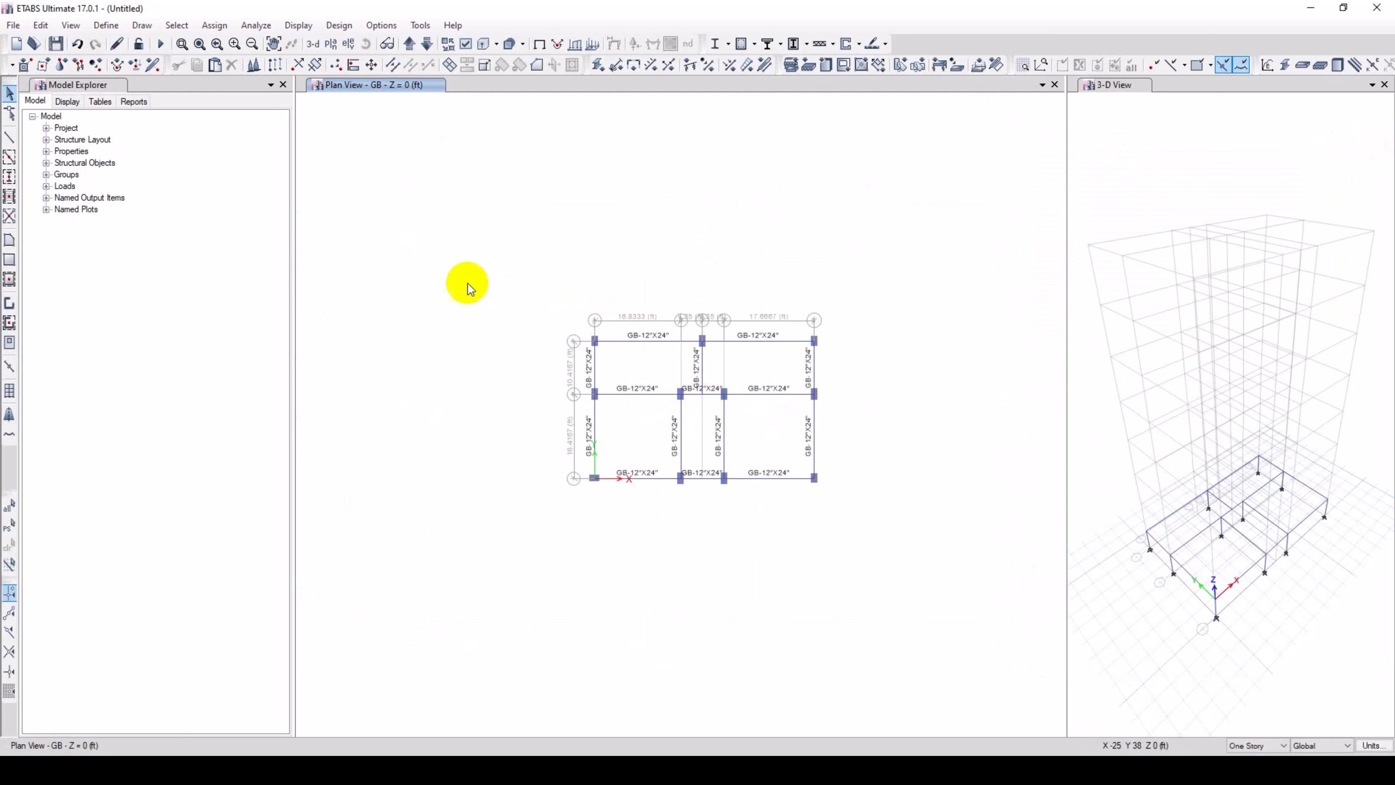
left_click_drag(467, 283, 912, 597)
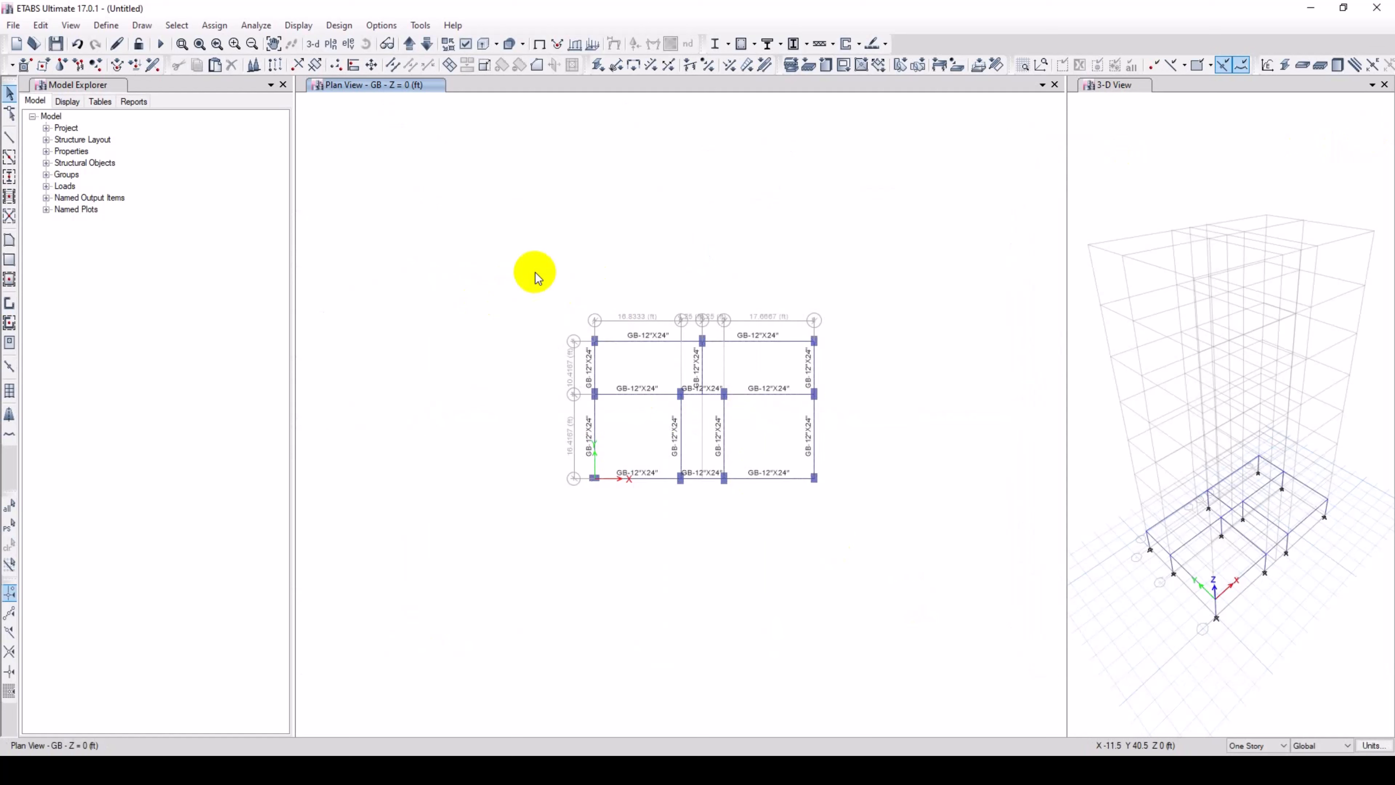
scroll(678, 365, "up", 3)
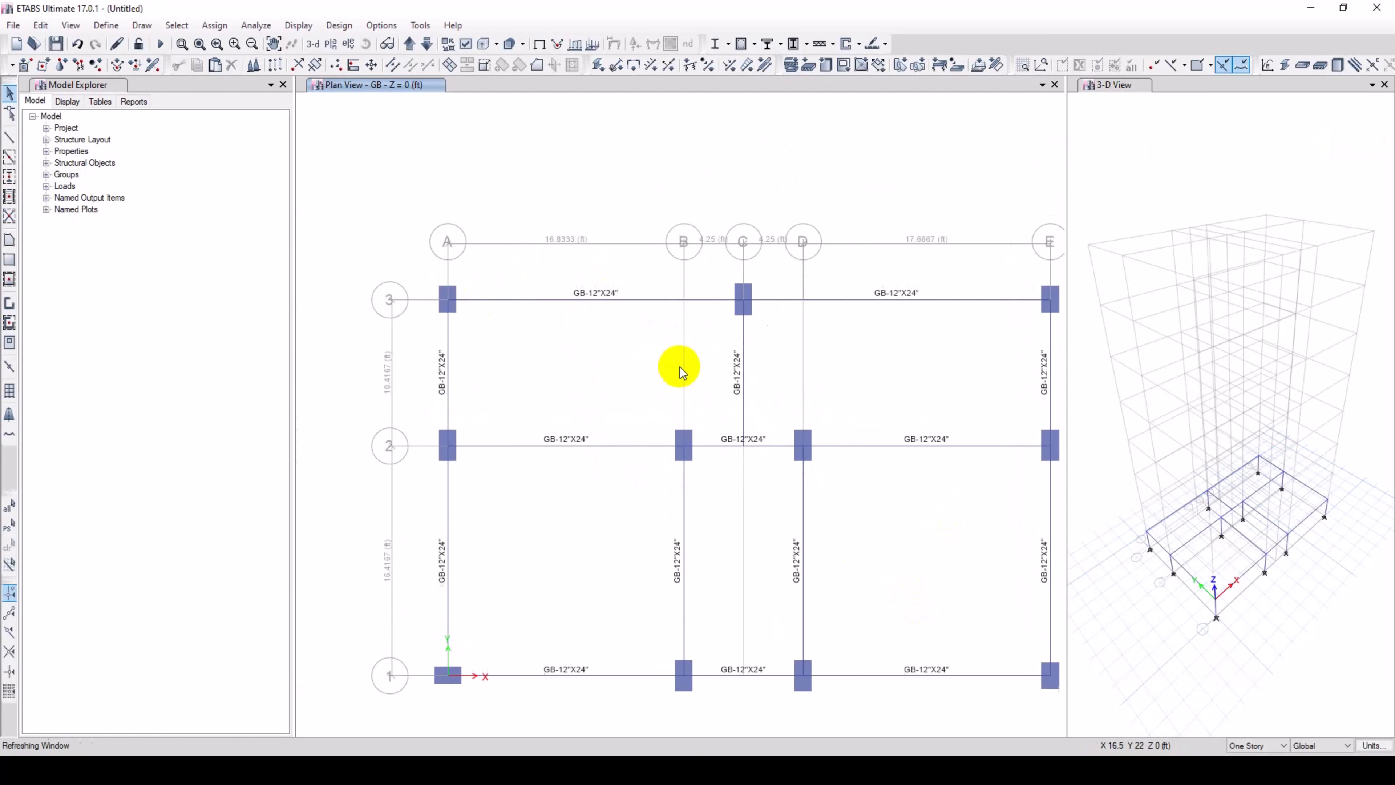
Check the model with all joint, frame, shell and other checks plus the trim-or-extend fix enabled, and close the report.
left_click(273, 28)
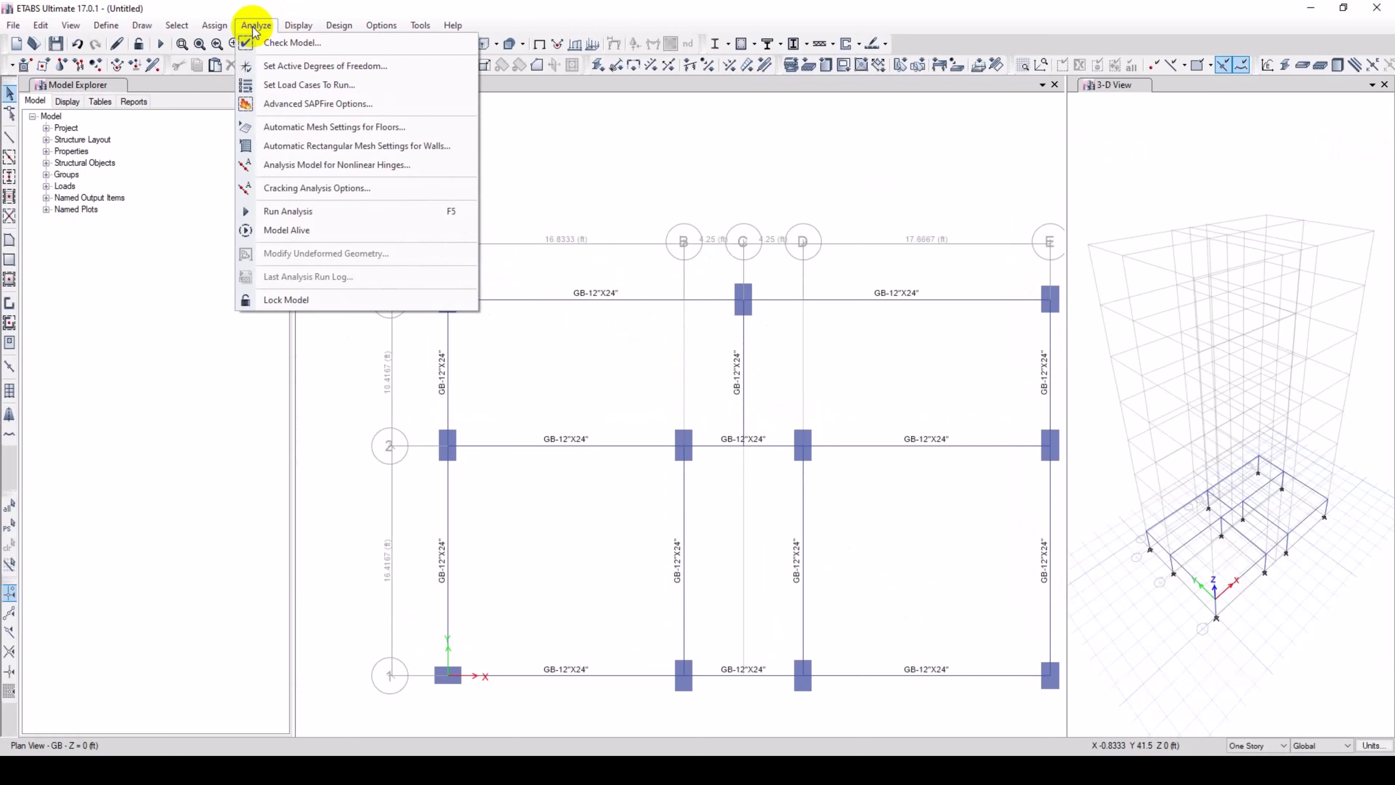
left_click(269, 44)
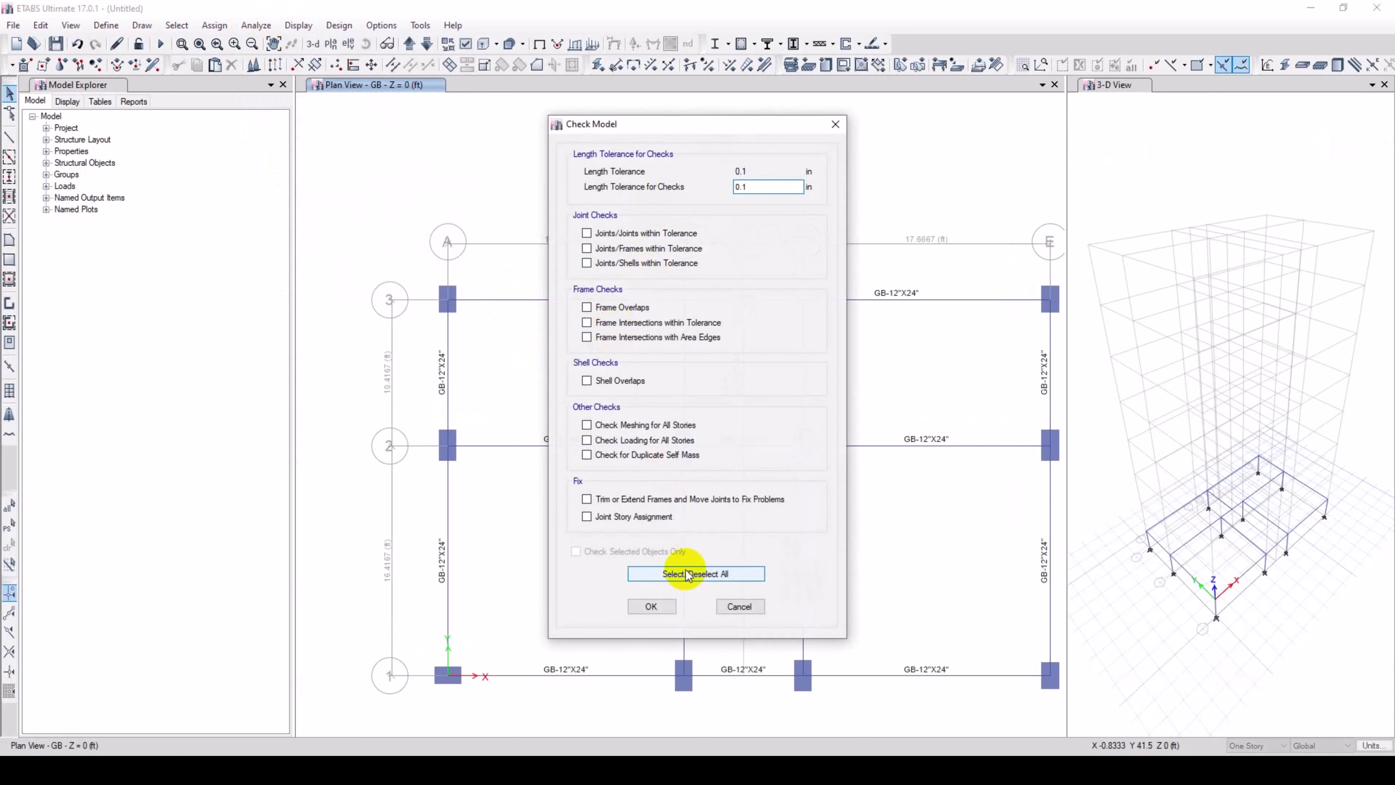
left_click(716, 574)
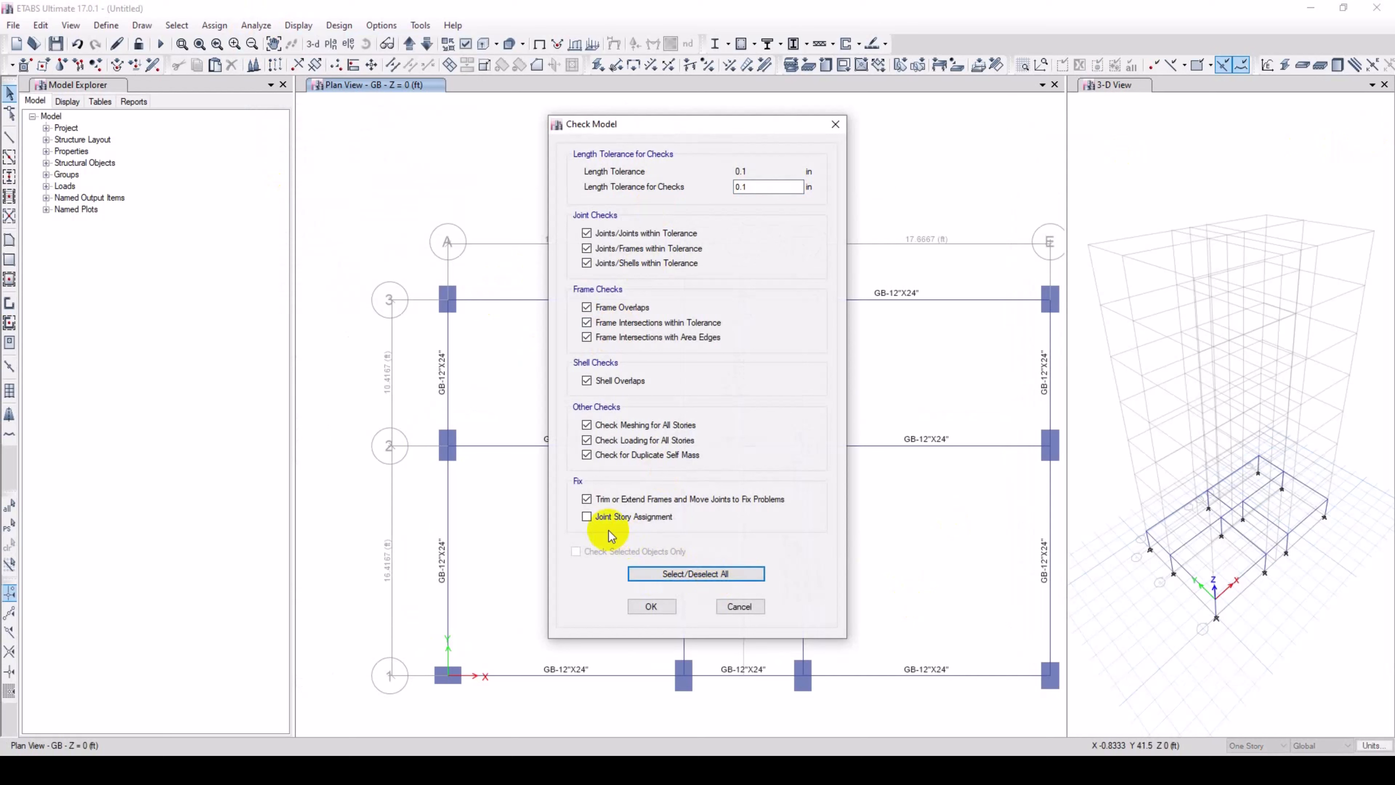
left_click(651, 604)
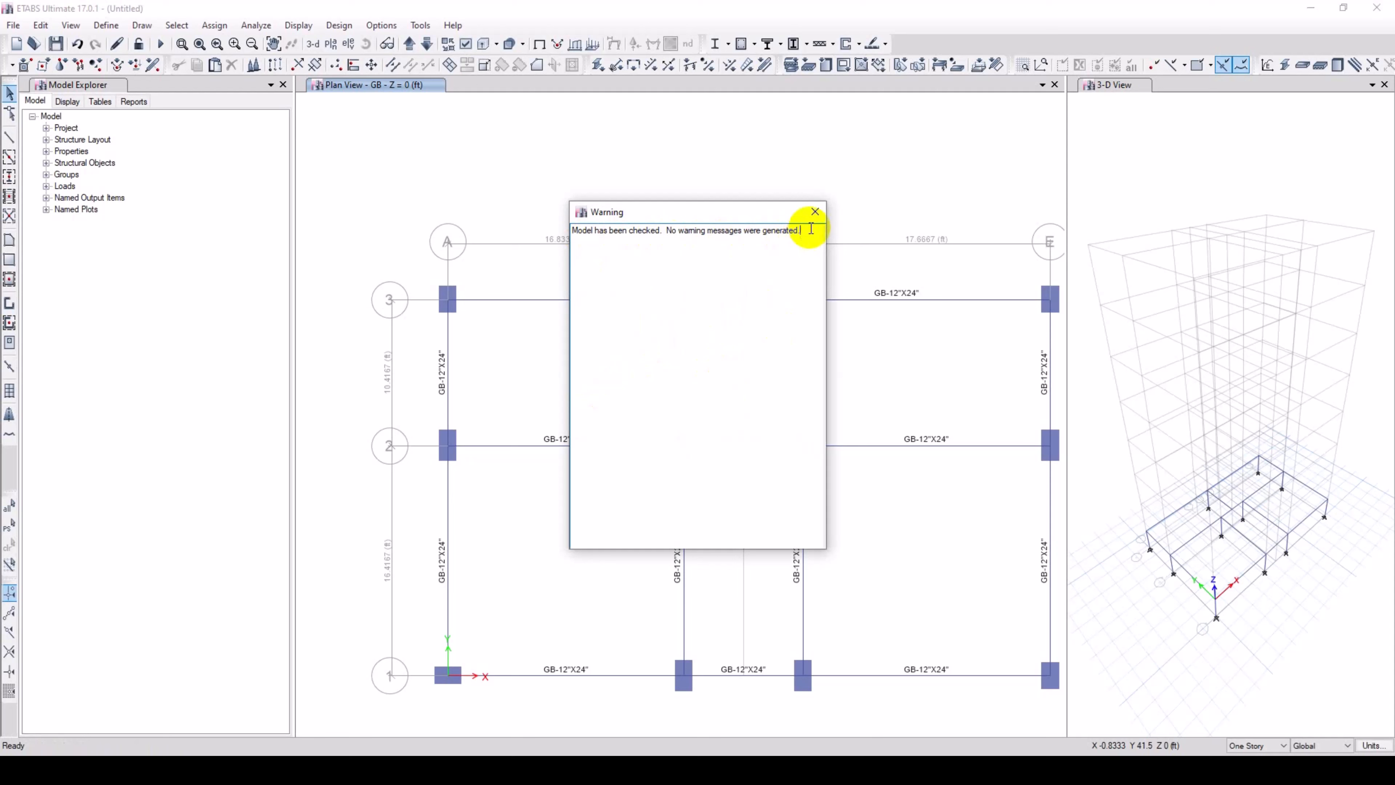
left_click_drag(679, 209, 596, 195)
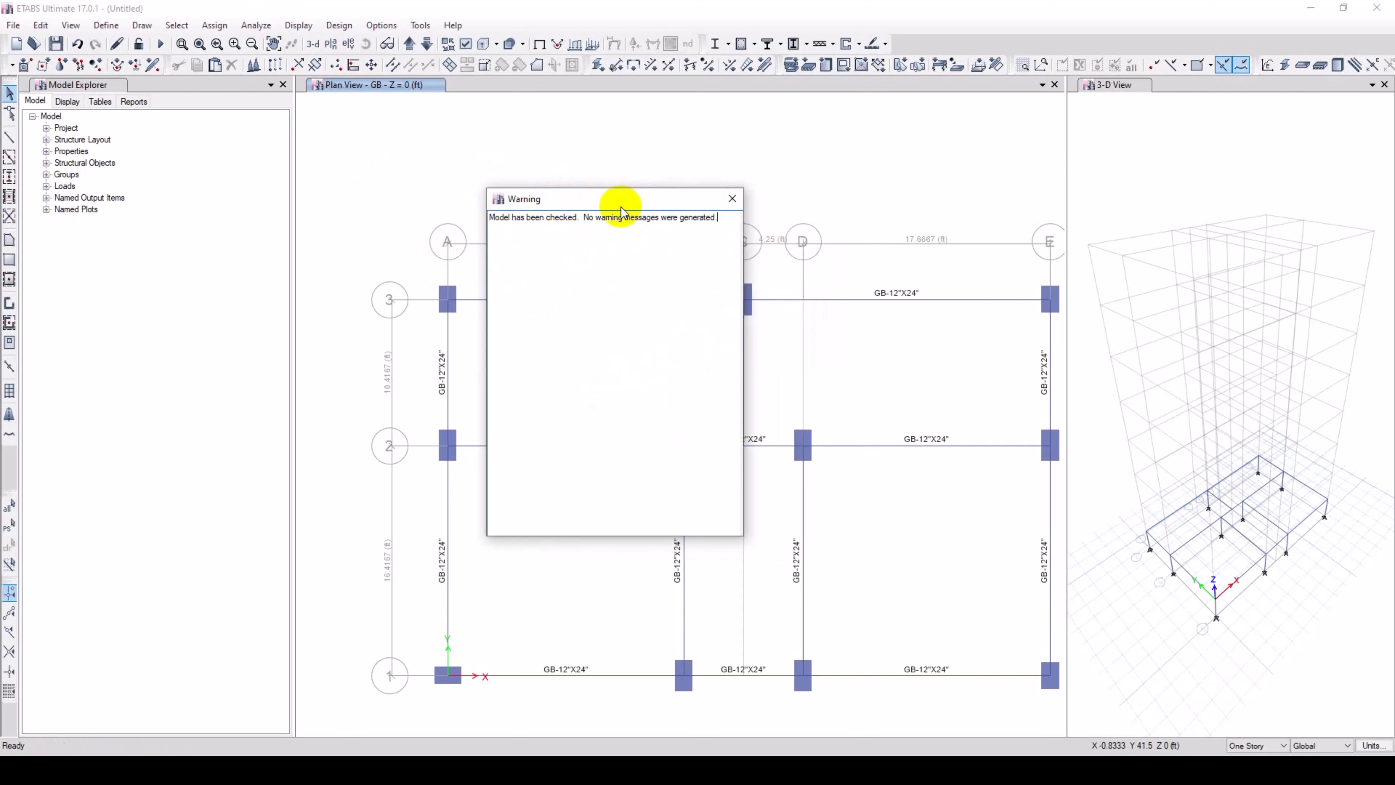
left_click(731, 199)
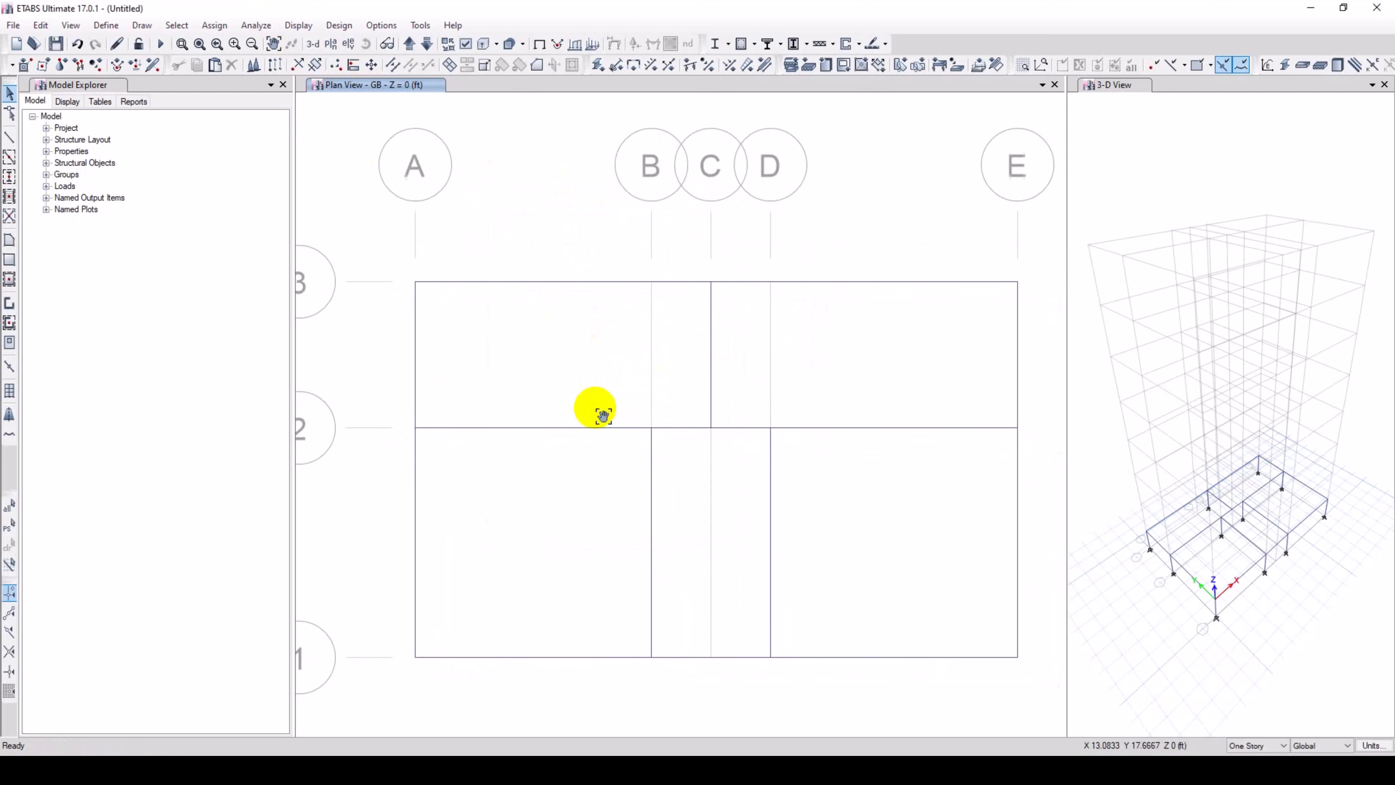
Select all columns, beams and joints on the GB plan and replicate them to the GROUND FLOOR SLAB story.
scroll(592, 406, "down", 4)
left_click_drag(441, 267, 807, 570)
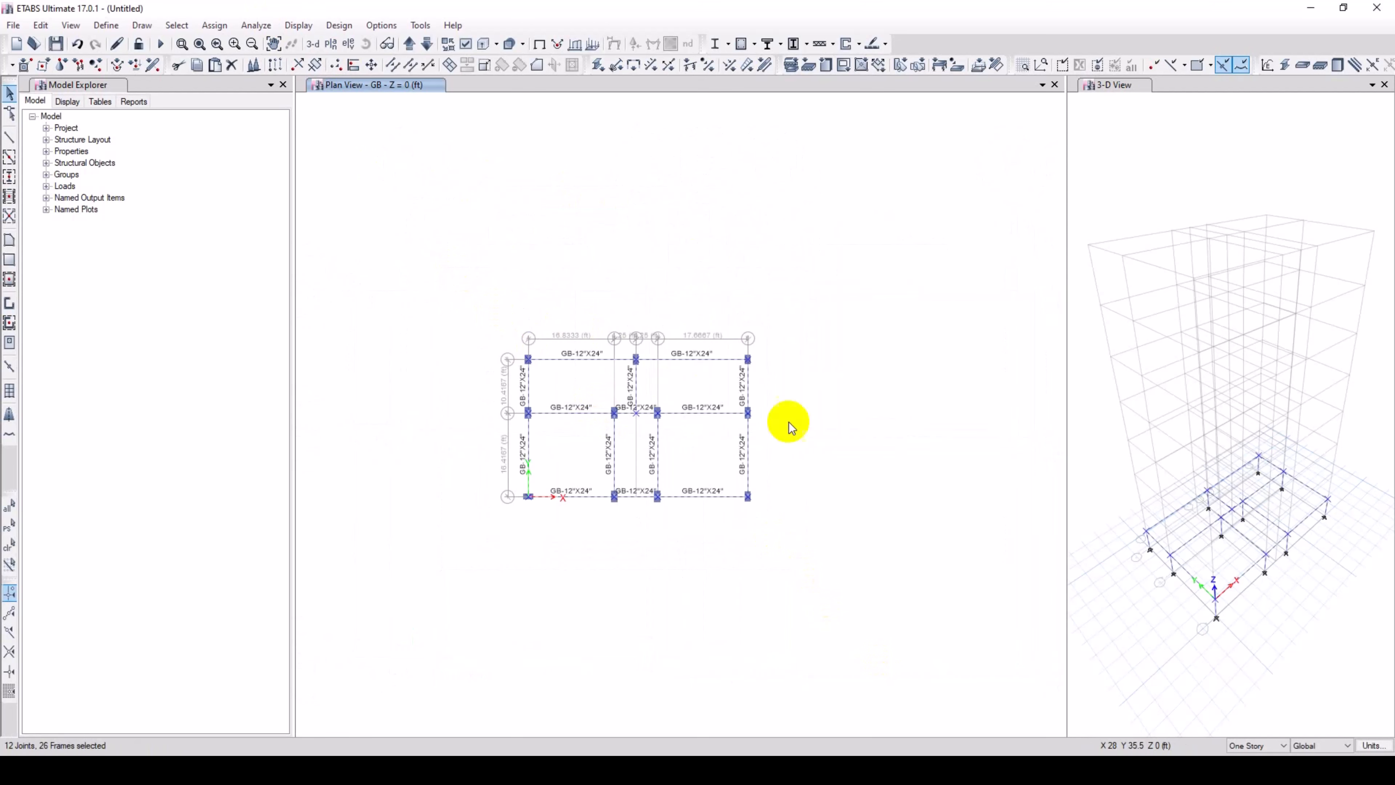
left_click(41, 25)
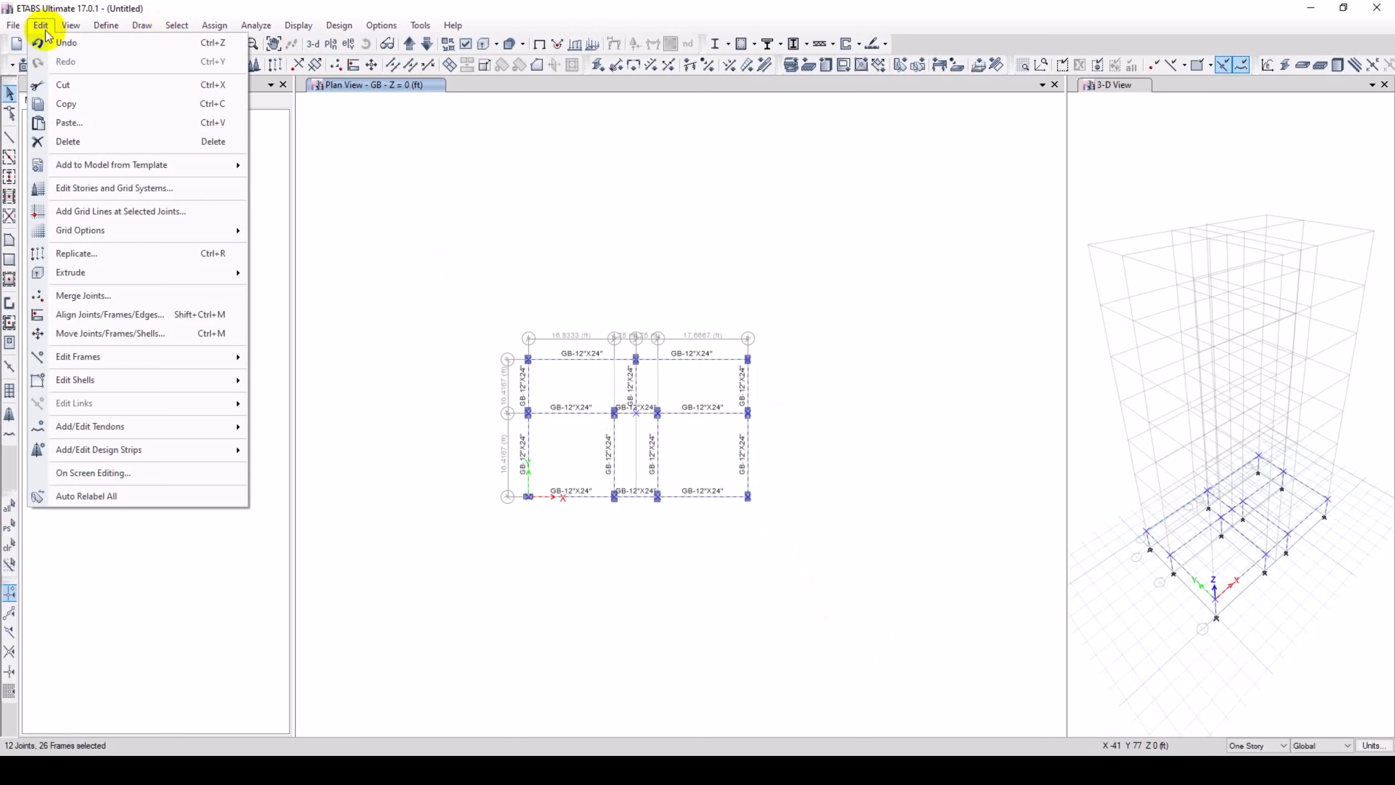
left_click(82, 252)
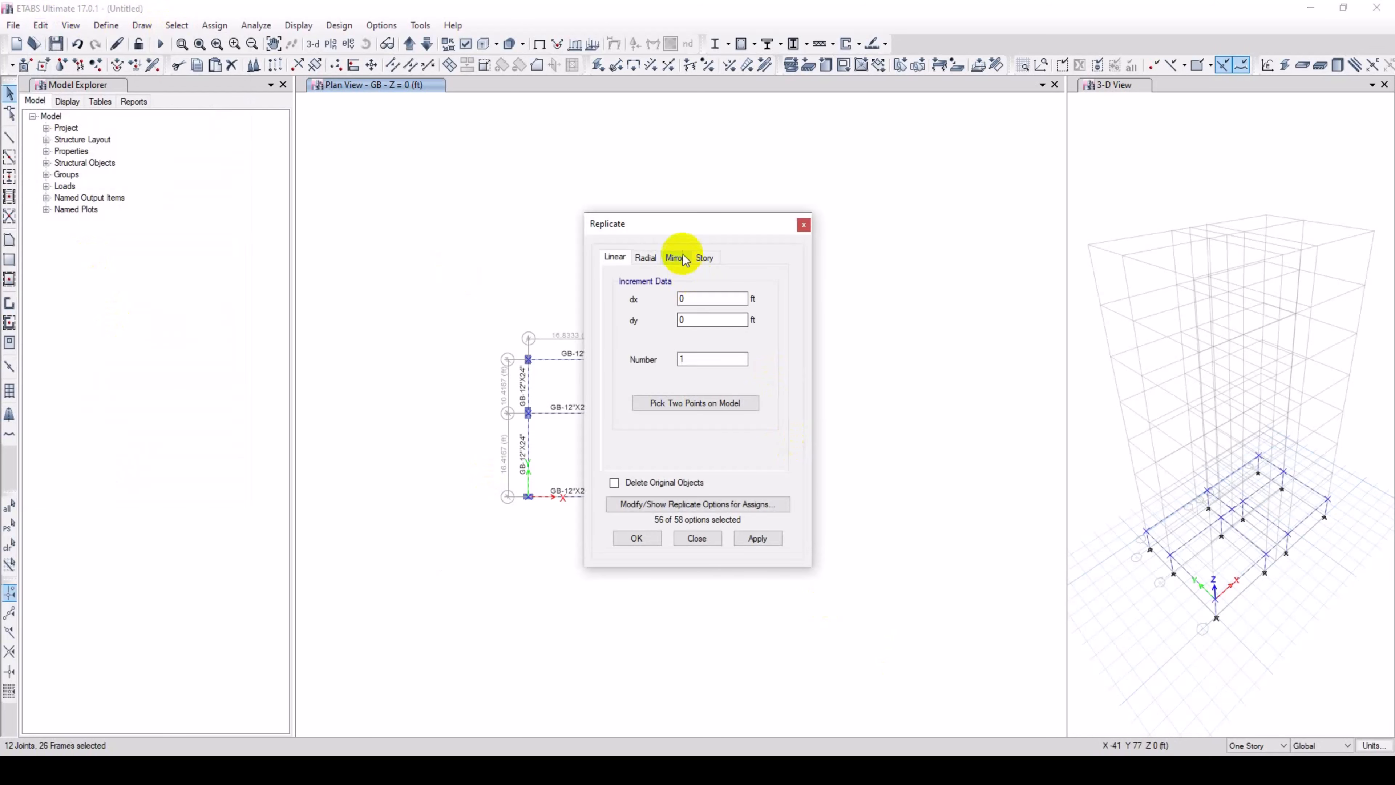
left_click(707, 258)
left_click_drag(722, 223, 310, 206)
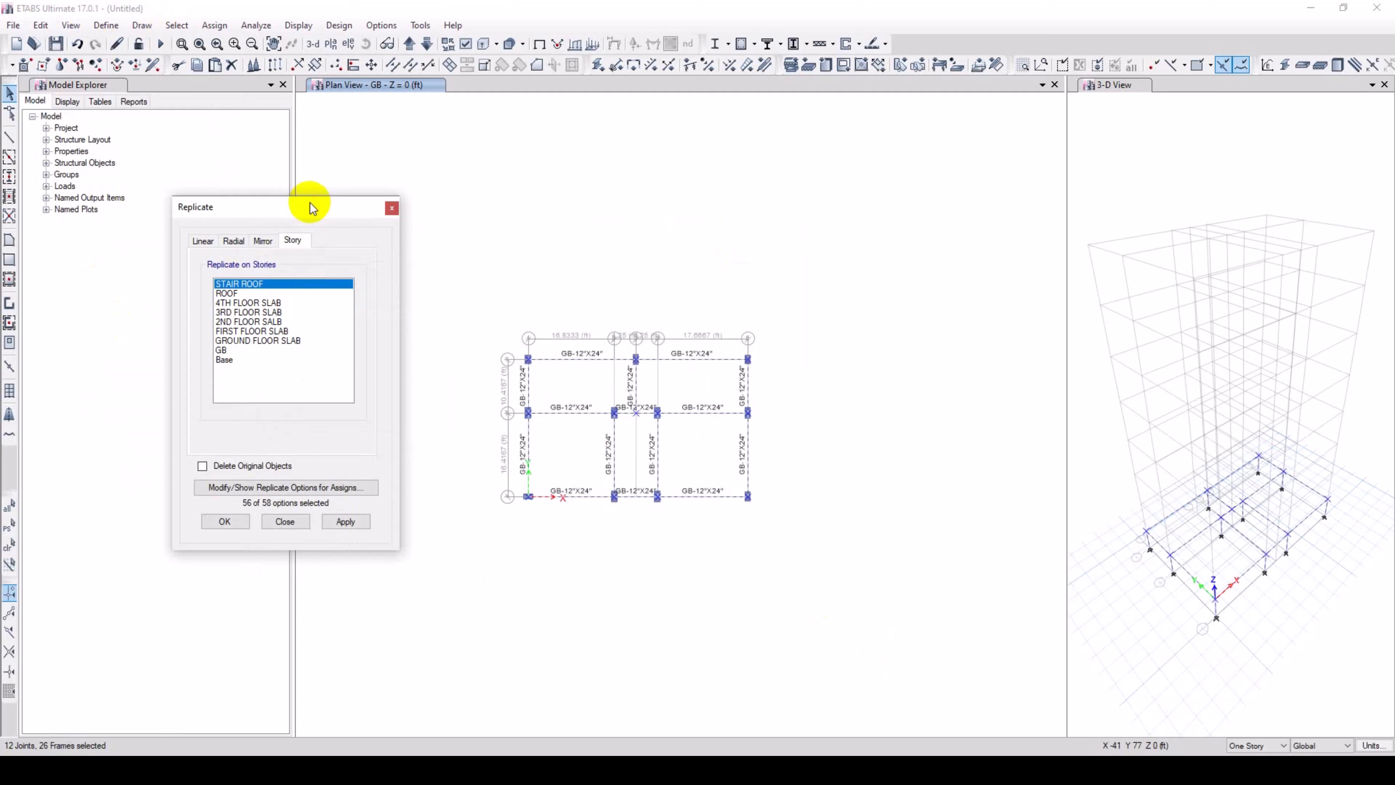
left_click(236, 340)
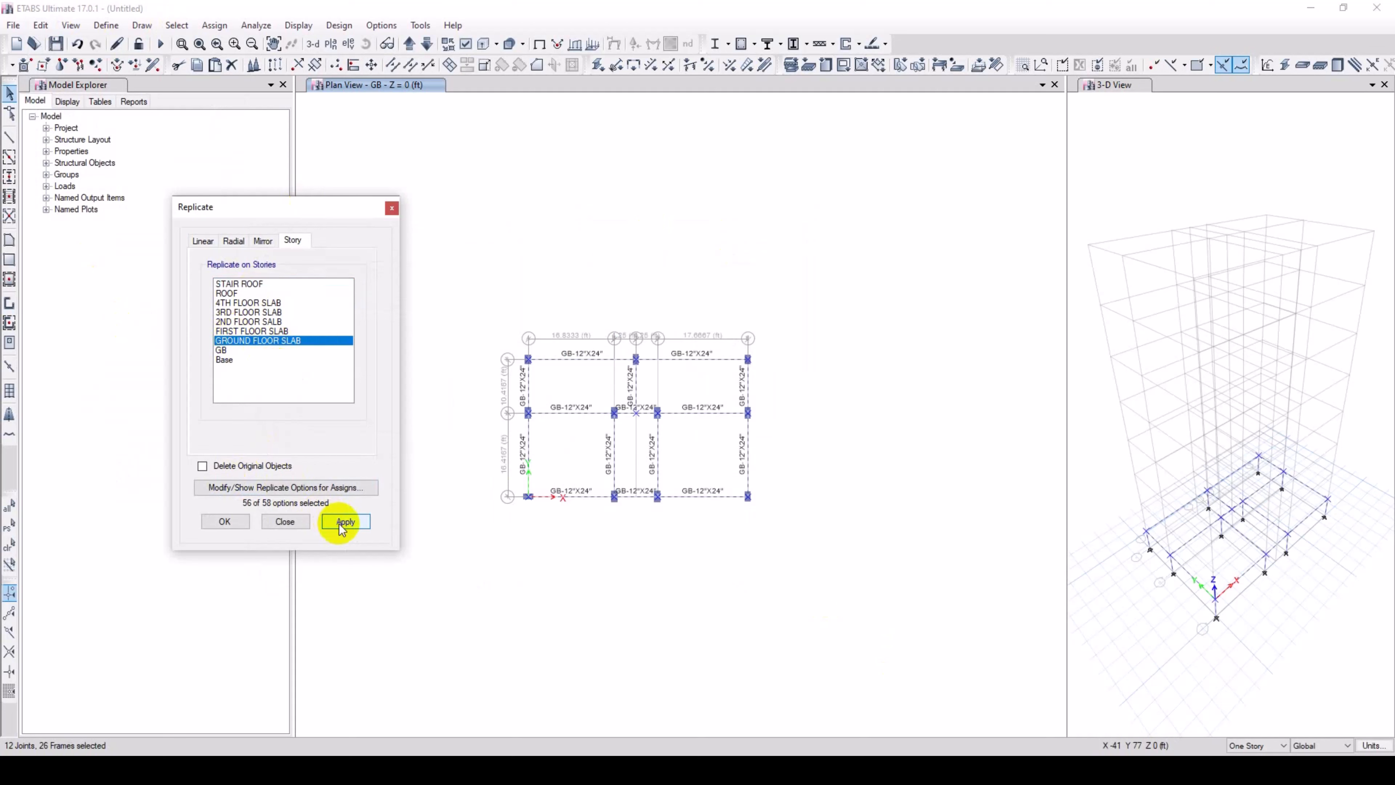
left_click(225, 521)
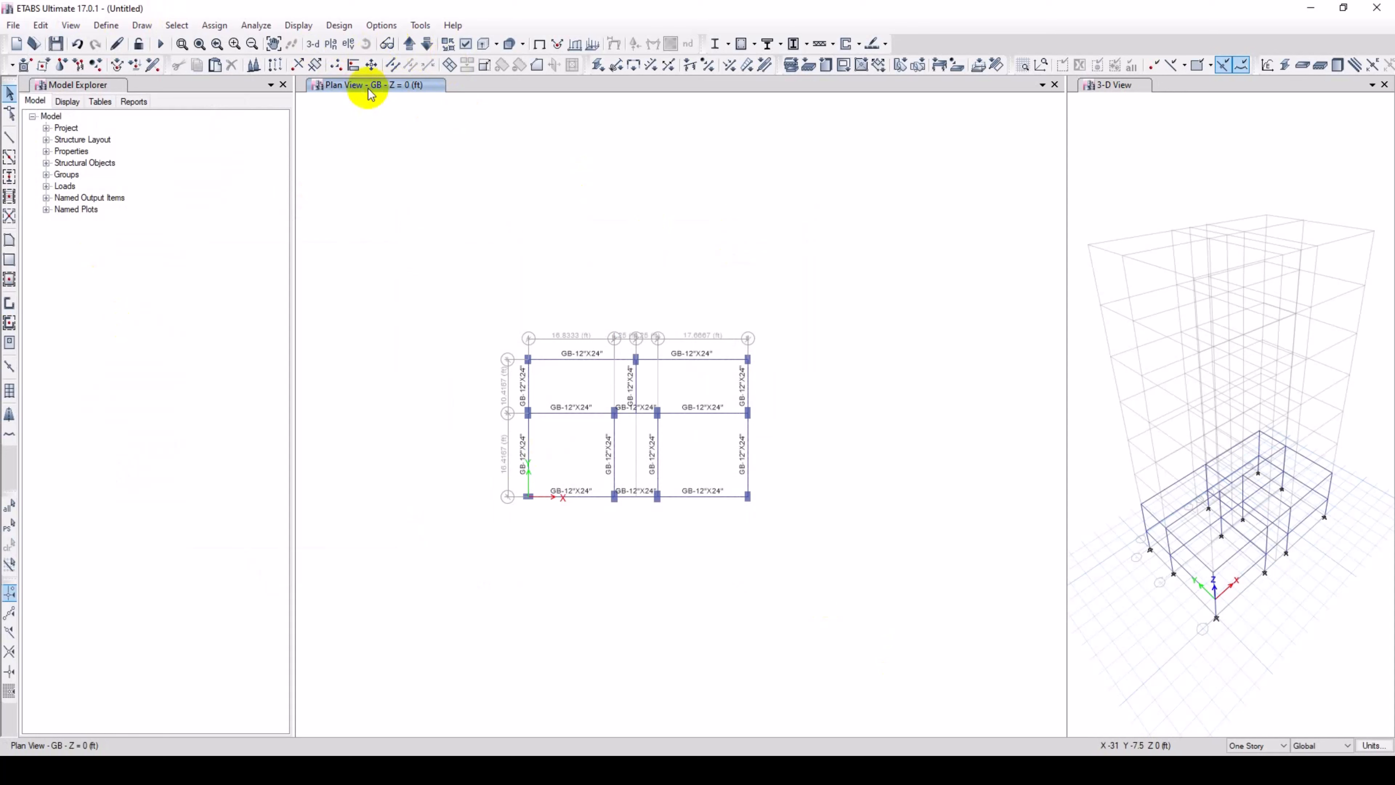
Move the plan view up to the GROUND FLOOR SLAB story and bring its beam layout into closer view.
left_click(411, 48)
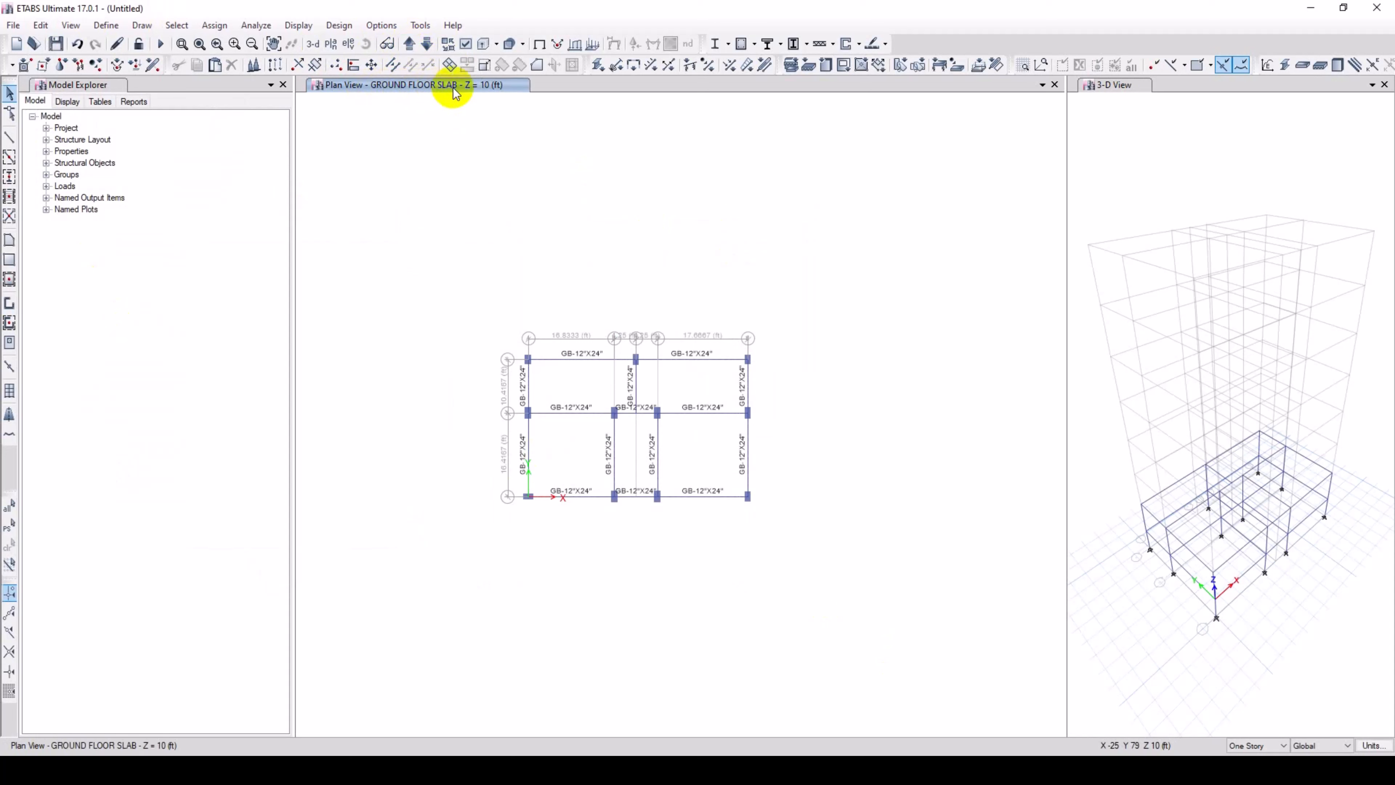
left_click(428, 55)
left_click(409, 49)
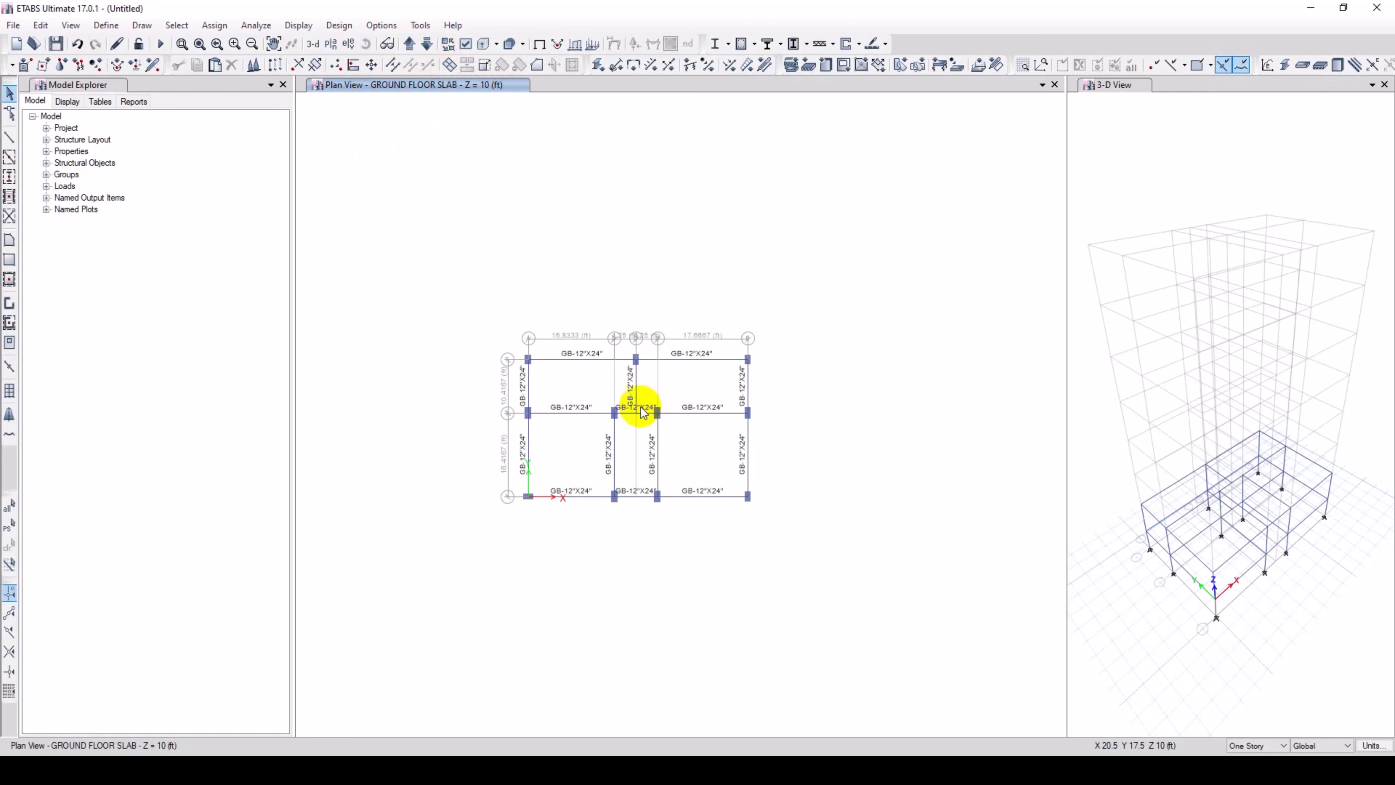
scroll(590, 391, "up", 3)
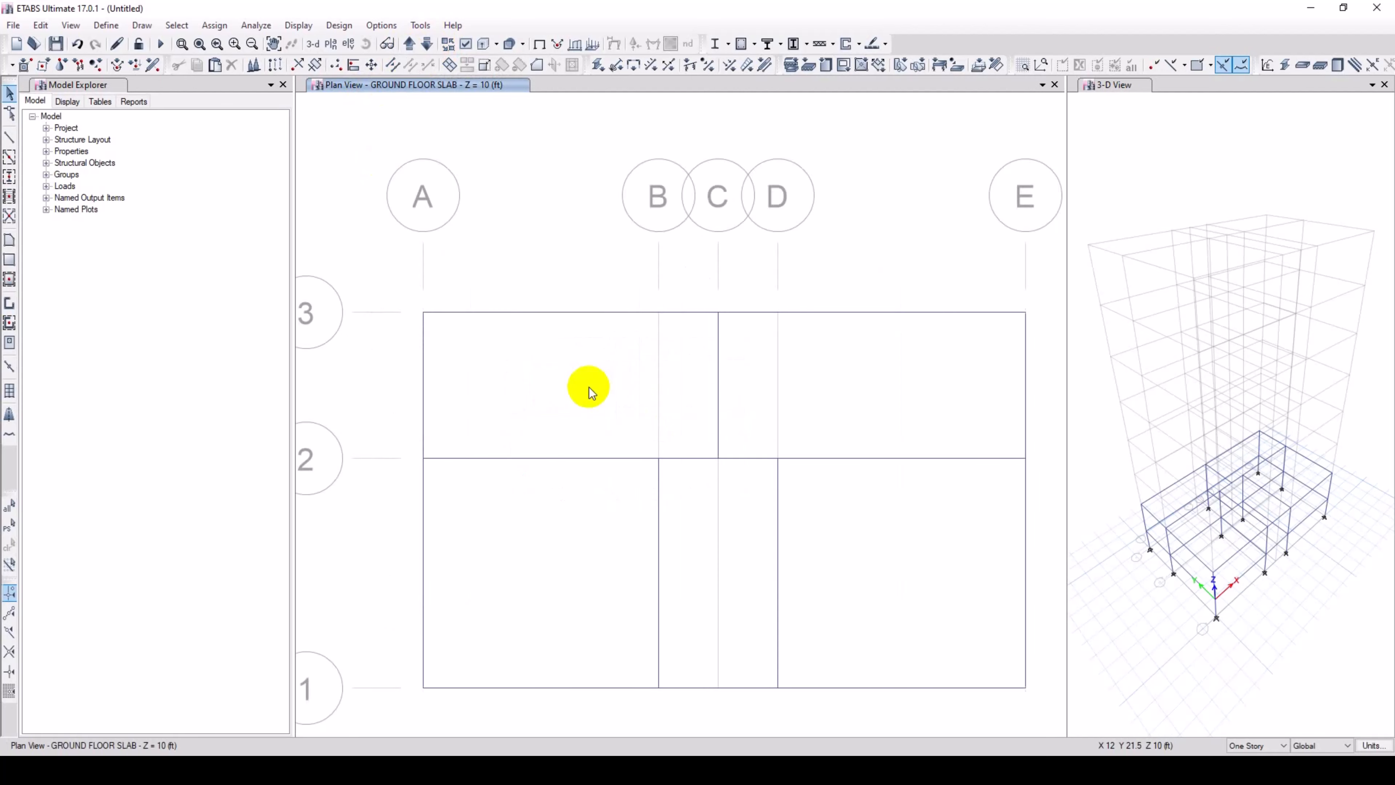
Assign section C1-12"X20" to the four corner columns A3, E3, A1 and E1 on the GROUND FLOOR SLAB plan.
left_click_drag(409, 290, 455, 333)
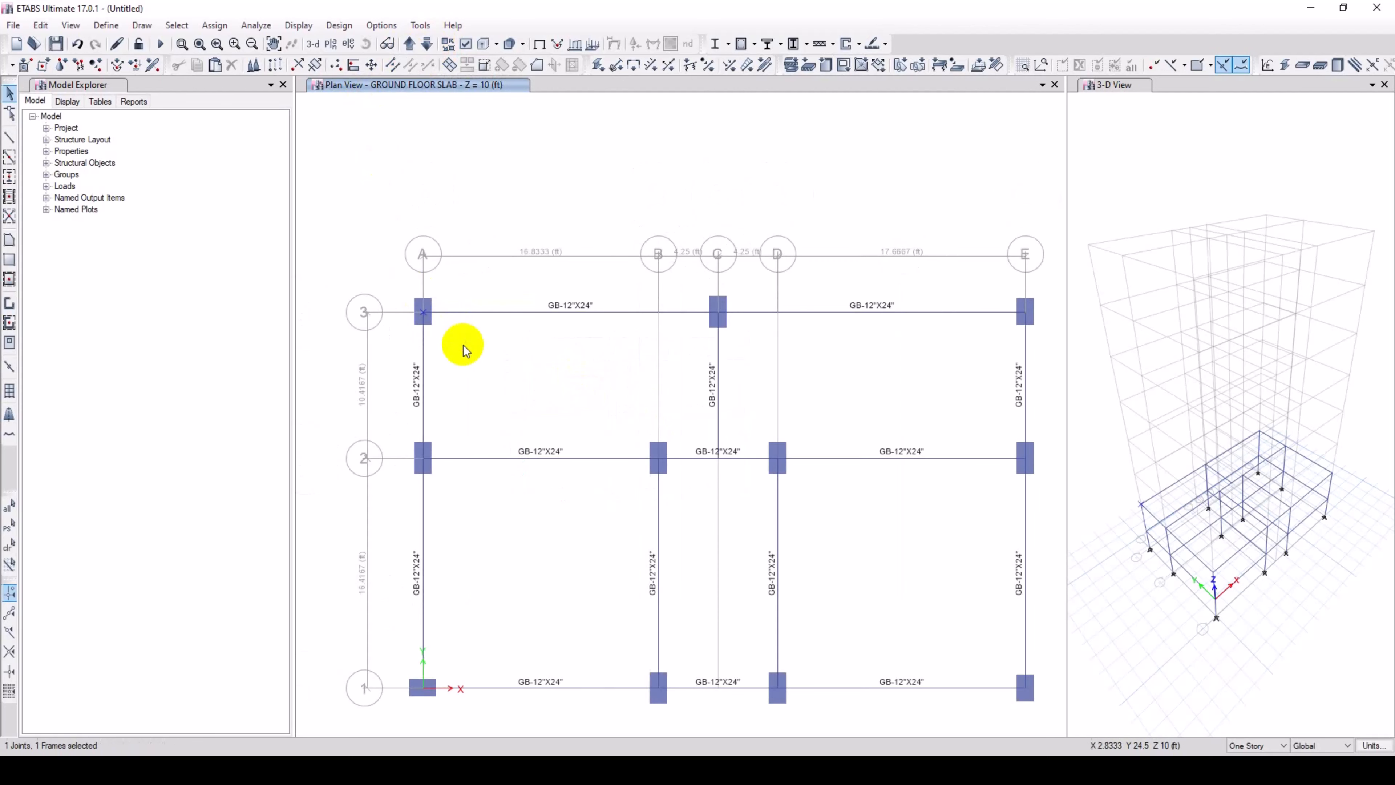
left_click_drag(1011, 291, 1058, 333)
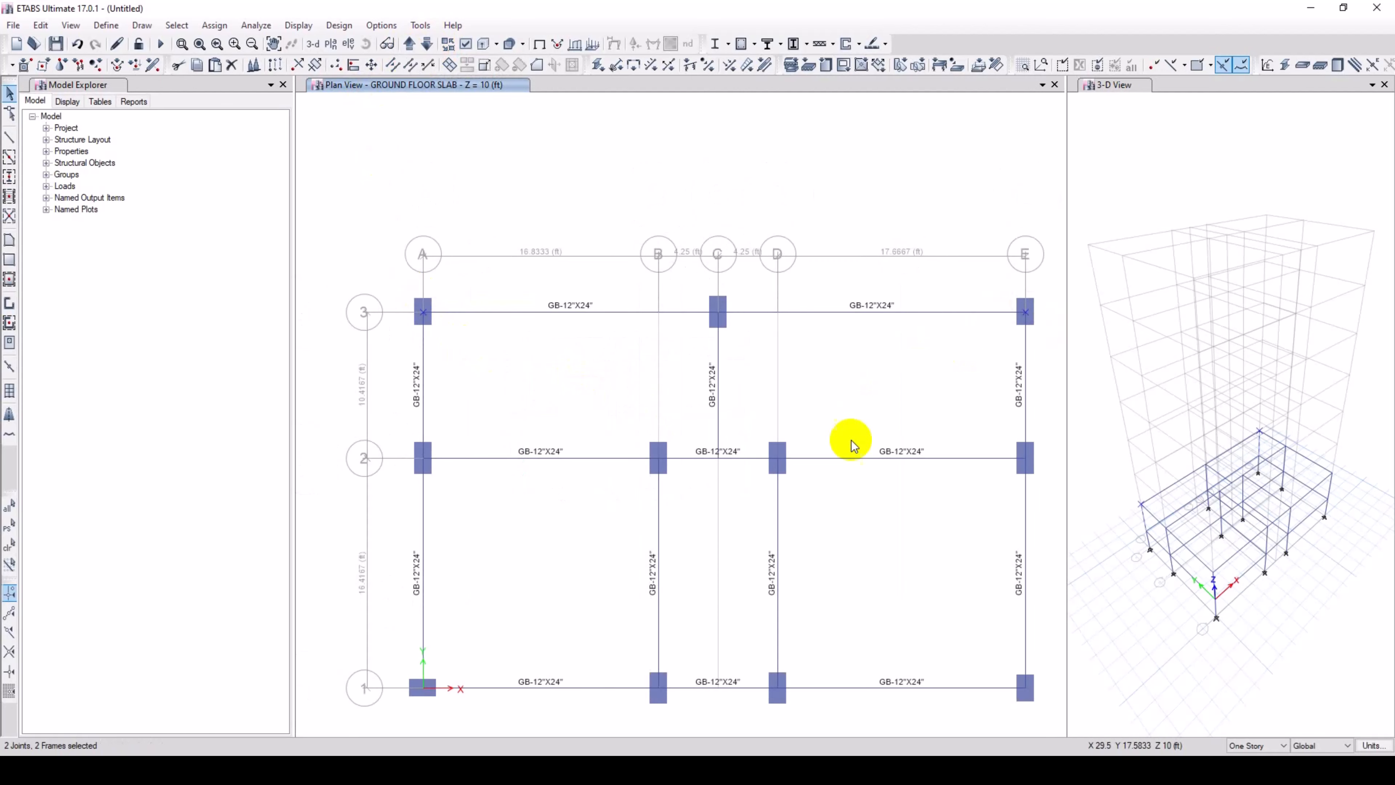
middle_click_drag(772, 426, 769, 394)
left_click_drag(380, 636, 467, 687)
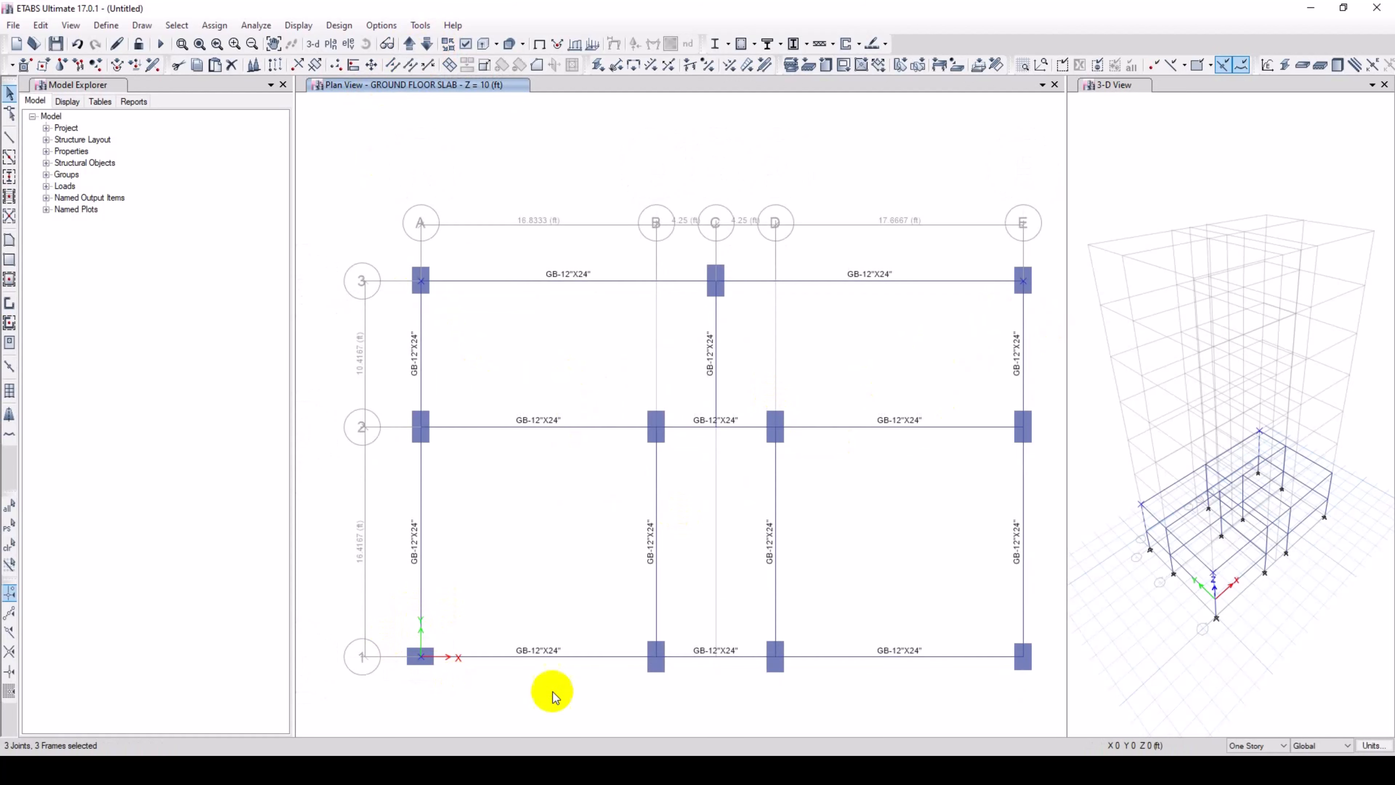
left_click_drag(1045, 688, 1046, 688)
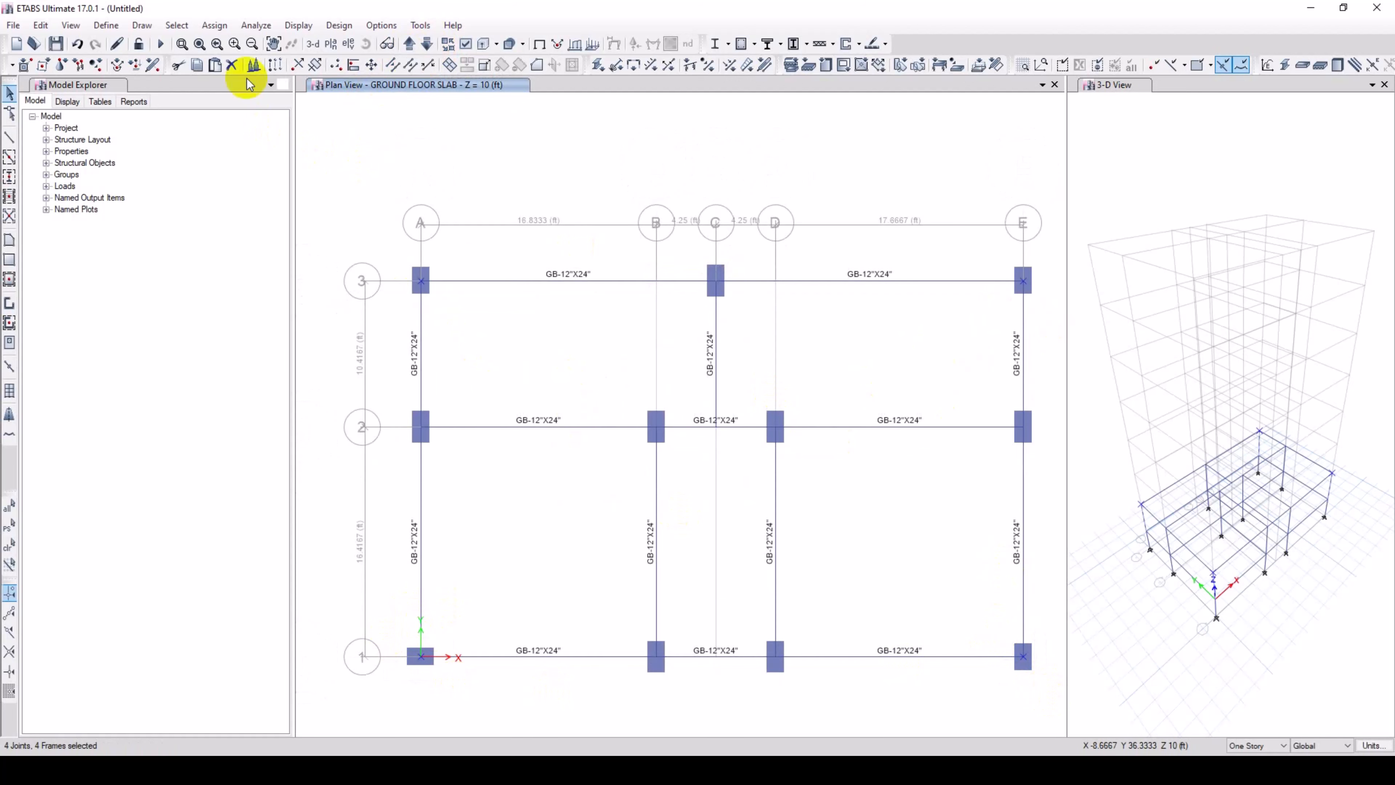
left_click(216, 25)
left_click(235, 61)
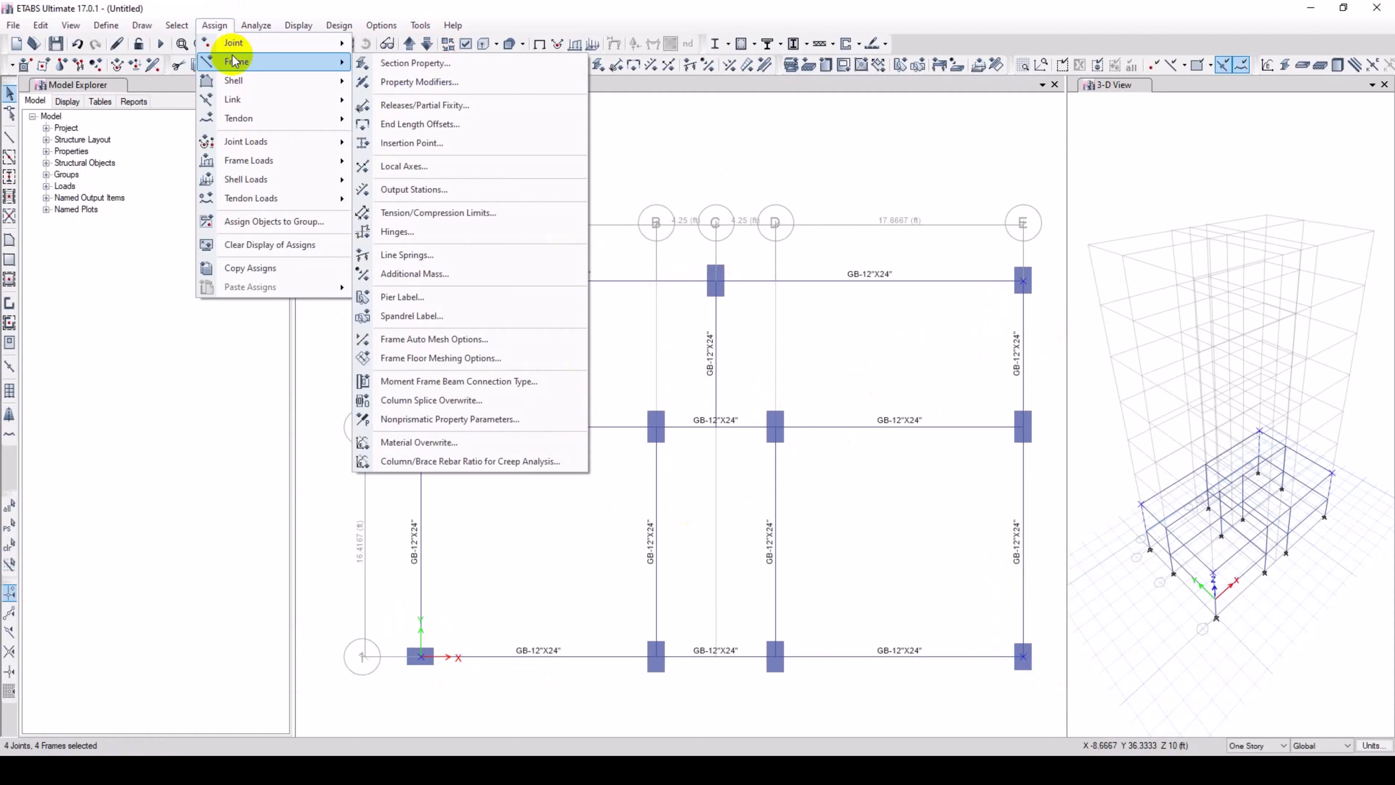
left_click(414, 65)
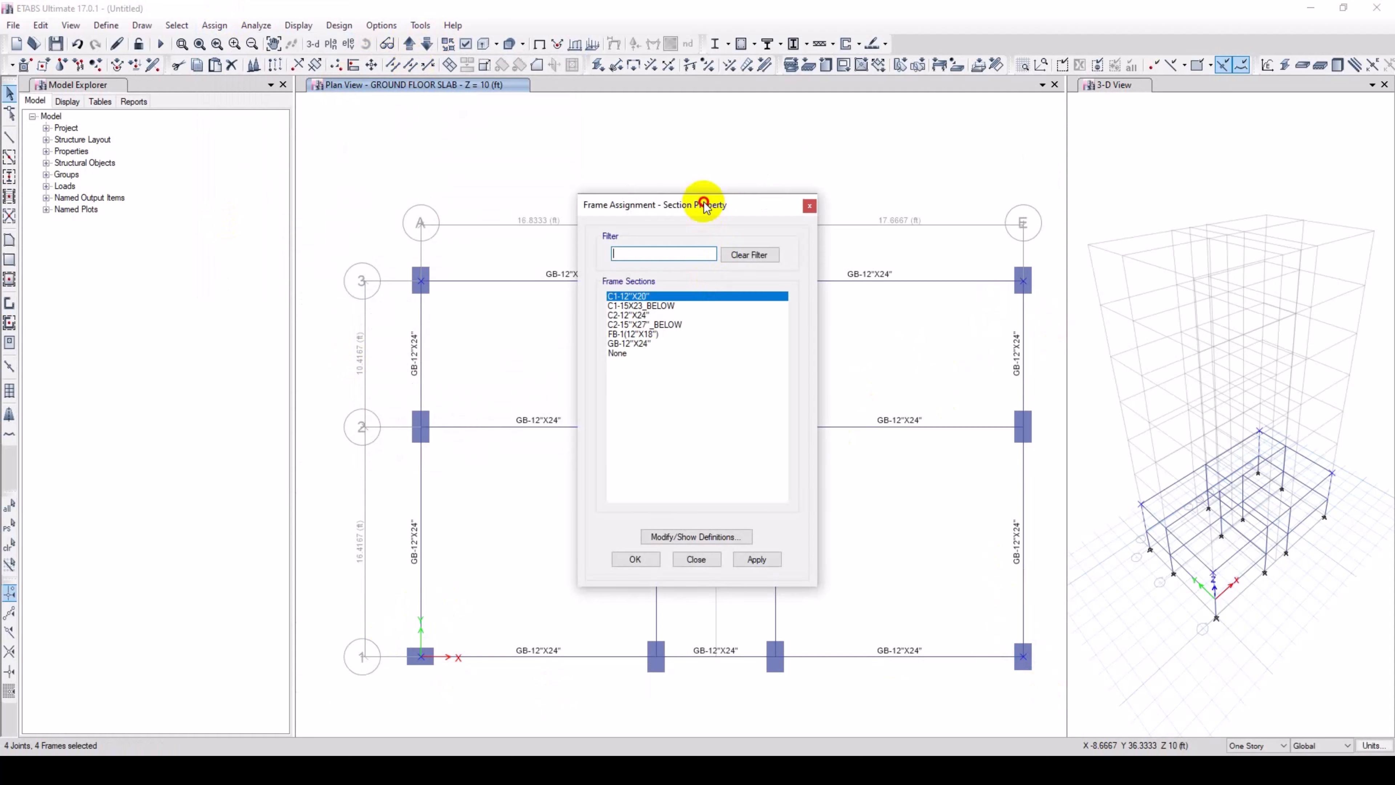
left_click_drag(710, 199, 296, 171)
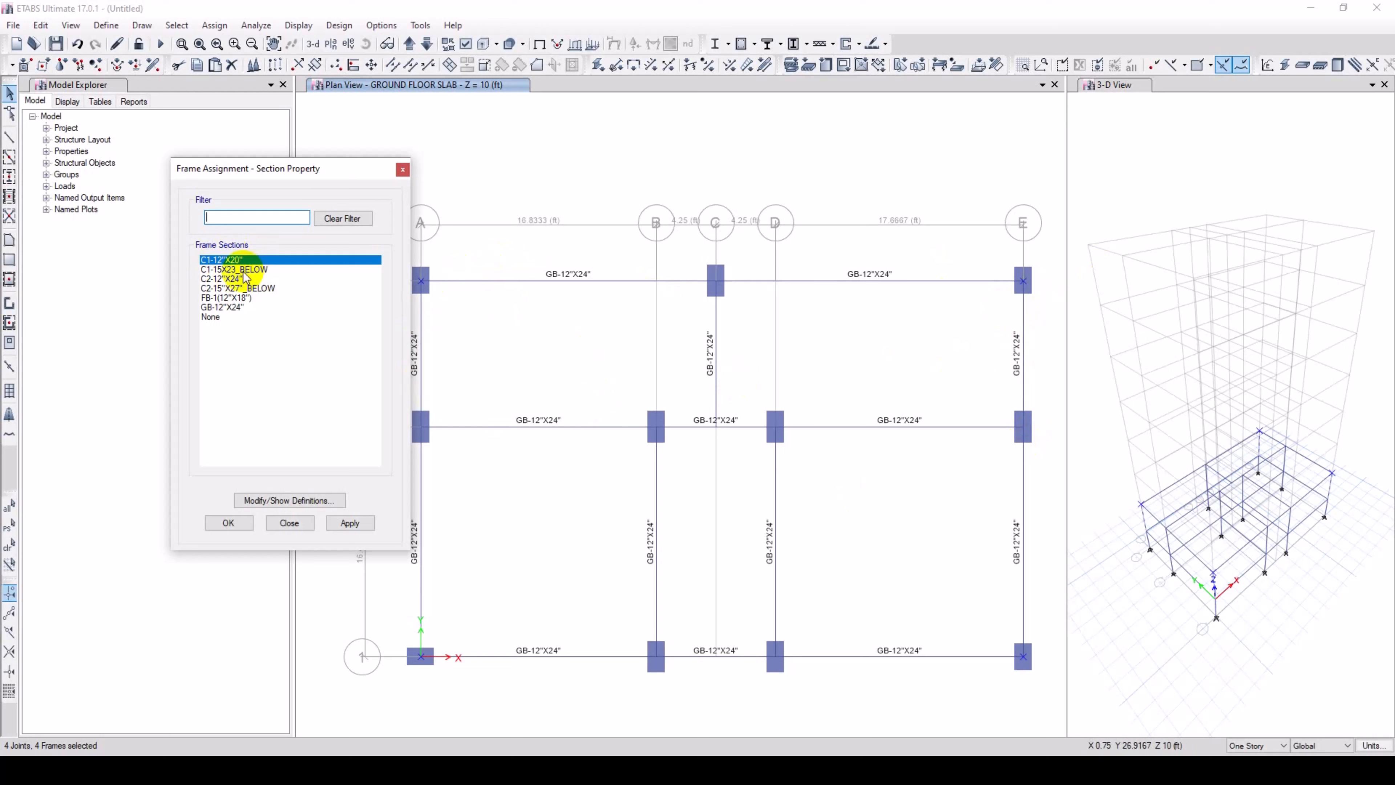
left_click(345, 522)
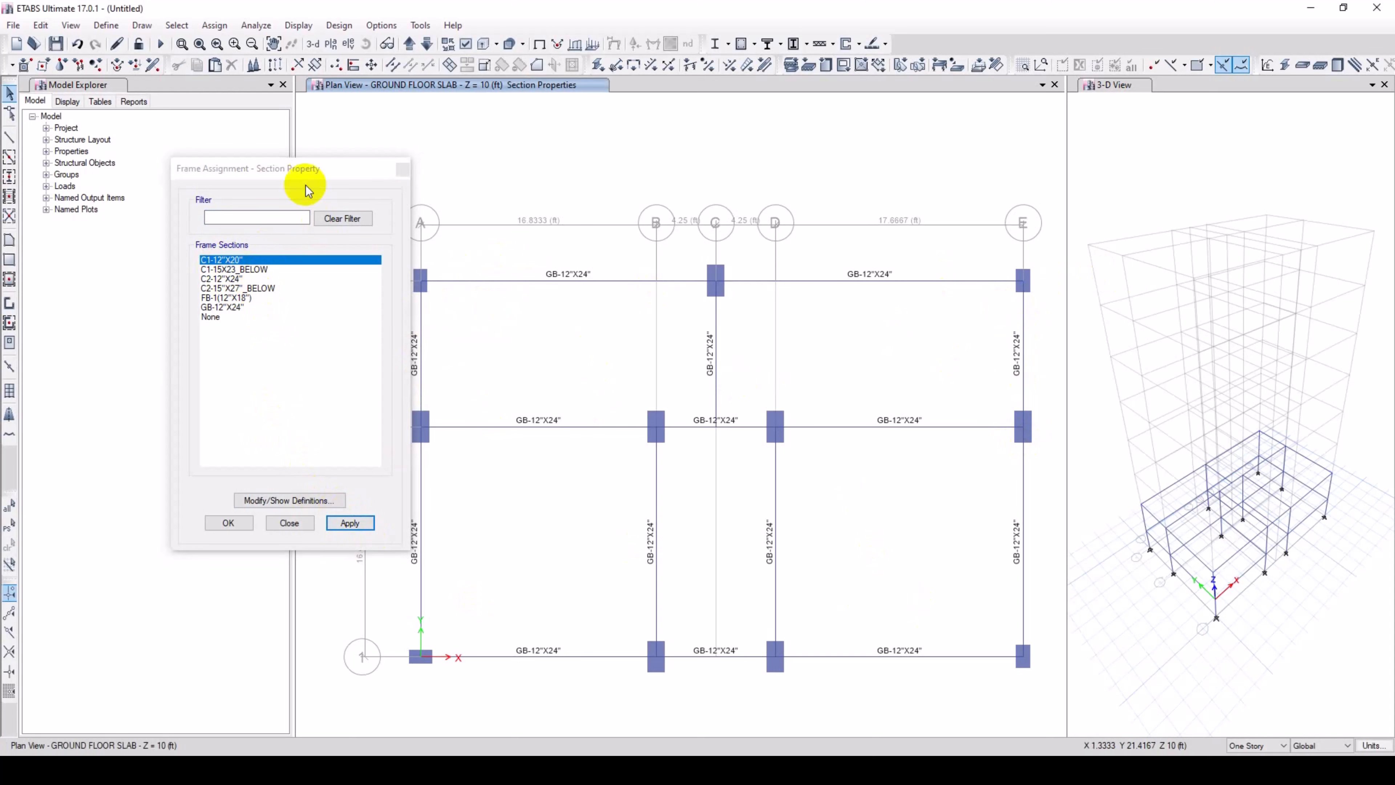
Assign section C2-12"X24" to the ground floor slab columns at C3, B2, D2, D1, B1 and A2.
left_click_drag(301, 166, 210, 163)
left_click(709, 274)
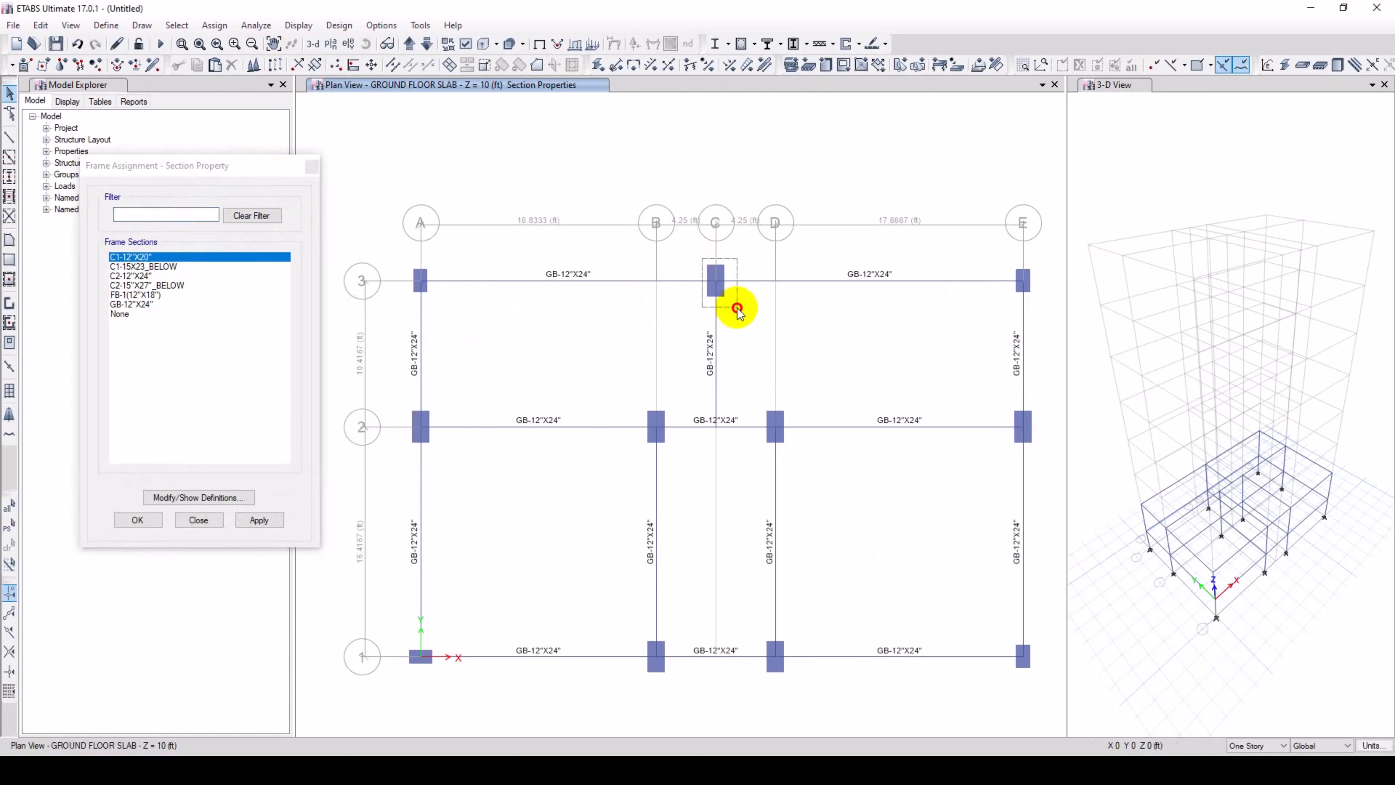
left_click(658, 422)
left_click(775, 427)
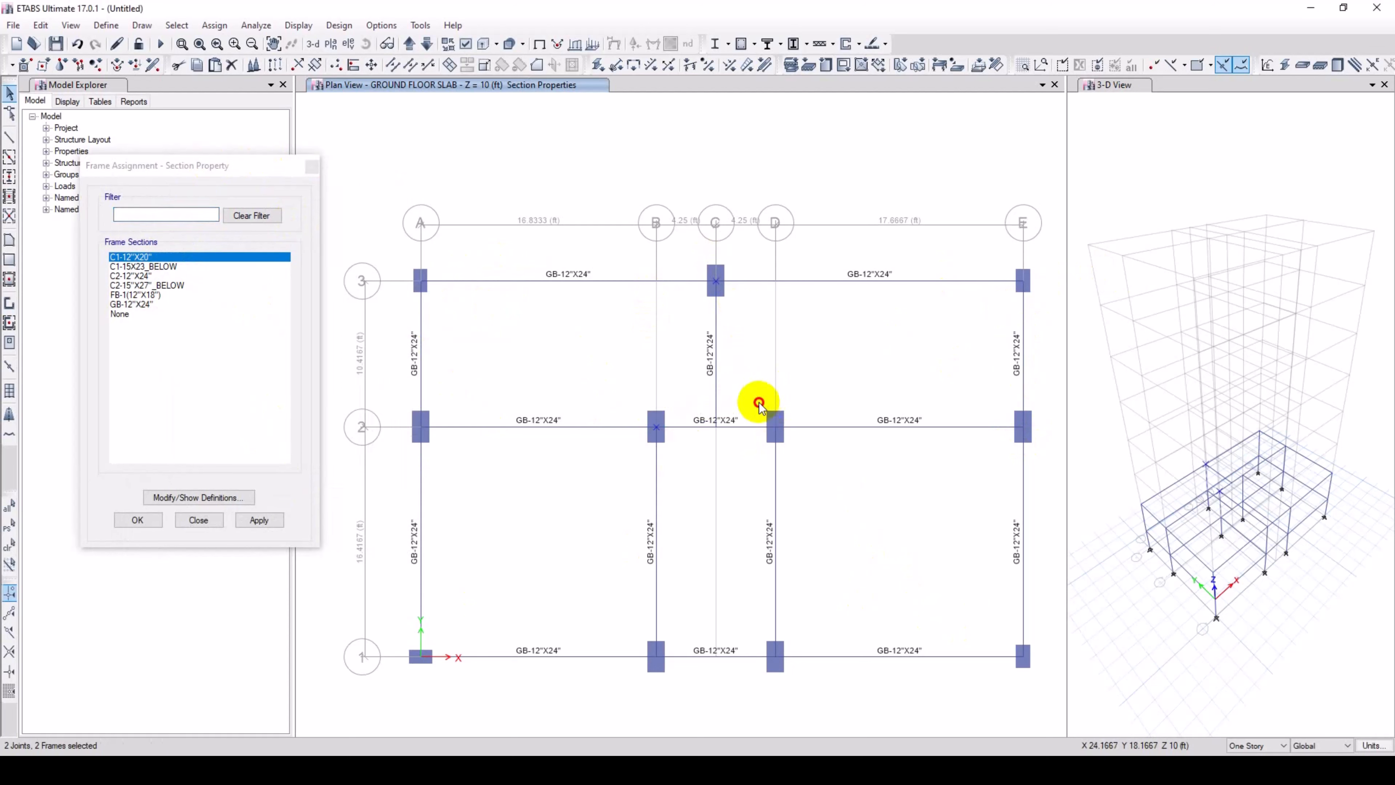
left_click(776, 654)
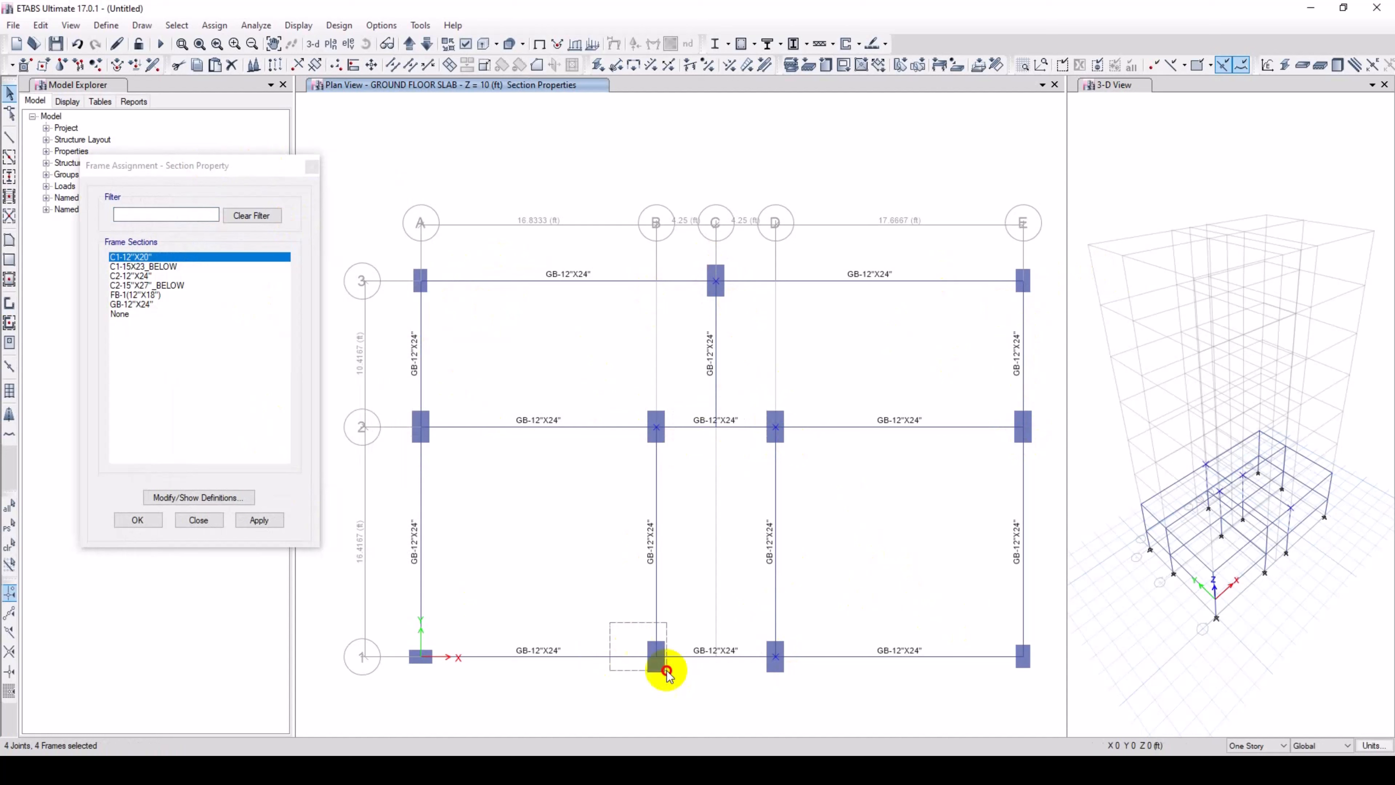
left_click(658, 654)
left_click(422, 428)
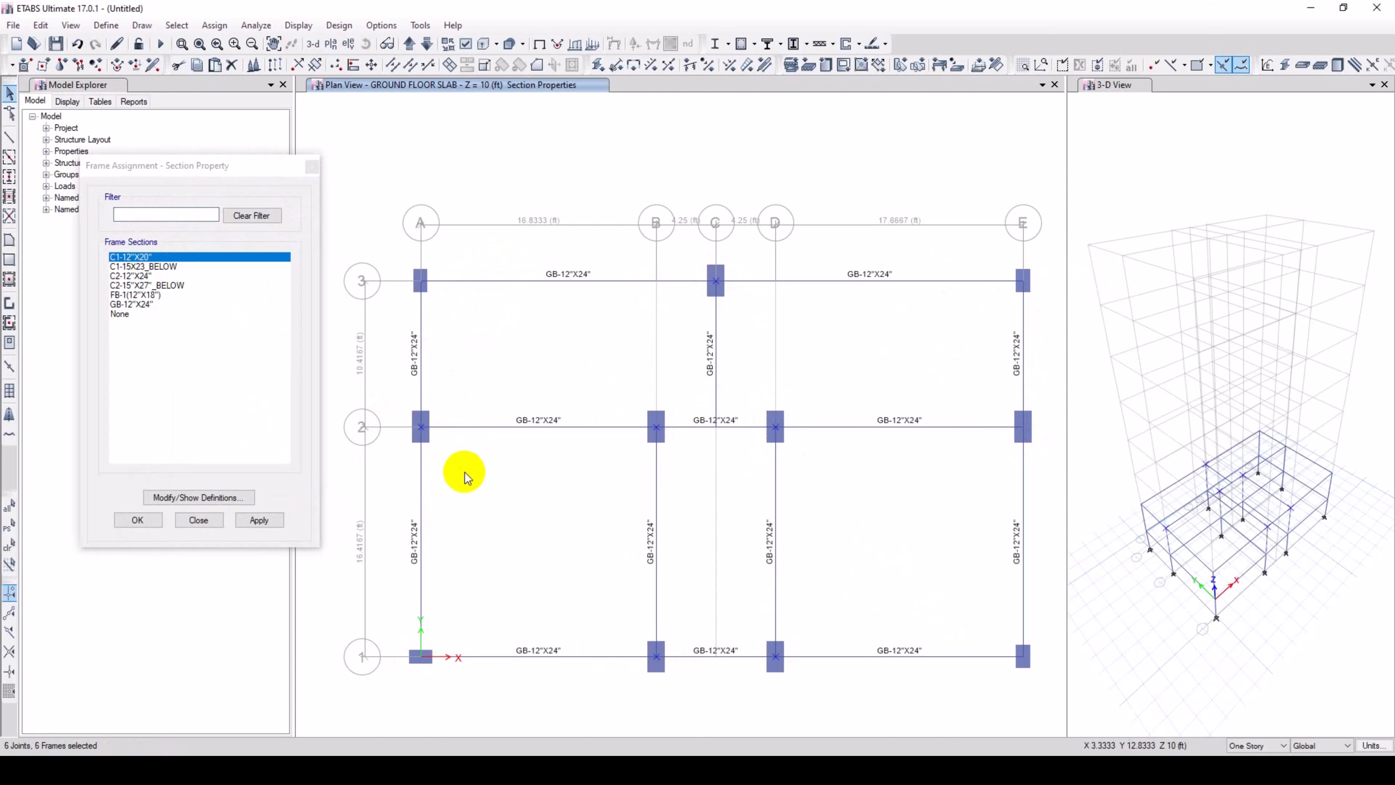
left_click(154, 277)
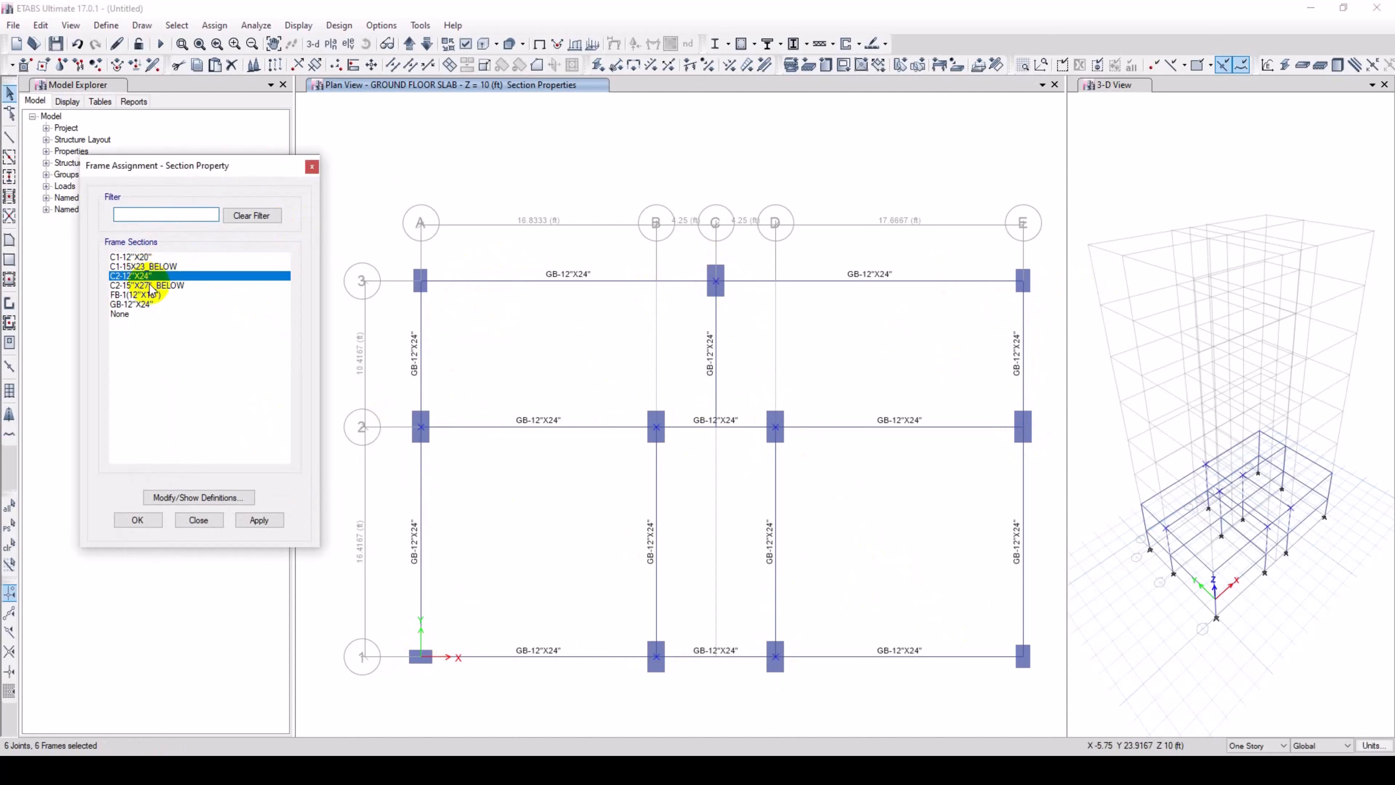
left_click(259, 520)
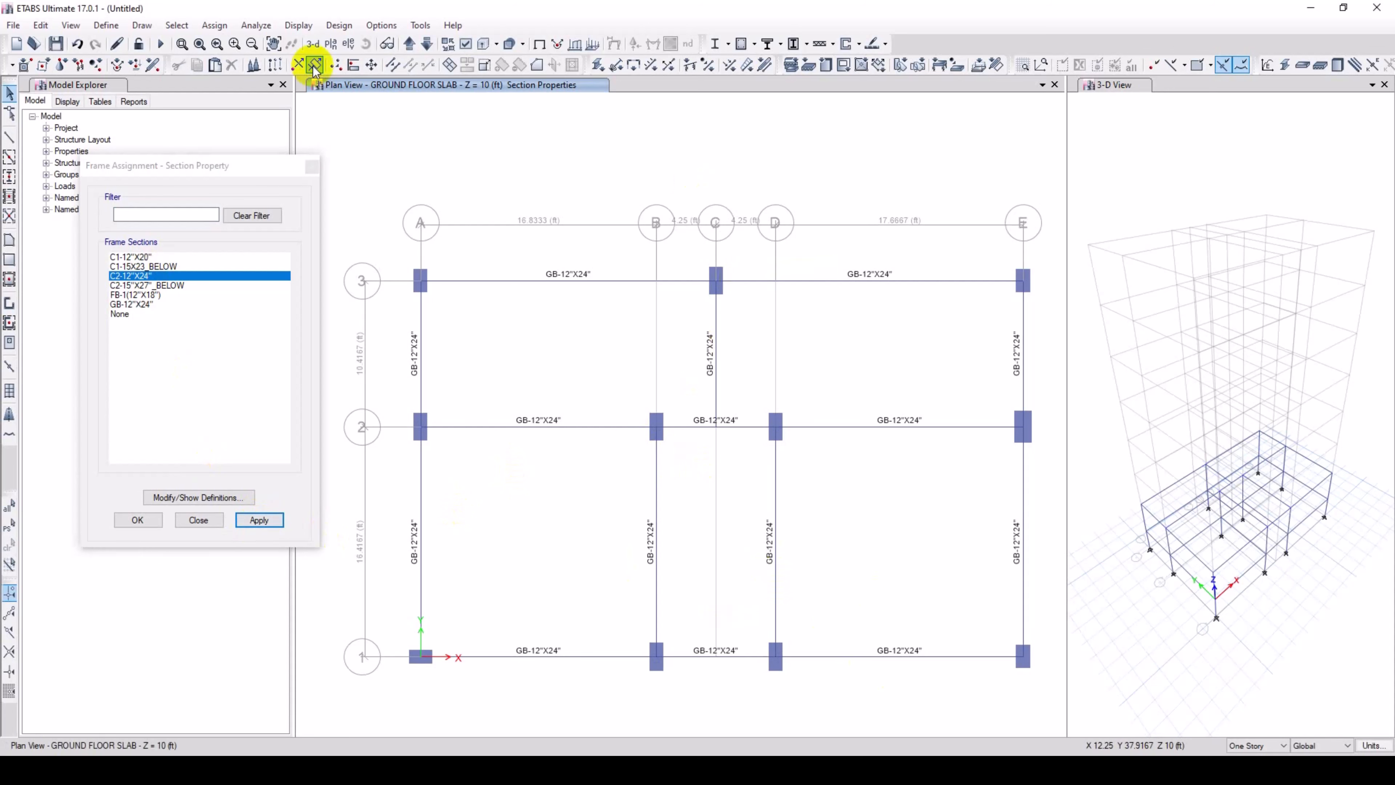
Show the elevation along grid line 1 to examine the column and beam sections.
left_click(334, 44)
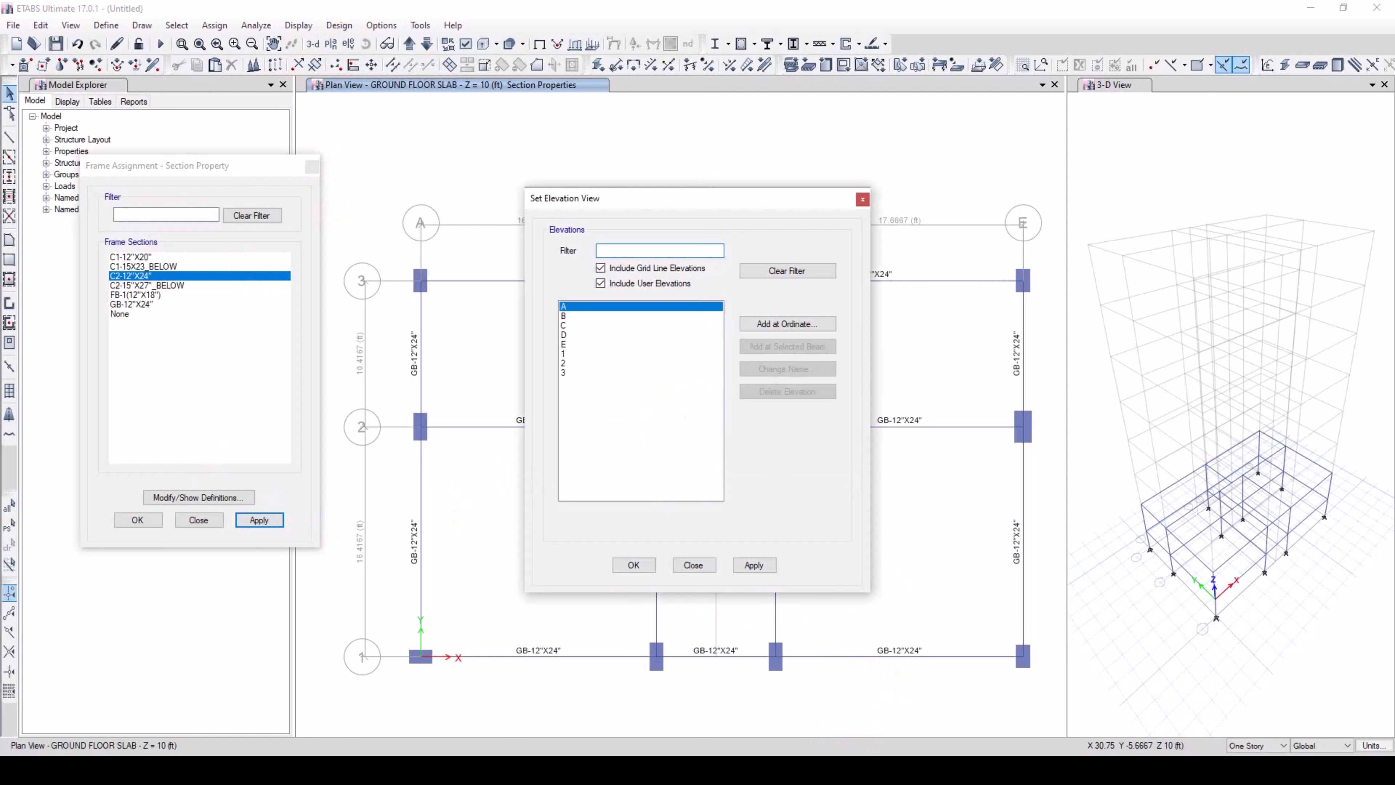
left_click(571, 353)
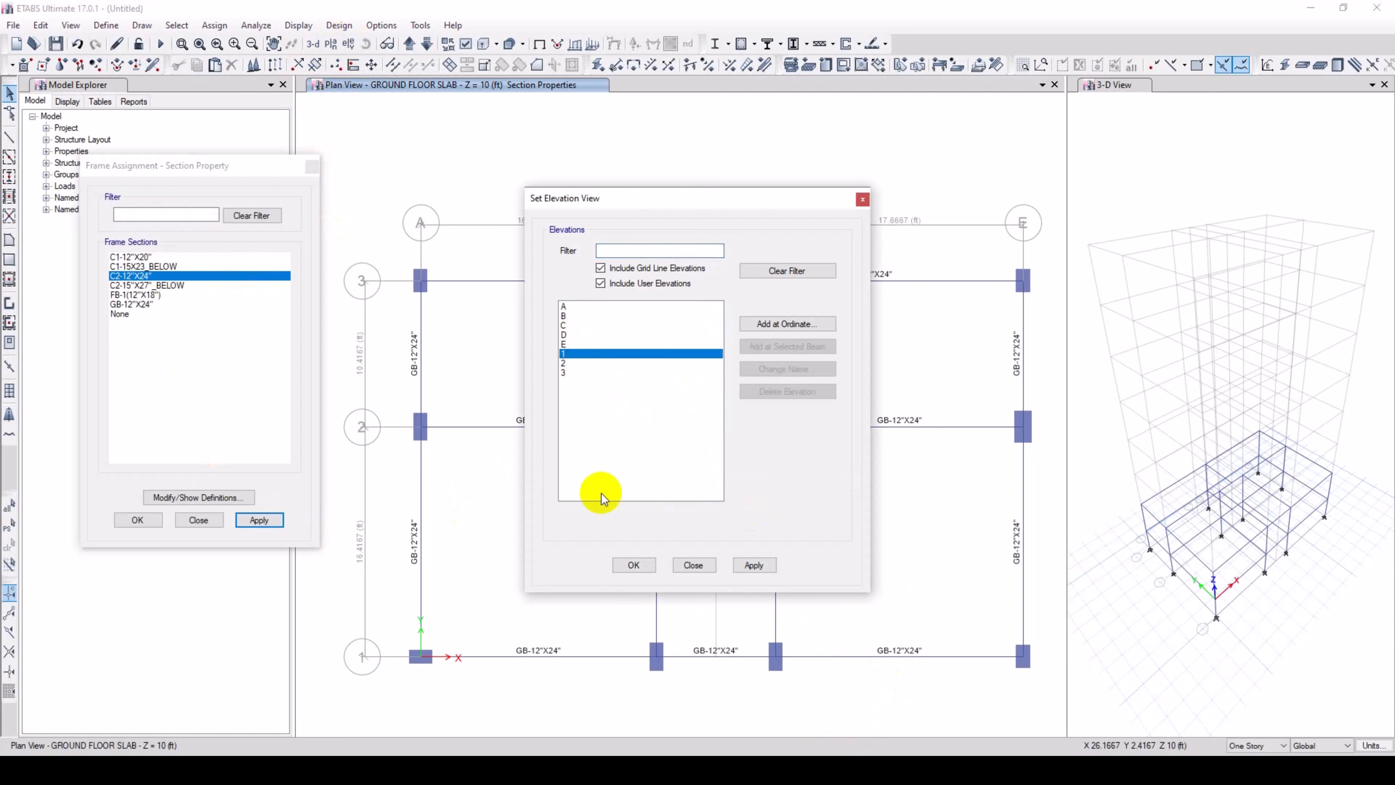
left_click(752, 566)
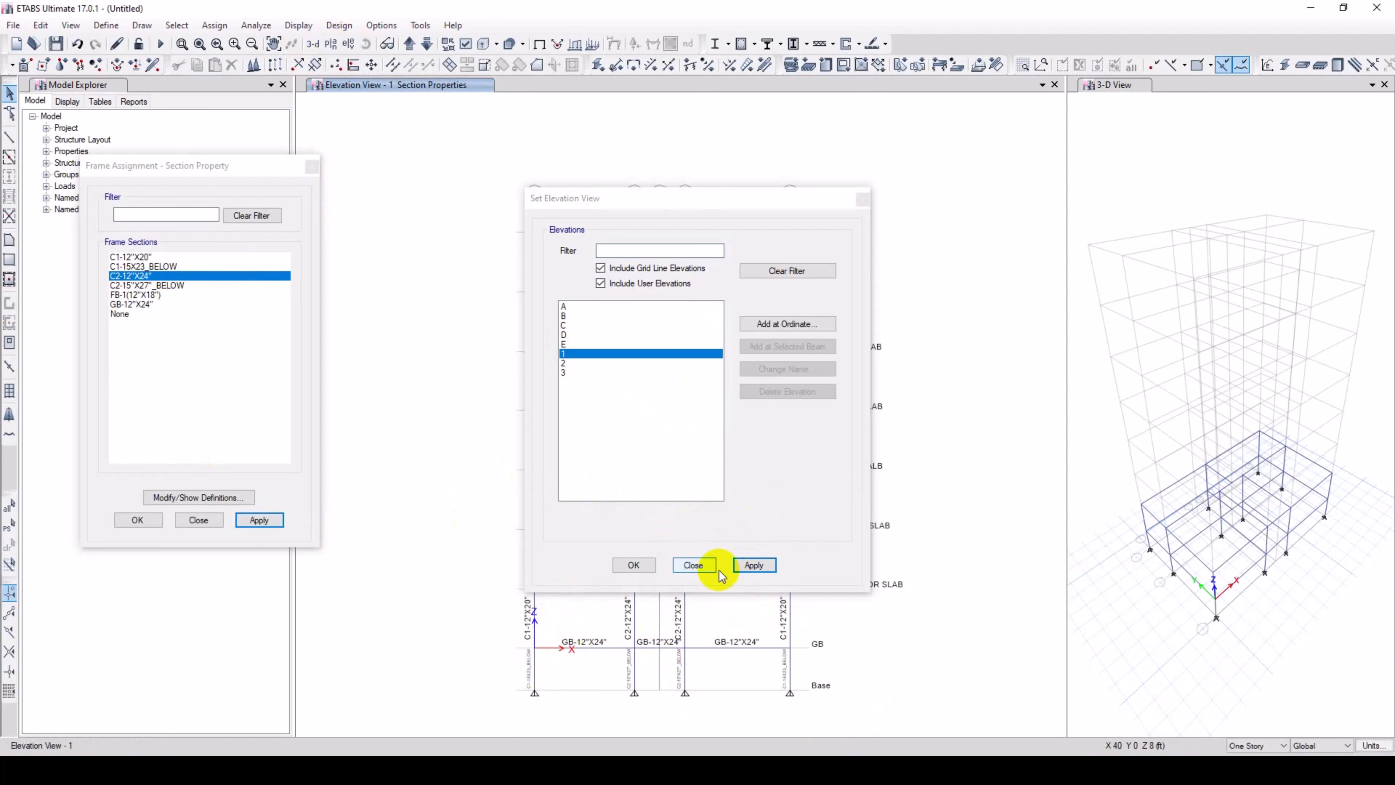
left_click(693, 565)
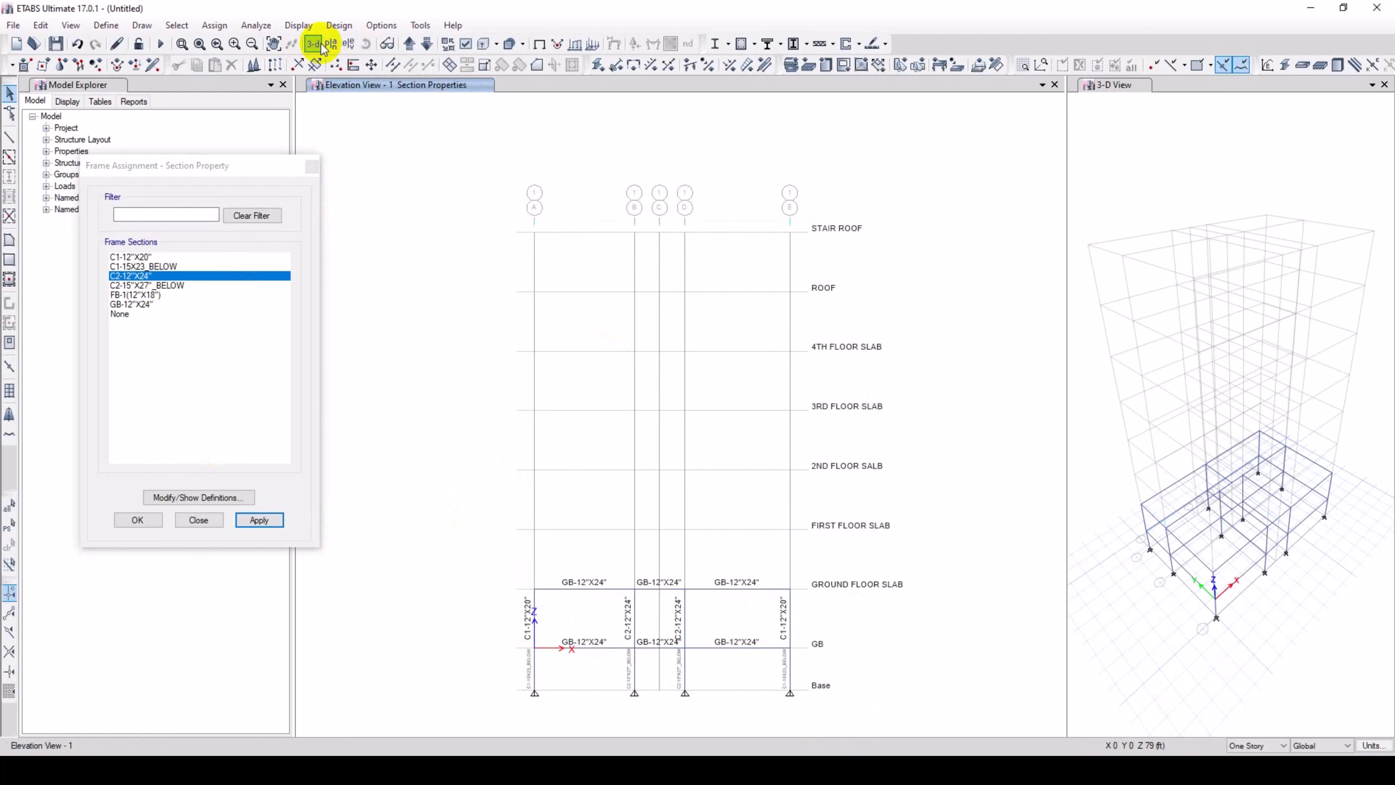
Return to the GROUND FLOOR SLAB plan view.
left_click(330, 44)
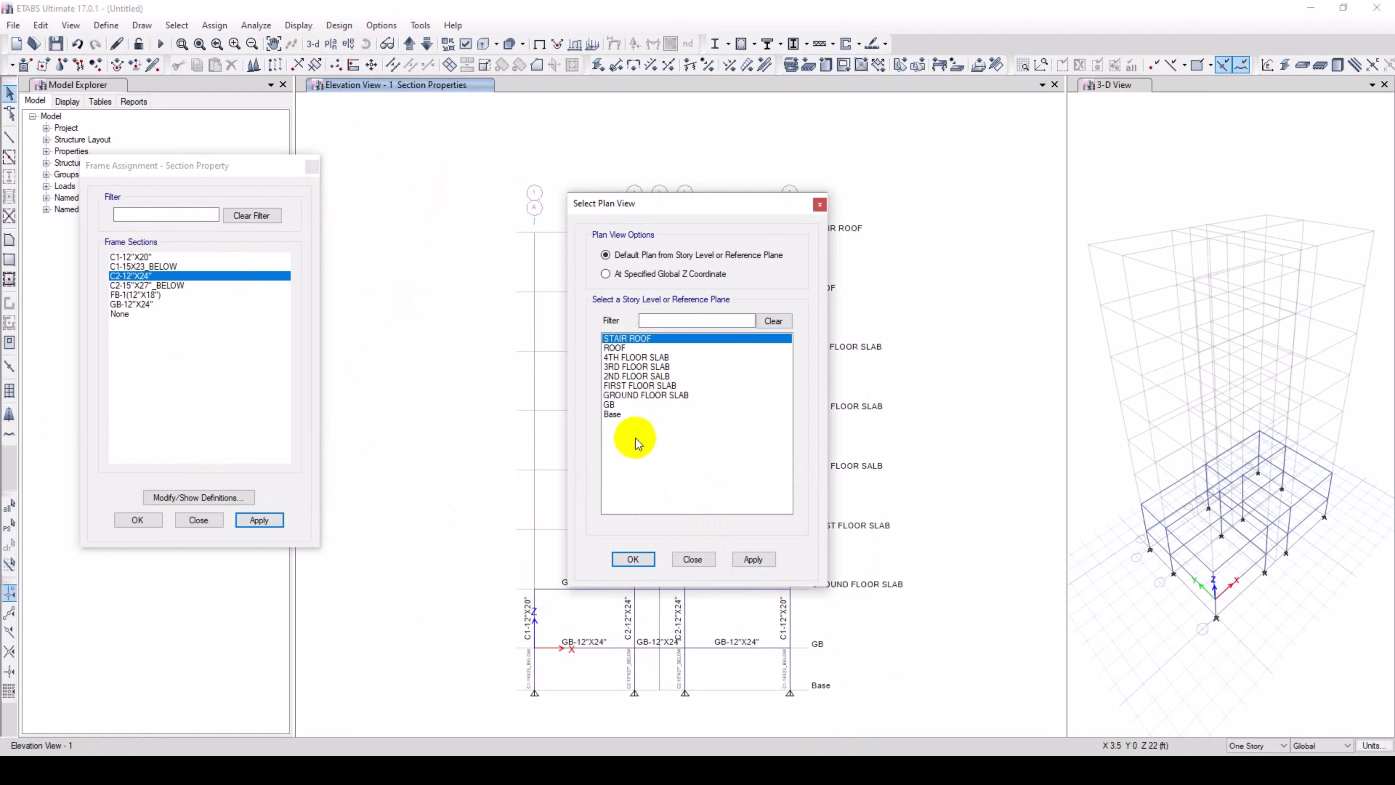
left_click(619, 396)
left_click(753, 560)
left_click(633, 559)
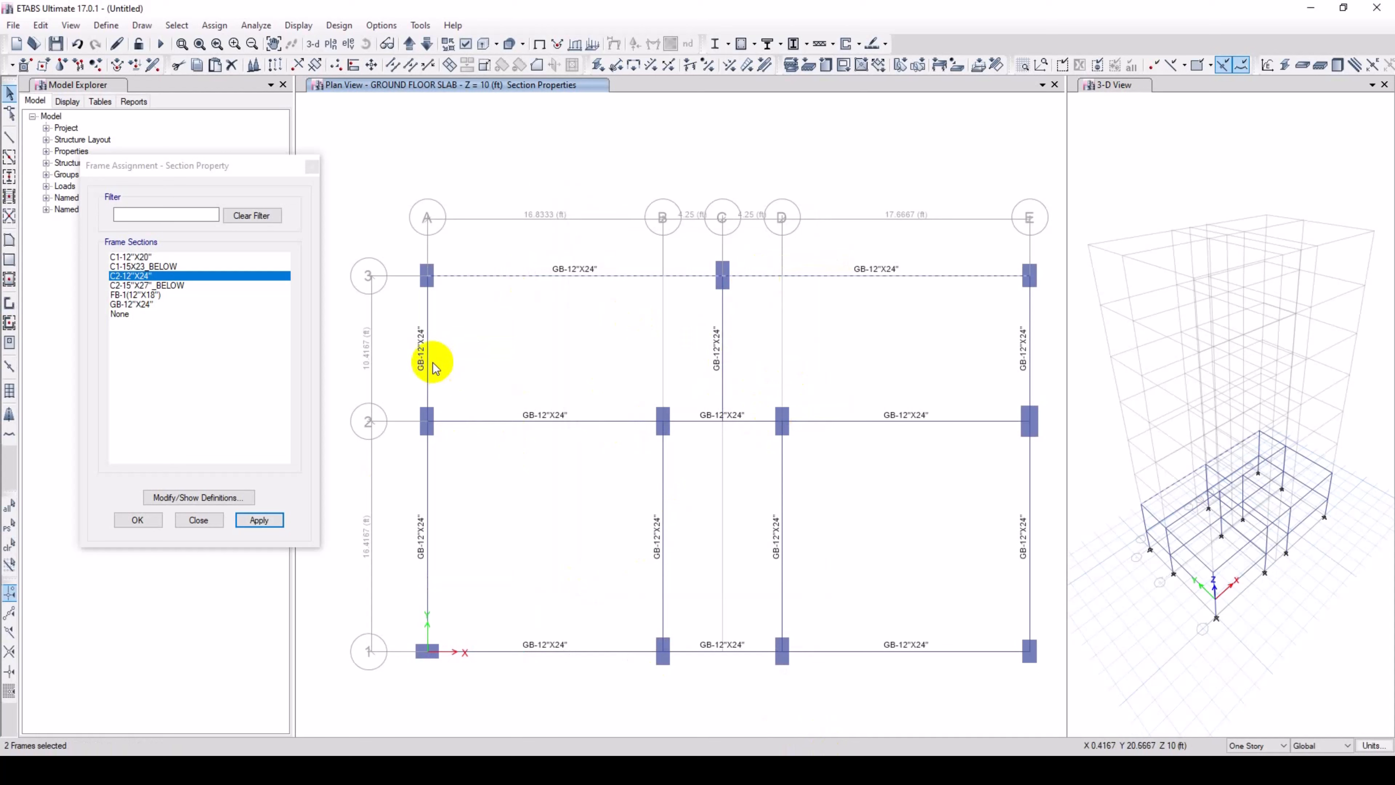
Select all the beams on the GROUND FLOOR SLAB plan, assign them section FB-1(12"X18") and close the section assignment.
left_click(471, 421)
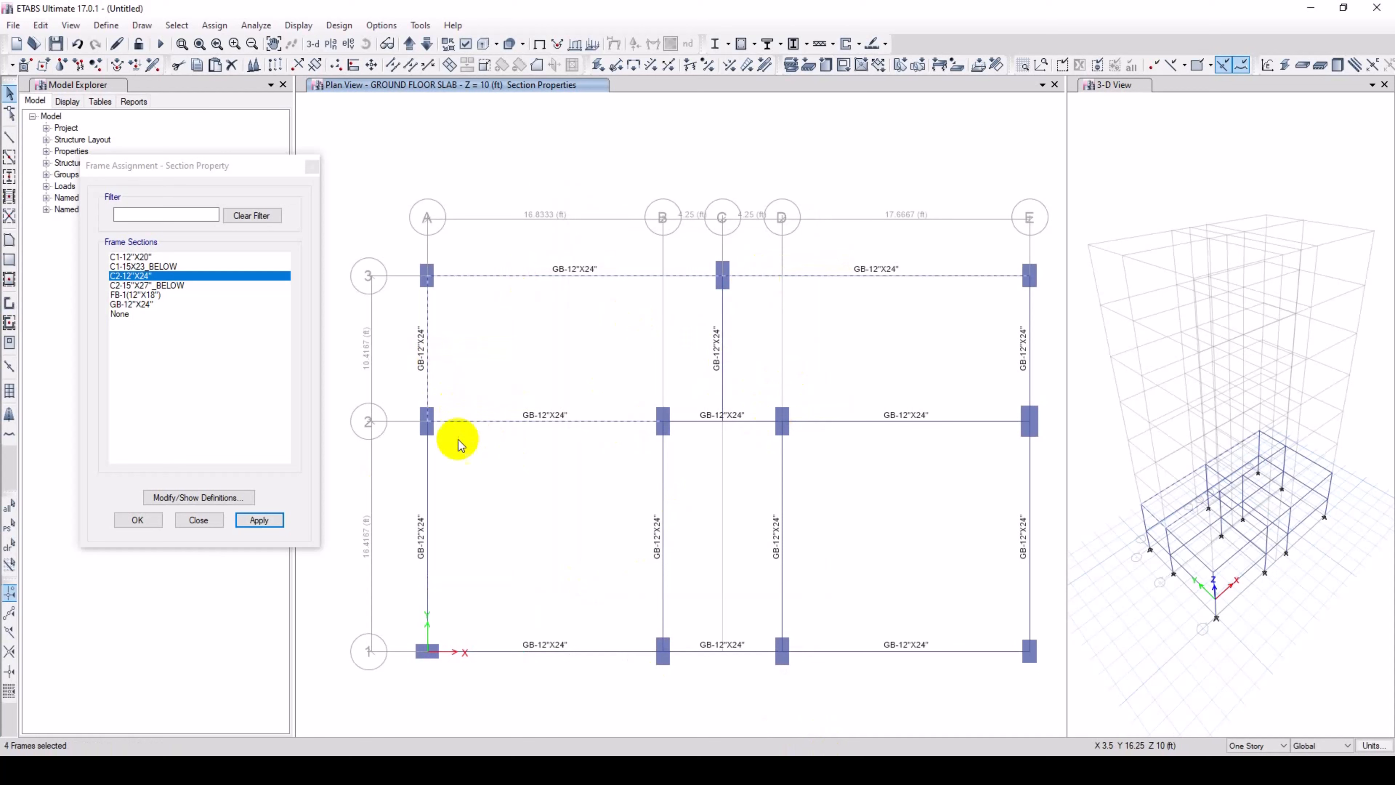
left_click(428, 469)
left_click(662, 484)
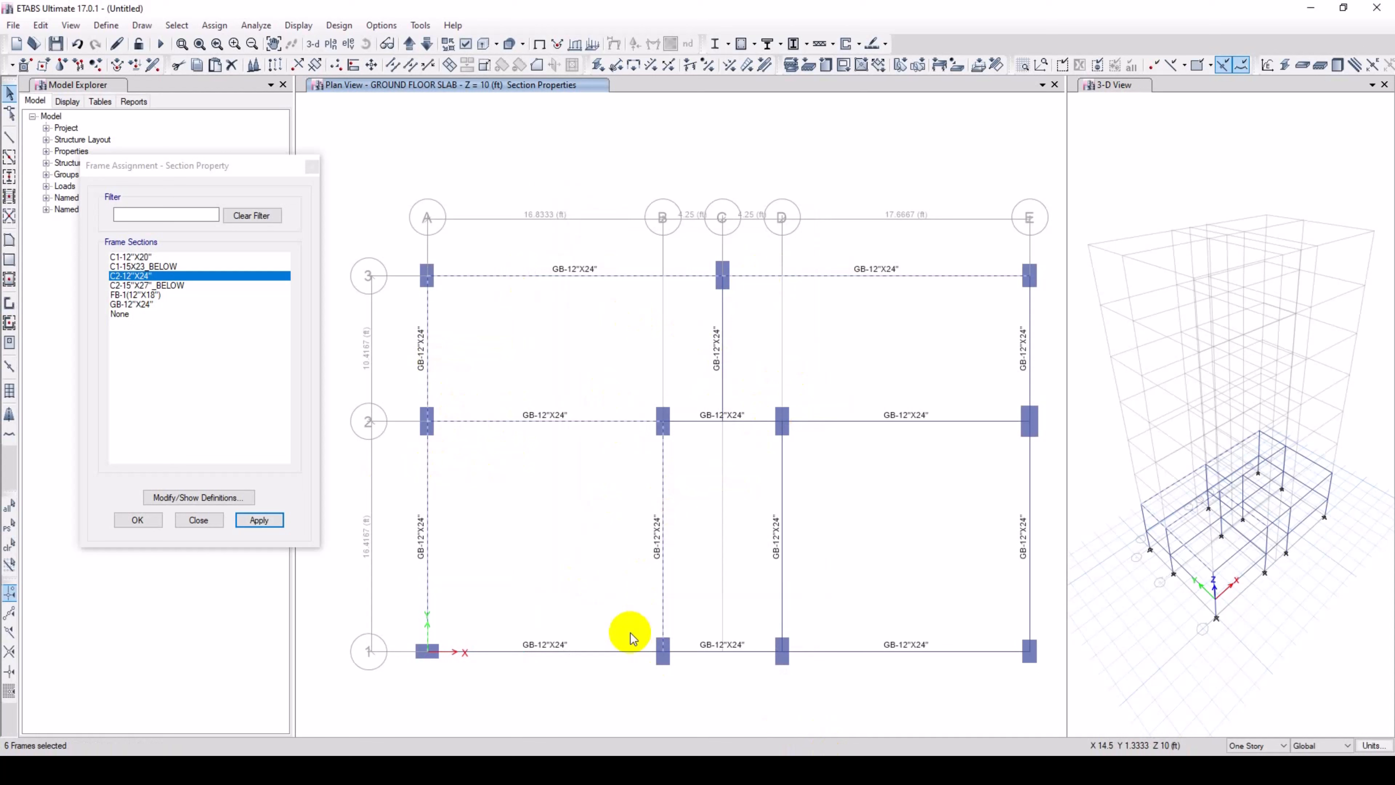
left_click(617, 654)
left_click(731, 650)
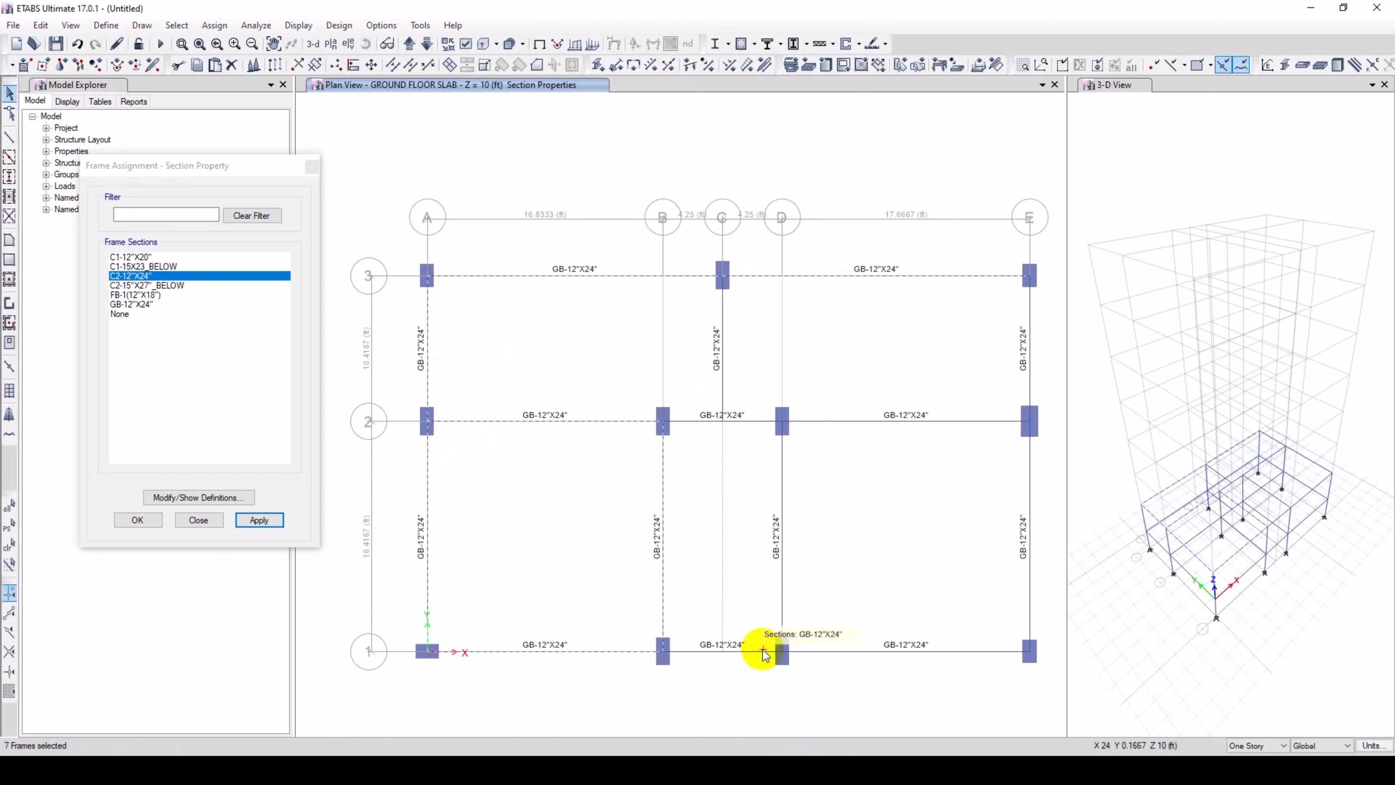
left_click(783, 575)
left_click(868, 652)
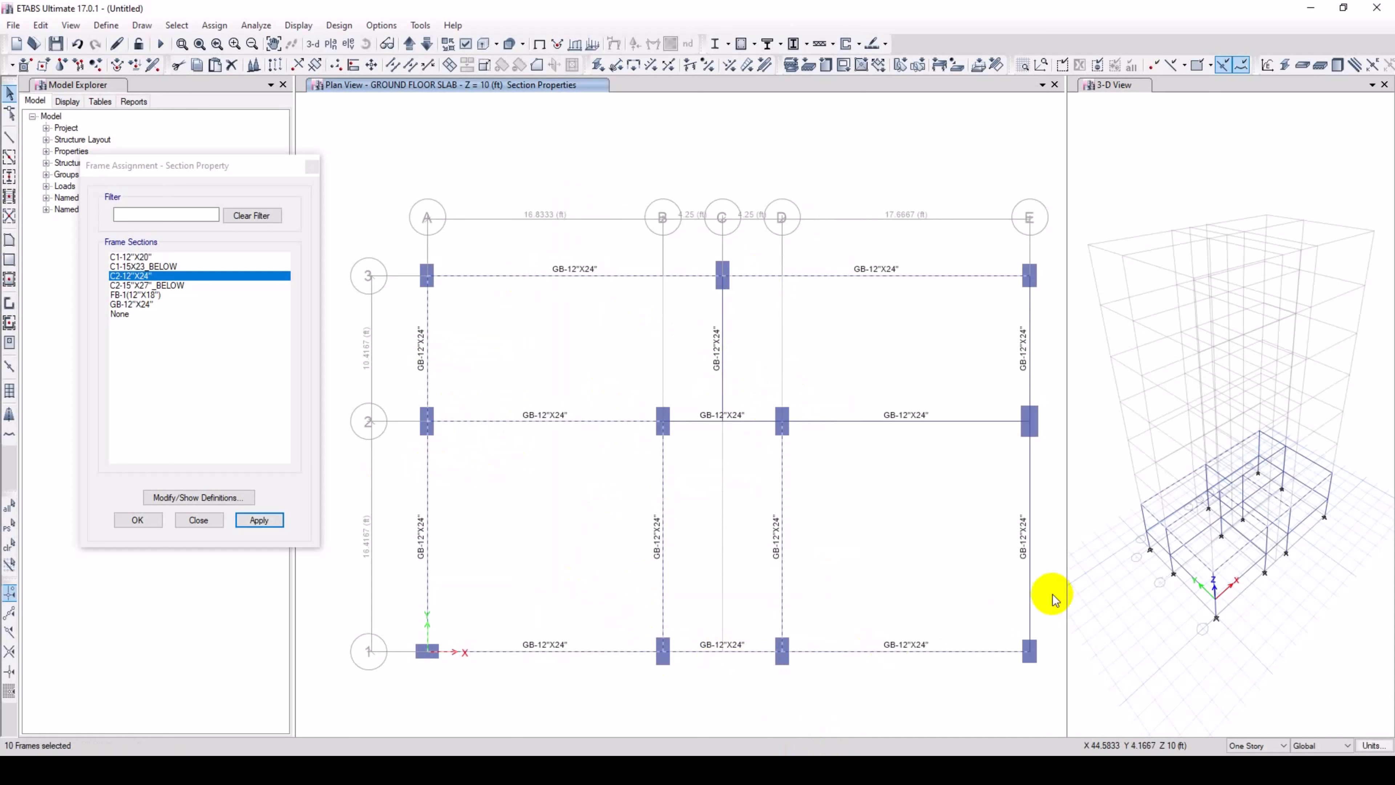
left_click(1030, 584)
left_click(1027, 360)
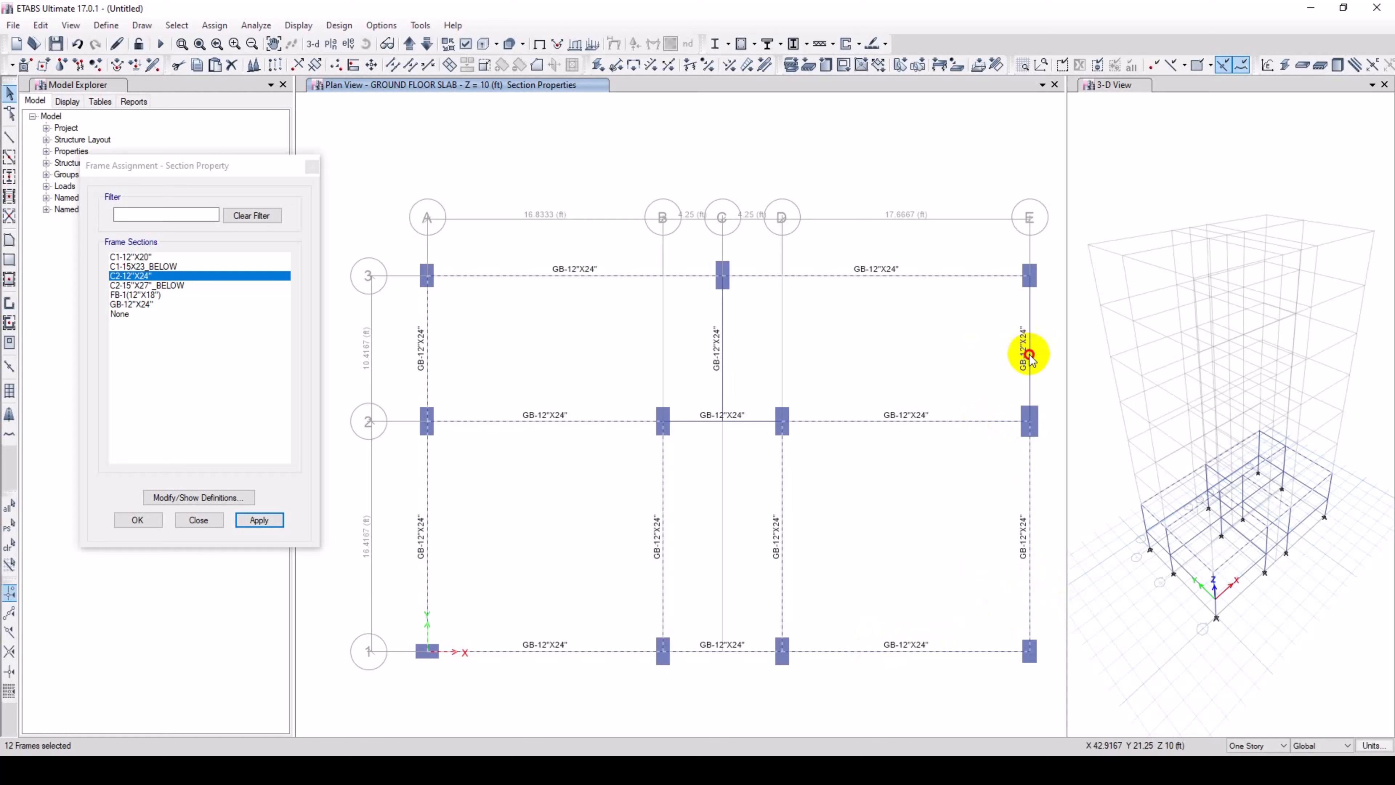
left_click(742, 426)
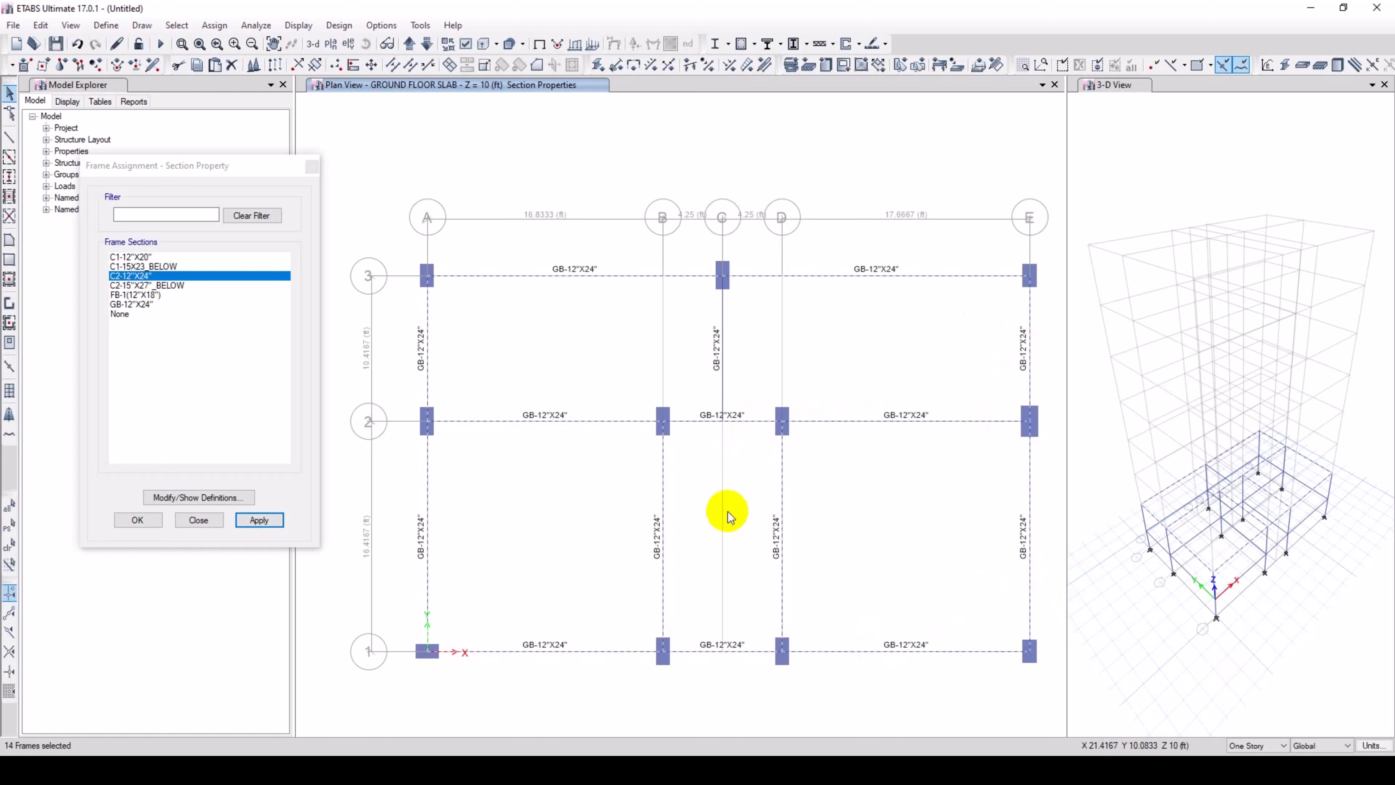
left_click(722, 419)
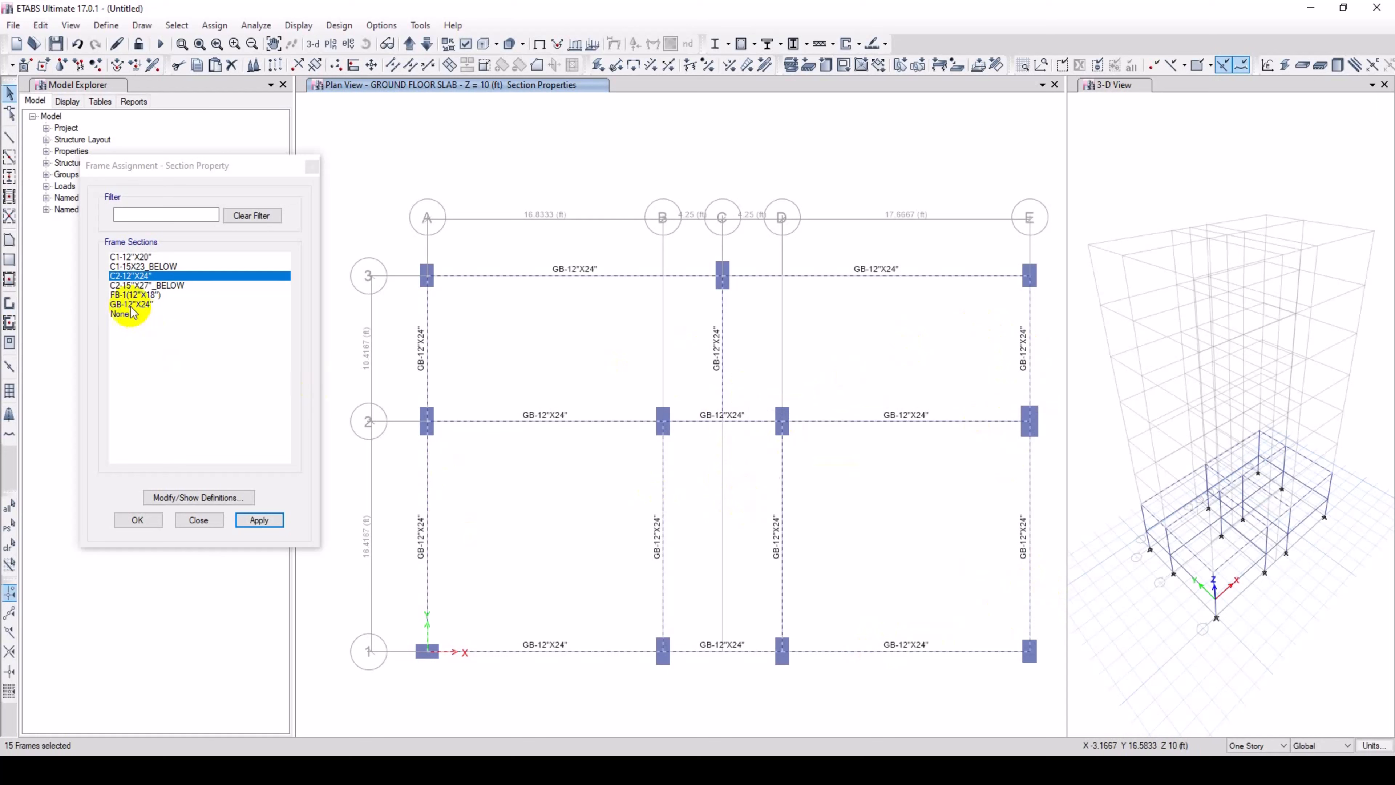
left_click(127, 296)
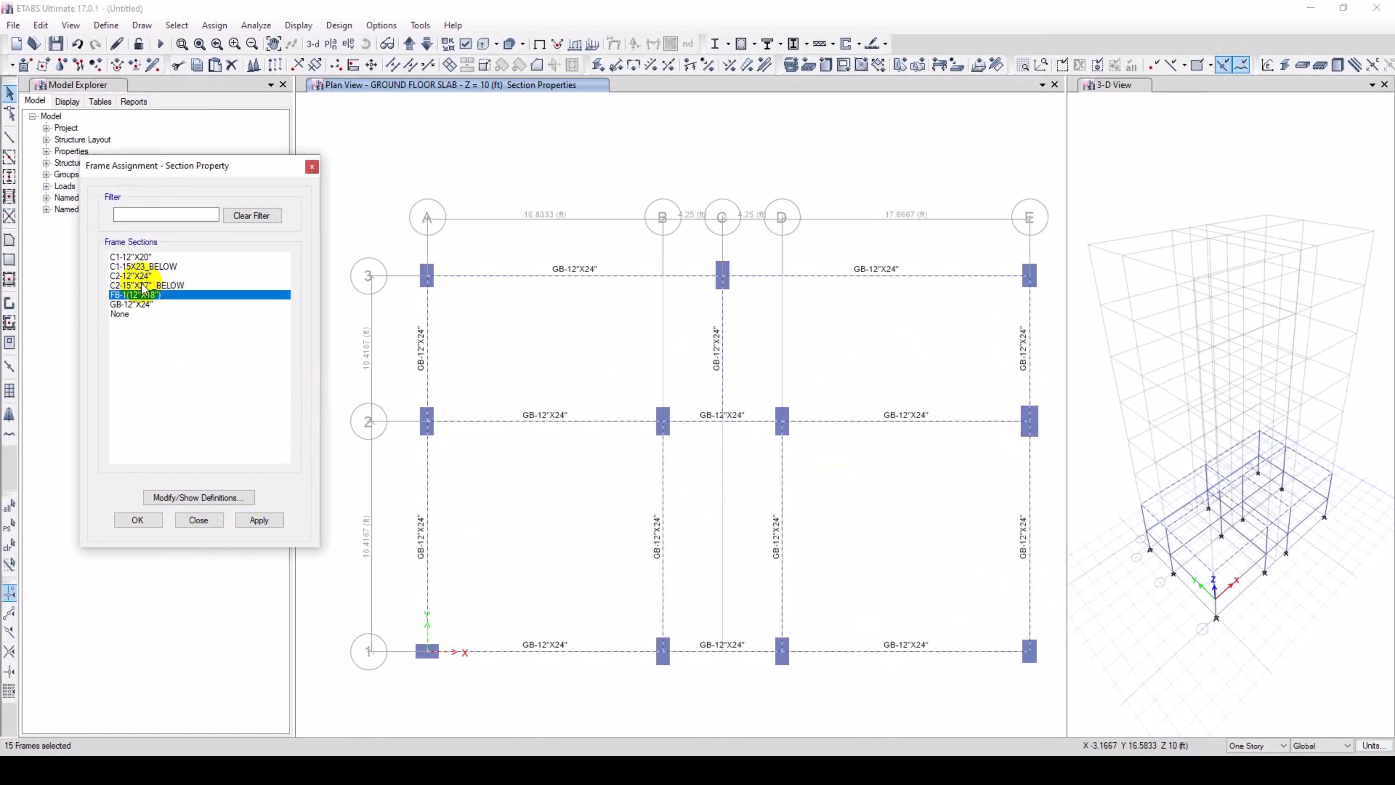
left_click(260, 520)
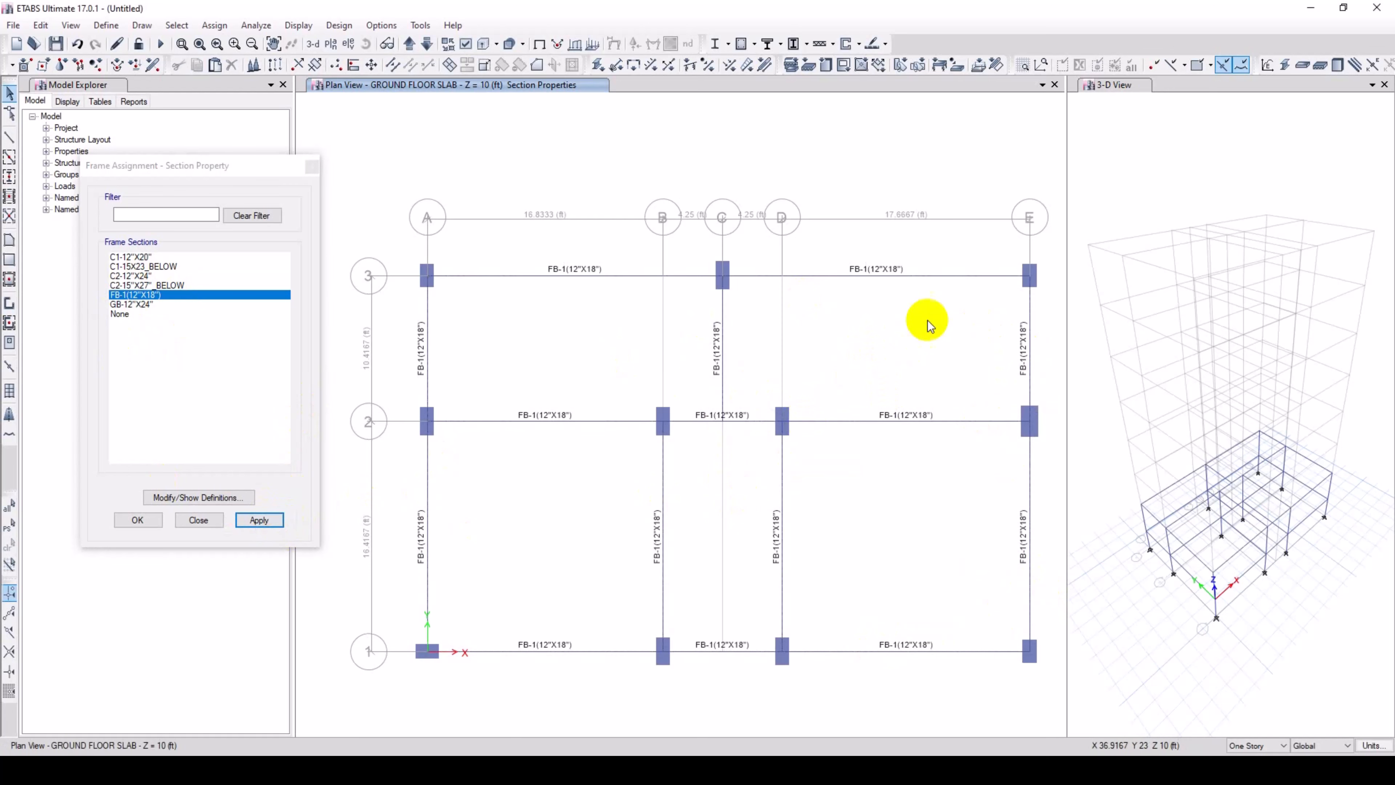
left_click(137, 520)
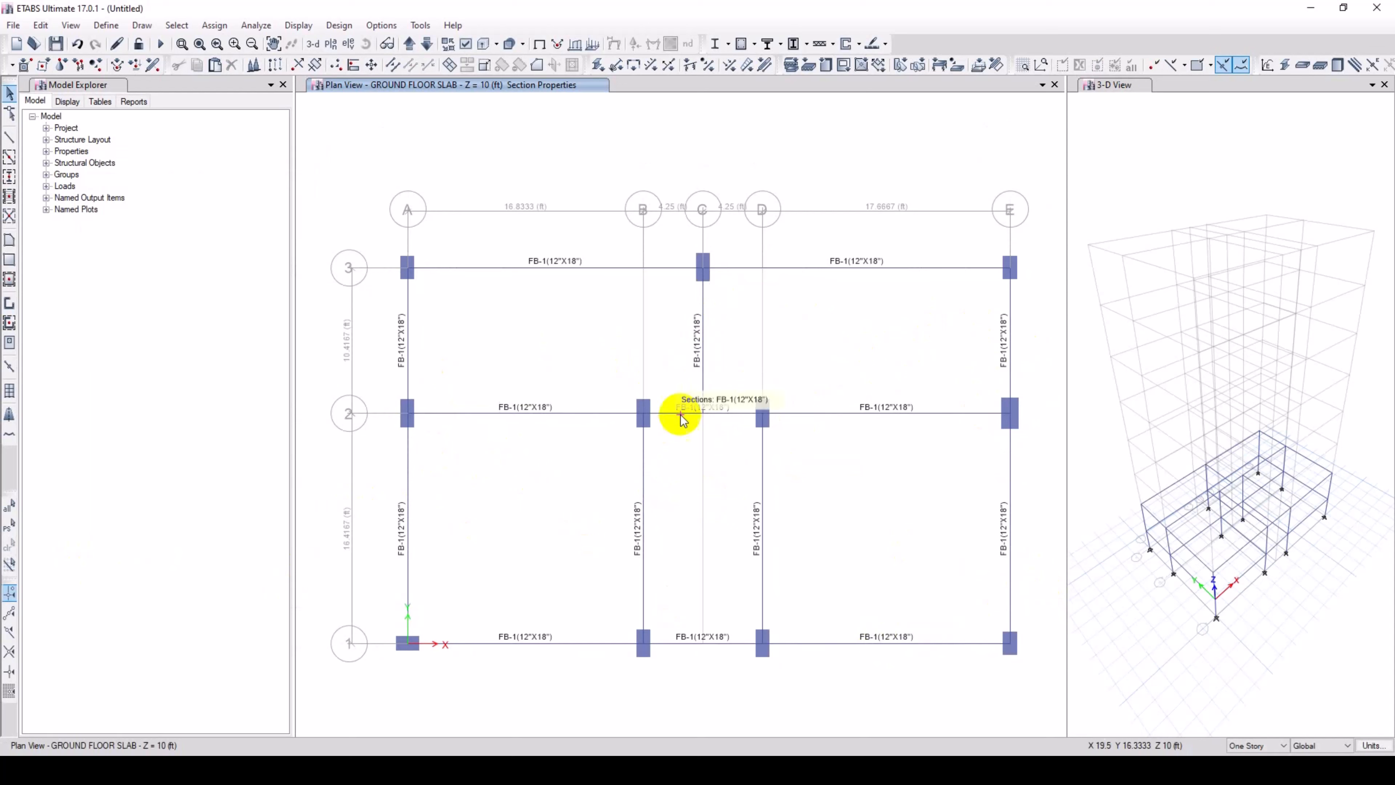
Run the model check with the joint, frame, shell and other checks selected, and close its report.
left_click(256, 26)
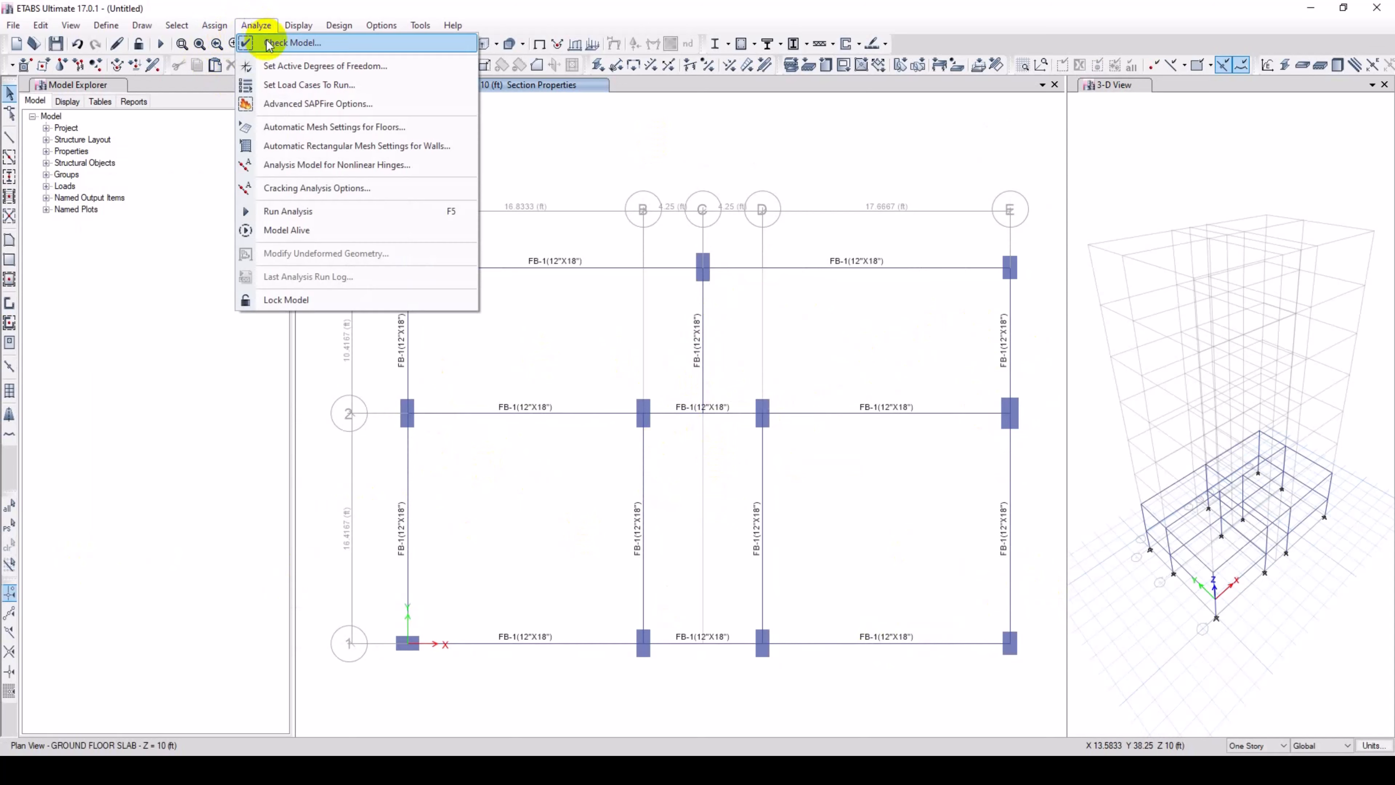
left_click(374, 37)
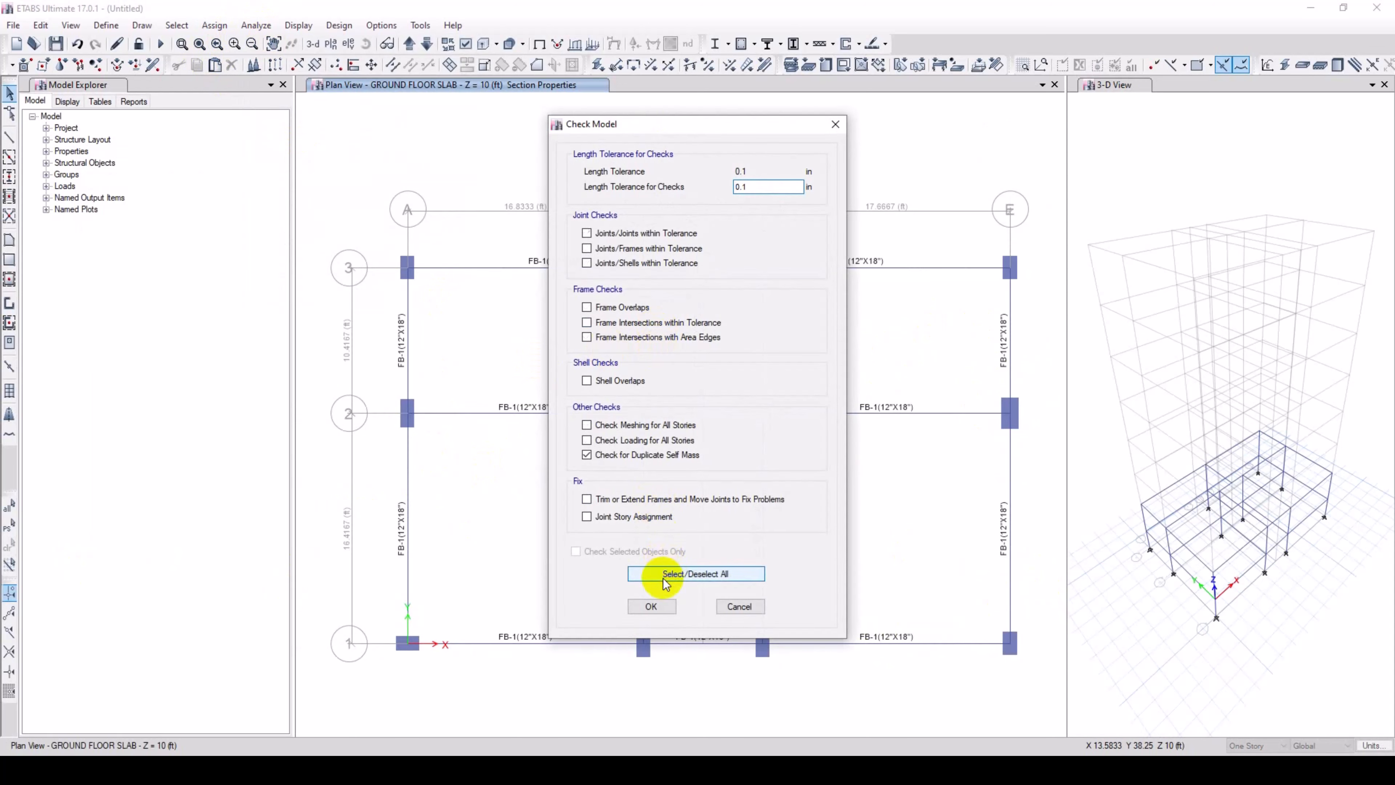
left_click(608, 518)
left_click(651, 606)
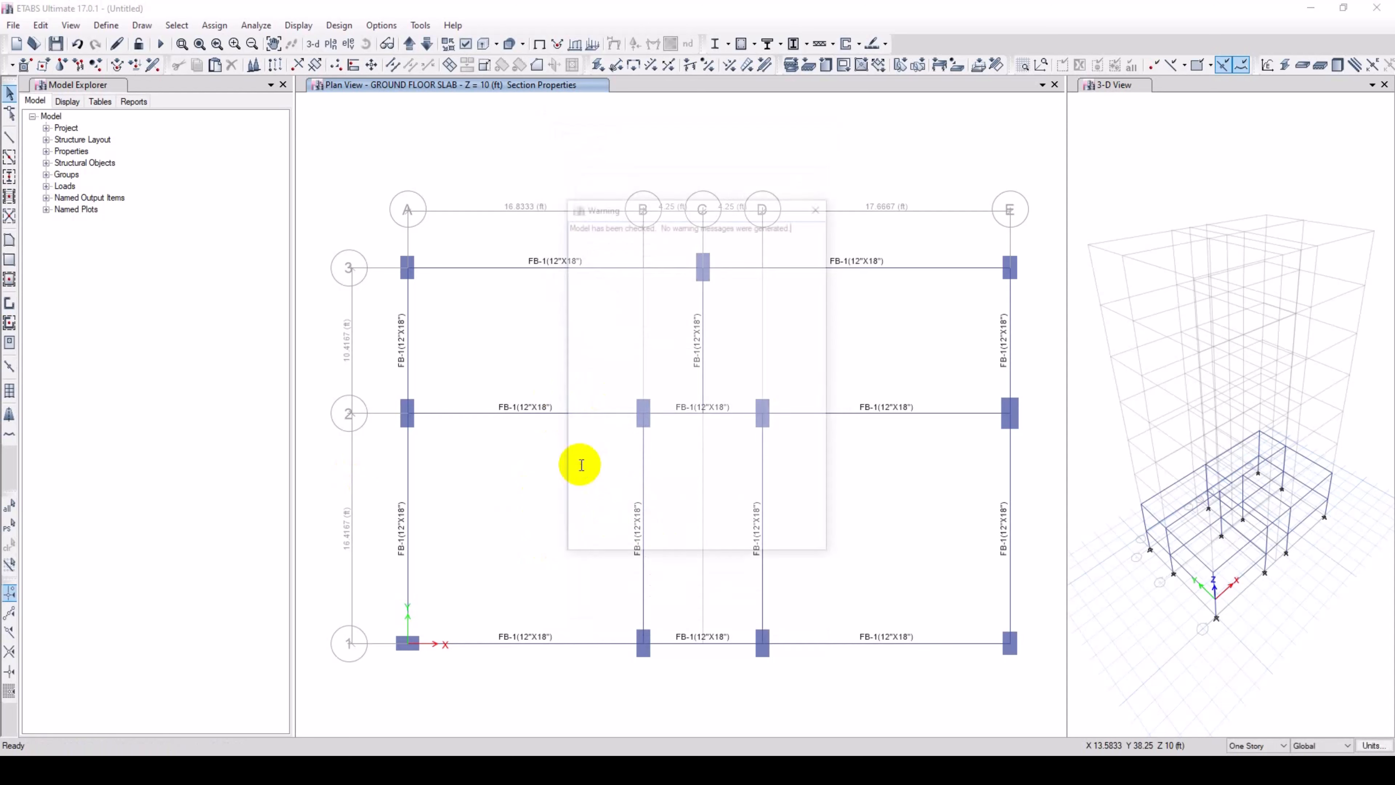
left_click(821, 206)
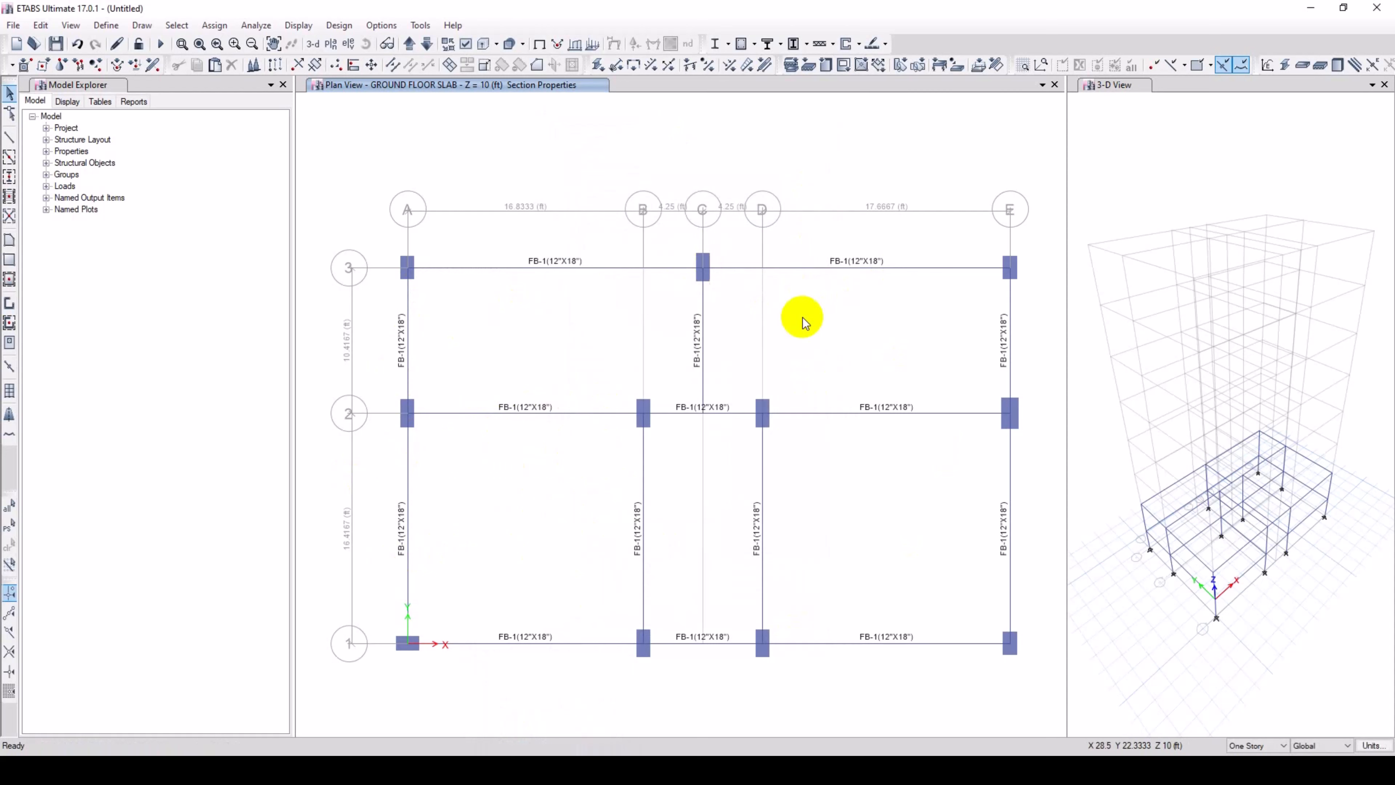
left_click(646, 402)
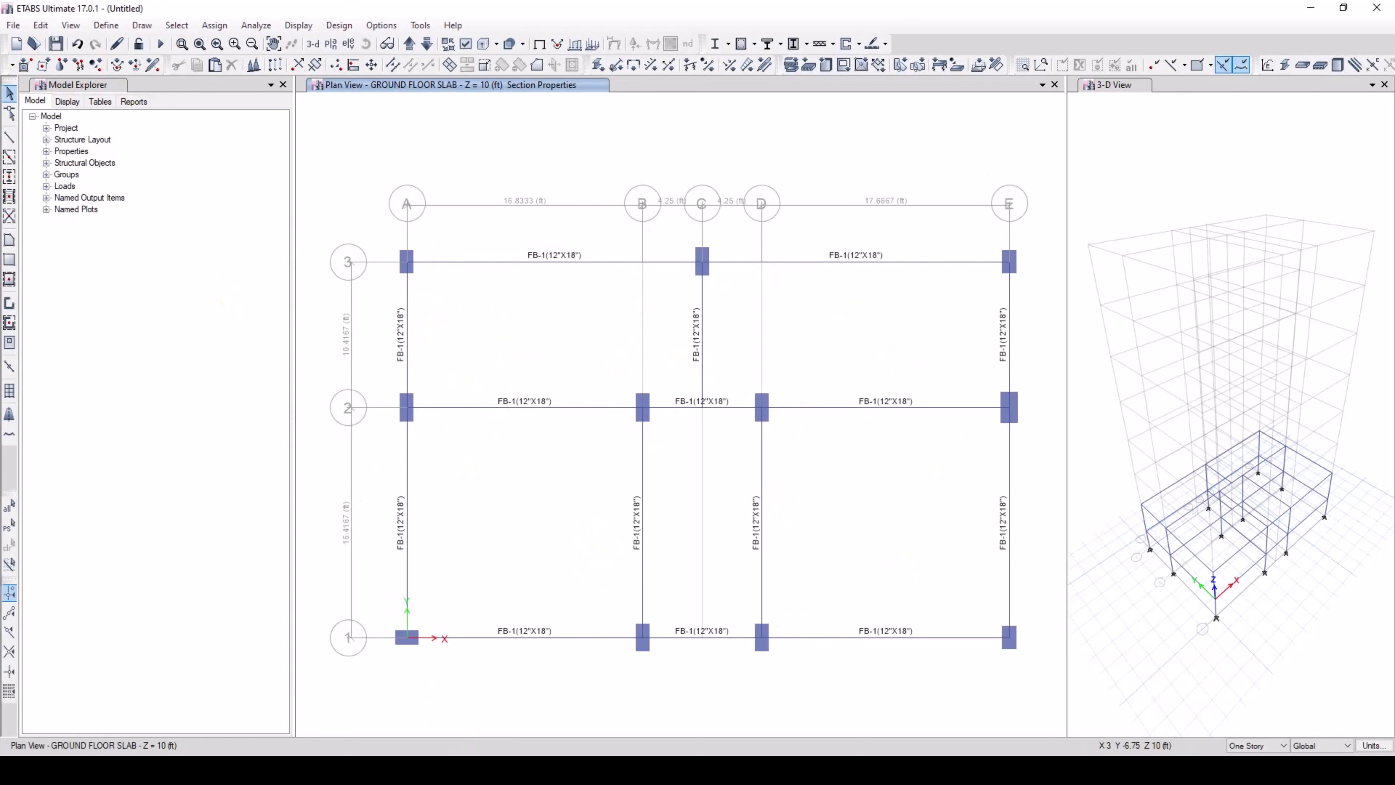
Switch to the AutoCAD floor plan and examine the beams, balconies and wall outlines around grids A to E and 1 to 3.
left_click(476, 738)
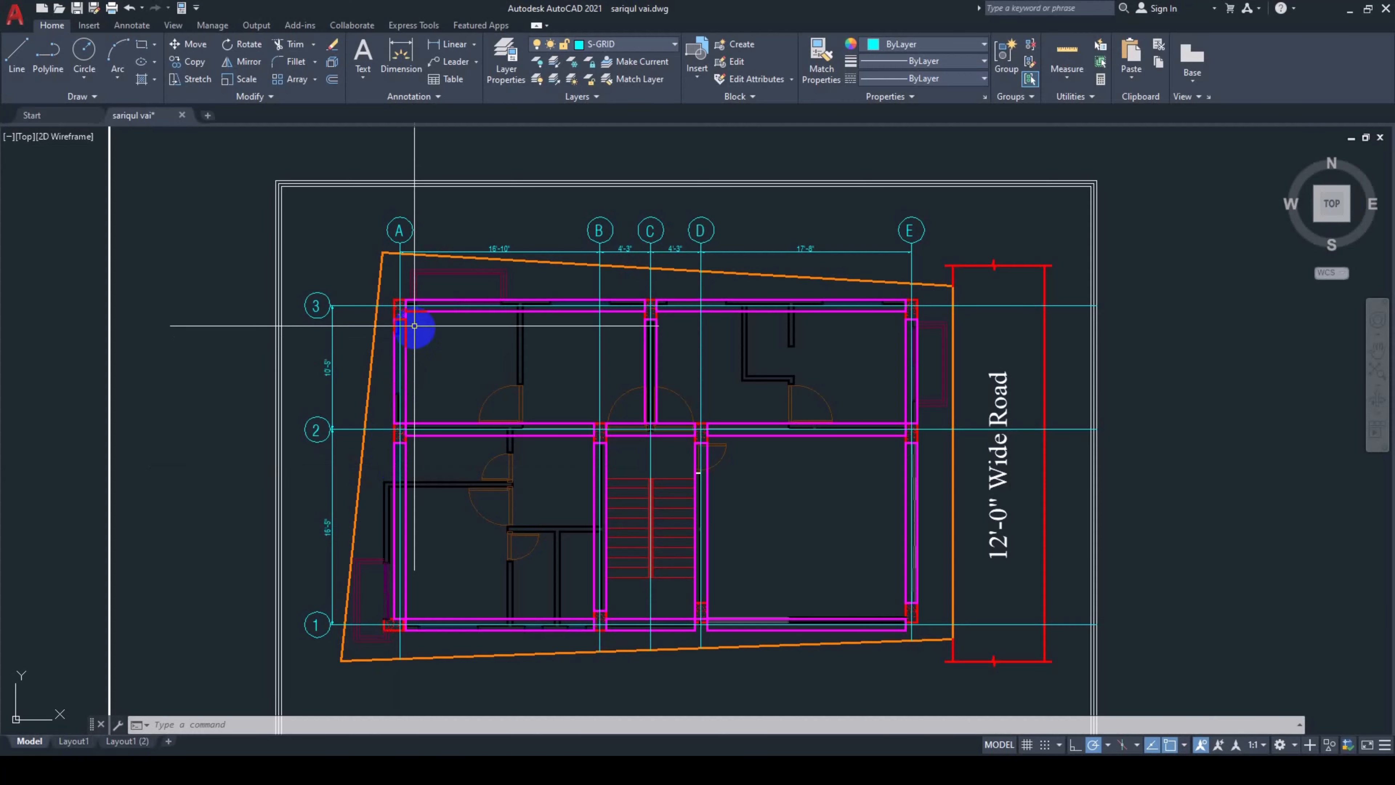
scroll(439, 277, "up", 2)
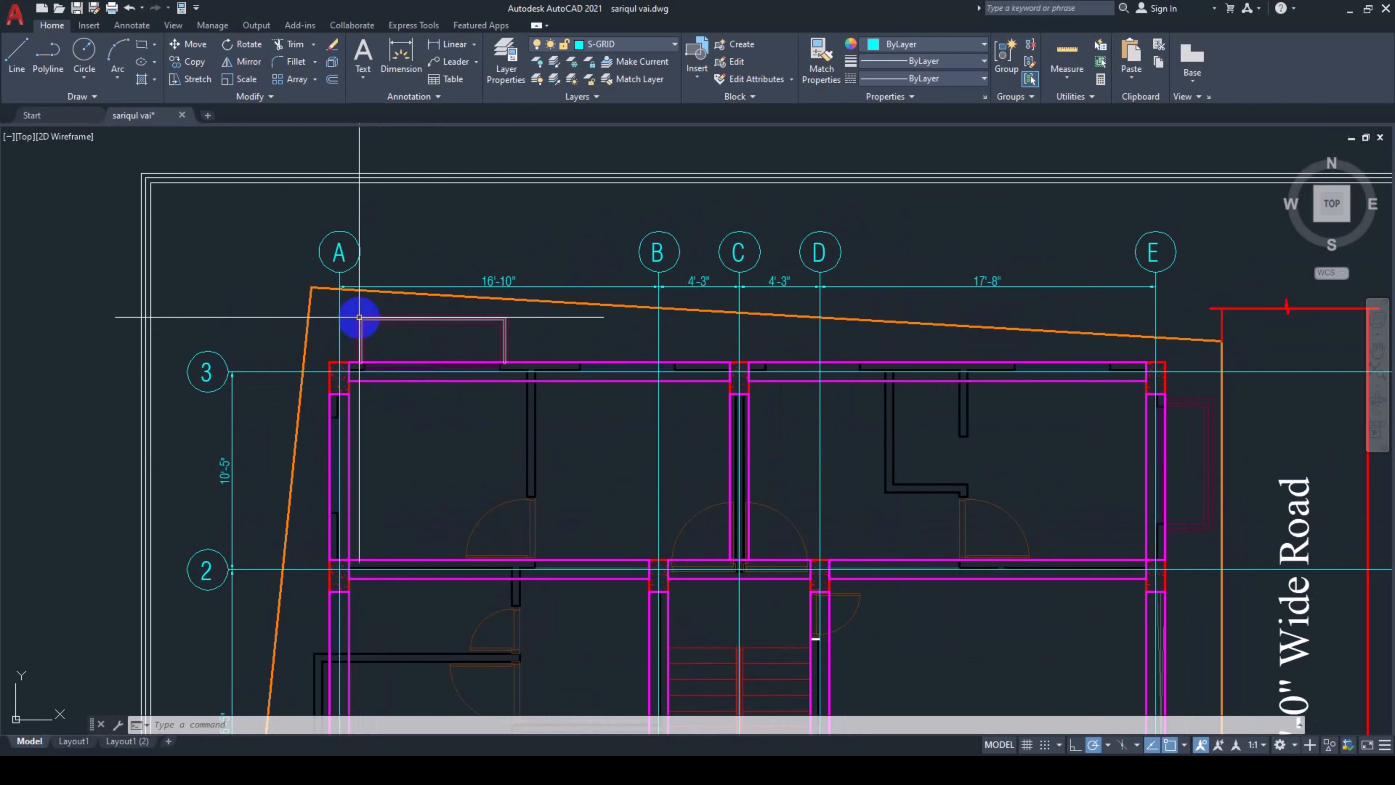
middle_click_drag(716, 476, 334, 394)
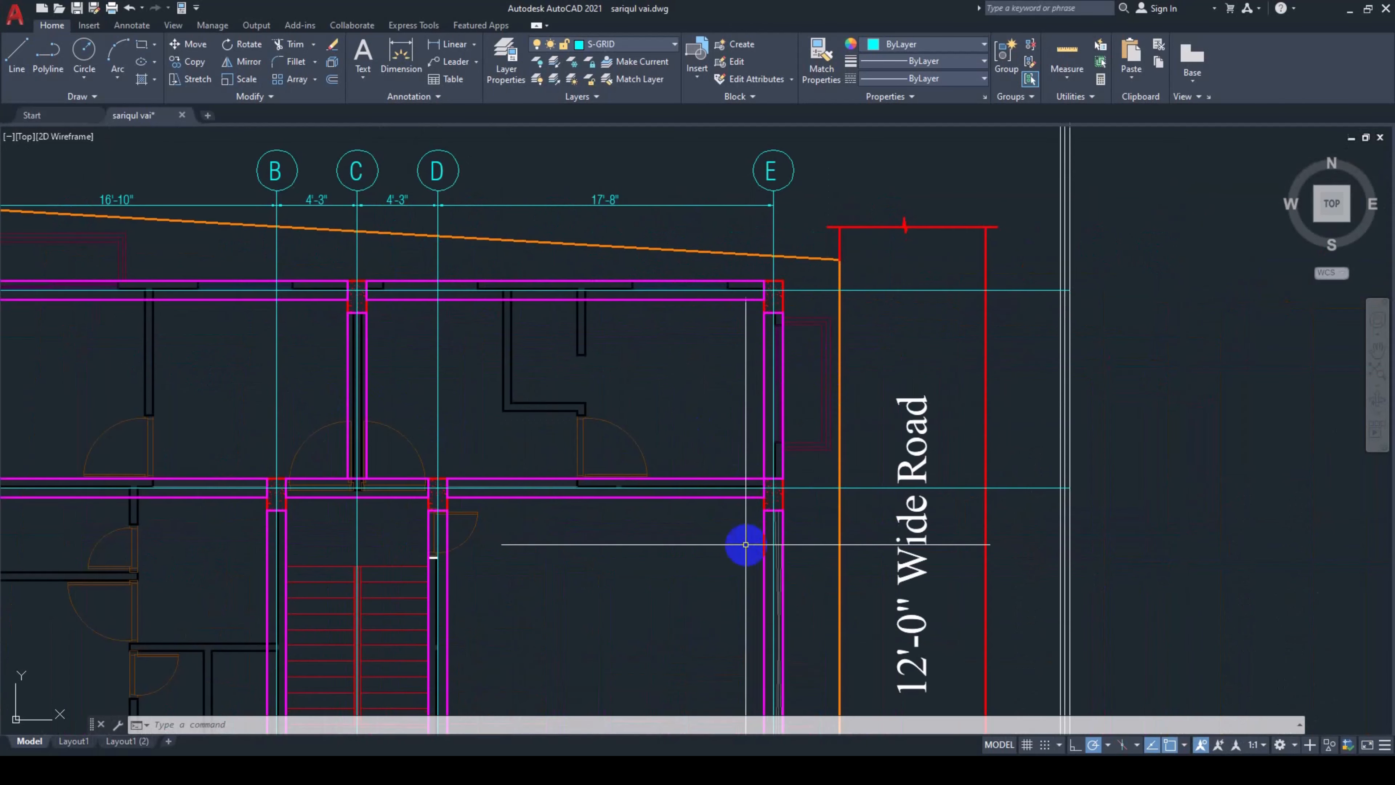
middle_click_drag(752, 620, 775, 375)
middle_click_drag(563, 566, 955, 571)
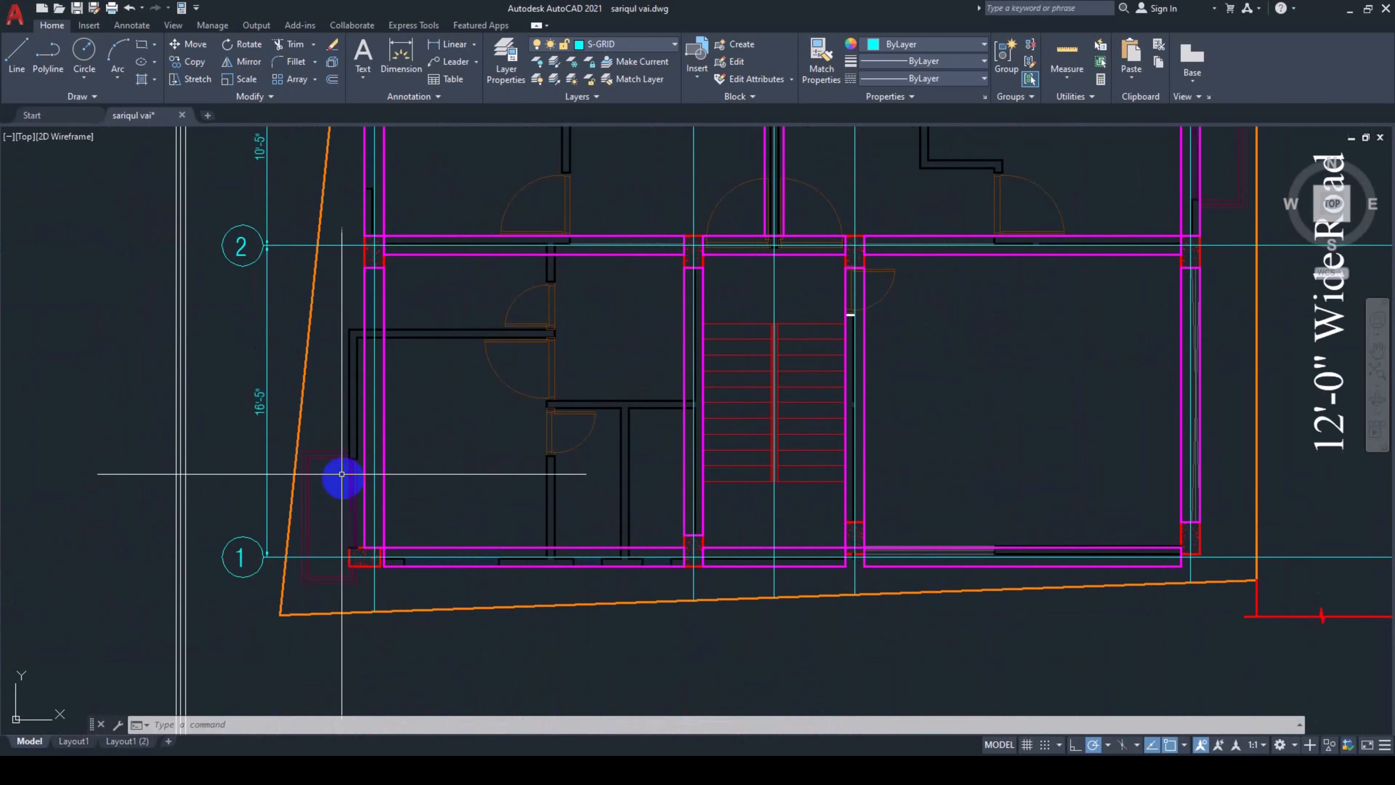
middle_click_drag(307, 454, 337, 560)
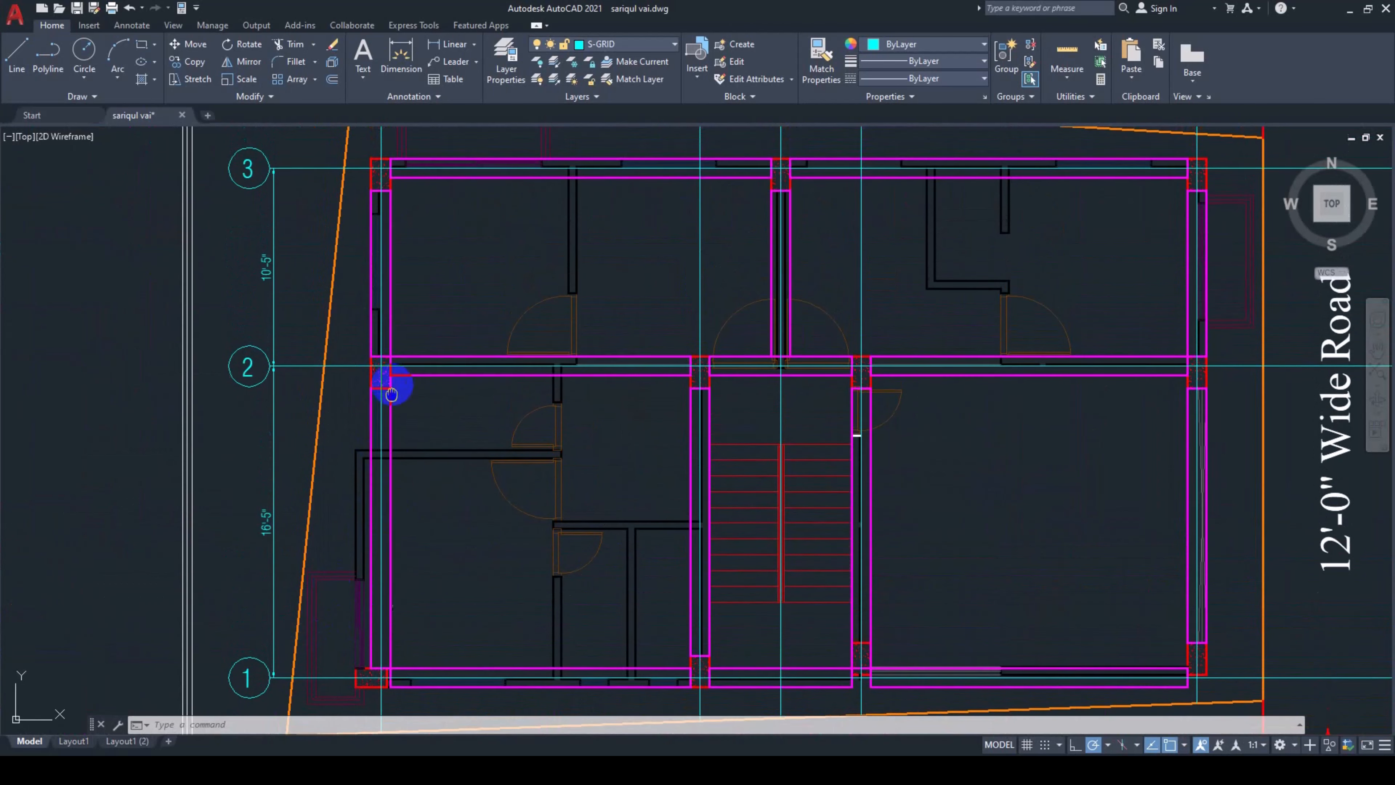
middle_click_drag(391, 393, 383, 530)
middle_click_drag(1180, 371, 1061, 370)
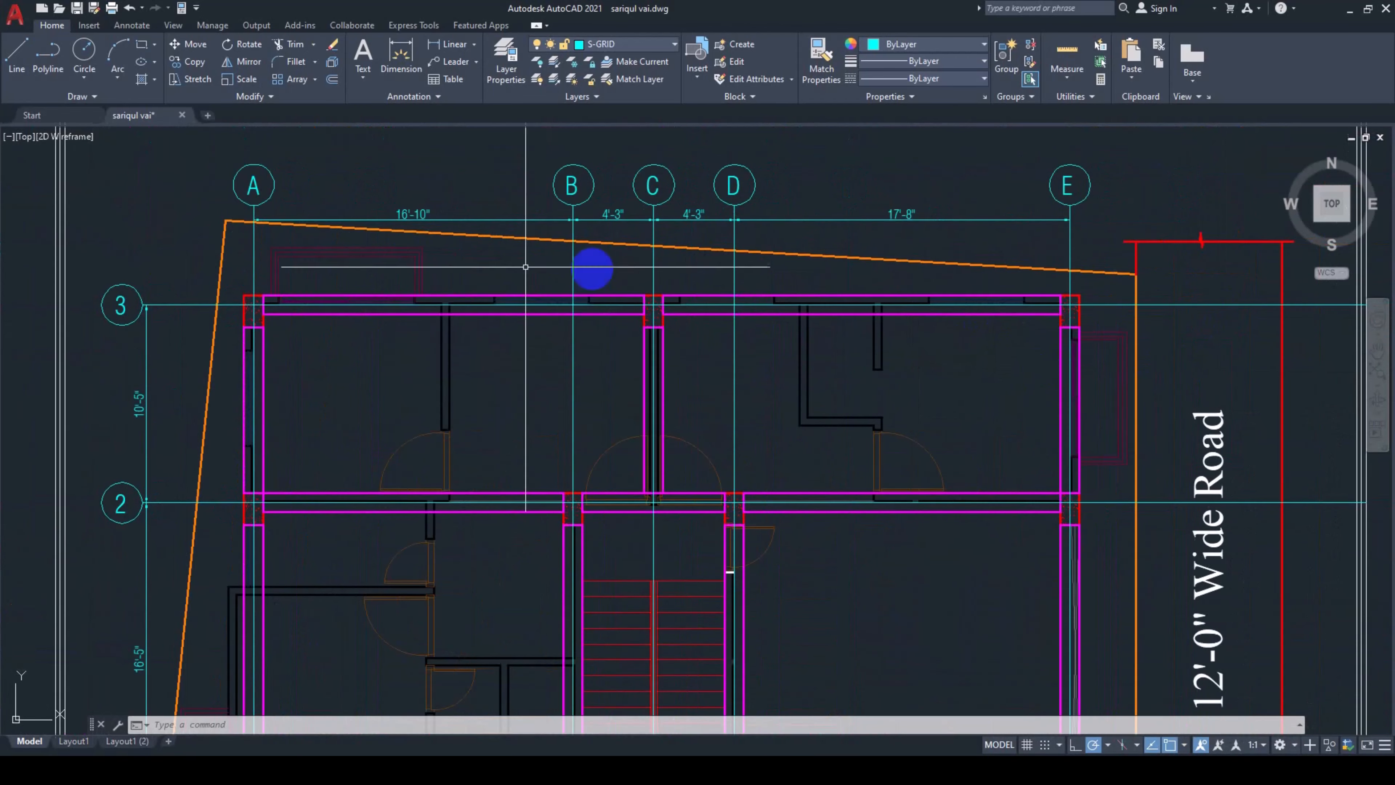
scroll(285, 324, "up", 2)
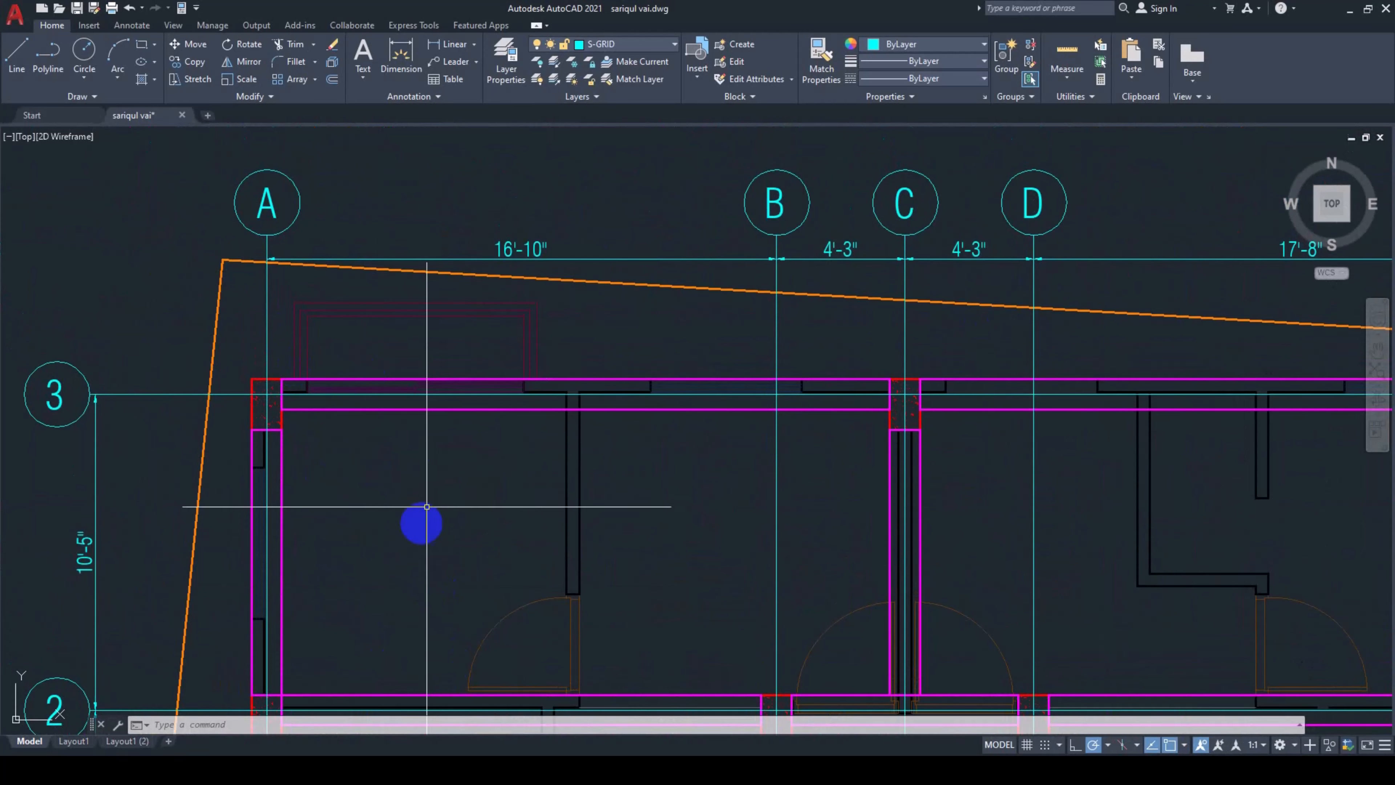
scroll(427, 452, "down", 4)
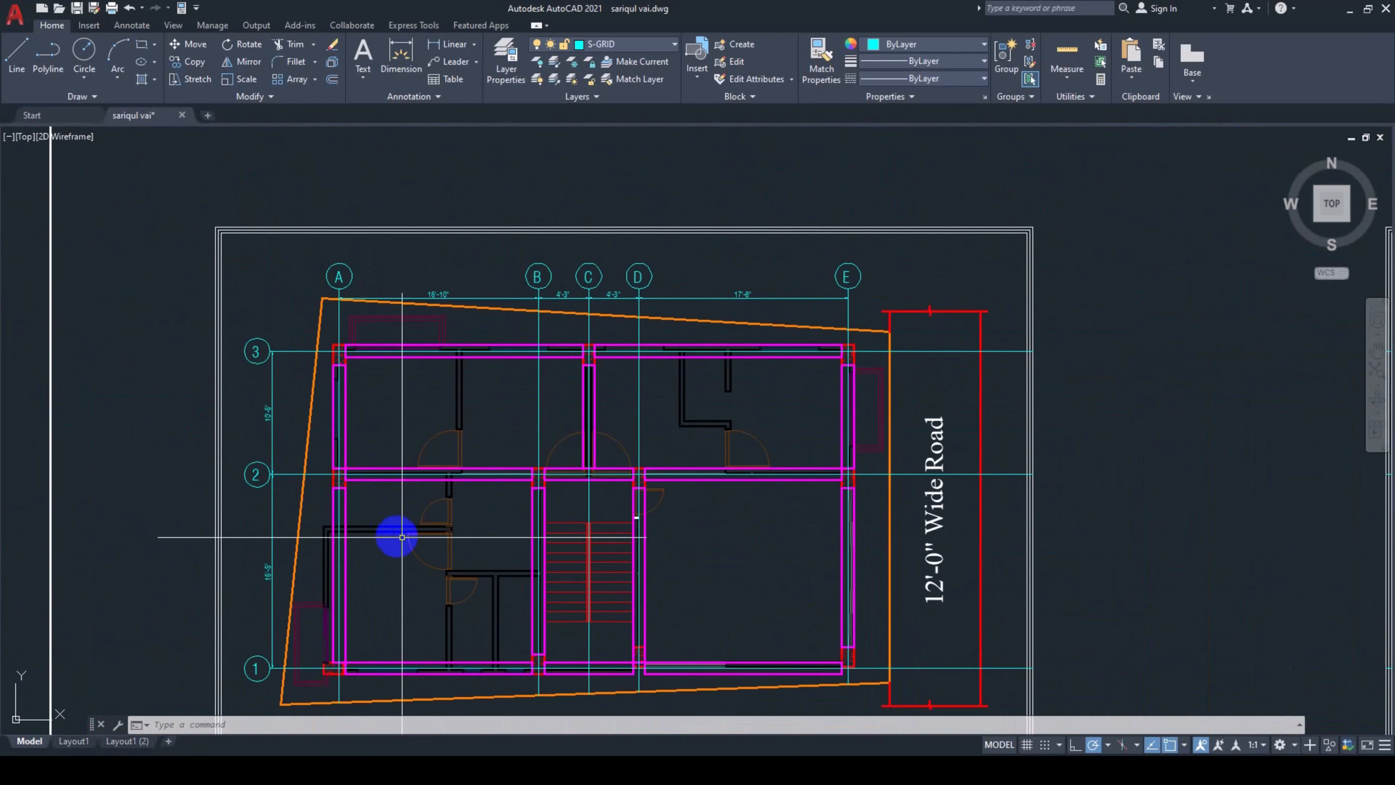
middle_click_drag(452, 517, 442, 474)
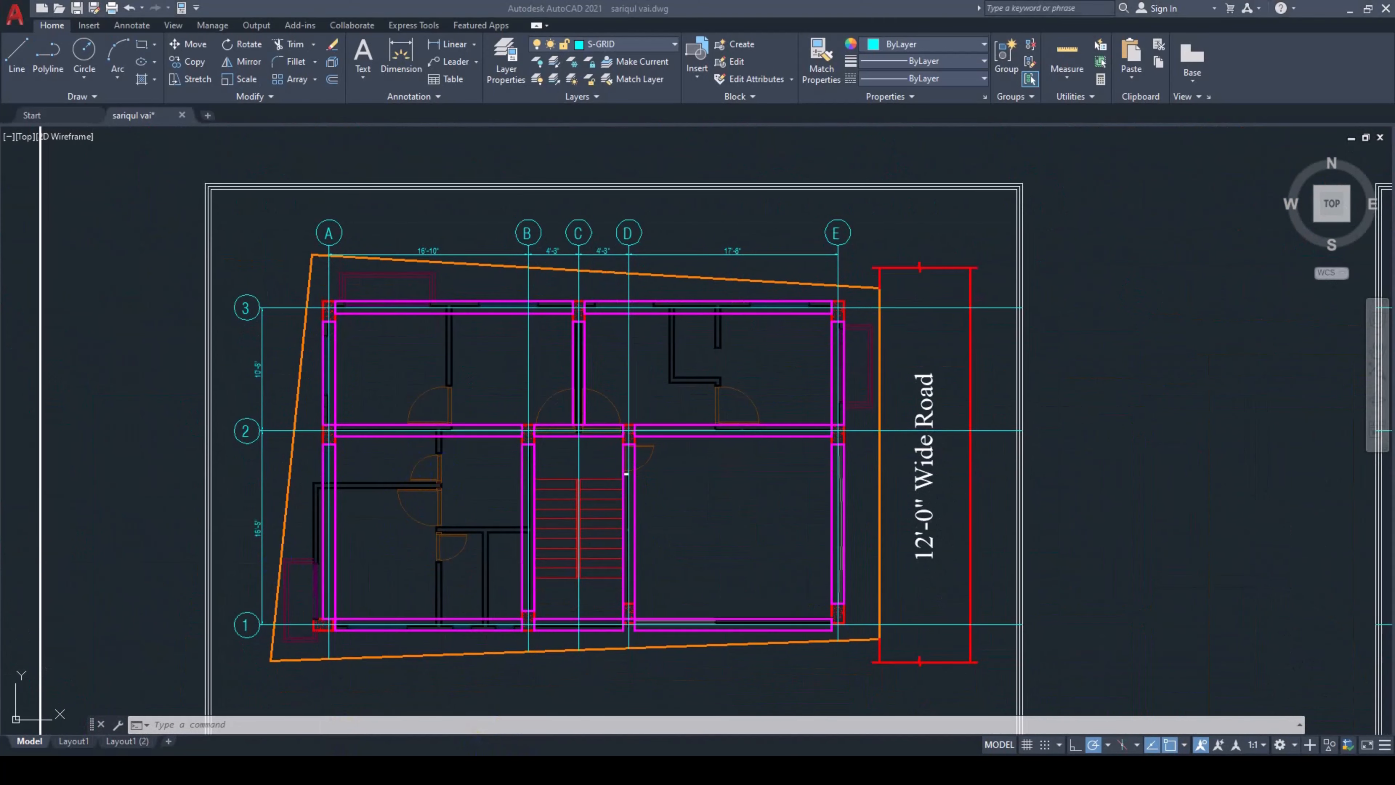